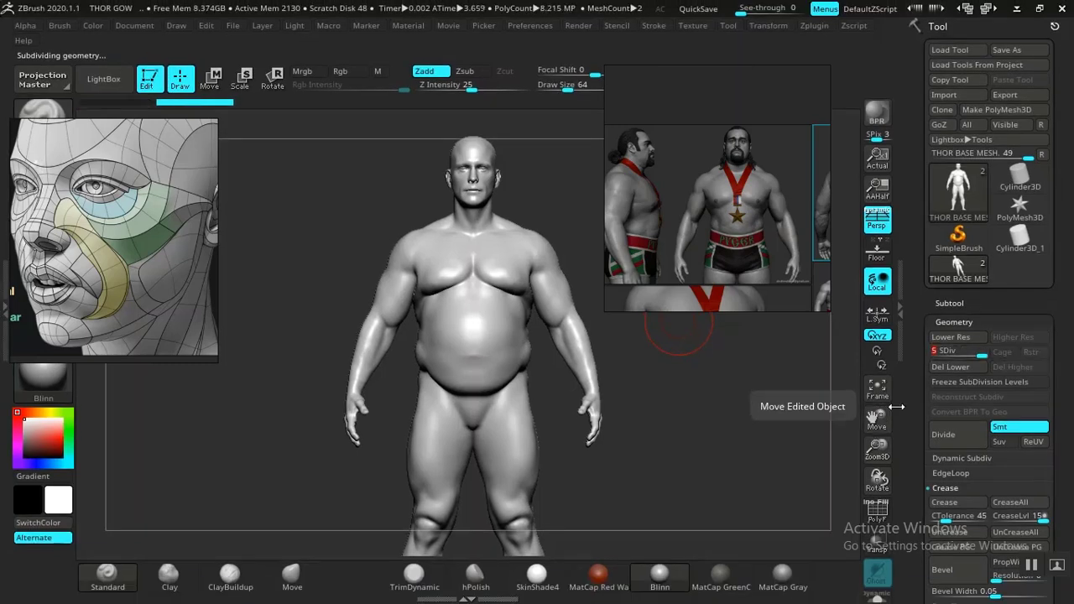
Add a new layer to the base mesh after PRIMARY FORMS 1, keeping the reference board clear of the model.
{"action": "left_click_drag", "start_coordinate": [912, 437], "coordinate": [904, 306]}
{"action": "left_click_drag", "start_coordinate": [761, 222], "coordinate": [764, 255]}
{"action": "left_click_drag", "start_coordinate": [915, 377], "coordinate": [917, 322]}
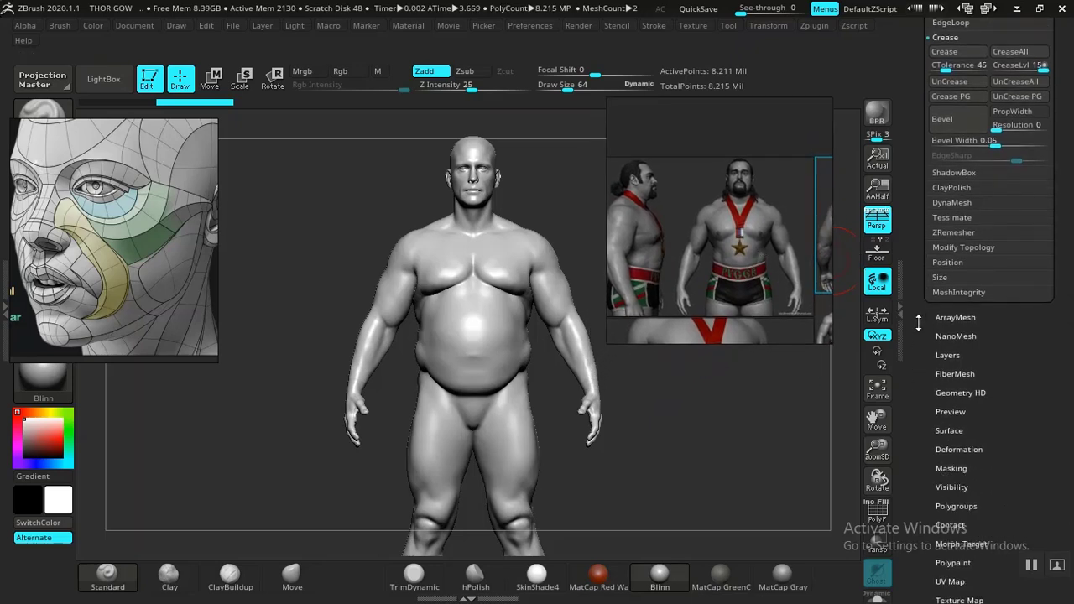
{"action": "mouse_move", "coordinate": [925, 372]}
{"action": "left_mouse_down"}
{"action": "mouse_move", "coordinate": [925, 359]}
{"action": "mouse_move", "coordinate": [924, 371]}
{"action": "left_mouse_up"}
{"action": "left_click", "coordinate": [947, 346]}
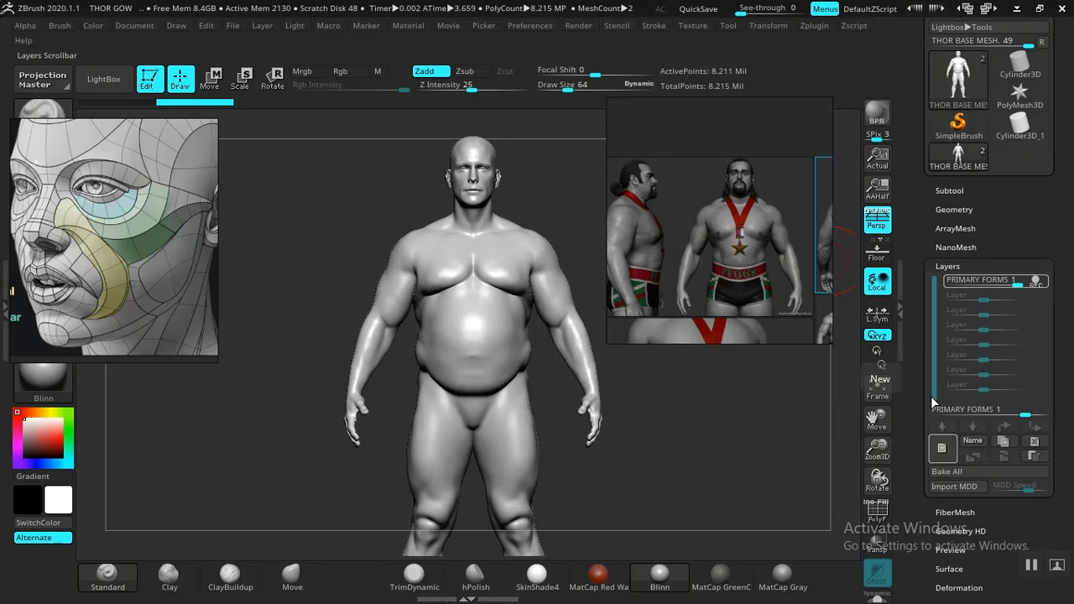
{"action": "left_click", "coordinate": [931, 404]}
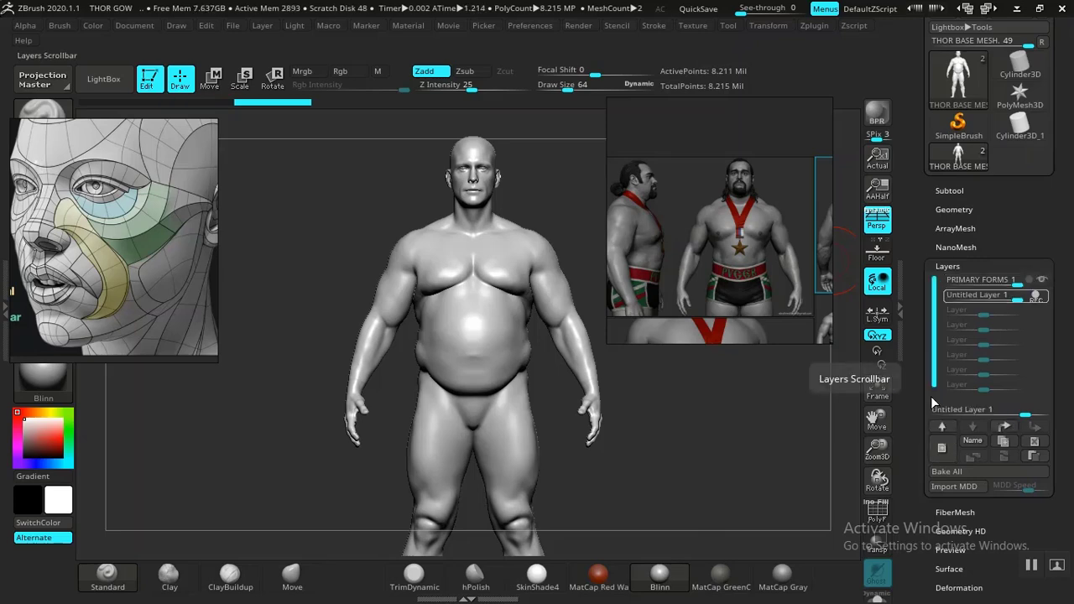
Rename the new untitled layer as HEAD PRIMARY FORMS.
{"action": "left_click", "coordinate": [982, 444]}
{"action": "type", "text": "HAED"}
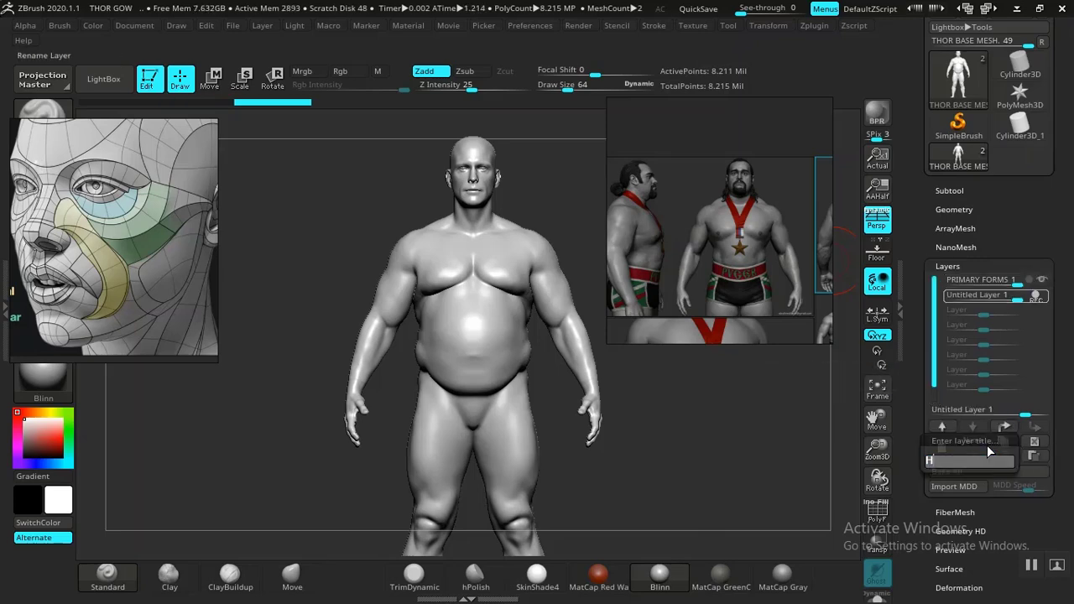
{"action": "key", "text": "BackSpace"}
{"action": "key", "text": "BackSpace"}
{"action": "key", "text": "BackSpace"}
{"action": "type", "text": "EAD"}
{"action": "type", "text": " PRIMARY FORMS"}
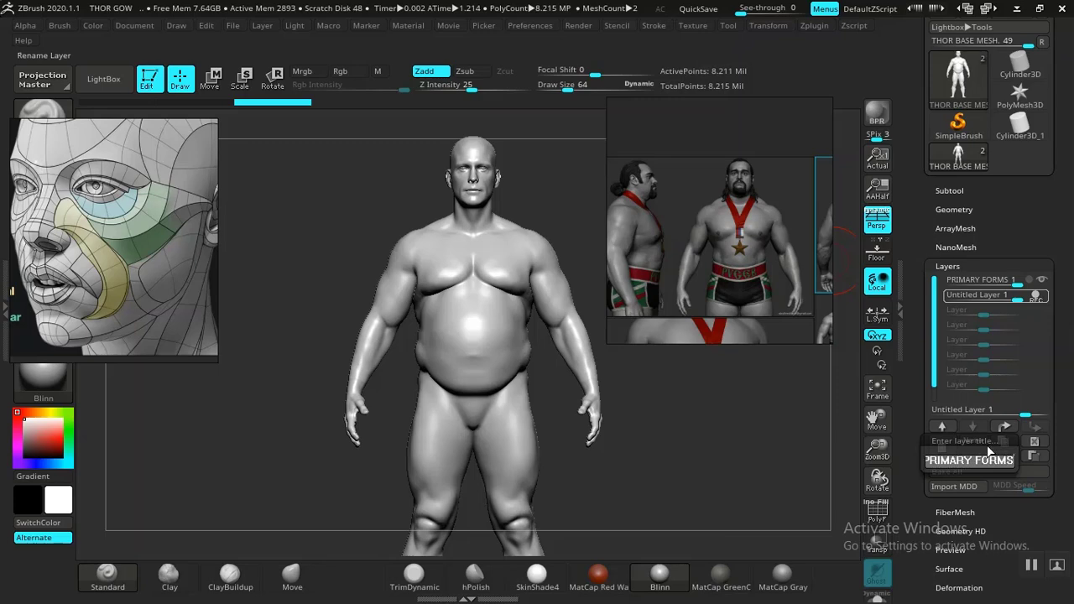
{"action": "key", "text": "Return"}
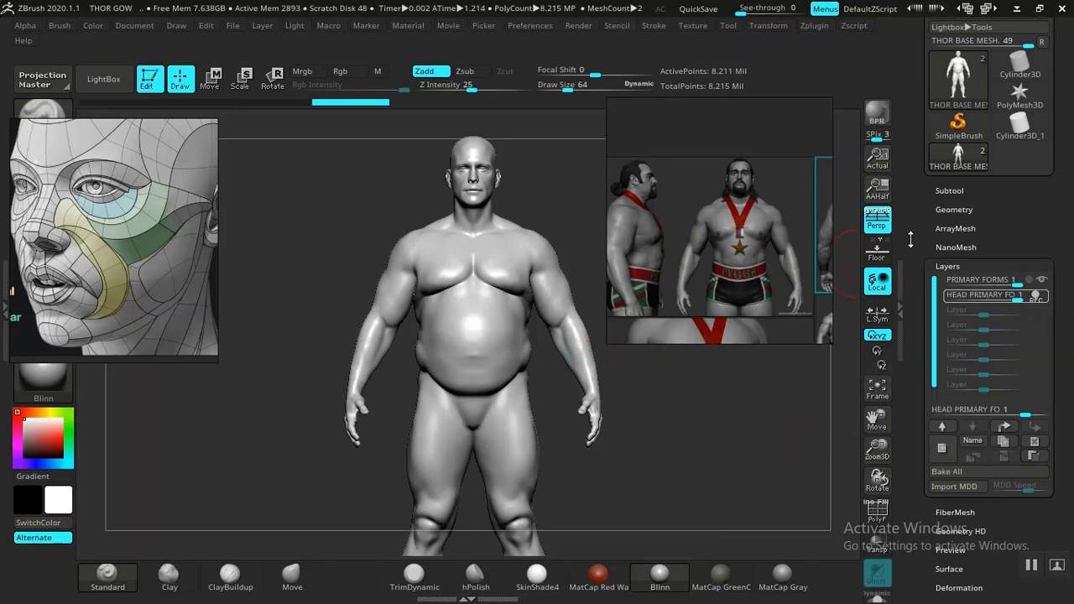
Show the geometry settings and lower the mesh from subdivision level 5 to level 1.
{"action": "left_click", "coordinate": [954, 209]}
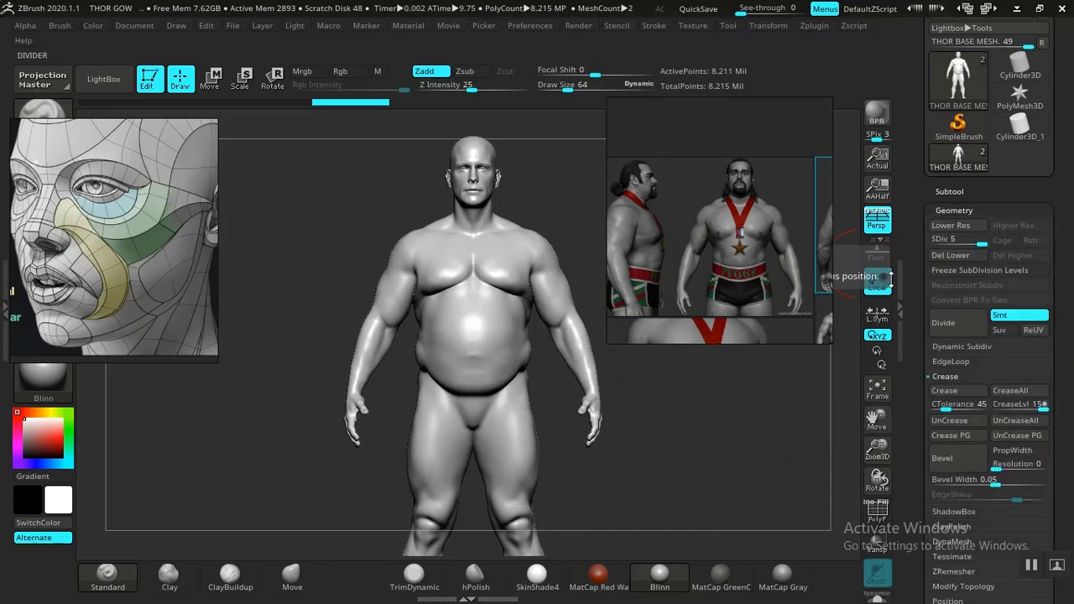
{"action": "key", "text": "shift"}
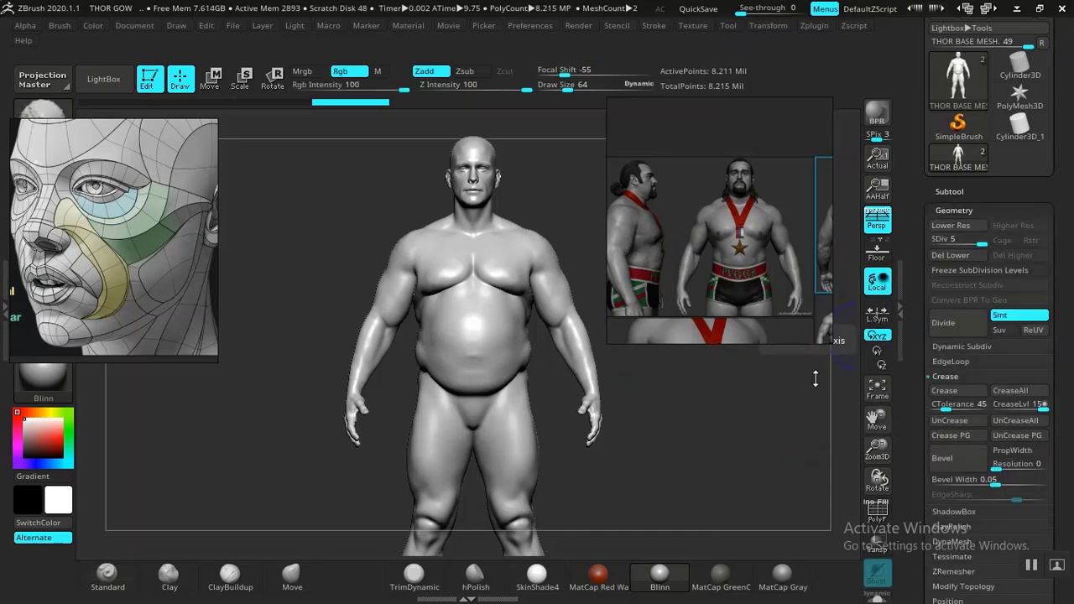
{"action": "key", "text": "shift+d"}
{"action": "key", "text": "shift+d"}
{"action": "key", "text": "shift+d"}
{"action": "key", "text": "shift+d"}
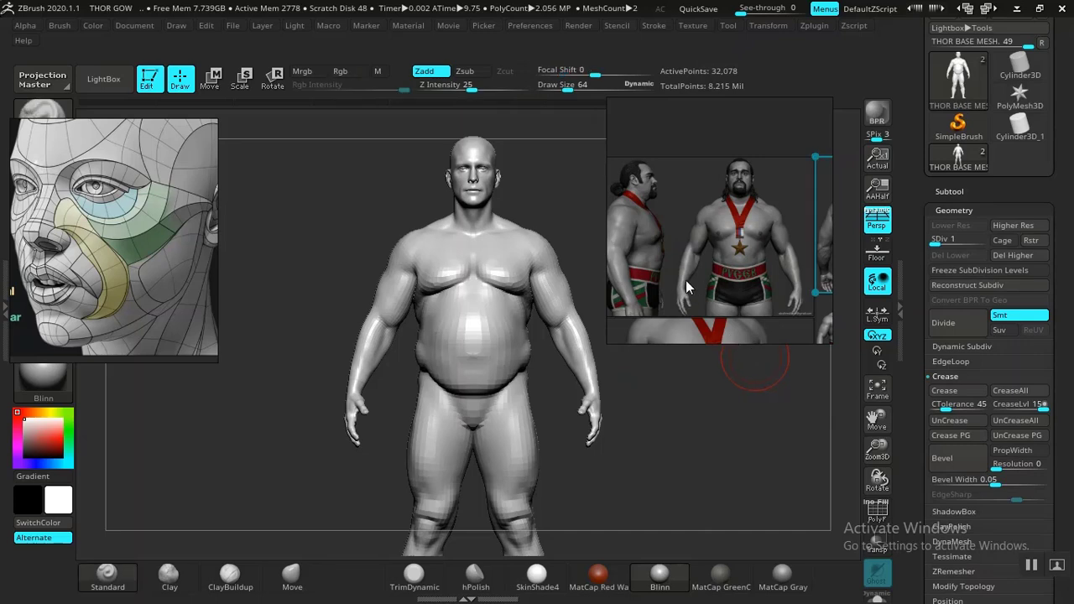
Move the reference board clear of the body and bring its group of bearded-man portraits into focus.
{"action": "left_click_drag", "start_coordinate": [691, 282], "coordinate": [788, 226]}
{"action": "left_click_drag", "start_coordinate": [672, 318], "coordinate": [740, 302]}
{"action": "scroll", "coordinate": [917, 192], "scroll_direction": "down", "scroll_amount": 6}
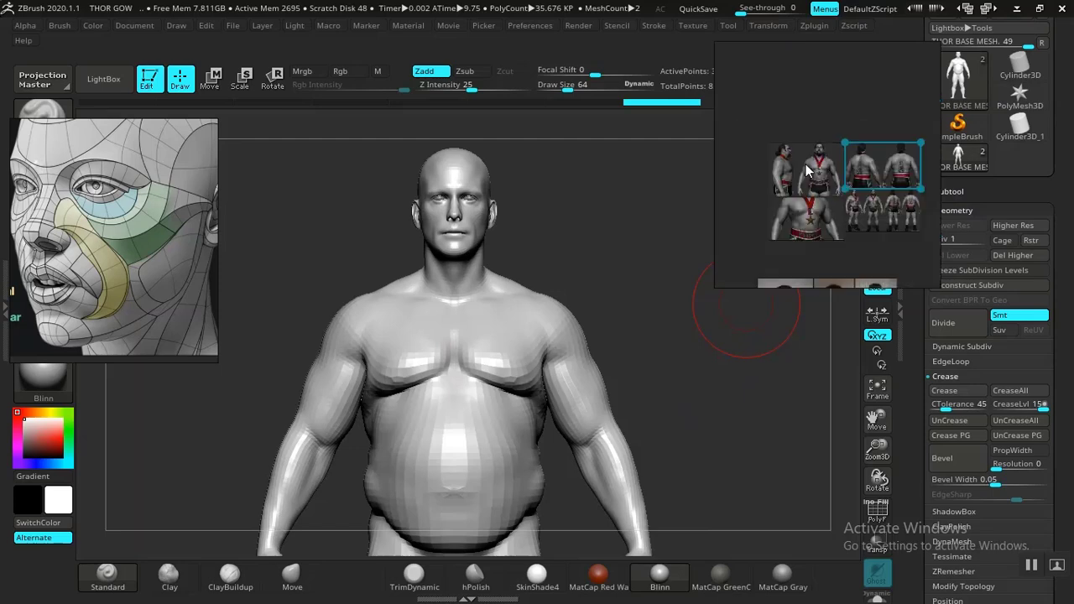
{"action": "scroll", "coordinate": [831, 234], "scroll_direction": "up", "scroll_amount": 5}
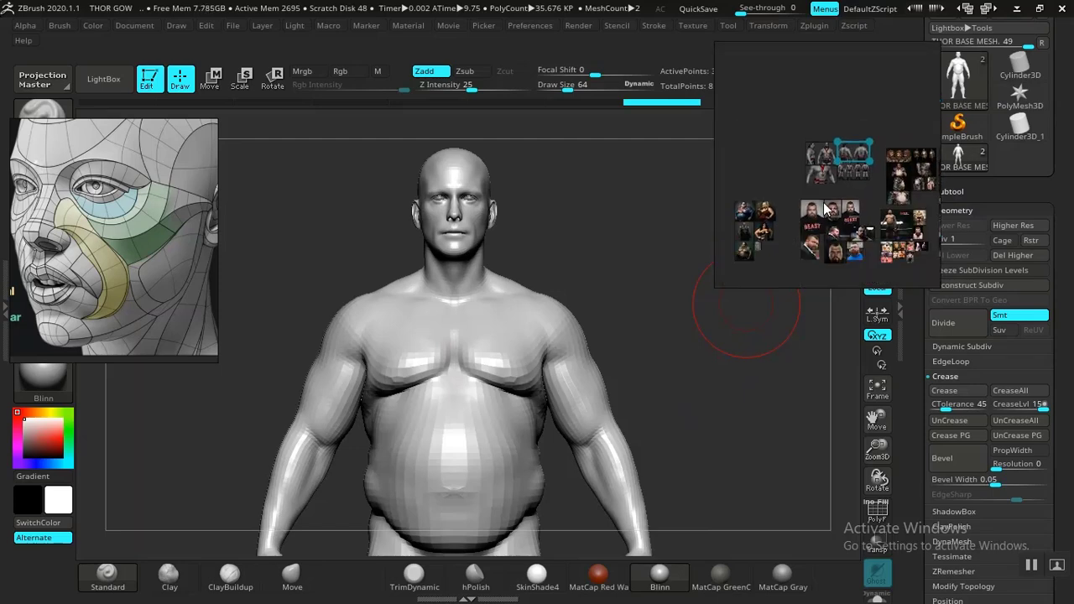
{"action": "middle_click_drag", "start_coordinate": [816, 228], "coordinate": [783, 234]}
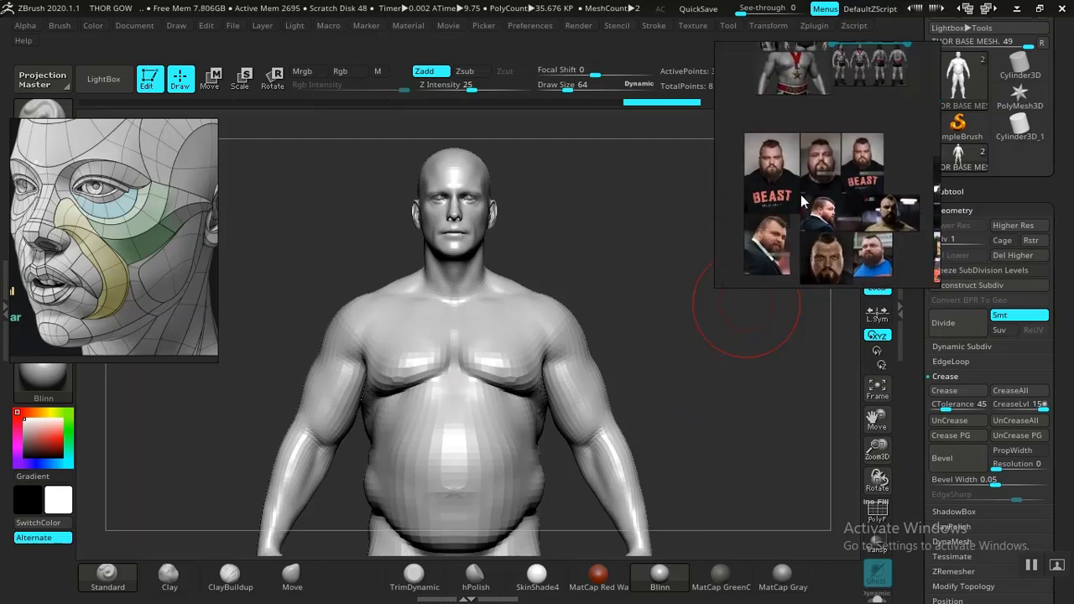
Compare the front-facing portraits on the reference board and frame the bearded man's head and shoulders.
{"action": "double_click", "coordinate": [776, 172]}
{"action": "middle_click_drag", "start_coordinate": [812, 175], "coordinate": [733, 223]}
{"action": "scroll", "coordinate": [891, 184], "scroll_direction": "up", "scroll_amount": 5}
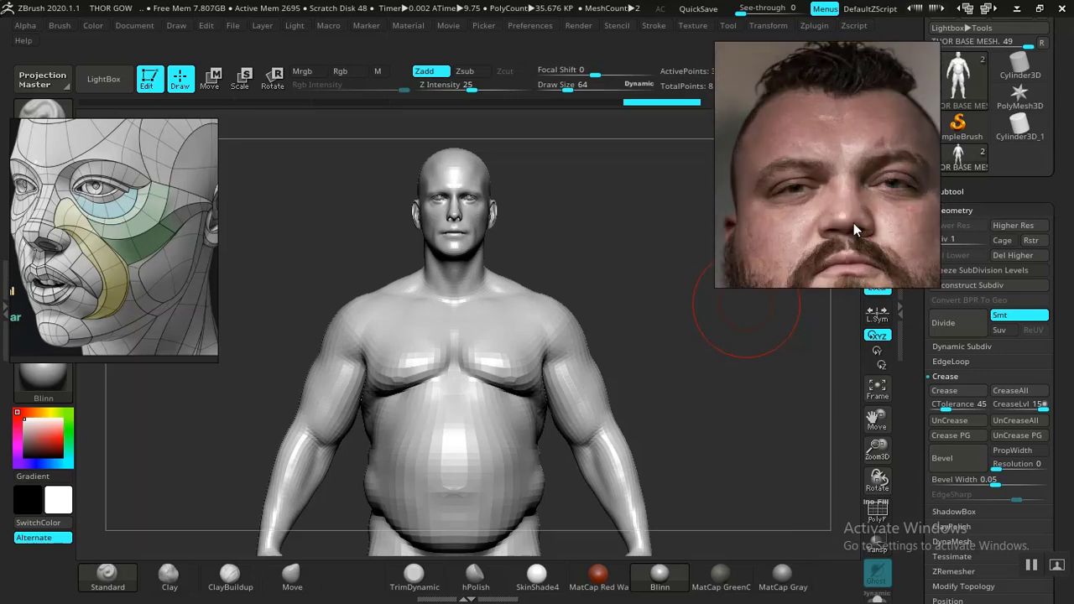
{"action": "scroll", "coordinate": [853, 222], "scroll_direction": "up", "scroll_amount": 2}
{"action": "scroll", "coordinate": [851, 209], "scroll_direction": "down", "scroll_amount": 6}
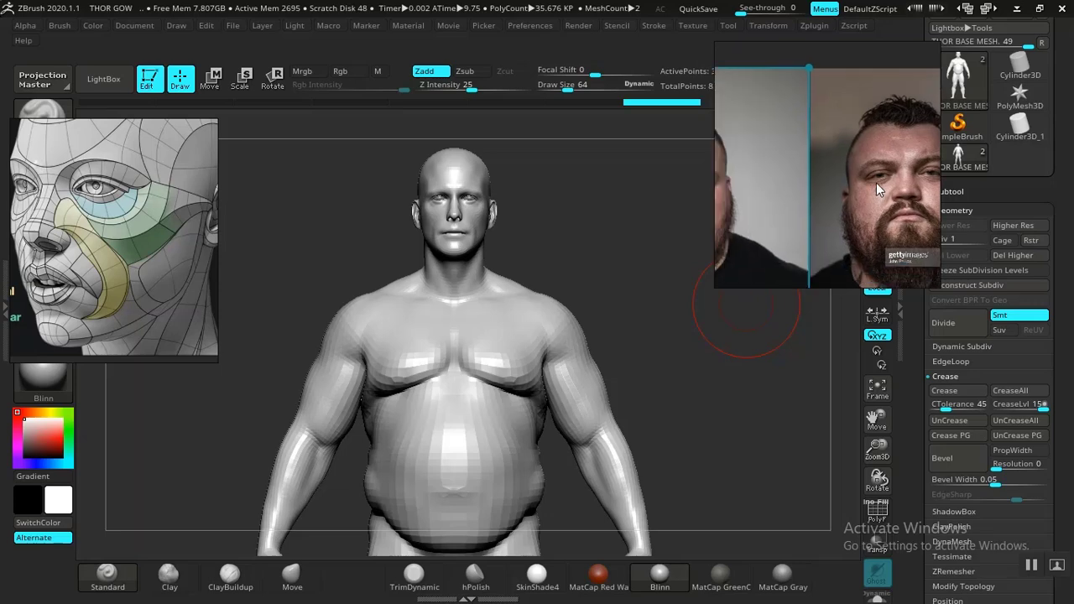
{"action": "scroll", "coordinate": [876, 183], "scroll_direction": "down", "scroll_amount": 4}
{"action": "middle_click_drag", "start_coordinate": [891, 199], "coordinate": [910, 180]}
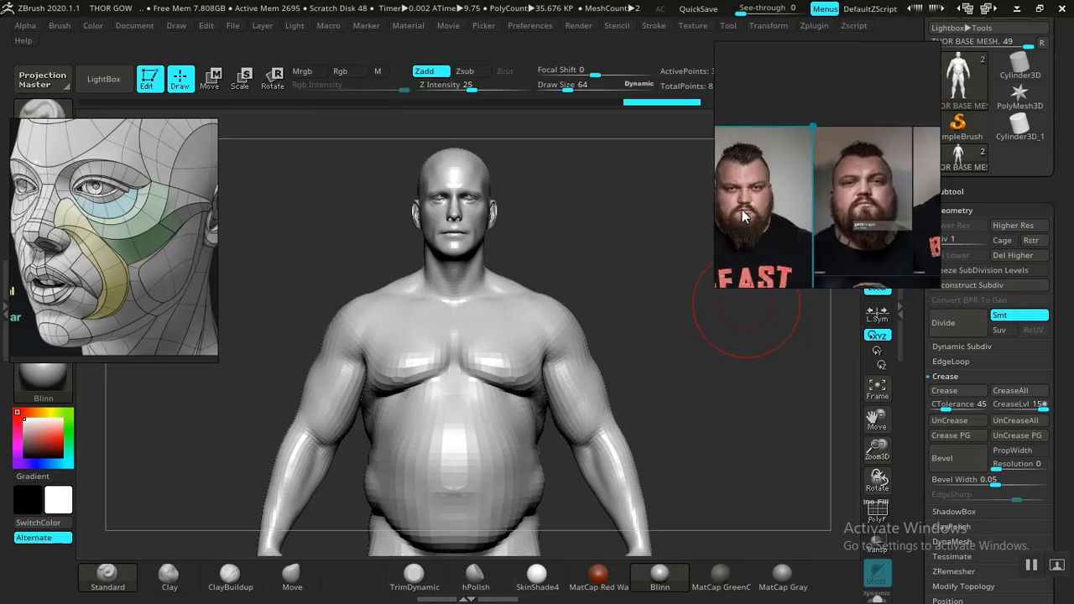
{"action": "scroll", "coordinate": [786, 205], "scroll_direction": "up", "scroll_amount": 4}
{"action": "scroll", "coordinate": [800, 198], "scroll_direction": "down", "scroll_amount": 6}
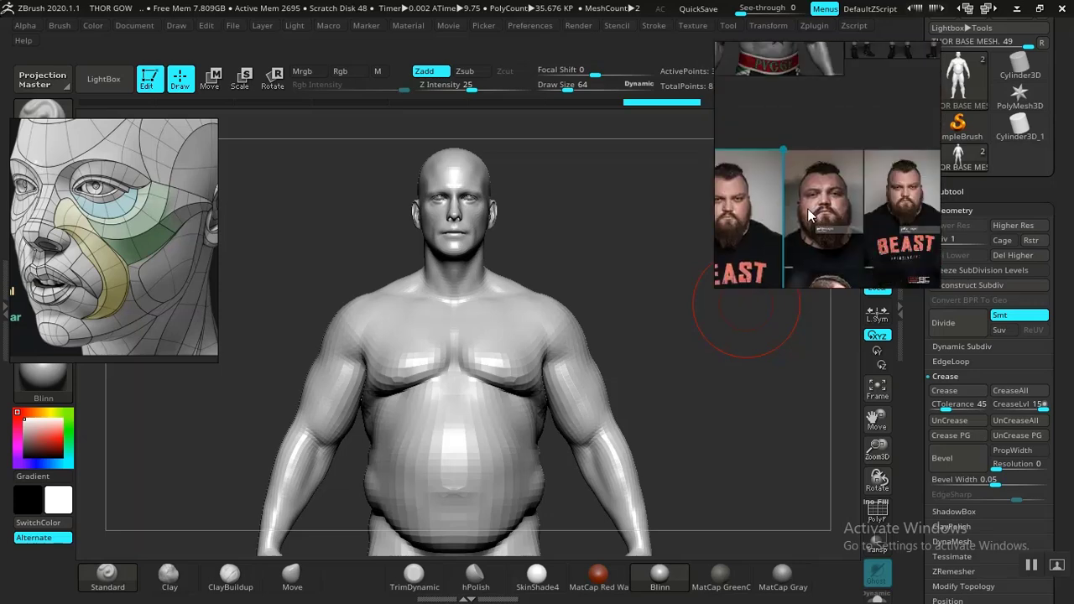
{"action": "scroll", "coordinate": [818, 216], "scroll_direction": "up", "scroll_amount": 5}
{"action": "scroll", "coordinate": [850, 200], "scroll_direction": "down", "scroll_amount": 2}
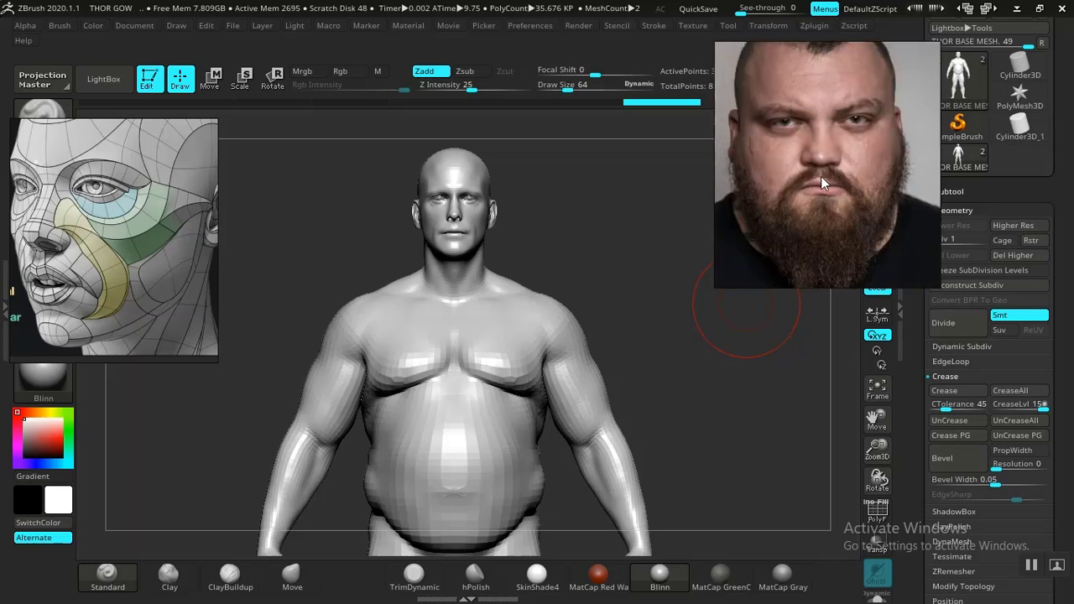
{"action": "middle_click_drag", "start_coordinate": [813, 138], "coordinate": [815, 187]}
Swap the sides of the face-topology reference and the portrait reference, keeping the portrait close to the model.
{"action": "right_click_drag", "start_coordinate": [816, 189], "coordinate": [232, 358]}
{"action": "right_click_drag", "start_coordinate": [91, 233], "coordinate": [805, 205]}
{"action": "right_click_drag", "start_coordinate": [221, 293], "coordinate": [183, 247]}
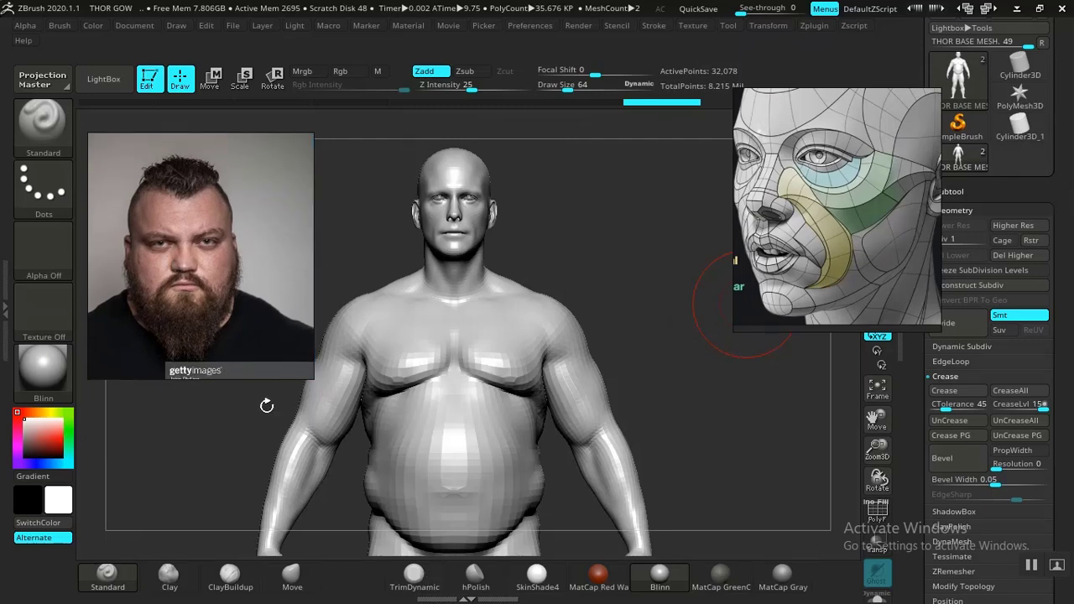
{"action": "right_click_drag", "start_coordinate": [200, 256], "coordinate": [636, 269]}
Replace the Move shortcut brush with Move Topological and the TrimDynamic shortcut brush with DamStandard.
{"action": "left_click", "coordinate": [276, 576]}
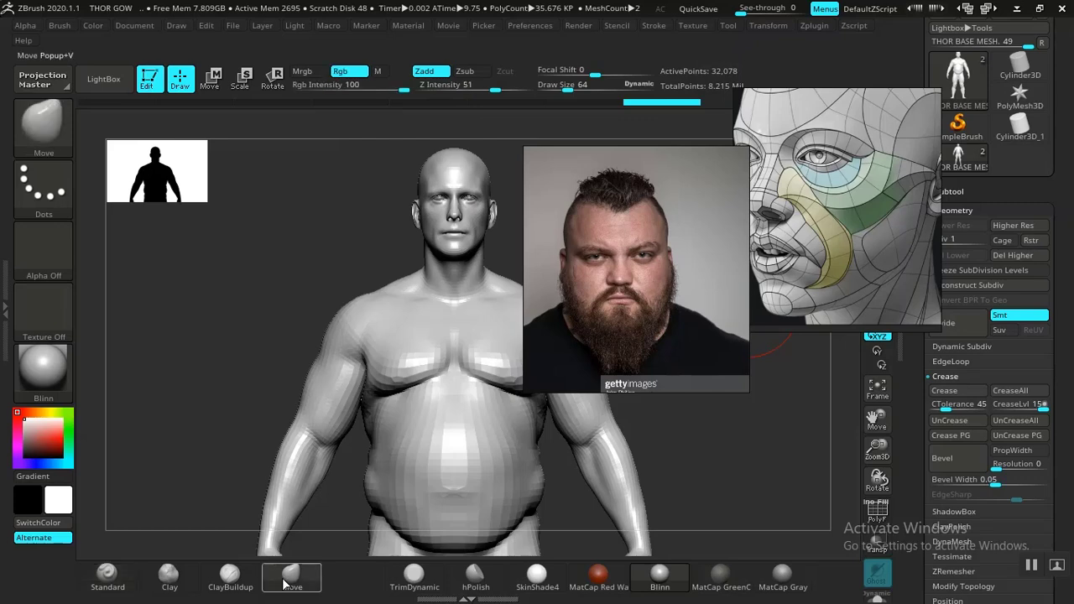
{"action": "key", "text": "b"}
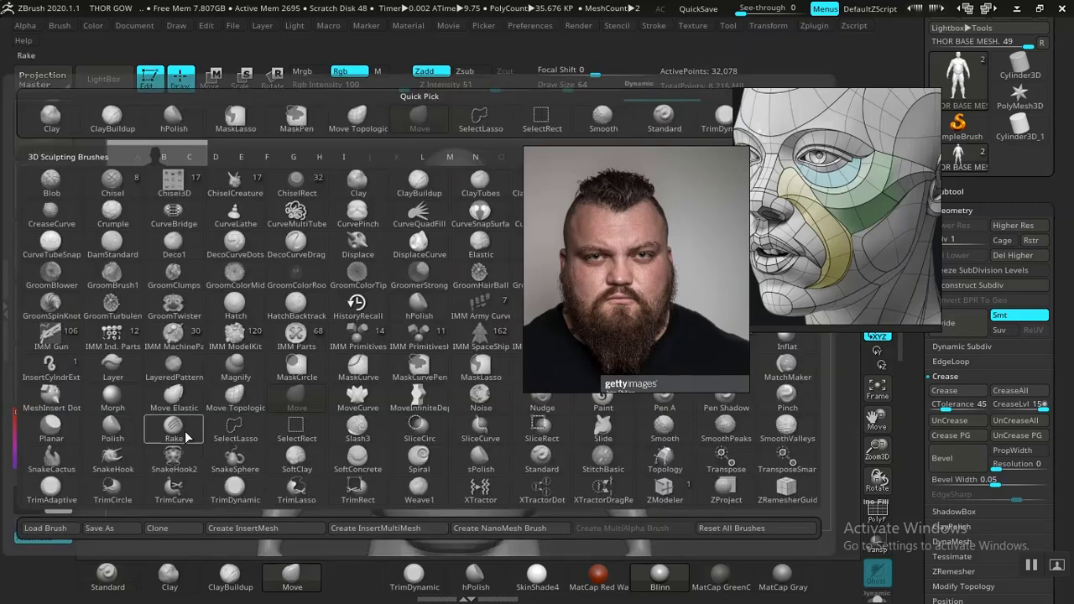
{"action": "left_click", "coordinate": [235, 403]}
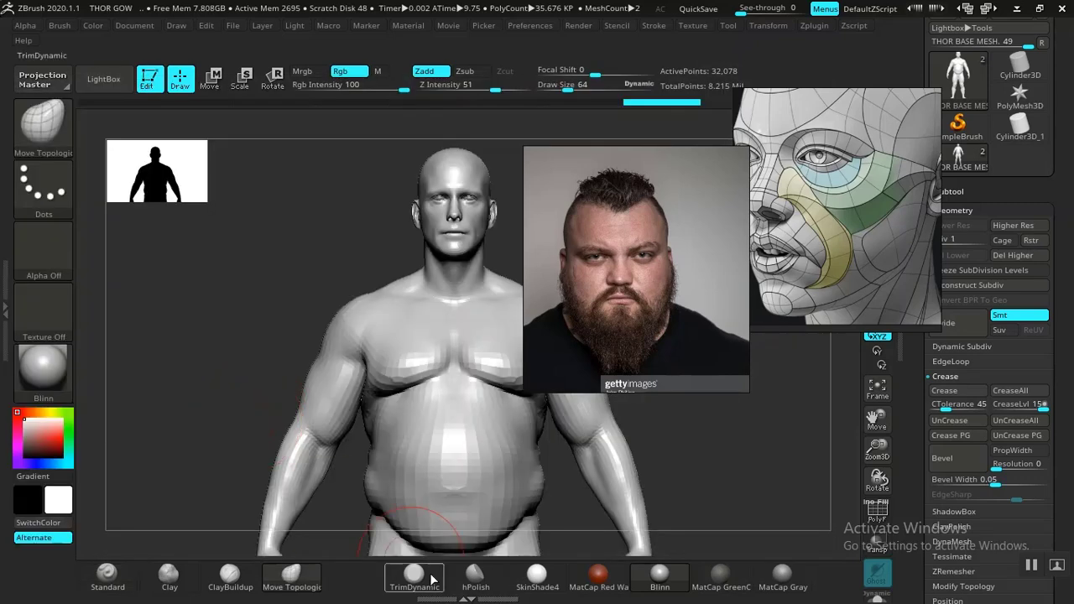
{"action": "key", "text": "b"}
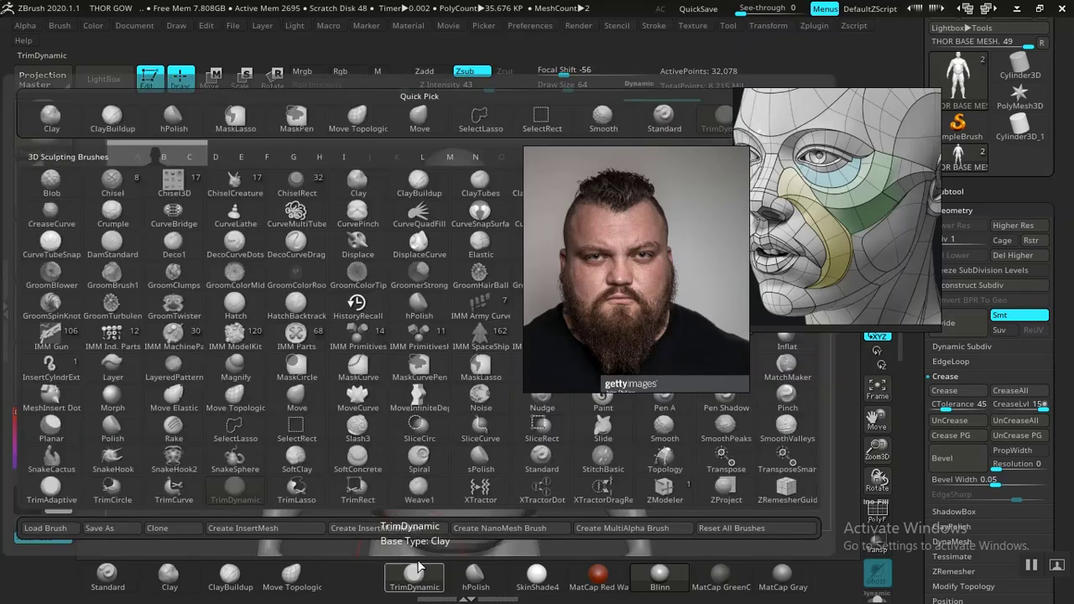
{"action": "left_click", "coordinate": [126, 252]}
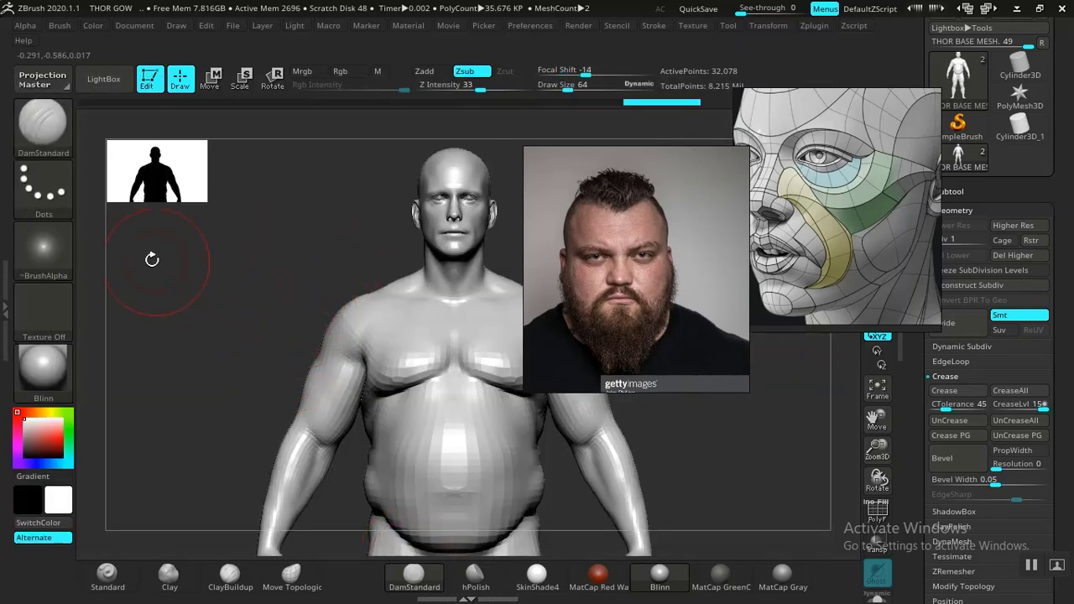
Place the portrait and the face-topology reference on opposite sides of the canvas, leaving the sculpt unobstructed between them.
{"action": "left_click_drag", "start_coordinate": [661, 303], "coordinate": [195, 267]}
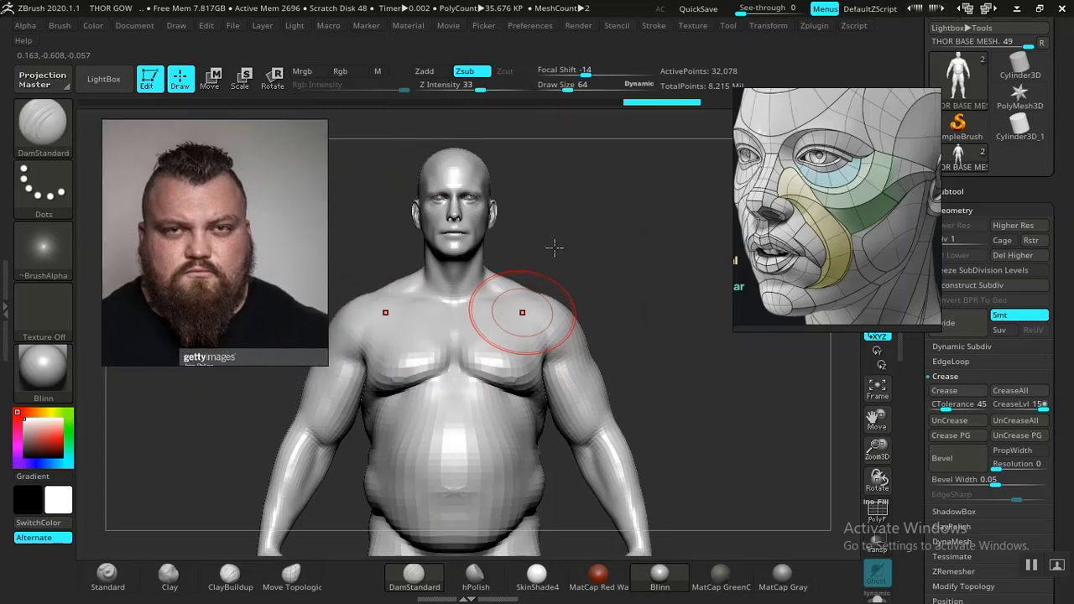
{"action": "left_click_drag", "start_coordinate": [274, 262], "coordinate": [178, 255]}
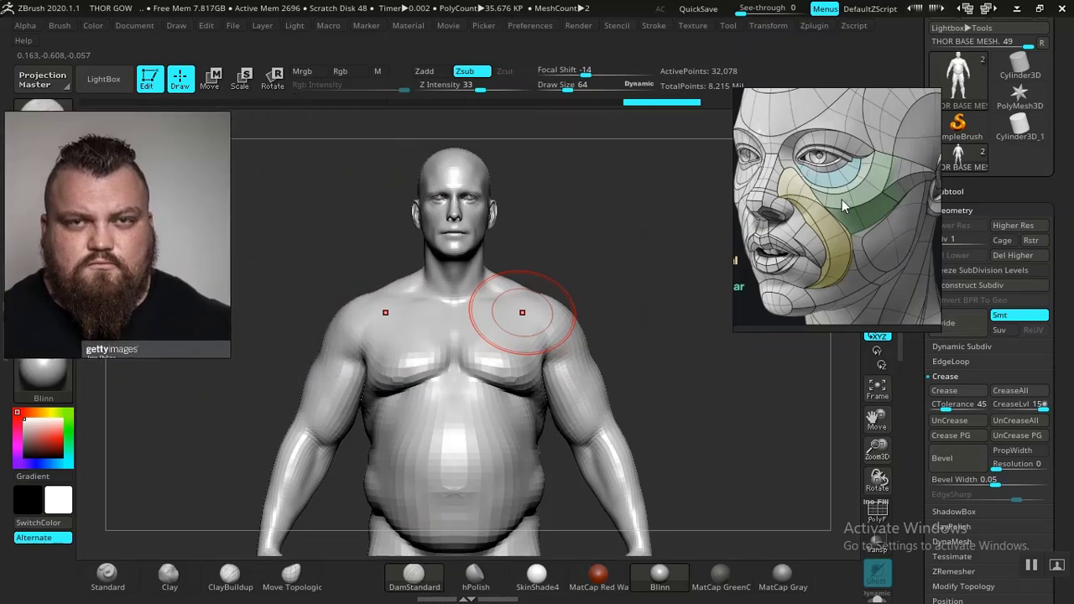
{"action": "left_click_drag", "start_coordinate": [841, 199], "coordinate": [949, 155]}
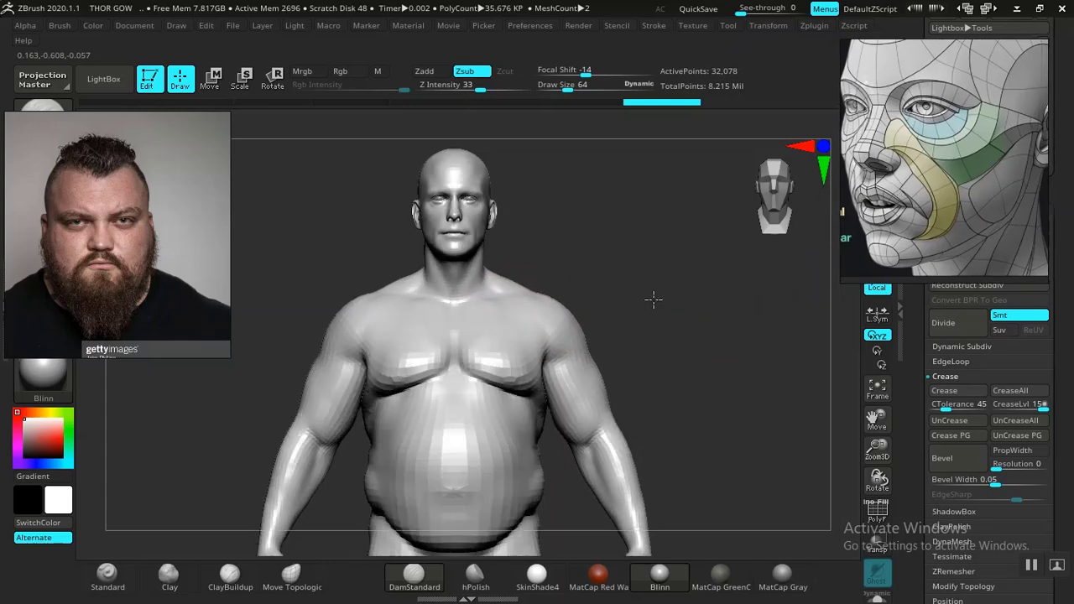
Isolate the head and neck polygroup and frame it in the viewport.
{"action": "left_click_drag", "start_coordinate": [654, 291], "coordinate": [672, 288], "text": "alt"}
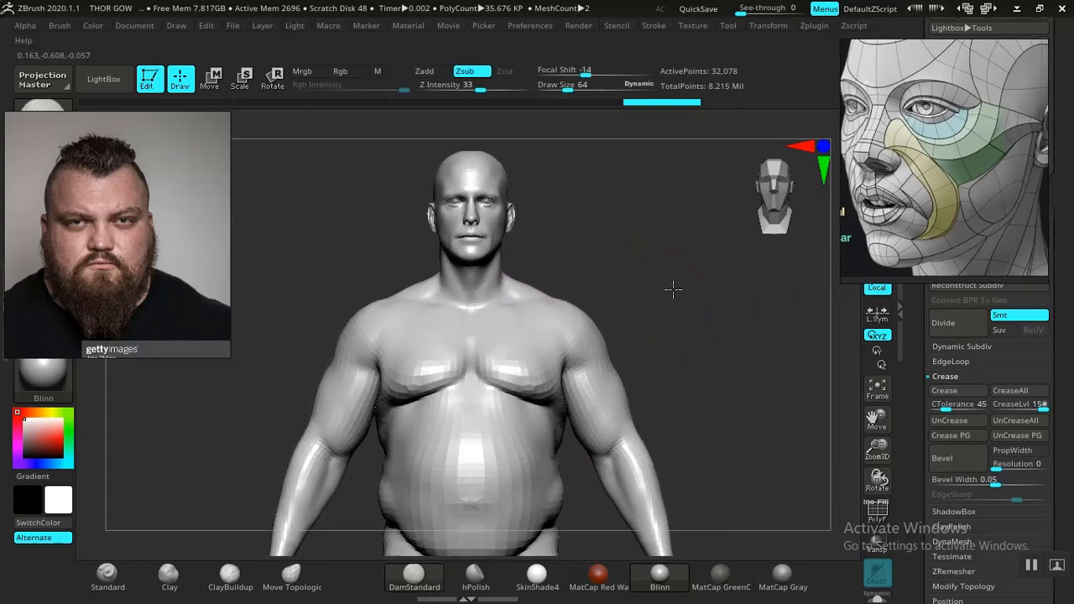
{"action": "left_click", "coordinate": [473, 177], "text": "ctrl+shift"}
{"action": "key", "text": "f"}
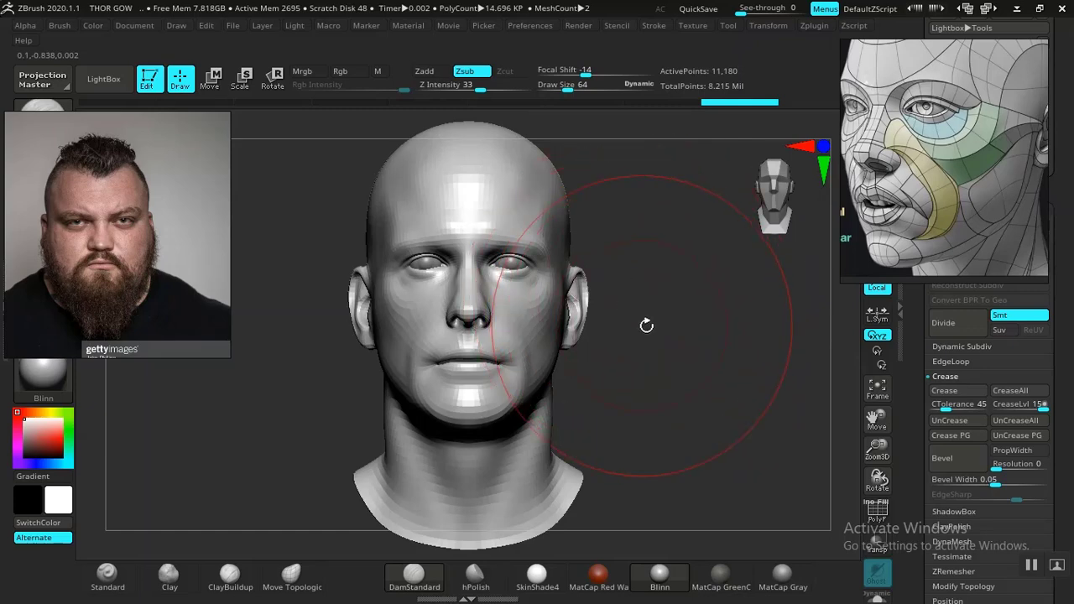
Set the brush draw size to 22 and review the perspective camera's focal length settings against the head.
{"action": "key", "text": "space"}
{"action": "mouse_move", "coordinate": [664, 308]}
{"action": "left_mouse_down"}
{"action": "mouse_move", "coordinate": [650, 308]}
{"action": "mouse_move", "coordinate": [650, 355]}
{"action": "mouse_move", "coordinate": [655, 347]}
{"action": "mouse_move", "coordinate": [668, 375]}
{"action": "mouse_move", "coordinate": [683, 328]}
{"action": "mouse_move", "coordinate": [712, 367]}
{"action": "mouse_move", "coordinate": [675, 371]}
{"action": "mouse_move", "coordinate": [700, 378]}
{"action": "mouse_move", "coordinate": [710, 398]}
{"action": "mouse_move", "coordinate": [707, 384]}
{"action": "mouse_move", "coordinate": [642, 377]}
{"action": "mouse_move", "coordinate": [693, 377]}
{"action": "mouse_move", "coordinate": [688, 388]}
{"action": "mouse_move", "coordinate": [671, 363]}
{"action": "left_mouse_up"}
{"action": "left_click", "coordinate": [175, 26]}
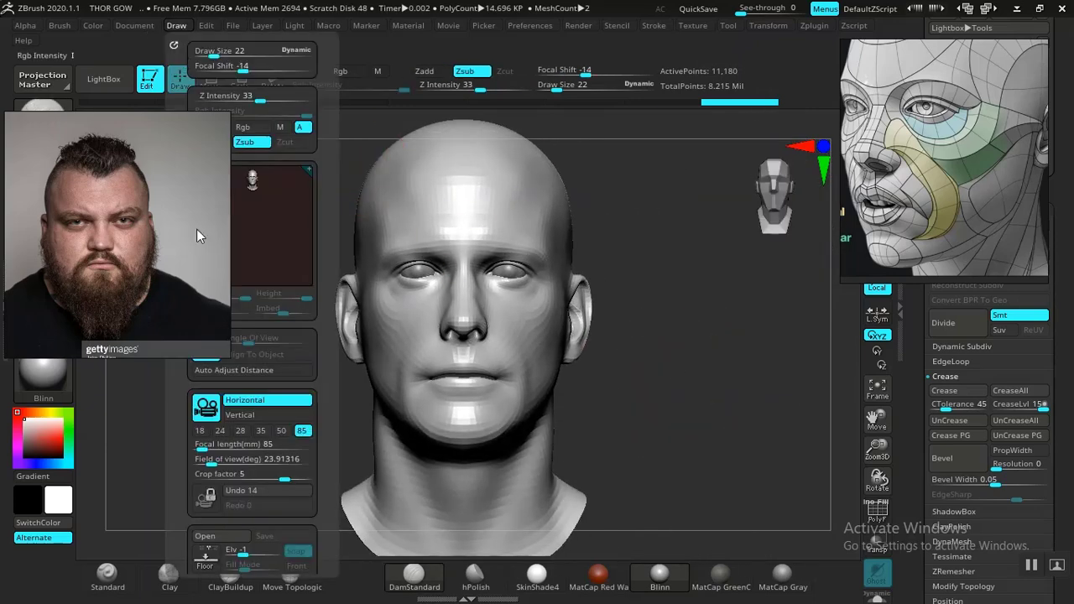
{"action": "scroll", "coordinate": [184, 421], "scroll_direction": "down", "scroll_amount": 1}
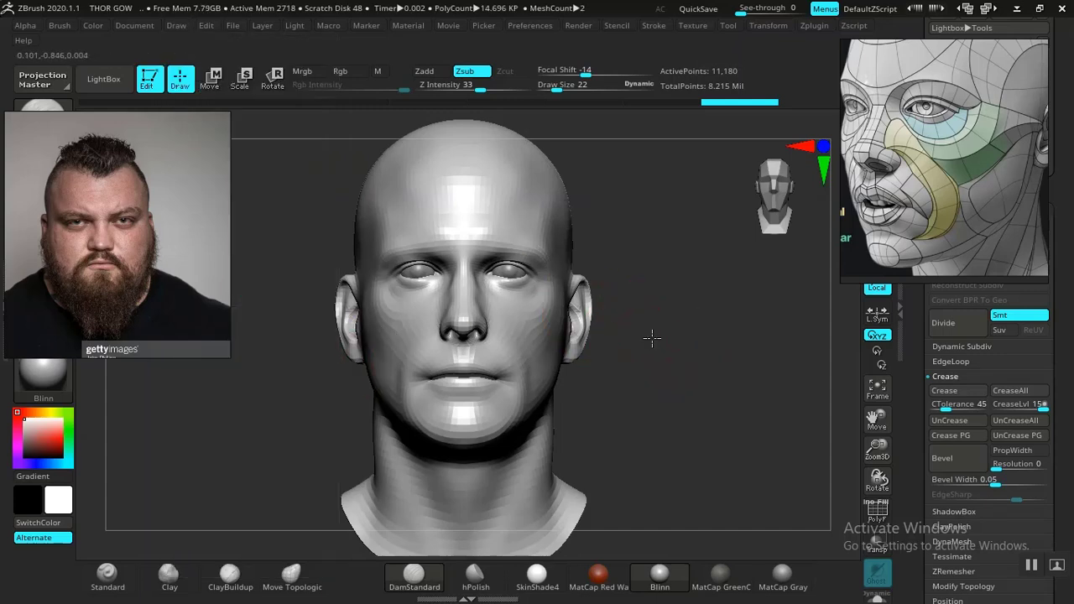
{"action": "mouse_move", "coordinate": [652, 339]}
{"action": "left_mouse_down"}
{"action": "mouse_move", "coordinate": [654, 355]}
{"action": "mouse_move", "coordinate": [626, 364]}
{"action": "mouse_move", "coordinate": [650, 378]}
{"action": "mouse_move", "coordinate": [635, 366]}
{"action": "mouse_move", "coordinate": [674, 436]}
{"action": "mouse_move", "coordinate": [663, 408]}
{"action": "mouse_move", "coordinate": [682, 382]}
{"action": "mouse_move", "coordinate": [673, 364]}
{"action": "mouse_move", "coordinate": [680, 382]}
{"action": "left_mouse_up"}
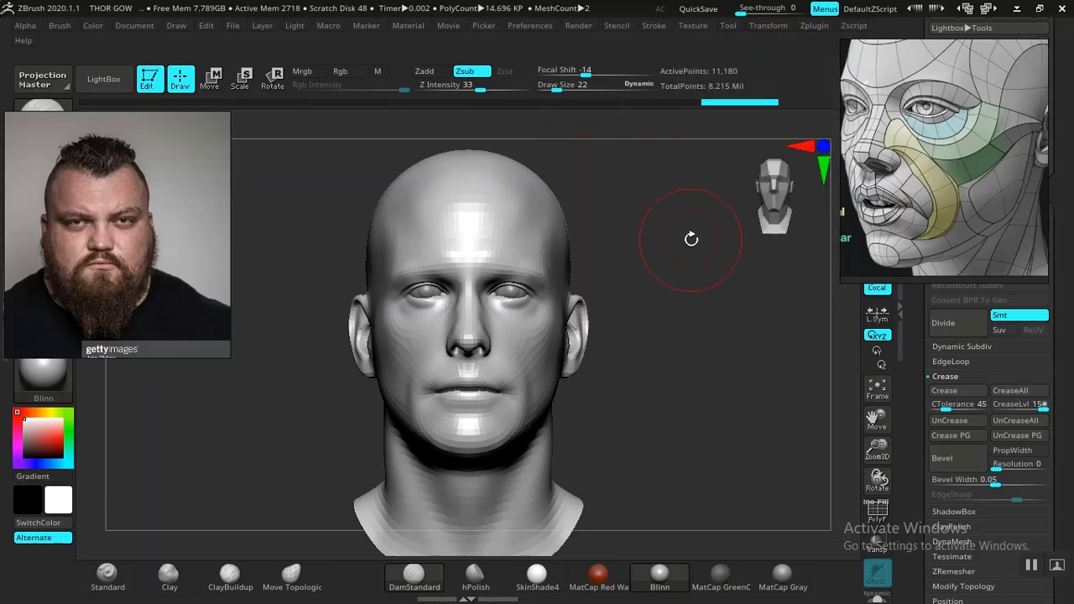
Import FRONT VIEW.jpg from the EDDIE HALL folder inside THOR GOD OF WAR as a texture.
{"action": "mouse_move", "coordinate": [696, 26]}
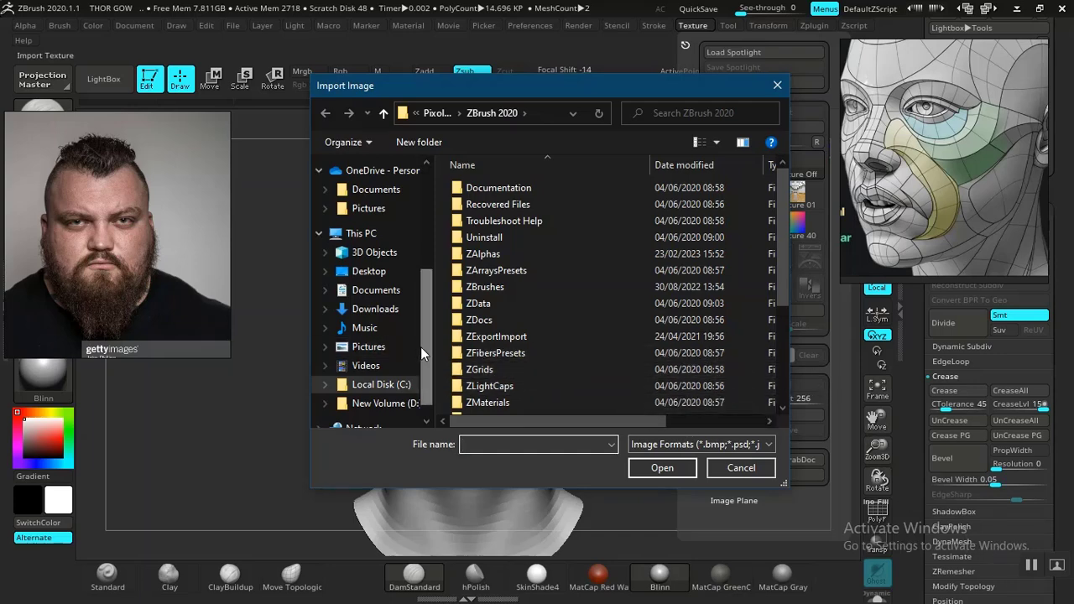
{"action": "left_click_drag", "start_coordinate": [420, 347], "coordinate": [432, 267]}
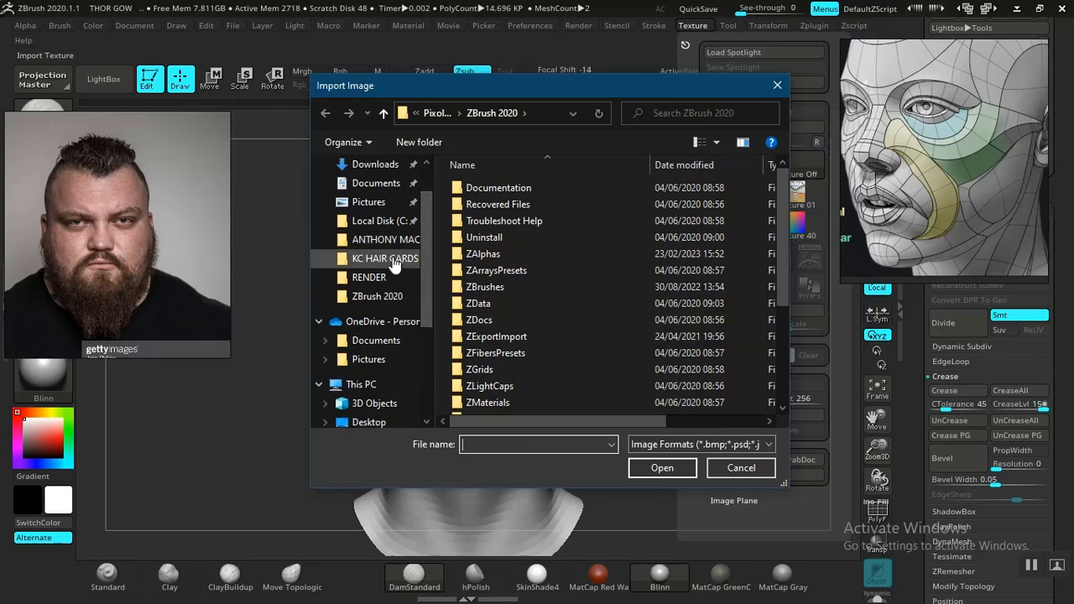
{"action": "left_click", "coordinate": [386, 239]}
{"action": "left_click", "coordinate": [437, 113]}
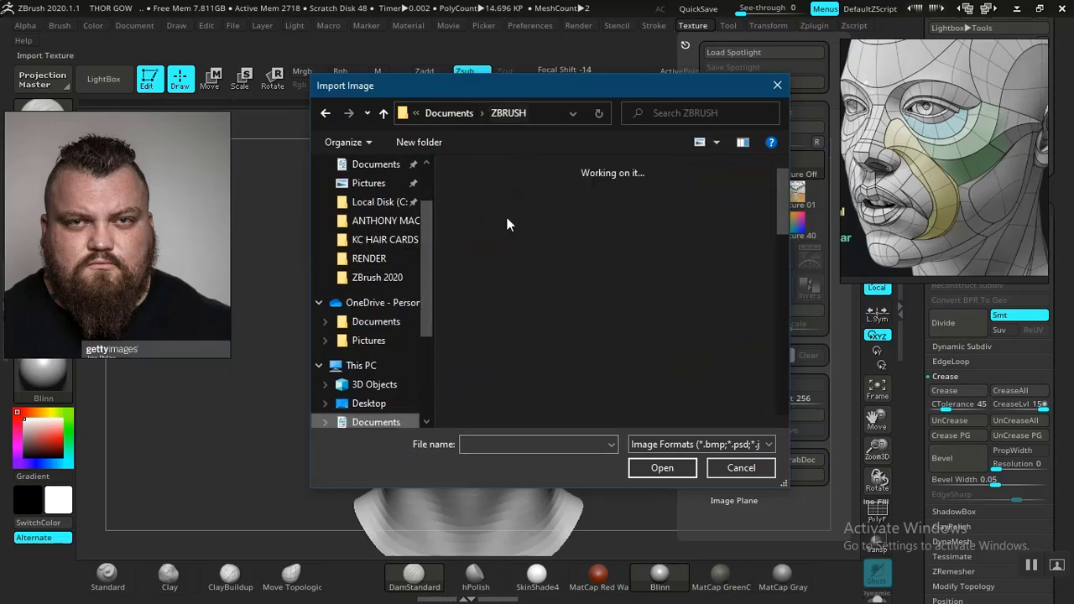
{"action": "left_click_drag", "start_coordinate": [779, 223], "coordinate": [768, 342]}
{"action": "double_click", "coordinate": [475, 316]}
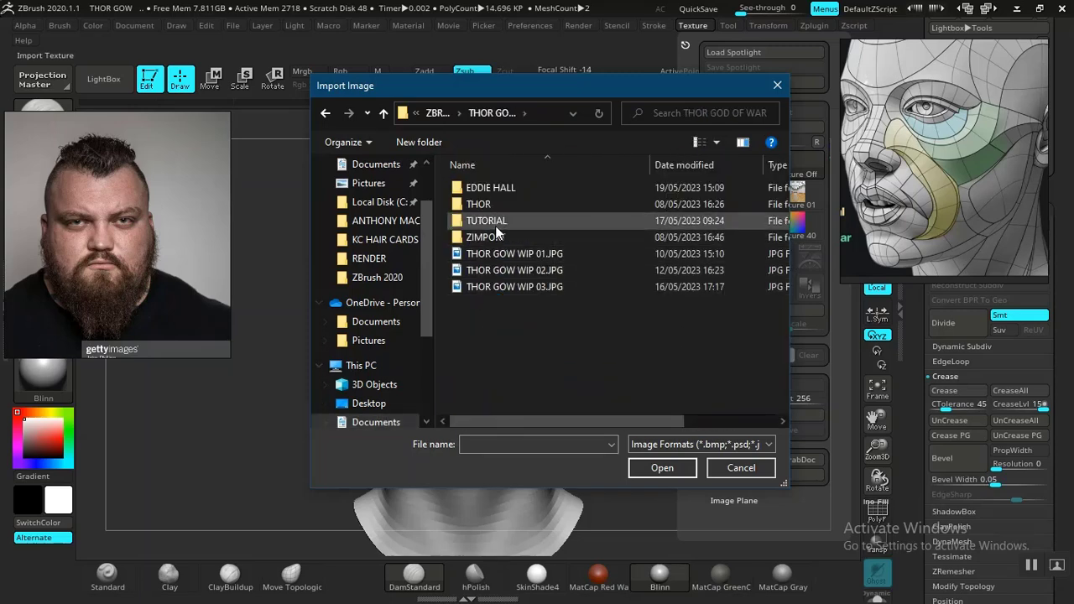
{"action": "double_click", "coordinate": [507, 191]}
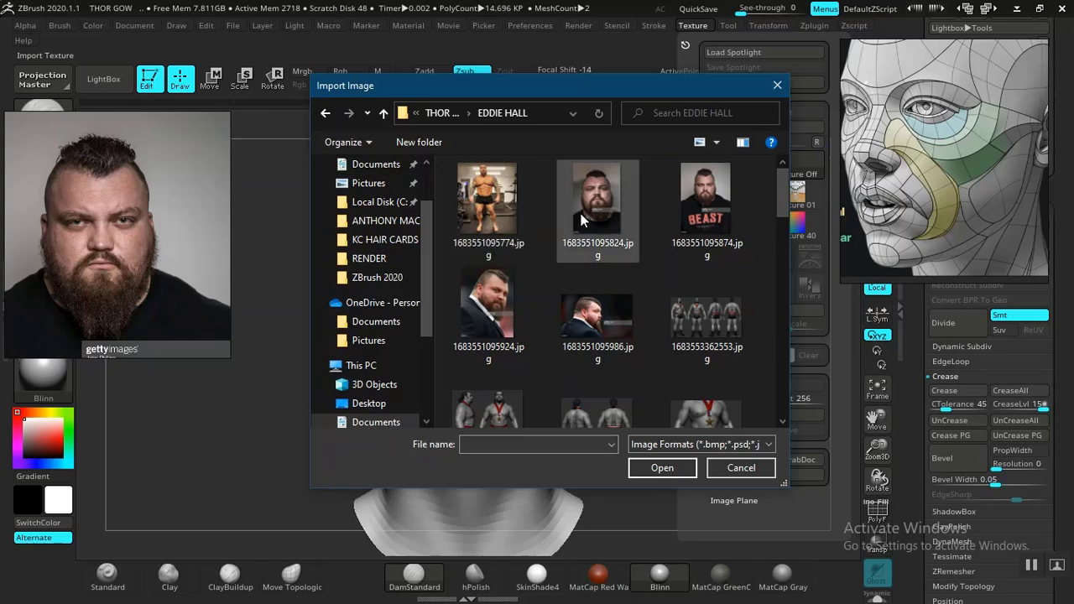
{"action": "left_click_drag", "start_coordinate": [775, 220], "coordinate": [782, 421]}
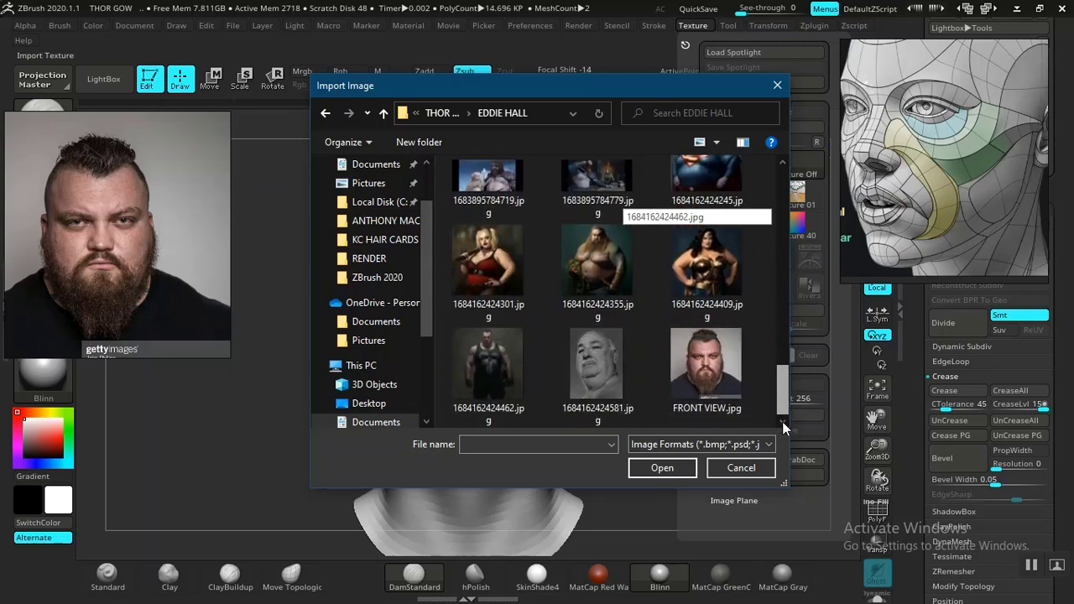
{"action": "left_click", "coordinate": [700, 381]}
{"action": "left_click", "coordinate": [659, 471]}
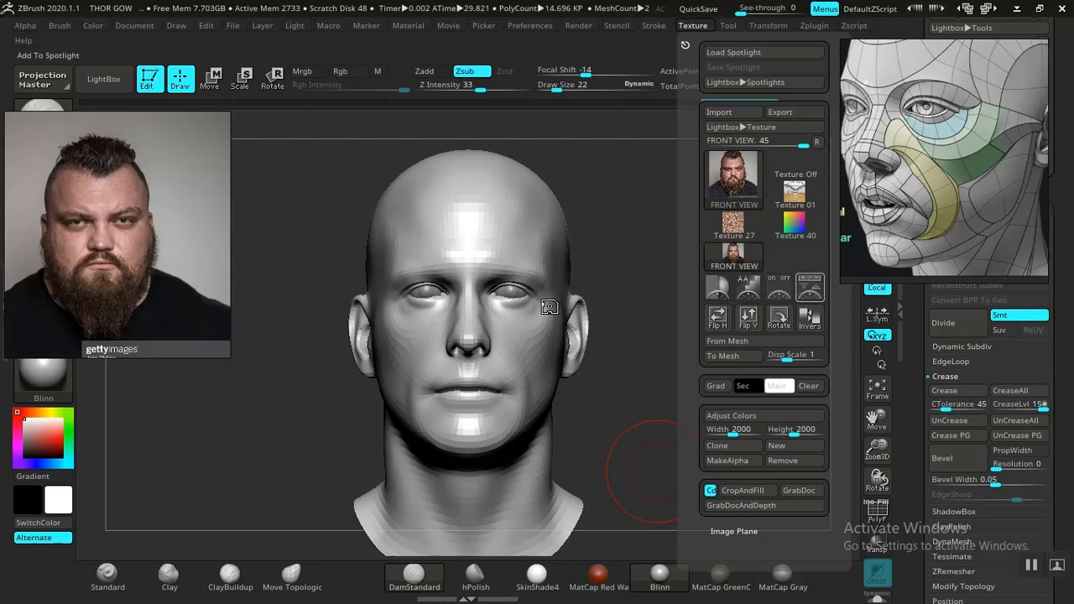
Add the FRONT VIEW texture to Spotlight, then center and enlarge it over the sculpted head.
{"action": "left_click", "coordinate": [546, 308]}
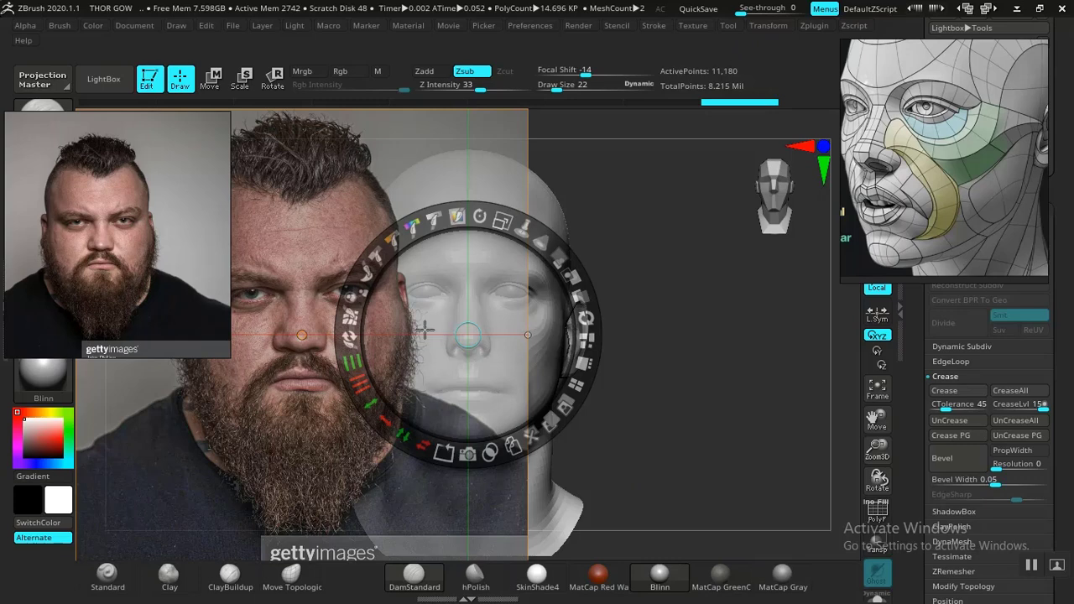
{"action": "left_click_drag", "start_coordinate": [433, 336], "coordinate": [623, 344]}
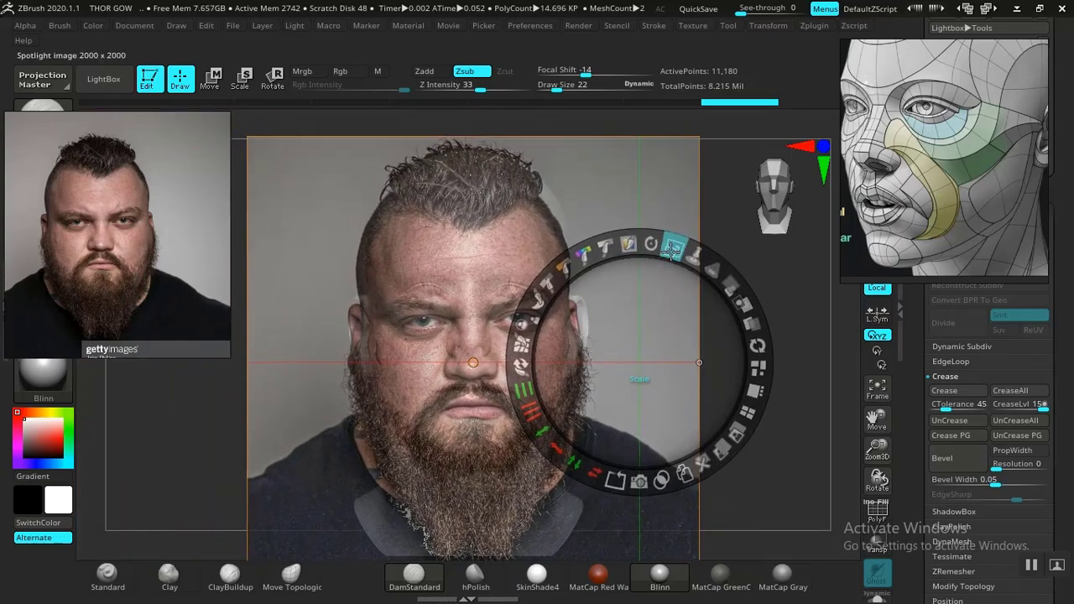
{"action": "left_click_drag", "start_coordinate": [671, 249], "coordinate": [683, 255]}
{"action": "left_click_drag", "start_coordinate": [618, 349], "coordinate": [646, 349]}
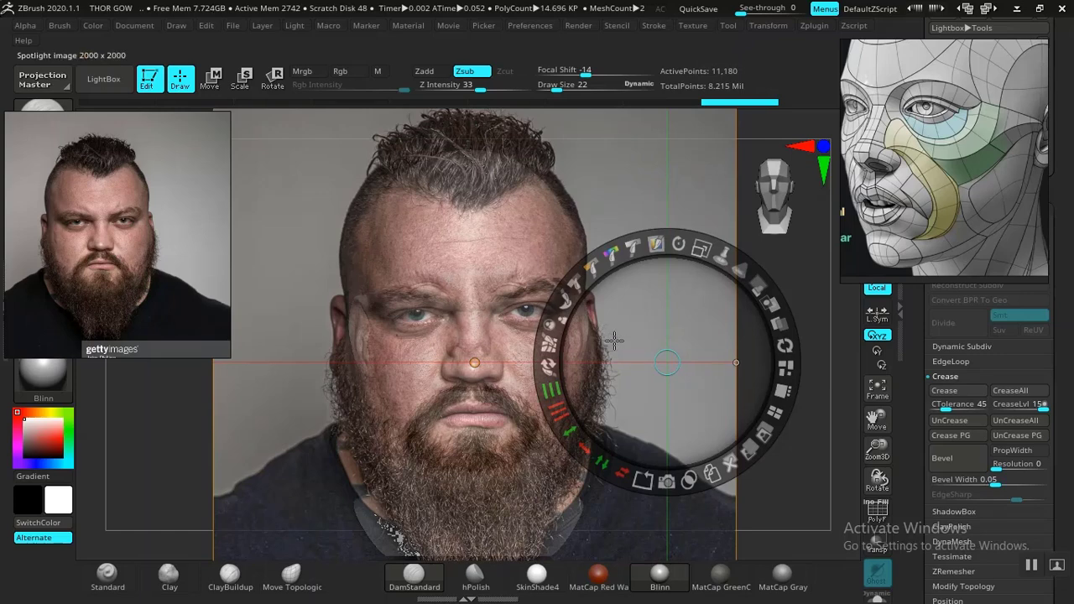
{"action": "left_click_drag", "start_coordinate": [614, 339], "coordinate": [618, 343]}
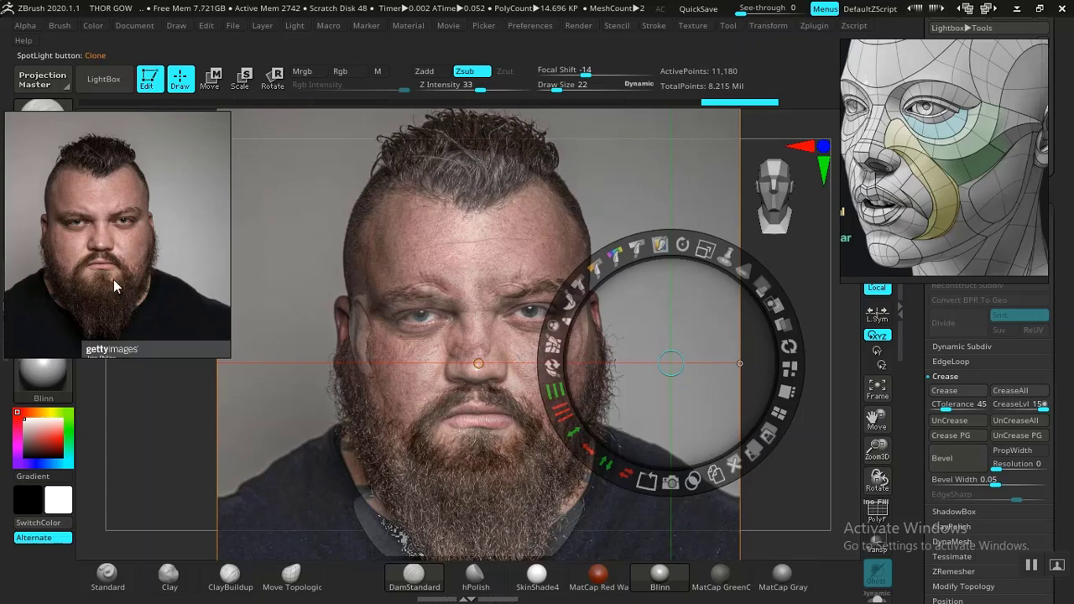
Move the floating portrait reference across the canvas to sit beneath the face-topology reference, clear of the Spotlight image.
{"action": "mouse_move", "coordinate": [114, 279]}
{"action": "left_mouse_down"}
{"action": "mouse_move", "coordinate": [310, 237]}
{"action": "mouse_move", "coordinate": [734, 190]}
{"action": "mouse_move", "coordinate": [925, 266]}
{"action": "mouse_move", "coordinate": [930, 422]}
{"action": "left_mouse_up"}
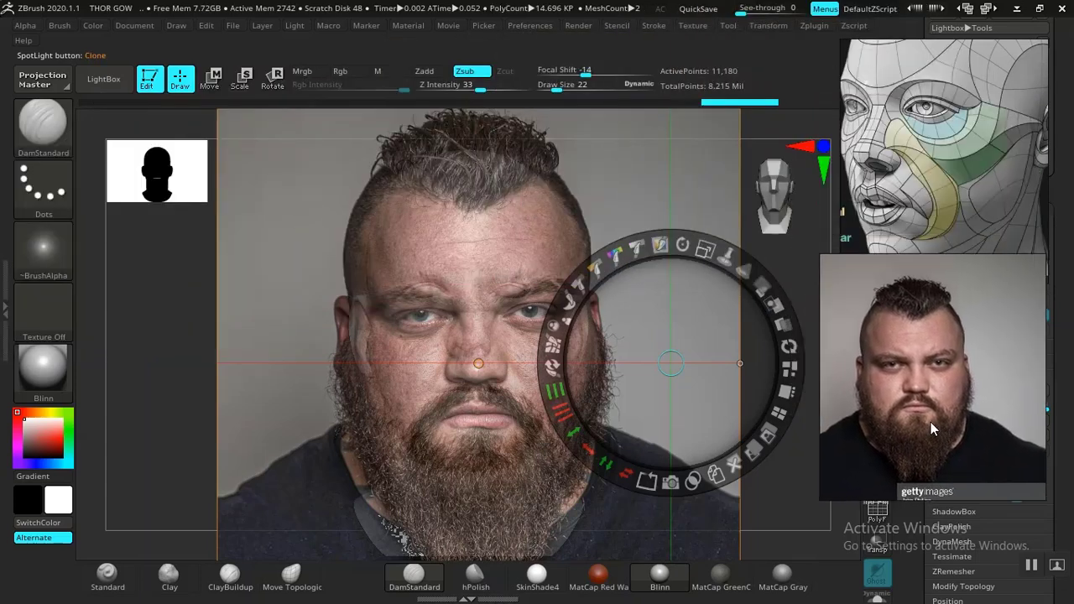
{"action": "left_click_drag", "start_coordinate": [886, 350], "coordinate": [969, 320]}
{"action": "left_click_drag", "start_coordinate": [913, 396], "coordinate": [911, 401]}
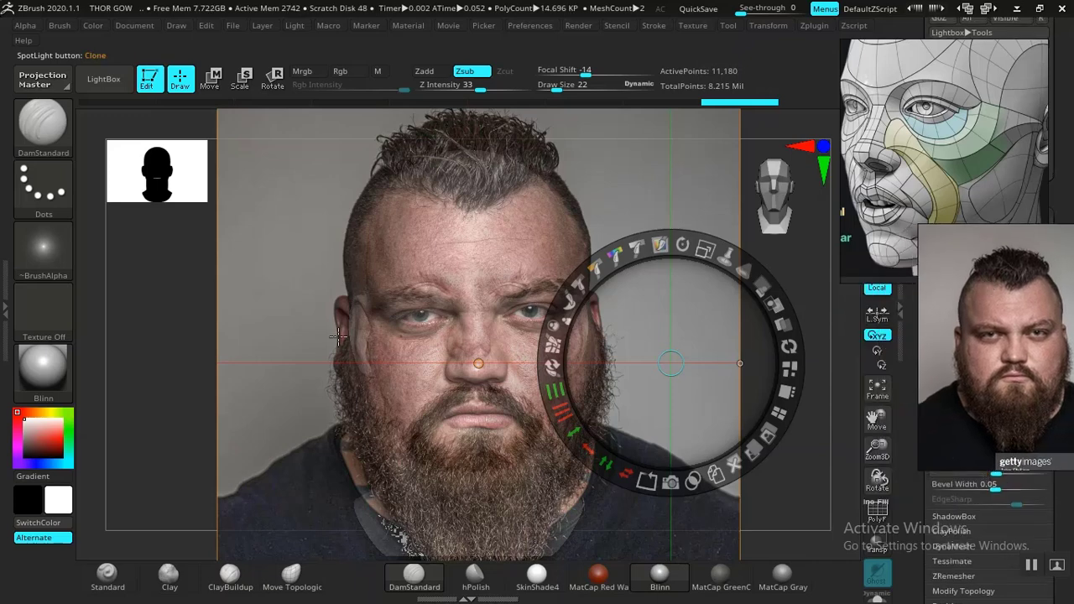
Exit Spotlight editing and assign the Framer01 material so the head's outline reads through the photo.
{"action": "key", "text": "z"}
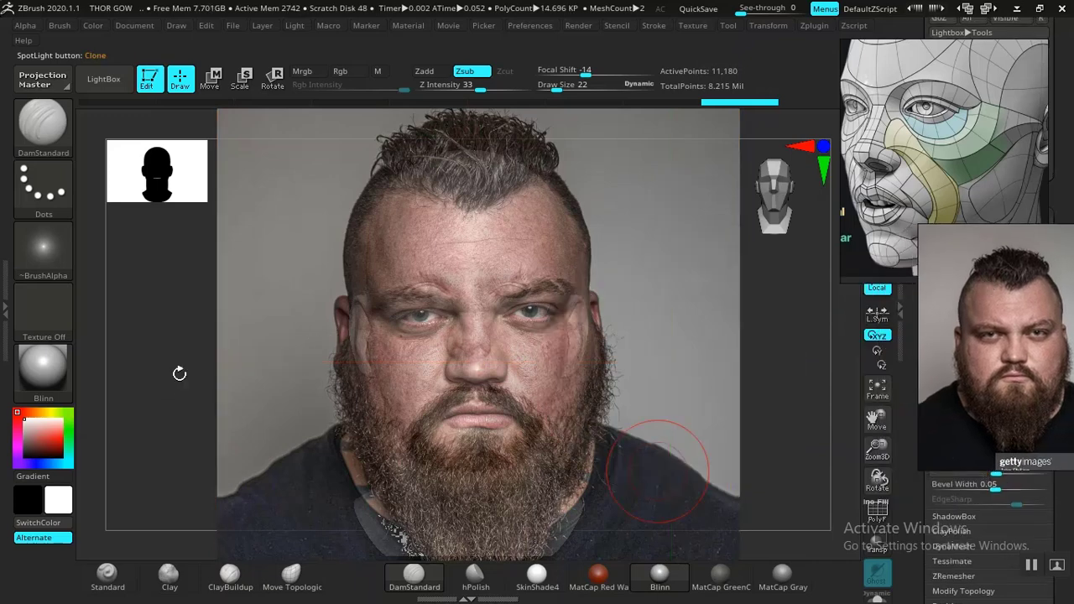
{"action": "left_click", "coordinate": [43, 369]}
{"action": "mouse_move", "coordinate": [186, 327]}
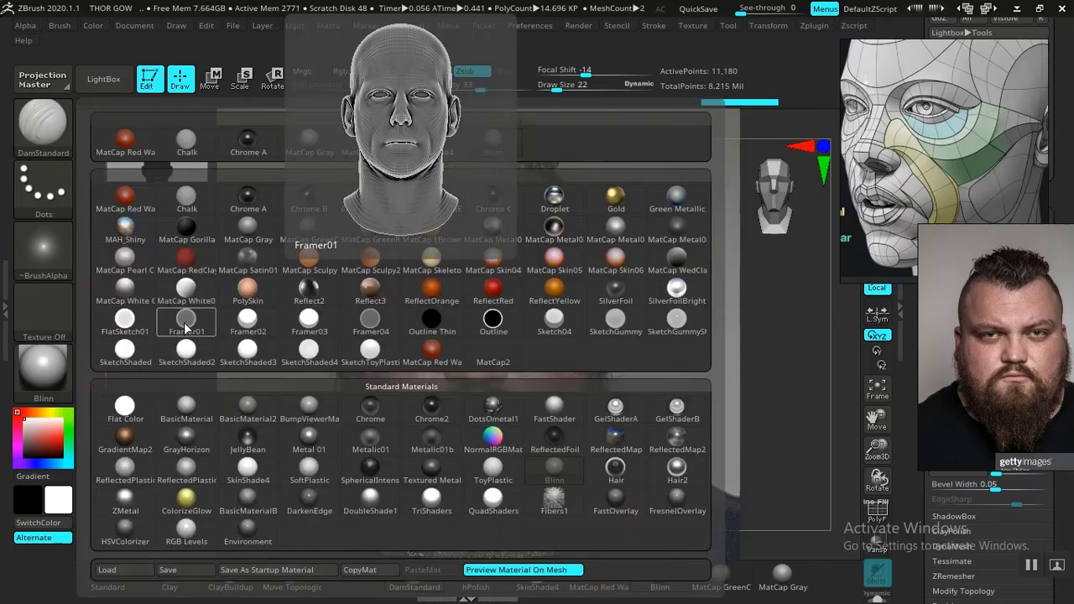
{"action": "left_click", "coordinate": [185, 326]}
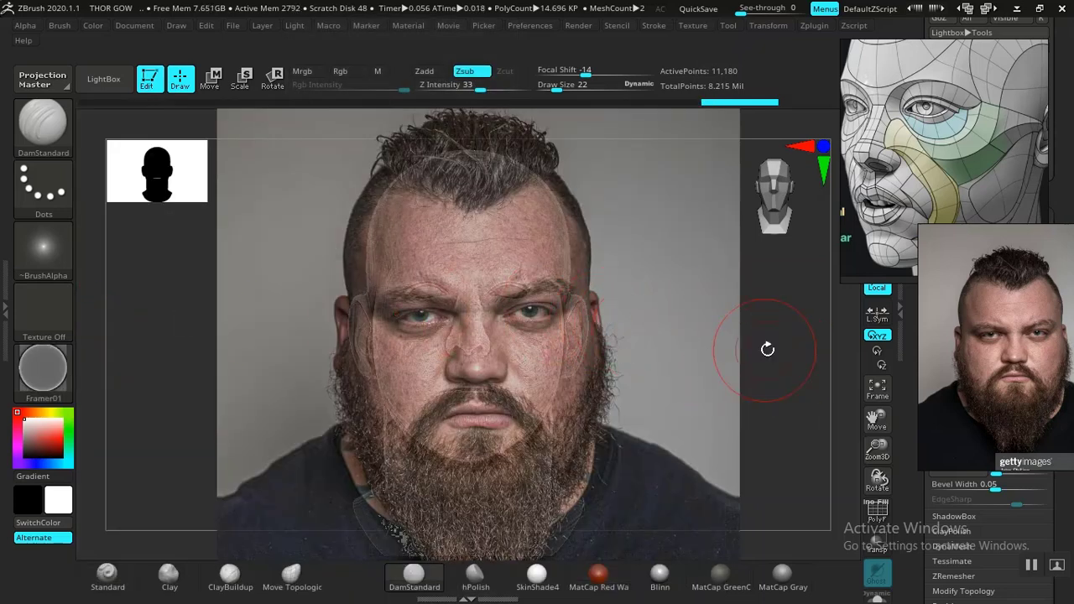
Align the front view of the head with the face in the Spotlight photo.
{"action": "left_click_drag", "start_coordinate": [791, 345], "coordinate": [812, 372]}
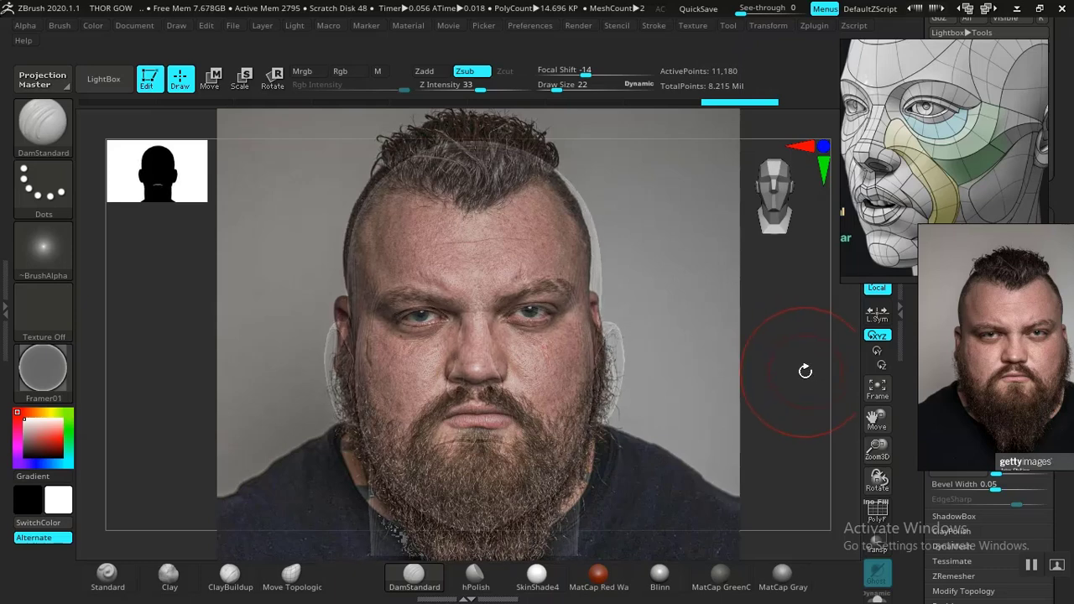
{"action": "left_click_drag", "start_coordinate": [806, 381], "coordinate": [800, 381], "text": "alt"}
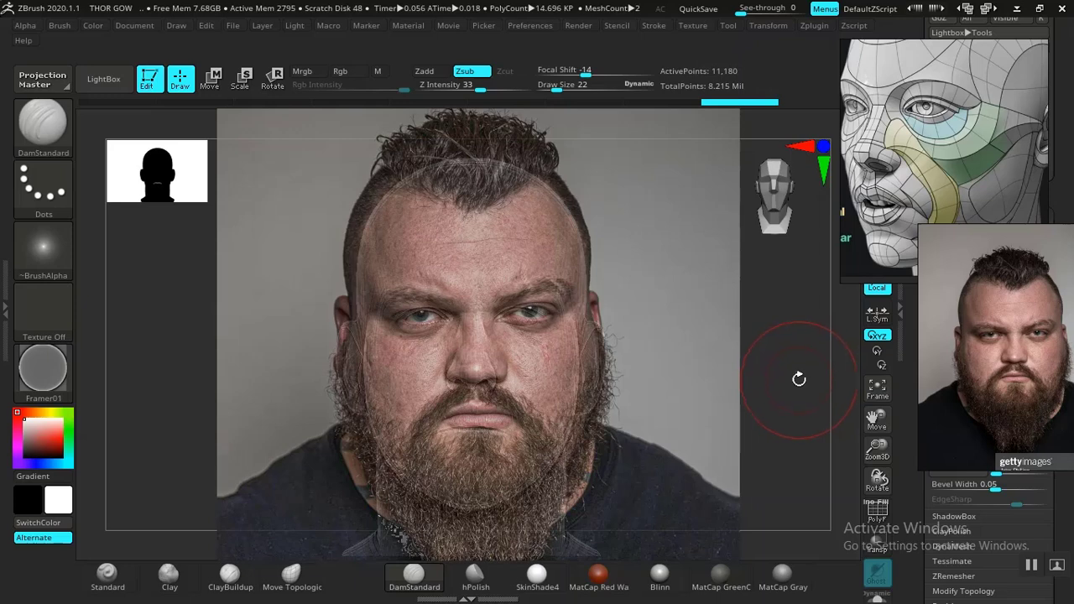
{"action": "left_click_drag", "start_coordinate": [799, 380], "coordinate": [795, 381], "text": "alt"}
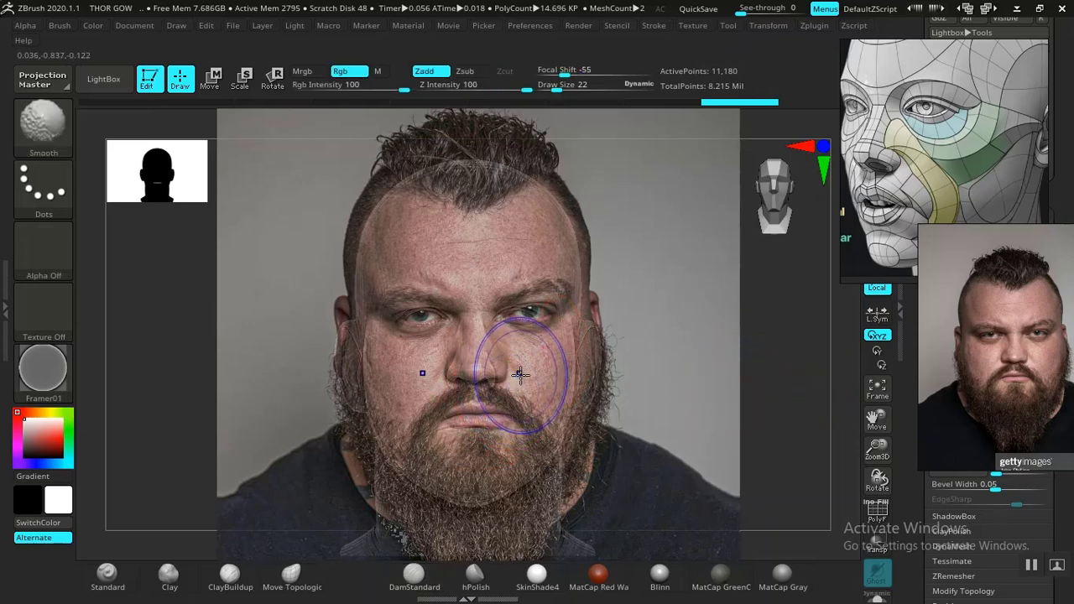
Hide the Spotlight photo and ready the head for shaping with the Move Topological brush and Blinn material.
{"action": "key", "text": "shift+z"}
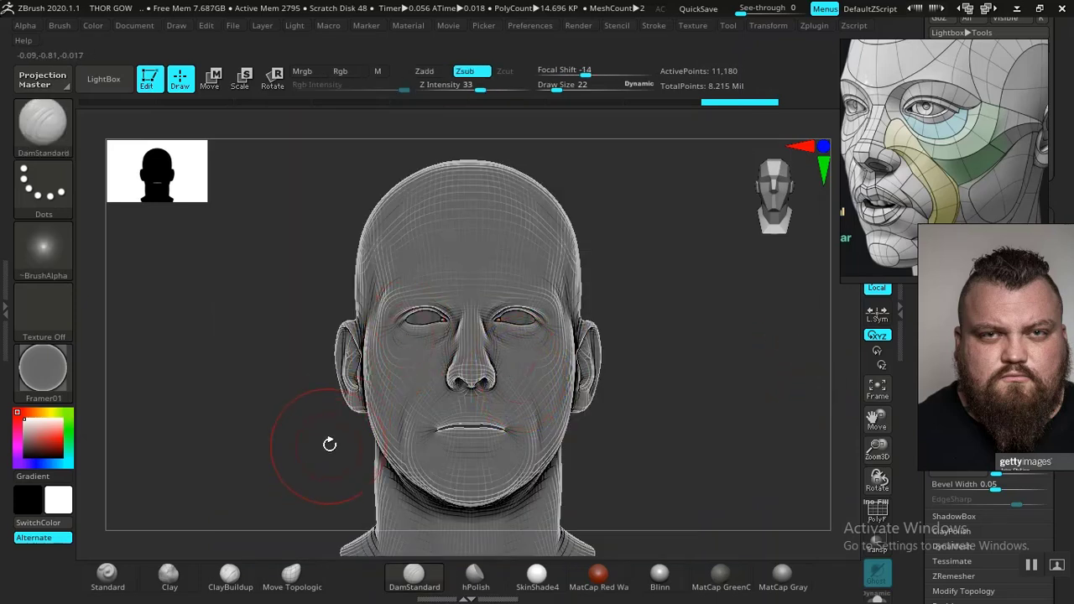
{"action": "left_click", "coordinate": [285, 587]}
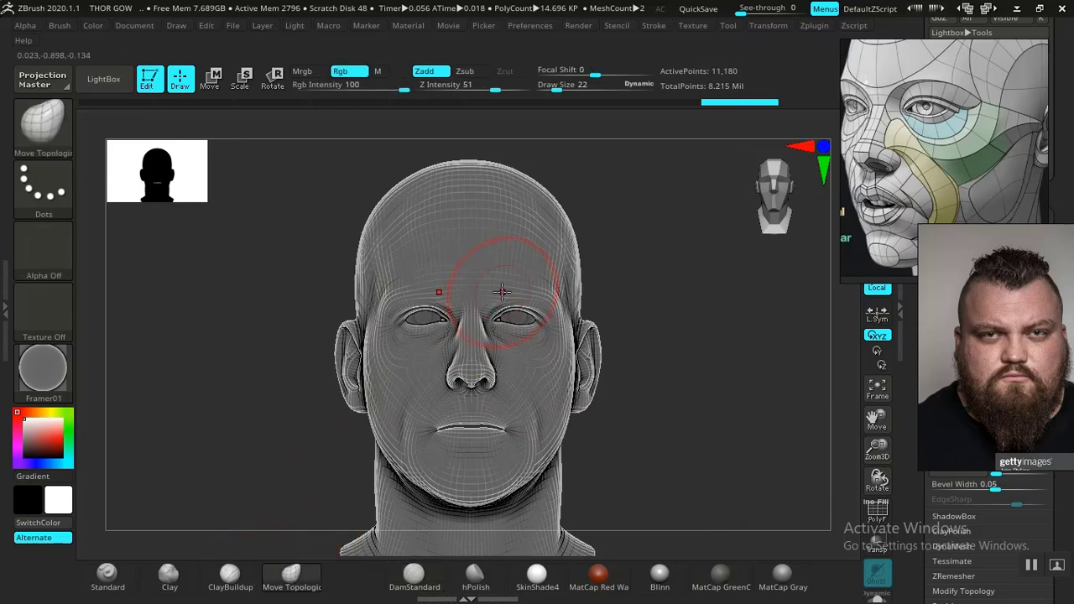
{"action": "left_click", "coordinate": [659, 577]}
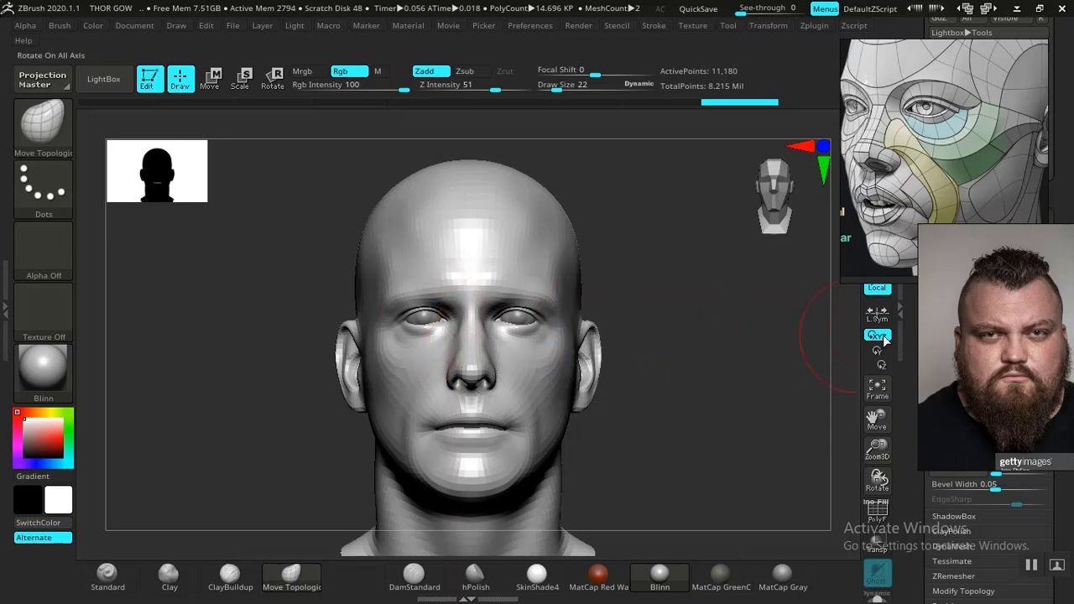
Shift the floating portrait reference farther aside to uncover more of the geometry settings.
{"action": "left_click_drag", "start_coordinate": [1007, 327], "coordinate": [1033, 330]}
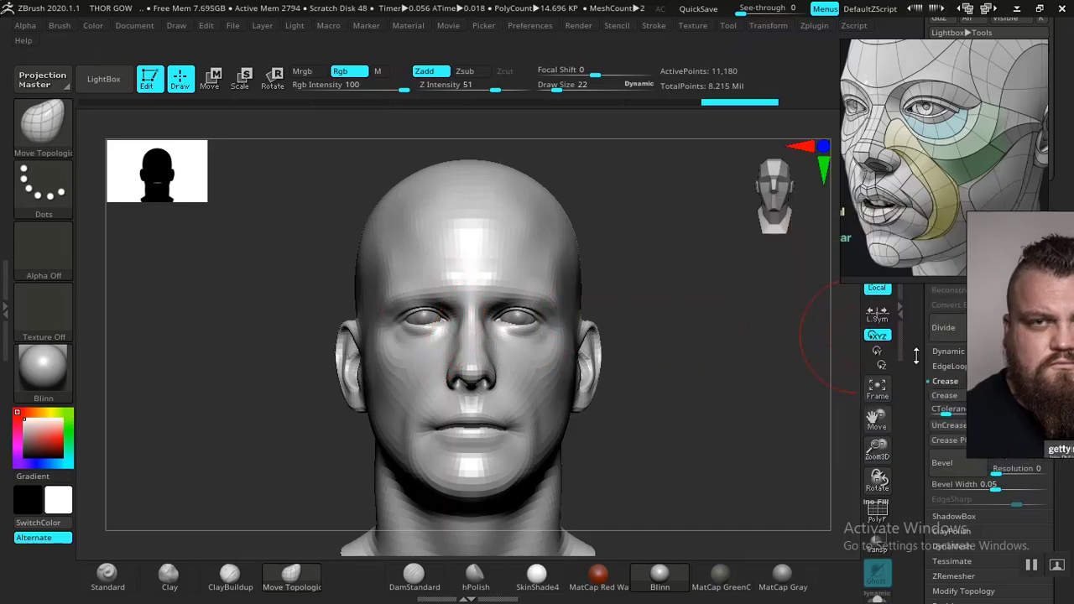
{"action": "left_click_drag", "start_coordinate": [916, 356], "coordinate": [912, 366]}
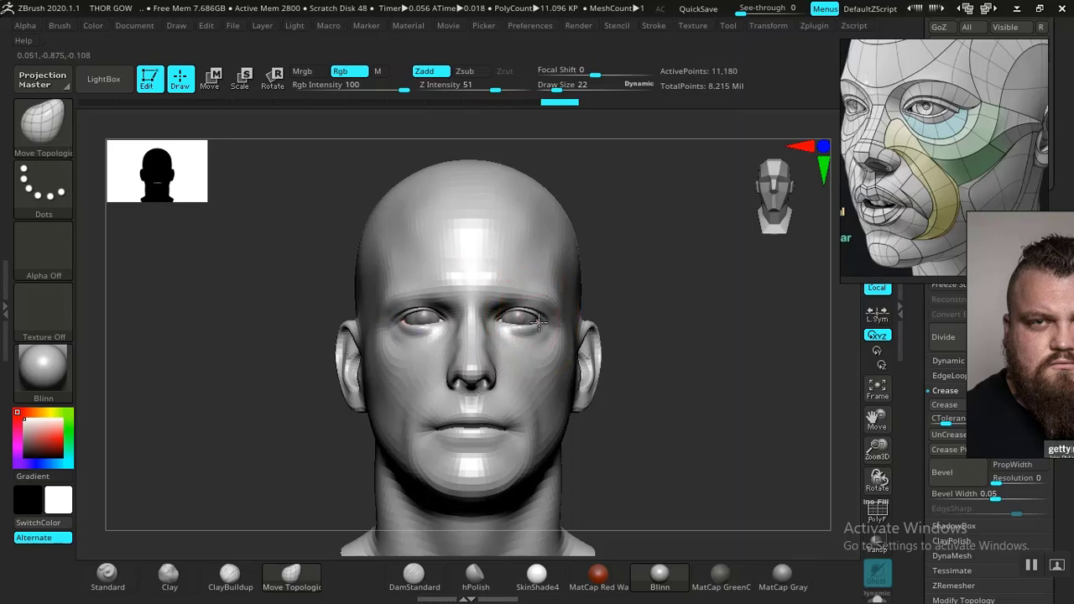
Try a small Move Topological adjustment at the outer corner of the eye and undo it.
{"action": "left_click_drag", "start_coordinate": [539, 322], "coordinate": [535, 319]}
{"action": "key", "text": "ctrl+z"}
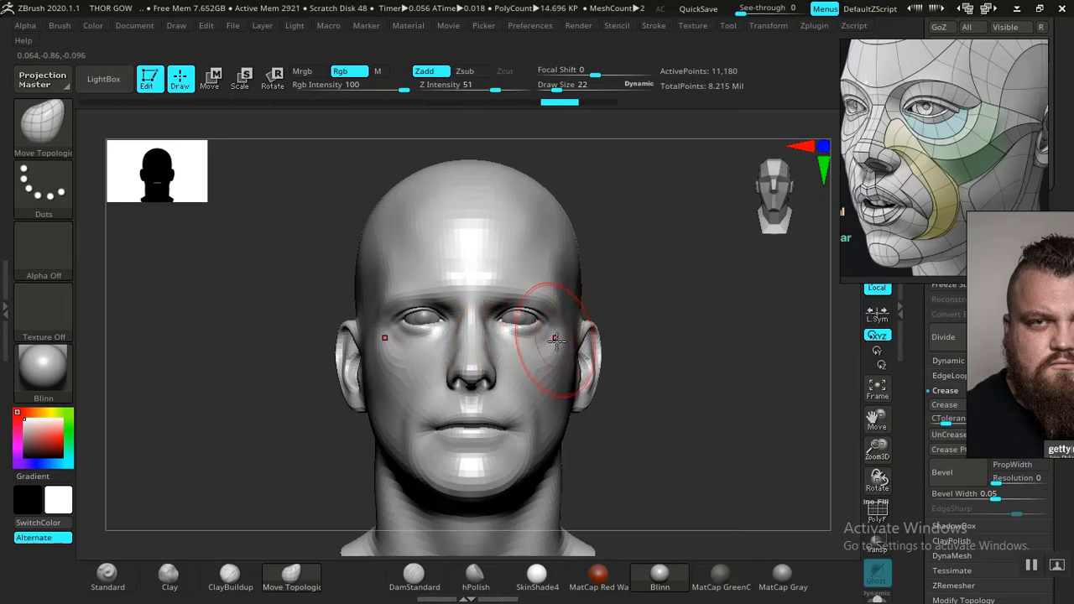
Show the Spotlight photo again, apply the Framer01 material and fine-tune the head's alignment with the face.
{"action": "key", "text": "shift+z"}
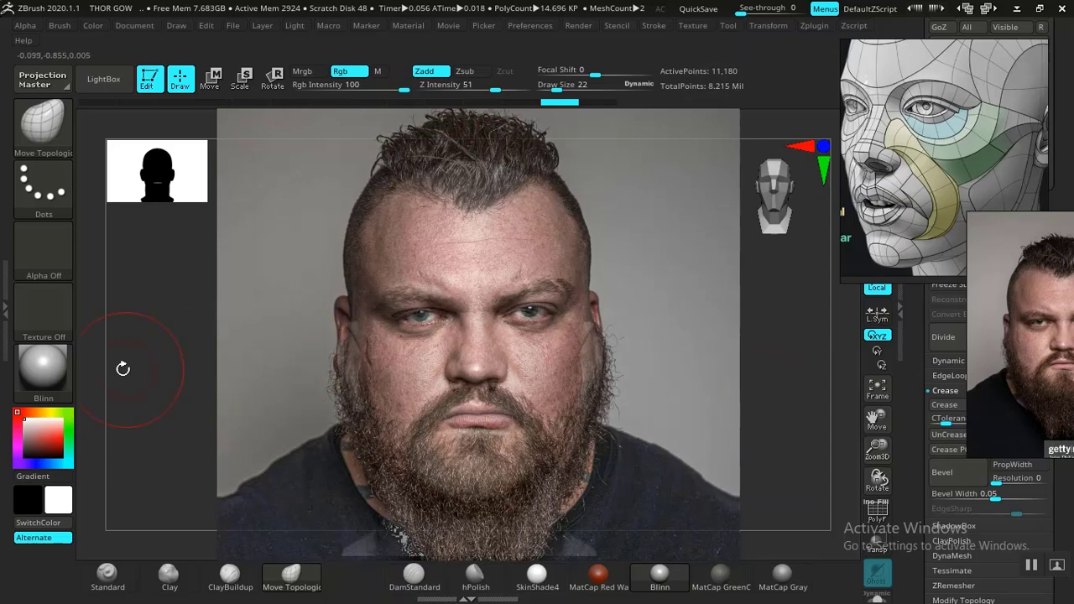
{"action": "left_click", "coordinate": [44, 369]}
{"action": "left_click", "coordinate": [189, 329]}
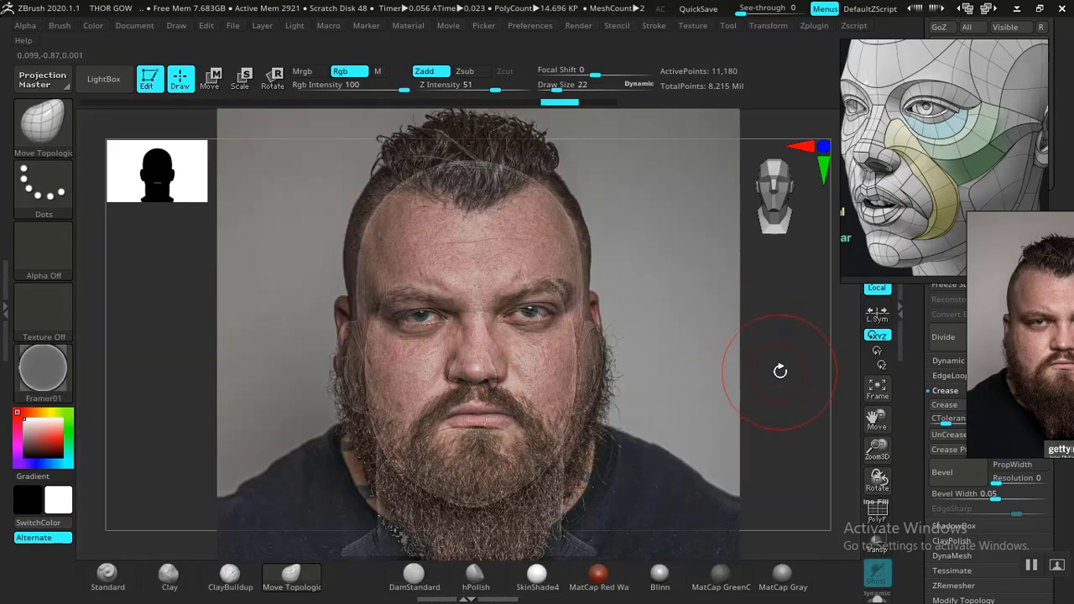
{"action": "left_click_drag", "start_coordinate": [783, 372], "coordinate": [784, 366]}
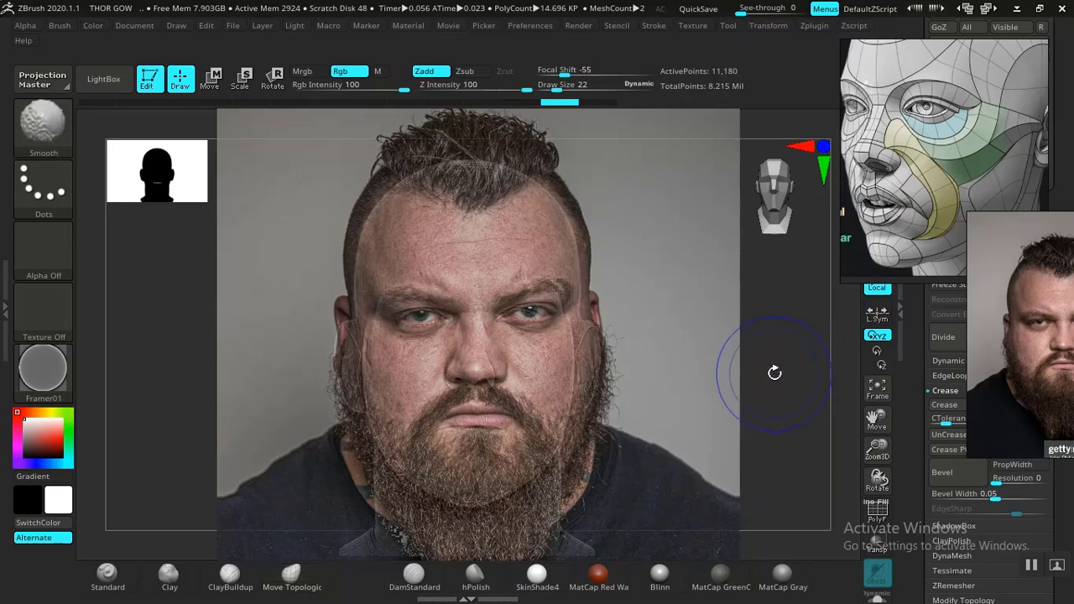
Toggle the Spotlight photo on and off to compare the head's proportions and features with the reference face.
{"action": "key", "text": "shift+z"}
{"action": "key", "text": "shift+z"}
{"action": "key", "text": "shift+z"}
{"action": "key", "text": "shift+z"}
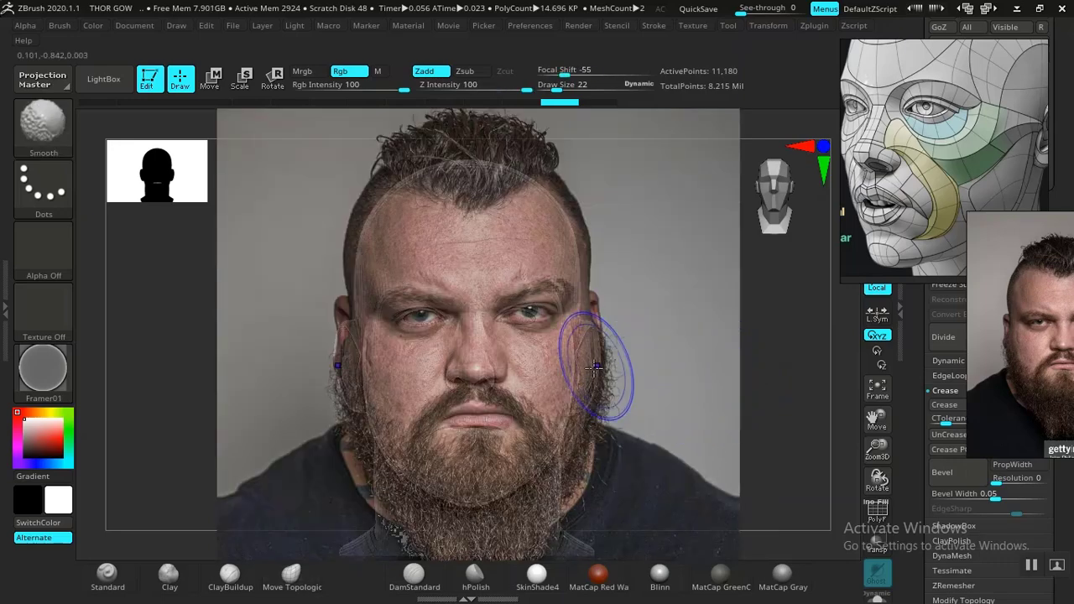
{"action": "key", "text": "shift+z"}
{"action": "key", "text": "shift+z"}
{"action": "key", "text": "shift+z"}
{"action": "key", "text": "shift+z"}
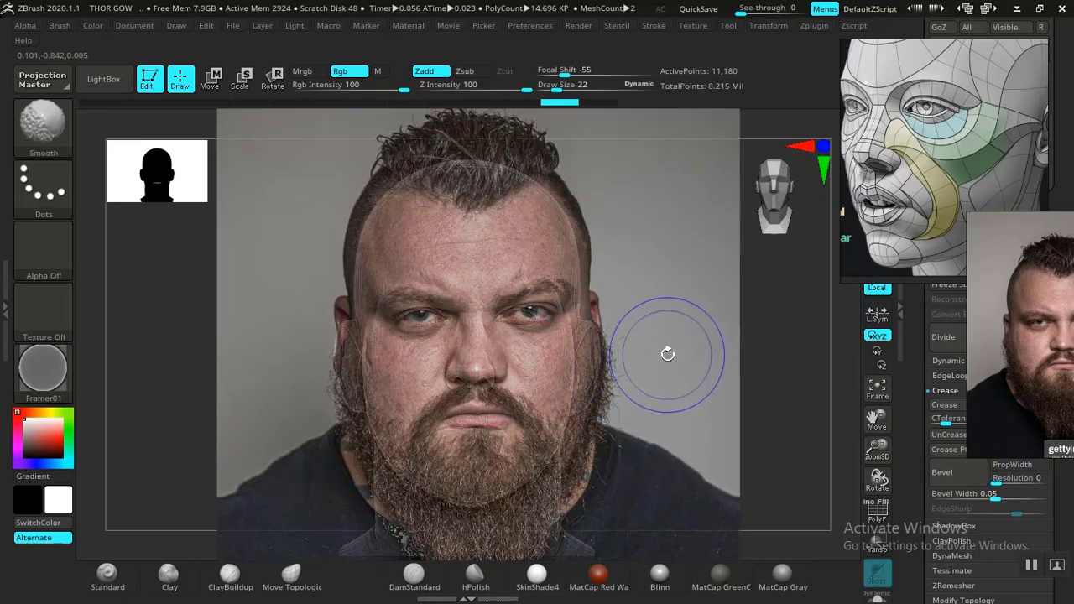
{"action": "key", "text": "shift+z"}
{"action": "key", "text": "shift+z"}
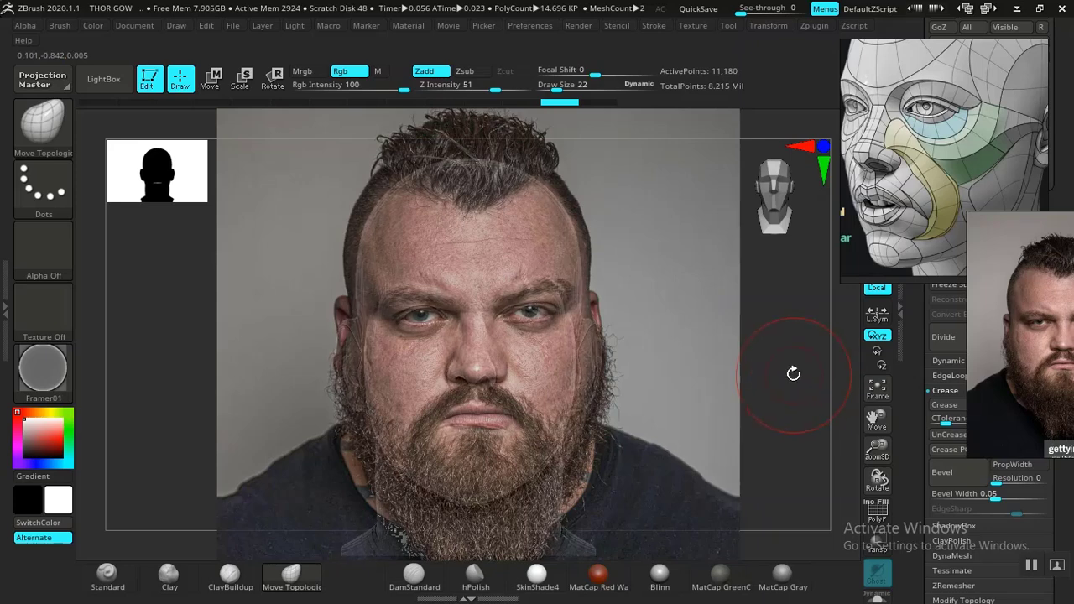
{"action": "key", "text": "shift+z"}
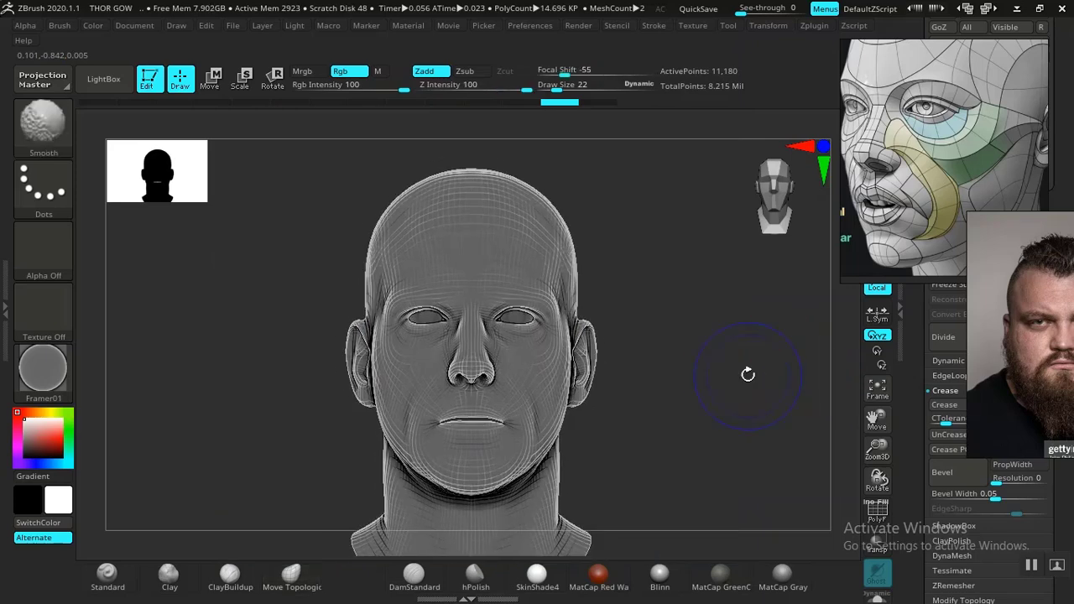
{"action": "key", "text": "shift+z"}
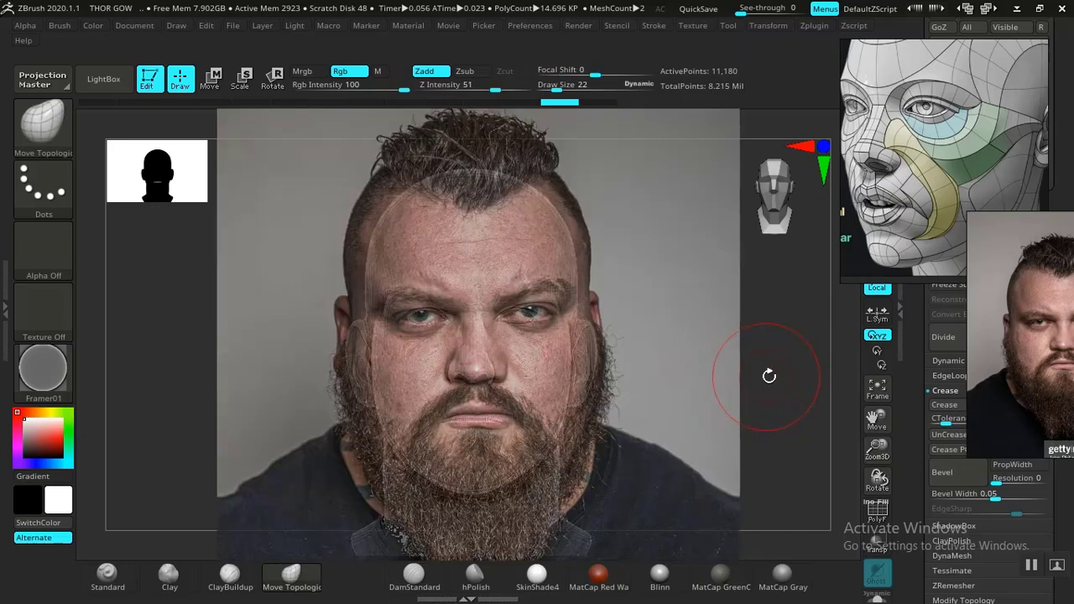
Hide the Spotlight photo and return the full head and neck to the Blinn material.
{"action": "key", "text": "shift+z"}
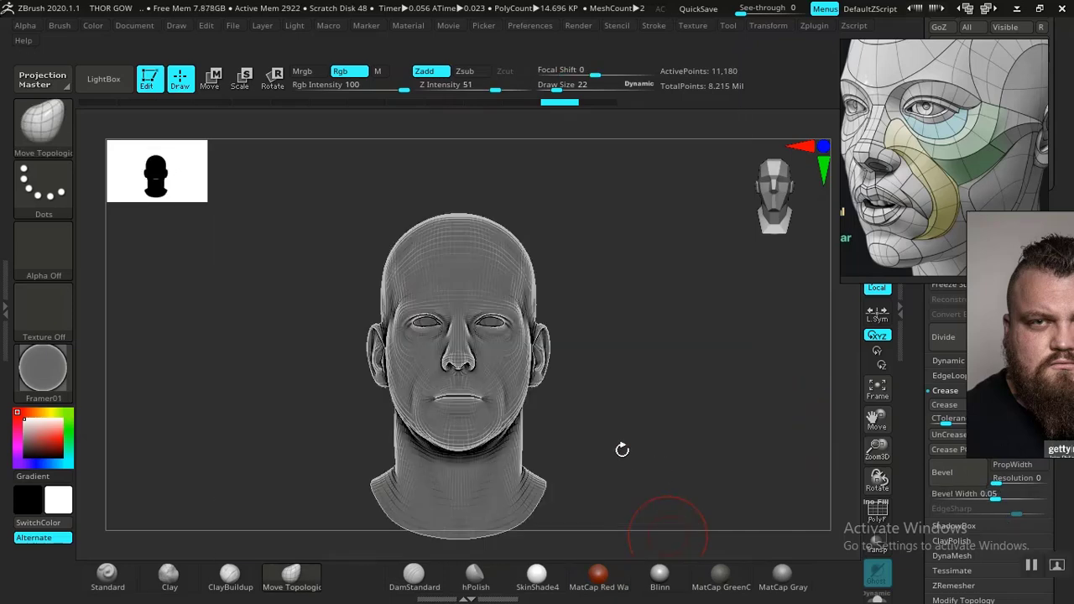
{"action": "left_click_drag", "start_coordinate": [566, 408], "coordinate": [571, 506]}
{"action": "left_click", "coordinate": [657, 575]}
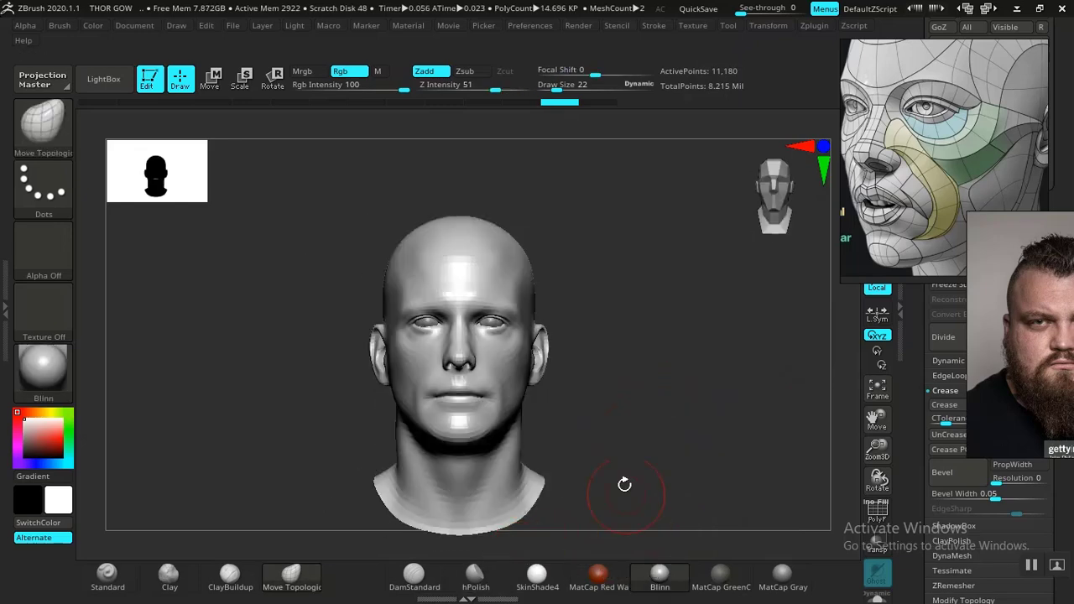
Try masking the head down to the upper neck from the side view.
{"action": "mouse_move", "coordinate": [623, 482]}
{"action": "left_mouse_down"}
{"action": "mouse_move", "coordinate": [672, 419]}
{"action": "mouse_move", "coordinate": [604, 390]}
{"action": "left_mouse_up"}
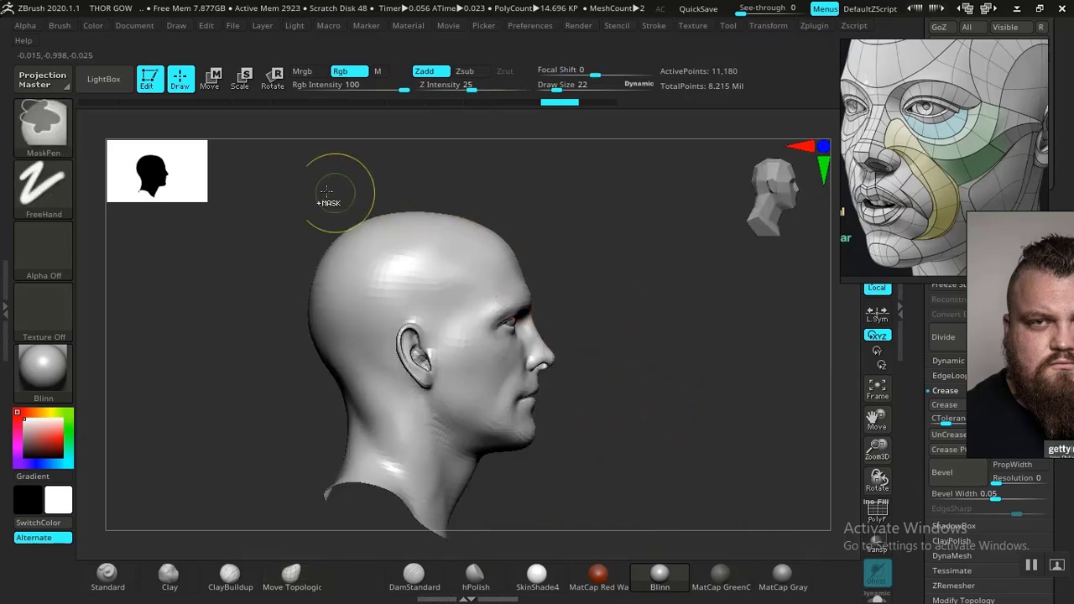
{"action": "left_click", "coordinate": [67, 124], "text": "ctrl"}
{"action": "left_click", "coordinate": [309, 205]}
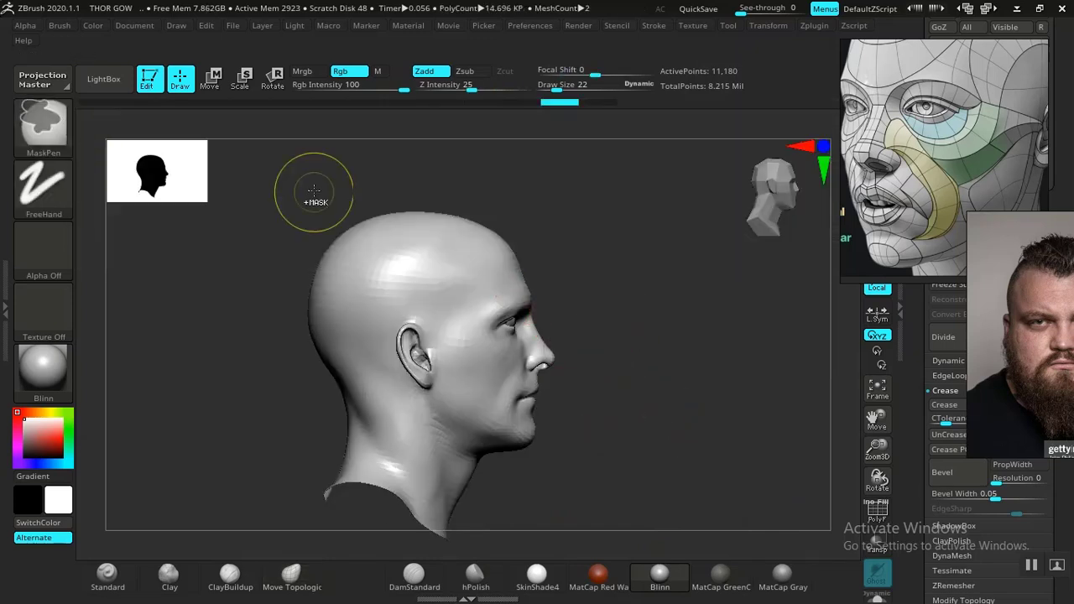
{"action": "mouse_move", "coordinate": [501, 178]}
{"action": "left_mouse_down", "text": "ctrl"}
{"action": "mouse_move", "coordinate": [310, 161]}
{"action": "mouse_move", "coordinate": [261, 338]}
{"action": "mouse_move", "coordinate": [353, 453]}
{"action": "mouse_move", "coordinate": [491, 503]}
{"action": "mouse_move", "coordinate": [572, 464]}
{"action": "left_mouse_up", "text": "ctrl"}
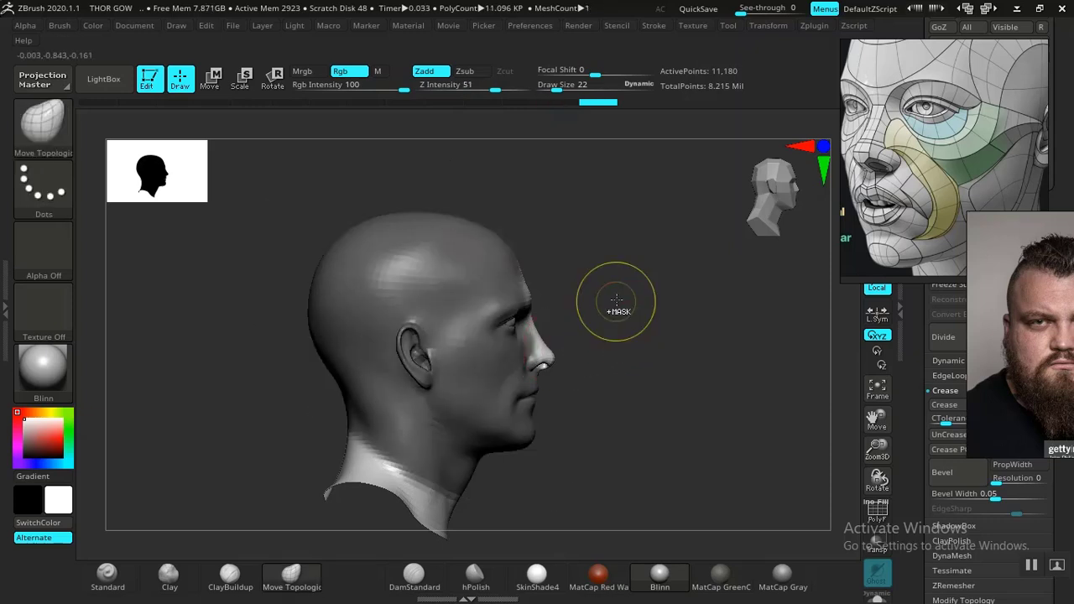
Clear the mask and unhide the full body mesh.
{"action": "left_click_drag", "start_coordinate": [616, 301], "coordinate": [643, 282], "text": "ctrl"}
{"action": "left_click", "coordinate": [662, 292], "text": "ctrl+shift"}
{"action": "key", "text": "f"}
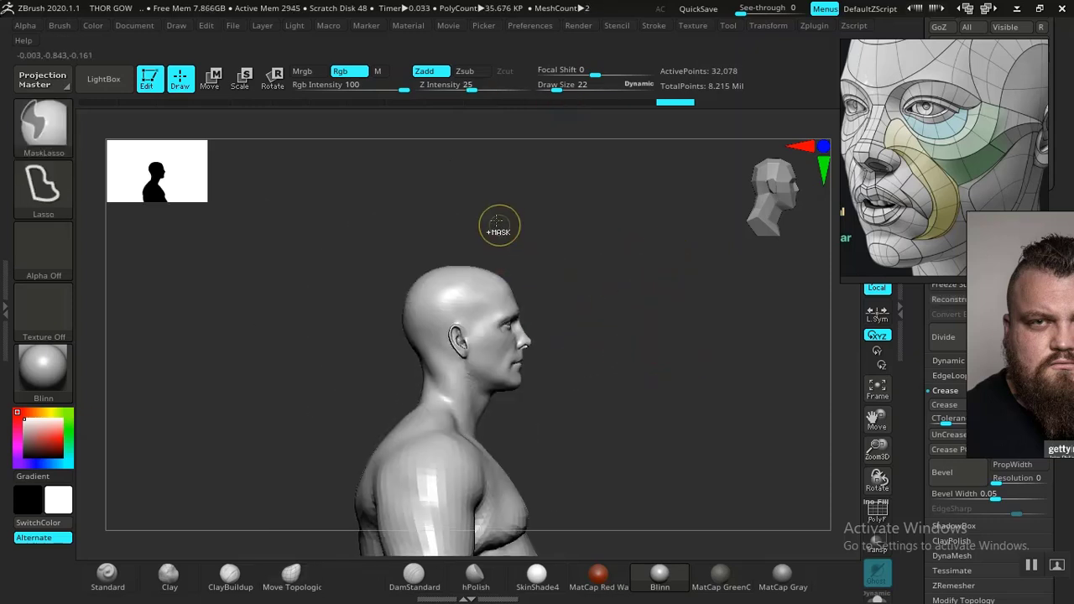
Try MaskLasso selections around the back and front of the head from the side and clear them.
{"action": "mouse_move", "coordinate": [495, 206]}
{"action": "left_mouse_down", "text": "ctrl"}
{"action": "mouse_move", "coordinate": [369, 236]}
{"action": "mouse_move", "coordinate": [366, 354]}
{"action": "mouse_move", "coordinate": [405, 384]}
{"action": "left_mouse_up", "text": "ctrl"}
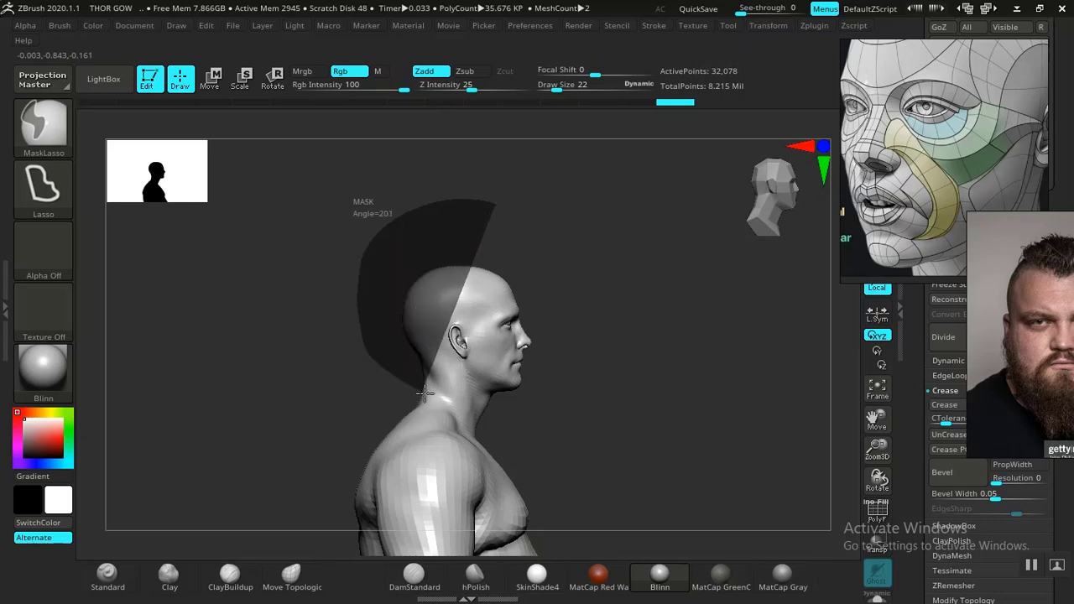
{"action": "mouse_move", "coordinate": [425, 393]}
{"action": "left_mouse_down", "text": "ctrl"}
{"action": "mouse_move", "coordinate": [520, 410]}
{"action": "mouse_move", "coordinate": [564, 268]}
{"action": "mouse_move", "coordinate": [577, 313]}
{"action": "left_mouse_up", "text": "ctrl"}
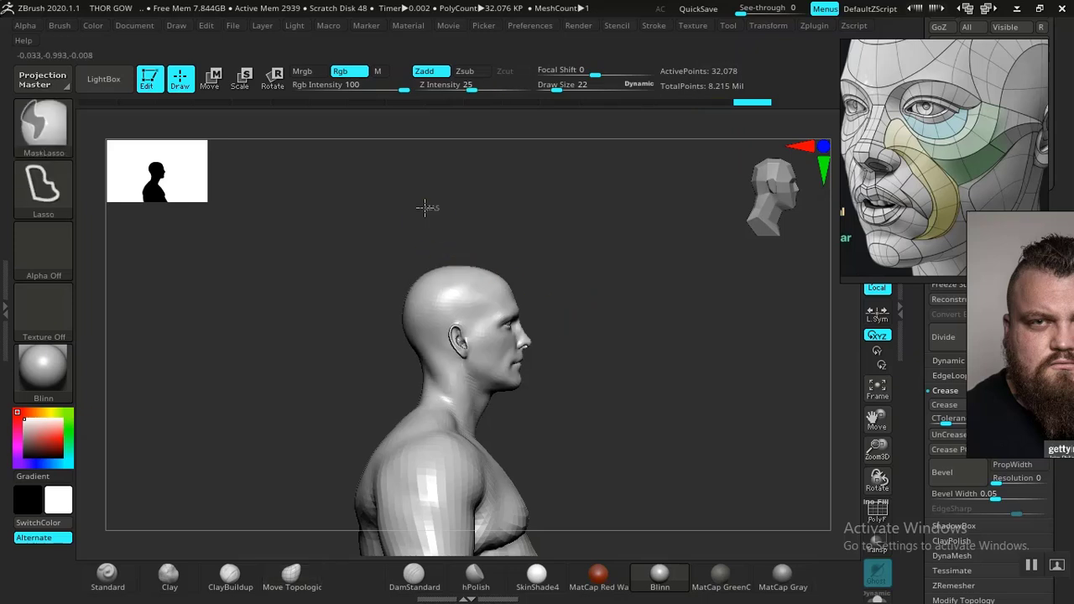
{"action": "mouse_move", "coordinate": [429, 207]}
{"action": "left_mouse_down", "text": "ctrl"}
{"action": "mouse_move", "coordinate": [415, 337]}
{"action": "mouse_move", "coordinate": [454, 385]}
{"action": "left_mouse_up", "text": "ctrl"}
{"action": "left_click_drag", "start_coordinate": [546, 319], "coordinate": [569, 293], "text": "ctrl"}
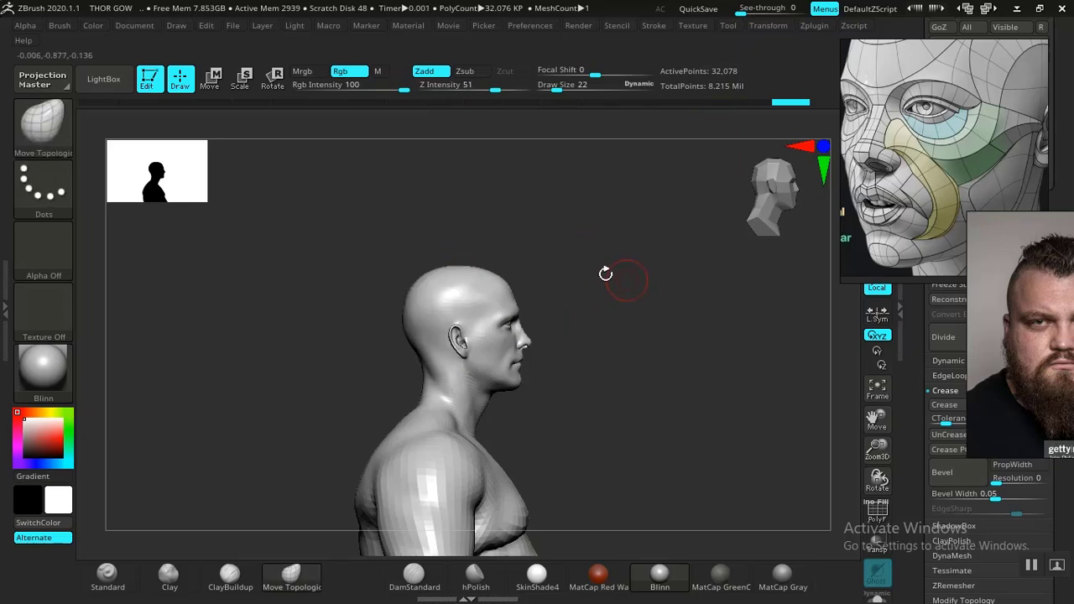
Mask the head down to the neck with MaskLasso, invert the mask onto the body and soften its edge.
{"action": "mouse_move", "coordinate": [484, 210]}
{"action": "left_mouse_down", "text": "ctrl"}
{"action": "mouse_move", "coordinate": [419, 212]}
{"action": "mouse_move", "coordinate": [395, 340]}
{"action": "mouse_move", "coordinate": [424, 374]}
{"action": "mouse_move", "coordinate": [496, 408]}
{"action": "mouse_move", "coordinate": [640, 285]}
{"action": "mouse_move", "coordinate": [587, 282]}
{"action": "mouse_move", "coordinate": [610, 342]}
{"action": "mouse_move", "coordinate": [603, 298]}
{"action": "left_mouse_up", "text": "ctrl"}
{"action": "key", "text": "ctrl+z"}
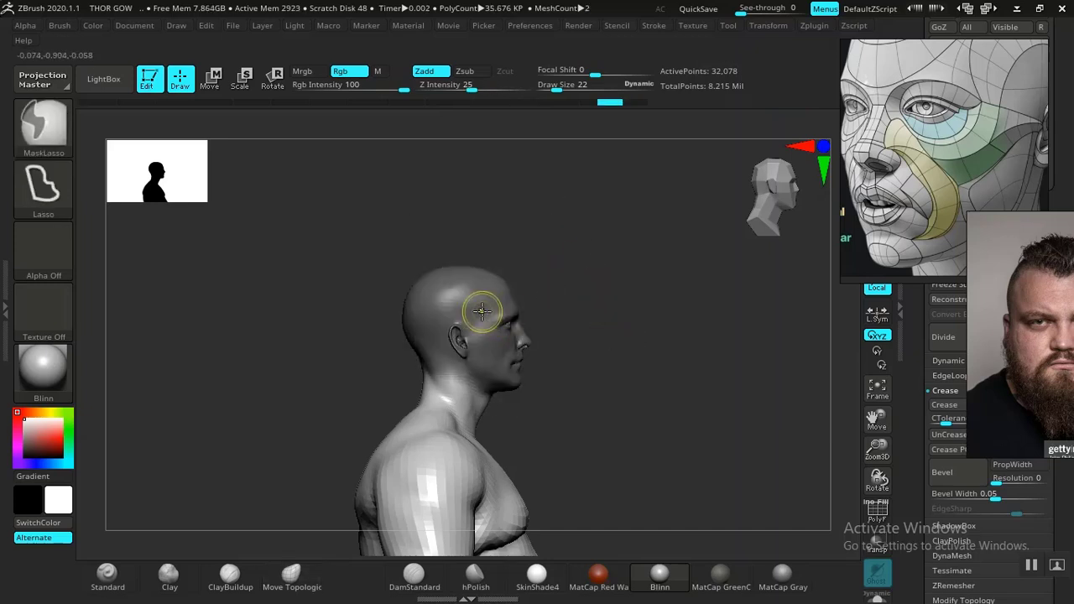
{"action": "mouse_move", "coordinate": [625, 294]}
{"action": "left_mouse_down"}
{"action": "mouse_move", "coordinate": [635, 293]}
{"action": "mouse_move", "coordinate": [580, 288]}
{"action": "mouse_move", "coordinate": [604, 349]}
{"action": "mouse_move", "coordinate": [650, 311]}
{"action": "mouse_move", "coordinate": [690, 324]}
{"action": "mouse_move", "coordinate": [593, 328]}
{"action": "mouse_move", "coordinate": [623, 326]}
{"action": "left_mouse_up"}
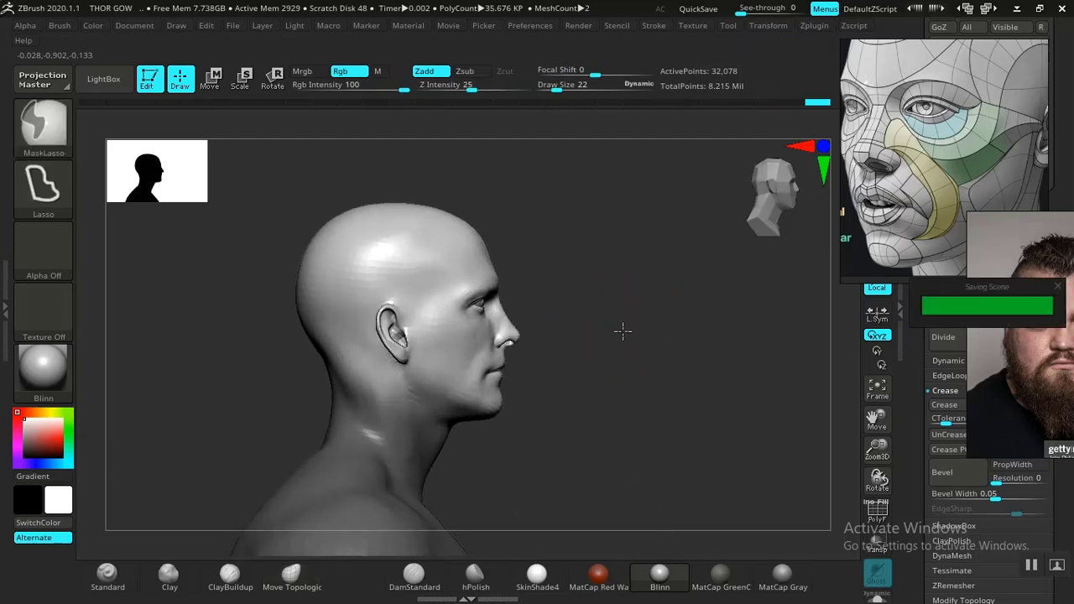
{"action": "mouse_move", "coordinate": [414, 191]}
{"action": "left_mouse_down", "text": "ctrl"}
{"action": "mouse_move", "coordinate": [269, 304]}
{"action": "mouse_move", "coordinate": [308, 367]}
{"action": "mouse_move", "coordinate": [377, 422]}
{"action": "mouse_move", "coordinate": [545, 439]}
{"action": "mouse_move", "coordinate": [567, 270]}
{"action": "left_mouse_up", "text": "ctrl"}
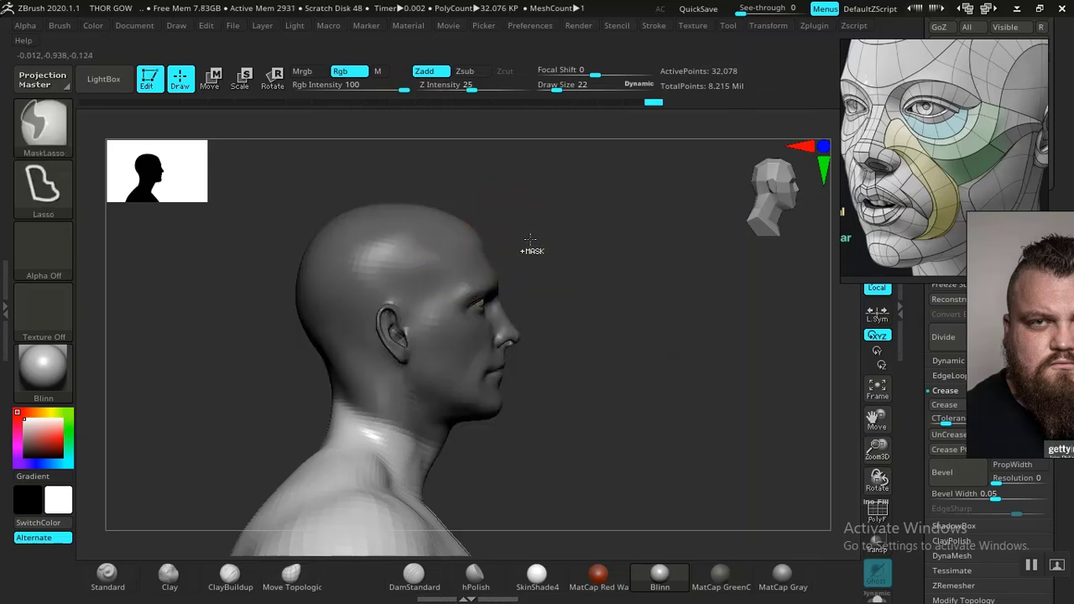
{"action": "left_click", "coordinate": [528, 250], "text": "ctrl"}
{"action": "left_click", "coordinate": [442, 290], "text": "ctrl"}
Switch to the Rotate gizmo, center it on the unmasked head, reset its orientation and place the pivot below the ear.
{"action": "mouse_move", "coordinate": [589, 280]}
{"action": "left_mouse_down", "text": "alt"}
{"action": "mouse_move", "coordinate": [604, 293]}
{"action": "mouse_move", "coordinate": [565, 266]}
{"action": "left_mouse_up", "text": "alt"}
{"action": "key", "text": "e"}
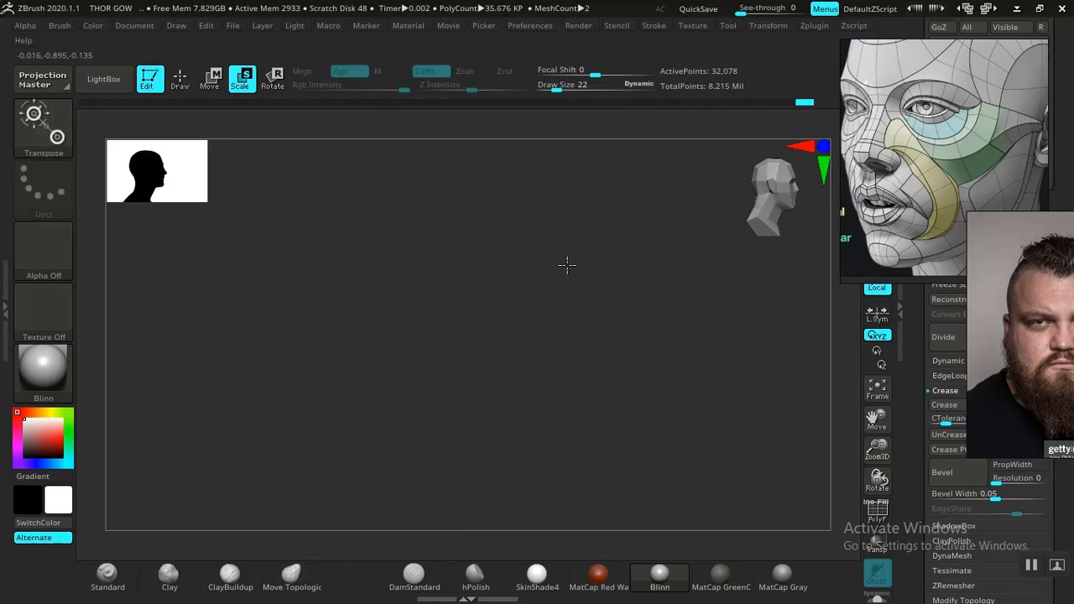
{"action": "key", "text": "r"}
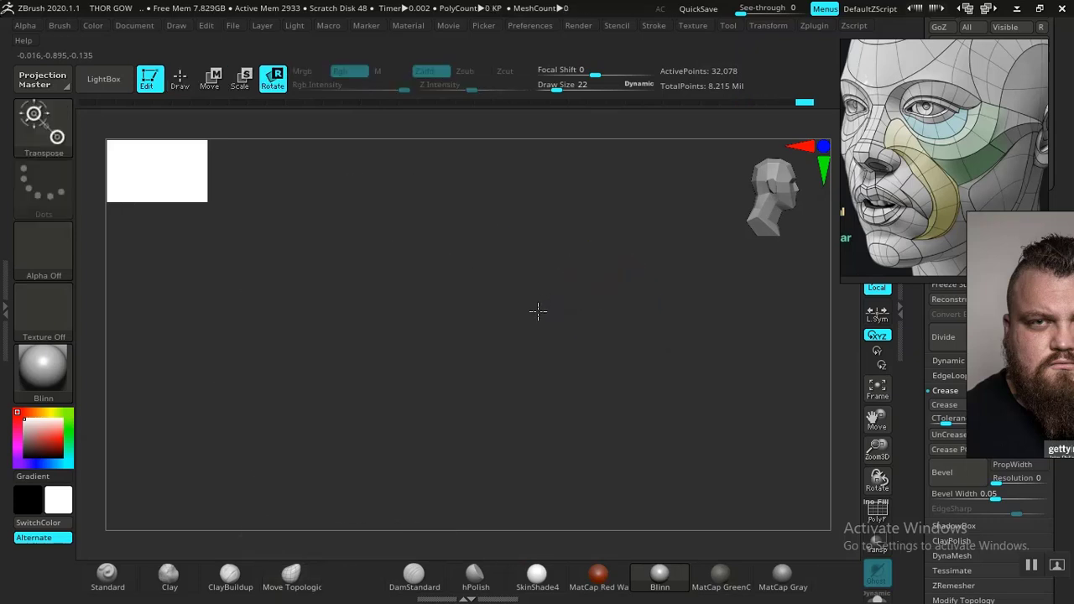
{"action": "key", "text": "f"}
{"action": "left_click_drag", "start_coordinate": [538, 241], "coordinate": [517, 321], "text": "alt"}
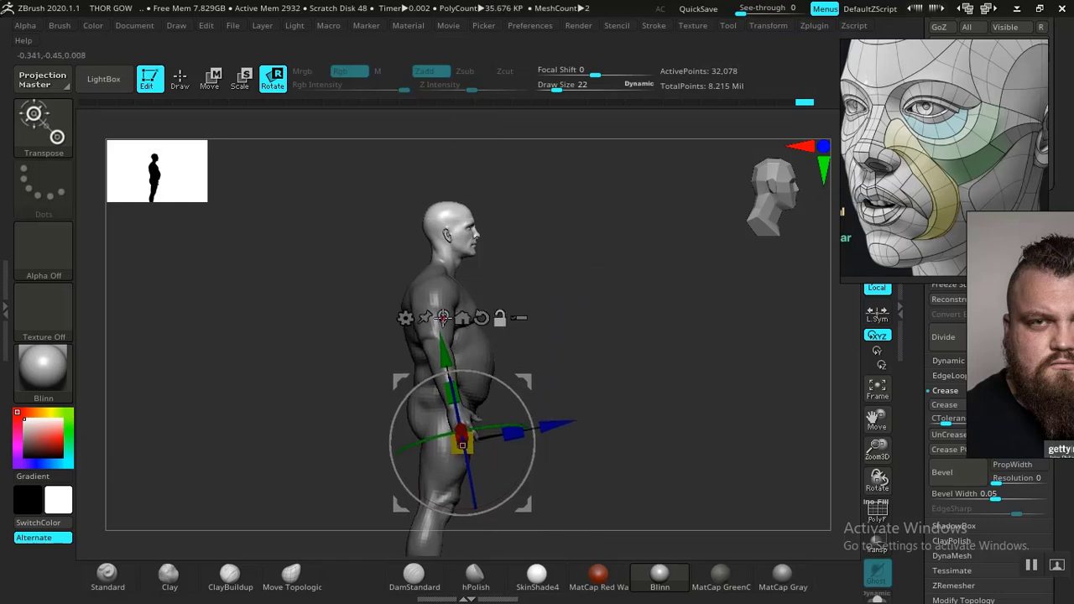
{"action": "left_click", "coordinate": [443, 318]}
{"action": "left_click_drag", "start_coordinate": [604, 291], "coordinate": [620, 383], "text": "alt"}
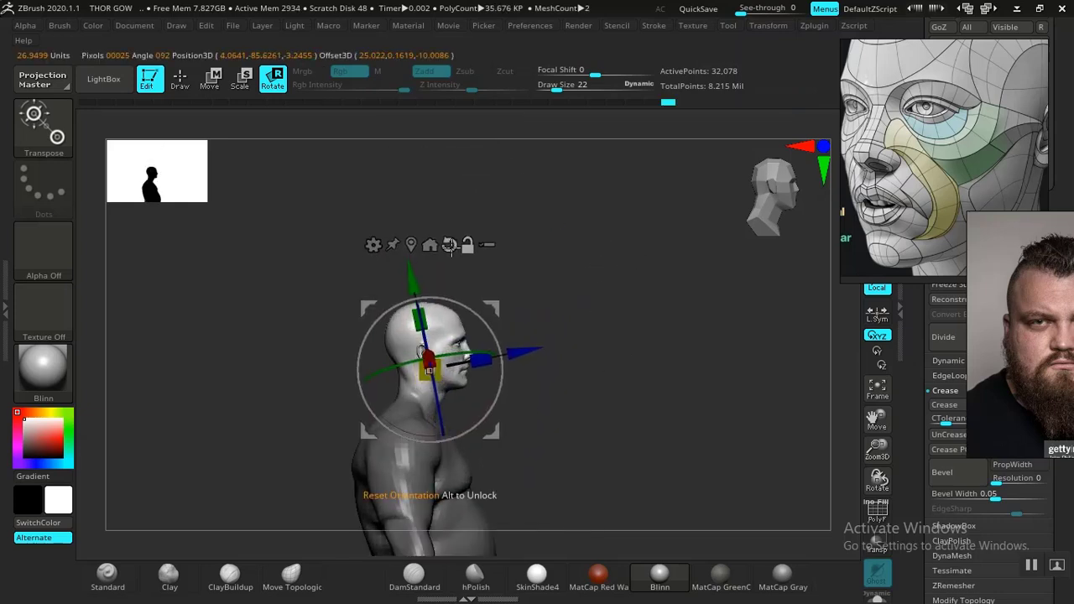
{"action": "left_click_drag", "start_coordinate": [584, 310], "coordinate": [614, 376], "text": "alt"}
{"action": "left_click_drag", "start_coordinate": [429, 305], "coordinate": [419, 346]}
{"action": "key", "text": "ctrl+z"}
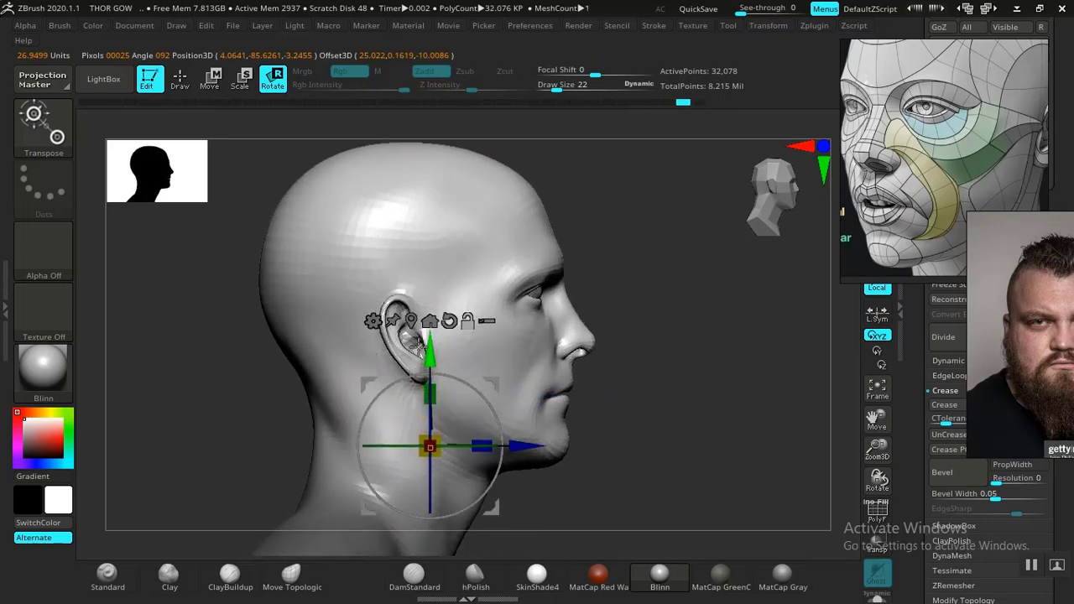
Tilt the head slightly forward around the gizmo pivot and check the pose from the front.
{"action": "left_click_drag", "start_coordinate": [472, 397], "coordinate": [476, 400]}
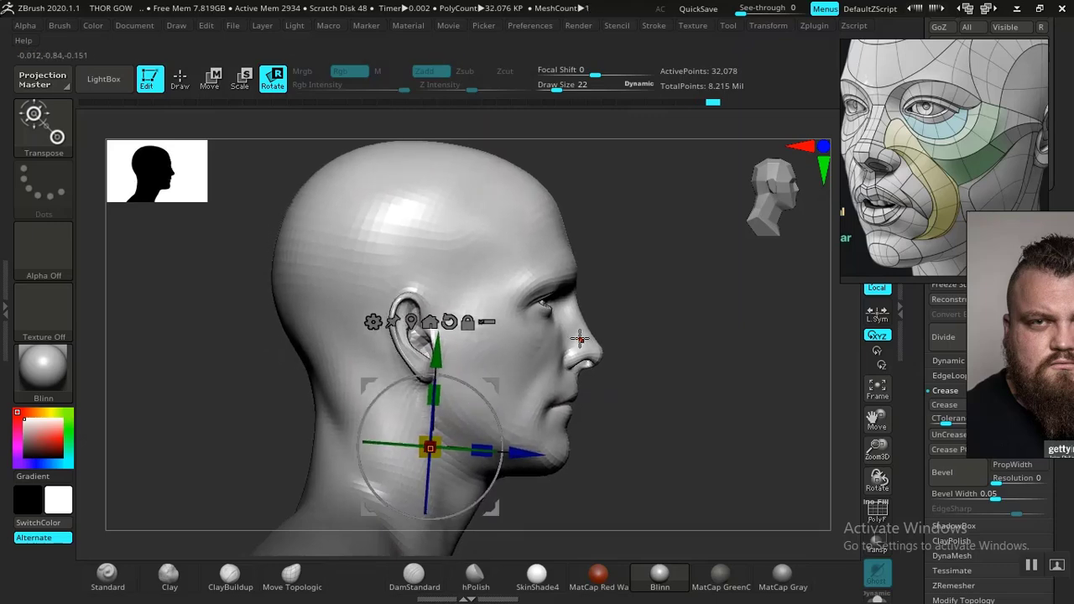
{"action": "left_click_drag", "start_coordinate": [672, 441], "coordinate": [634, 298], "text": "alt"}
{"action": "left_click_drag", "start_coordinate": [627, 405], "coordinate": [667, 438], "text": "alt"}
{"action": "left_click_drag", "start_coordinate": [643, 358], "coordinate": [587, 298]}
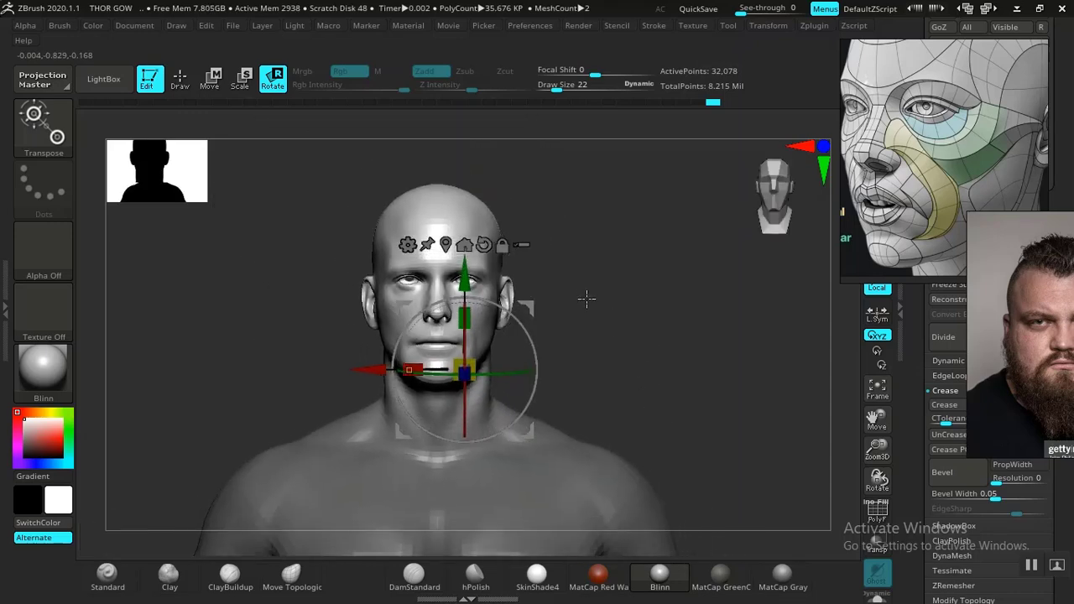
Return to Draw mode, clear the body mask and move the bearded-man reference photo beside the head.
{"action": "key", "text": "q"}
{"action": "mouse_move", "coordinate": [639, 359]}
{"action": "right_mouse_down", "text": "ctrl"}
{"action": "mouse_move", "coordinate": [520, 243]}
{"action": "mouse_move", "coordinate": [615, 402]}
{"action": "mouse_move", "coordinate": [630, 385]}
{"action": "right_mouse_up", "text": "ctrl"}
{"action": "left_click_drag", "start_coordinate": [630, 385], "coordinate": [698, 401], "text": "alt"}
{"action": "right_click_drag", "start_coordinate": [698, 401], "coordinate": [665, 369], "text": "ctrl"}
{"action": "left_click_drag", "start_coordinate": [675, 366], "coordinate": [605, 359]}
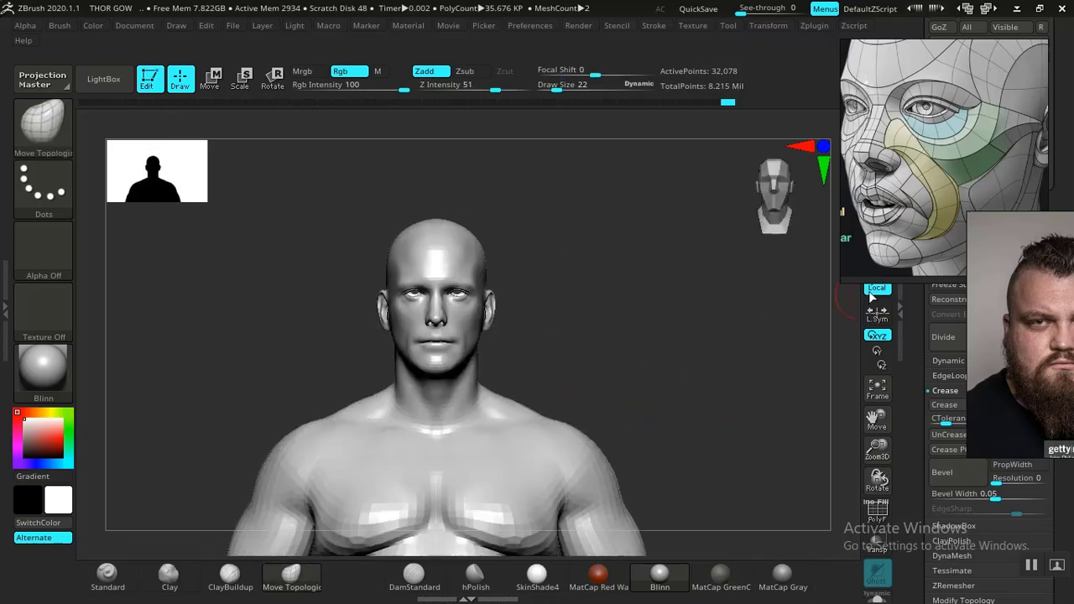
{"action": "left_click_drag", "start_coordinate": [1006, 296], "coordinate": [657, 195]}
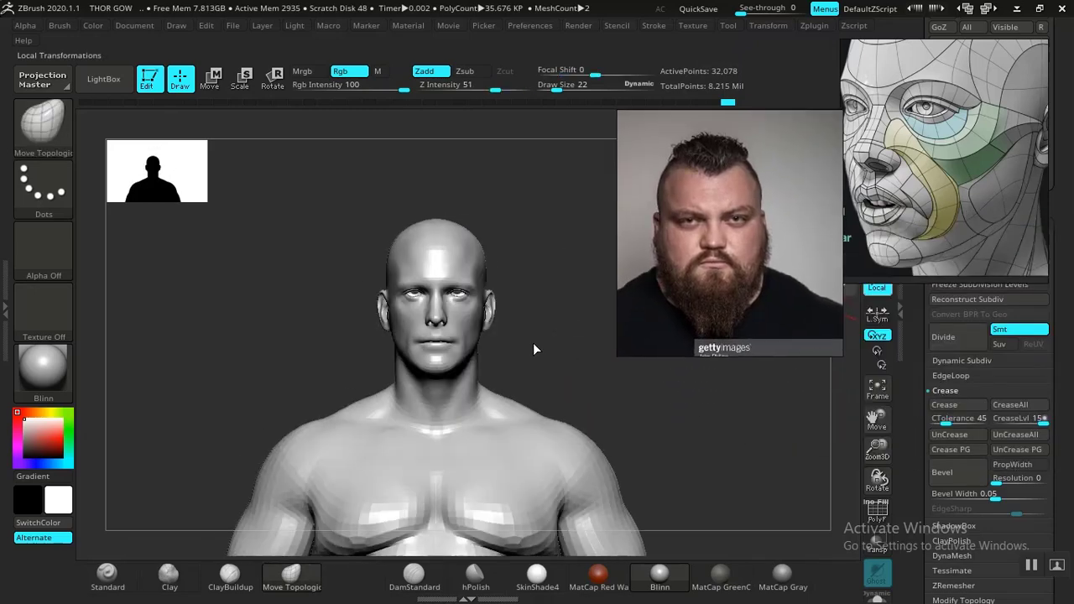
{"action": "left_click_drag", "start_coordinate": [533, 342], "coordinate": [543, 345]}
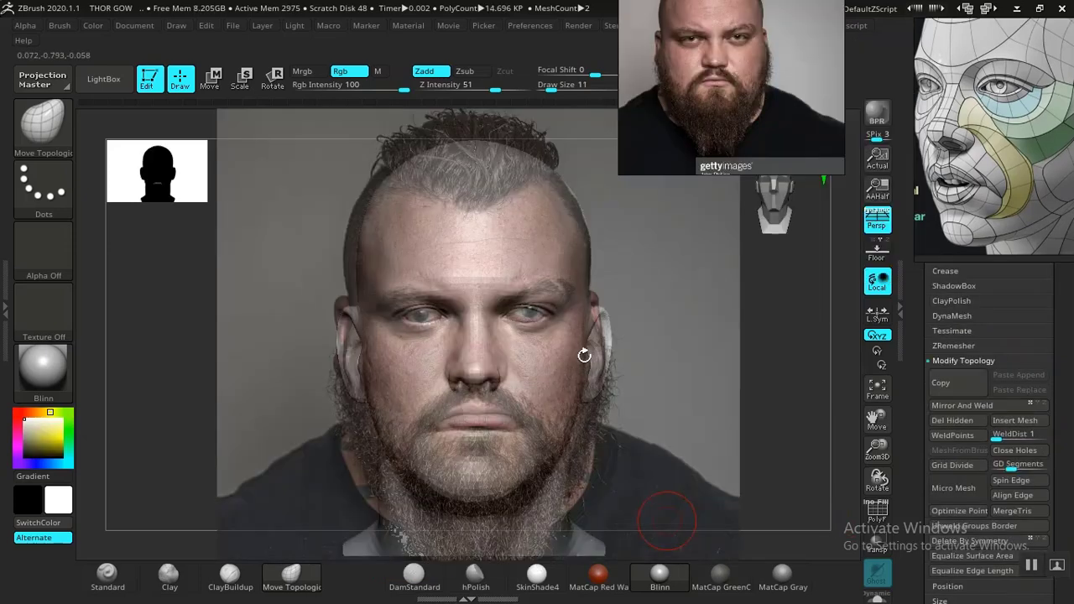
Smooth the side of the head around the ear lightly against the Spotlight overlay.
{"action": "mouse_move", "coordinate": [919, 331]}
{"action": "left_mouse_down"}
{"action": "mouse_move", "coordinate": [915, 350]}
{"action": "mouse_move", "coordinate": [916, 330]}
{"action": "left_mouse_up"}
{"action": "left_click_drag", "start_coordinate": [585, 317], "coordinate": [580, 315], "text": "shift"}
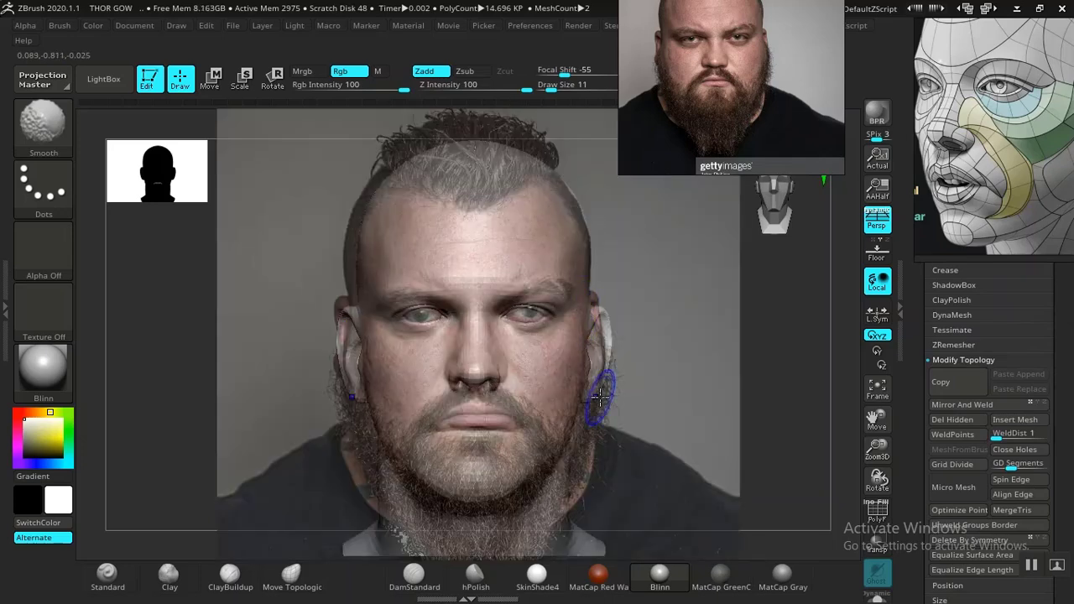
{"action": "left_click_drag", "start_coordinate": [600, 394], "coordinate": [595, 377], "text": "shift"}
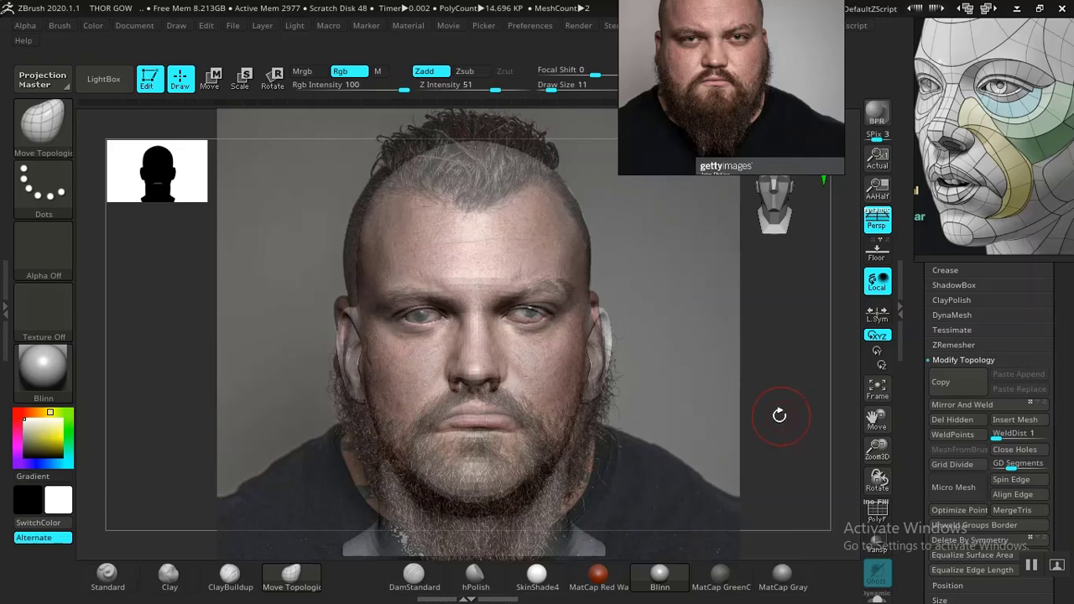
Toggle the Spotlight photo repeatedly to compare the head's outline and features with the reference face.
{"action": "key", "text": "shift+z"}
{"action": "key", "text": "shift+z"}
{"action": "key", "text": "shift+z"}
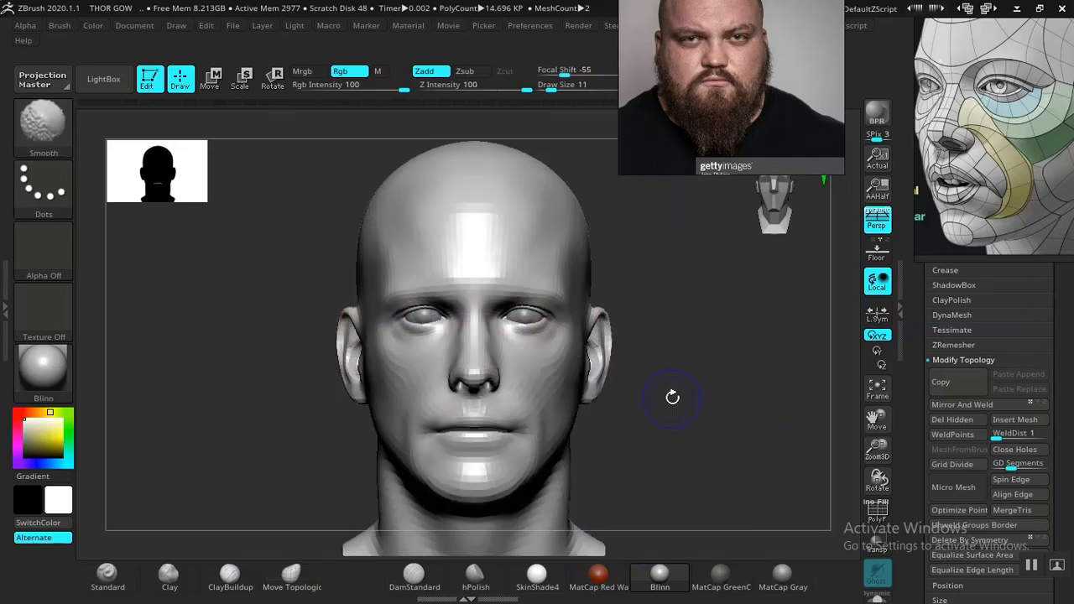
{"action": "key", "text": "shift+z"}
{"action": "key", "text": "shift+z"}
{"action": "key", "text": "shift+z"}
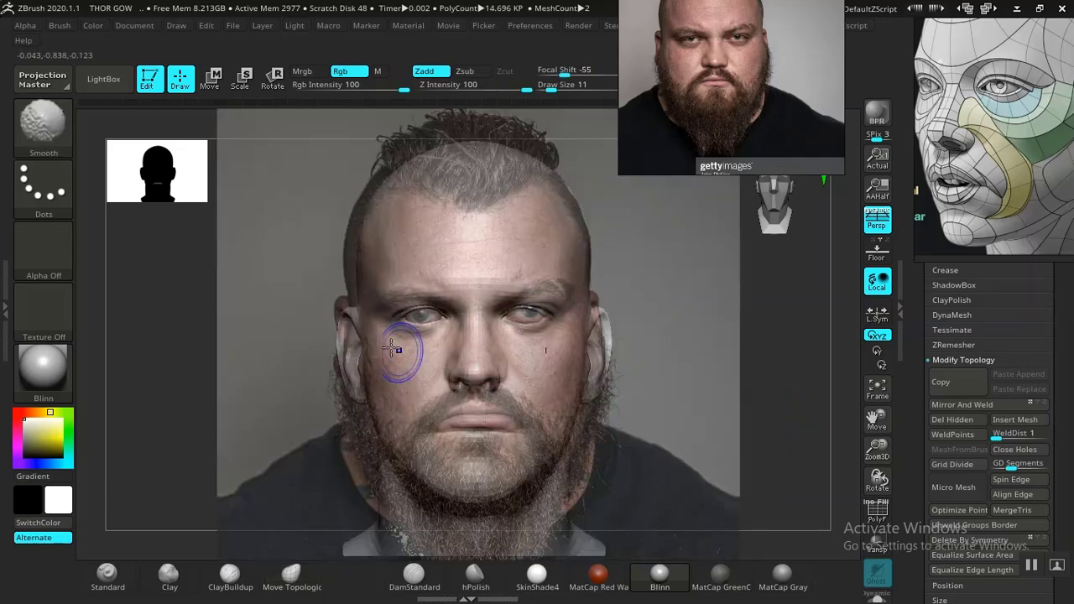
Store the current camera matched to the photo under the name FRONT CAM.
{"action": "left_click", "coordinate": [173, 26]}
{"action": "scroll", "coordinate": [172, 317], "scroll_direction": "down", "scroll_amount": 5}
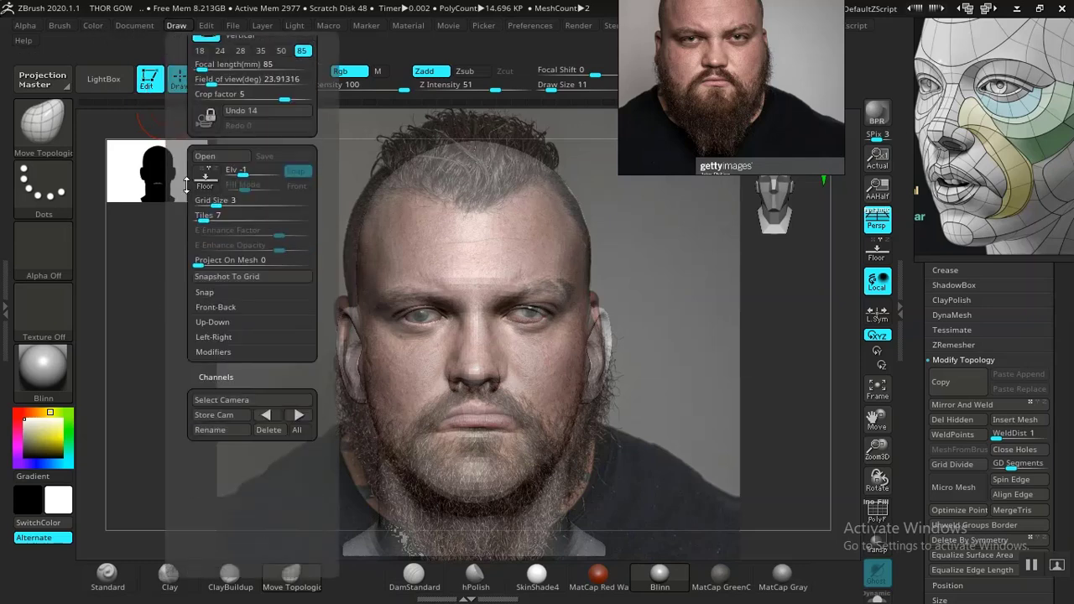
{"action": "left_click", "coordinate": [229, 425]}
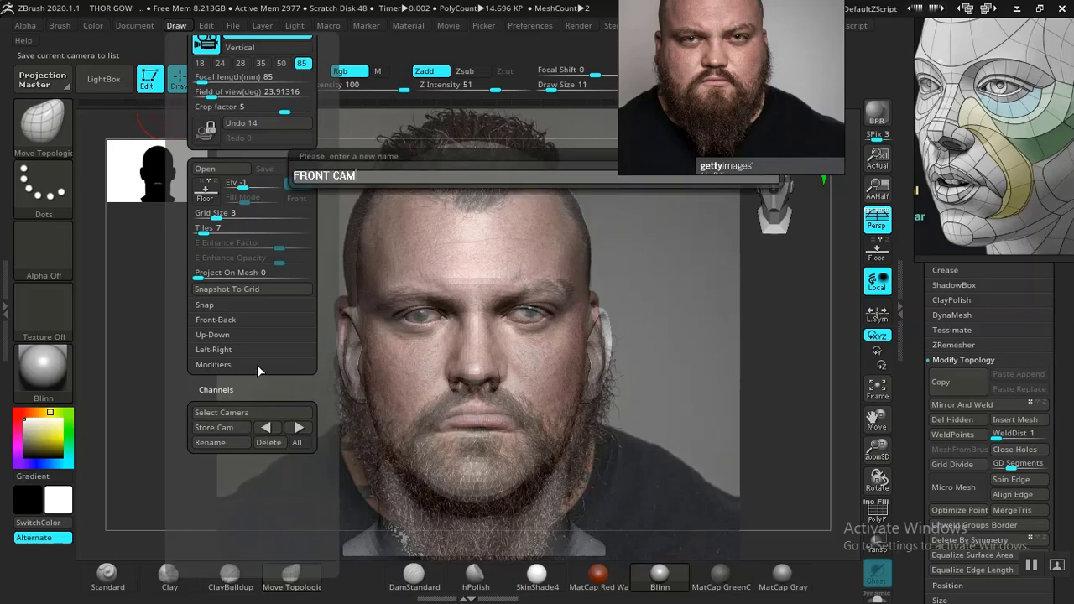
{"action": "type", "text": "FRONT CAM"}
{"action": "key", "text": "Return"}
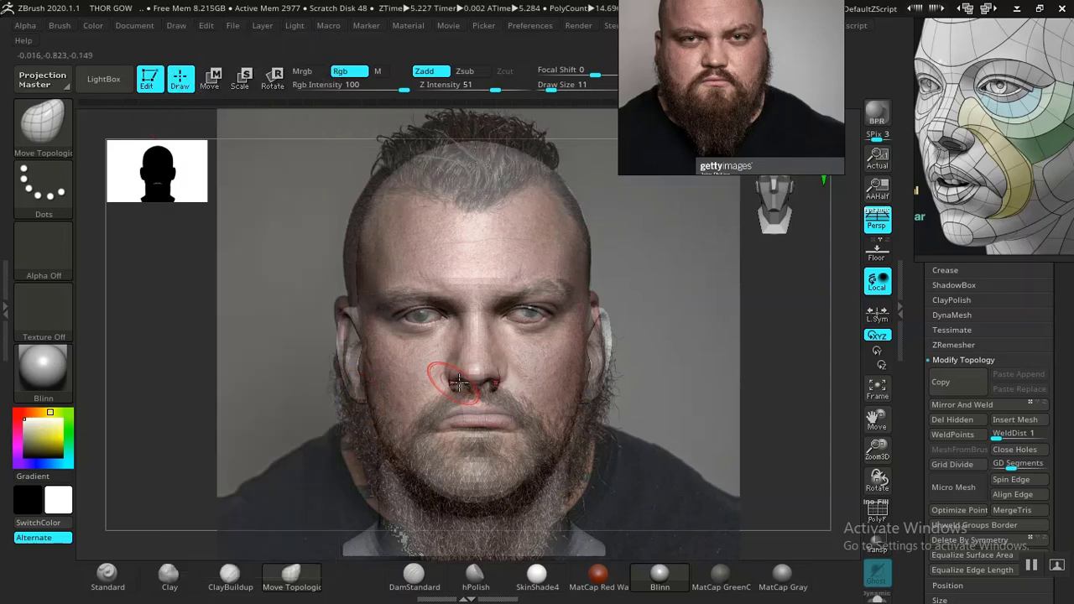
Hide the Spotlight photo and dock the Draw palette for access to the stored cameras.
{"action": "mouse_move", "coordinate": [779, 342]}
{"action": "left_mouse_down", "text": "alt"}
{"action": "mouse_move", "coordinate": [776, 354]}
{"action": "mouse_move", "coordinate": [713, 311]}
{"action": "left_mouse_up", "text": "alt"}
{"action": "key", "text": "shift+z"}
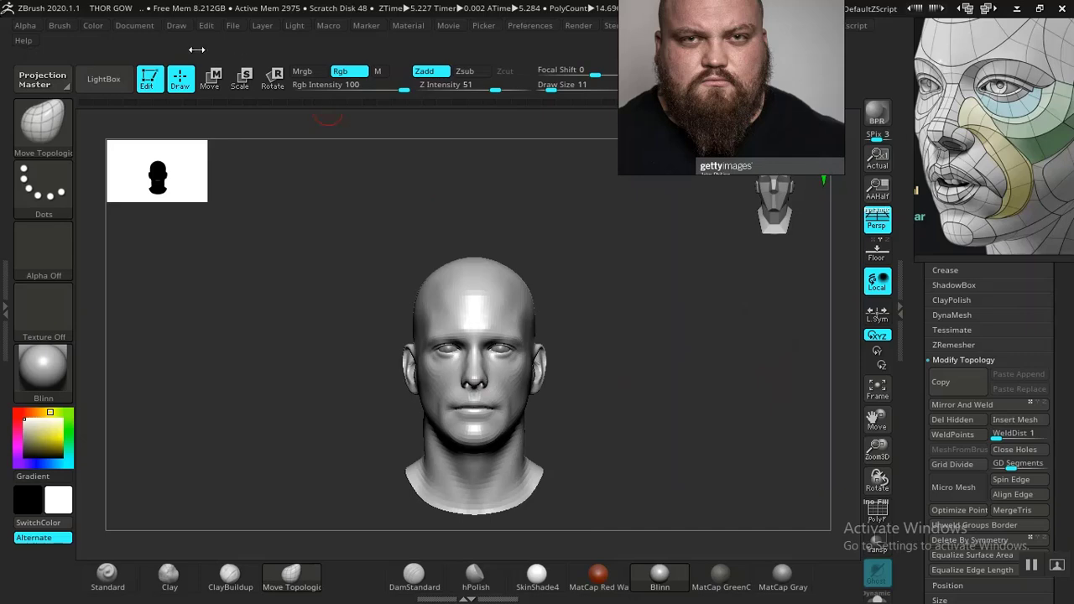
{"action": "left_click", "coordinate": [133, 26]}
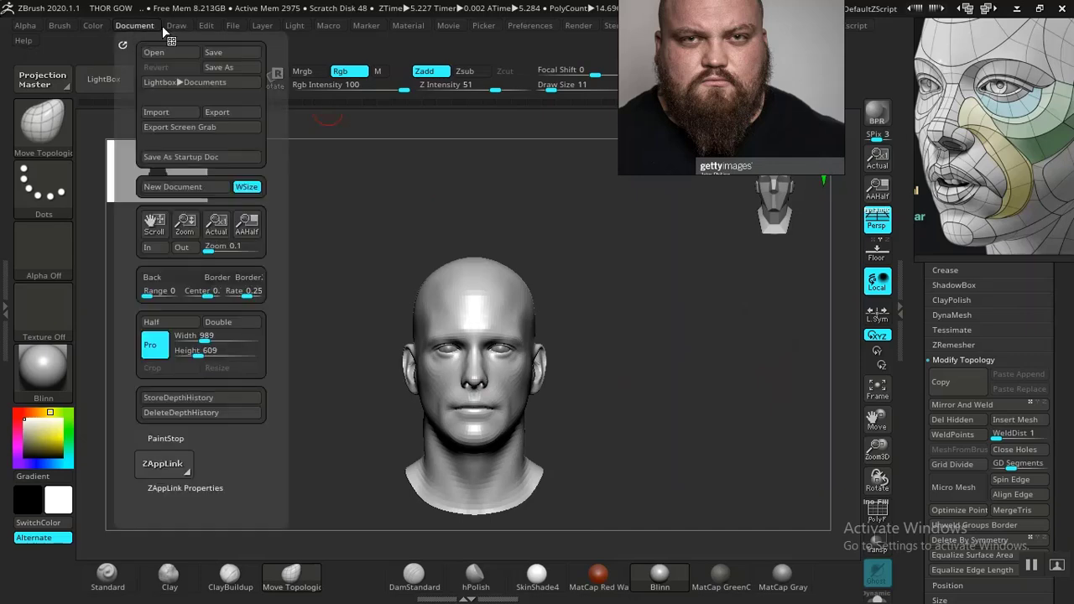
{"action": "left_click", "coordinate": [172, 45]}
Arrange the portrait and face-topology references on opposite sides of the head and recall the FRONT CAM view.
{"action": "left_click_drag", "start_coordinate": [673, 86], "coordinate": [136, 258]}
{"action": "mouse_move", "coordinate": [915, 134]}
{"action": "left_mouse_down"}
{"action": "mouse_move", "coordinate": [745, 198]}
{"action": "mouse_move", "coordinate": [612, 222]}
{"action": "left_mouse_up"}
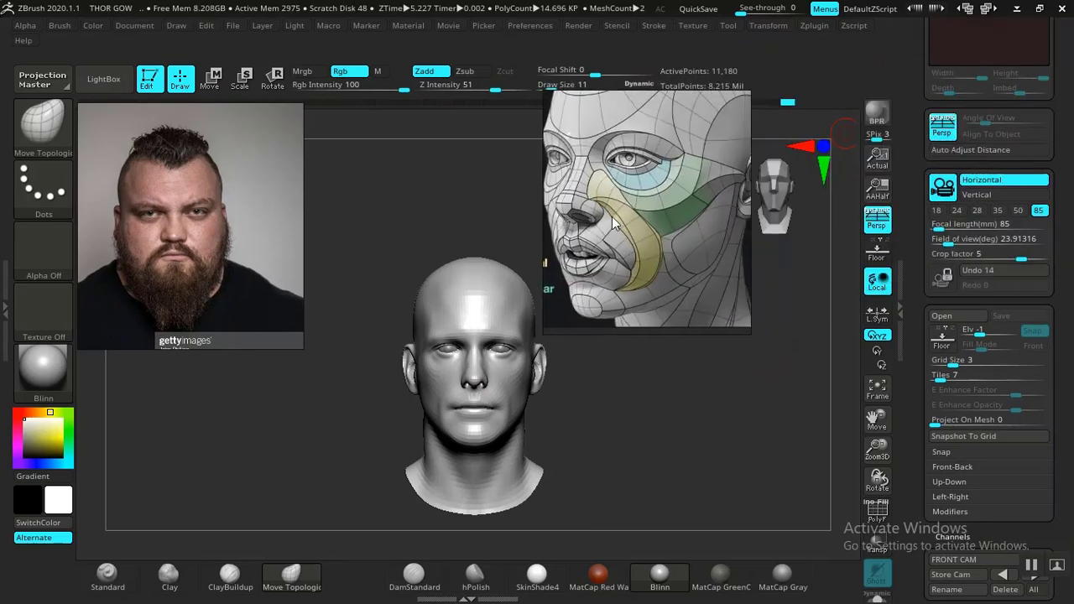
{"action": "scroll", "coordinate": [990, 360], "scroll_direction": "down", "scroll_amount": 5}
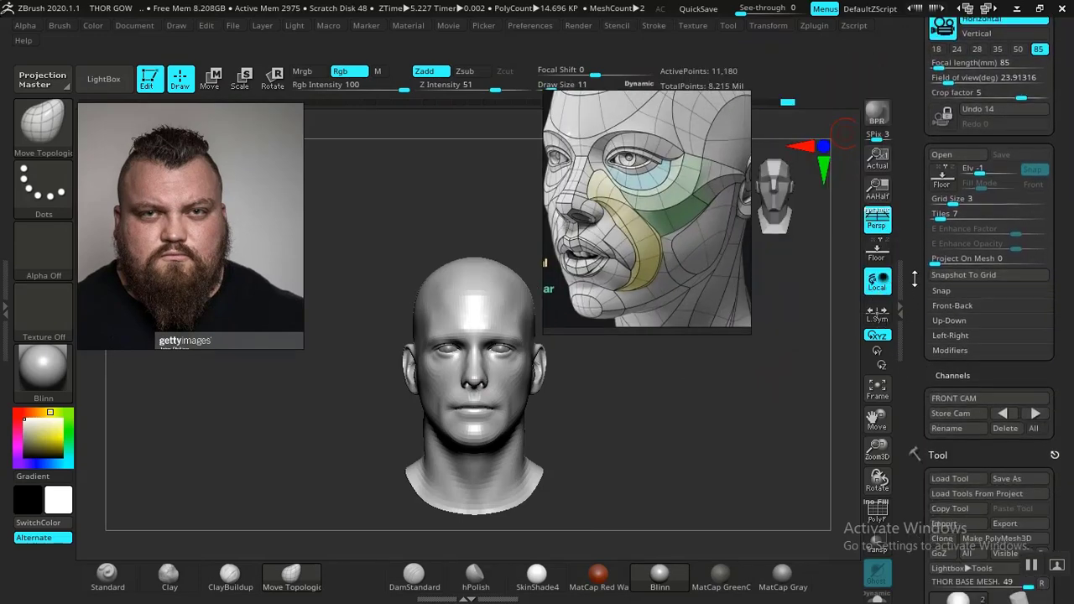
{"action": "left_click", "coordinate": [1039, 373]}
{"action": "left_click_drag", "start_coordinate": [679, 260], "coordinate": [1013, 163]}
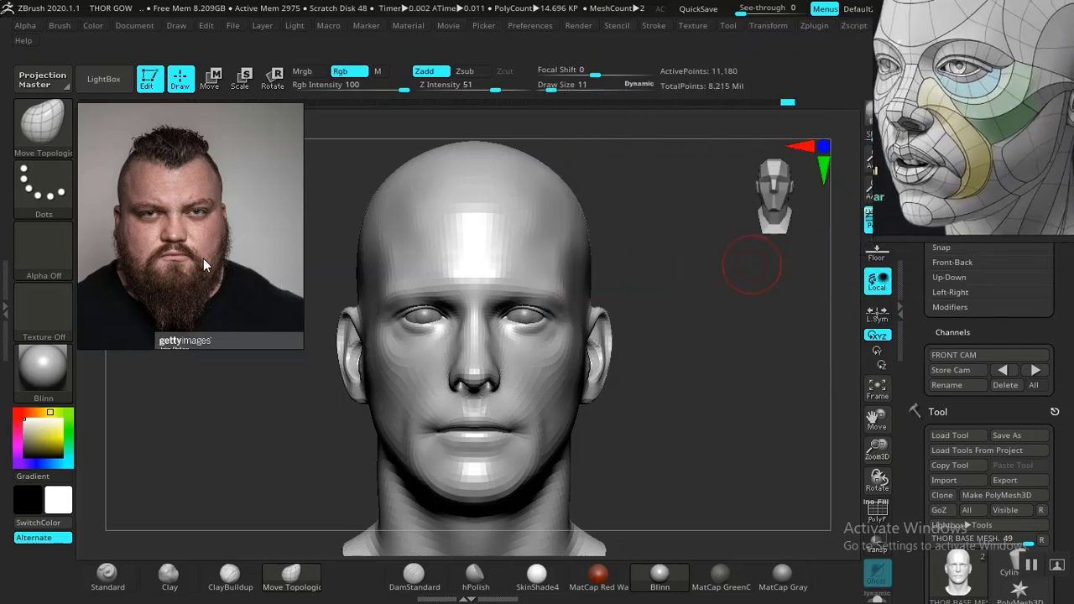
{"action": "mouse_move", "coordinate": [203, 258]}
{"action": "left_mouse_down"}
{"action": "mouse_move", "coordinate": [206, 303]}
{"action": "mouse_move", "coordinate": [215, 243]}
{"action": "mouse_move", "coordinate": [220, 287]}
{"action": "mouse_move", "coordinate": [217, 248]}
{"action": "left_mouse_up"}
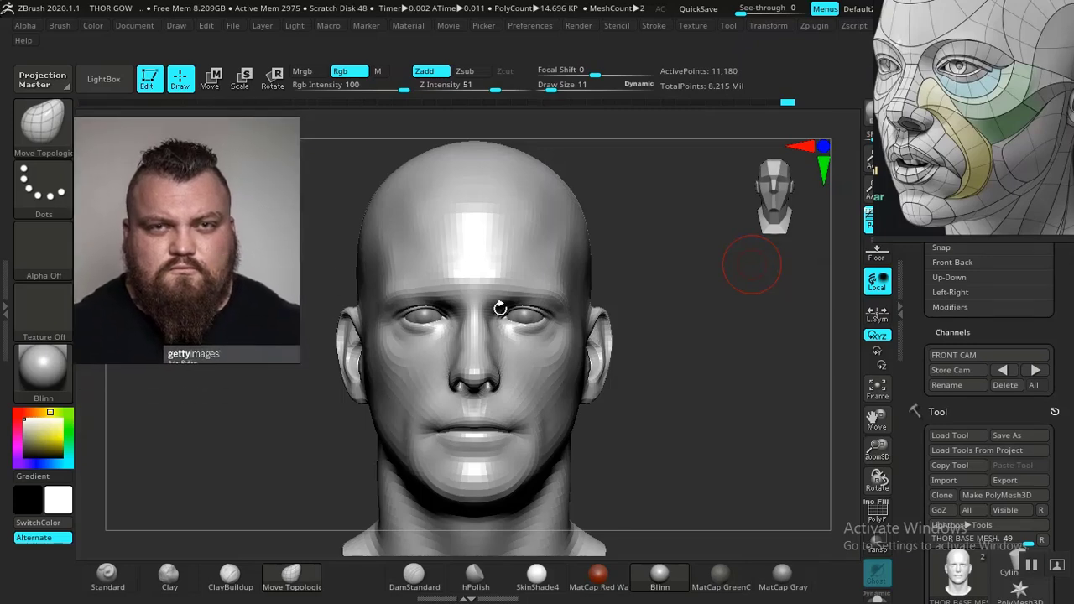
{"action": "left_click_drag", "start_coordinate": [666, 360], "coordinate": [694, 376]}
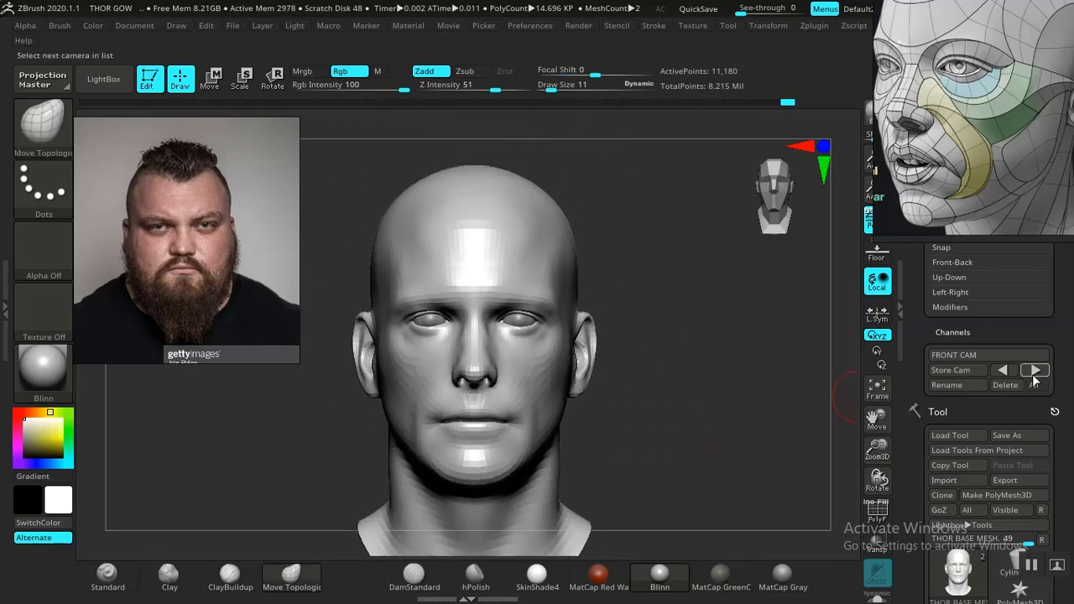
{"action": "key", "text": "shift"}
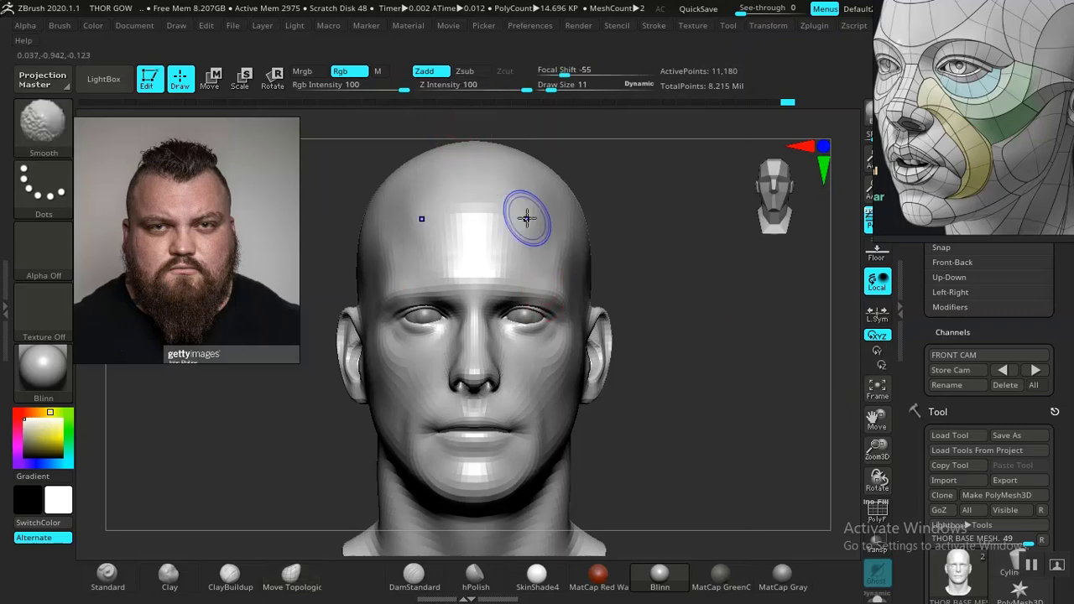
Select the Move Topological brush, set its draw size to 31, and check the head against the Spotlight photo.
{"action": "key", "text": "shift+z"}
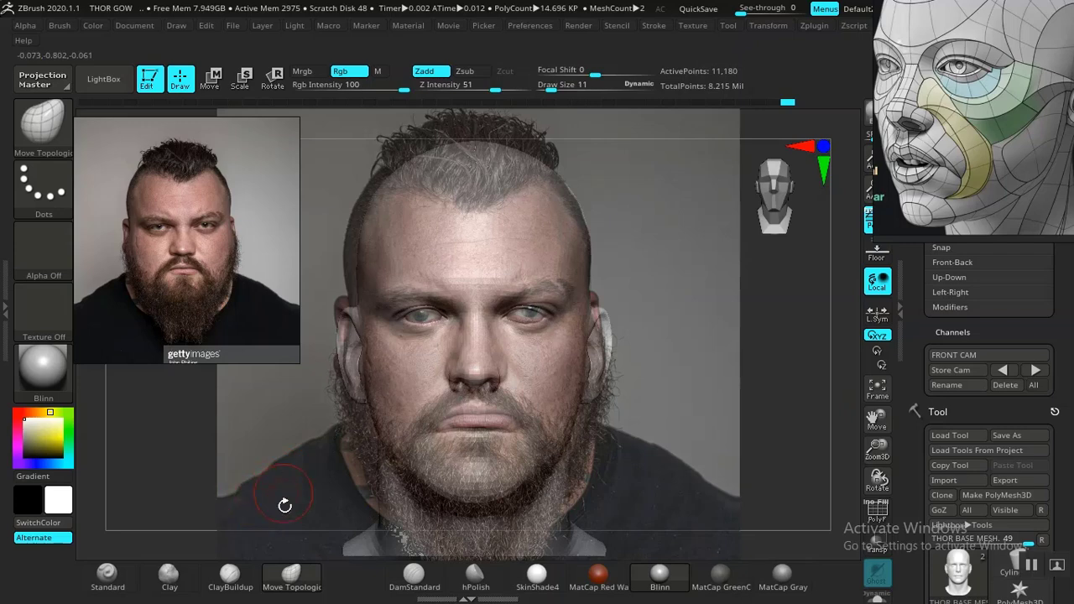
{"action": "key", "text": "space"}
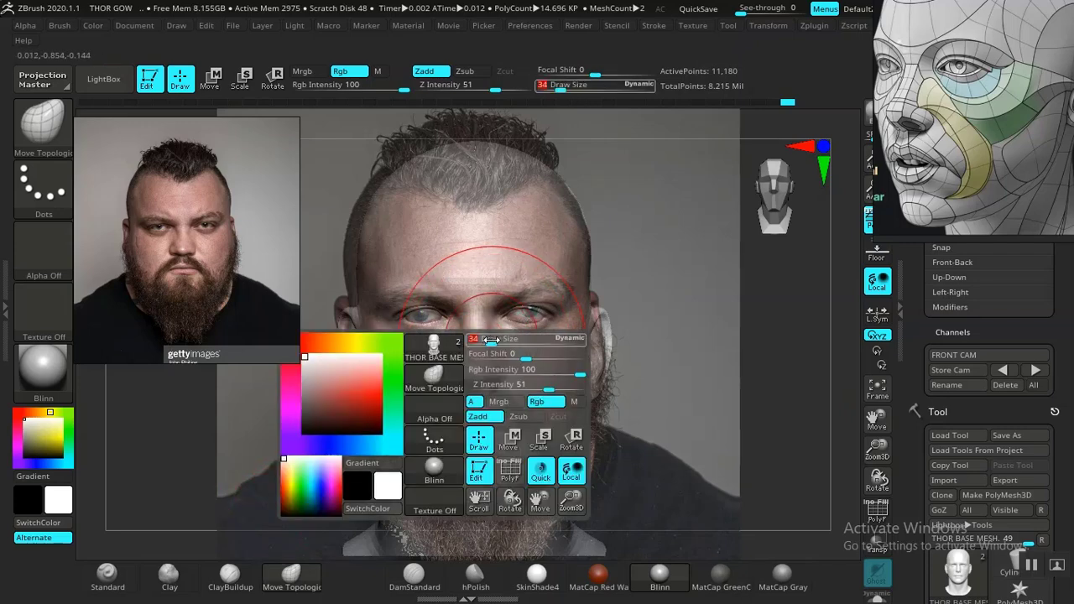
{"action": "key", "text": "space"}
{"action": "left_click_drag", "start_coordinate": [474, 357], "coordinate": [471, 357]}
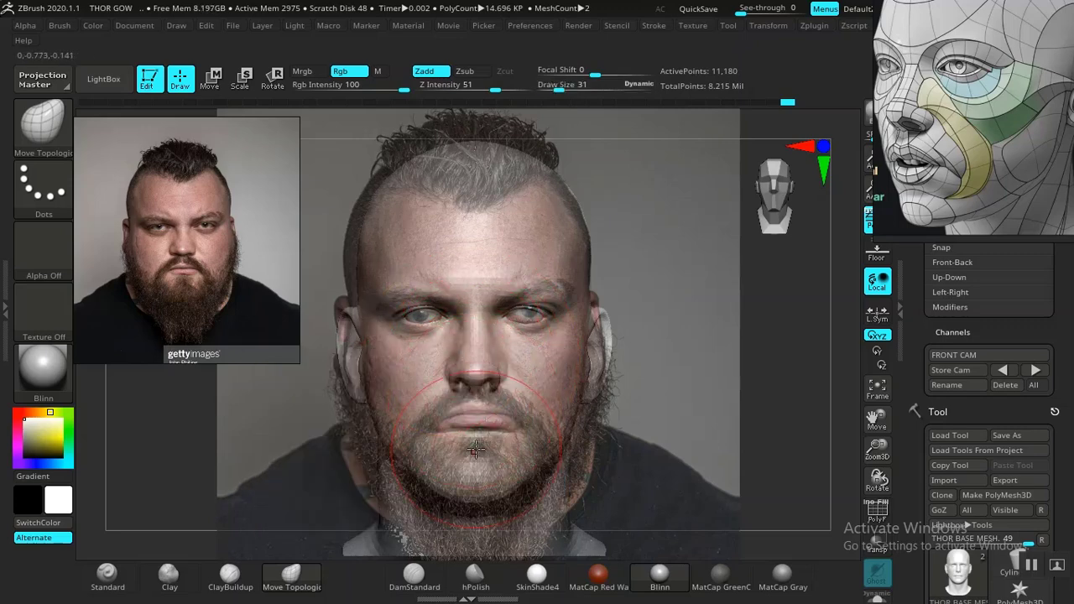
{"action": "key", "text": "shift+z"}
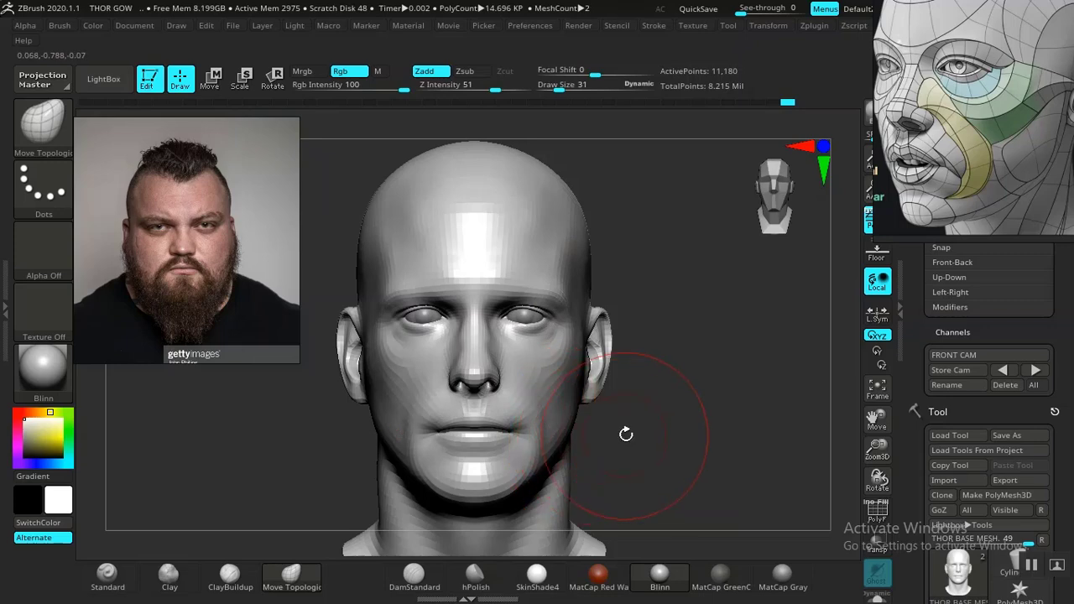
Apply a topological Transpose mask over the upper face, leaving the lower lip, chin and neck unmasked.
{"action": "left_click_drag", "start_coordinate": [673, 441], "coordinate": [619, 321], "text": "alt"}
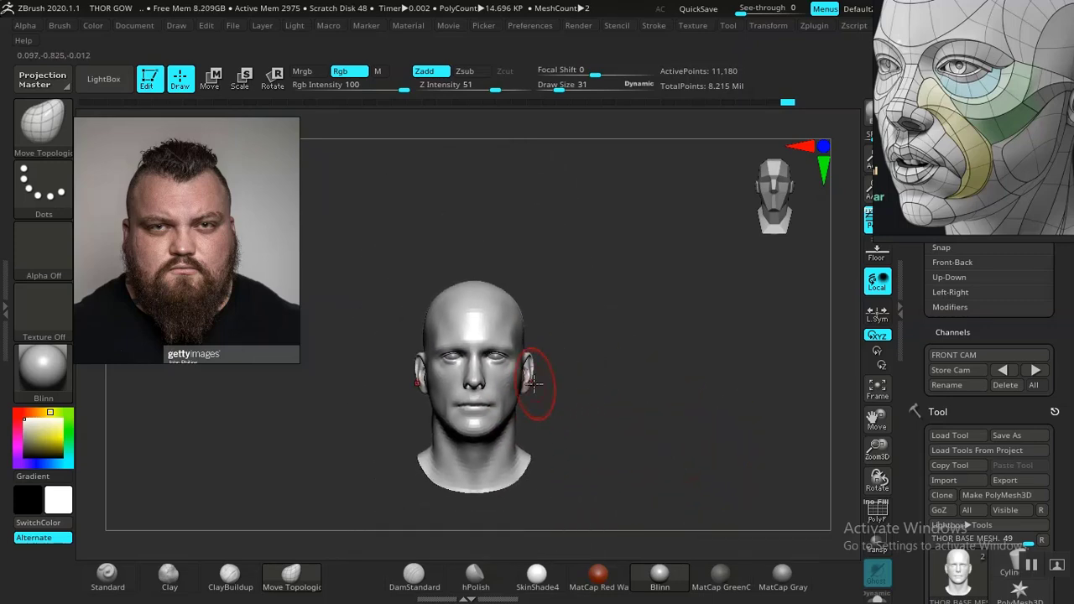
{"action": "key", "text": "w"}
{"action": "left_click_drag", "start_coordinate": [640, 391], "coordinate": [688, 525], "text": "alt"}
{"action": "left_click_drag", "start_coordinate": [589, 426], "coordinate": [640, 411], "text": "alt"}
{"action": "key", "text": "ctrl"}
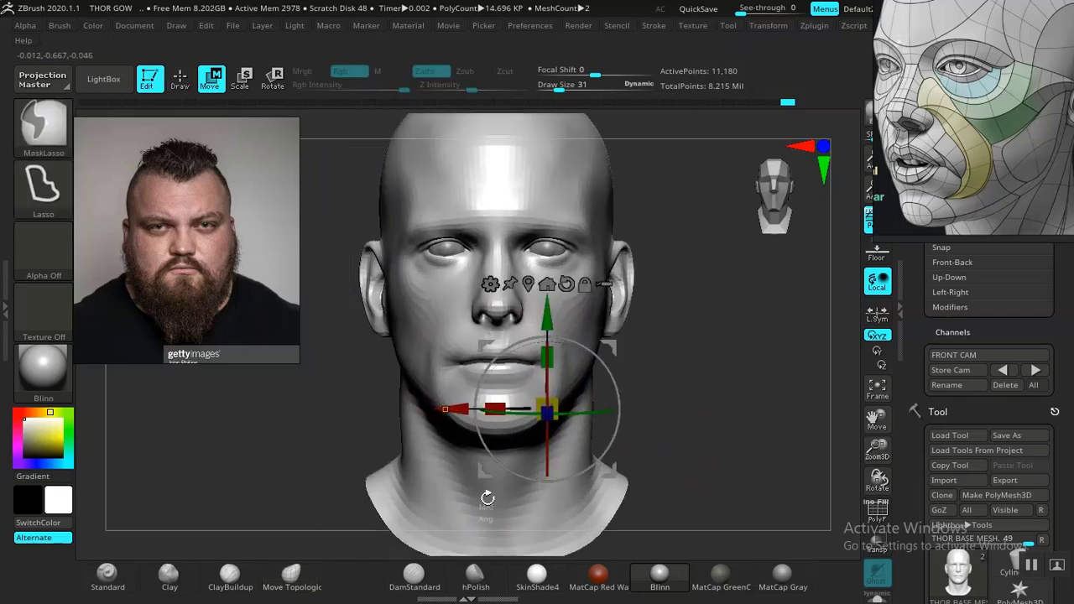
{"action": "left_click_drag", "start_coordinate": [691, 431], "coordinate": [651, 361]}
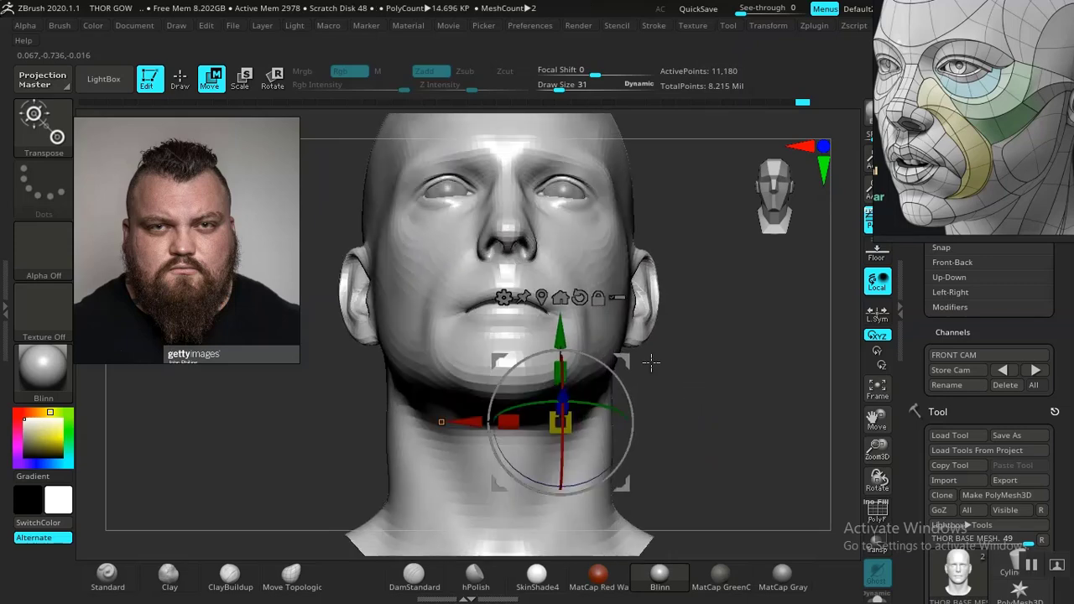
{"action": "left_click_drag", "start_coordinate": [508, 176], "coordinate": [497, 590], "text": "ctrl"}
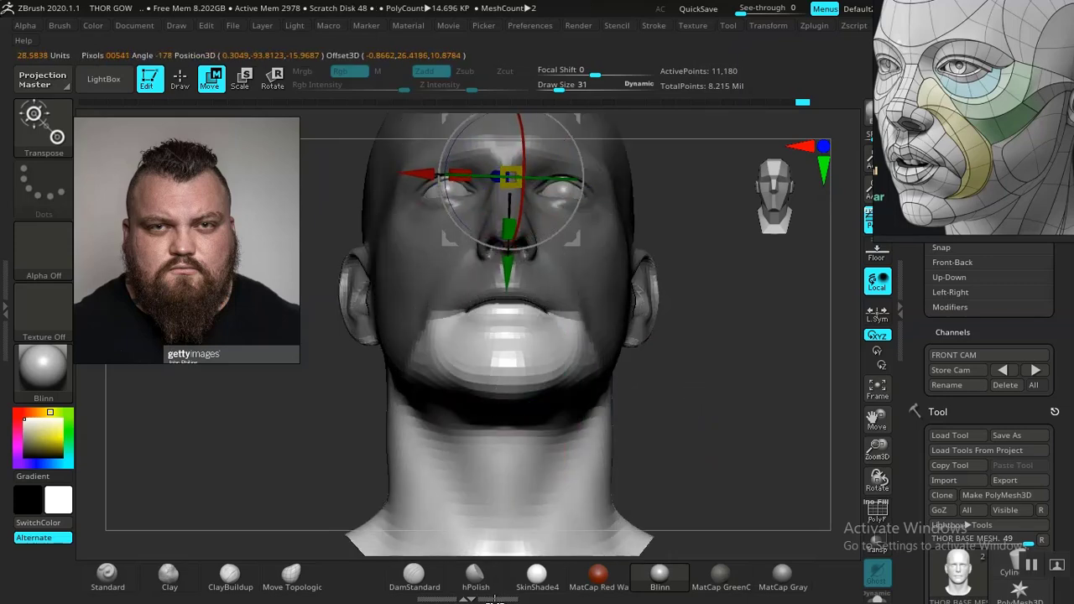
Inspect the masked lip boundary and reactivate the Move Topological brush with a draw size of 18.
{"action": "left_click_drag", "start_coordinate": [710, 427], "coordinate": [827, 412]}
{"action": "left_click_drag", "start_coordinate": [760, 369], "coordinate": [789, 249], "text": "alt"}
{"action": "key", "text": "space"}
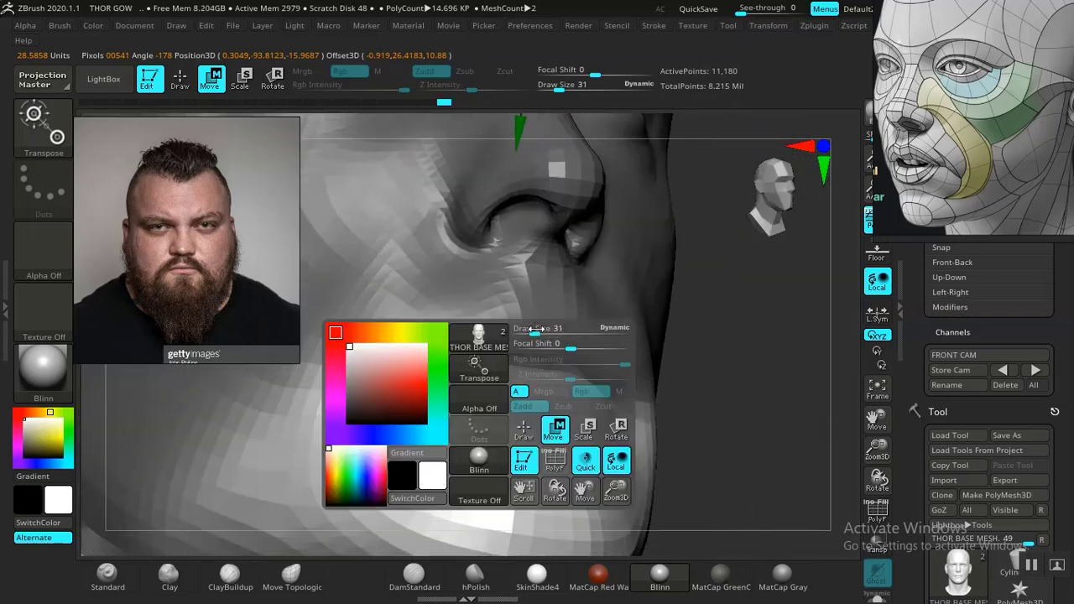
{"action": "left_click_drag", "start_coordinate": [535, 330], "coordinate": [560, 329]}
{"action": "left_click_drag", "start_coordinate": [728, 404], "coordinate": [661, 273], "text": "alt"}
{"action": "left_click_drag", "start_coordinate": [726, 336], "coordinate": [709, 375], "text": "shift"}
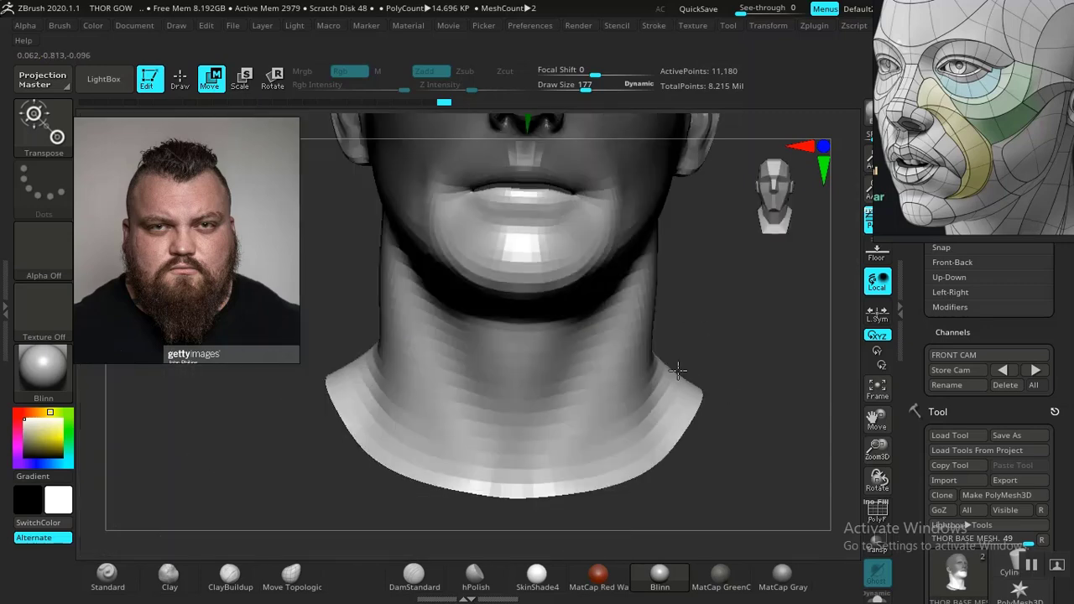
{"action": "left_click", "coordinate": [306, 579]}
{"action": "left_click_drag", "start_coordinate": [695, 266], "coordinate": [695, 365], "text": "alt"}
{"action": "key", "text": "space"}
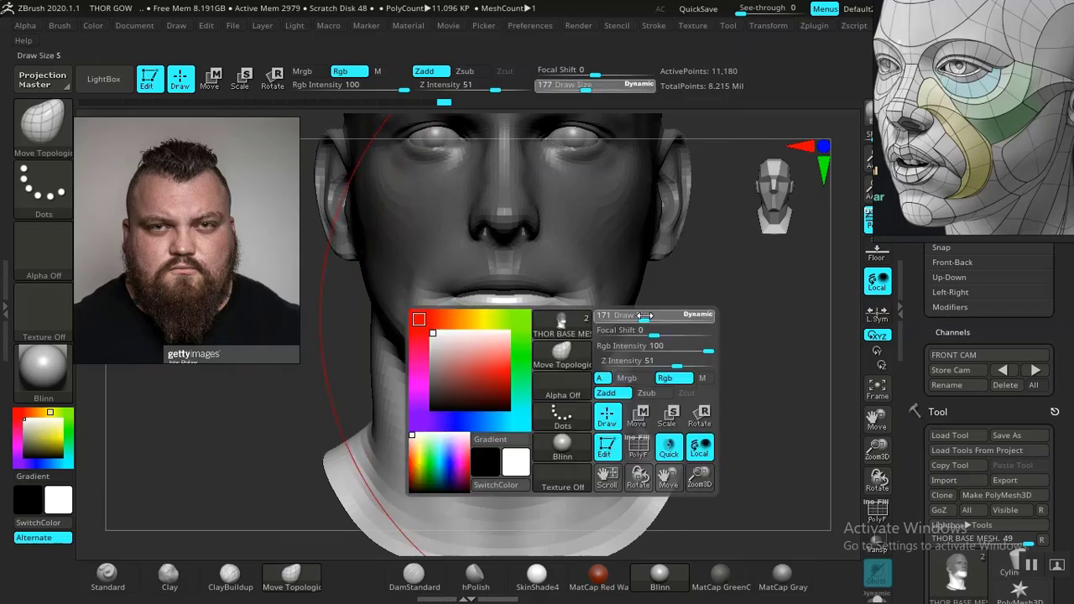
{"action": "left_click_drag", "start_coordinate": [645, 315], "coordinate": [616, 321]}
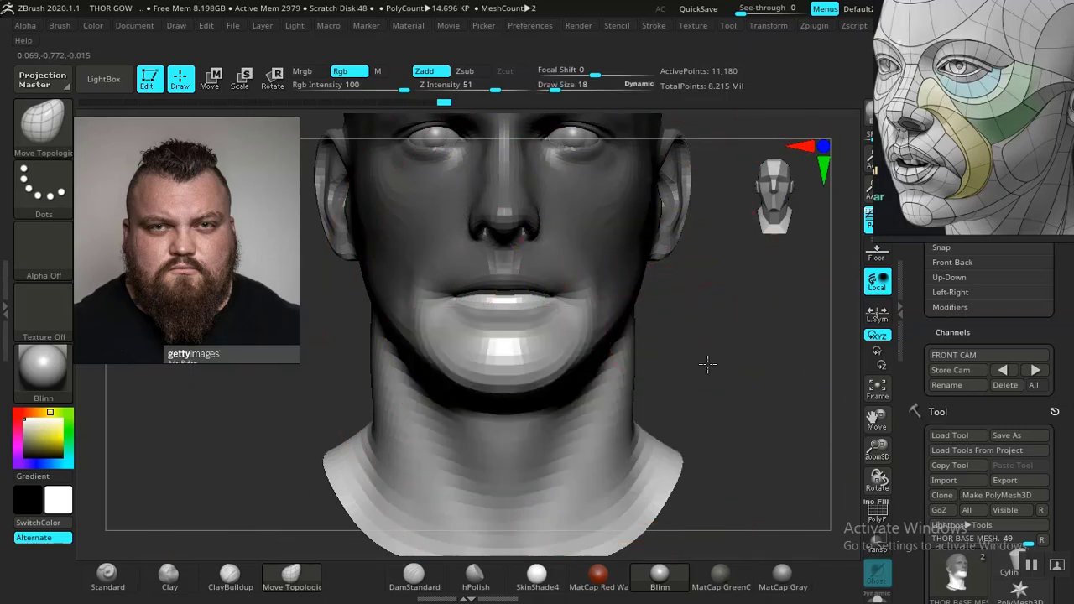
Adjust the lower lip along the mouth line with Move Topological strokes, reducing the draw size to 9.
{"action": "mouse_move", "coordinate": [708, 364]}
{"action": "left_mouse_down", "text": "alt"}
{"action": "mouse_move", "coordinate": [722, 408]}
{"action": "mouse_move", "coordinate": [758, 448]}
{"action": "mouse_move", "coordinate": [770, 394]}
{"action": "mouse_move", "coordinate": [767, 421]}
{"action": "left_mouse_up", "text": "alt"}
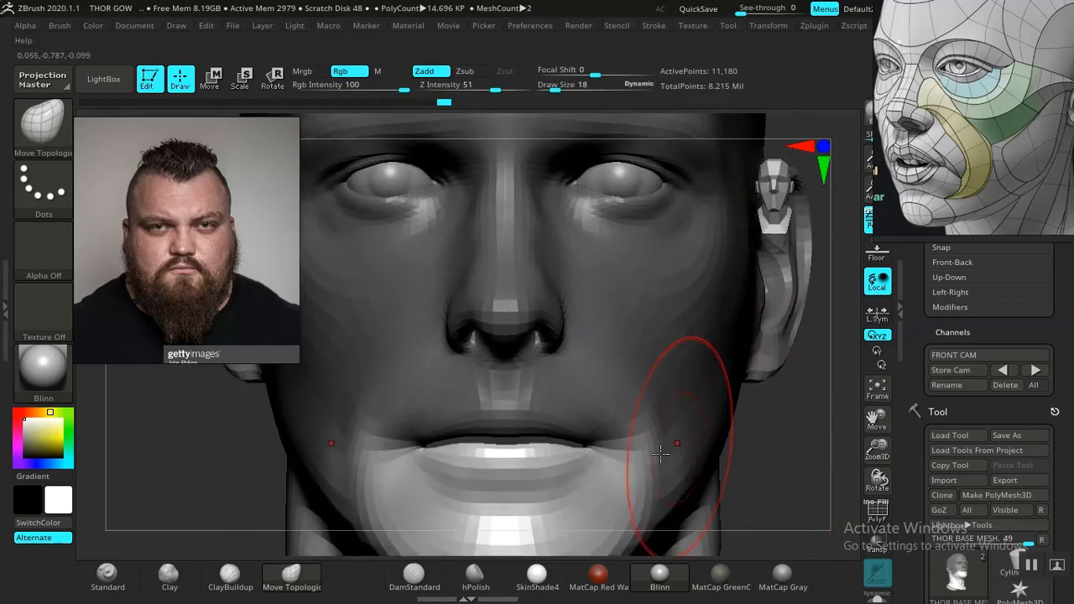
{"action": "left_click_drag", "start_coordinate": [474, 449], "coordinate": [433, 447]}
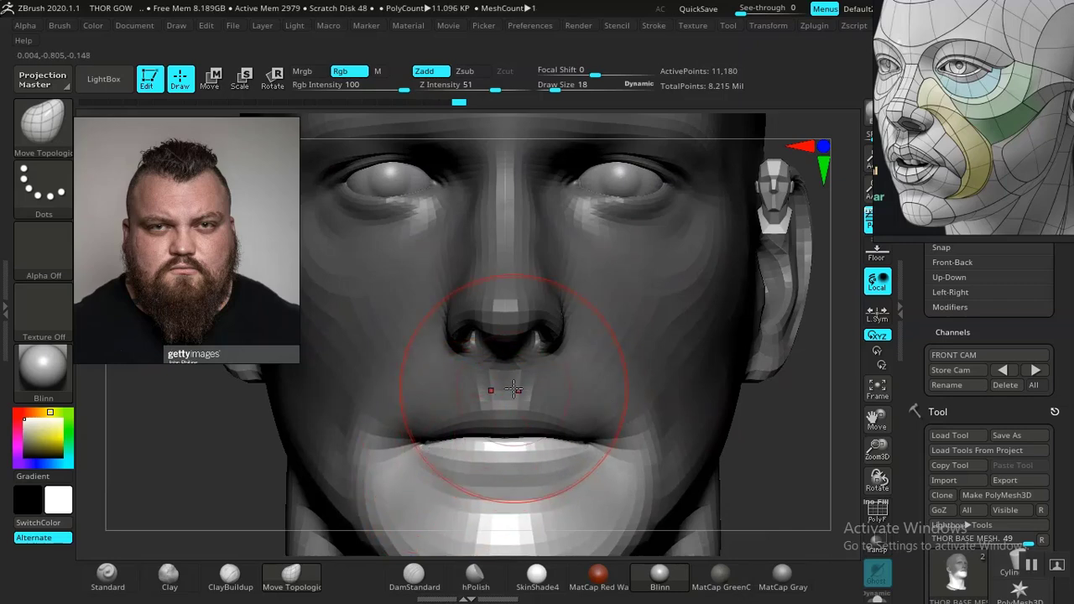
{"action": "key", "text": "space"}
{"action": "left_click_drag", "start_coordinate": [507, 369], "coordinate": [510, 369]}
{"action": "mouse_move", "coordinate": [774, 441]}
{"action": "left_mouse_down"}
{"action": "mouse_move", "coordinate": [729, 355]}
{"action": "mouse_move", "coordinate": [701, 482]}
{"action": "left_mouse_up"}
{"action": "left_click_drag", "start_coordinate": [489, 375], "coordinate": [457, 373]}
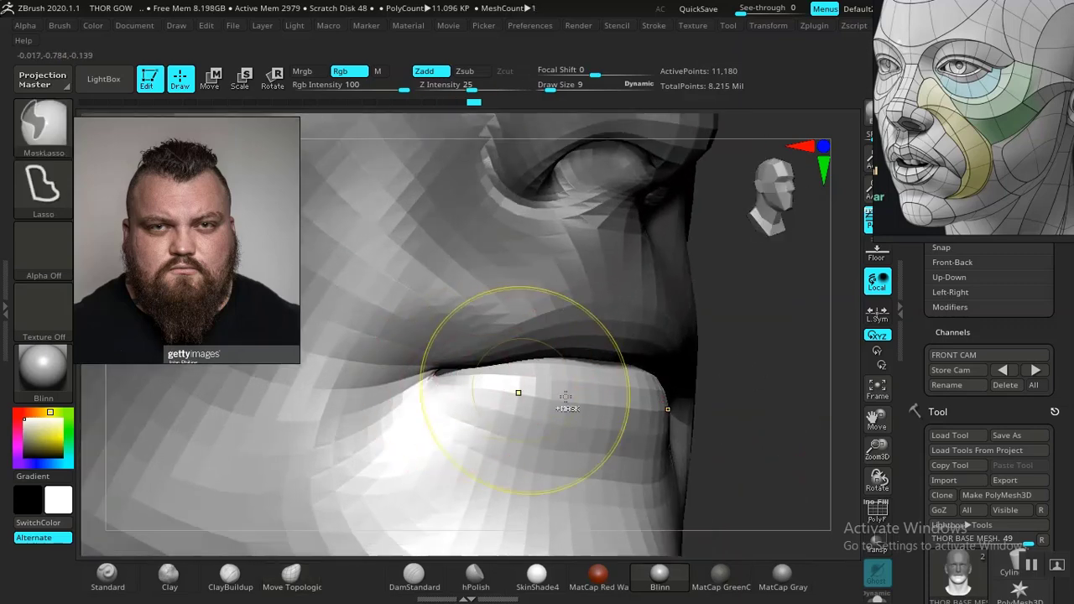
Nudge the lower lip upward at the mouth corner using a draw size of 3.
{"action": "key", "text": "space"}
{"action": "left_click_drag", "start_coordinate": [793, 370], "coordinate": [787, 370]}
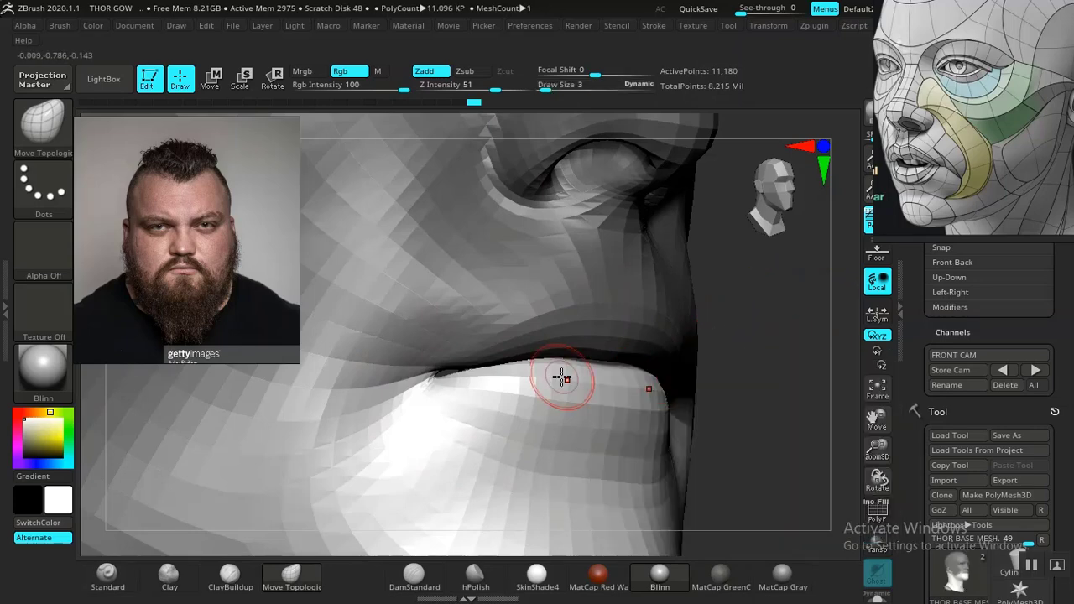
{"action": "left_click_drag", "start_coordinate": [443, 384], "coordinate": [443, 374]}
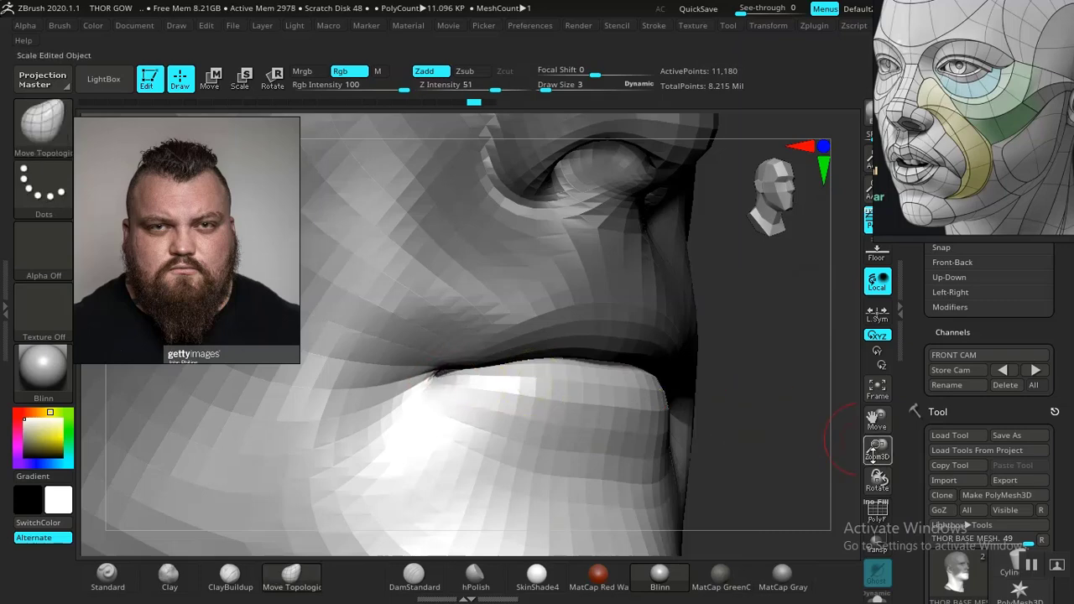
Grow the mask along the upper lip and refine the mouth corner with a draw size of 7.
{"action": "left_click_drag", "start_coordinate": [915, 474], "coordinate": [921, 323]}
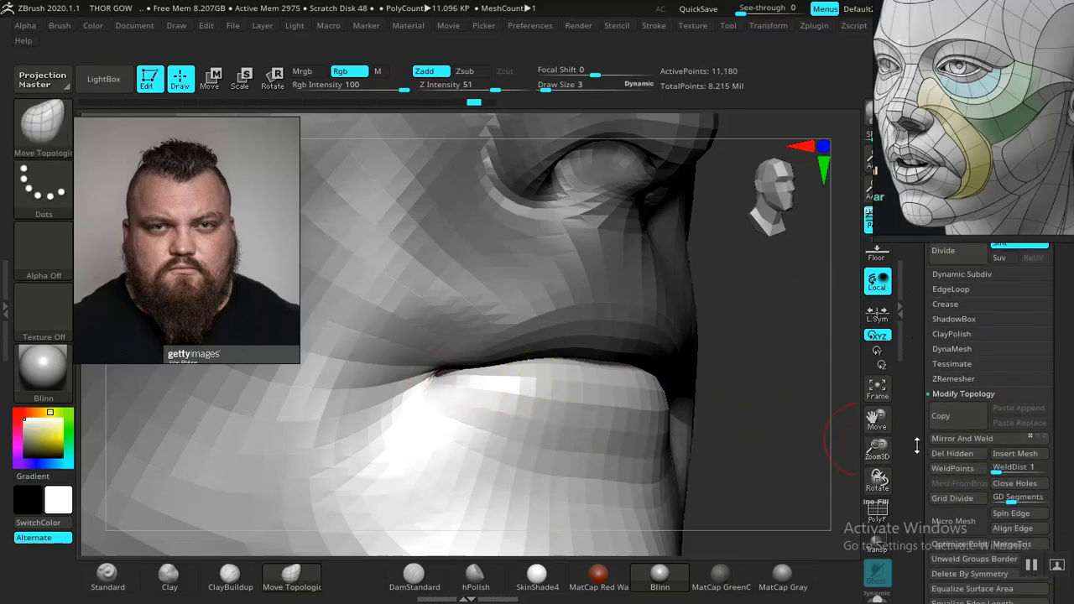
{"action": "left_click_drag", "start_coordinate": [917, 446], "coordinate": [929, 320]}
{"action": "left_click", "coordinate": [949, 482]}
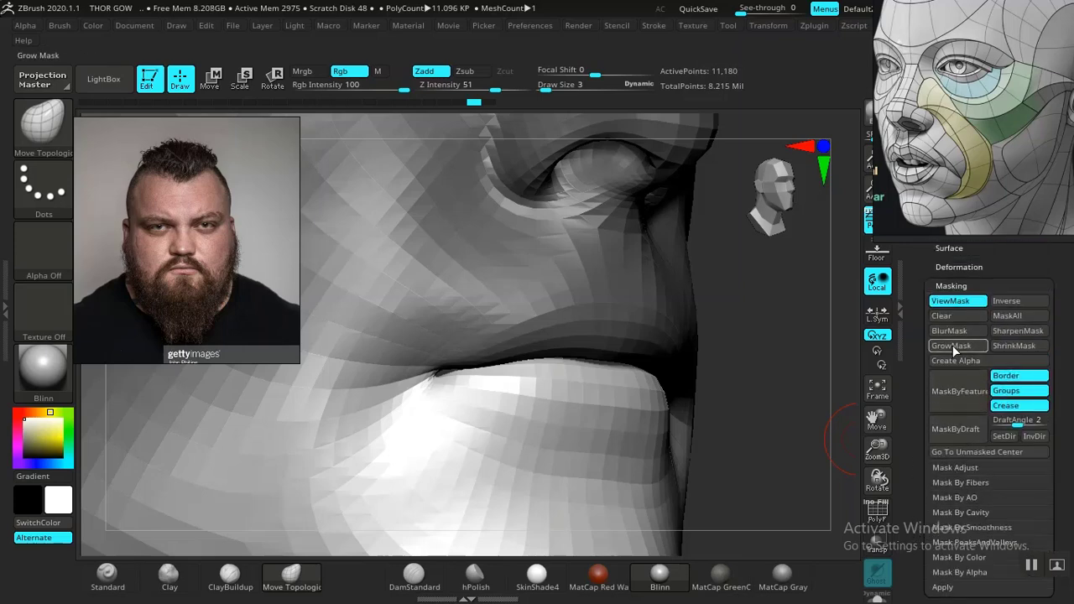
{"action": "left_click", "coordinate": [951, 345]}
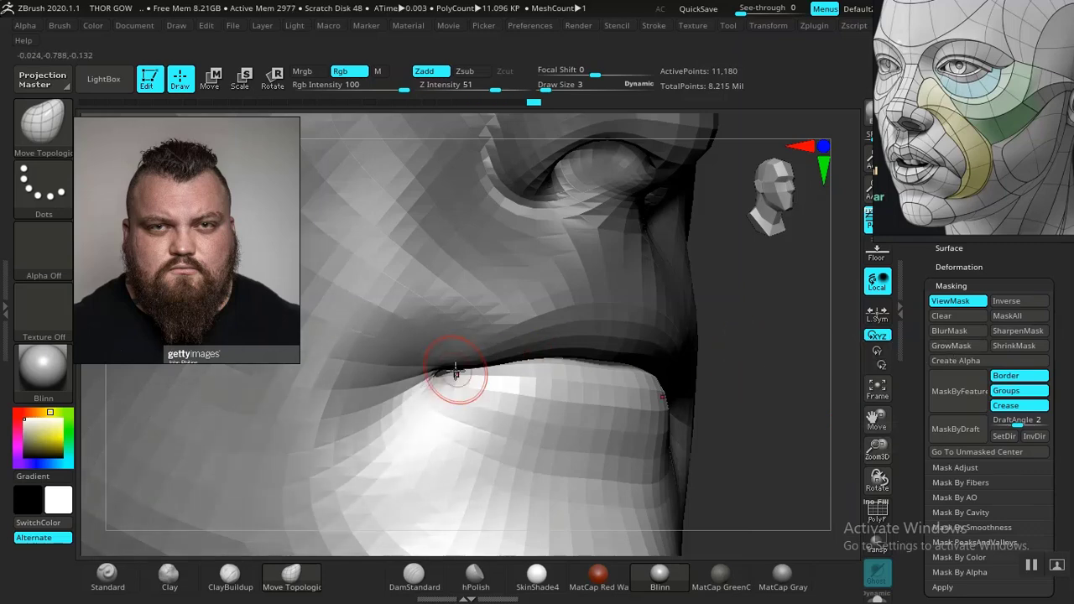
{"action": "key", "text": "space"}
{"action": "left_click_drag", "start_coordinate": [493, 357], "coordinate": [490, 368]}
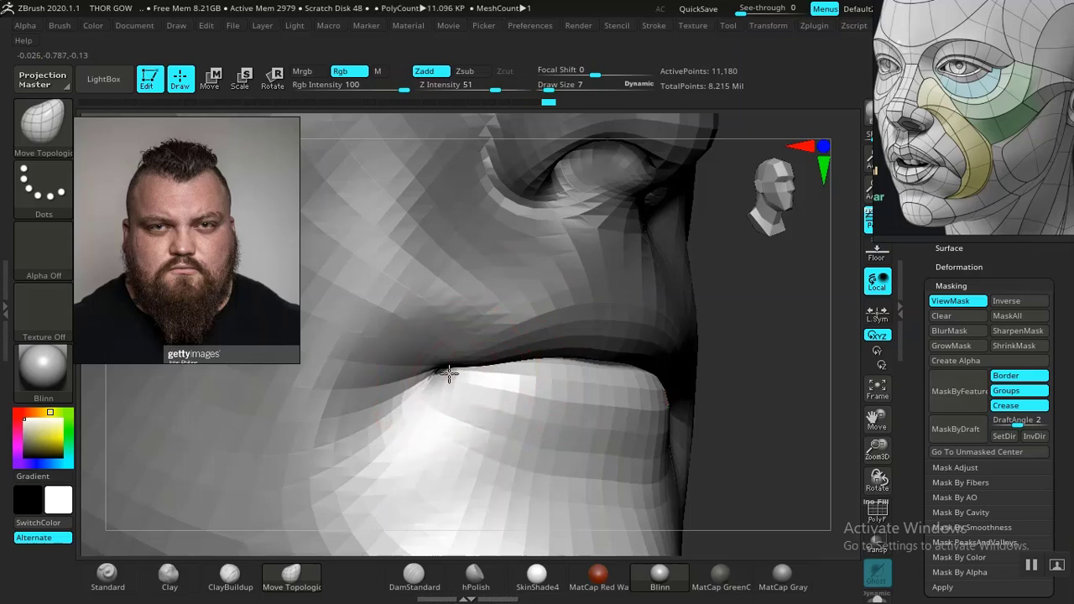
{"action": "key", "text": "ctrl"}
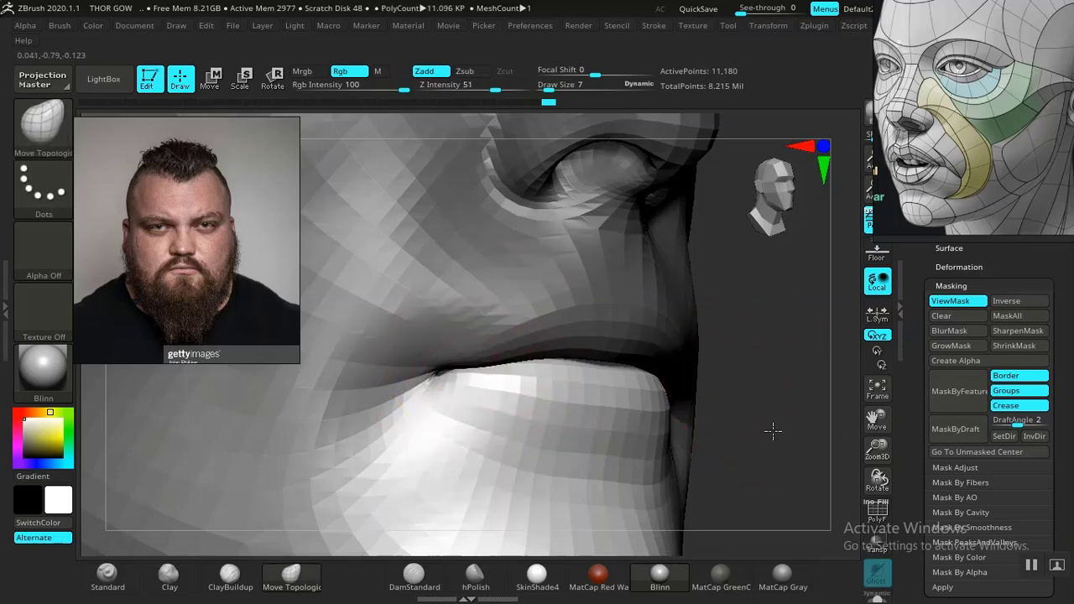
Grow the mask again and tighten the mouth corner with Move Topological at draw size 2.
{"action": "left_click_drag", "start_coordinate": [772, 432], "coordinate": [773, 474], "text": "alt"}
{"action": "key", "text": "space"}
{"action": "left_click_drag", "start_coordinate": [474, 344], "coordinate": [444, 362]}
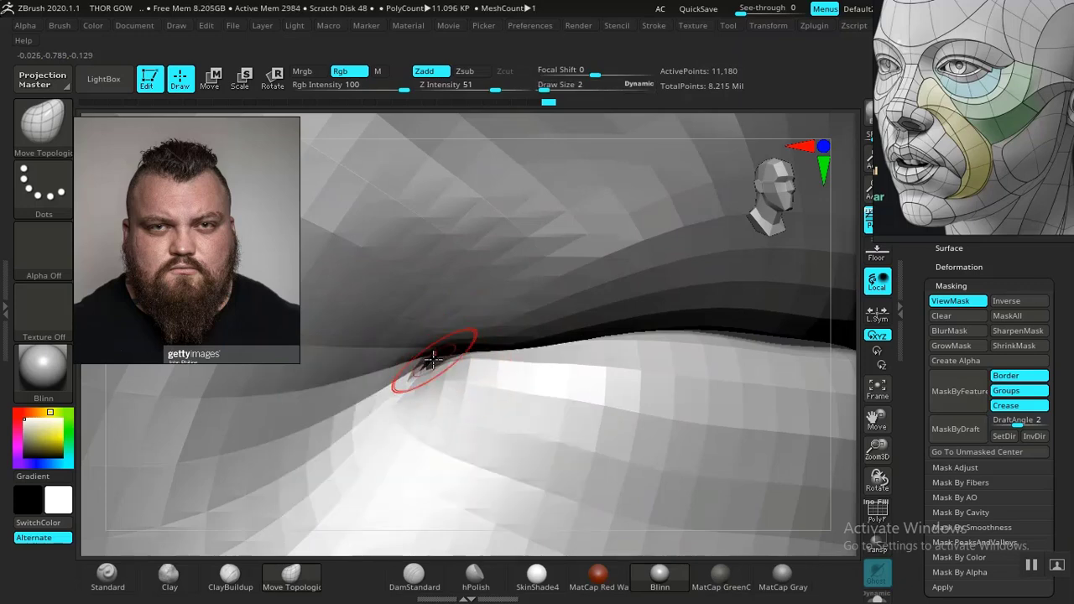
{"action": "left_click", "coordinate": [939, 346]}
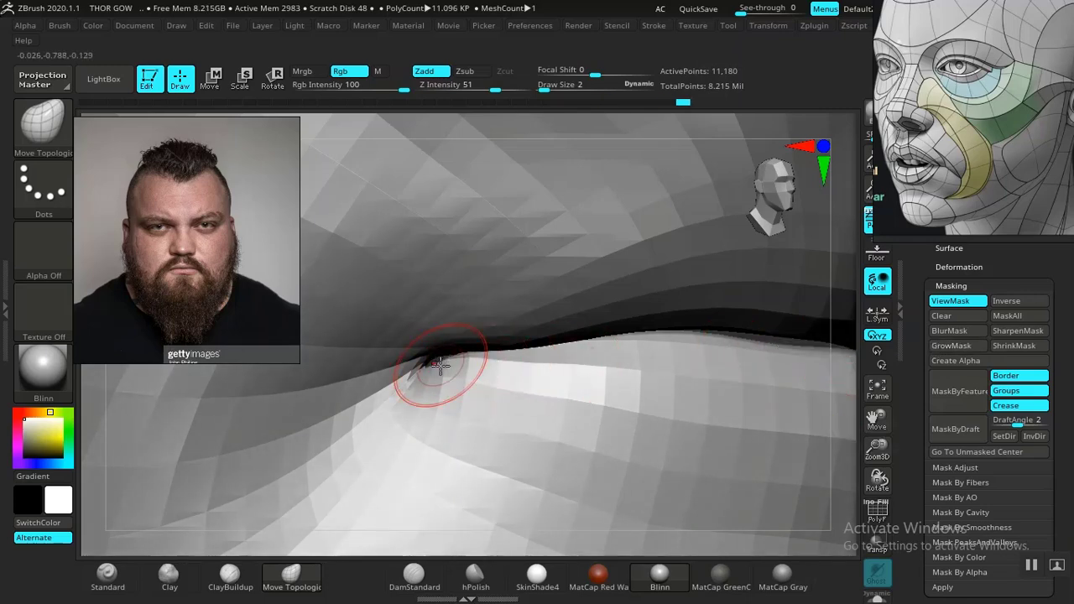
{"action": "left_click_drag", "start_coordinate": [437, 357], "coordinate": [453, 360]}
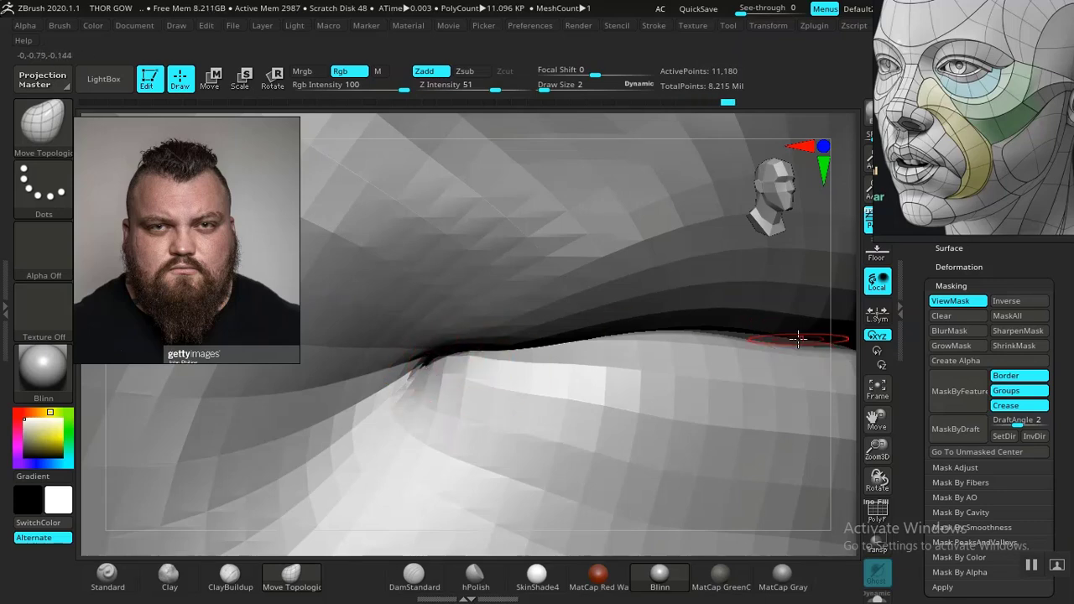
Try to raise the lower lip's middle against the upper lip at draw size 4, checking the mouth with the mask hidden.
{"action": "key", "text": "space"}
{"action": "left_click_drag", "start_coordinate": [799, 338], "coordinate": [802, 338]}
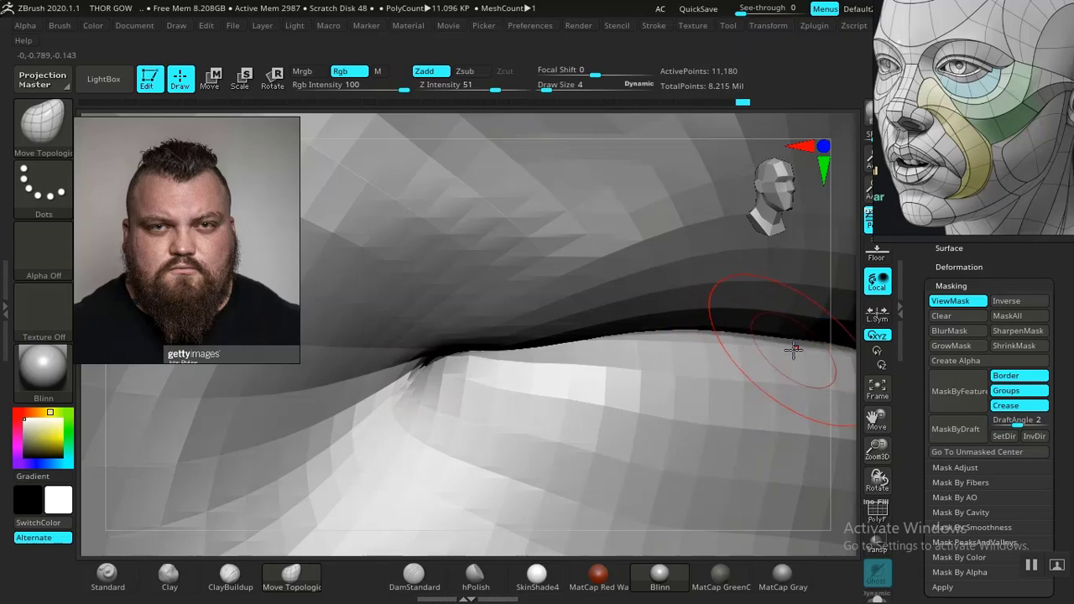
{"action": "key", "text": "f"}
{"action": "mouse_move", "coordinate": [726, 383]}
{"action": "left_mouse_down", "text": "shift"}
{"action": "mouse_move", "coordinate": [724, 372]}
{"action": "mouse_move", "coordinate": [726, 415]}
{"action": "mouse_move", "coordinate": [703, 372]}
{"action": "mouse_move", "coordinate": [741, 445]}
{"action": "mouse_move", "coordinate": [777, 410]}
{"action": "mouse_move", "coordinate": [695, 391]}
{"action": "mouse_move", "coordinate": [719, 445]}
{"action": "mouse_move", "coordinate": [678, 371]}
{"action": "mouse_move", "coordinate": [700, 378]}
{"action": "mouse_move", "coordinate": [712, 407]}
{"action": "left_mouse_up", "text": "shift"}
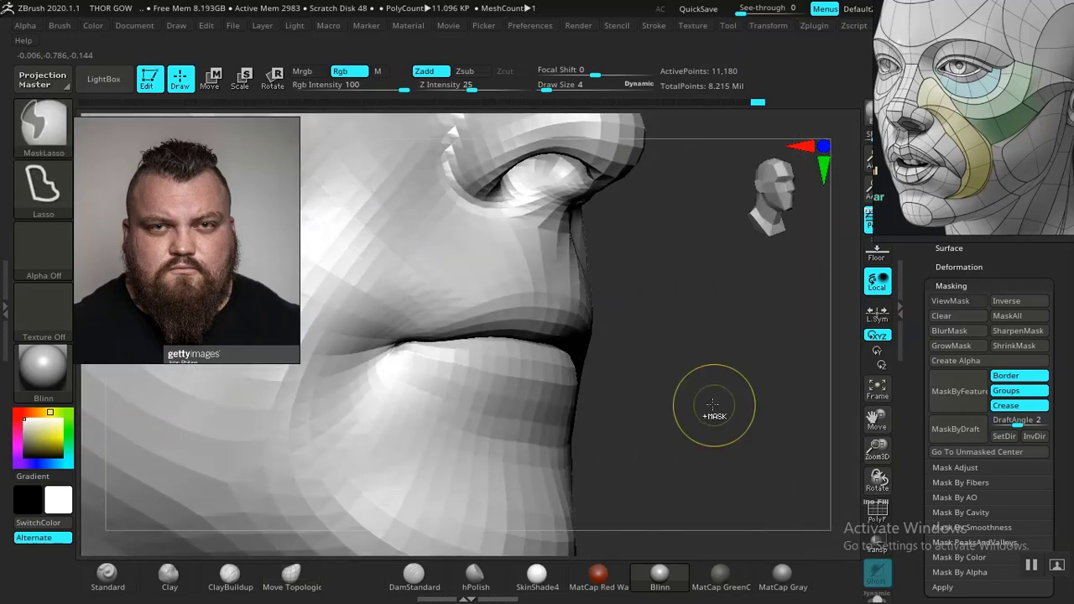
{"action": "key", "text": "ctrl+h"}
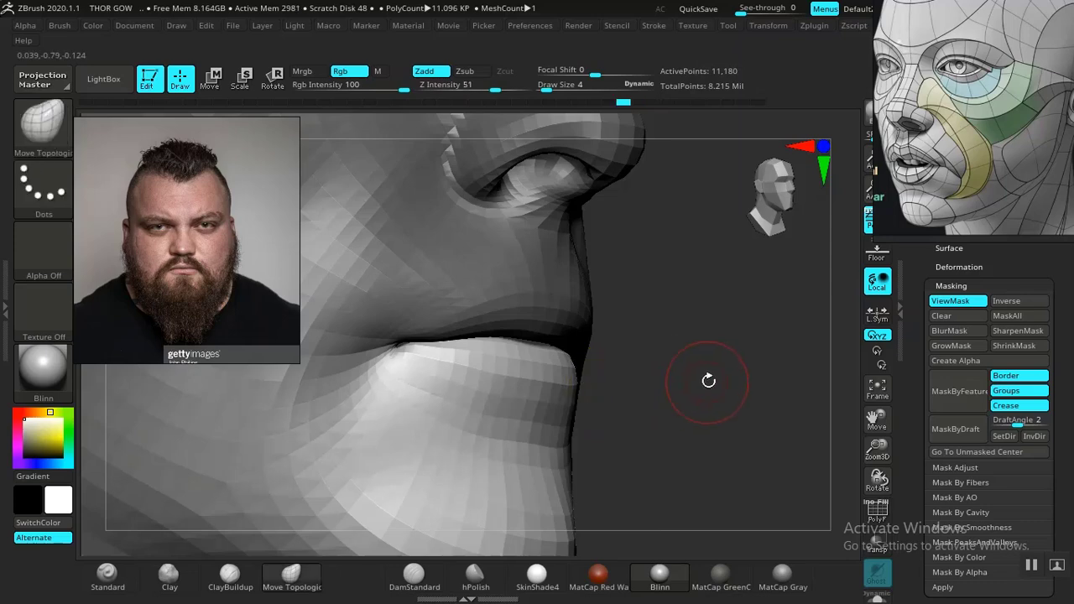
Invert the mask to free the upper lip and adjust its edge near the mouth corner.
{"action": "left_click_drag", "start_coordinate": [710, 378], "coordinate": [732, 453]}
{"action": "left_click_drag", "start_coordinate": [731, 395], "coordinate": [831, 412], "text": "alt"}
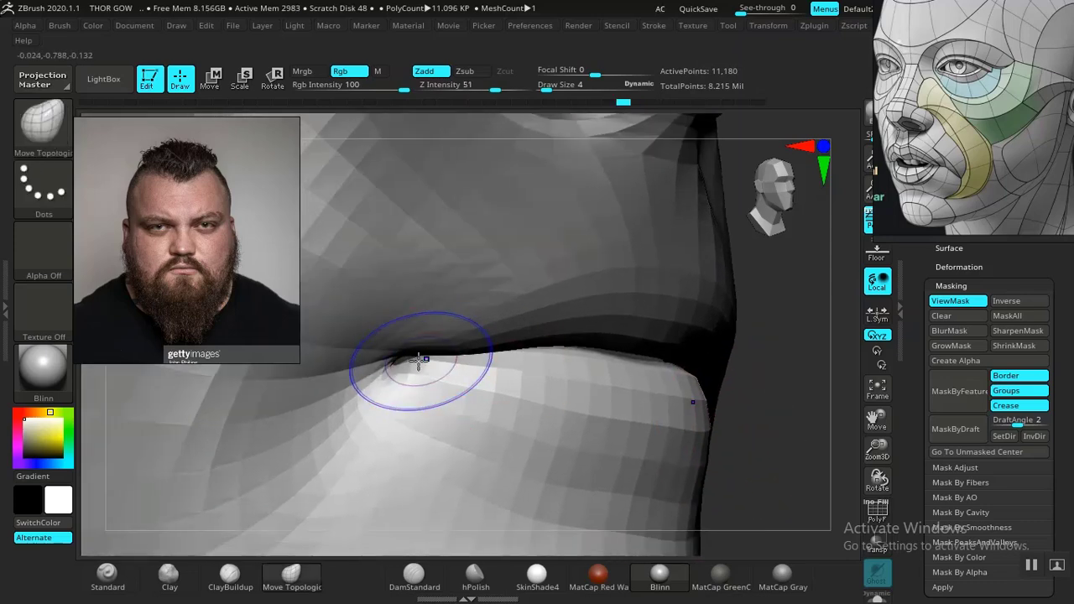
{"action": "left_click_drag", "start_coordinate": [419, 364], "coordinate": [425, 356], "text": "shift"}
{"action": "left_click_drag", "start_coordinate": [786, 402], "coordinate": [810, 458], "text": "alt"}
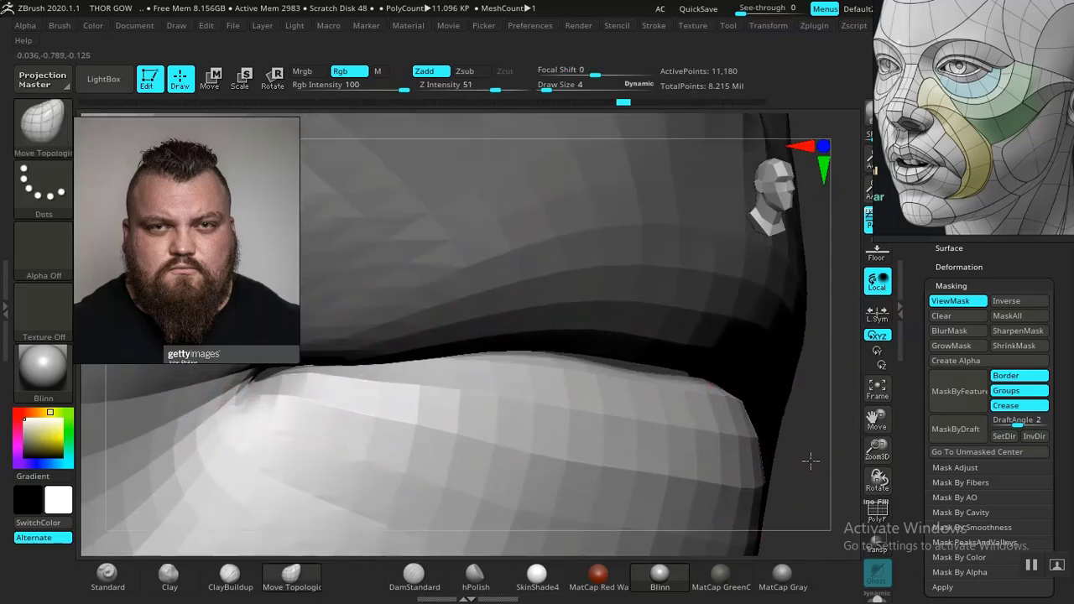
{"action": "left_click", "coordinate": [811, 434], "text": "ctrl"}
{"action": "left_click_drag", "start_coordinate": [363, 382], "coordinate": [337, 366]}
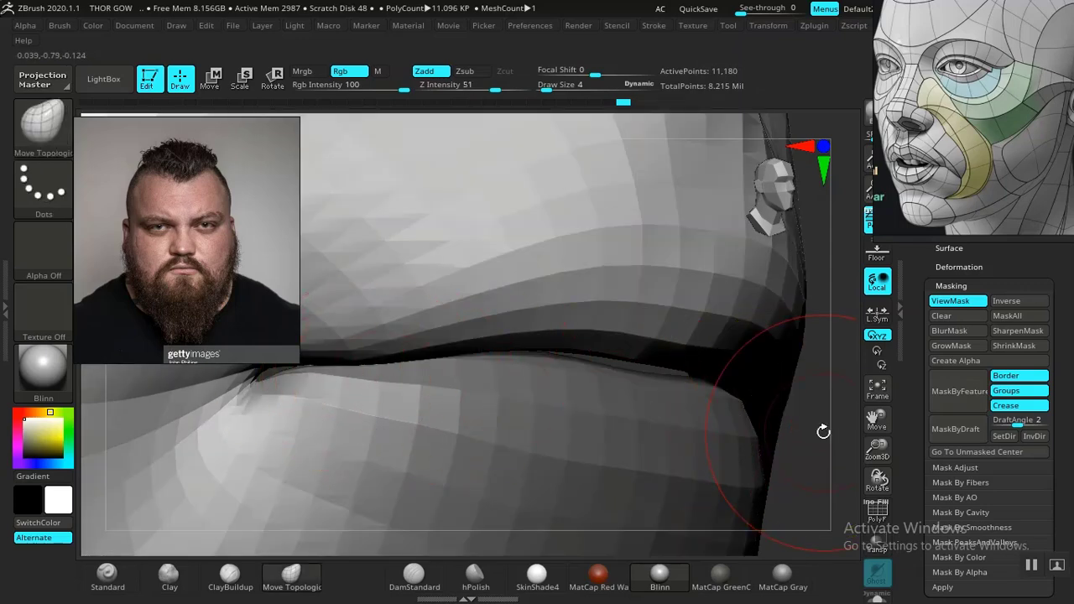
Close the upper lip onto the lower lip at the mouth corner and the middle, using draw size 4 for the middle.
{"action": "left_click_drag", "start_coordinate": [823, 431], "coordinate": [935, 404], "text": "alt"}
{"action": "key", "text": "space"}
{"action": "left_click_drag", "start_coordinate": [495, 349], "coordinate": [485, 350]}
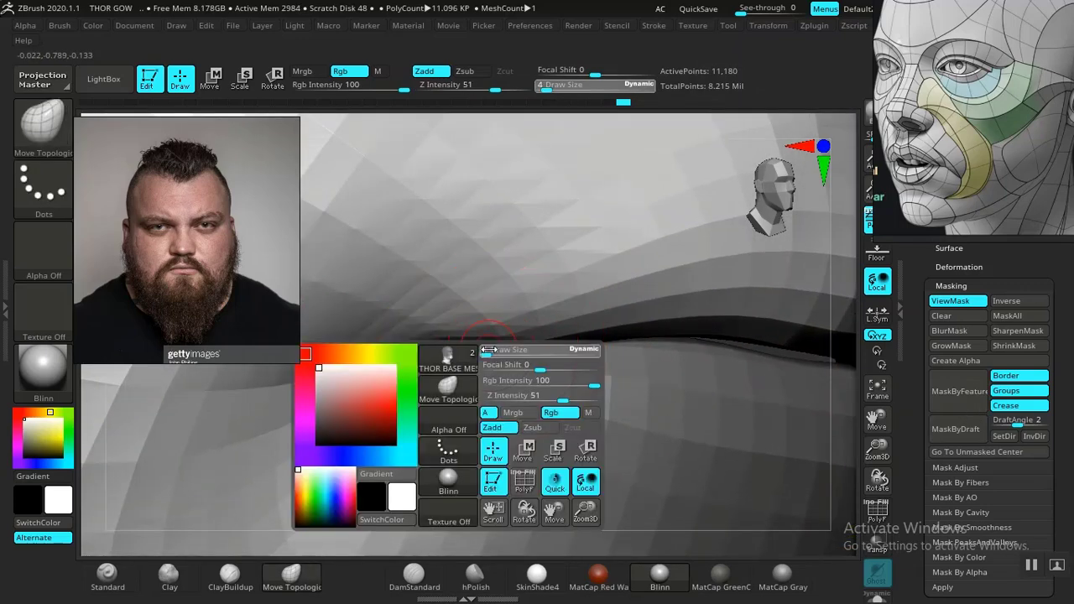
{"action": "mouse_move", "coordinate": [419, 362]}
{"action": "left_mouse_down"}
{"action": "mouse_move", "coordinate": [423, 355]}
{"action": "mouse_move", "coordinate": [422, 366]}
{"action": "left_mouse_up"}
{"action": "left_click_drag", "start_coordinate": [416, 377], "coordinate": [424, 374]}
{"action": "key", "text": "space"}
{"action": "left_click_drag", "start_coordinate": [806, 370], "coordinate": [806, 370]}
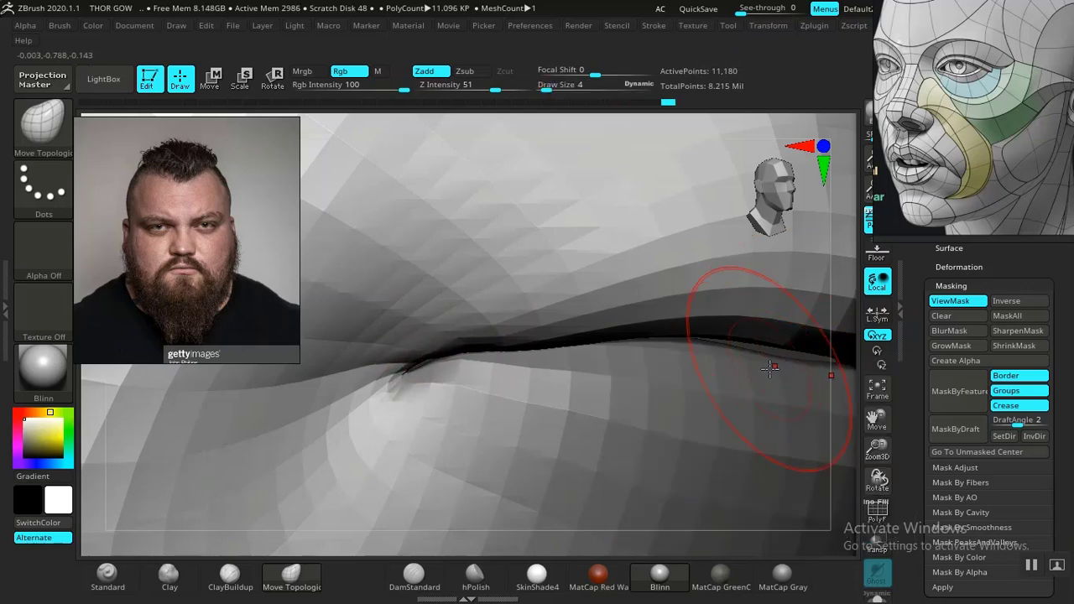
{"action": "key", "text": "f"}
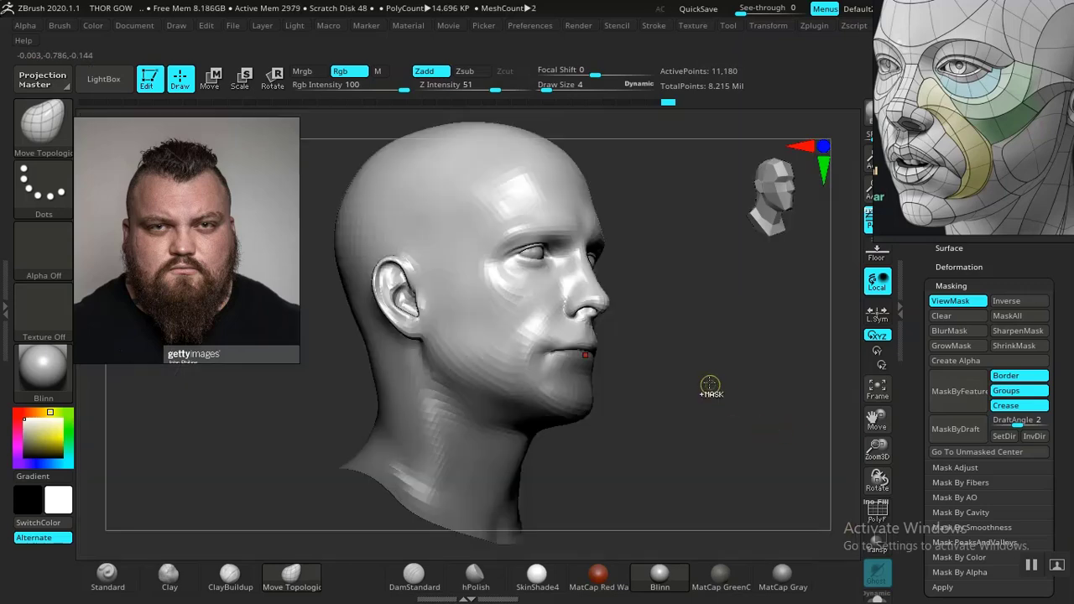
Invert the mask again to free the lower lip and chin, and set the Move Topological draw size to 14.
{"action": "left_click", "coordinate": [710, 385], "text": "ctrl"}
{"action": "right_click_drag", "start_coordinate": [666, 342], "coordinate": [733, 550], "text": "ctrl"}
{"action": "mouse_move", "coordinate": [755, 470]}
{"action": "right_mouse_down"}
{"action": "mouse_move", "coordinate": [833, 394]}
{"action": "mouse_move", "coordinate": [599, 391]}
{"action": "right_mouse_up"}
{"action": "key", "text": "space"}
{"action": "left_click_drag", "start_coordinate": [603, 342], "coordinate": [624, 341]}
{"action": "mouse_move", "coordinate": [681, 366]}
{"action": "right_mouse_down"}
{"action": "mouse_move", "coordinate": [716, 380]}
{"action": "mouse_move", "coordinate": [556, 366]}
{"action": "right_mouse_up"}
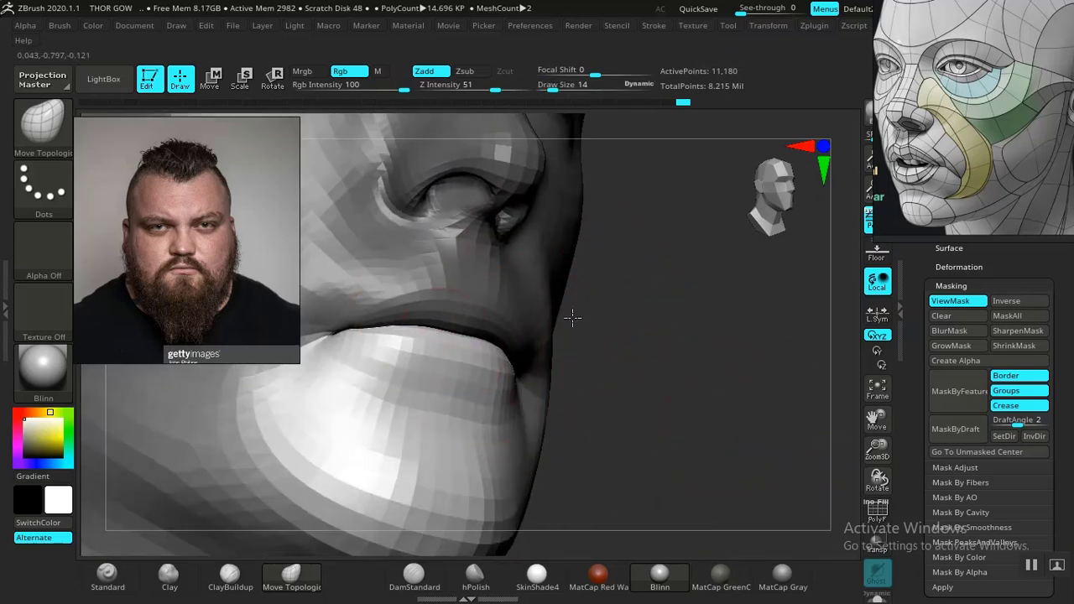
Clear the mask and return the head to the stored FRONT CAM view with the reference photo overlaid.
{"action": "right_click_drag", "start_coordinate": [572, 318], "coordinate": [601, 339], "text": "ctrl"}
{"action": "right_click_drag", "start_coordinate": [600, 339], "coordinate": [635, 362], "text": "shift"}
{"action": "left_click_drag", "start_coordinate": [640, 362], "coordinate": [656, 395], "text": "ctrl"}
{"action": "right_click_drag", "start_coordinate": [671, 410], "coordinate": [674, 386], "text": "ctrl"}
{"action": "right_click_drag", "start_coordinate": [637, 329], "coordinate": [681, 401], "text": "alt"}
{"action": "left_click_drag", "start_coordinate": [925, 314], "coordinate": [892, 419]}
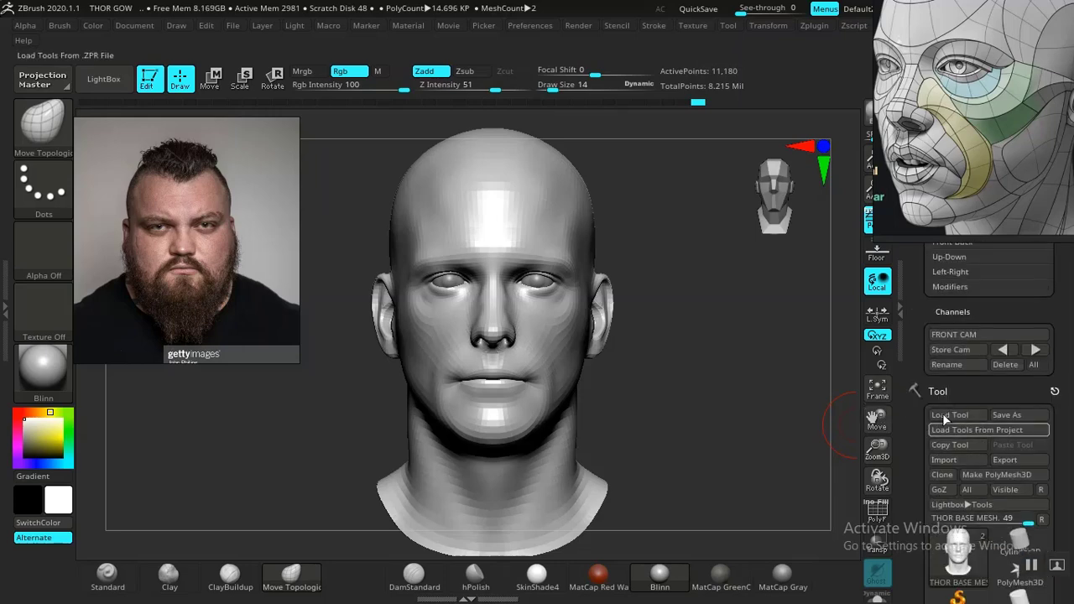
{"action": "left_click", "coordinate": [1036, 349]}
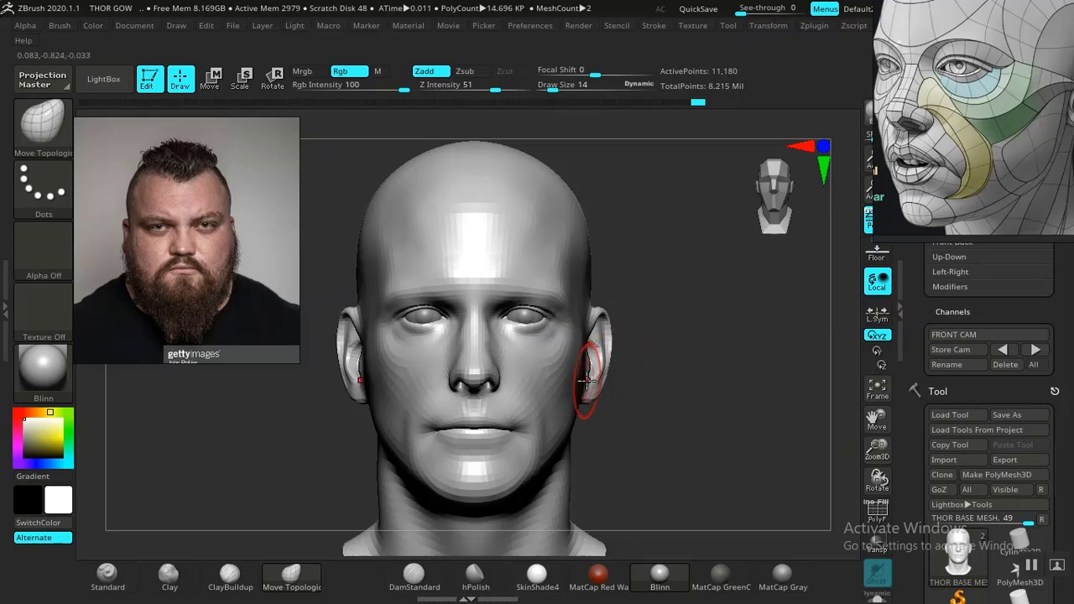
{"action": "key", "text": "shift+z"}
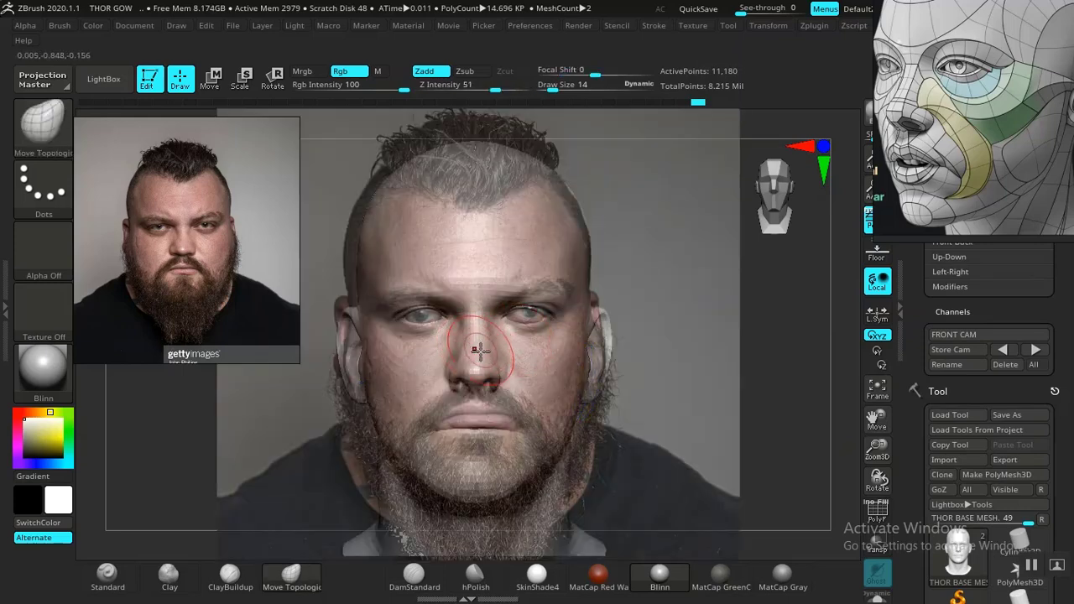
Set the Move Topological draw size to 20 and adjust the nostril wings to match the reference photo.
{"action": "key", "text": "space"}
{"action": "left_click_drag", "start_coordinate": [489, 338], "coordinate": [494, 338]}
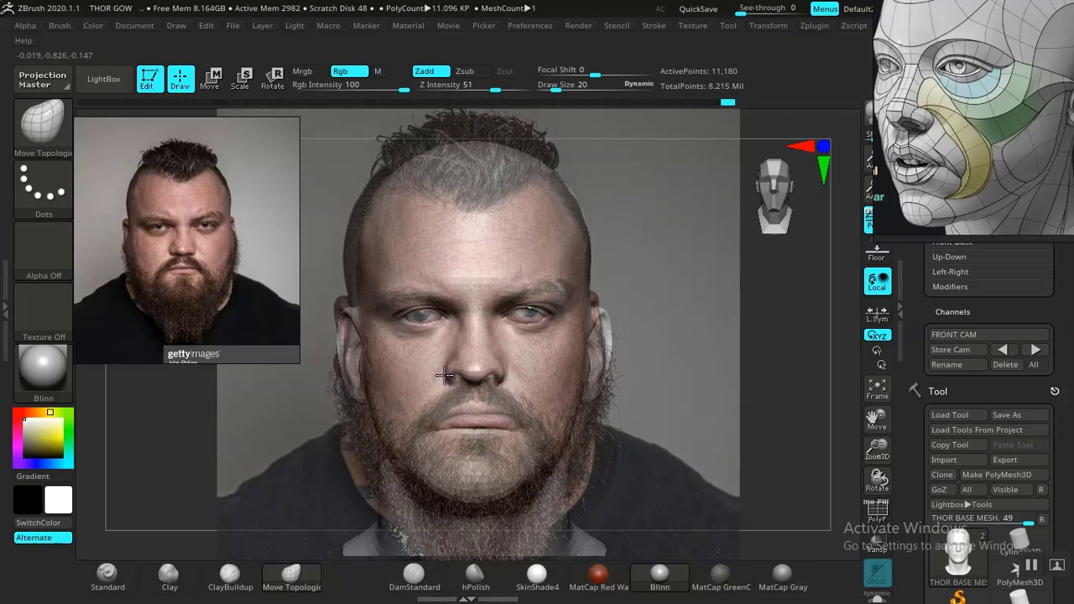
{"action": "left_click_drag", "start_coordinate": [443, 375], "coordinate": [445, 378]}
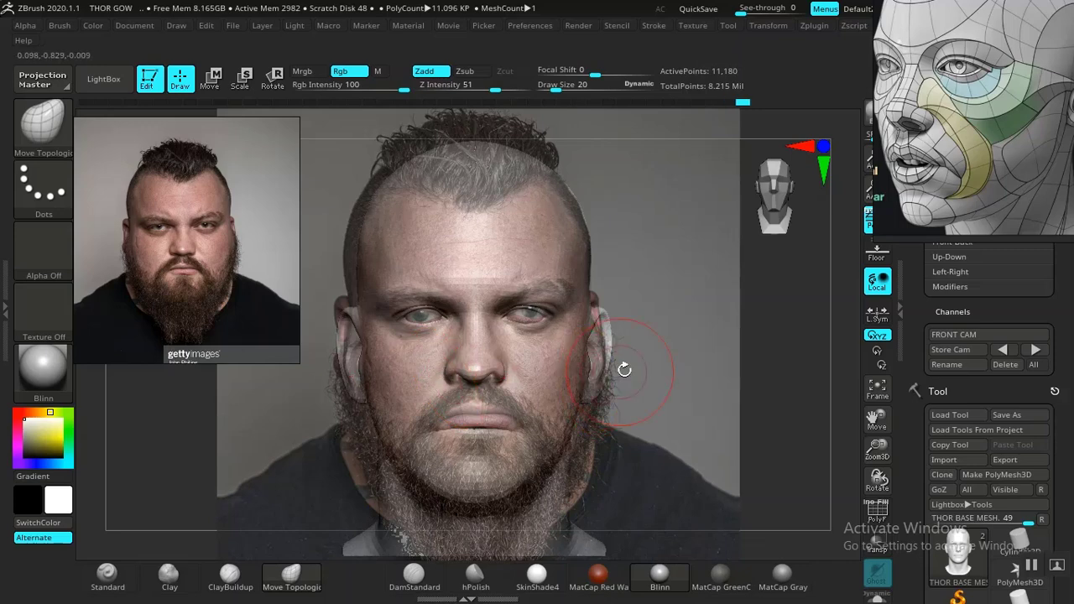
Compare the head's nose and facial proportions with the reference photo by toggling the overlay off and on.
{"action": "key", "text": "shift+z"}
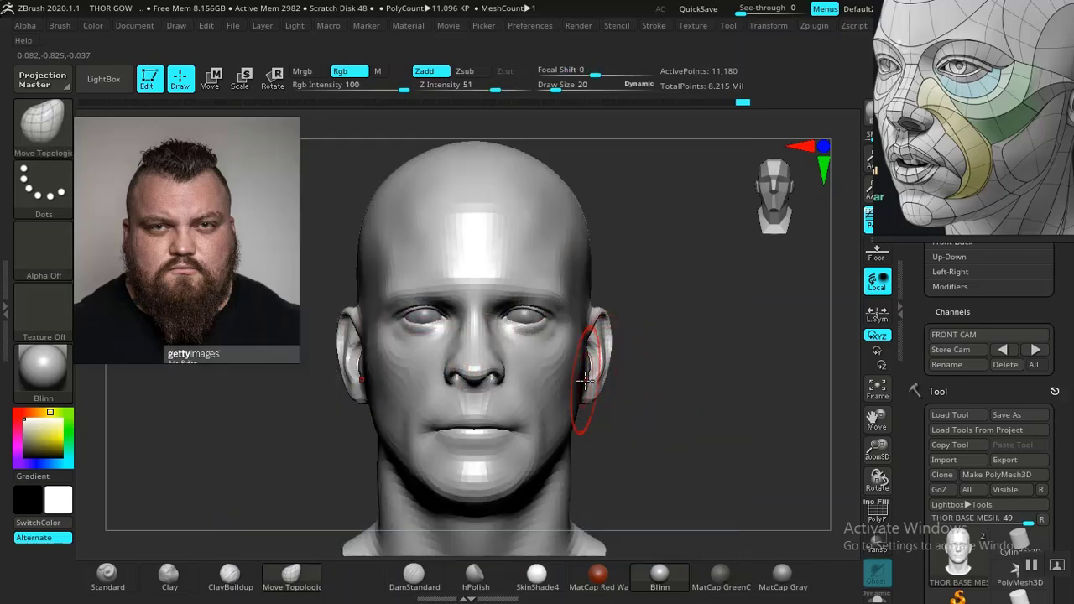
{"action": "key", "text": "shift+z"}
{"action": "key", "text": "shift+z"}
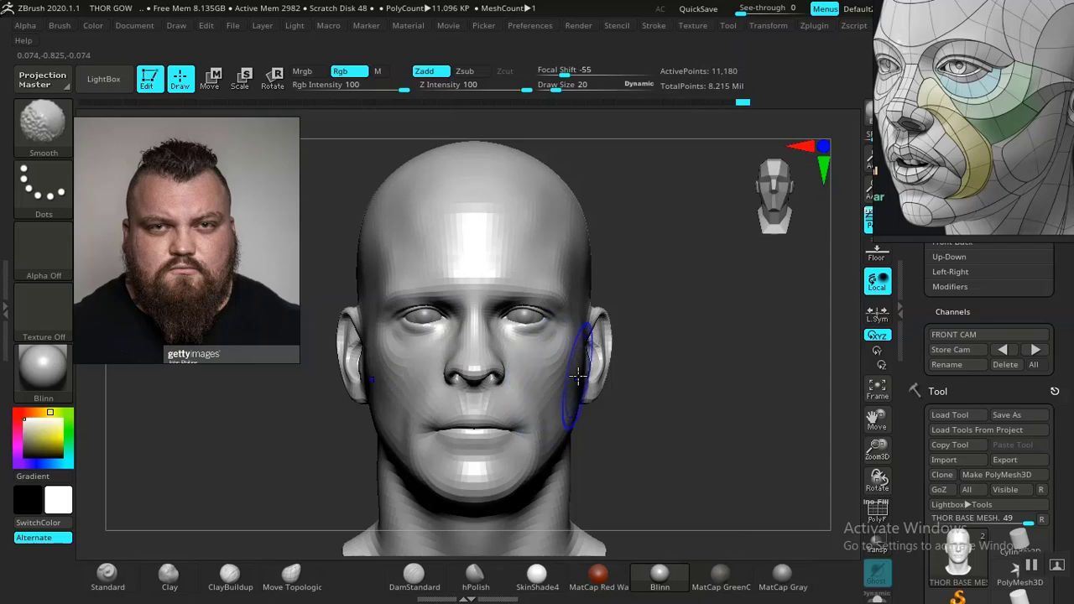
{"action": "key", "text": "shift+z"}
{"action": "key", "text": "shift+z"}
{"action": "key", "text": "shift+z"}
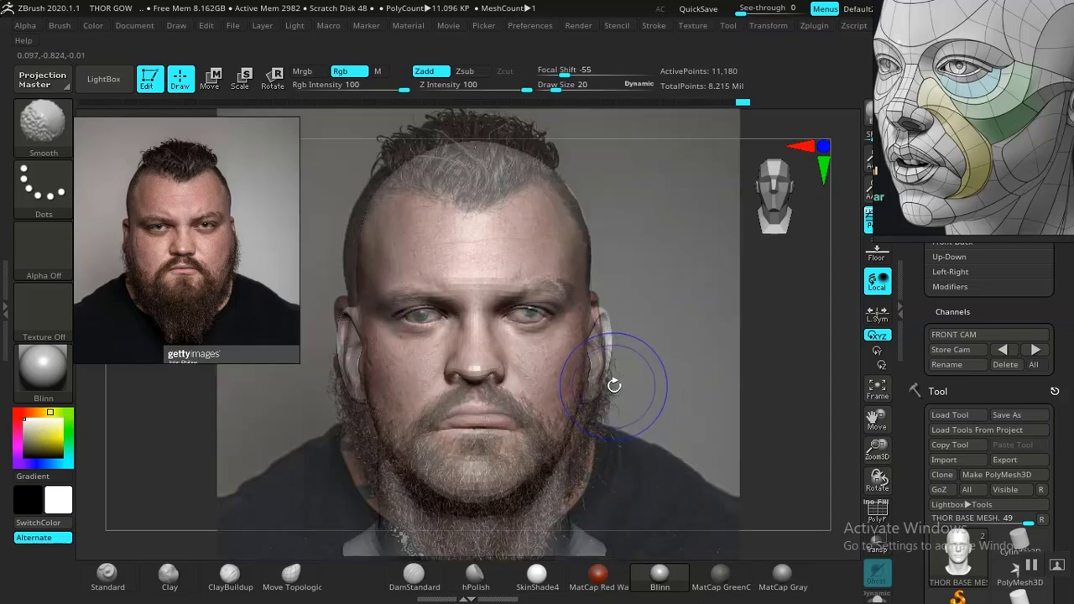
{"action": "key", "text": "shift+z"}
{"action": "key", "text": "shift+z"}
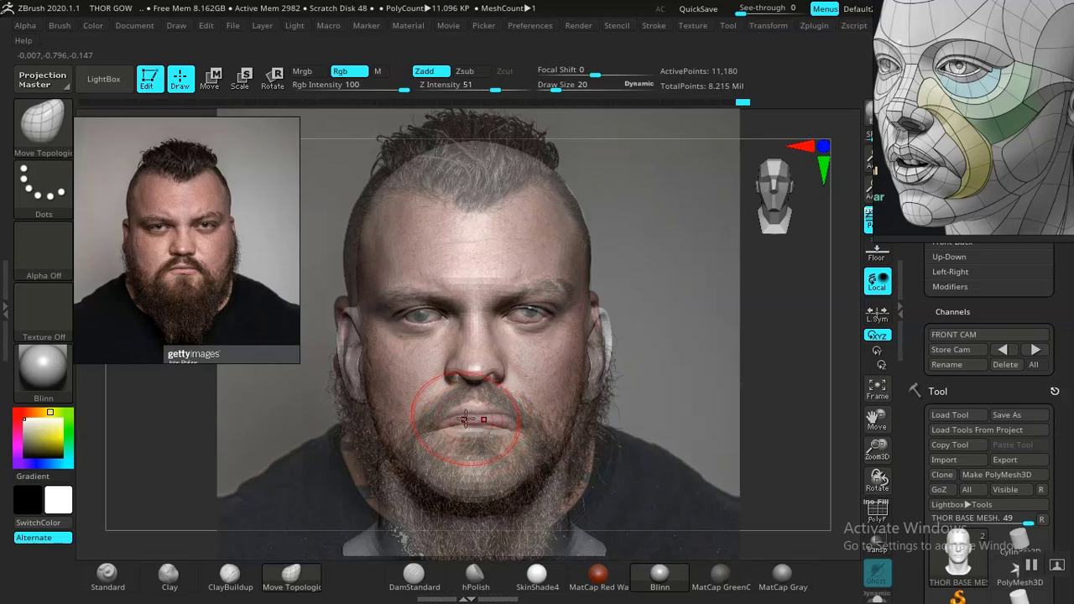
Set the Move Topological draw size to 22 for shaping the mouth.
{"action": "key", "text": "space"}
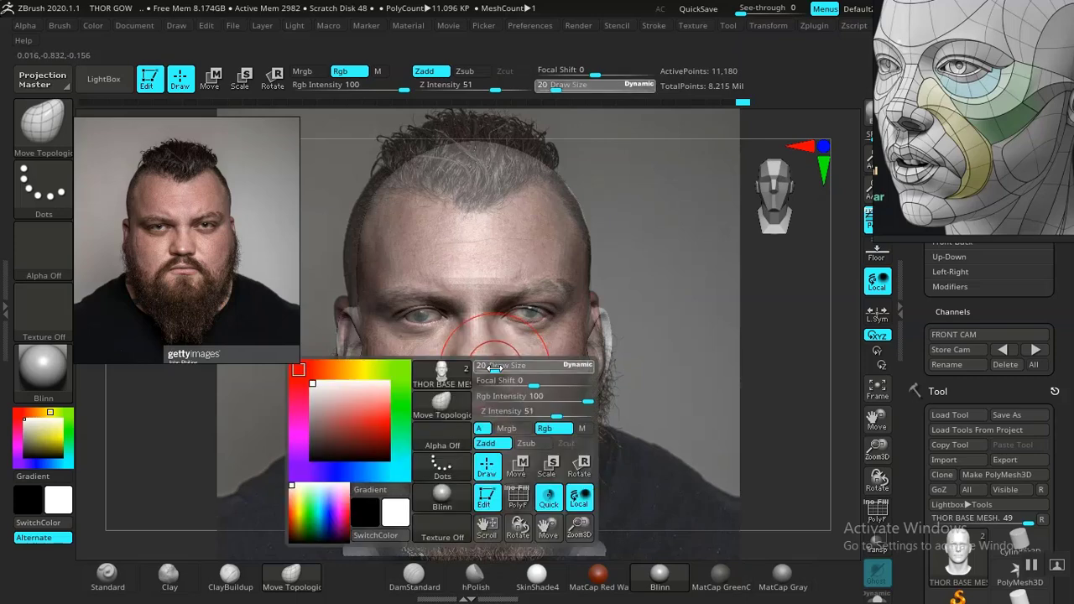
{"action": "left_click_drag", "start_coordinate": [495, 367], "coordinate": [500, 367]}
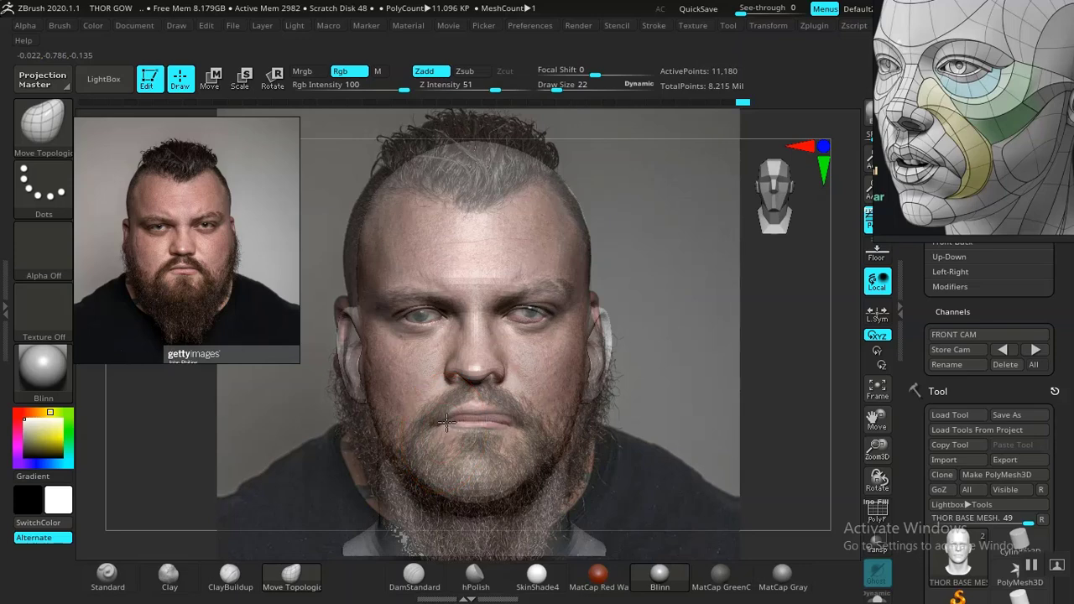
Try to raise the mouth corners toward the reference mouth, check them without the overlay, and undo both moves.
{"action": "left_click_drag", "start_coordinate": [447, 423], "coordinate": [447, 418]}
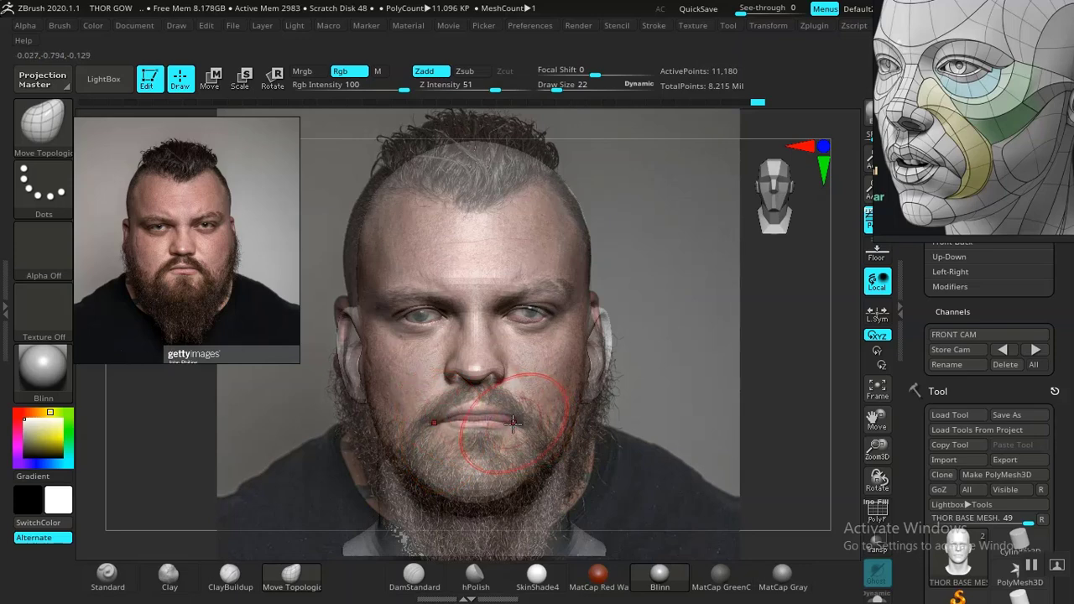
{"action": "left_click_drag", "start_coordinate": [438, 426], "coordinate": [438, 424]}
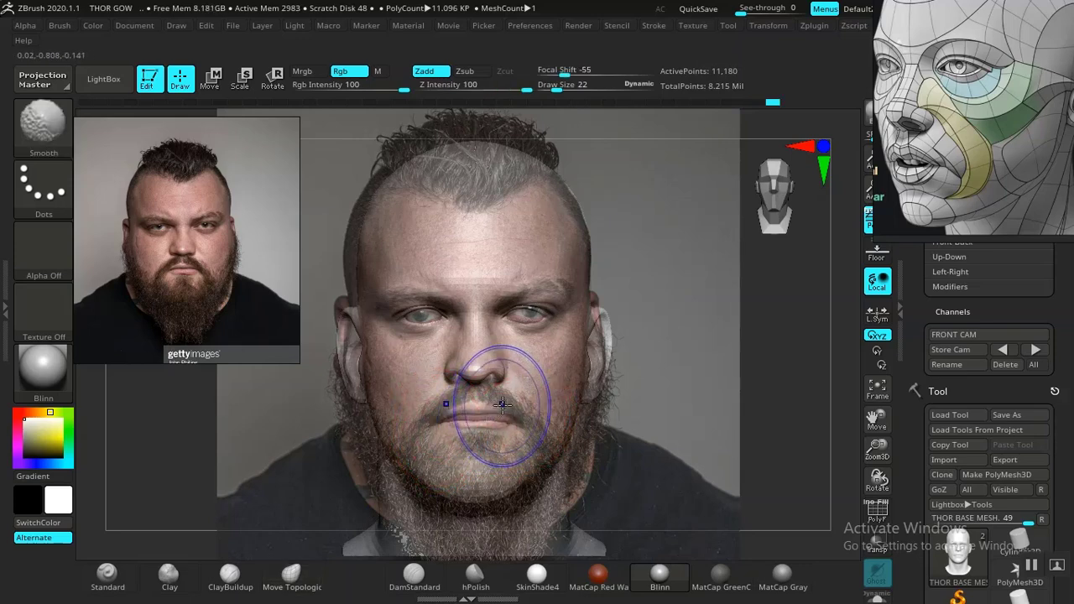
{"action": "key", "text": "shift+z"}
{"action": "key", "text": "shift+z"}
{"action": "key", "text": "ctrl"}
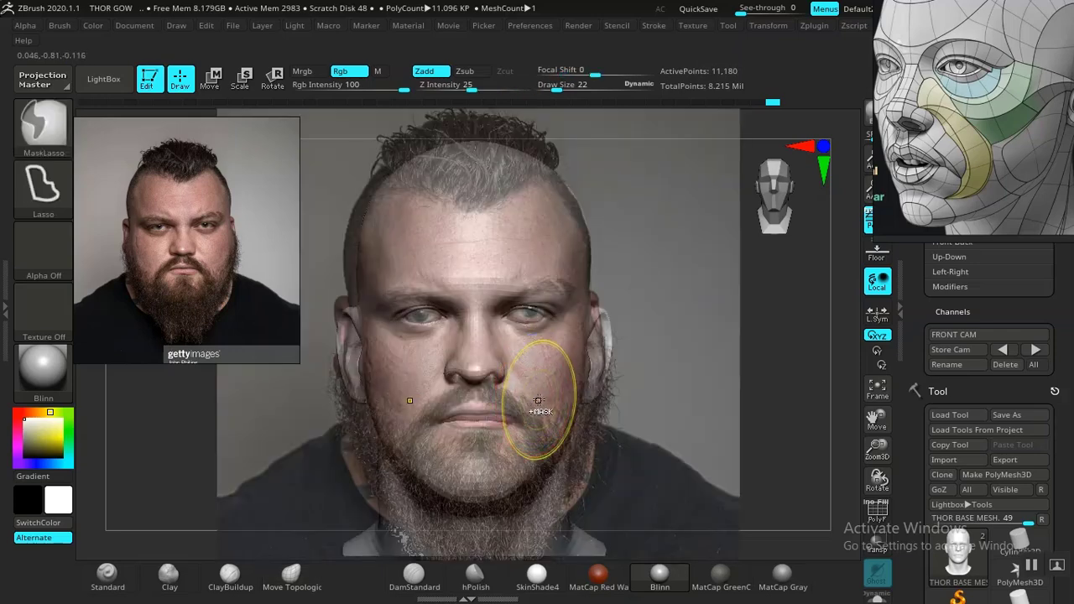
{"action": "key", "text": "ctrl+z"}
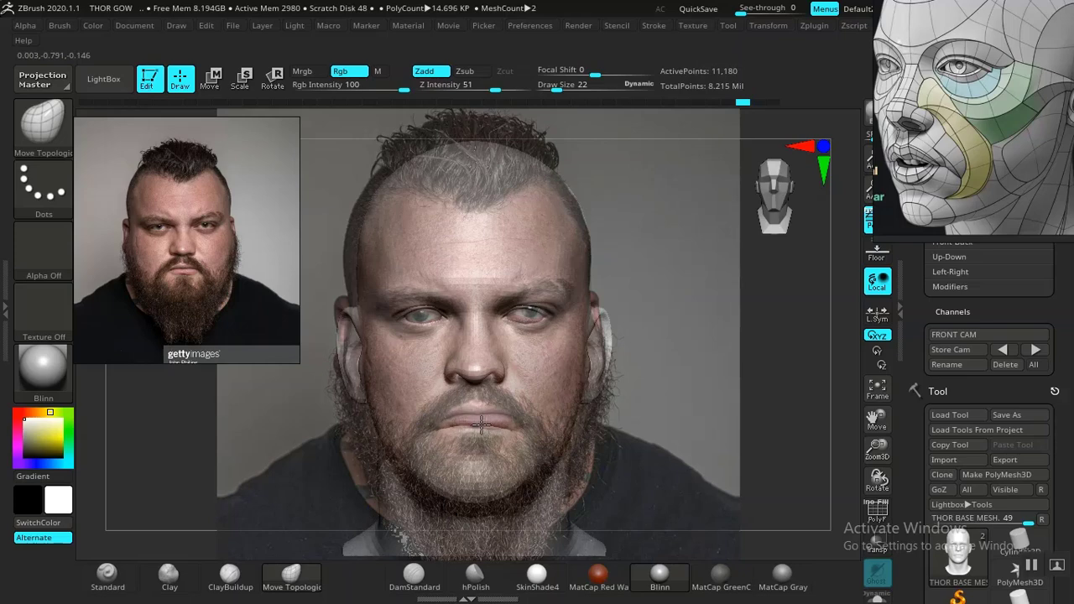
Move the mouth corners and the upper lip's middle to follow the reference lips, checking with the overlay hidden.
{"action": "left_click_drag", "start_coordinate": [480, 426], "coordinate": [437, 421]}
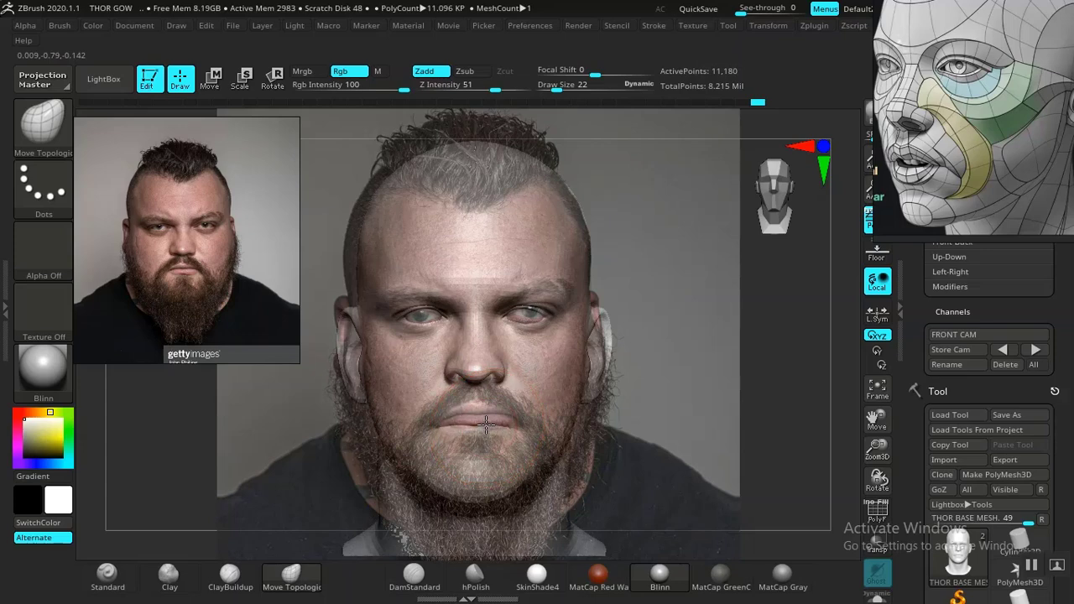
{"action": "key", "text": "shift+z"}
{"action": "key", "text": "shift+z"}
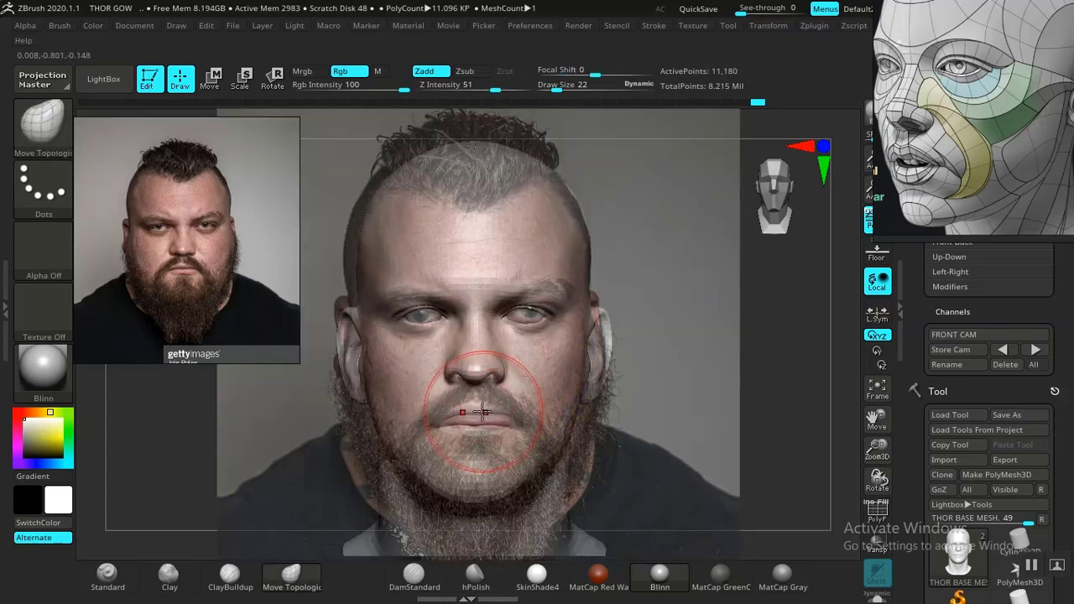
{"action": "left_click_drag", "start_coordinate": [481, 411], "coordinate": [475, 414]}
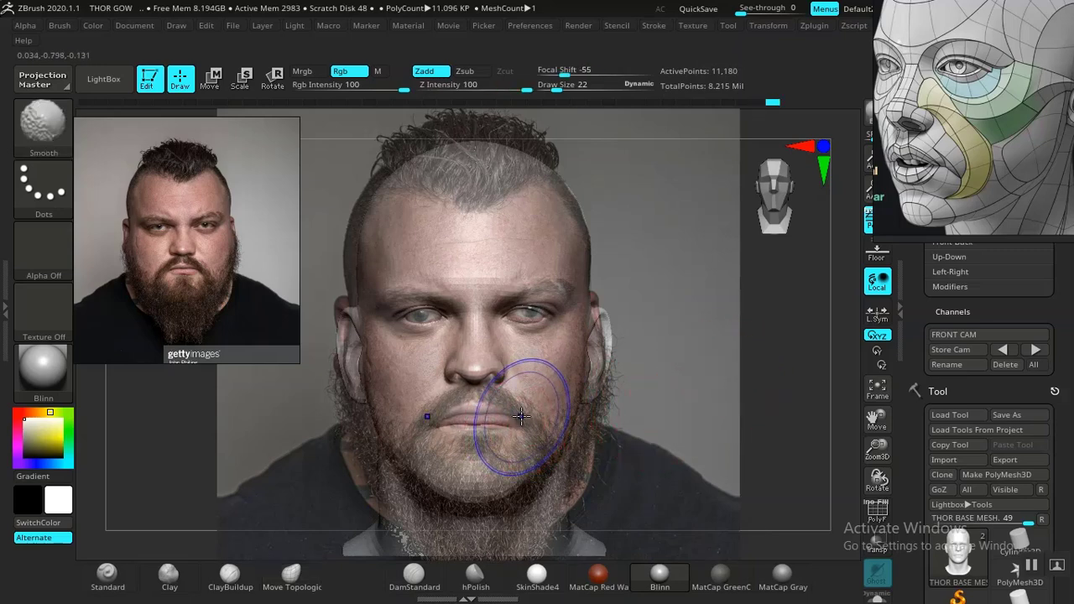
{"action": "key", "text": "shift+z"}
{"action": "key", "text": "shift+z"}
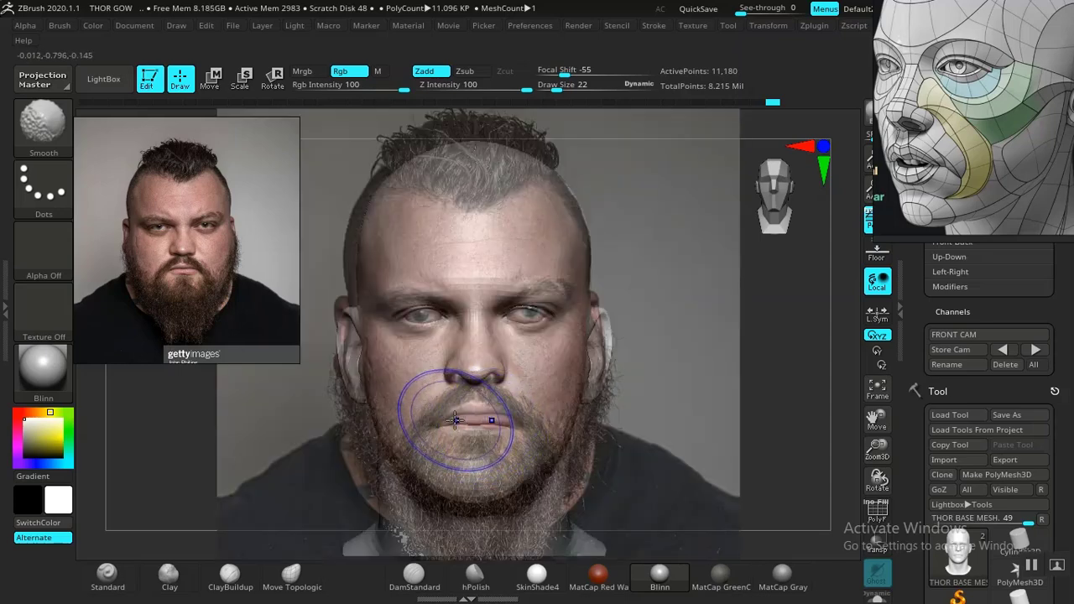
Enlarge the floating reference photo around the mouth and beard to examine the lip shape.
{"action": "scroll", "coordinate": [211, 280], "scroll_direction": "up", "scroll_amount": 6}
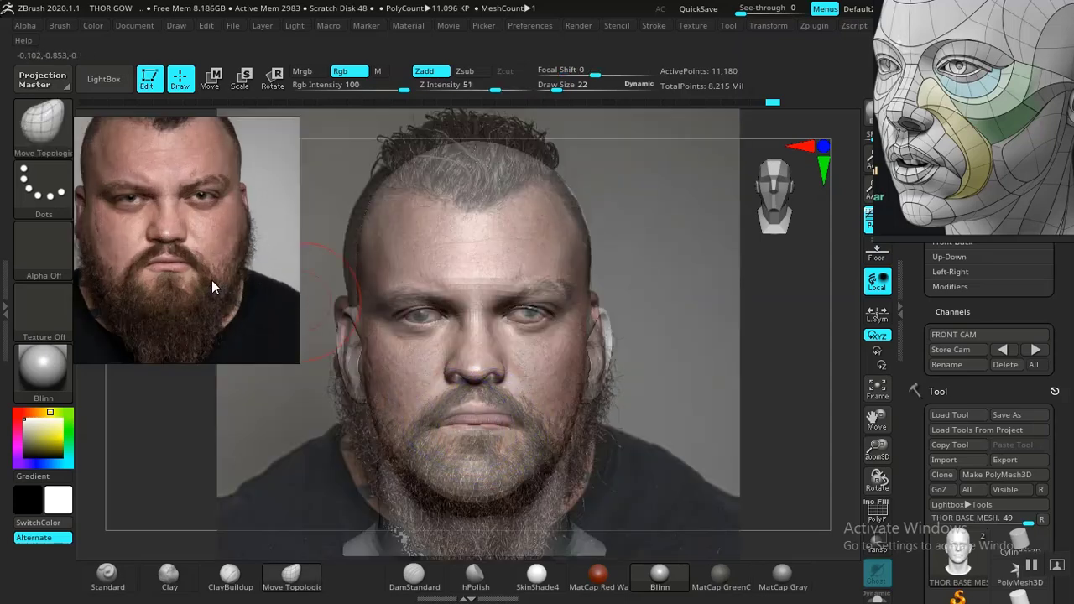
{"action": "middle_click_drag", "start_coordinate": [229, 292], "coordinate": [232, 294]}
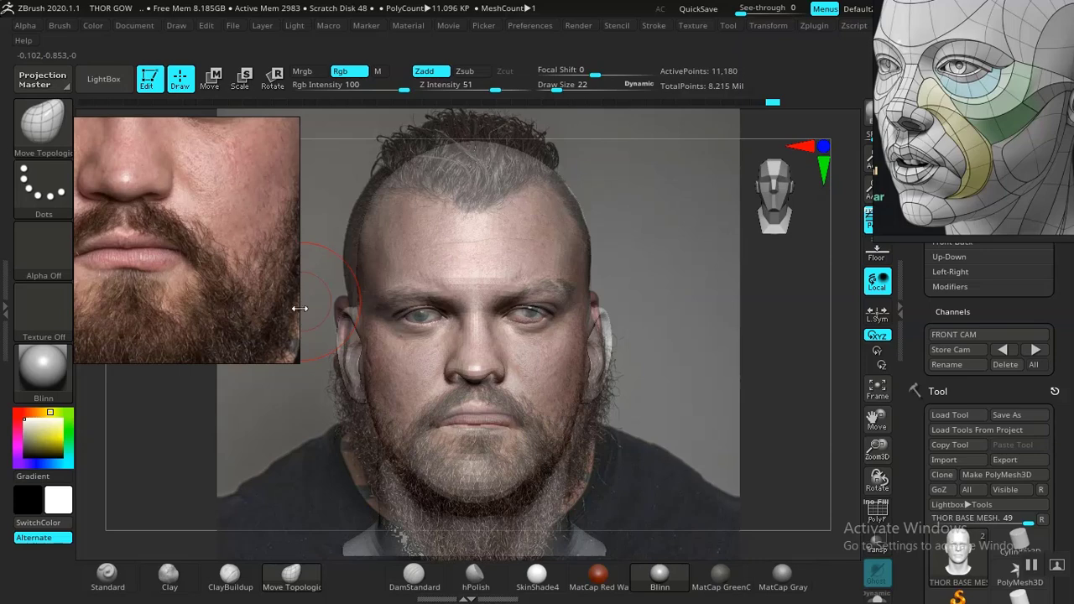
{"action": "scroll", "coordinate": [907, 381], "scroll_direction": "up", "scroll_amount": 2}
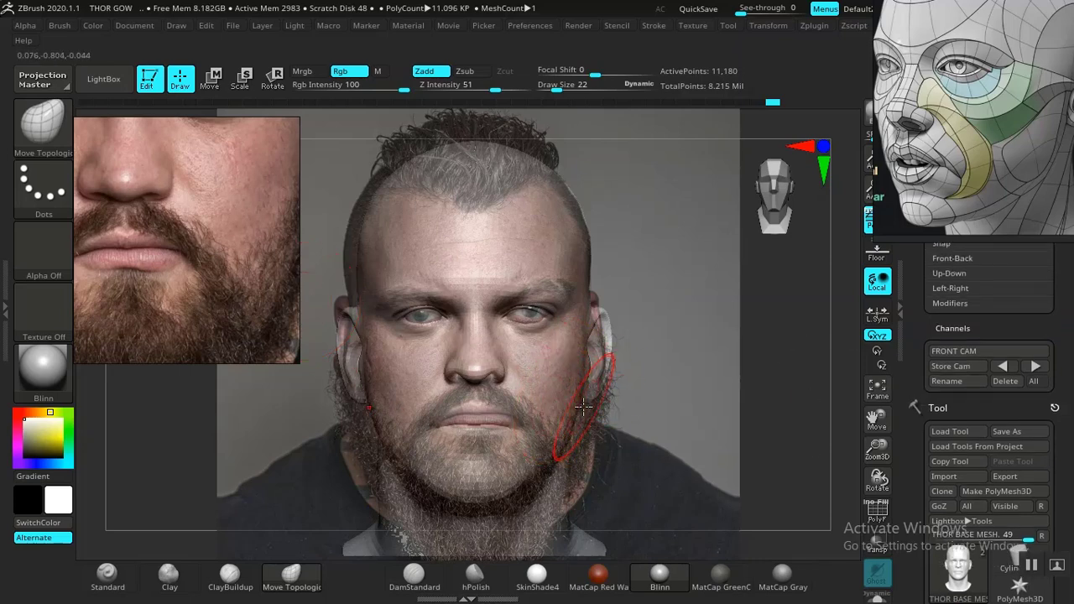
Hide the overlay, mask the head above the mouth with MaskLasso, and soften the mask's edge.
{"action": "key", "text": "shift+z"}
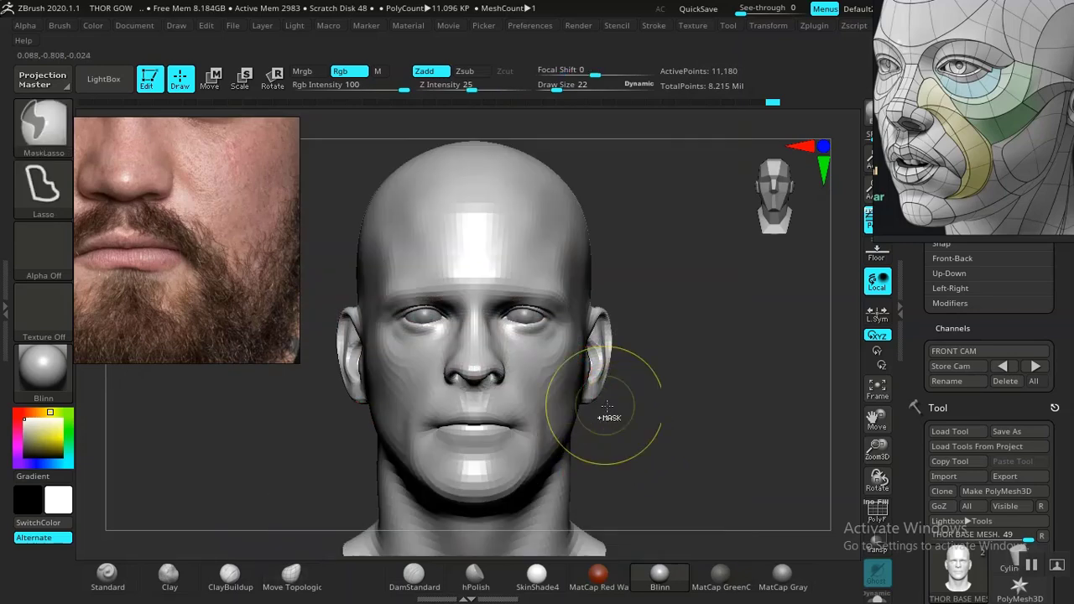
{"action": "mouse_move", "coordinate": [700, 334]}
{"action": "left_mouse_down", "text": "ctrl"}
{"action": "mouse_move", "coordinate": [637, 377]}
{"action": "mouse_move", "coordinate": [516, 402]}
{"action": "mouse_move", "coordinate": [371, 393]}
{"action": "mouse_move", "coordinate": [402, 132]}
{"action": "mouse_move", "coordinate": [684, 244]}
{"action": "left_mouse_up", "text": "ctrl"}
{"action": "left_click", "coordinate": [526, 365], "text": "ctrl"}
{"action": "left_click", "coordinate": [526, 365], "text": "ctrl"}
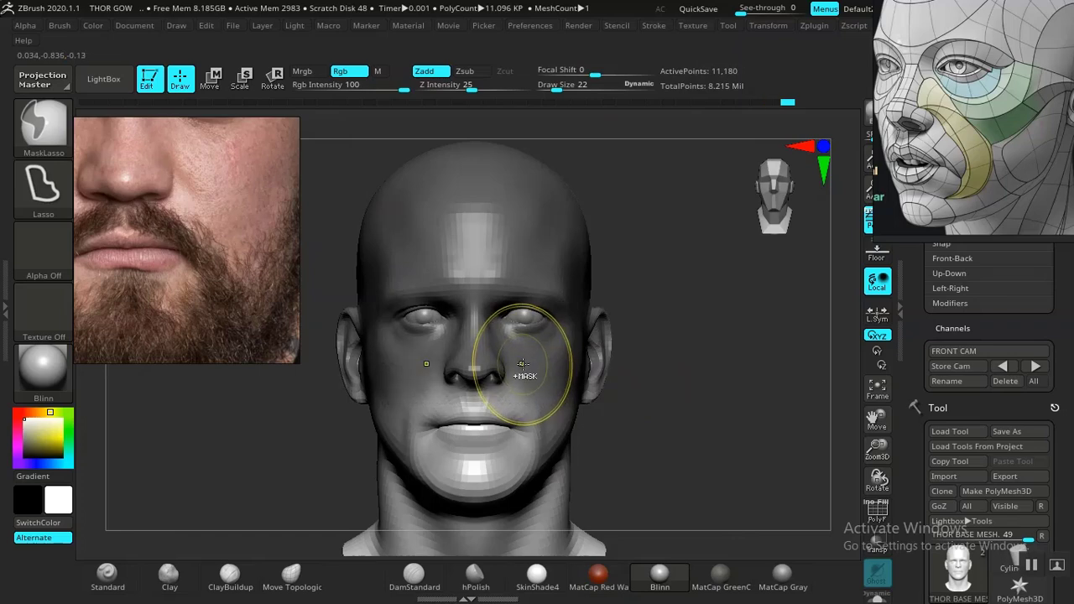
{"action": "left_click", "coordinate": [545, 361], "text": "ctrl"}
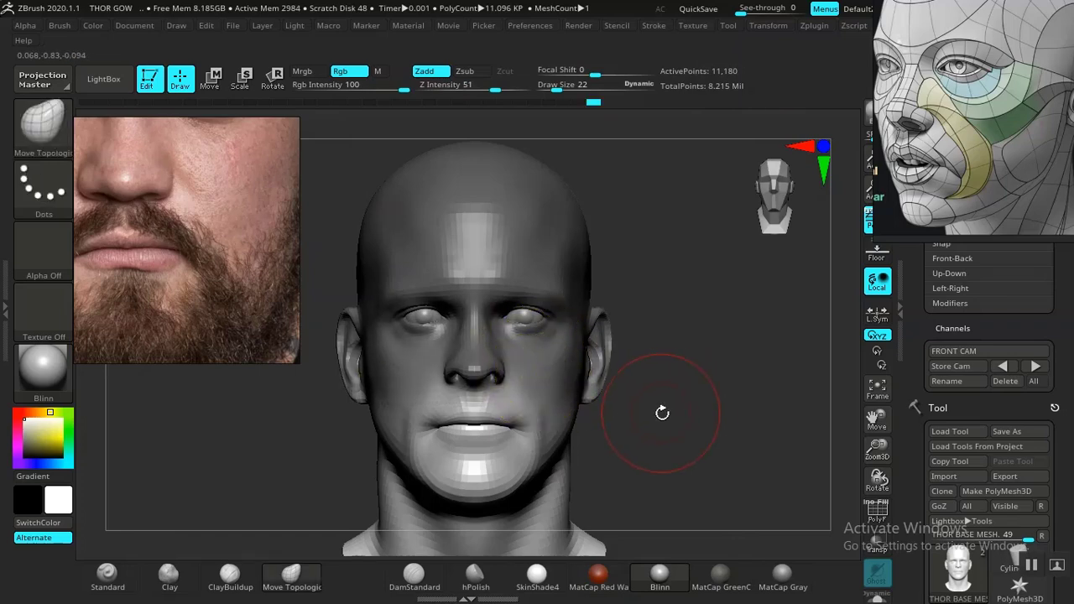
Lower the lower lip's middle slightly over the reference overlay and switch the material to MatCap Gray.
{"action": "key", "text": "shift+z"}
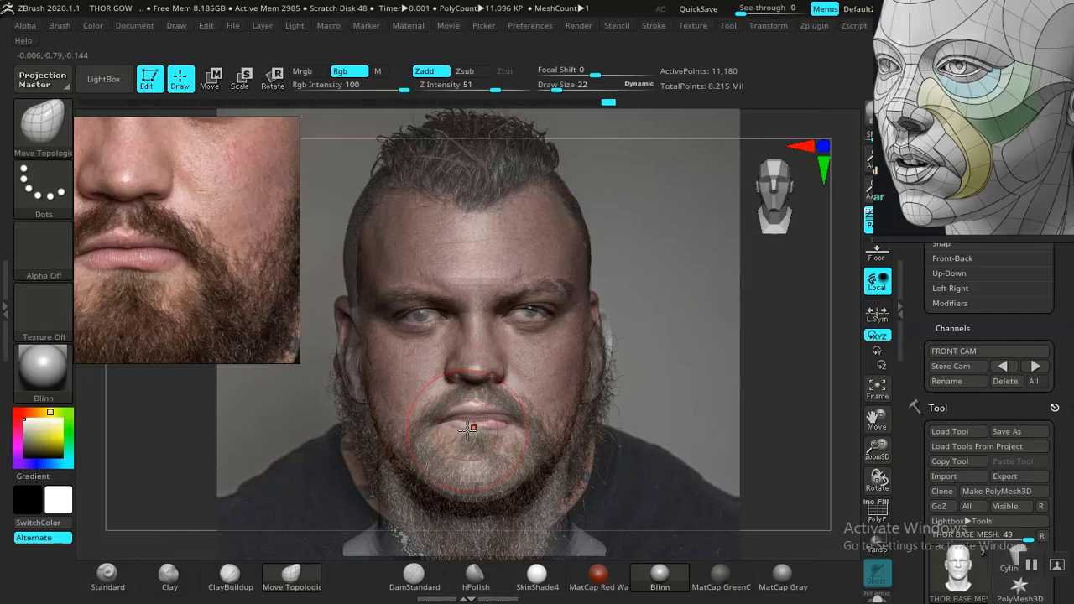
{"action": "left_click_drag", "start_coordinate": [473, 429], "coordinate": [473, 430]}
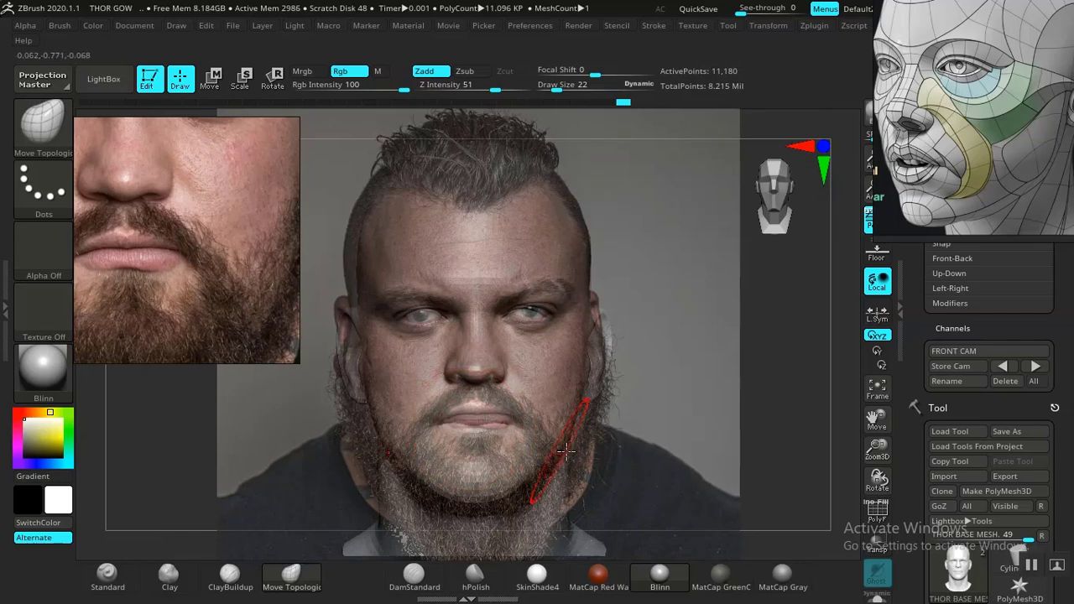
{"action": "left_click", "coordinate": [782, 575]}
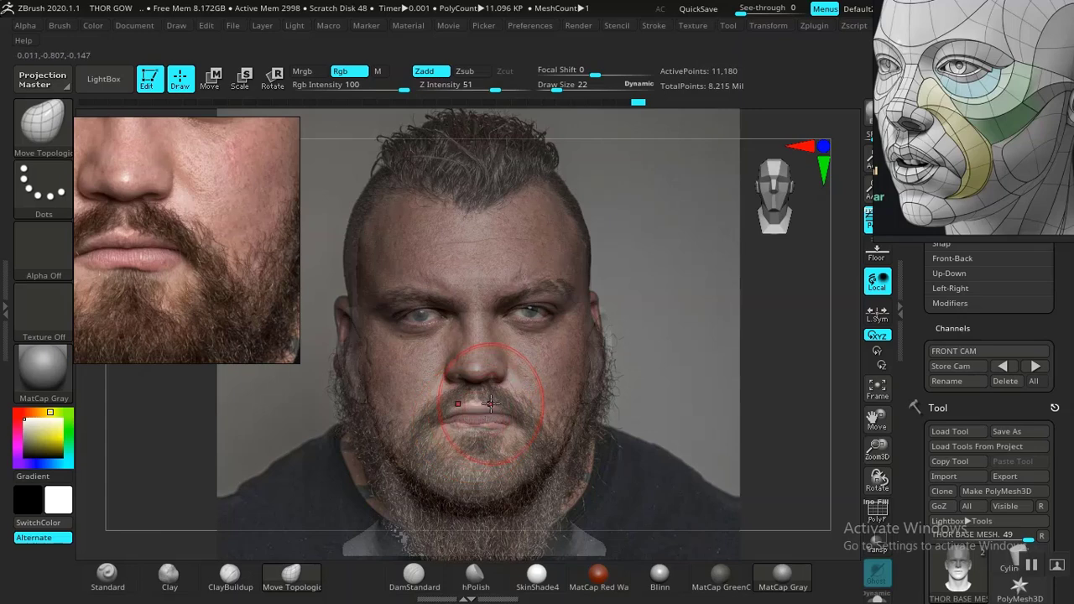
Inspect the mouth at an angle without the overlay, undo the latest lip moves, and restore the FRONT CAM view.
{"action": "key", "text": "shift+z"}
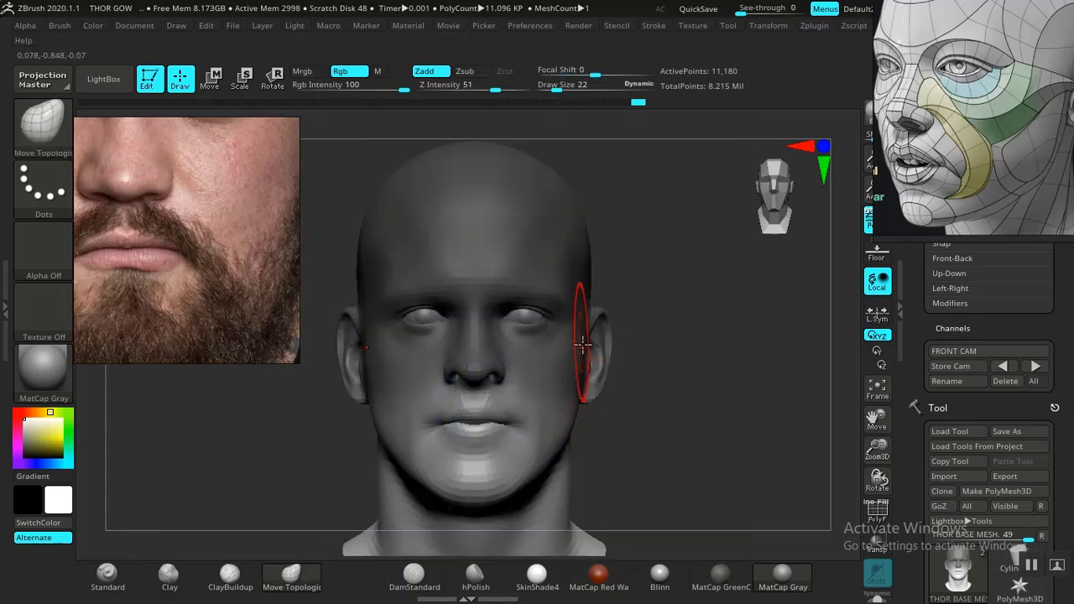
{"action": "mouse_move", "coordinate": [671, 411]}
{"action": "left_mouse_down"}
{"action": "mouse_move", "coordinate": [729, 411]}
{"action": "mouse_move", "coordinate": [679, 409]}
{"action": "mouse_move", "coordinate": [689, 420]}
{"action": "left_mouse_up"}
{"action": "key", "text": "ctrl"}
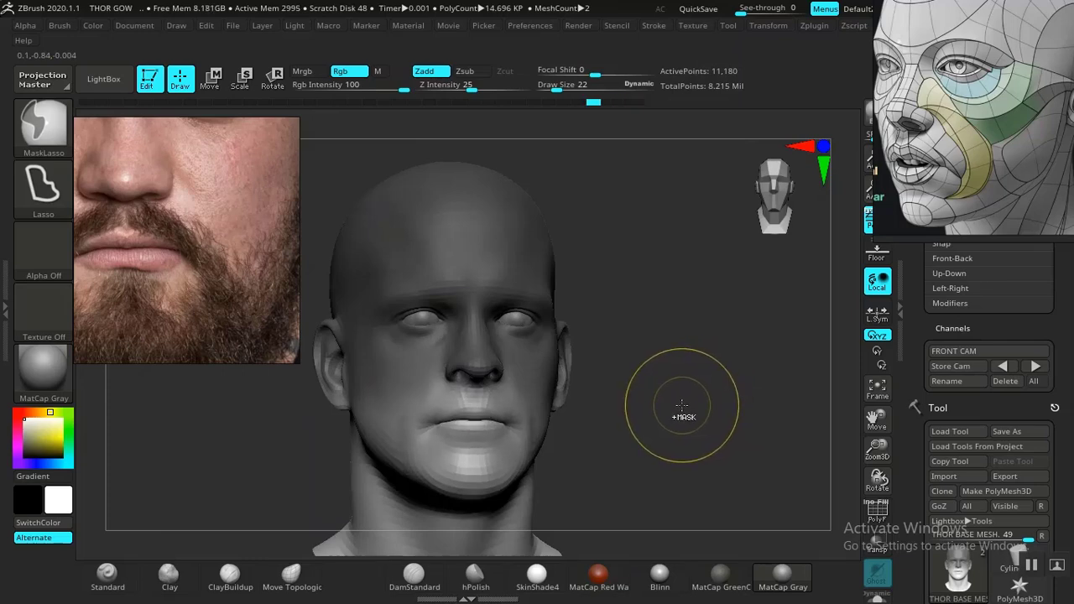
{"action": "left_click_drag", "start_coordinate": [685, 408], "coordinate": [683, 411], "text": "shift"}
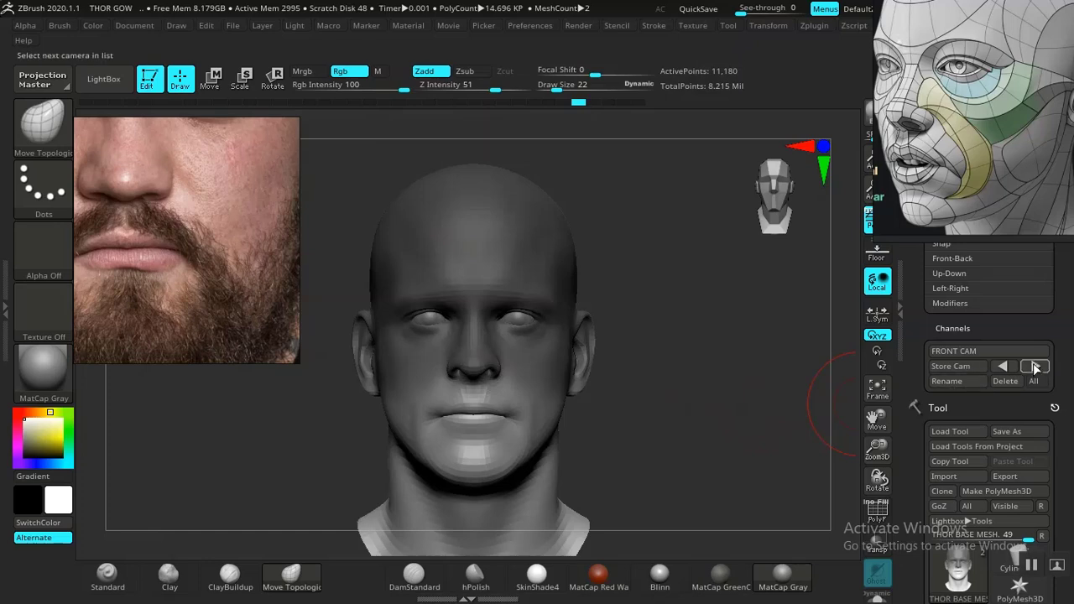
{"action": "left_click", "coordinate": [1035, 367]}
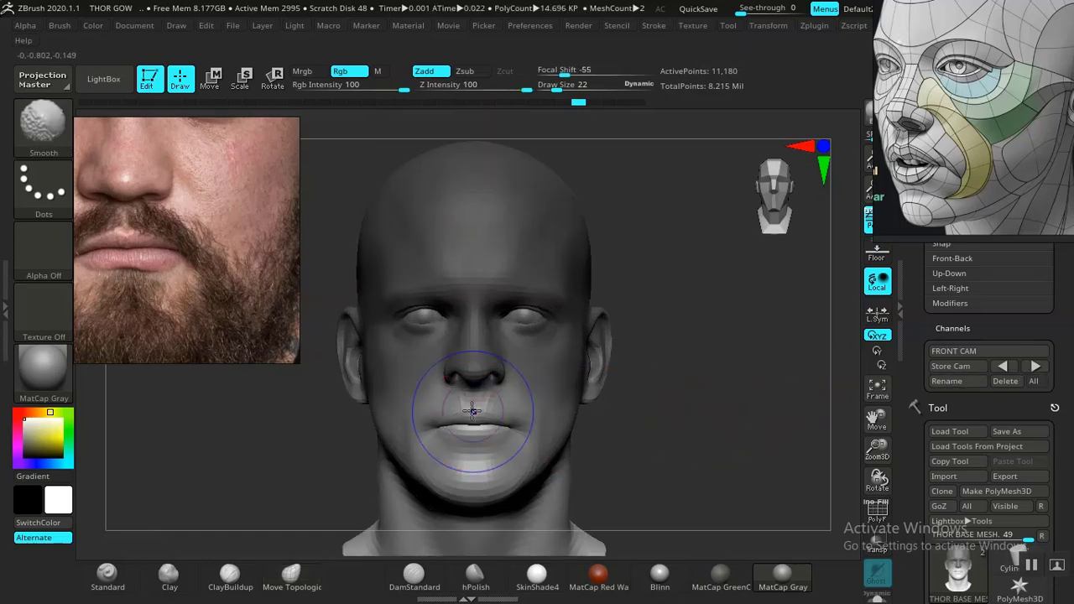
Show the reference overlay again and reframe the floating reference photo to centre the nose and mouth.
{"action": "key", "text": "shift+z"}
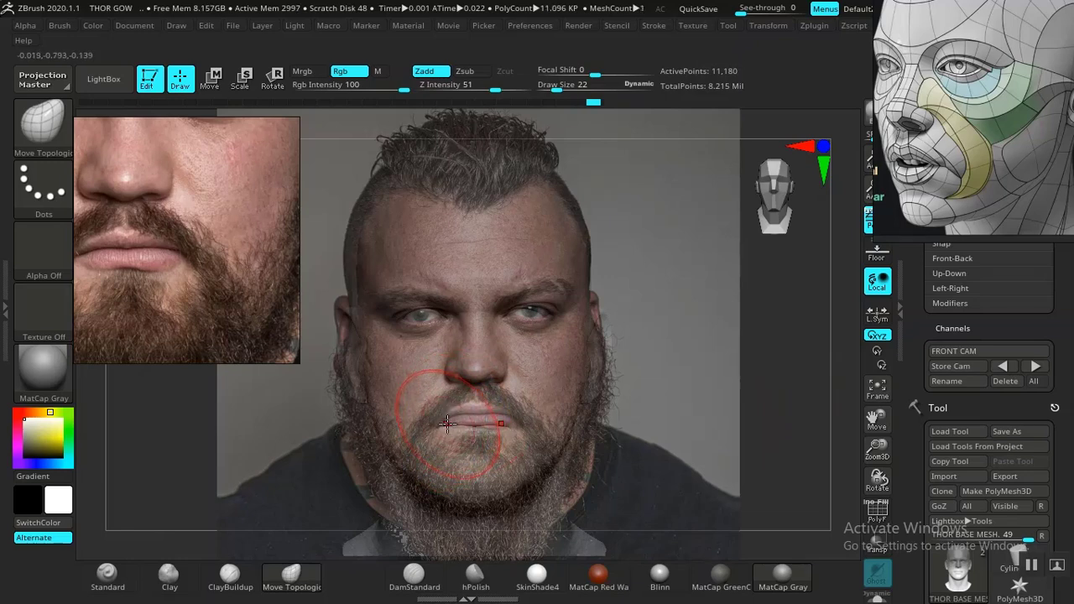
{"action": "mouse_move", "coordinate": [187, 269]}
{"action": "left_mouse_down"}
{"action": "mouse_move", "coordinate": [166, 283]}
{"action": "mouse_move", "coordinate": [195, 284]}
{"action": "left_mouse_up"}
{"action": "right_click_drag", "start_coordinate": [221, 286], "coordinate": [177, 261]}
{"action": "mouse_move", "coordinate": [172, 271]}
{"action": "middle_mouse_down"}
{"action": "mouse_move", "coordinate": [201, 308]}
{"action": "mouse_move", "coordinate": [181, 266]}
{"action": "middle_mouse_up"}
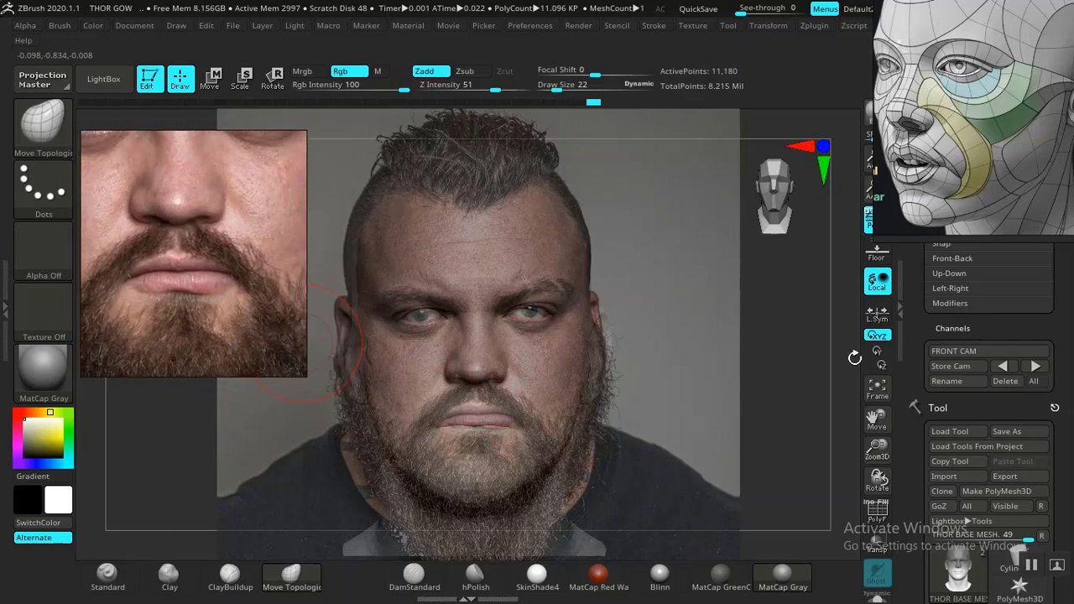
{"action": "left_click_drag", "start_coordinate": [903, 371], "coordinate": [903, 379]}
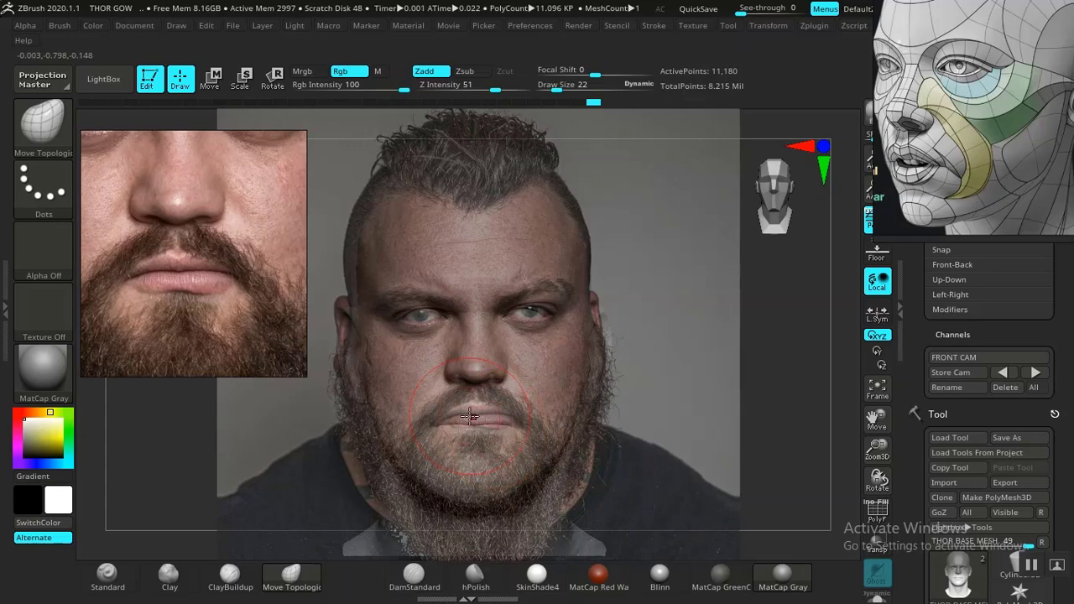
Reshape the lips over the front reference overlay with Move Topological, comparing the mouth with the overlay hidden and shown.
{"action": "mouse_move", "coordinate": [468, 417]}
{"action": "left_mouse_down"}
{"action": "mouse_move", "coordinate": [495, 425]}
{"action": "mouse_move", "coordinate": [529, 412]}
{"action": "mouse_move", "coordinate": [513, 411]}
{"action": "left_mouse_up"}
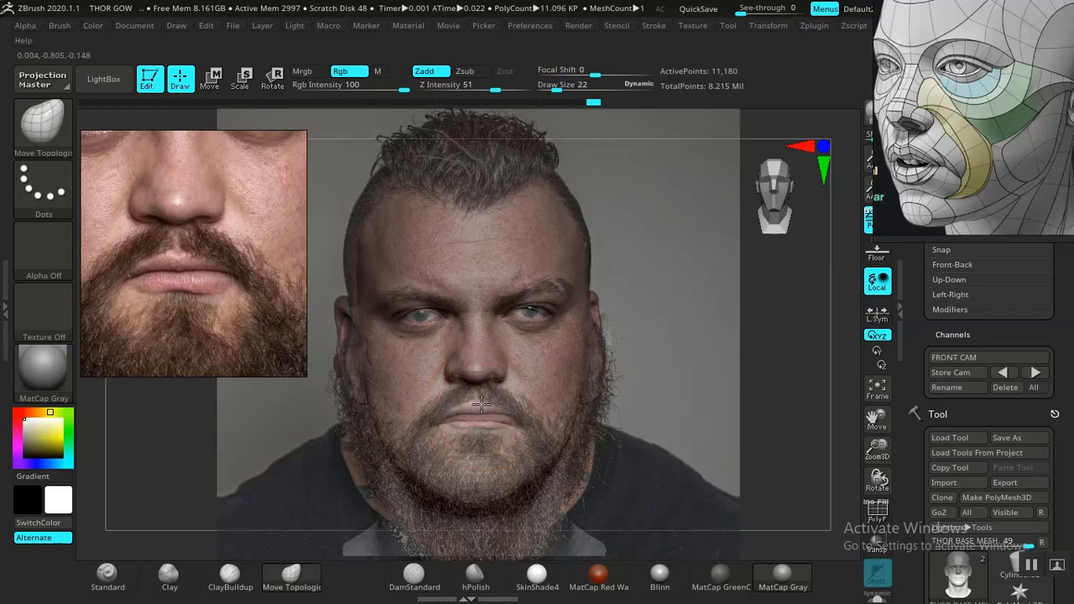
{"action": "left_click_drag", "start_coordinate": [541, 365], "coordinate": [546, 355]}
{"action": "key", "text": "shift+z"}
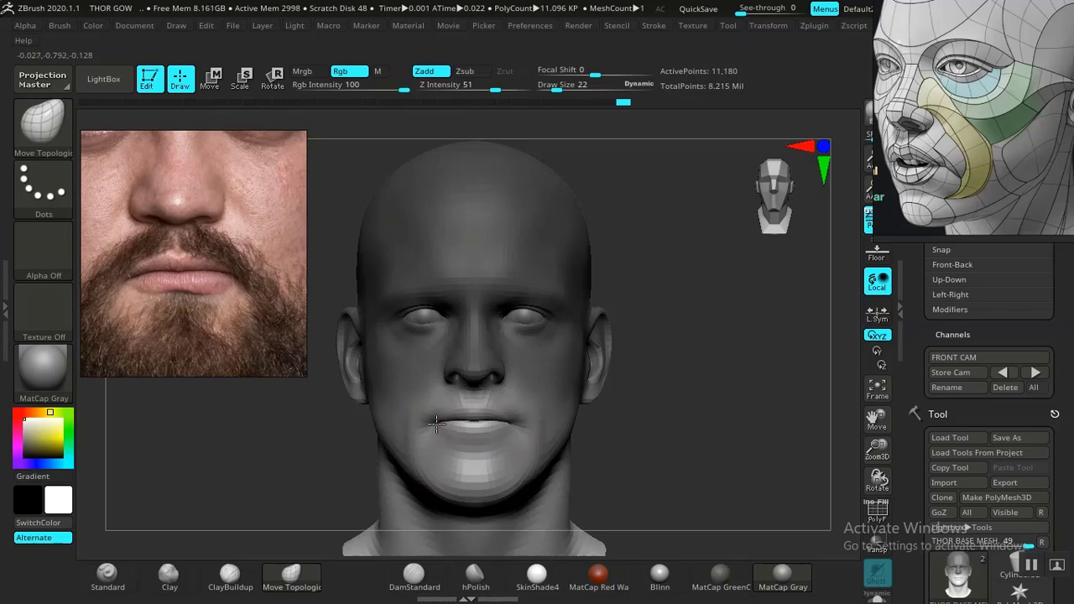
{"action": "key", "text": "shift+z"}
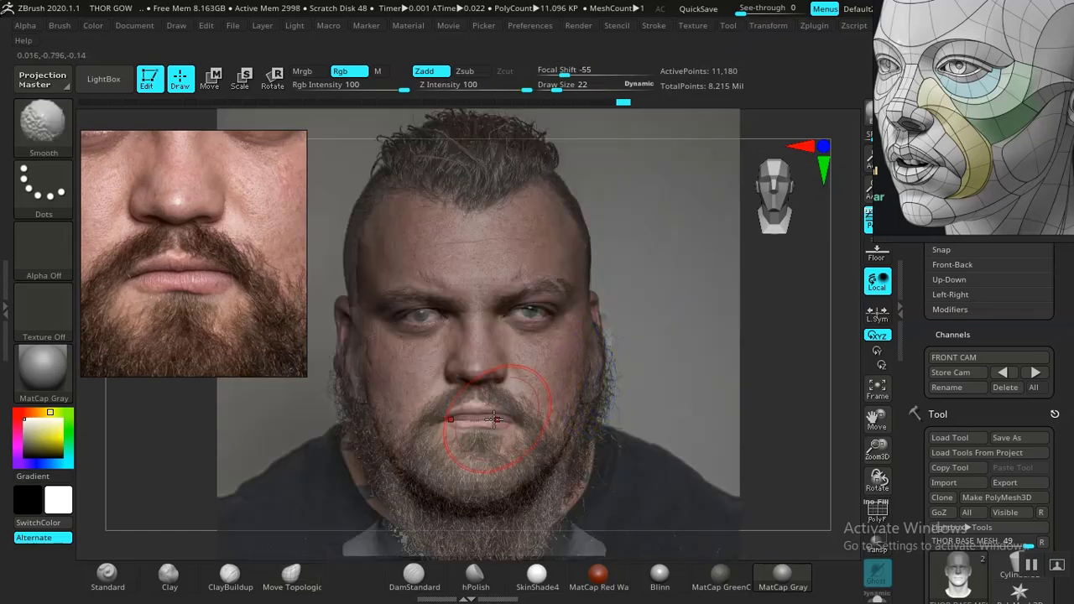
Set the draw size to 16, refine the lower lip against the overlay, and inspect the mouth at an angle without it.
{"action": "key", "text": "space"}
{"action": "left_click_drag", "start_coordinate": [516, 369], "coordinate": [512, 369]}
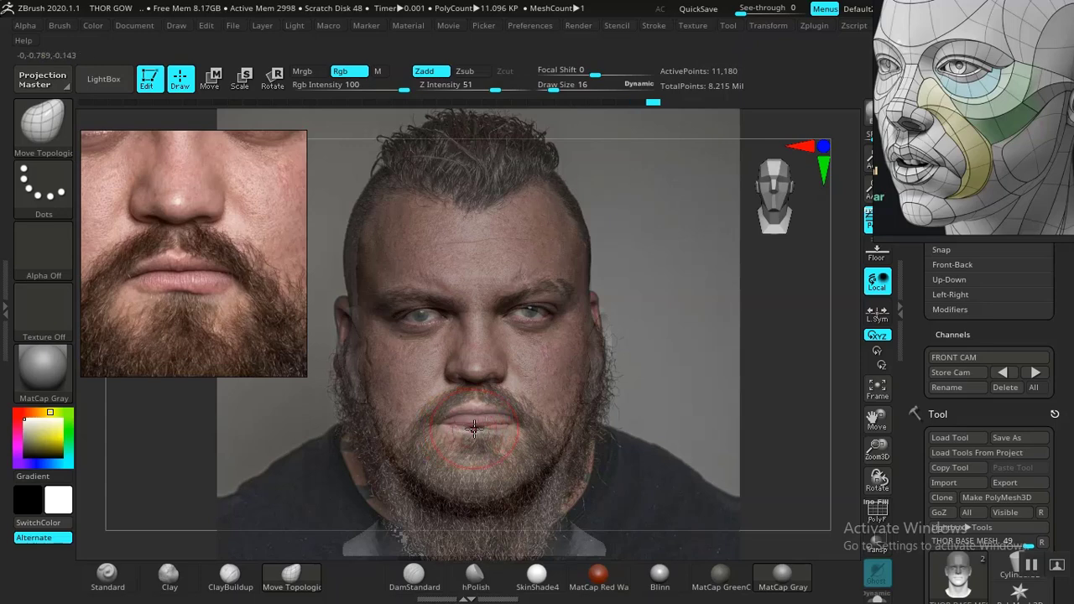
{"action": "key", "text": "shift+z"}
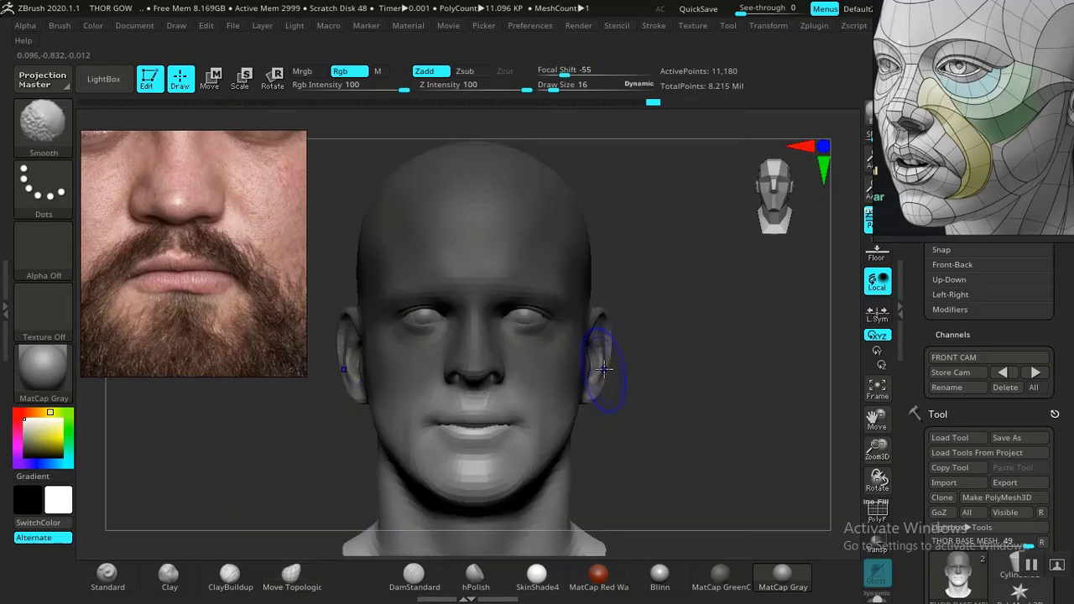
{"action": "mouse_move", "coordinate": [703, 446]}
{"action": "left_mouse_down"}
{"action": "mouse_move", "coordinate": [708, 437]}
{"action": "mouse_move", "coordinate": [792, 451]}
{"action": "mouse_move", "coordinate": [825, 420]}
{"action": "left_mouse_up"}
{"action": "key", "text": "ctrl"}
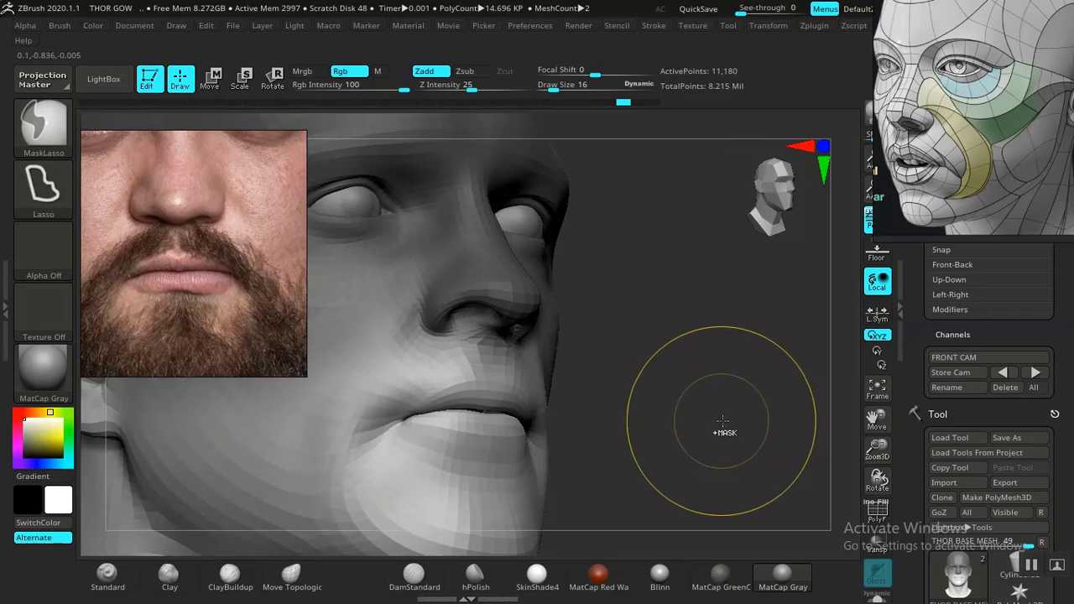
{"action": "left_click_drag", "start_coordinate": [736, 418], "coordinate": [667, 400], "text": "alt"}
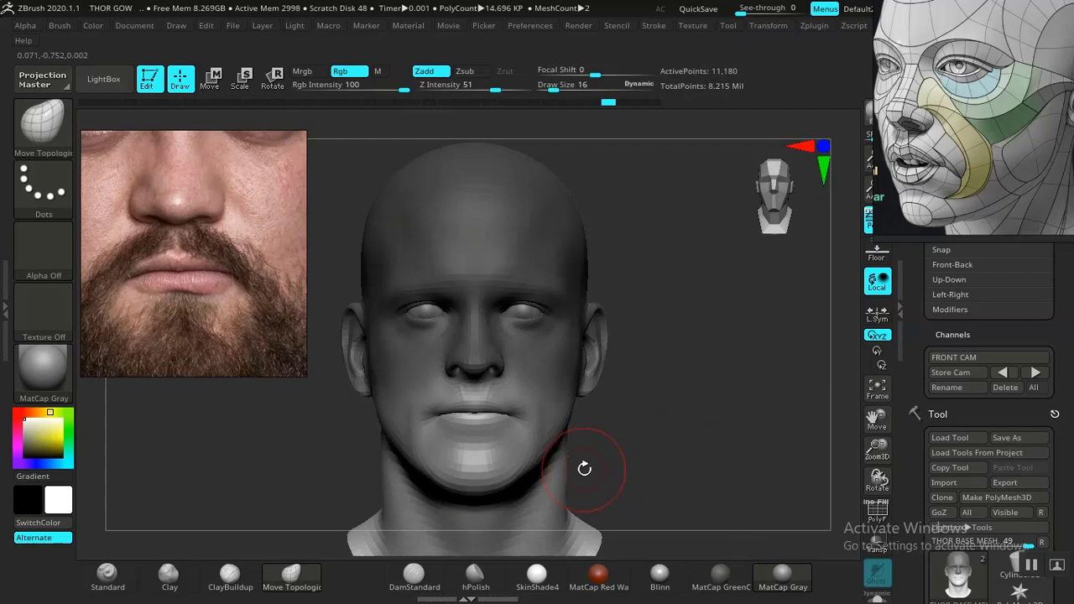
Adjust the lower lip against the reference overlay with the Move brush, hide the overlay, and clear the mask.
{"action": "key", "text": "b"}
{"action": "key", "text": "m"}
{"action": "key", "text": "v"}
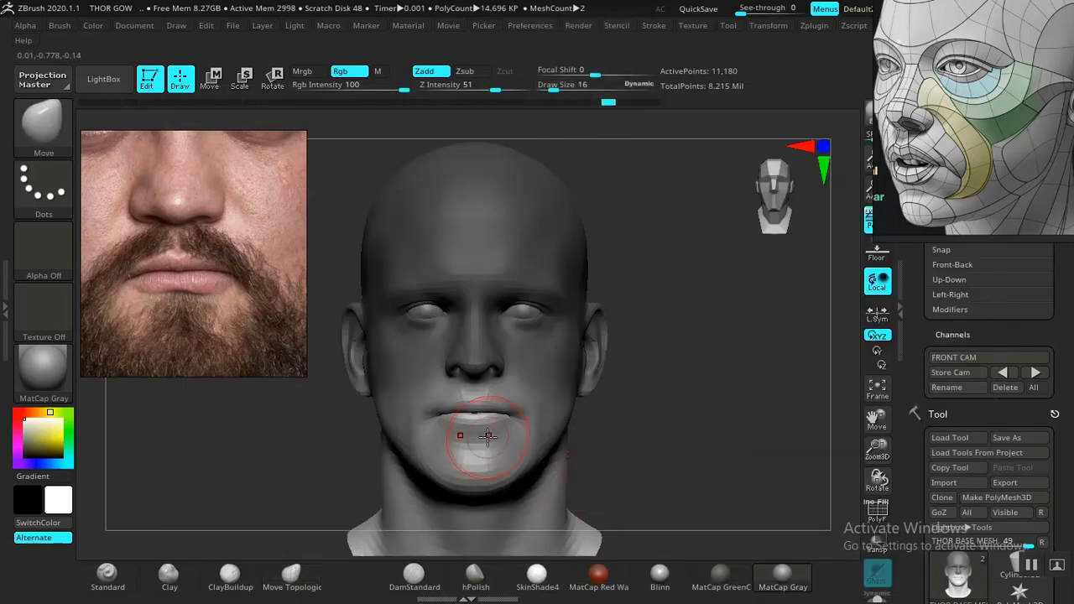
{"action": "key", "text": "shift+z"}
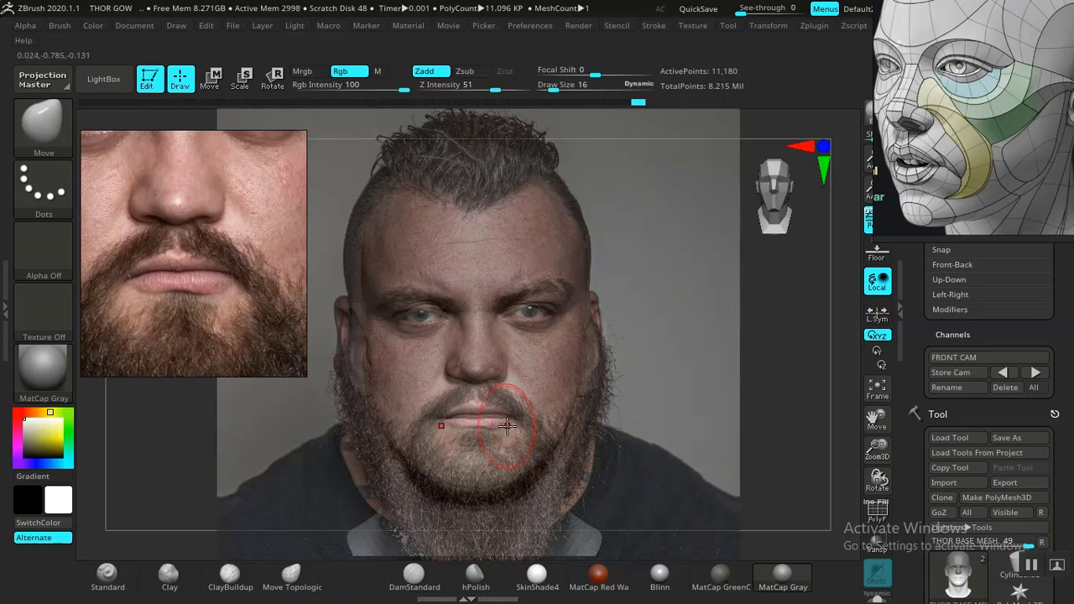
{"action": "key", "text": "shift+z"}
{"action": "key", "text": "shift+z"}
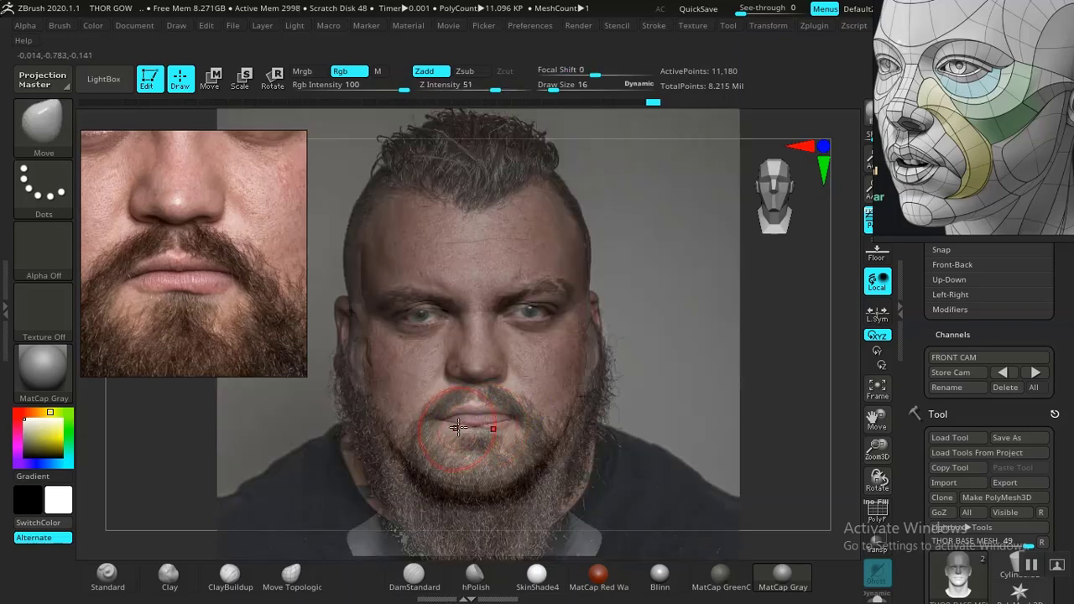
{"action": "key", "text": "shift+z"}
{"action": "key", "text": "ctrl"}
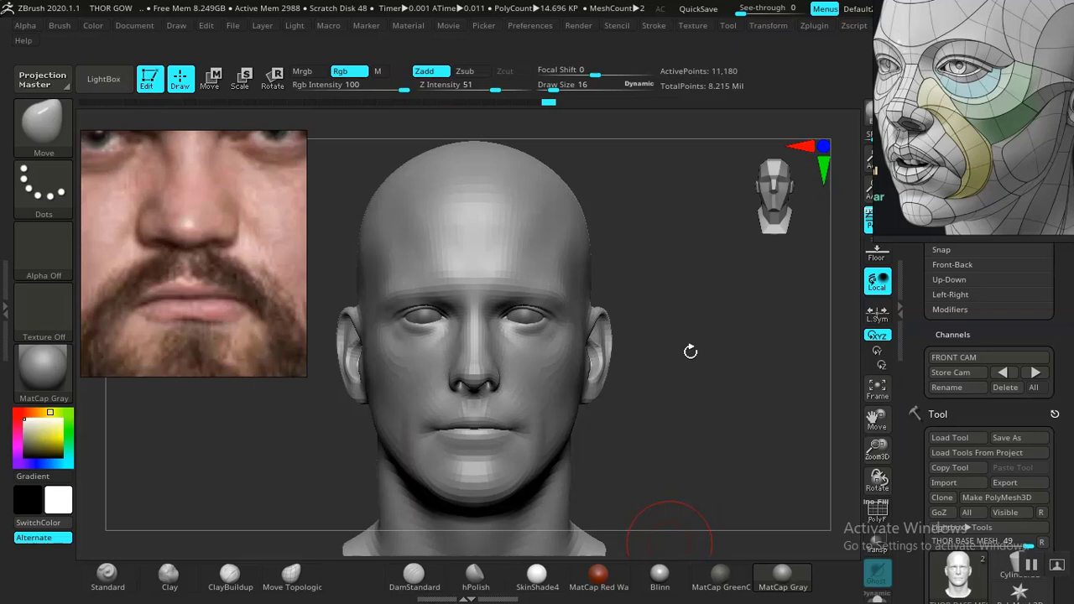
Set the Move brush's draw size to 22 and adjust the mouth corner from an angled side view.
{"action": "left_click_drag", "start_coordinate": [691, 351], "coordinate": [713, 369]}
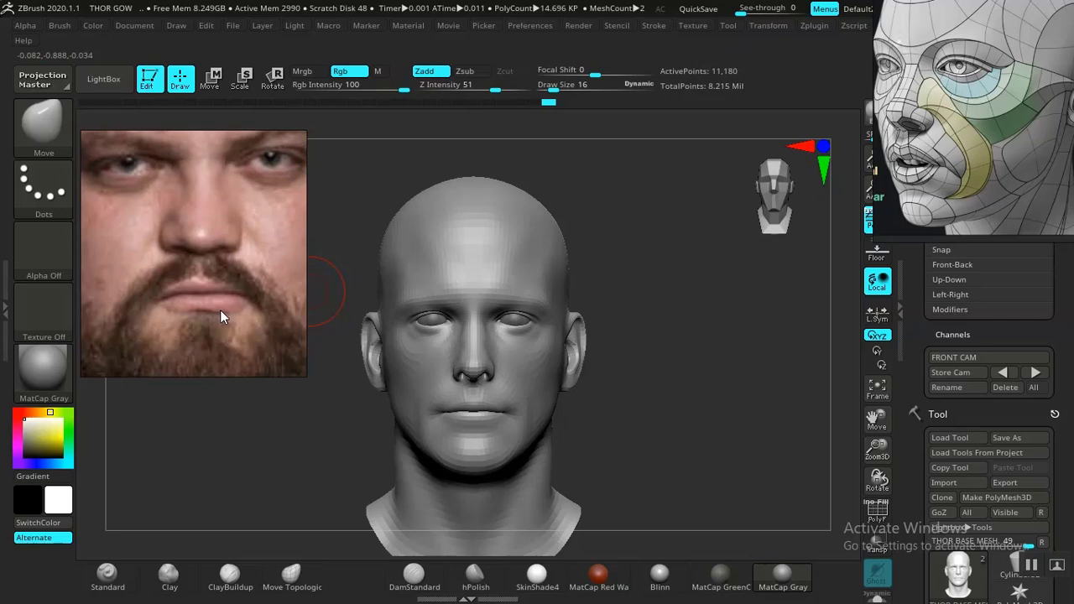
{"action": "left_click_drag", "start_coordinate": [644, 422], "coordinate": [684, 419]}
{"action": "mouse_move", "coordinate": [617, 412]}
{"action": "left_mouse_down", "text": "alt"}
{"action": "mouse_move", "coordinate": [611, 394]}
{"action": "mouse_move", "coordinate": [649, 462]}
{"action": "mouse_move", "coordinate": [640, 408]}
{"action": "mouse_move", "coordinate": [628, 412]}
{"action": "mouse_move", "coordinate": [678, 424]}
{"action": "mouse_move", "coordinate": [691, 408]}
{"action": "mouse_move", "coordinate": [707, 425]}
{"action": "mouse_move", "coordinate": [685, 412]}
{"action": "mouse_move", "coordinate": [728, 411]}
{"action": "mouse_move", "coordinate": [558, 401]}
{"action": "left_mouse_up", "text": "alt"}
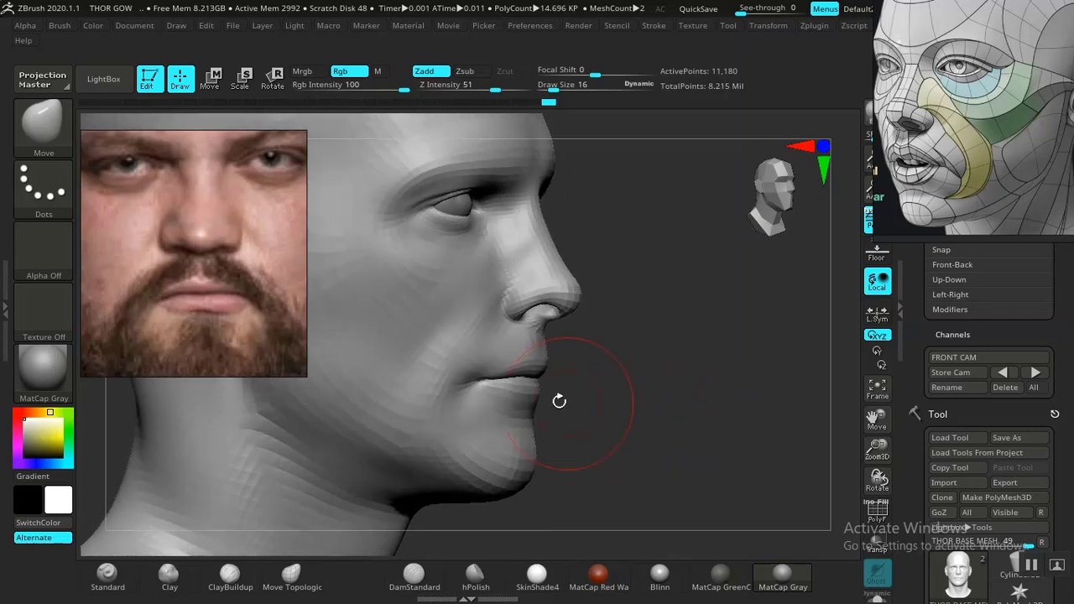
{"action": "key", "text": "space"}
{"action": "left_click", "coordinate": [440, 370]}
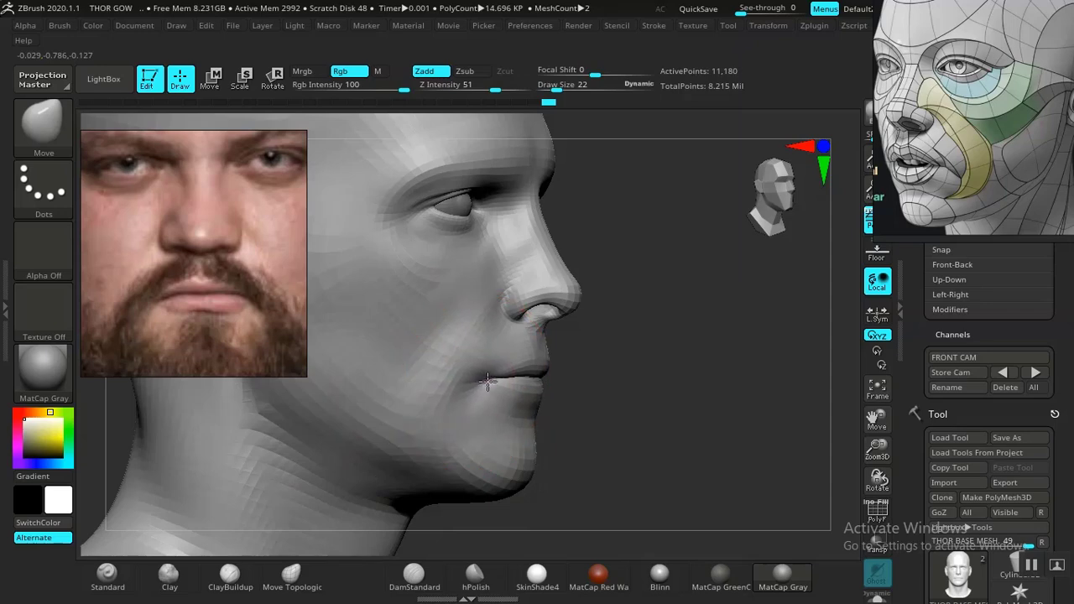
Nudge the mouth corners into shape from above the face and check the lips in profile.
{"action": "left_click_drag", "start_coordinate": [679, 408], "coordinate": [560, 395]}
{"action": "left_click_drag", "start_coordinate": [369, 461], "coordinate": [796, 570]}
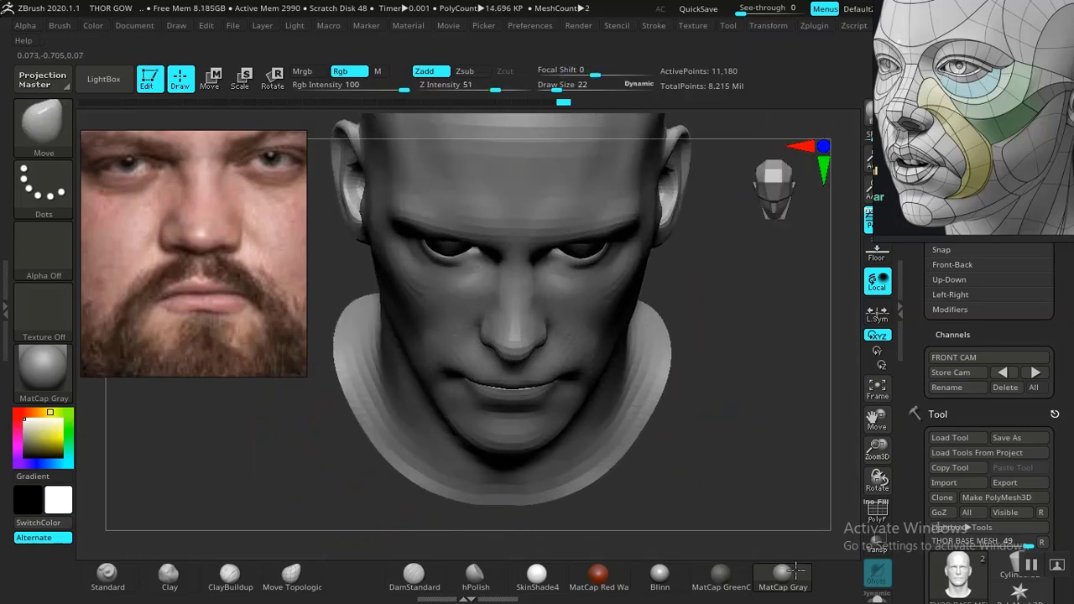
{"action": "left_click_drag", "start_coordinate": [745, 218], "coordinate": [755, 545], "text": "alt"}
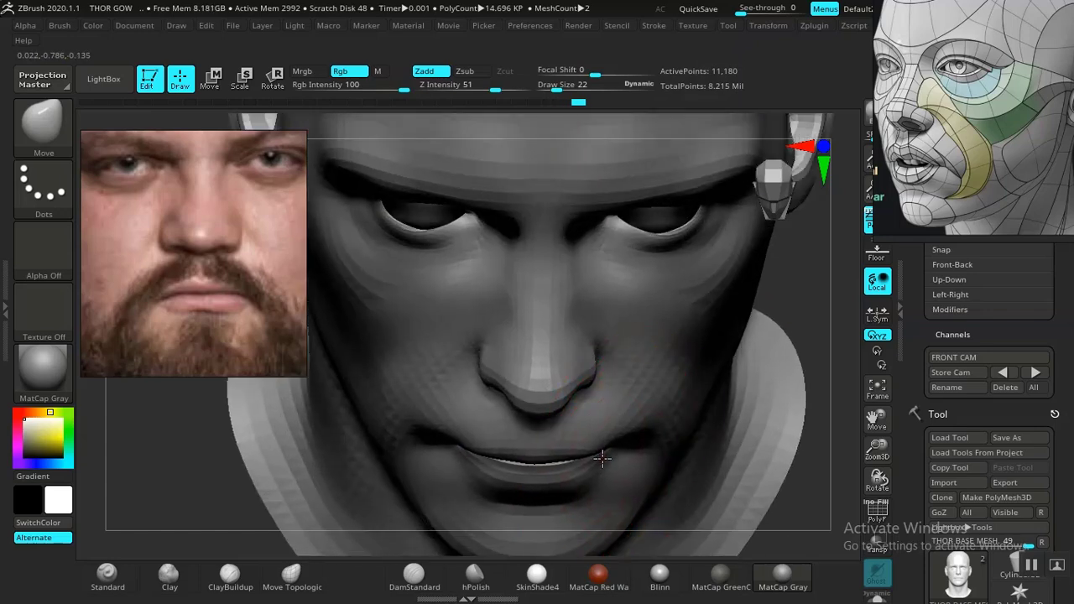
{"action": "left_click_drag", "start_coordinate": [599, 459], "coordinate": [596, 457]}
{"action": "left_click_drag", "start_coordinate": [834, 457], "coordinate": [734, 340], "text": "alt"}
{"action": "mouse_move", "coordinate": [730, 417]}
{"action": "left_mouse_down"}
{"action": "mouse_move", "coordinate": [722, 344]}
{"action": "mouse_move", "coordinate": [678, 354]}
{"action": "mouse_move", "coordinate": [731, 511]}
{"action": "mouse_move", "coordinate": [731, 410]}
{"action": "mouse_move", "coordinate": [743, 411]}
{"action": "left_mouse_up"}
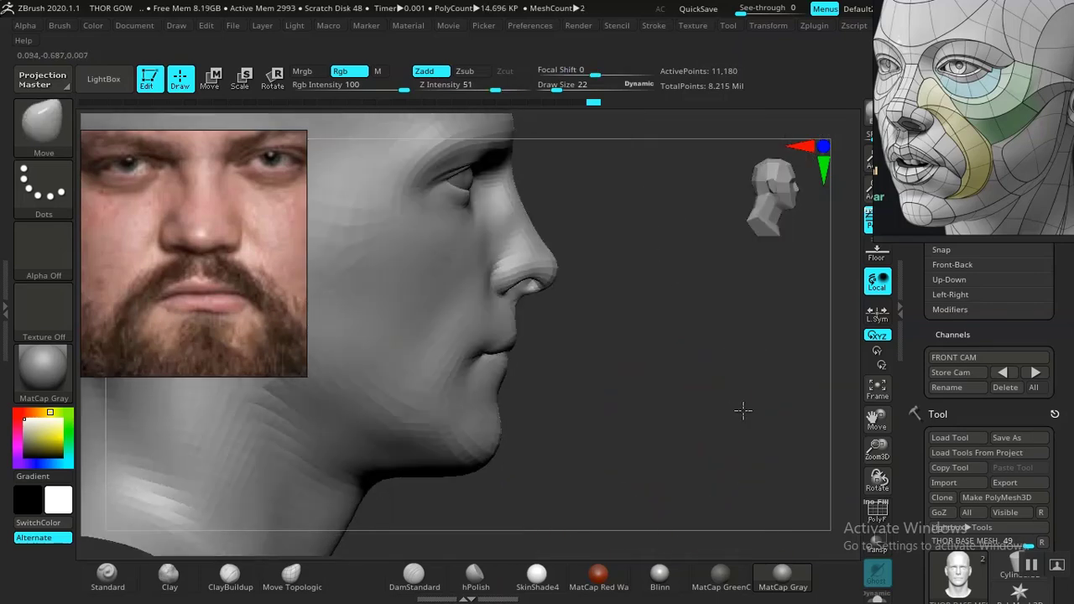
Set the draw size to 10 and refine the lip line near the mouth corner, checking it from below.
{"action": "mouse_move", "coordinate": [644, 404]}
{"action": "left_mouse_down", "text": "alt"}
{"action": "mouse_move", "coordinate": [666, 443]}
{"action": "mouse_move", "coordinate": [630, 380]}
{"action": "left_mouse_up", "text": "alt"}
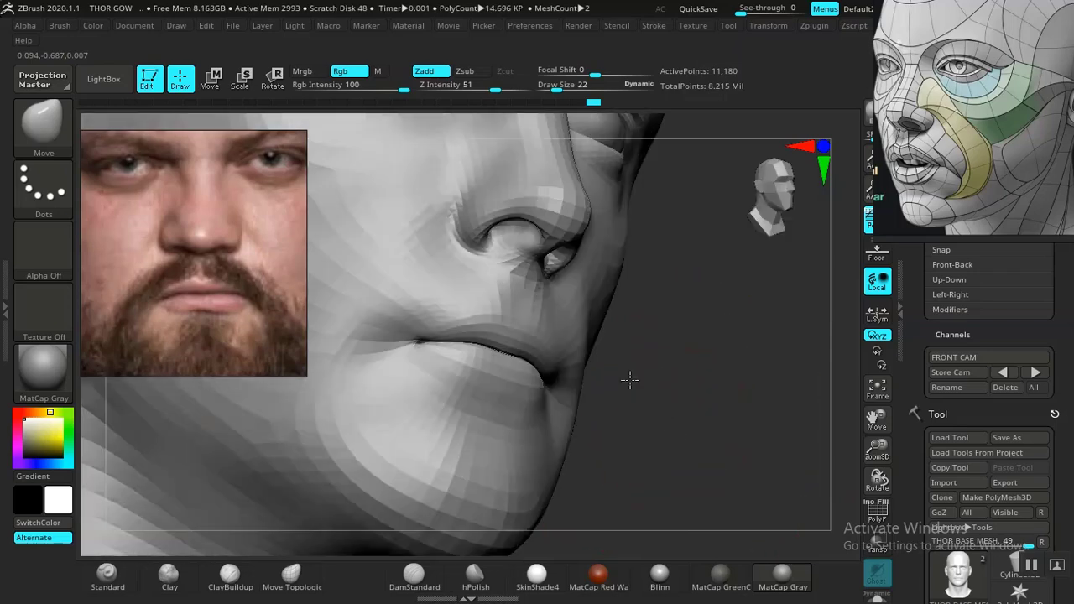
{"action": "key", "text": "space"}
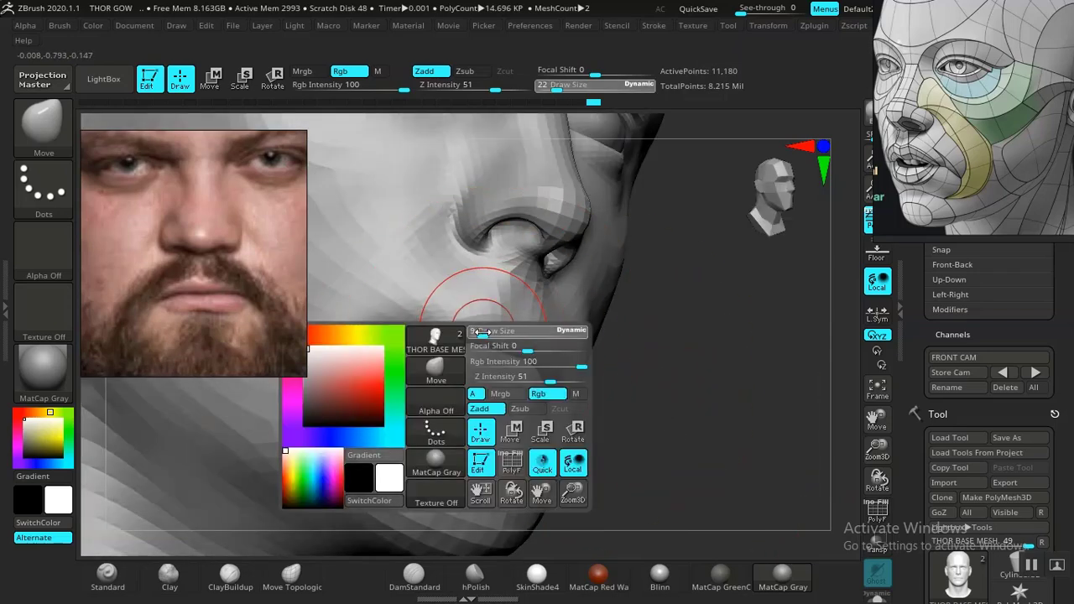
{"action": "left_click_drag", "start_coordinate": [483, 331], "coordinate": [479, 331]}
{"action": "mouse_move", "coordinate": [657, 413]}
{"action": "left_mouse_down"}
{"action": "mouse_move", "coordinate": [678, 403]}
{"action": "mouse_move", "coordinate": [694, 341]}
{"action": "mouse_move", "coordinate": [708, 336]}
{"action": "left_mouse_up"}
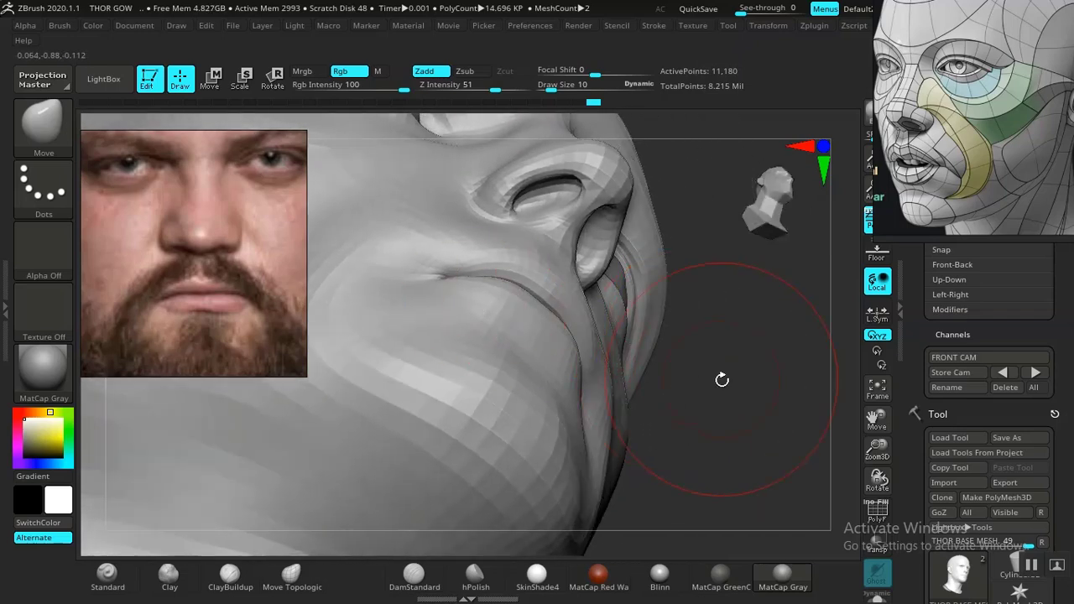
{"action": "left_click_drag", "start_coordinate": [722, 378], "coordinate": [731, 422]}
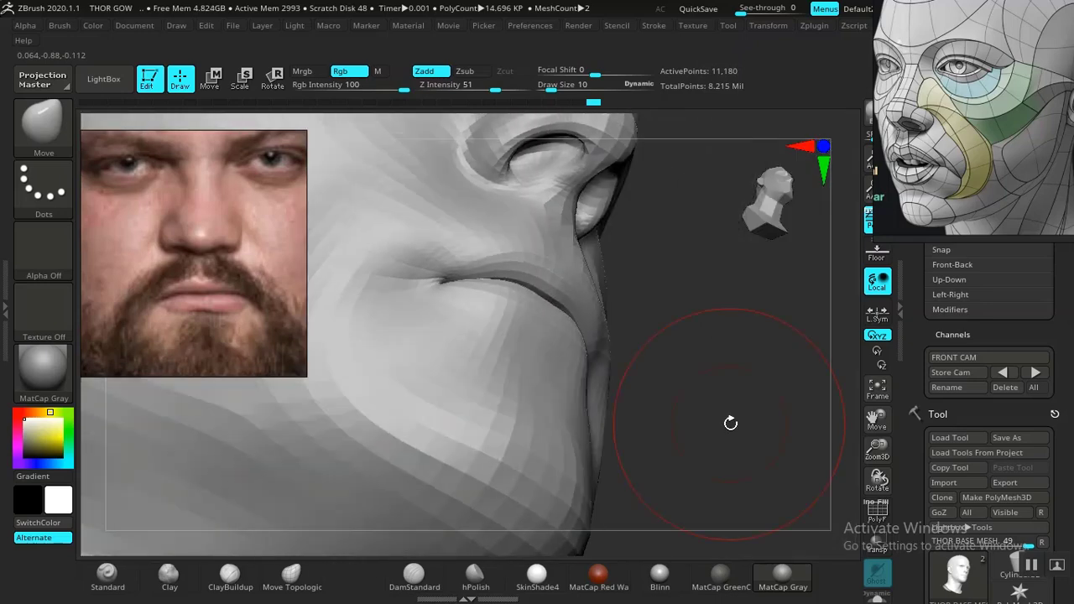
Build up the skin around the mouth corner with the Clay brush.
{"action": "left_click", "coordinate": [168, 577]}
{"action": "left_click_drag", "start_coordinate": [422, 283], "coordinate": [404, 276]}
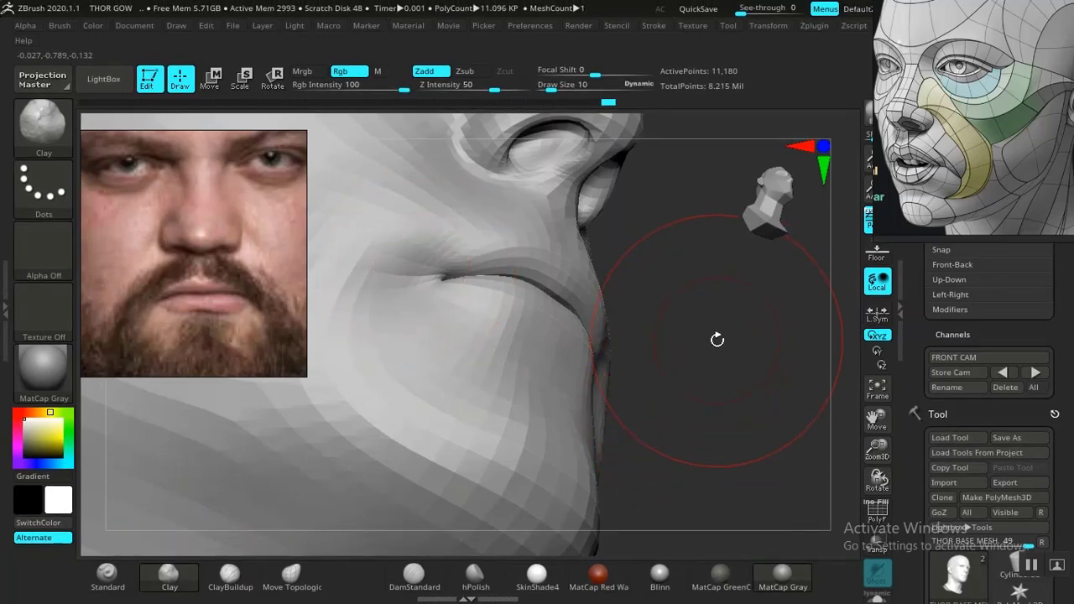
{"action": "left_click_drag", "start_coordinate": [719, 379], "coordinate": [683, 371]}
{"action": "mouse_move", "coordinate": [411, 262]}
{"action": "left_mouse_down"}
{"action": "mouse_move", "coordinate": [372, 304]}
{"action": "mouse_move", "coordinate": [366, 293]}
{"action": "mouse_move", "coordinate": [383, 285]}
{"action": "left_mouse_up"}
{"action": "key", "text": "shift"}
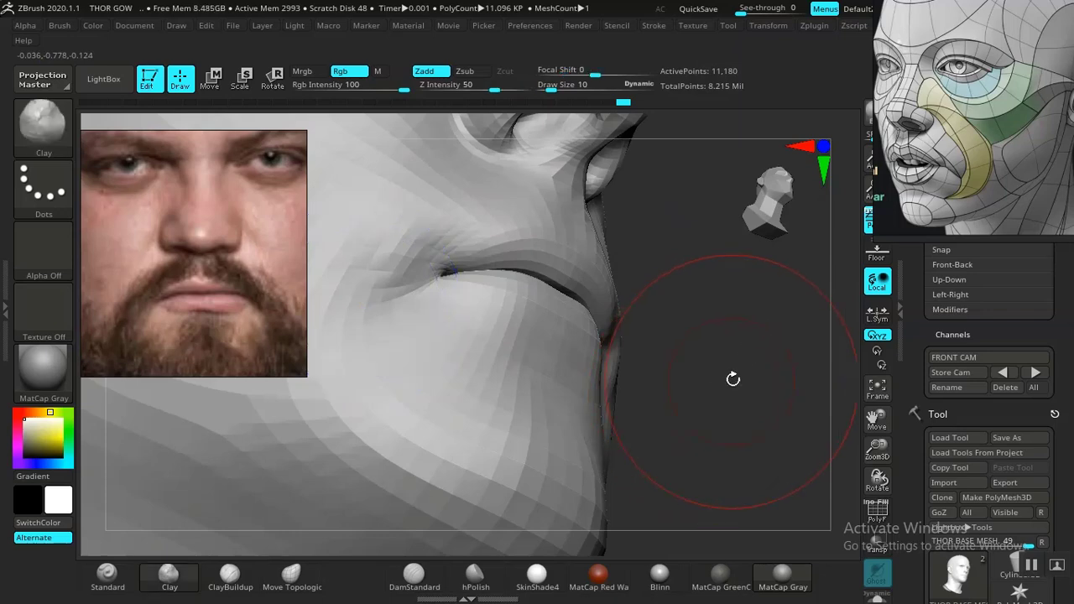
Undo the last stroke, reduce the draw size to 5, and smooth the area beside the mouth corner.
{"action": "key", "text": "ctrl+z"}
{"action": "key", "text": "space"}
{"action": "key", "text": "shift"}
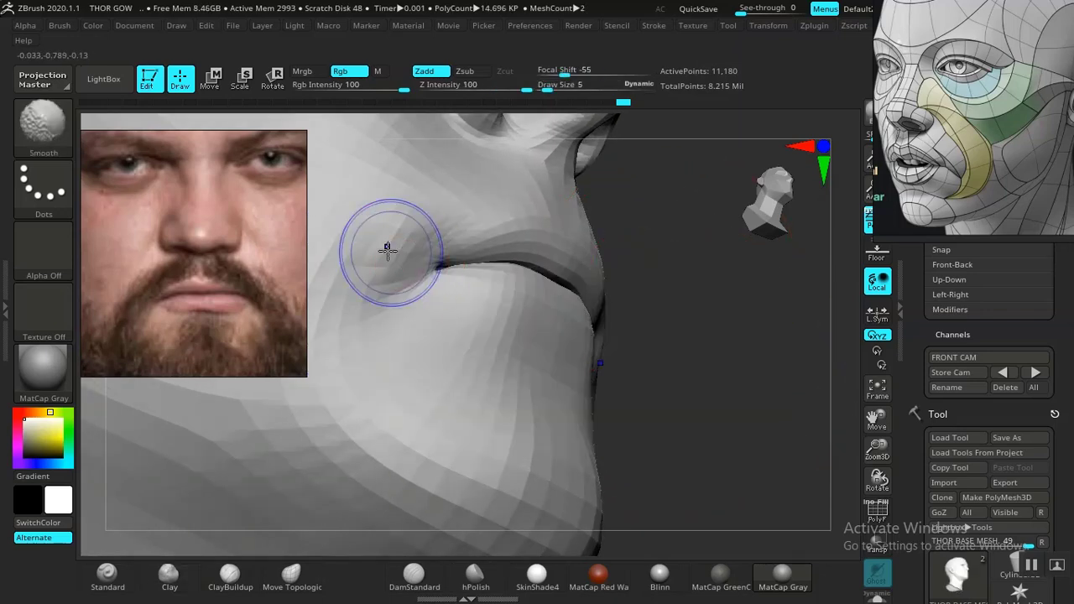
{"action": "left_click_drag", "start_coordinate": [369, 257], "coordinate": [394, 250], "text": "shift"}
Set the draw size to 13 and reshape the lips from below the face with the Move brush.
{"action": "mouse_move", "coordinate": [746, 388]}
{"action": "left_mouse_down", "text": "alt"}
{"action": "mouse_move", "coordinate": [644, 354]}
{"action": "mouse_move", "coordinate": [657, 344]}
{"action": "mouse_move", "coordinate": [695, 394]}
{"action": "left_mouse_up", "text": "alt"}
{"action": "key", "text": "ctrl"}
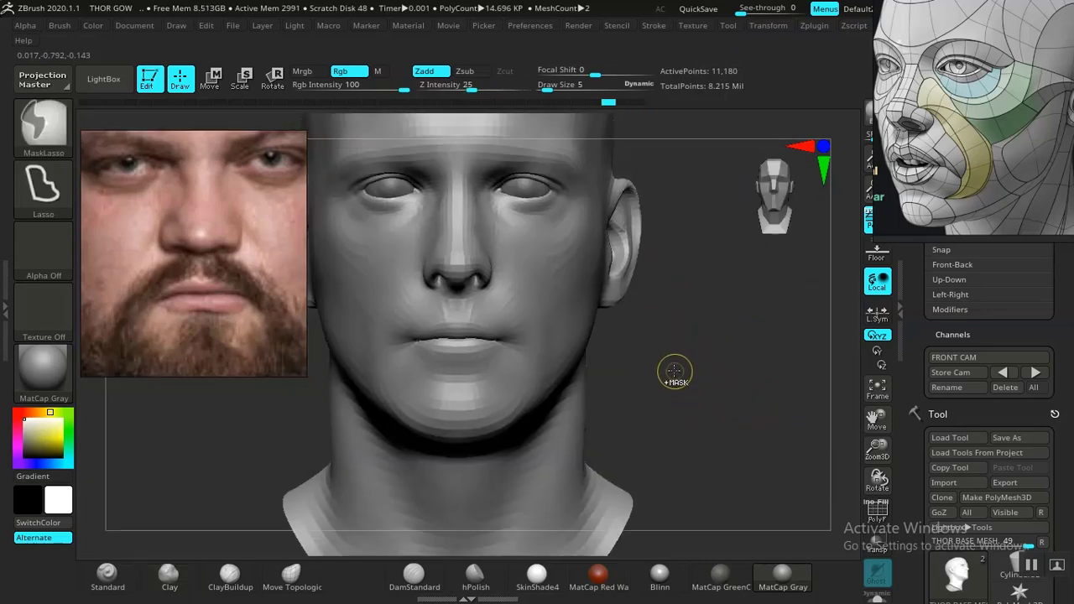
{"action": "mouse_move", "coordinate": [669, 367]}
{"action": "left_mouse_down"}
{"action": "mouse_move", "coordinate": [691, 347]}
{"action": "mouse_move", "coordinate": [688, 395]}
{"action": "mouse_move", "coordinate": [663, 346]}
{"action": "left_mouse_up"}
{"action": "key", "text": "space"}
{"action": "left_click_drag", "start_coordinate": [550, 322], "coordinate": [568, 320]}
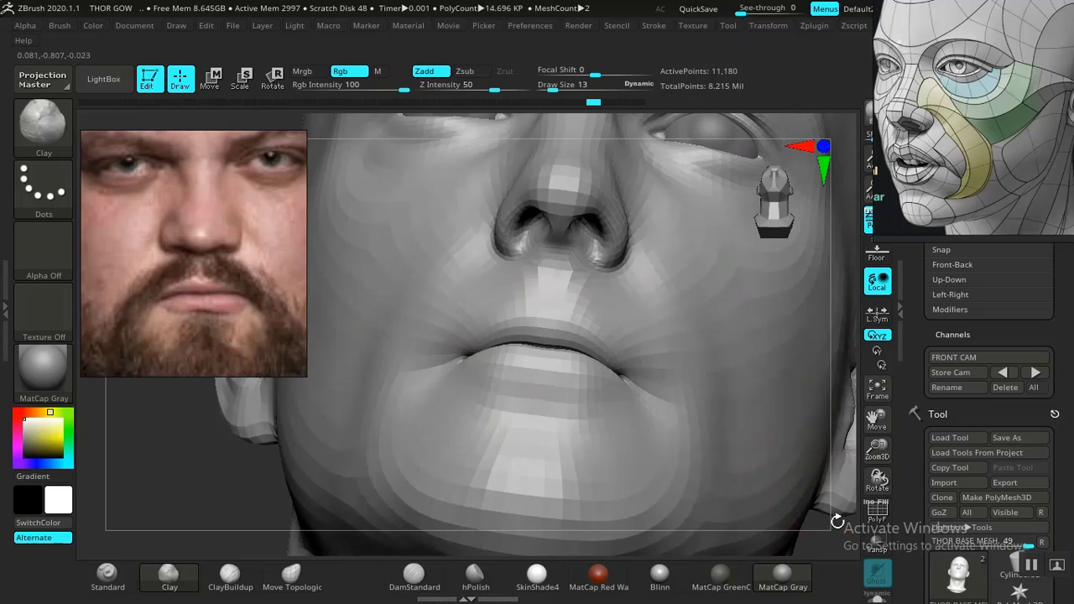
{"action": "left_click_drag", "start_coordinate": [836, 521], "coordinate": [796, 431]}
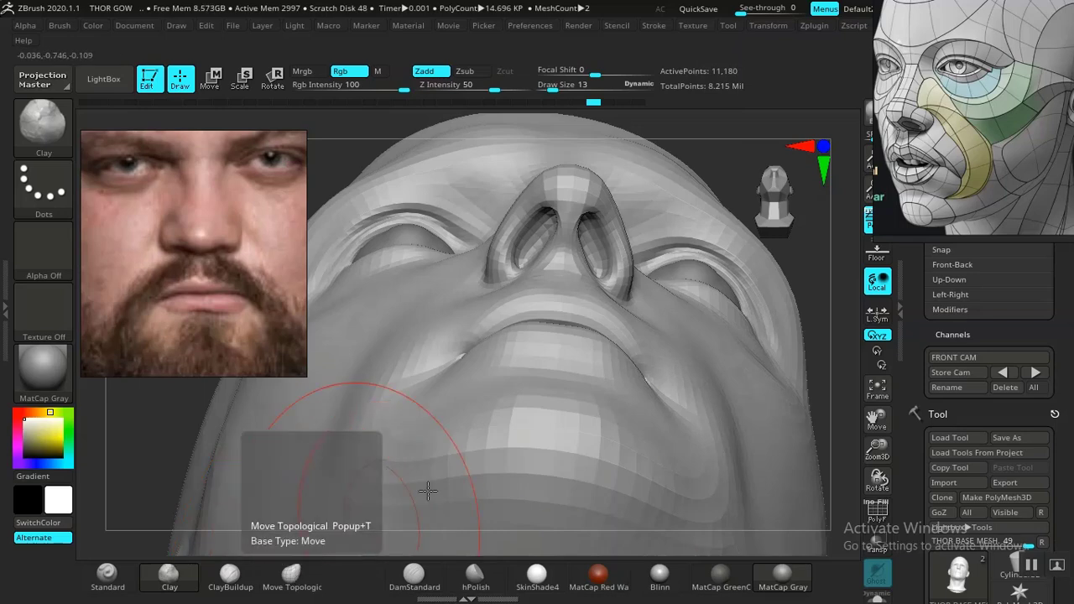
{"action": "key", "text": "b"}
{"action": "left_click", "coordinate": [465, 440]}
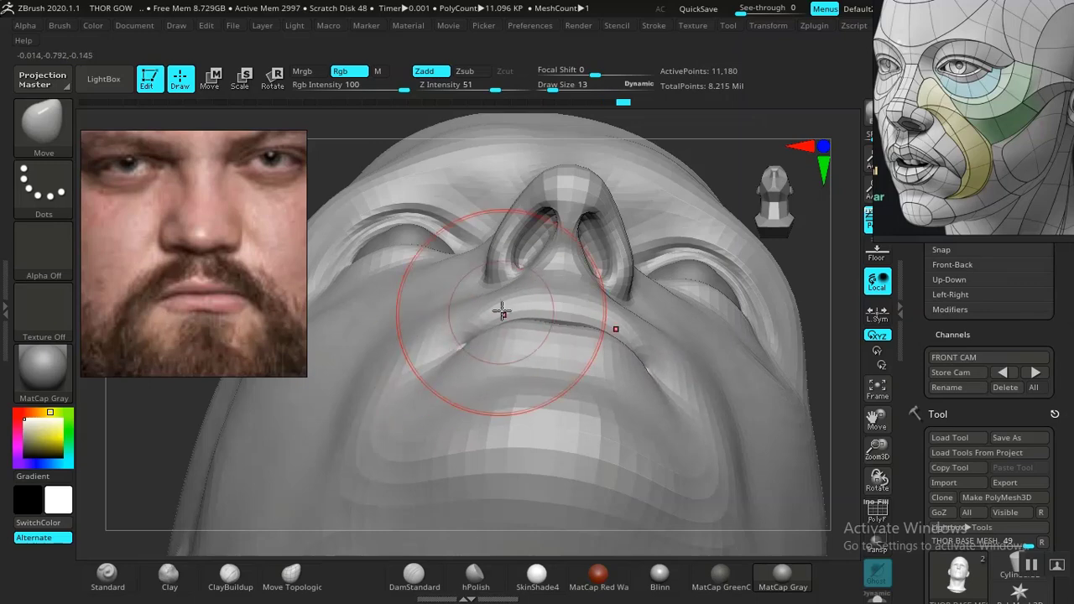
Examine the shape of the lips and mouth corners in profile, three-quarter and front views.
{"action": "mouse_move", "coordinate": [791, 311]}
{"action": "left_mouse_down"}
{"action": "mouse_move", "coordinate": [693, 356]}
{"action": "mouse_move", "coordinate": [703, 359]}
{"action": "mouse_move", "coordinate": [680, 374]}
{"action": "mouse_move", "coordinate": [650, 448]}
{"action": "mouse_move", "coordinate": [607, 434]}
{"action": "left_mouse_up"}
{"action": "key", "text": "f"}
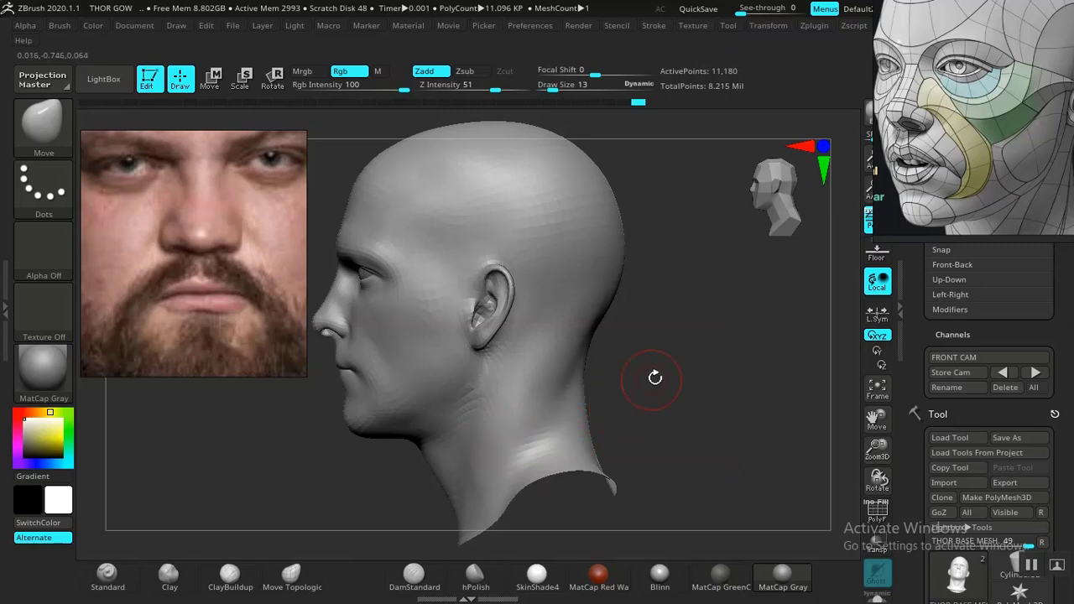
{"action": "left_click_drag", "start_coordinate": [655, 377], "coordinate": [730, 360]}
{"action": "mouse_move", "coordinate": [621, 380]}
{"action": "left_mouse_down", "text": "alt"}
{"action": "mouse_move", "coordinate": [698, 381]}
{"action": "mouse_move", "coordinate": [754, 474]}
{"action": "mouse_move", "coordinate": [659, 420]}
{"action": "mouse_move", "coordinate": [444, 431]}
{"action": "mouse_move", "coordinate": [526, 386]}
{"action": "left_mouse_up", "text": "alt"}
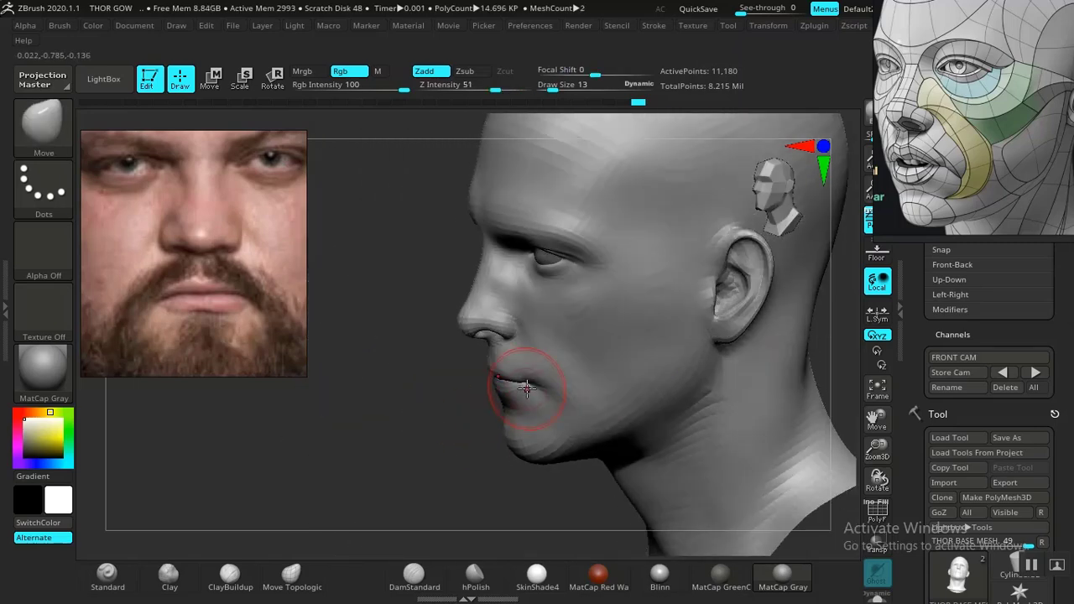
{"action": "left_click_drag", "start_coordinate": [436, 403], "coordinate": [503, 401], "text": "shift"}
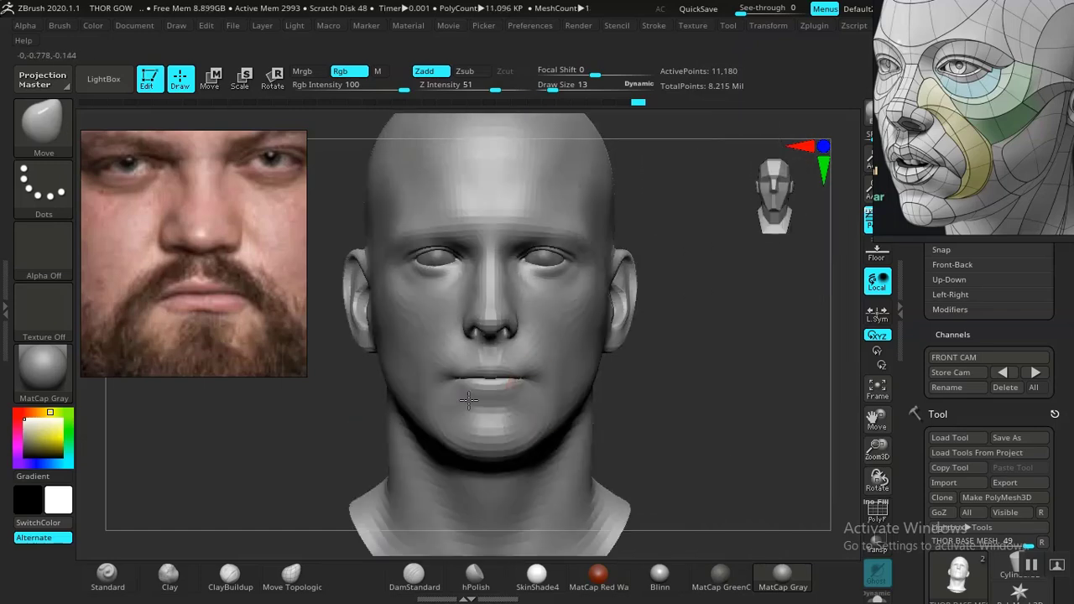
{"action": "left_click_drag", "start_coordinate": [673, 401], "coordinate": [711, 479], "text": "alt"}
{"action": "left_click_drag", "start_coordinate": [712, 480], "coordinate": [658, 420], "text": "shift"}
Mask the lower lip and chin with Transpose topological masking, check the mask from the side, and return to the Move brush.
{"action": "key", "text": "w"}
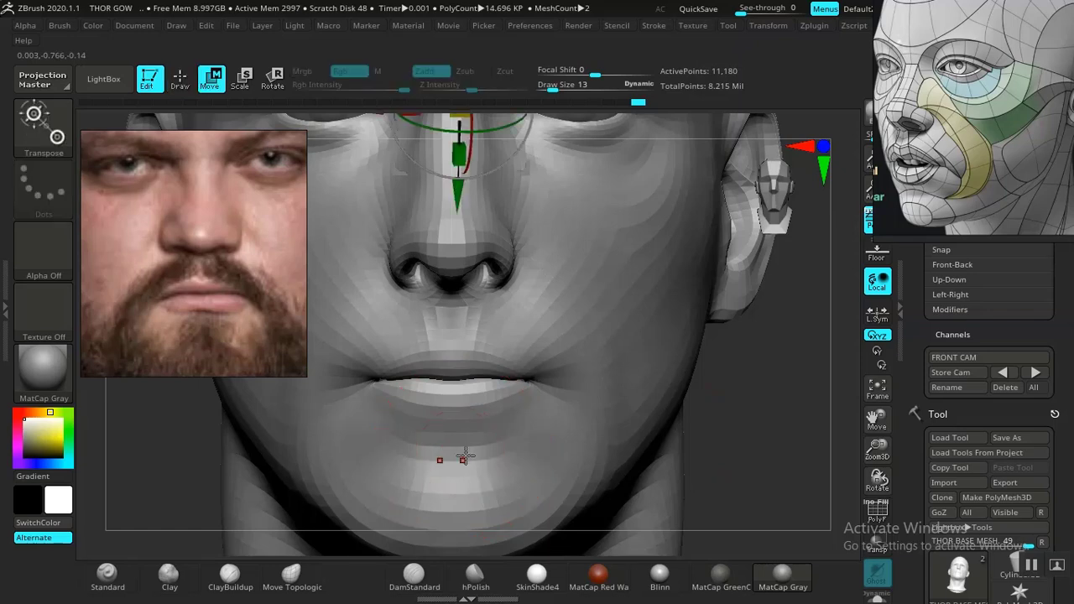
{"action": "left_click", "coordinate": [460, 487]}
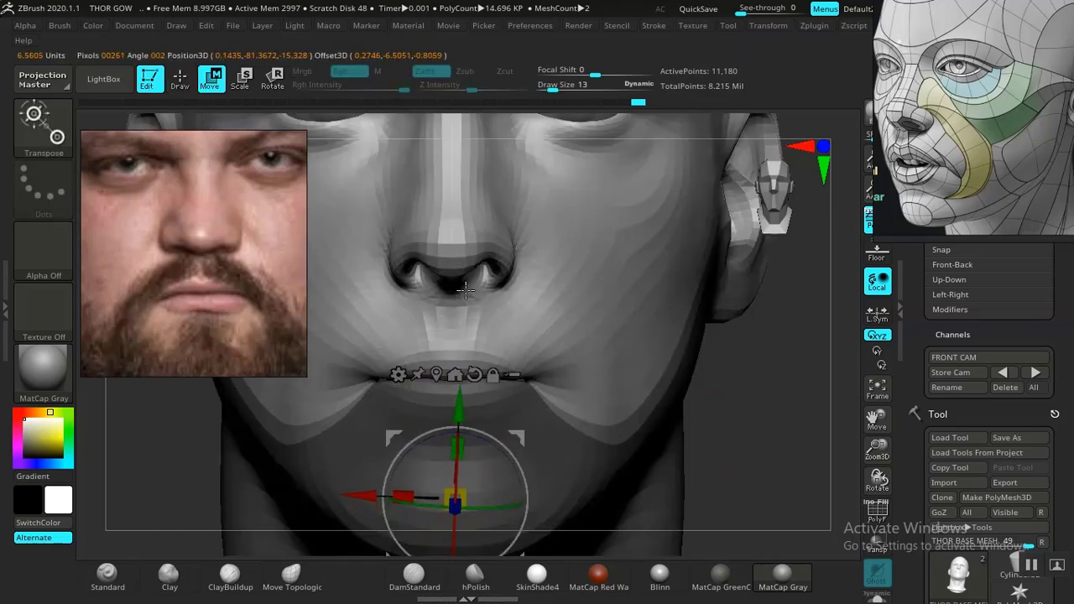
{"action": "left_click_drag", "start_coordinate": [466, 290], "coordinate": [467, 285], "text": "ctrl"}
{"action": "left_click_drag", "start_coordinate": [736, 411], "coordinate": [664, 439]}
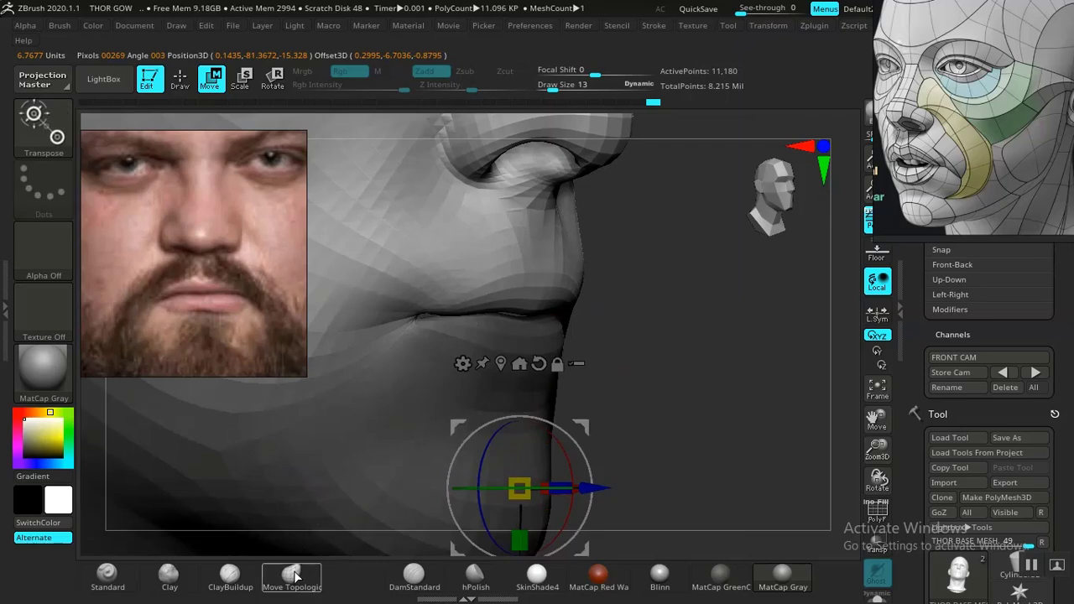
{"action": "key", "text": "q"}
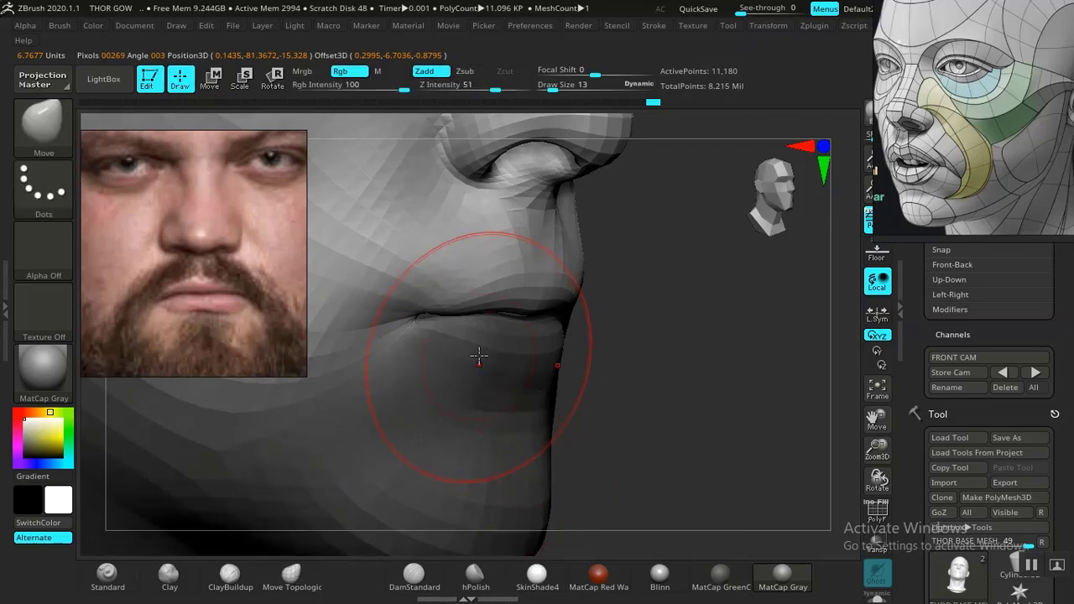
Reduce the draw size to 3 and refine the lip line near the mouth corner with the Move brush.
{"action": "key", "text": "space"}
{"action": "mouse_move", "coordinate": [627, 329]}
{"action": "left_mouse_down"}
{"action": "mouse_move", "coordinate": [707, 444]}
{"action": "mouse_move", "coordinate": [705, 360]}
{"action": "mouse_move", "coordinate": [726, 400]}
{"action": "mouse_move", "coordinate": [702, 439]}
{"action": "mouse_move", "coordinate": [408, 366]}
{"action": "mouse_move", "coordinate": [409, 355]}
{"action": "left_mouse_up"}
{"action": "key", "text": "space"}
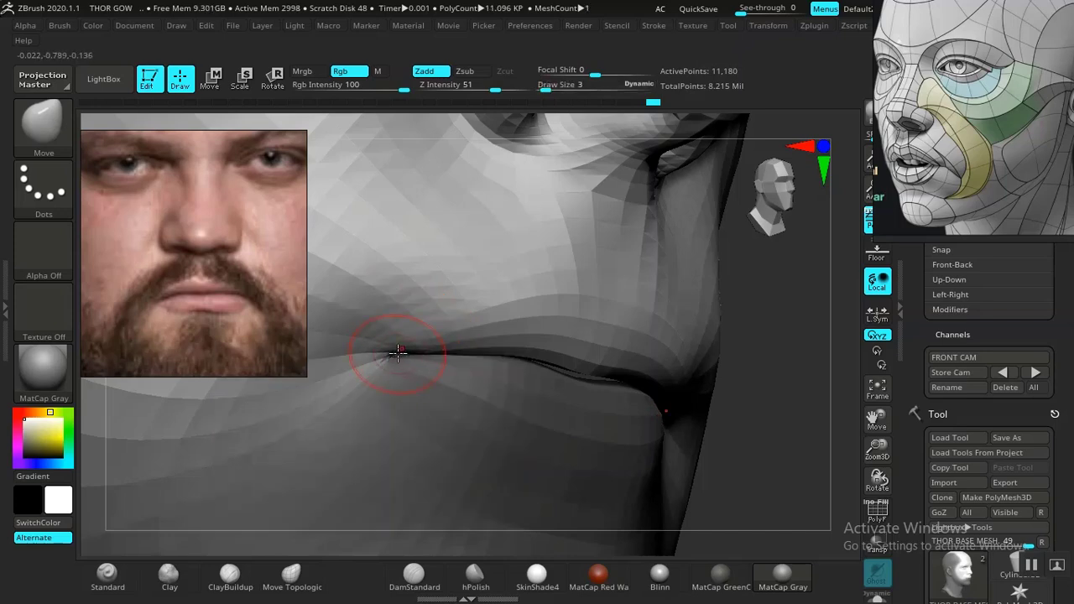
{"action": "left_click_drag", "start_coordinate": [762, 452], "coordinate": [525, 372]}
{"action": "left_click_drag", "start_coordinate": [698, 391], "coordinate": [683, 391]}
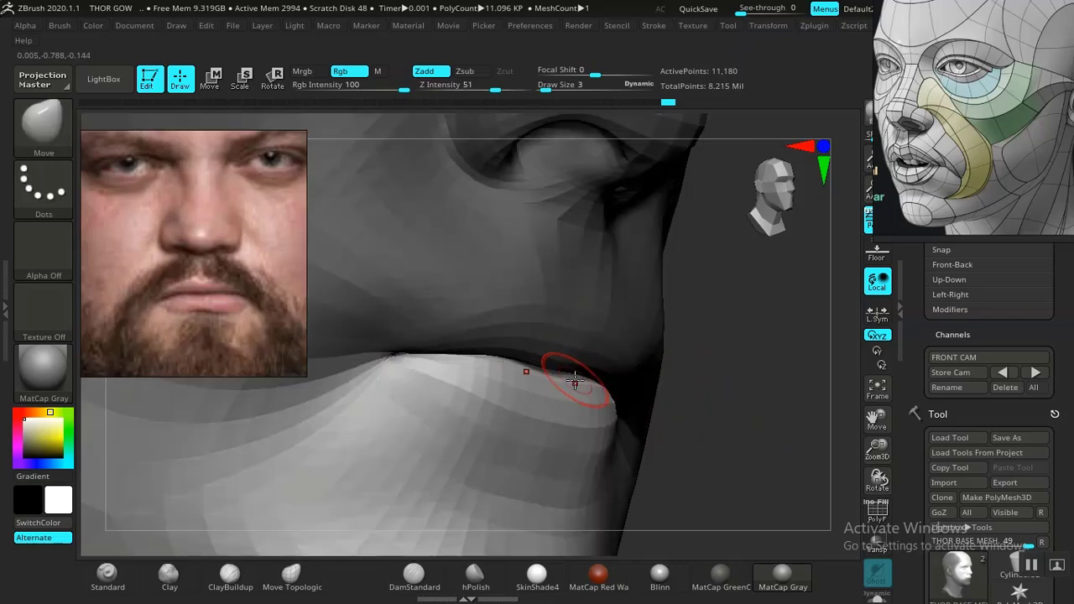
Set the draw size to 9, adjust the middle of the lips with the Move brush, and clear the mask.
{"action": "key", "text": "space"}
{"action": "left_click_drag", "start_coordinate": [570, 351], "coordinate": [584, 352]}
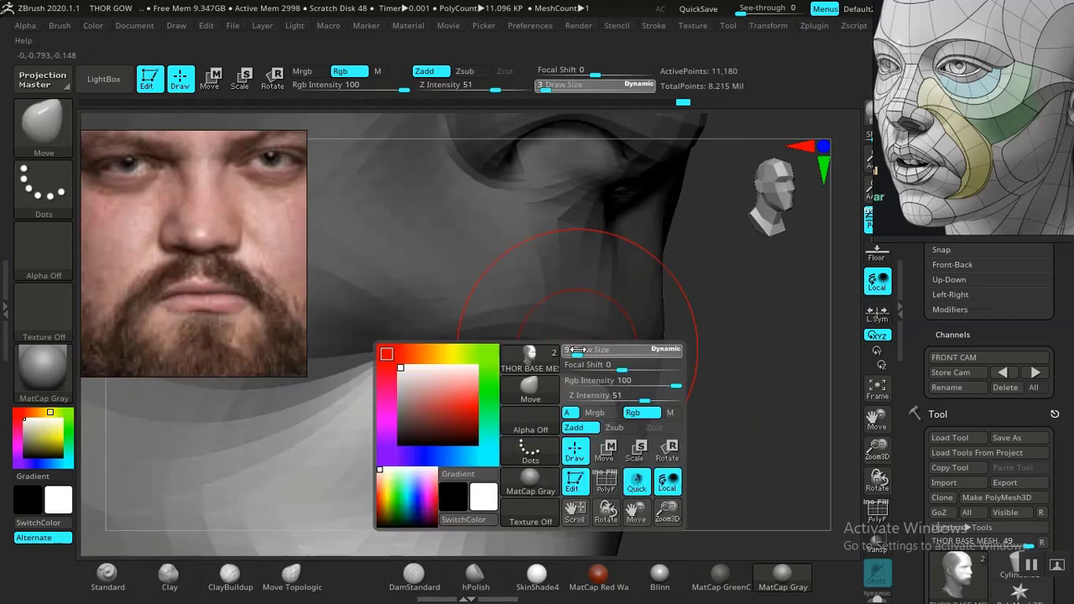
{"action": "mouse_move", "coordinate": [688, 377]}
{"action": "left_mouse_down"}
{"action": "mouse_move", "coordinate": [532, 365]}
{"action": "mouse_move", "coordinate": [709, 387]}
{"action": "mouse_move", "coordinate": [664, 352]}
{"action": "left_mouse_up"}
{"action": "key", "text": "f"}
{"action": "mouse_move", "coordinate": [722, 387]}
{"action": "left_mouse_down", "text": "alt"}
{"action": "mouse_move", "coordinate": [673, 387]}
{"action": "mouse_move", "coordinate": [640, 366]}
{"action": "mouse_move", "coordinate": [683, 511]}
{"action": "mouse_move", "coordinate": [679, 425]}
{"action": "mouse_move", "coordinate": [690, 417]}
{"action": "mouse_move", "coordinate": [652, 411]}
{"action": "left_mouse_up", "text": "alt"}
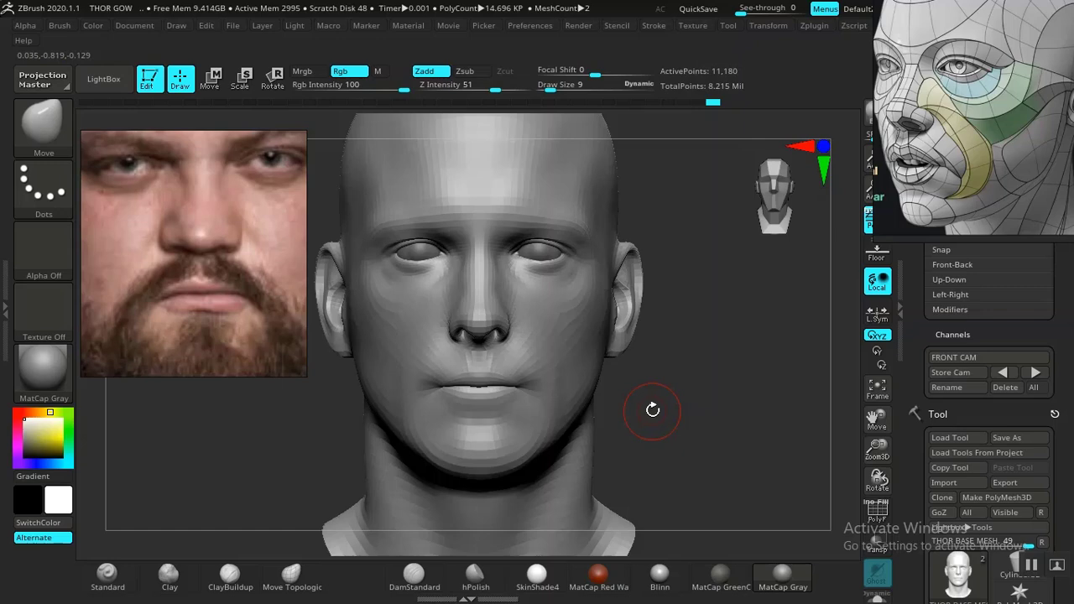
{"action": "left_click_drag", "start_coordinate": [637, 441], "coordinate": [848, 483], "text": "alt"}
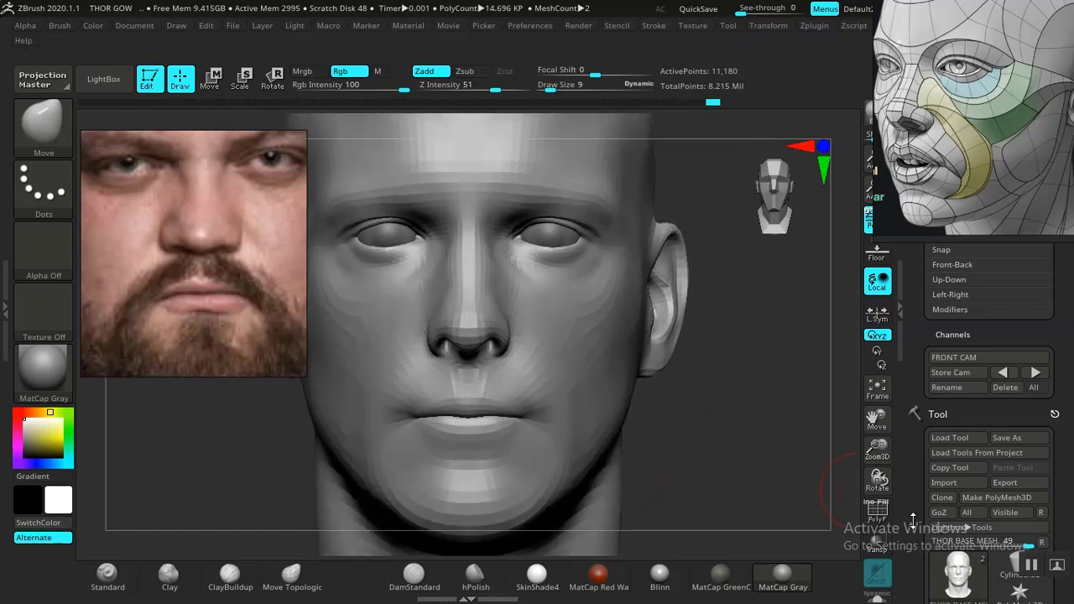
{"action": "left_click_drag", "start_coordinate": [739, 432], "coordinate": [719, 378], "text": "alt"}
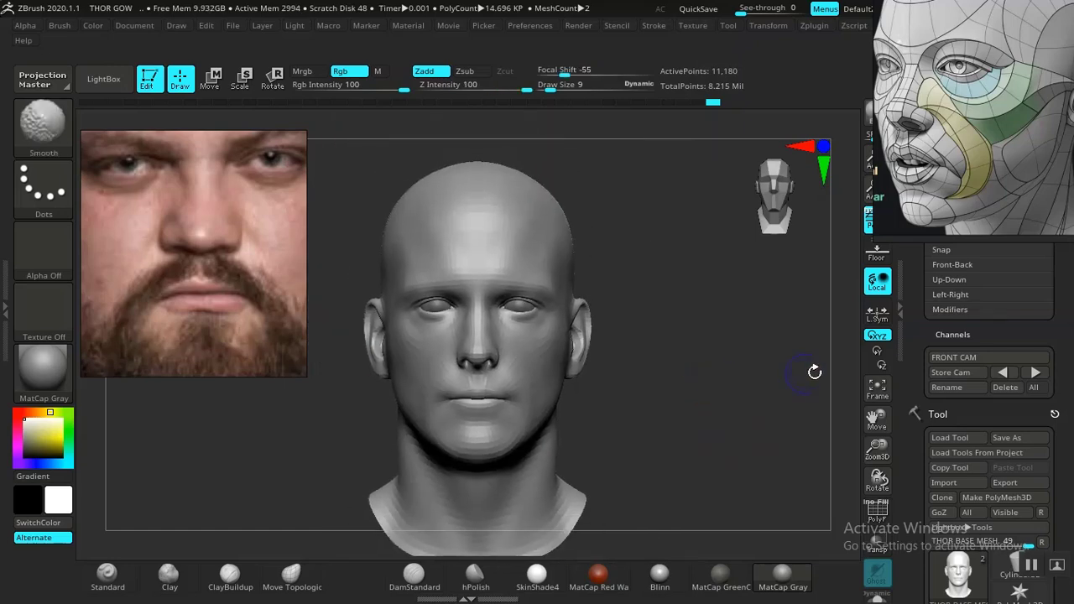
Recall the FRONT CAM view with its reference photo, set the draw size to 29, and choose the Move Topological brush.
{"action": "left_click", "coordinate": [1036, 373]}
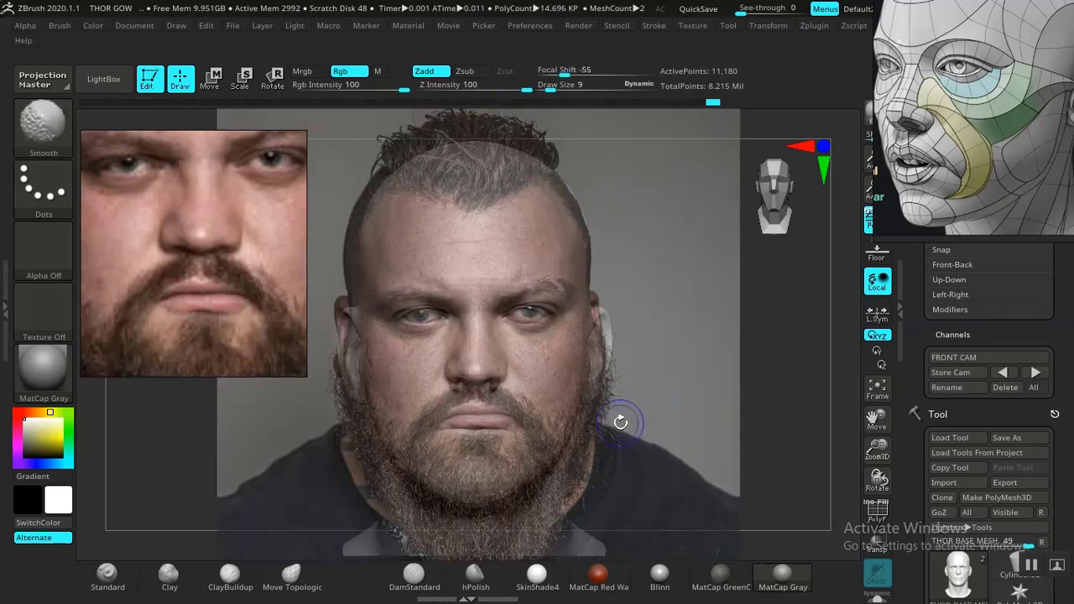
{"action": "key", "text": "space"}
{"action": "left_click_drag", "start_coordinate": [527, 349], "coordinate": [535, 346]}
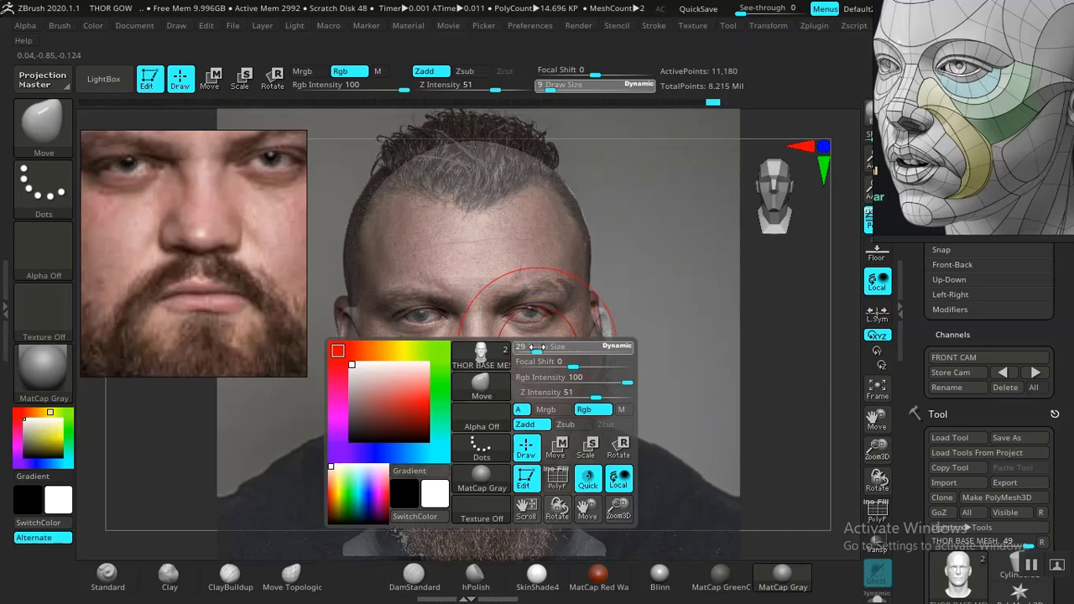
{"action": "left_click", "coordinate": [291, 579]}
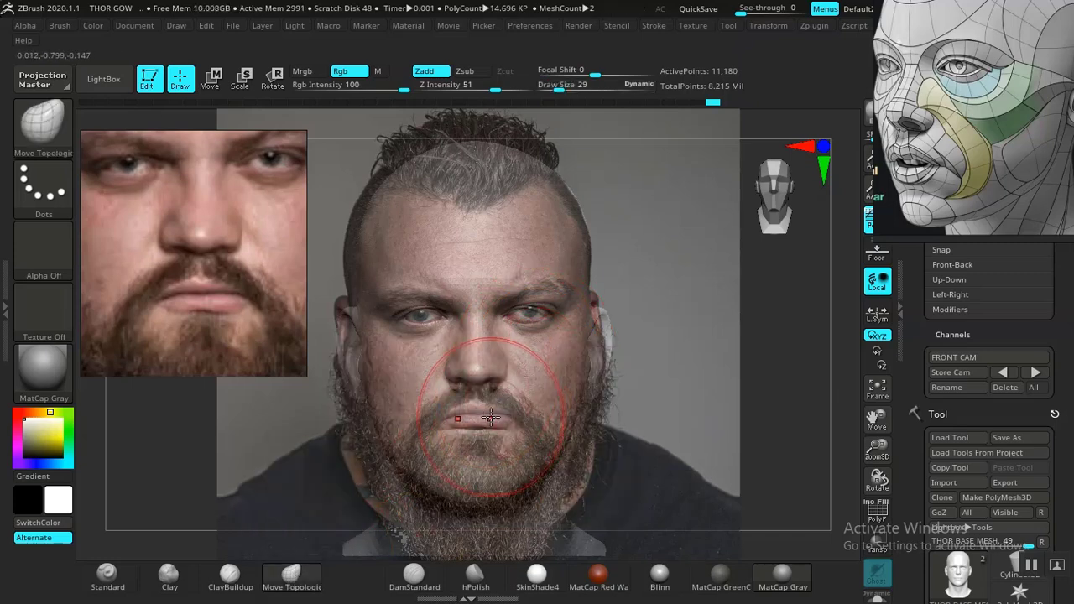
Compare the model's mouth with the front reference photo by repeatedly showing and hiding the overlay.
{"action": "key", "text": "shift+z"}
{"action": "key", "text": "shift+z"}
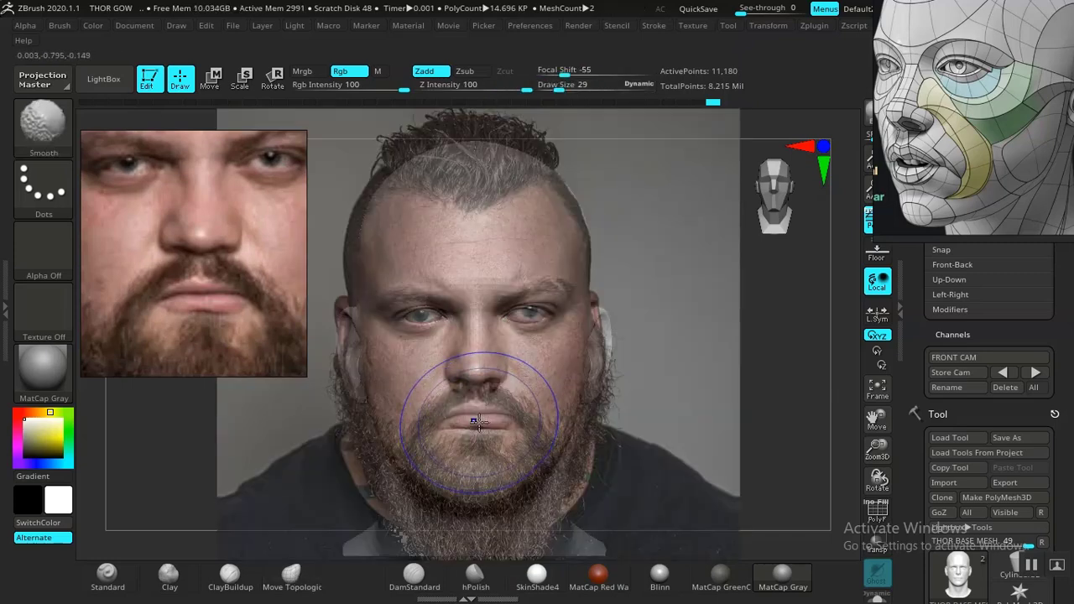
{"action": "key", "text": "shift+z"}
{"action": "key", "text": "shift+z"}
{"action": "key", "text": "shift+z"}
{"action": "key", "text": "shift+z"}
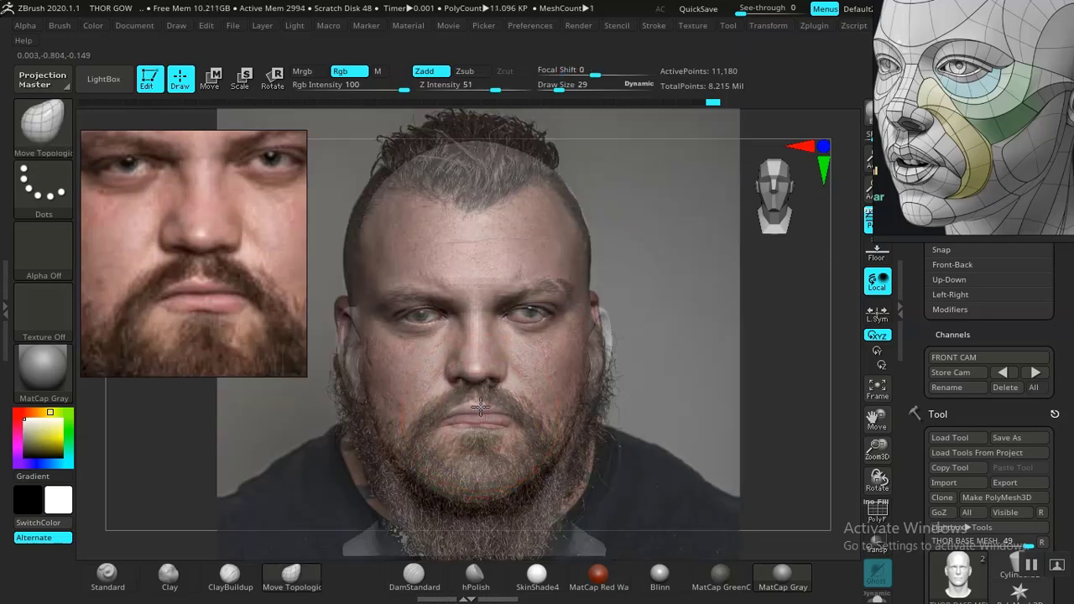
{"action": "key", "text": "shift+z"}
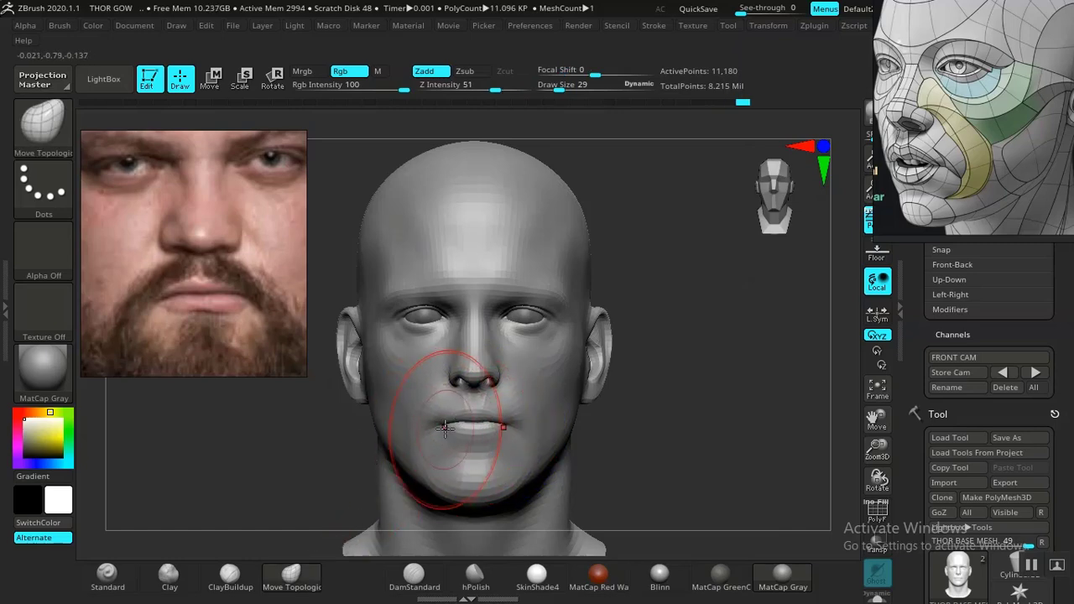
Try reshaping the mouth with Move Topological, undo the strokes, and clear the mask from the head.
{"action": "left_click_drag", "start_coordinate": [471, 434], "coordinate": [473, 440]}
{"action": "key", "text": "ctrl+z"}
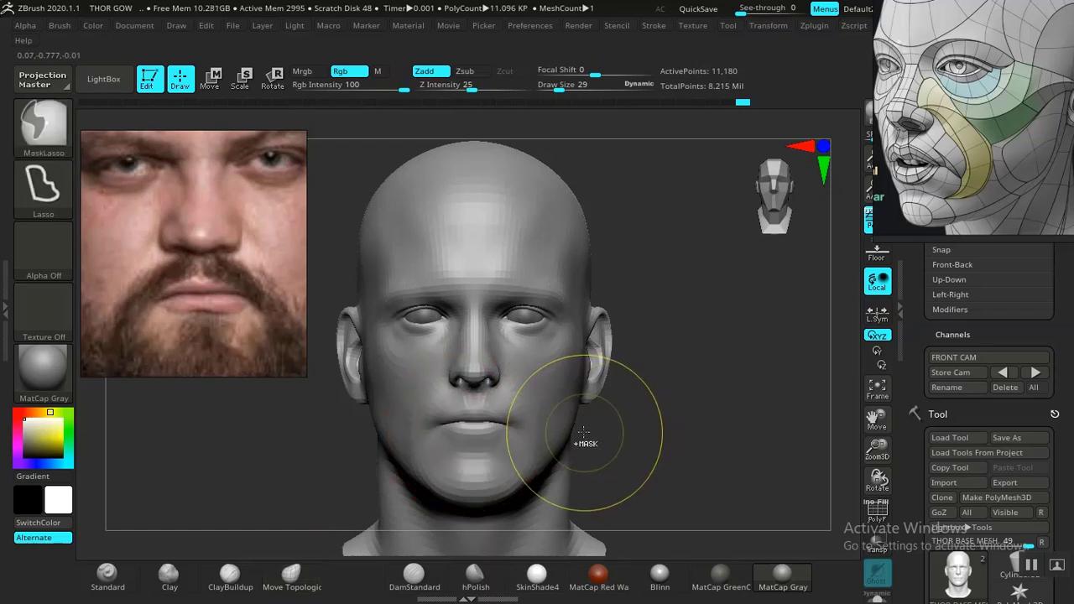
{"action": "left_click_drag", "start_coordinate": [591, 359], "coordinate": [570, 431], "text": "ctrl"}
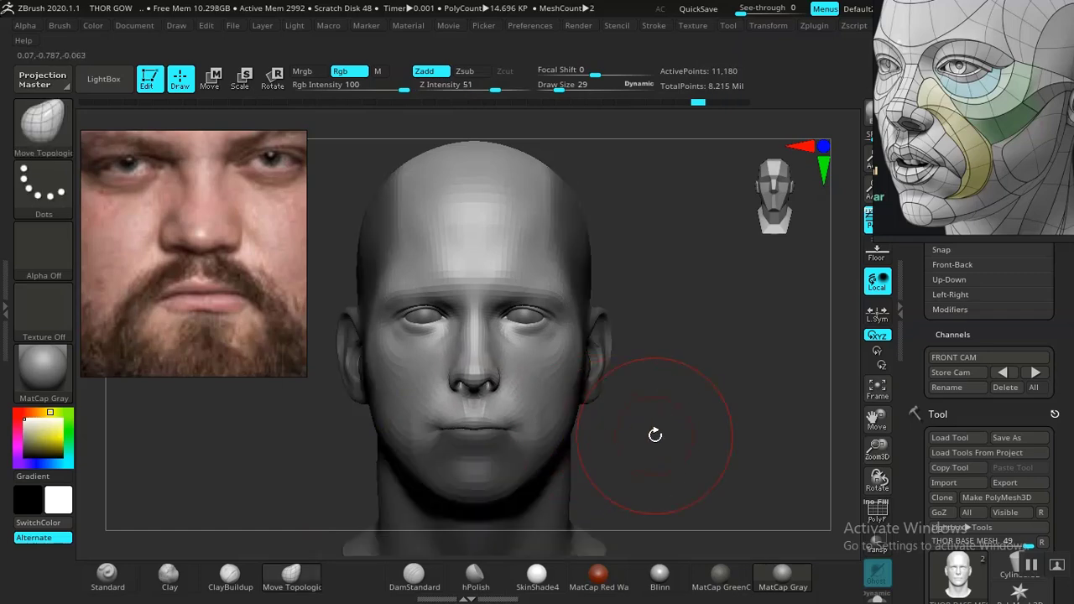
{"action": "left_click", "coordinate": [647, 436], "text": "ctrl"}
{"action": "left_click", "coordinate": [651, 438], "text": "ctrl"}
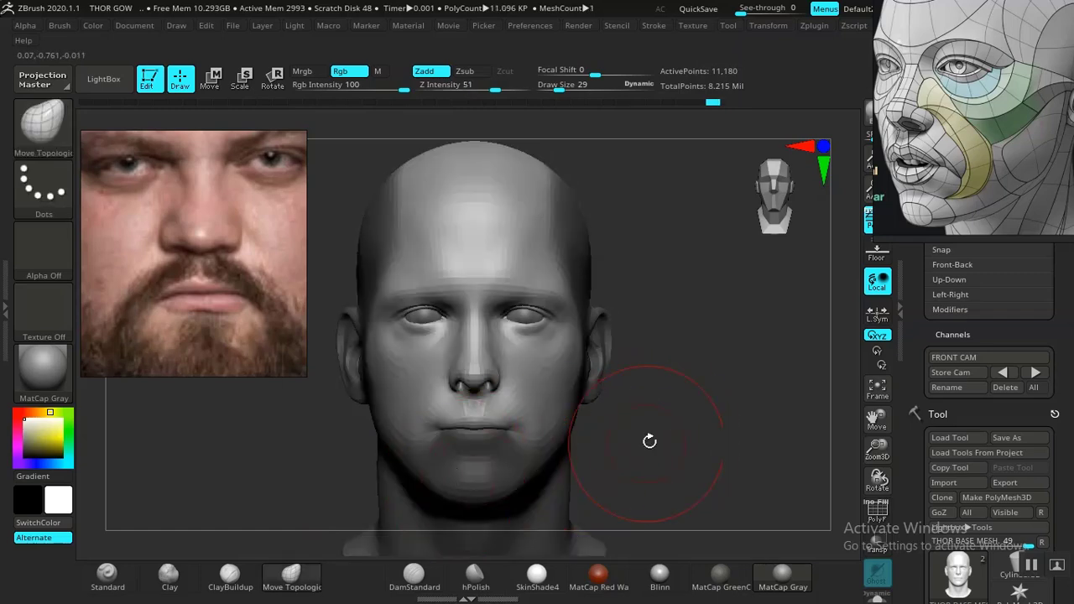
{"action": "left_click_drag", "start_coordinate": [649, 443], "coordinate": [609, 464], "text": "ctrl"}
Switch the sculpting brush from Move Topological to Move.
{"action": "key", "text": "v"}
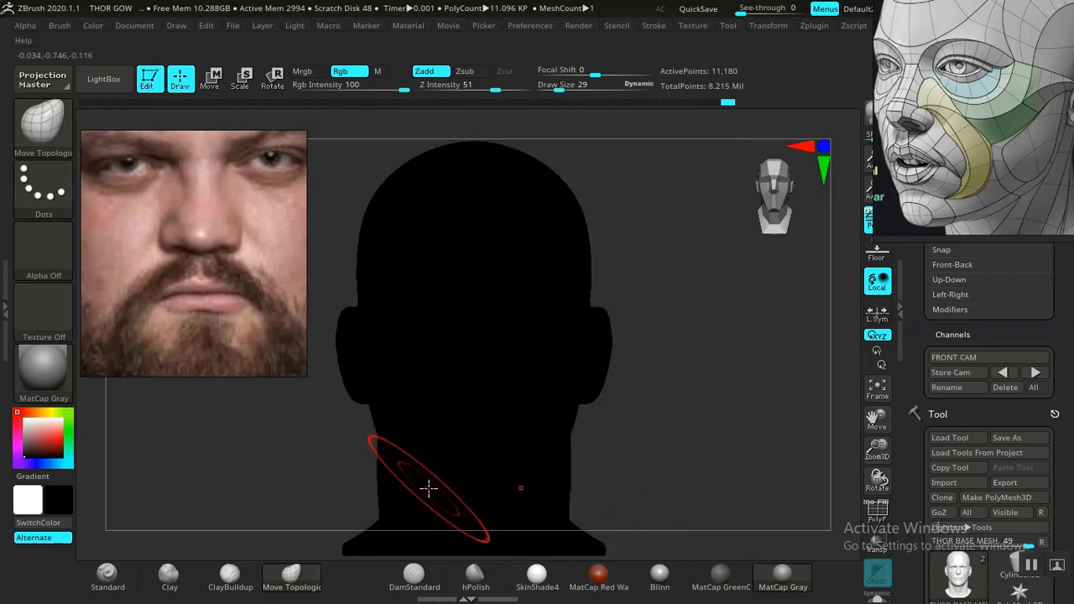
{"action": "key", "text": "v"}
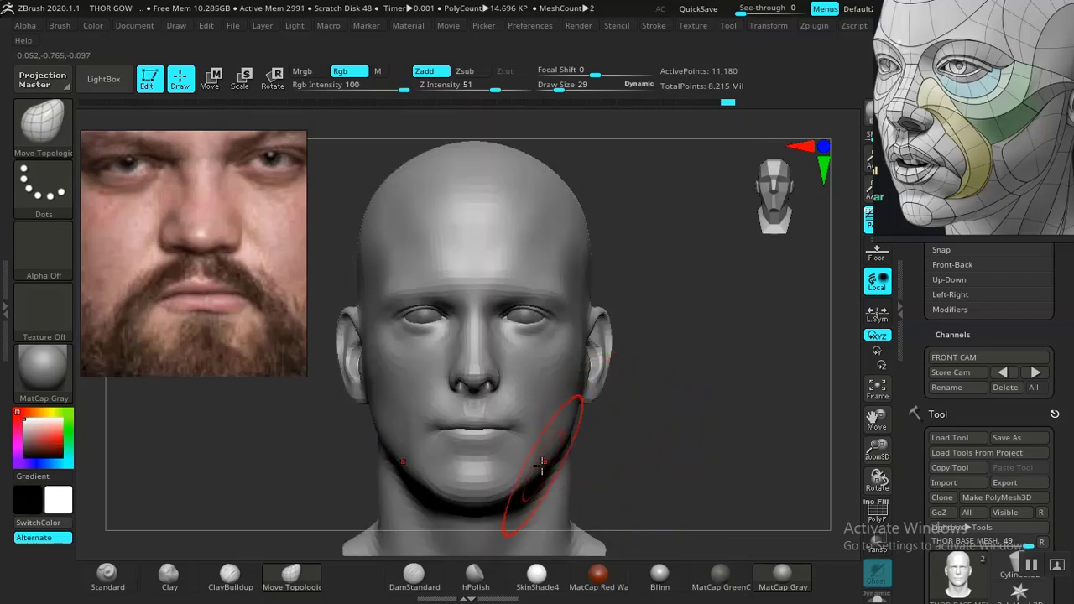
{"action": "key", "text": "b"}
{"action": "key", "text": "m"}
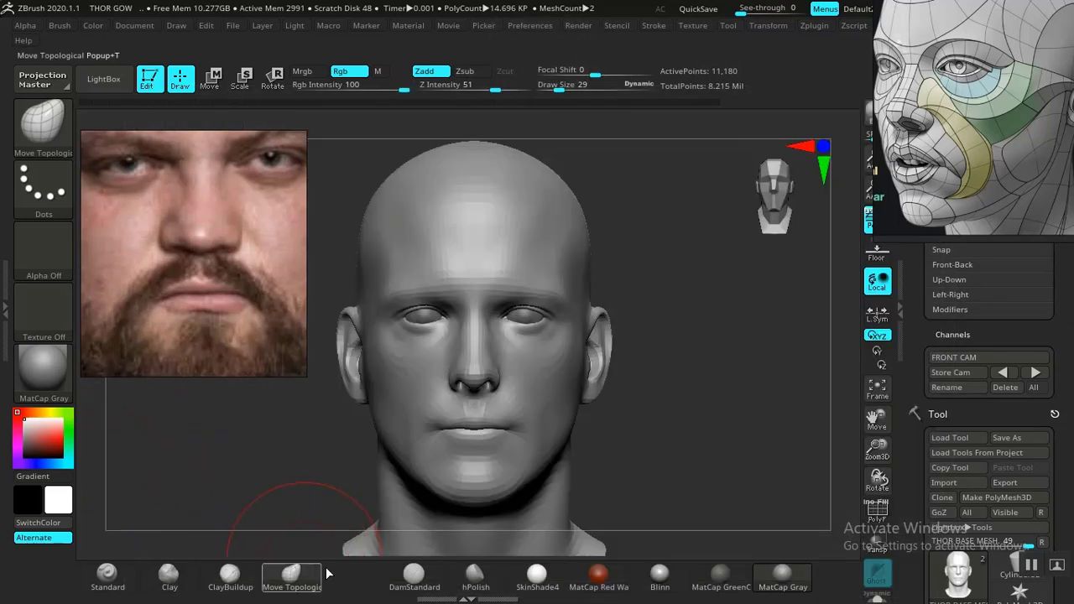
{"action": "key", "text": "b"}
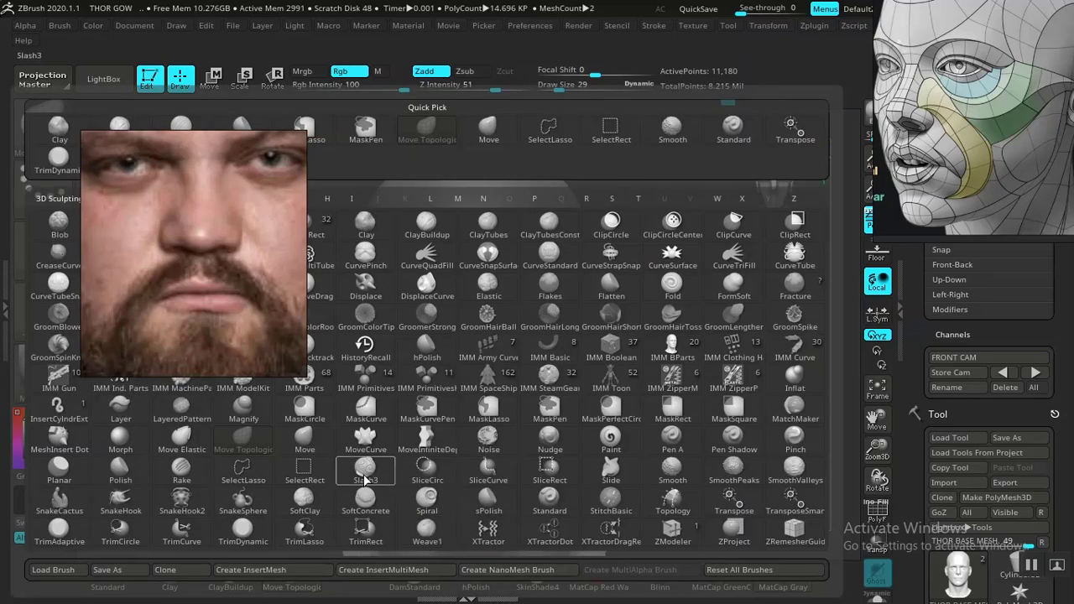
{"action": "key", "text": "m"}
{"action": "key", "text": "v"}
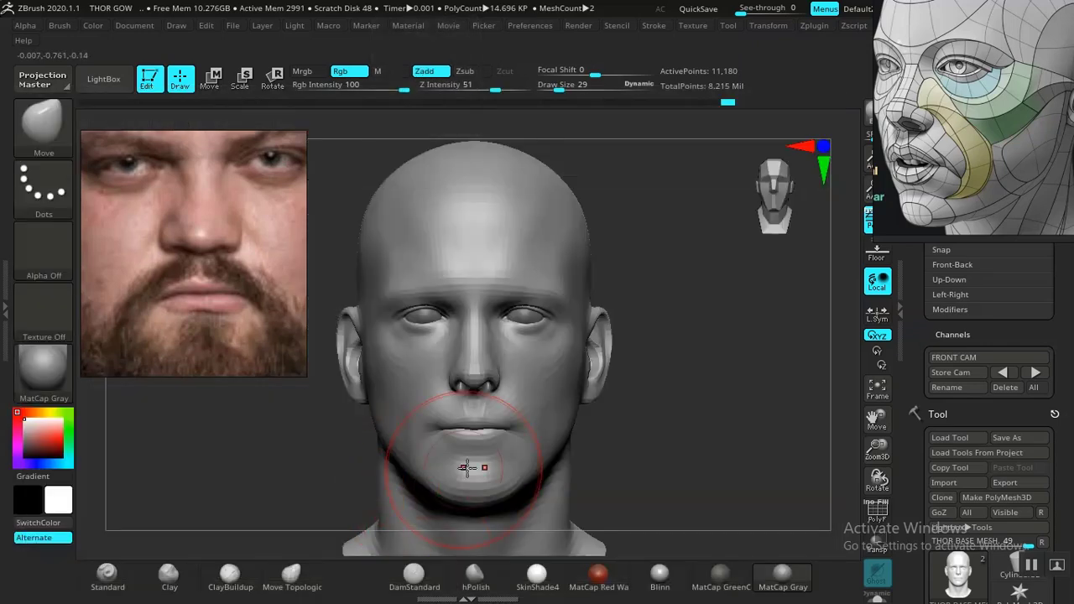
Nudge the lips upward in the front view with the Move brush, checking their height against the reference photo.
{"action": "left_click_drag", "start_coordinate": [472, 434], "coordinate": [474, 428]}
{"action": "key", "text": "shift+z"}
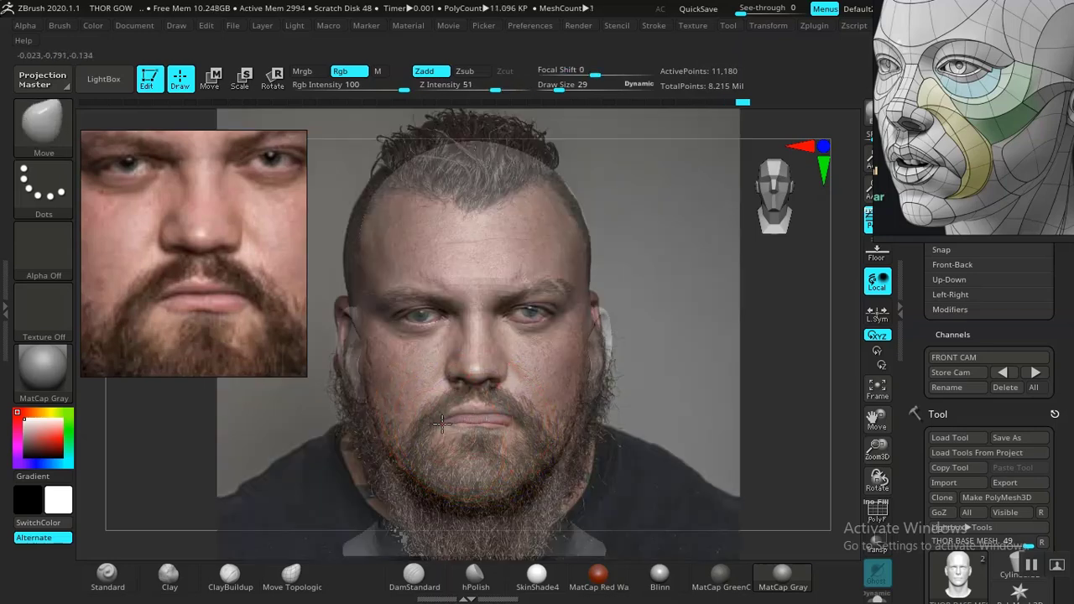
{"action": "key", "text": "shift+z"}
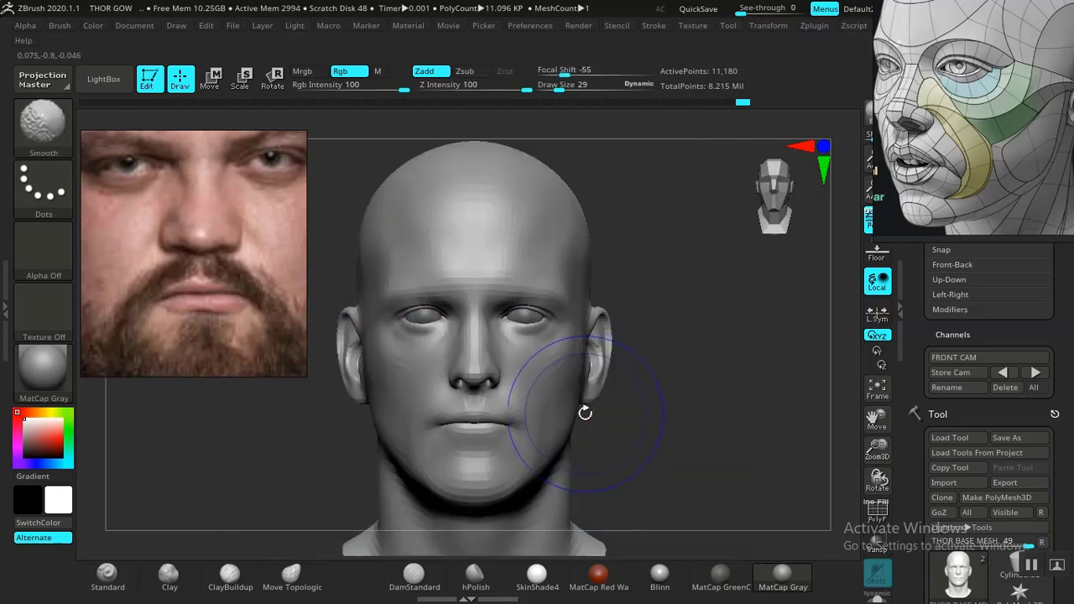
{"action": "left_click_drag", "start_coordinate": [472, 434], "coordinate": [473, 431]}
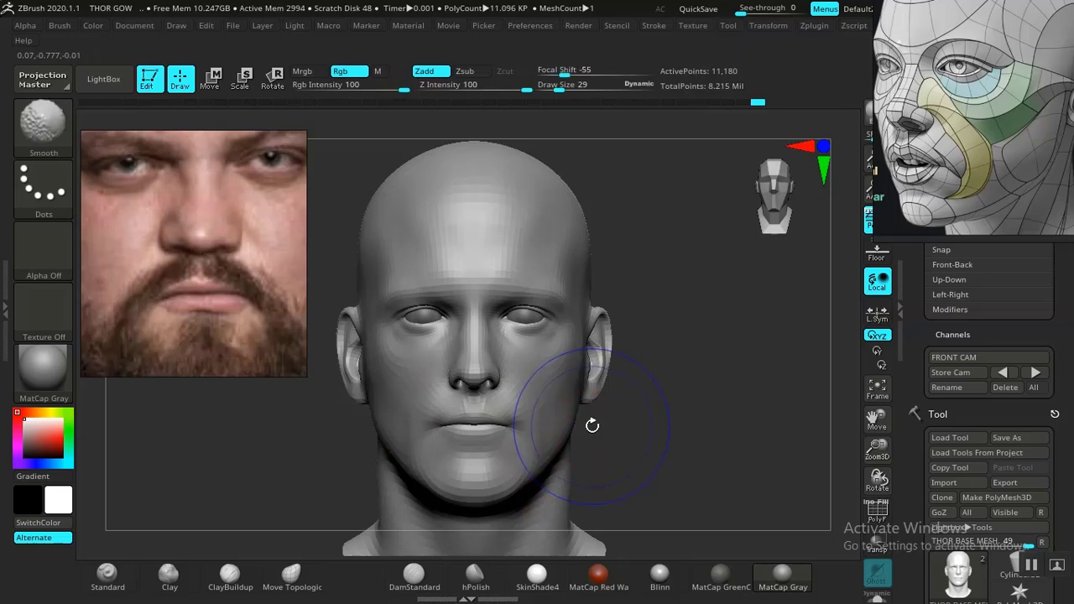
Fine-tune the lip line with the Move brush and compare the mouth with the front photo overlay.
{"action": "key", "text": "shift+z"}
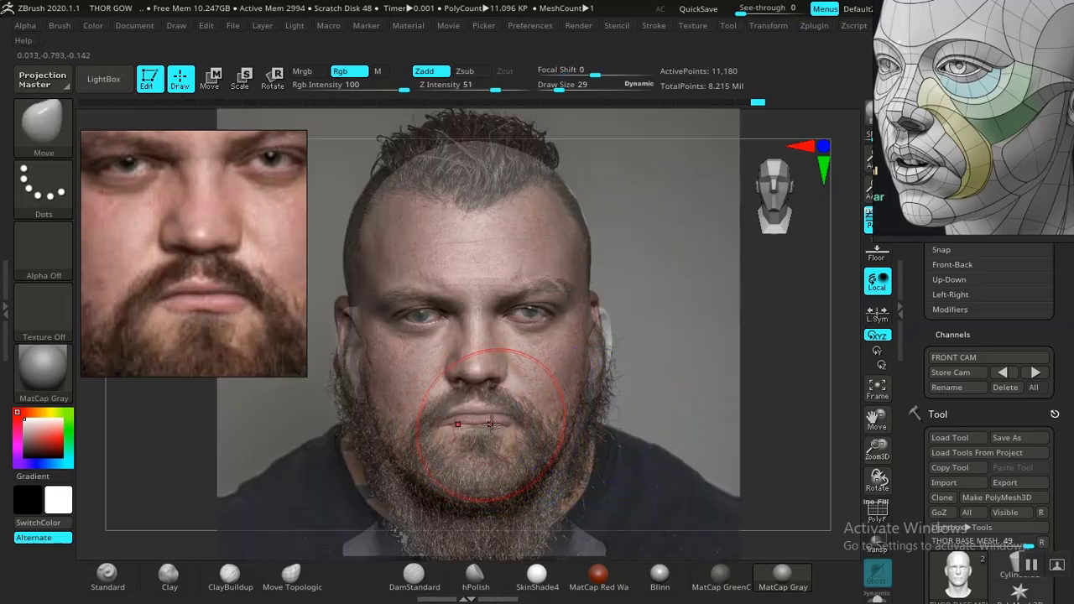
{"action": "key", "text": "shift"}
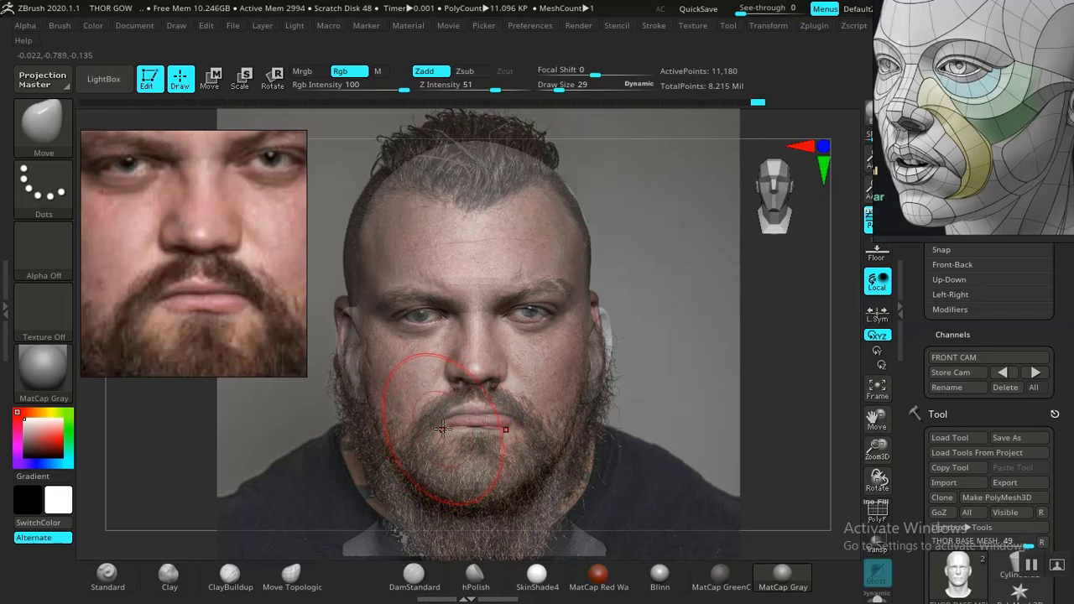
{"action": "key", "text": "shift+z"}
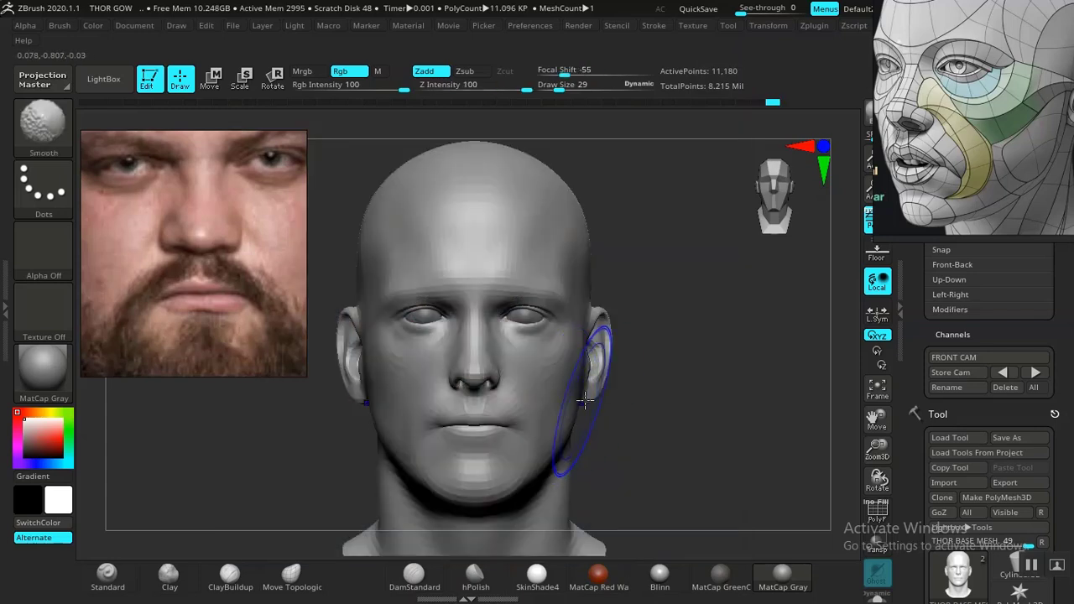
{"action": "key", "text": "shift+z"}
{"action": "key", "text": "shift+z"}
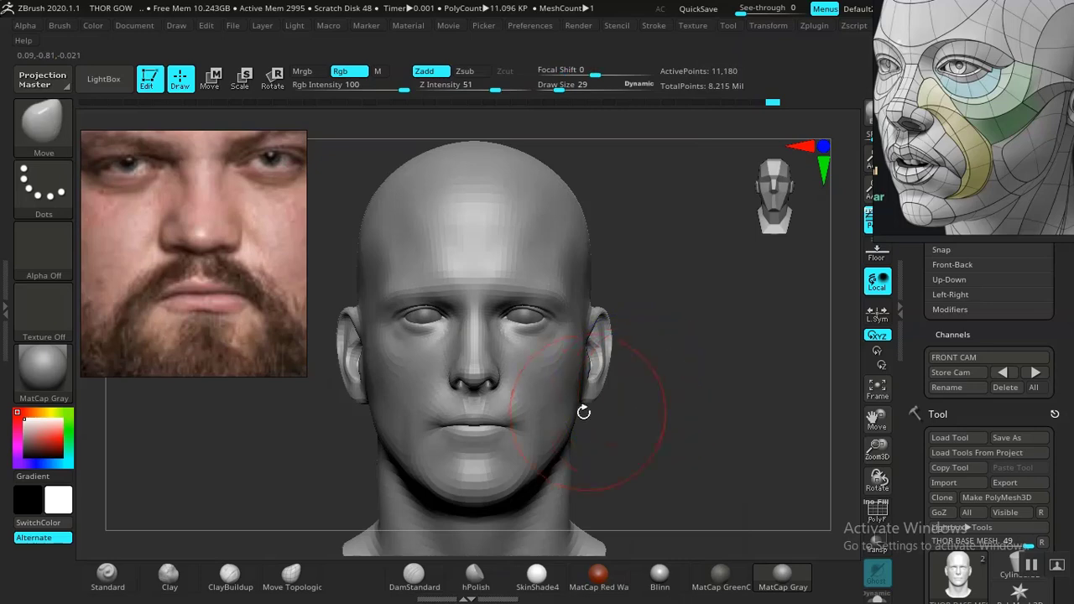
{"action": "key", "text": "shift+z"}
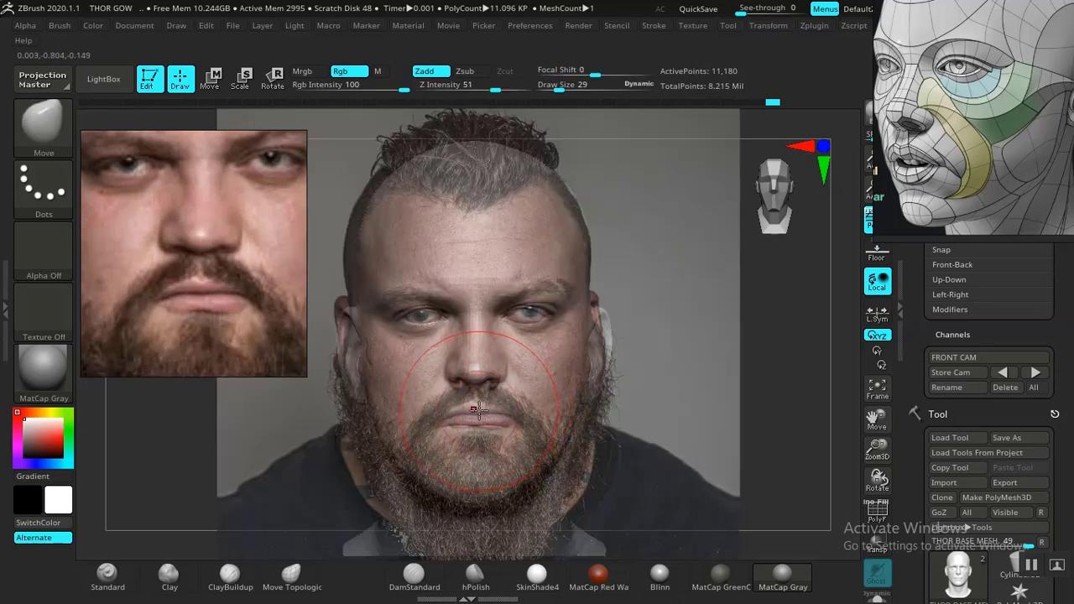
{"action": "key", "text": "shift+z"}
Prepare the Standard brush for work on the lips with draw size 10 and Z intensity 9, checking its Lazy Mouse settings.
{"action": "mouse_move", "coordinate": [652, 424]}
{"action": "left_mouse_down"}
{"action": "mouse_move", "coordinate": [742, 423]}
{"action": "mouse_move", "coordinate": [663, 425]}
{"action": "mouse_move", "coordinate": [680, 441]}
{"action": "mouse_move", "coordinate": [634, 370]}
{"action": "left_mouse_up"}
{"action": "key", "text": "space"}
{"action": "left_click_drag", "start_coordinate": [640, 434], "coordinate": [491, 457]}
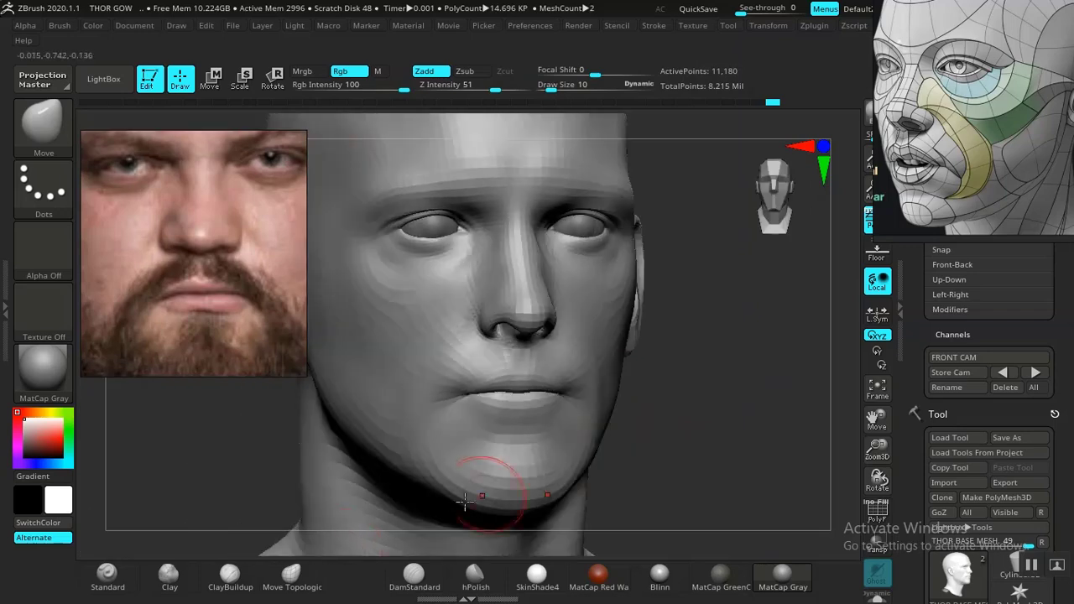
{"action": "left_click", "coordinate": [107, 575]}
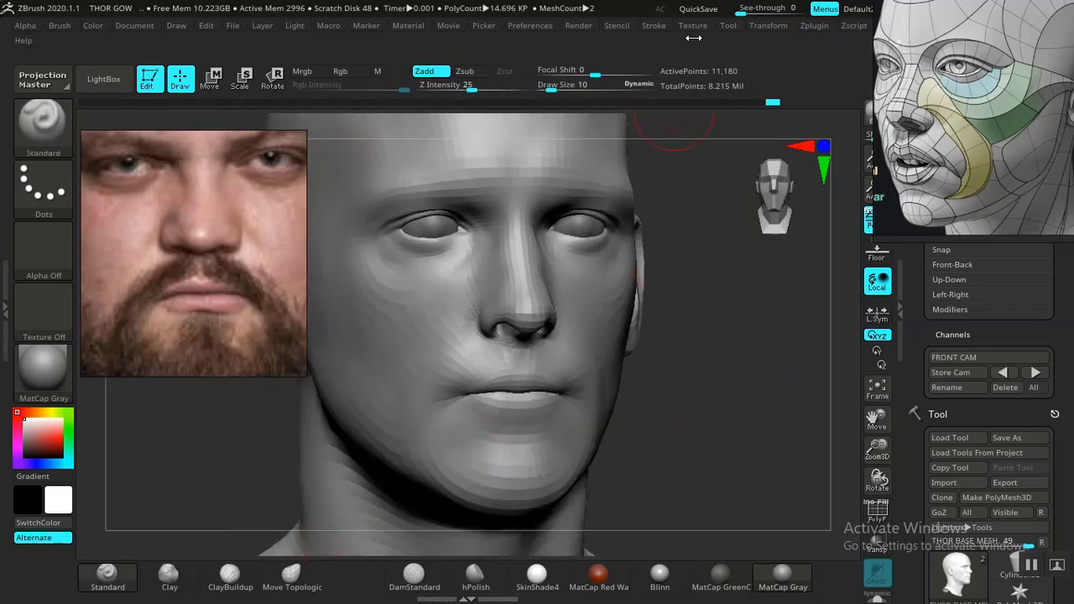
{"action": "left_click", "coordinate": [655, 26]}
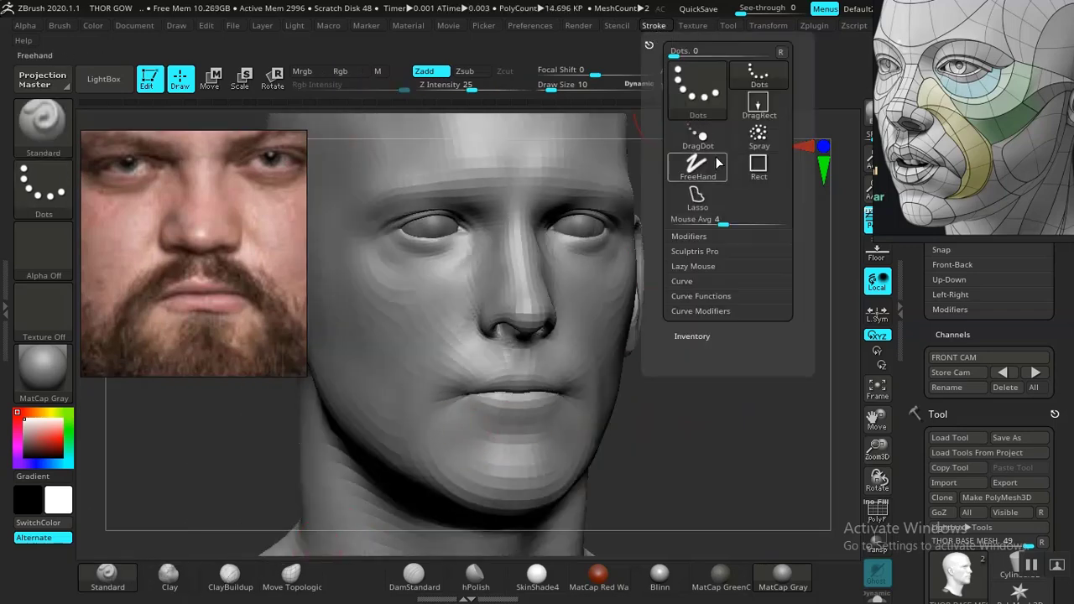
{"action": "left_click", "coordinate": [703, 268]}
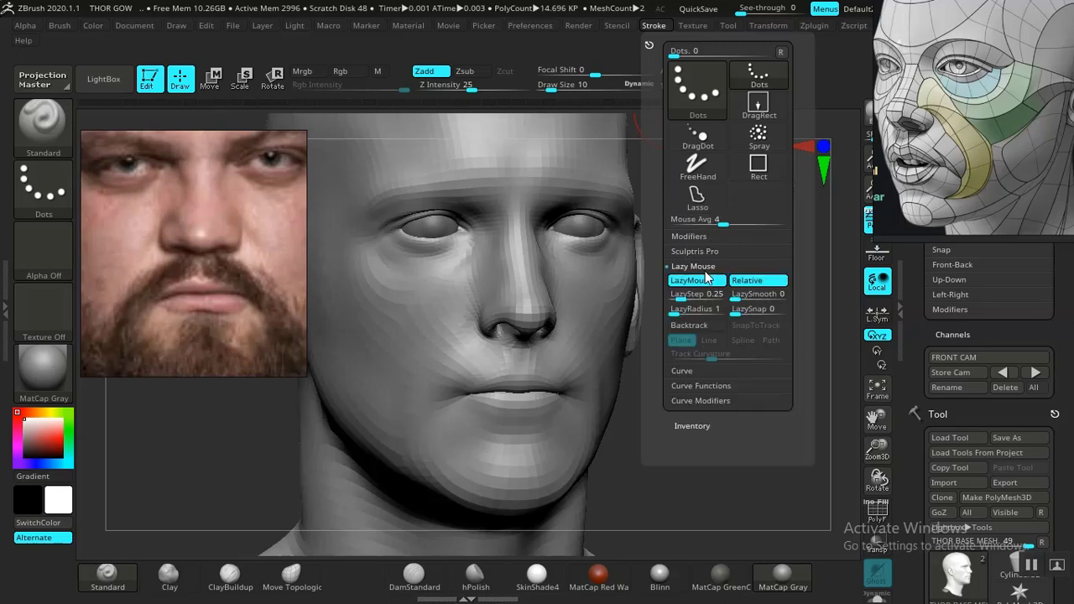
{"action": "left_click_drag", "start_coordinate": [467, 87], "coordinate": [453, 89]}
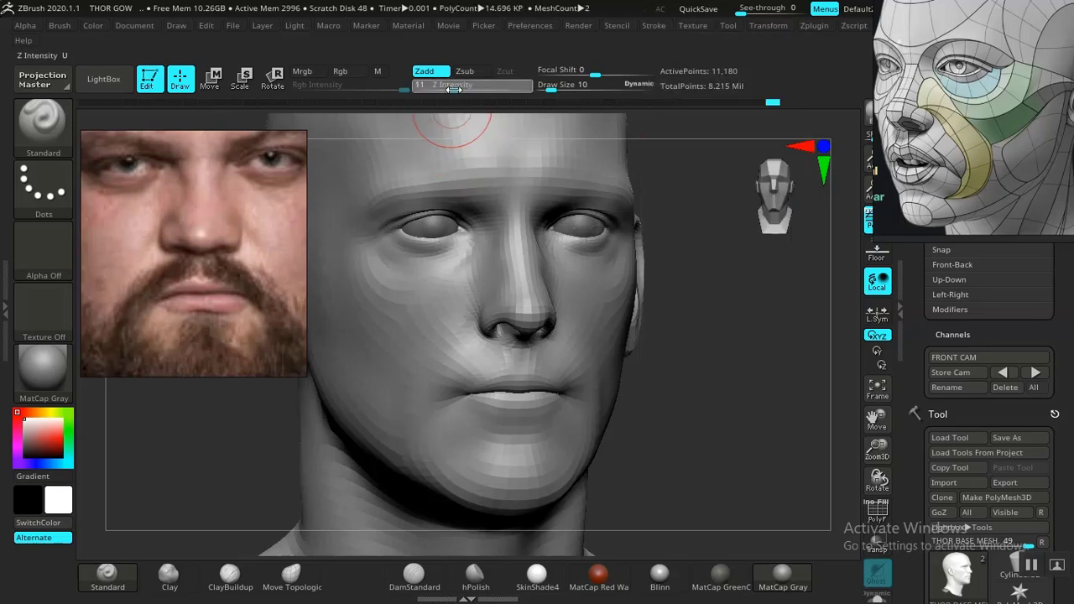
{"action": "left_click_drag", "start_coordinate": [647, 389], "coordinate": [572, 407], "text": "shift"}
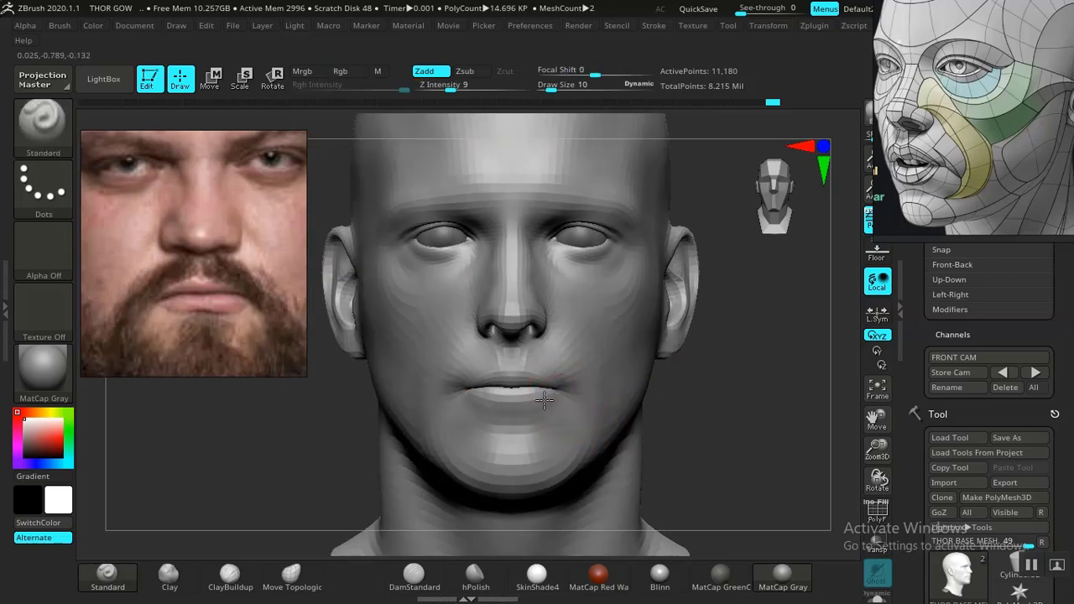
{"action": "mouse_move", "coordinate": [717, 386]}
{"action": "left_mouse_down"}
{"action": "mouse_move", "coordinate": [779, 378]}
{"action": "mouse_move", "coordinate": [719, 377]}
{"action": "mouse_move", "coordinate": [713, 397]}
{"action": "mouse_move", "coordinate": [695, 384]}
{"action": "mouse_move", "coordinate": [532, 407]}
{"action": "left_mouse_up"}
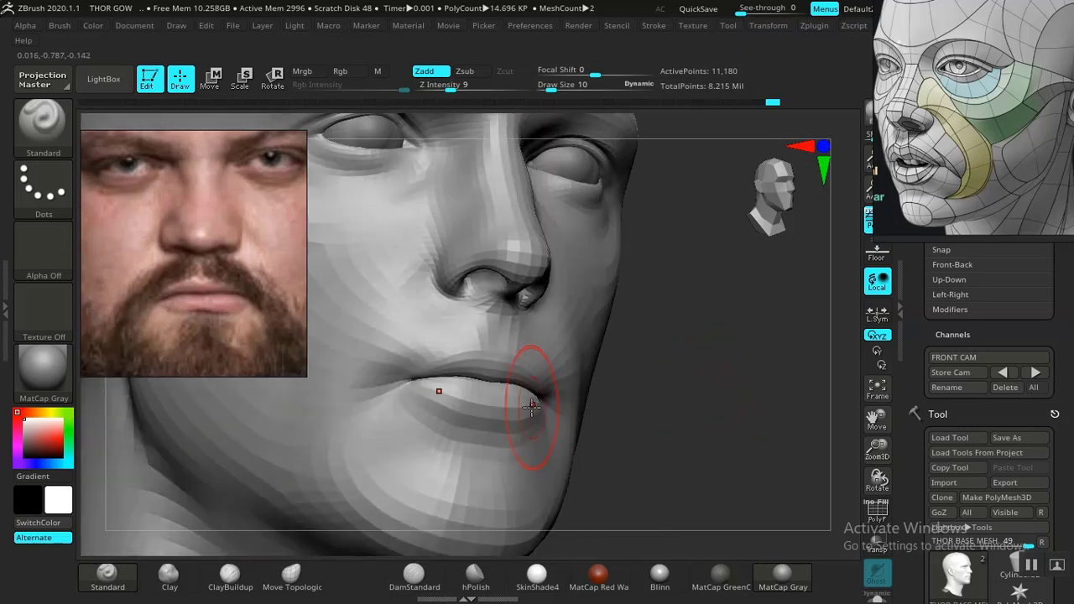
Refine the lips with the Standard brush at draw size 7, checking their shape from the front.
{"action": "key", "text": "space"}
{"action": "left_click_drag", "start_coordinate": [555, 366], "coordinate": [548, 367]}
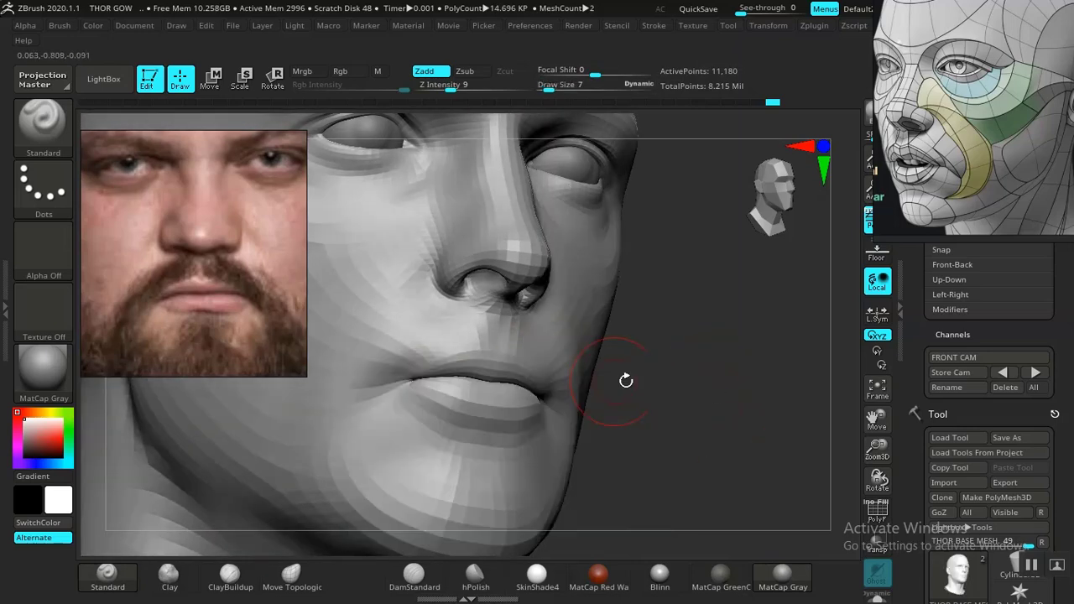
{"action": "left_click_drag", "start_coordinate": [626, 380], "coordinate": [608, 407], "text": "shift"}
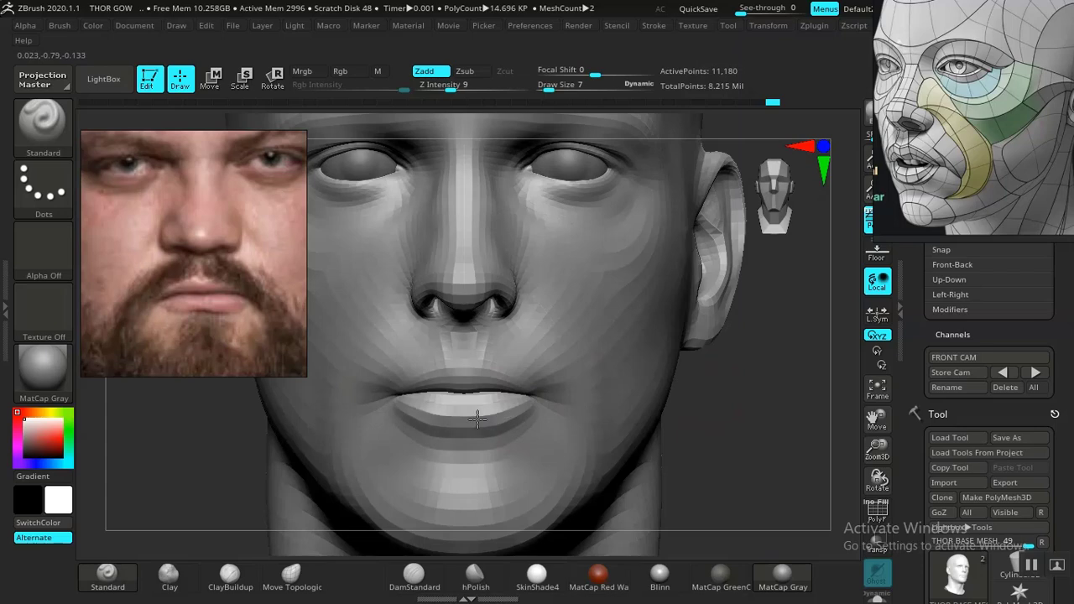
{"action": "mouse_move", "coordinate": [713, 389]}
{"action": "left_mouse_down", "text": "alt"}
{"action": "mouse_move", "coordinate": [606, 271]}
{"action": "mouse_move", "coordinate": [733, 481]}
{"action": "mouse_move", "coordinate": [700, 391]}
{"action": "mouse_move", "coordinate": [792, 382]}
{"action": "mouse_move", "coordinate": [710, 391]}
{"action": "mouse_move", "coordinate": [745, 384]}
{"action": "mouse_move", "coordinate": [731, 379]}
{"action": "left_mouse_up", "text": "alt"}
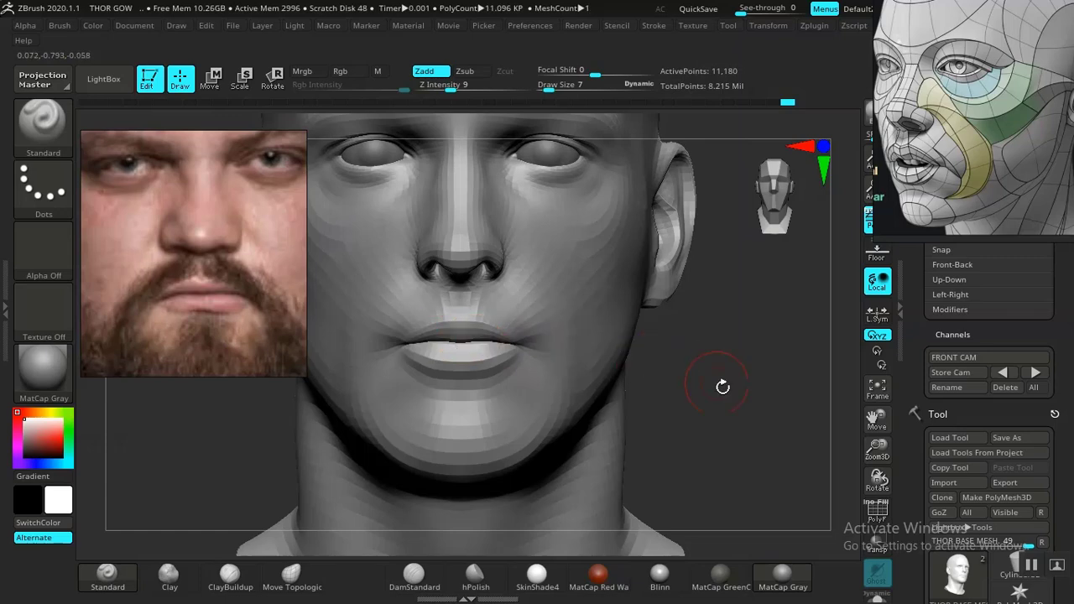
{"action": "left_click_drag", "start_coordinate": [719, 384], "coordinate": [594, 431], "text": "alt"}
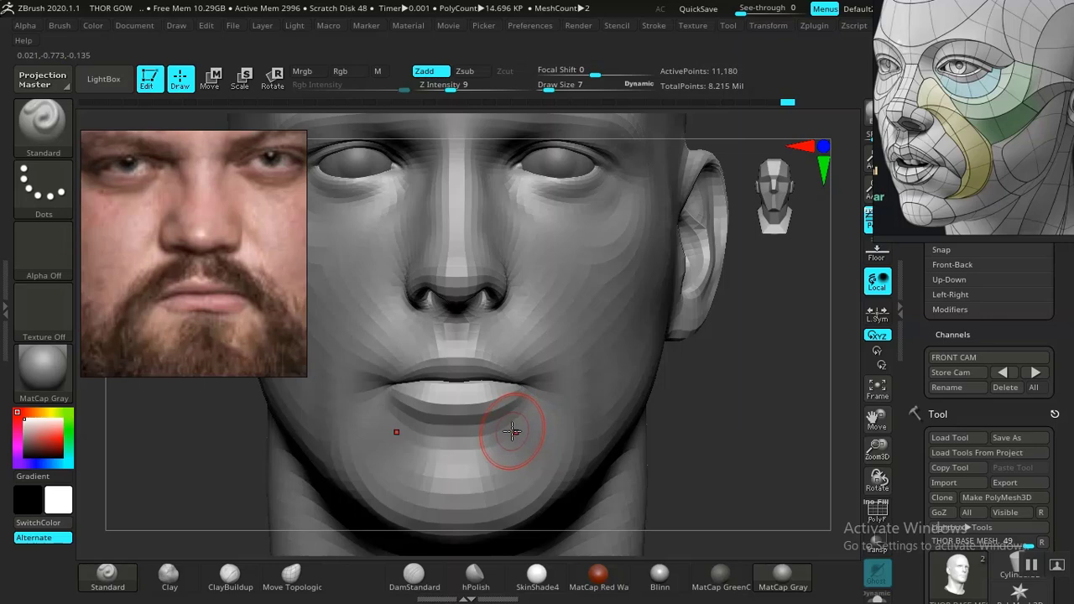
Raise the upper lip and lip line slightly with the Move brush at draw size 13.
{"action": "key", "text": "b"}
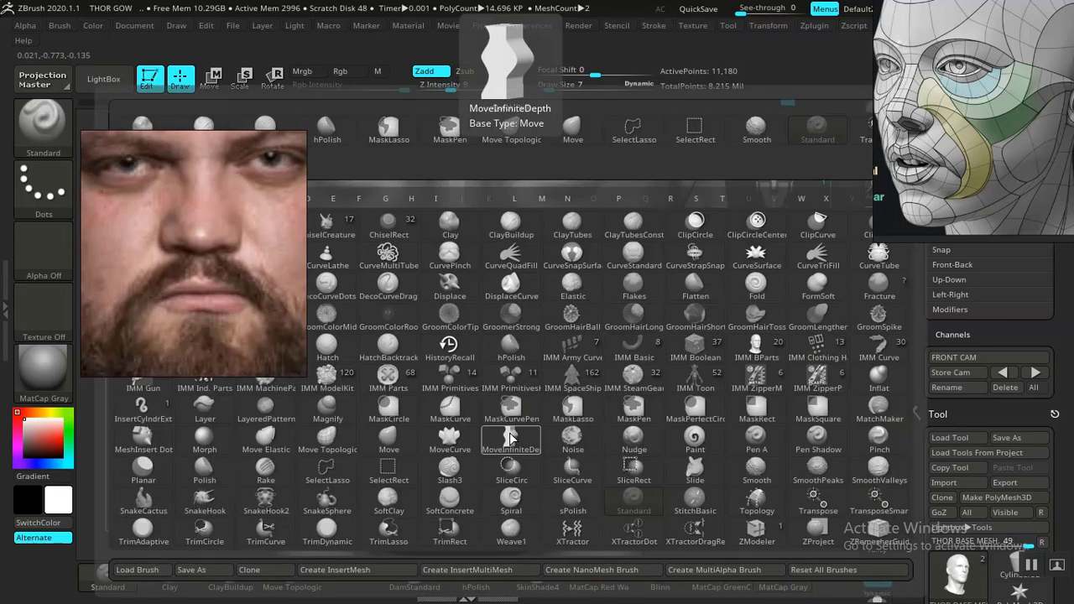
{"action": "left_click", "coordinate": [510, 437]}
{"action": "key", "text": "space"}
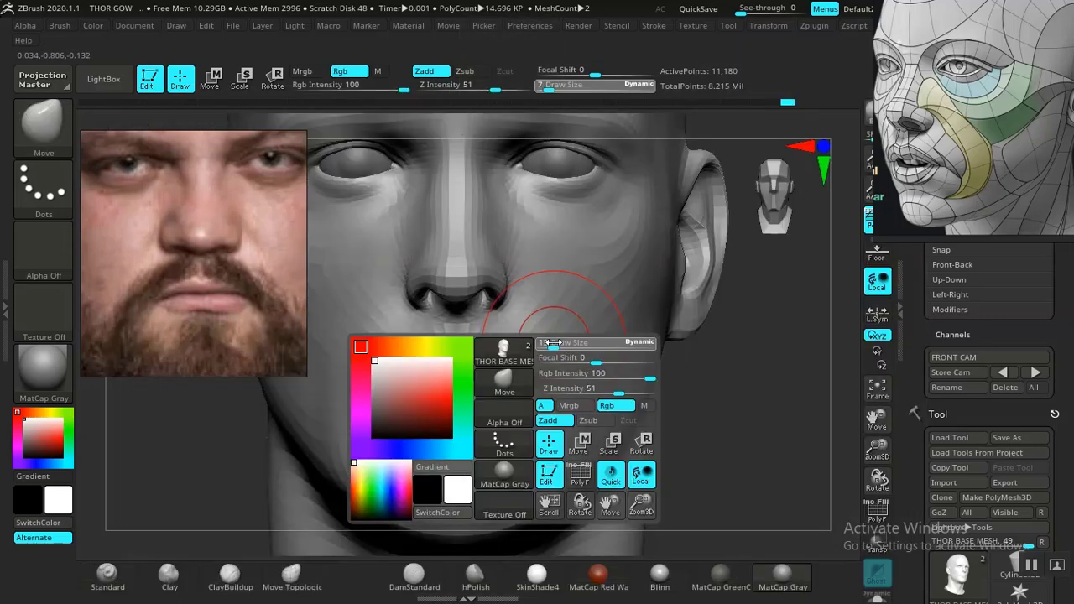
{"action": "left_click", "coordinate": [553, 343]}
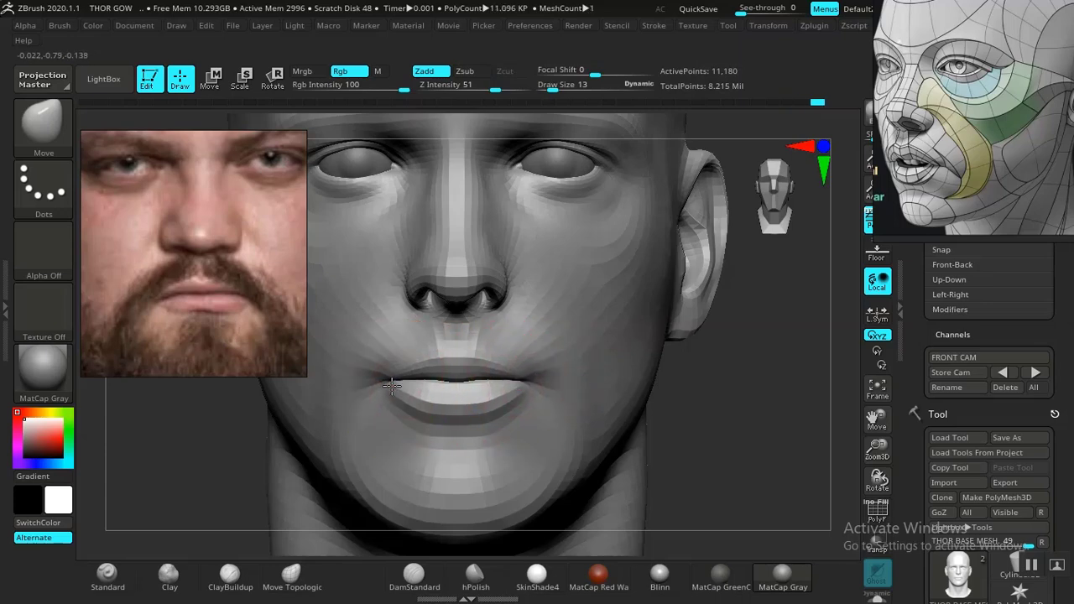
{"action": "left_click_drag", "start_coordinate": [427, 368], "coordinate": [425, 364]}
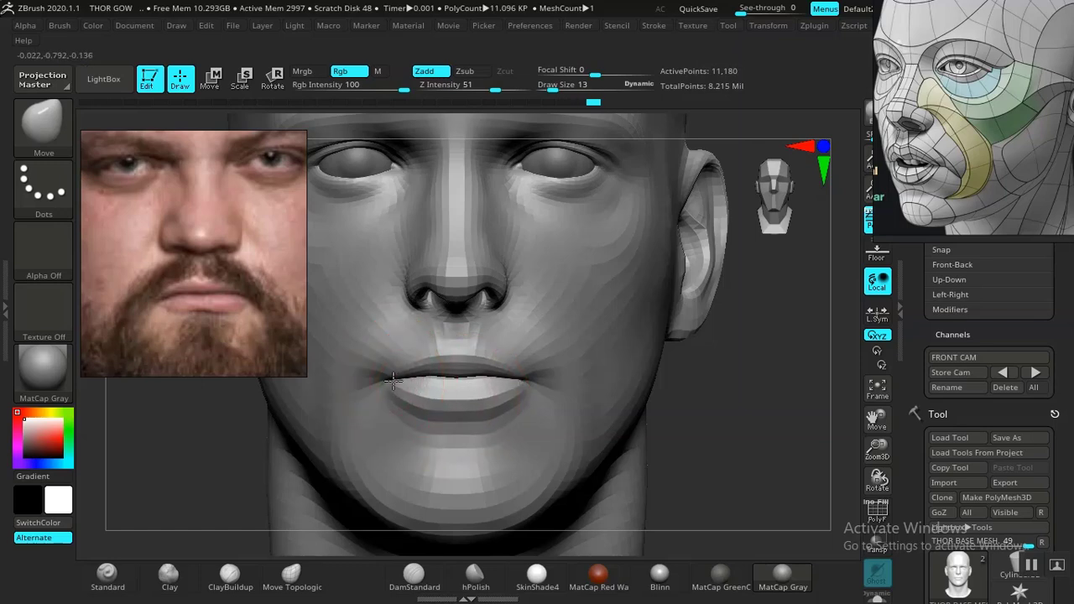
Check the mouth from the side and three-quarter views and undo the last trial stroke.
{"action": "key", "text": "f"}
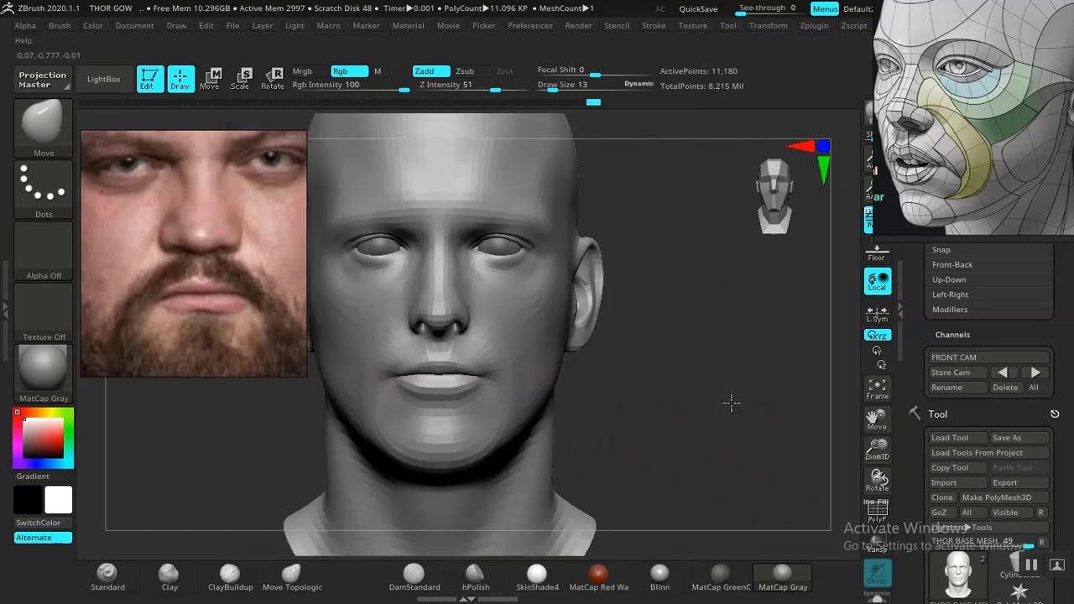
{"action": "mouse_move", "coordinate": [707, 395]}
{"action": "left_mouse_down", "text": "alt"}
{"action": "mouse_move", "coordinate": [731, 436]}
{"action": "mouse_move", "coordinate": [767, 438]}
{"action": "mouse_move", "coordinate": [729, 417]}
{"action": "mouse_move", "coordinate": [737, 404]}
{"action": "mouse_move", "coordinate": [743, 425]}
{"action": "mouse_move", "coordinate": [753, 414]}
{"action": "mouse_move", "coordinate": [758, 376]}
{"action": "mouse_move", "coordinate": [762, 411]}
{"action": "mouse_move", "coordinate": [793, 410]}
{"action": "mouse_move", "coordinate": [697, 425]}
{"action": "mouse_move", "coordinate": [661, 457]}
{"action": "mouse_move", "coordinate": [618, 389]}
{"action": "mouse_move", "coordinate": [649, 424]}
{"action": "mouse_move", "coordinate": [623, 395]}
{"action": "mouse_move", "coordinate": [464, 385]}
{"action": "left_mouse_up", "text": "alt"}
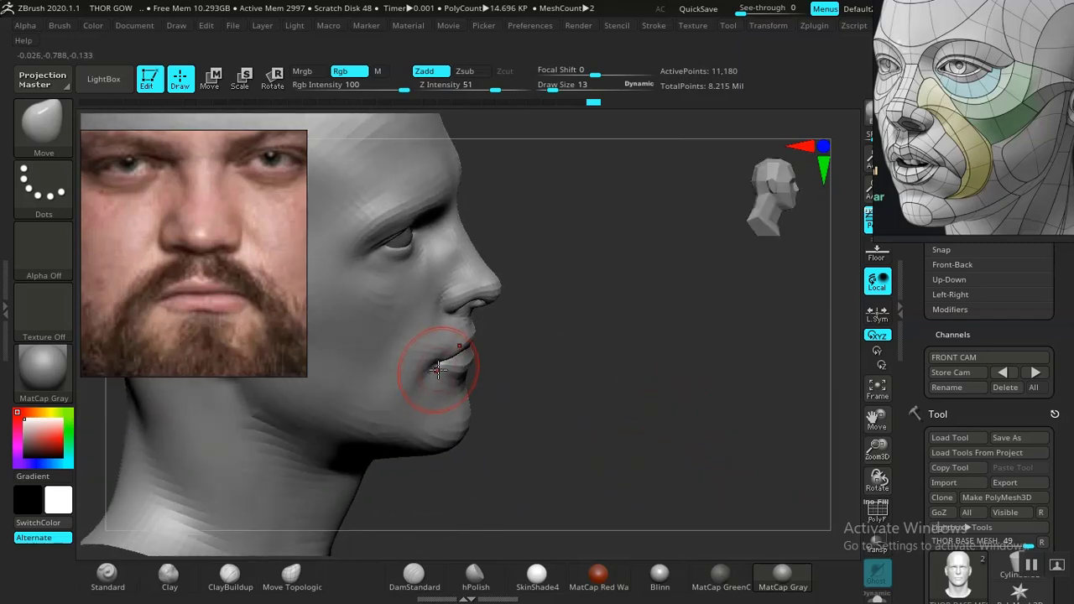
{"action": "mouse_move", "coordinate": [679, 413]}
{"action": "left_mouse_down"}
{"action": "mouse_move", "coordinate": [647, 371]}
{"action": "mouse_move", "coordinate": [690, 407]}
{"action": "mouse_move", "coordinate": [680, 406]}
{"action": "left_mouse_up"}
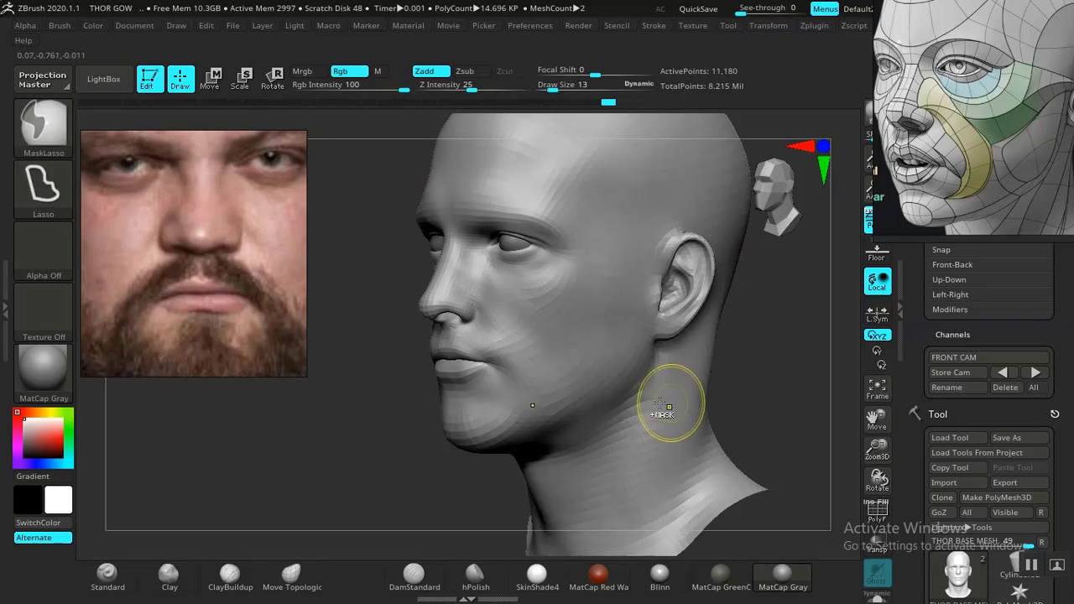
{"action": "left_click_drag", "start_coordinate": [370, 422], "coordinate": [635, 405]}
{"action": "key", "text": "ctrl+z"}
{"action": "mouse_move", "coordinate": [694, 349]}
{"action": "left_mouse_down", "text": "alt"}
{"action": "mouse_move", "coordinate": [705, 401]}
{"action": "mouse_move", "coordinate": [660, 446]}
{"action": "mouse_move", "coordinate": [702, 424]}
{"action": "mouse_move", "coordinate": [714, 468]}
{"action": "mouse_move", "coordinate": [736, 453]}
{"action": "mouse_move", "coordinate": [697, 412]}
{"action": "mouse_move", "coordinate": [739, 401]}
{"action": "left_mouse_up", "text": "alt"}
Align the mouth with the reference photo in the FRONT CAM view using the Move brush at draw size 29, comparing with and without the overlay.
{"action": "left_click", "coordinate": [1035, 373]}
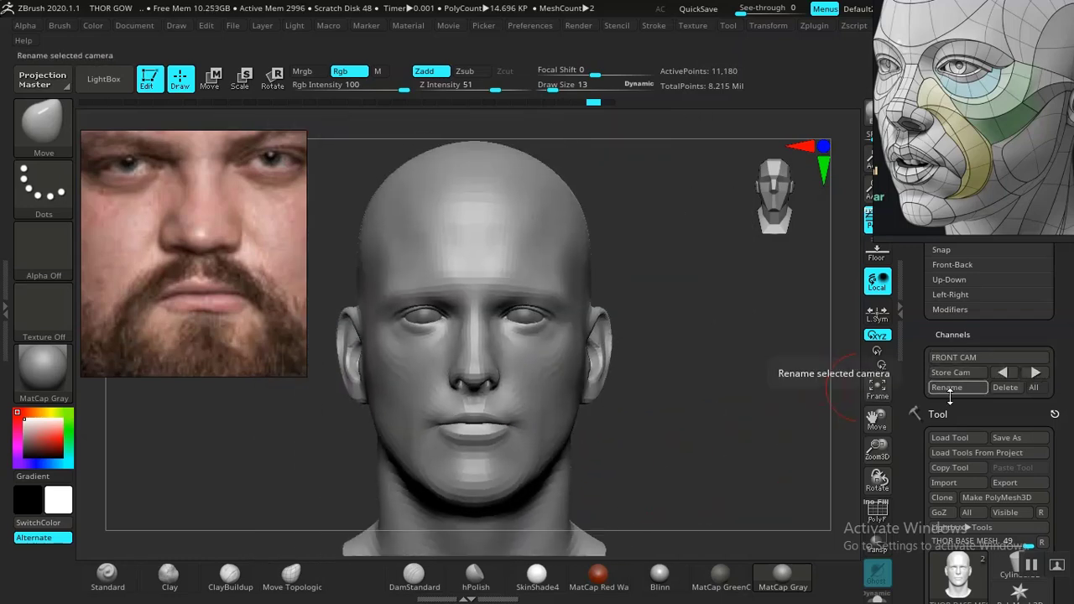
{"action": "key", "text": "shift+z"}
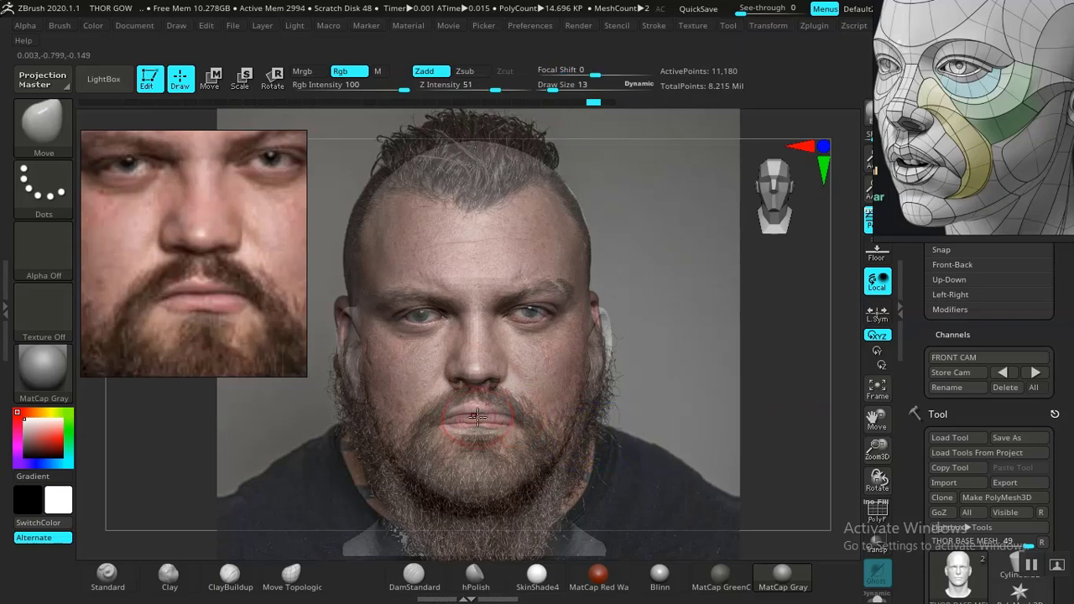
{"action": "key", "text": "space"}
{"action": "left_click_drag", "start_coordinate": [499, 356], "coordinate": [506, 356]}
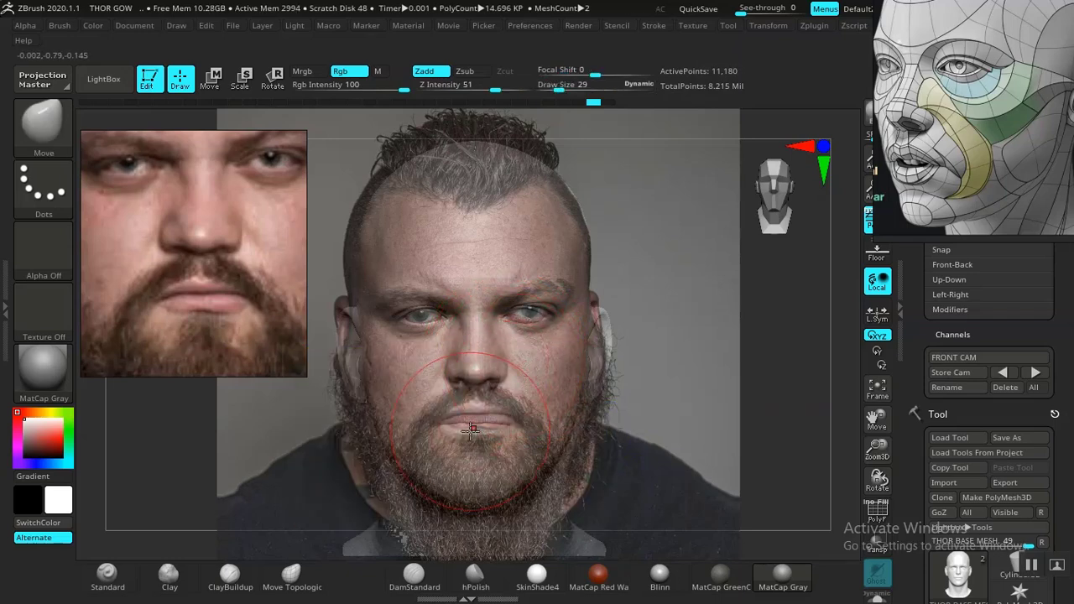
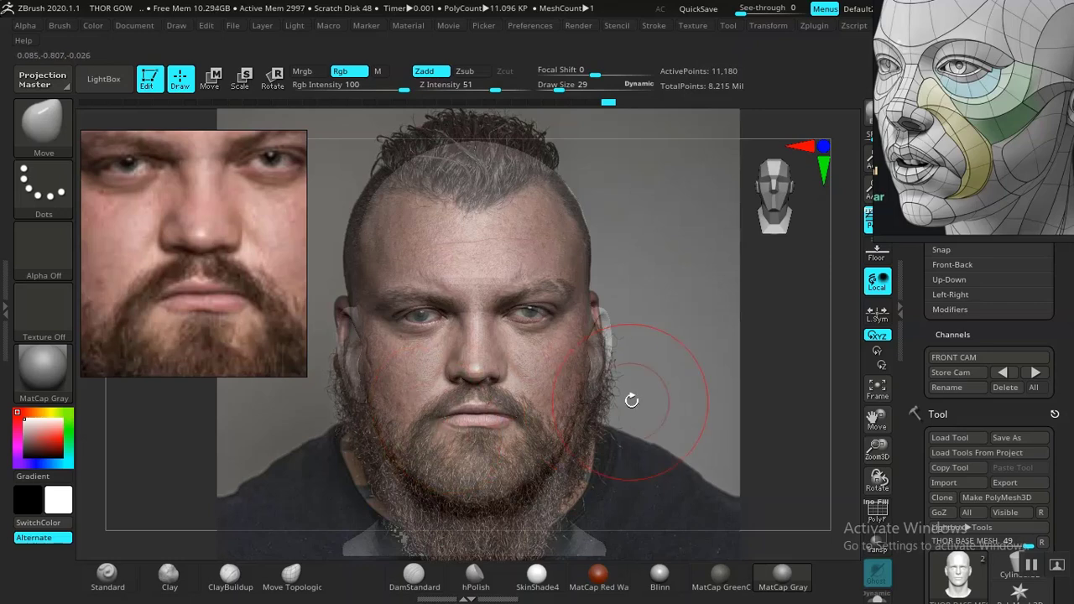
{"action": "key", "text": "shift"}
{"action": "key", "text": "shift+z"}
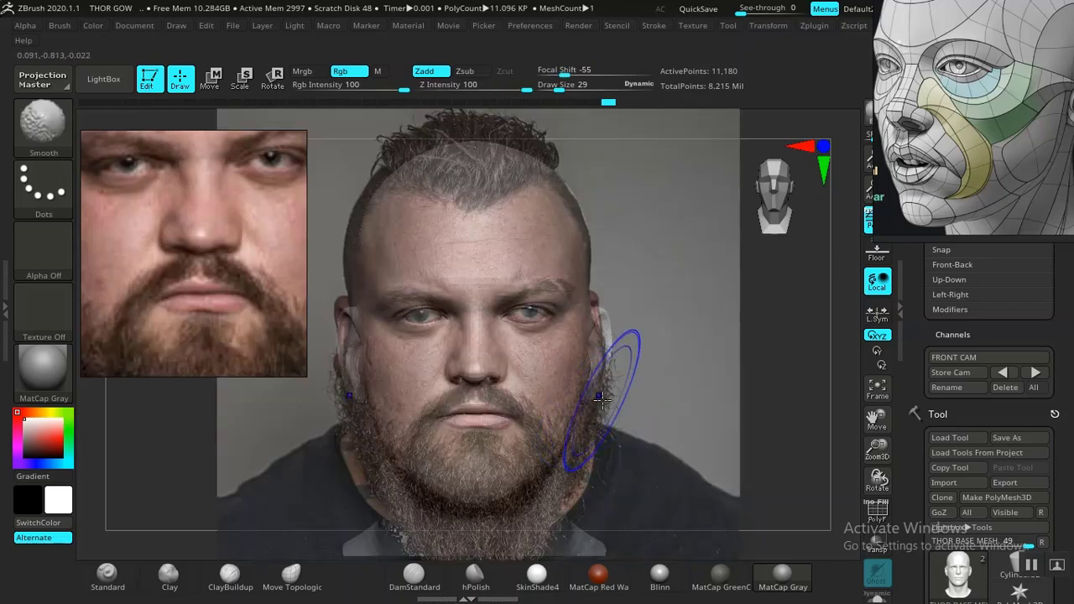
{"action": "key", "text": "shift+z"}
{"action": "key", "text": "shift+z"}
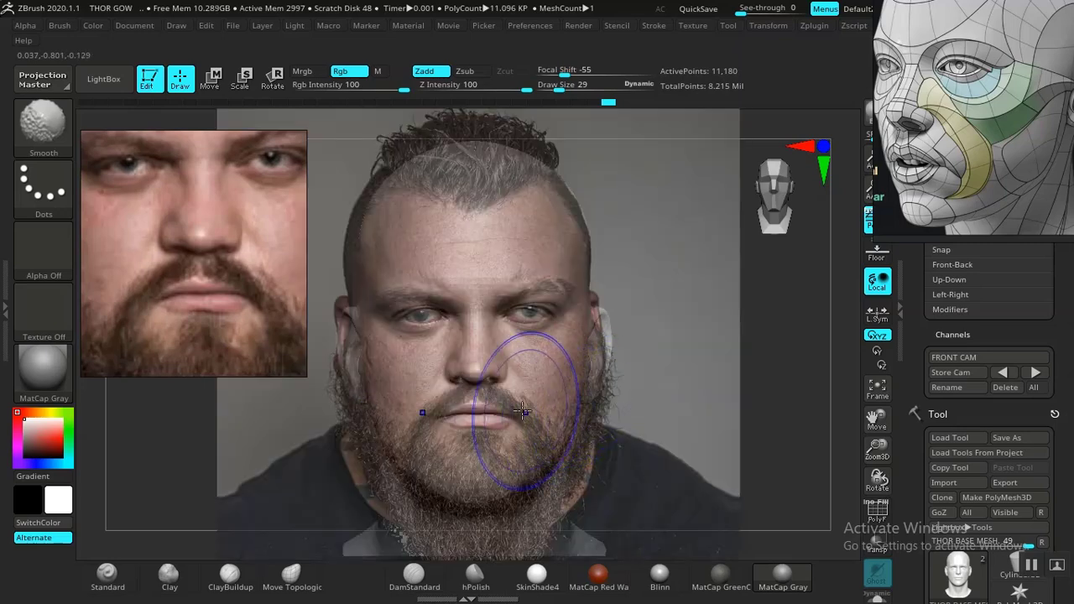
{"action": "key", "text": "shift+z"}
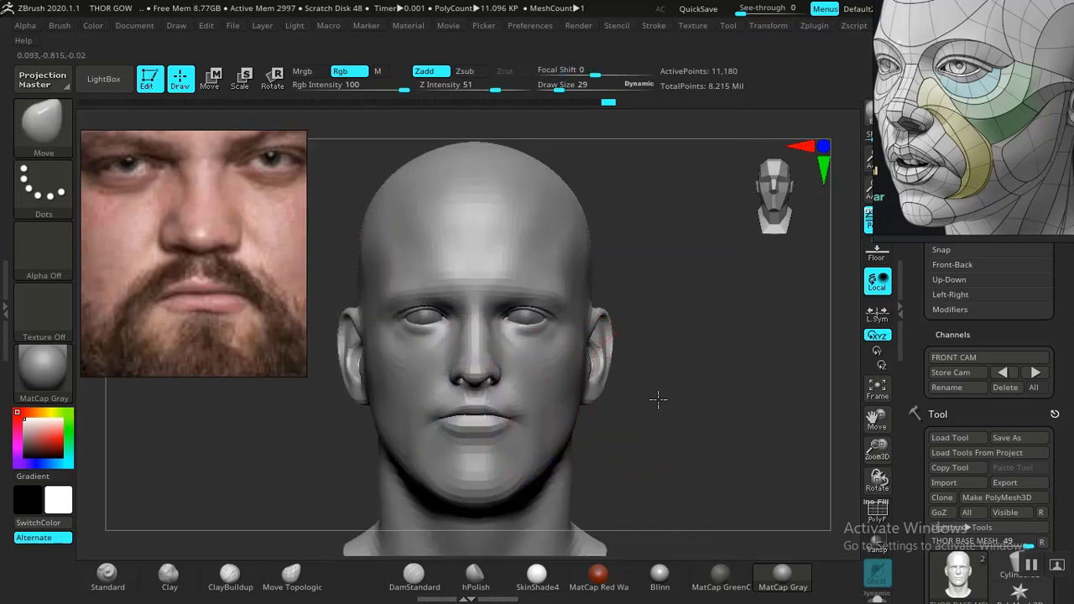
Reshape the mouth corners and upper lip in close-up with the Move brush, using draw sizes 10 and 16.
{"action": "left_click_drag", "start_coordinate": [657, 400], "coordinate": [759, 566], "text": "alt"}
{"action": "key", "text": "space"}
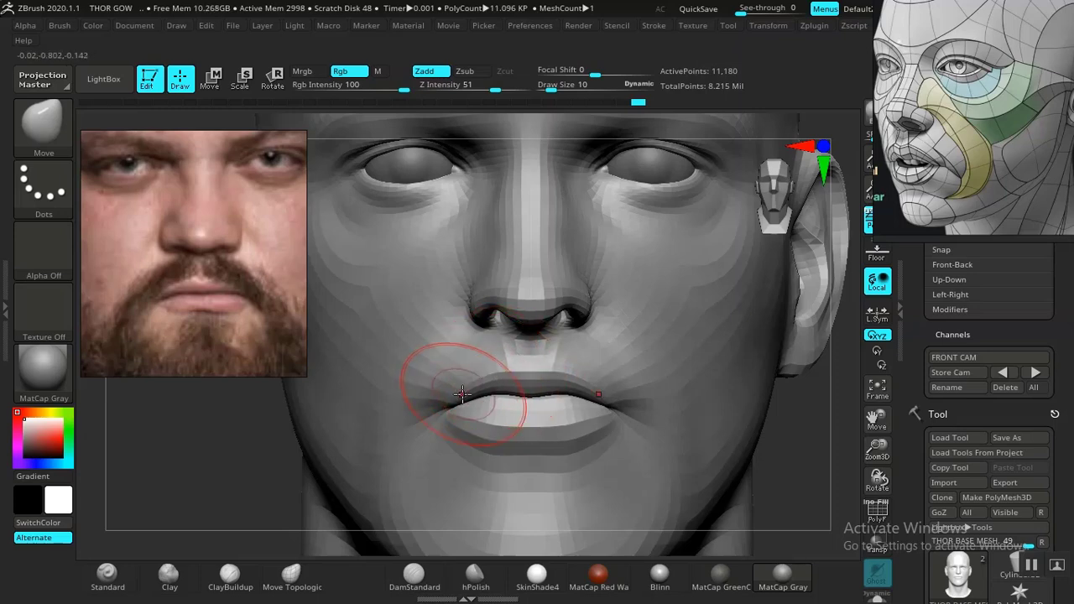
{"action": "key", "text": "space"}
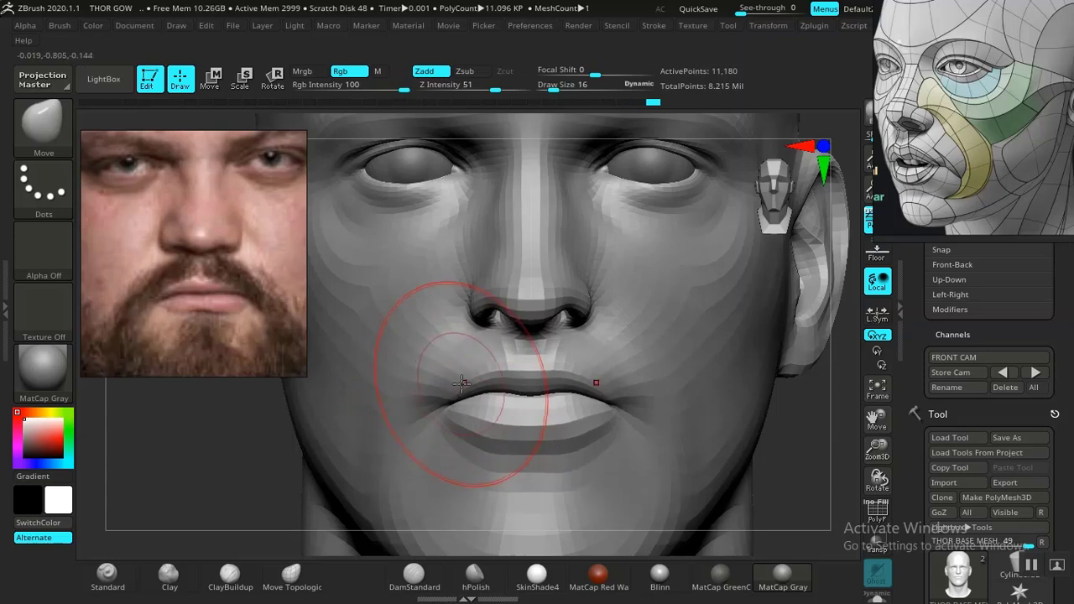
{"action": "mouse_move", "coordinate": [778, 431]}
{"action": "left_mouse_down"}
{"action": "mouse_move", "coordinate": [845, 439]}
{"action": "mouse_move", "coordinate": [745, 429]}
{"action": "mouse_move", "coordinate": [790, 417]}
{"action": "left_mouse_up"}
{"action": "left_click_drag", "start_coordinate": [666, 419], "coordinate": [652, 450]}
{"action": "left_click_drag", "start_coordinate": [256, 460], "coordinate": [319, 277], "text": "alt"}
{"action": "left_click_drag", "start_coordinate": [780, 418], "coordinate": [668, 446], "text": "alt"}
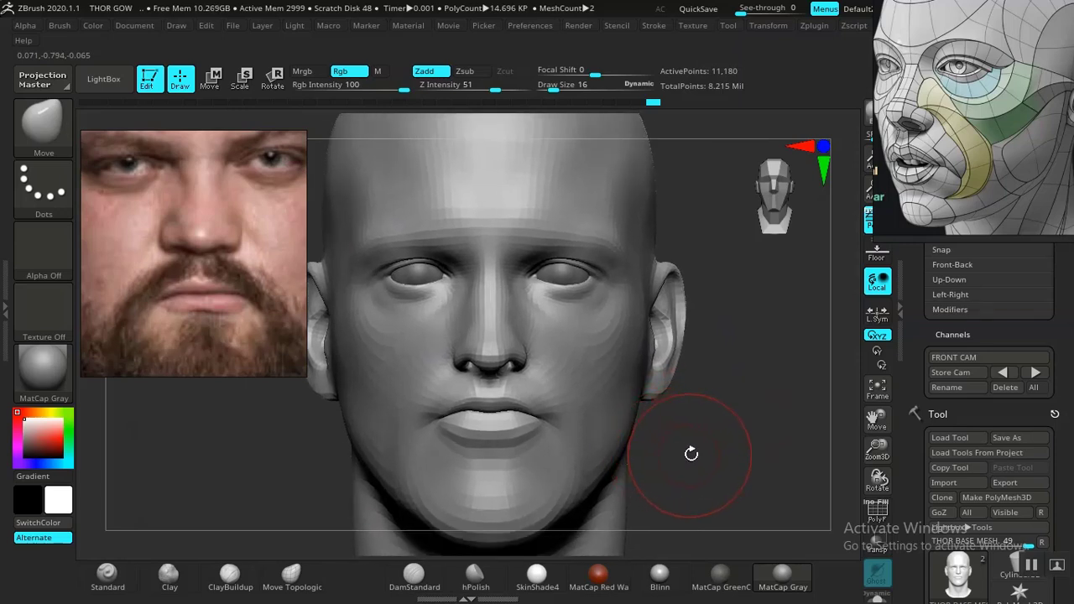
{"action": "left_click_drag", "start_coordinate": [683, 444], "coordinate": [756, 457], "text": "alt"}
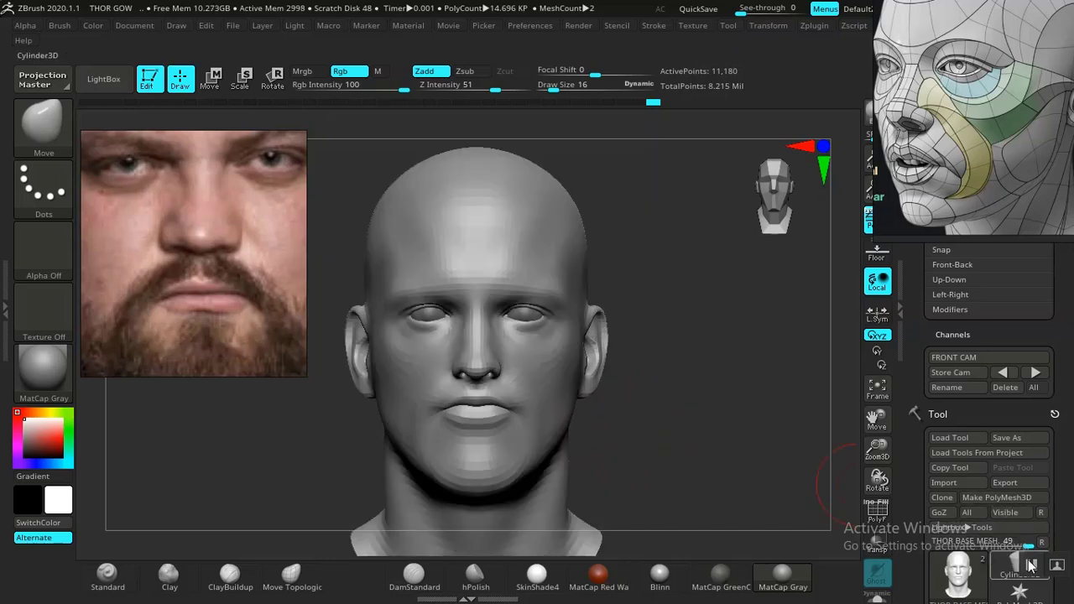
Raise the chin to match the front photo overlay with the Move Topological brush at draw size 51.
{"action": "mouse_move", "coordinate": [1030, 567]}
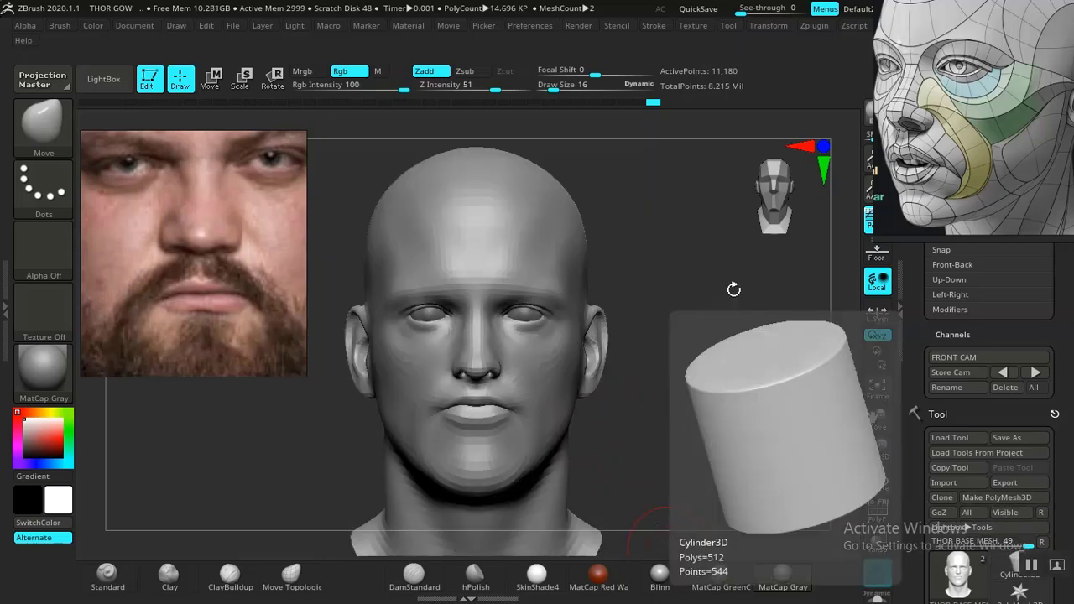
{"action": "key", "text": "shift"}
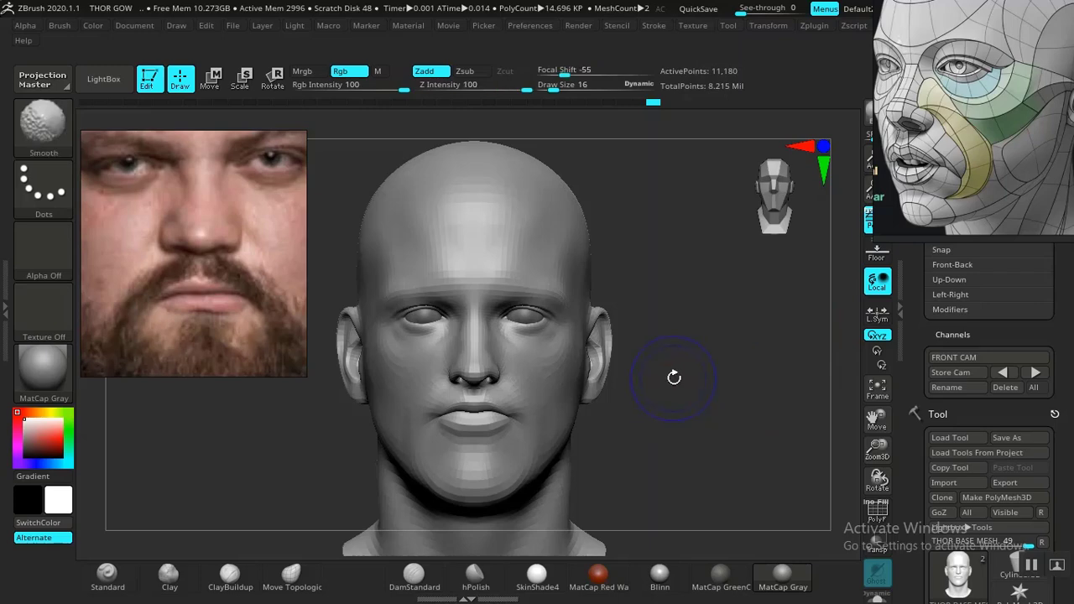
{"action": "key", "text": "shift+z"}
{"action": "key", "text": "space"}
{"action": "left_click_drag", "start_coordinate": [526, 360], "coordinate": [539, 359]}
{"action": "left_click", "coordinate": [291, 573]}
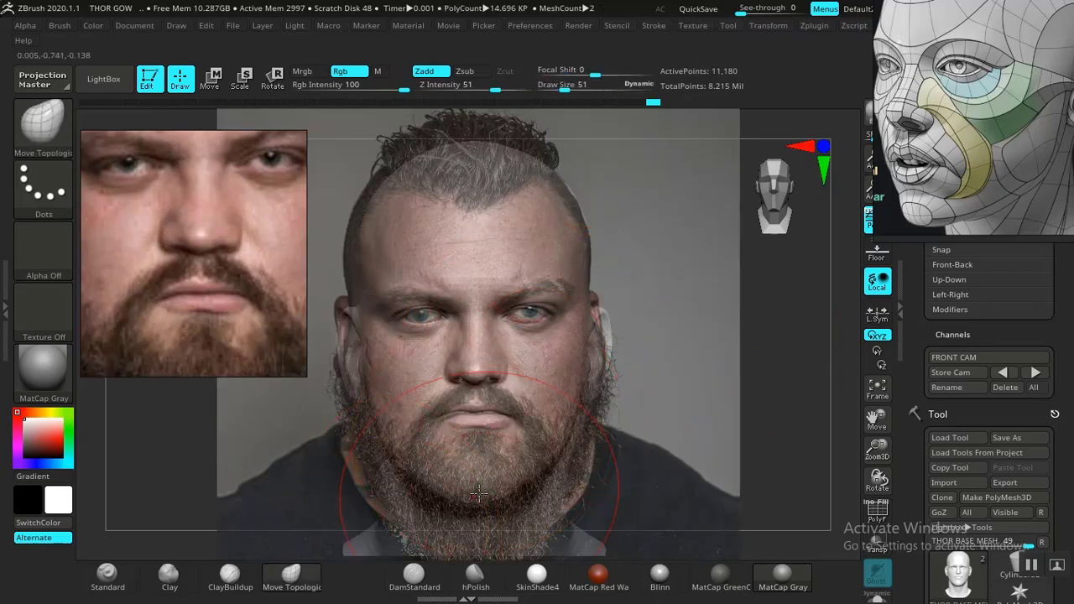
{"action": "left_click_drag", "start_coordinate": [473, 500], "coordinate": [476, 491]}
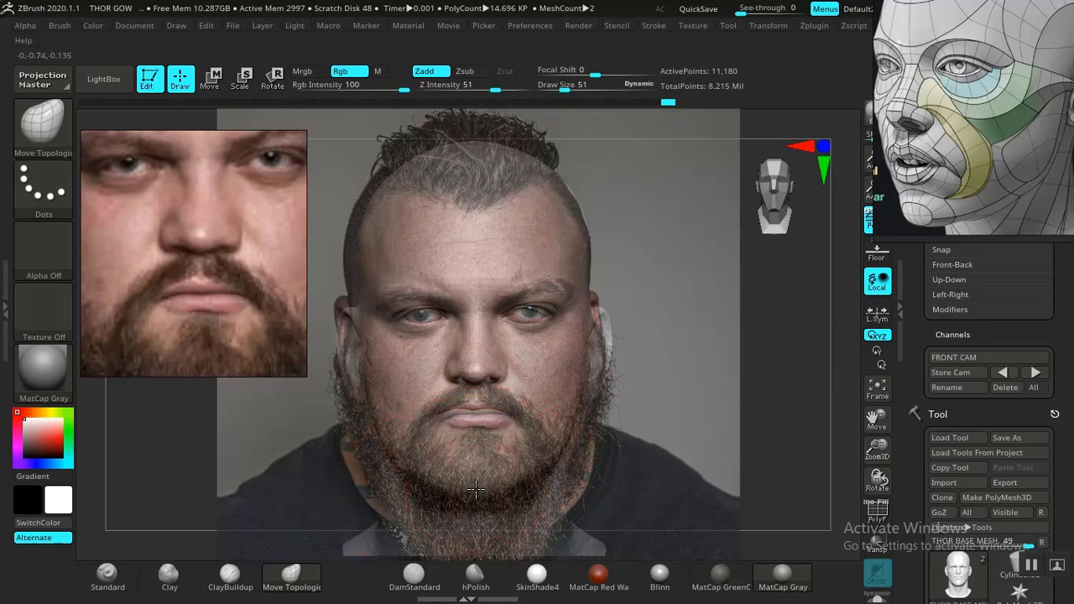
{"action": "key", "text": "shift+z"}
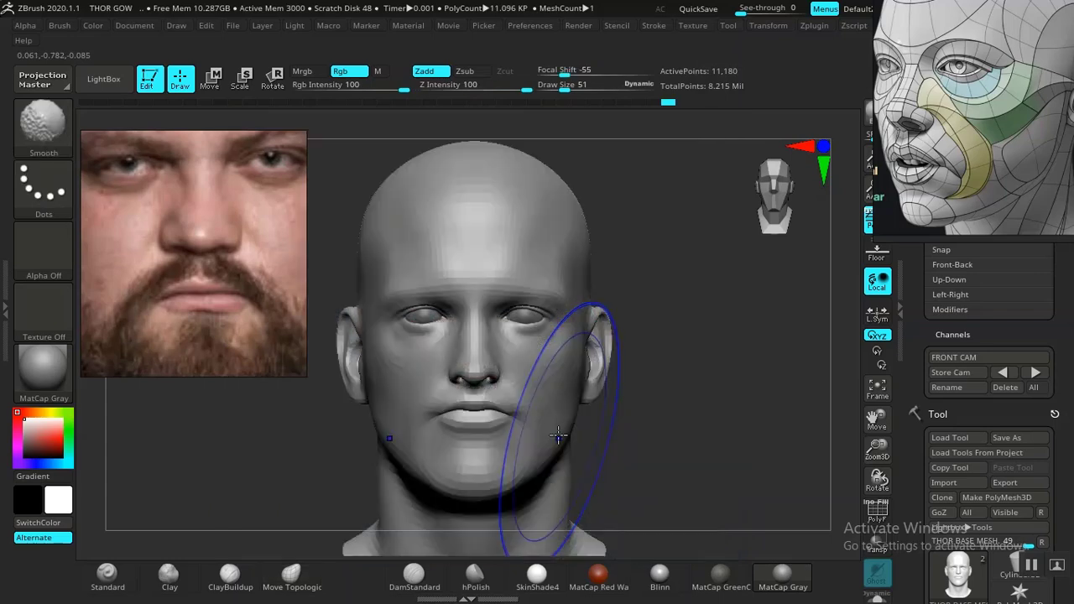
{"action": "left_click_drag", "start_coordinate": [480, 490], "coordinate": [480, 482]}
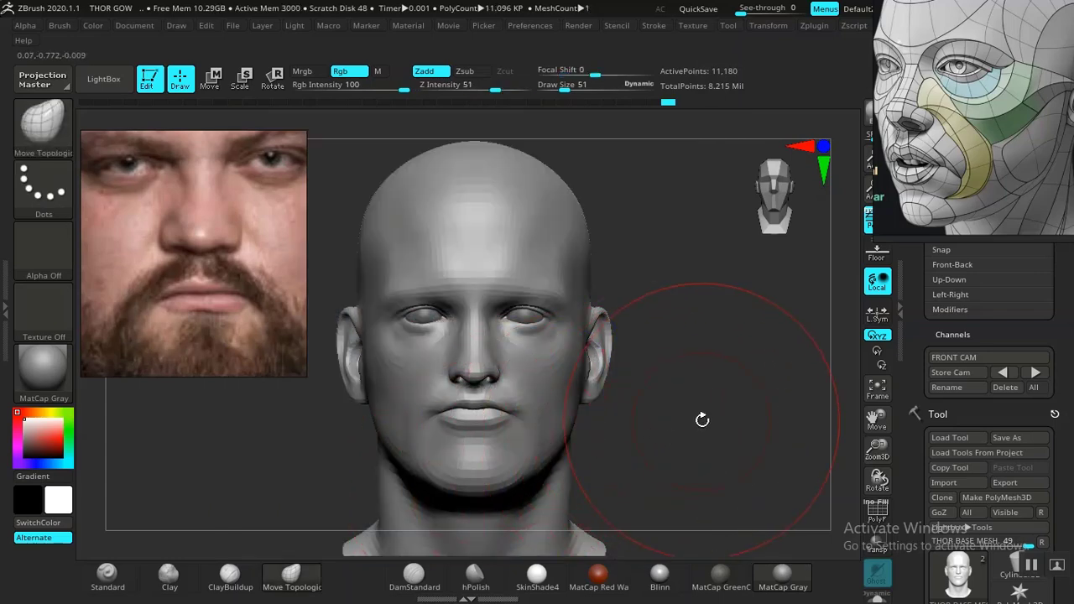
{"action": "left_click_drag", "start_coordinate": [655, 417], "coordinate": [708, 408]}
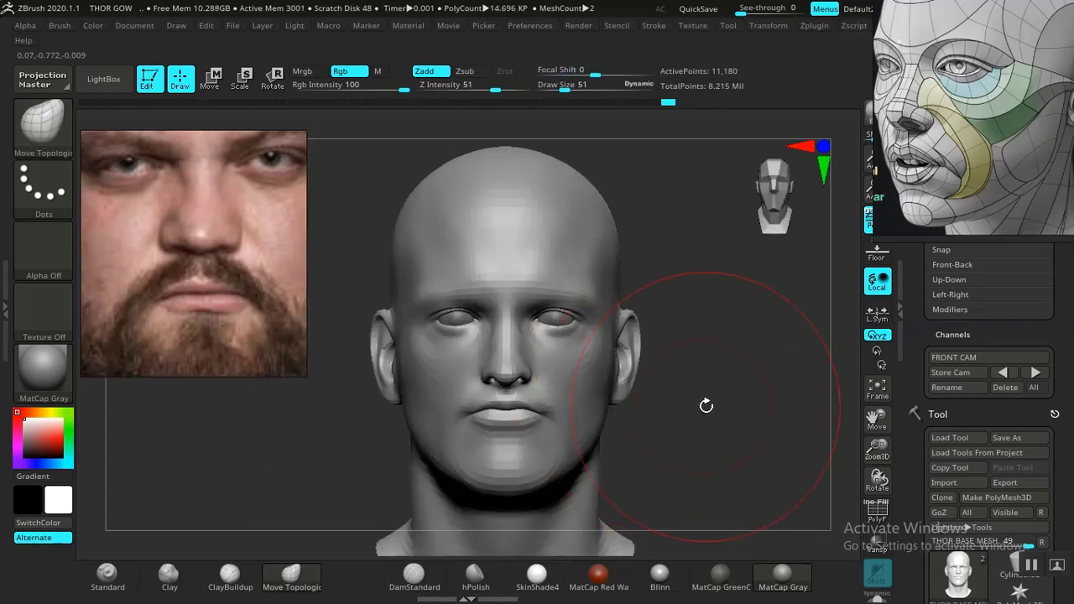
Adjust the jawline against the front photo in the FRONT CAM view with the Move Topological brush at draw size 36.
{"action": "left_click", "coordinate": [1035, 373]}
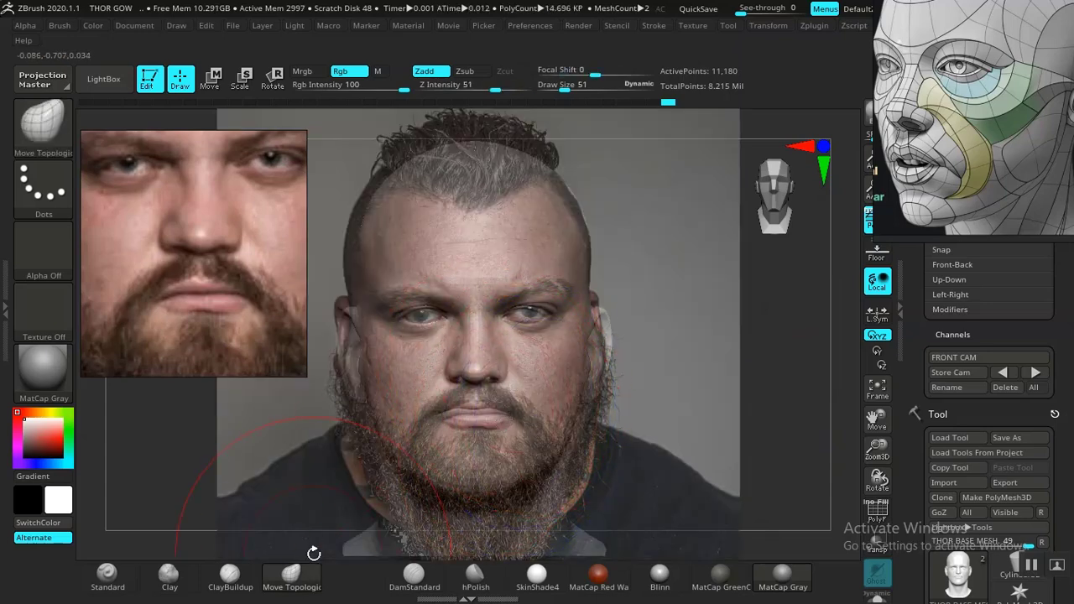
{"action": "key", "text": "space"}
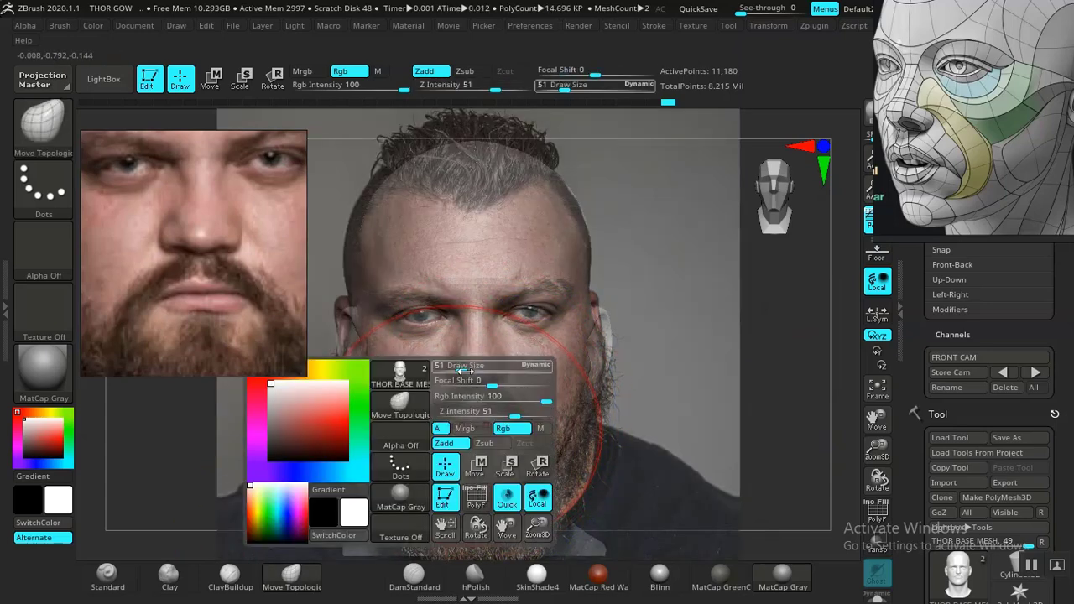
{"action": "left_click_drag", "start_coordinate": [466, 370], "coordinate": [458, 370]}
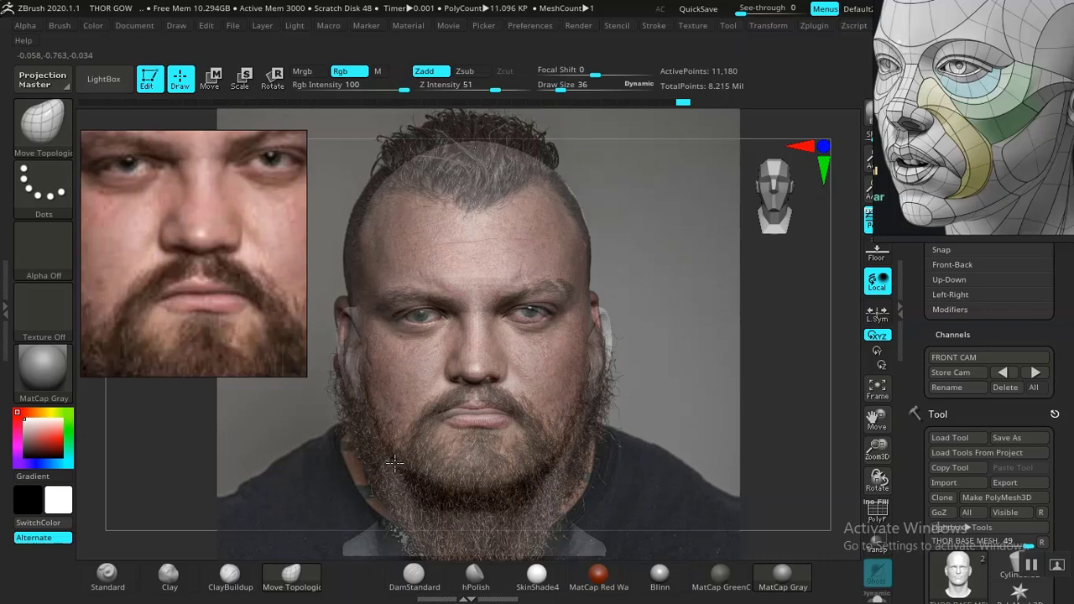
{"action": "left_click_drag", "start_coordinate": [394, 463], "coordinate": [396, 462]}
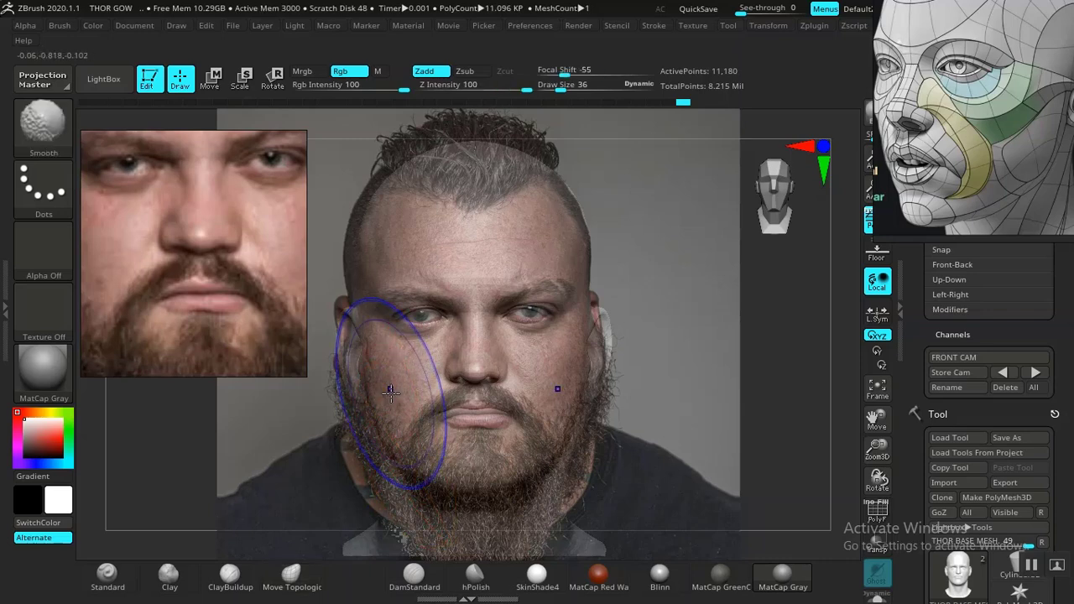
Nudge the mouth slightly upward with the Move Topological brush to match the front reference photo.
{"action": "key", "text": "shift+z"}
{"action": "left_click_drag", "start_coordinate": [472, 411], "coordinate": [473, 404]}
{"action": "key", "text": "shift+z"}
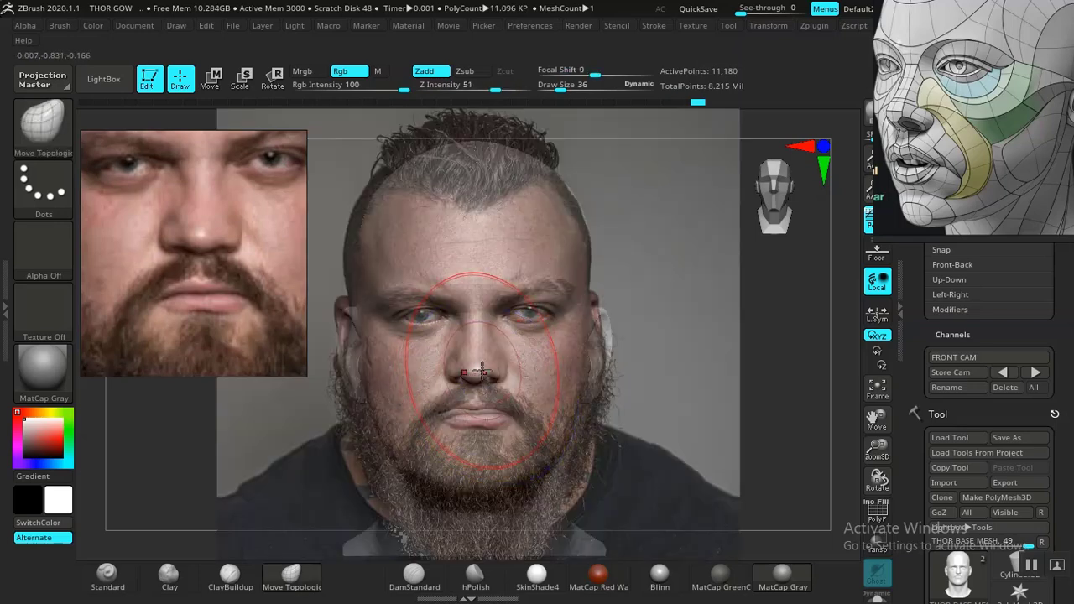
{"action": "key", "text": "space"}
{"action": "key", "text": "s"}
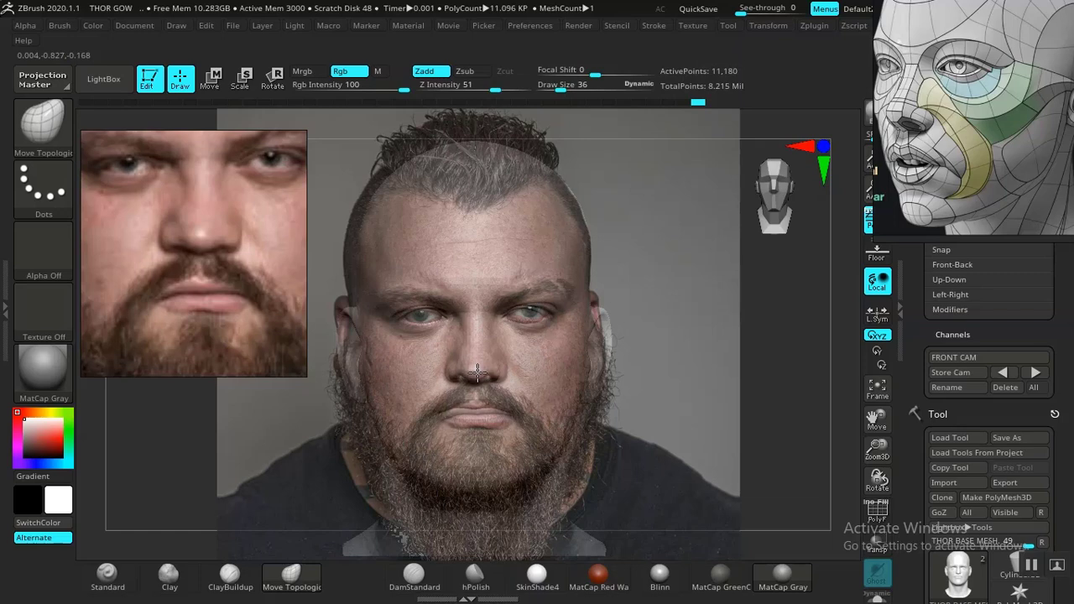
{"action": "key", "text": "shift+z"}
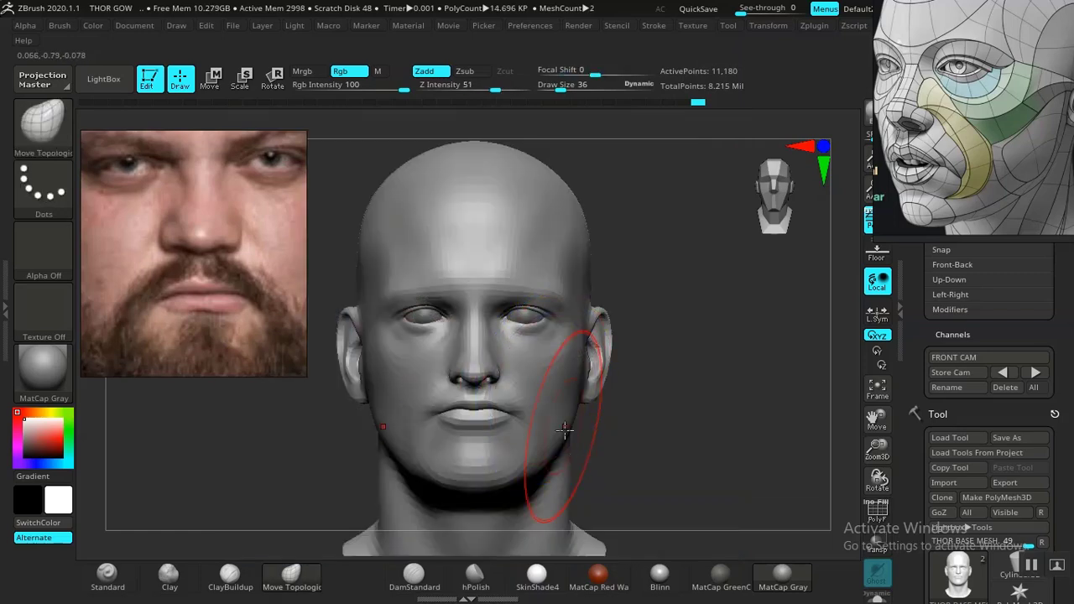
Mask the face below the nose and reshape the nose with Move Topological at draw size 22, following the reference.
{"action": "mouse_move", "coordinate": [663, 436]}
{"action": "left_mouse_down", "text": "ctrl"}
{"action": "mouse_move", "coordinate": [616, 470]}
{"action": "mouse_move", "coordinate": [350, 504]}
{"action": "mouse_move", "coordinate": [360, 403]}
{"action": "mouse_move", "coordinate": [648, 409]}
{"action": "mouse_move", "coordinate": [664, 426]}
{"action": "left_mouse_up", "text": "ctrl"}
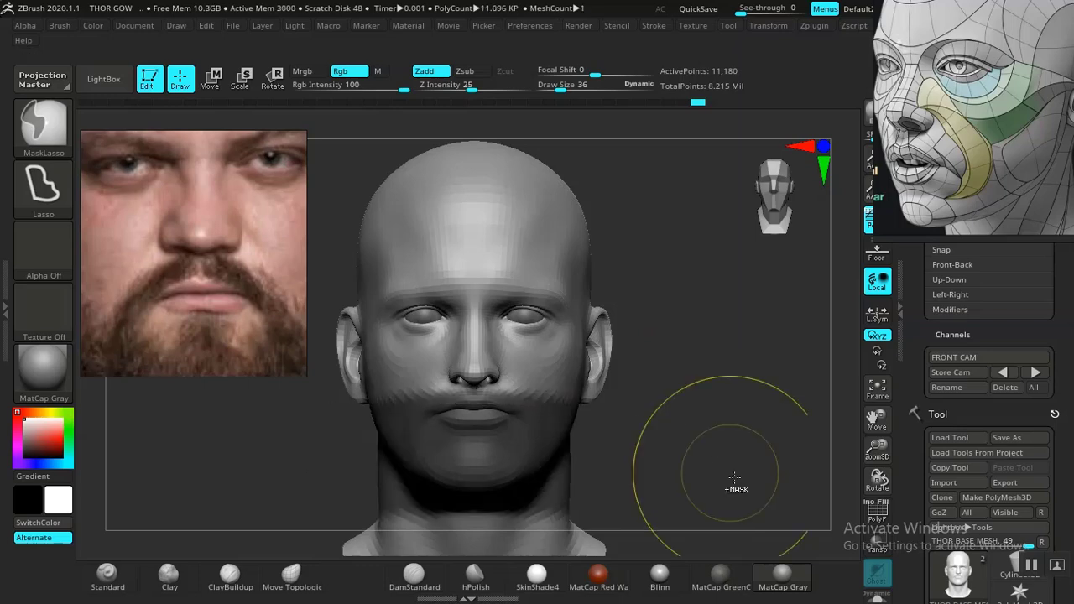
{"action": "left_click", "coordinate": [521, 446], "text": "ctrl"}
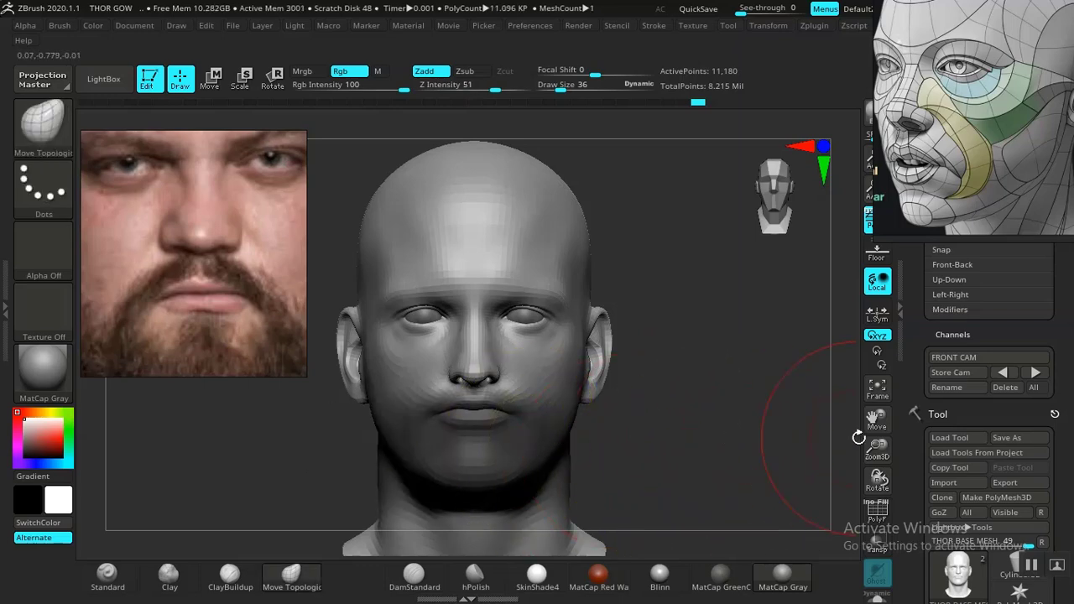
{"action": "left_click", "coordinate": [1035, 373]}
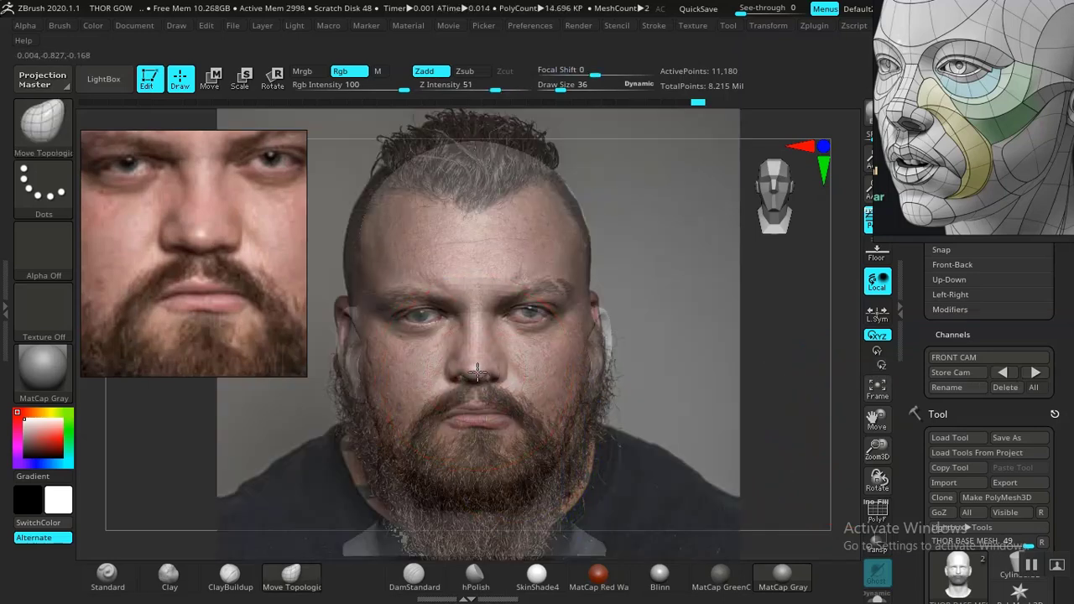
{"action": "key", "text": "space"}
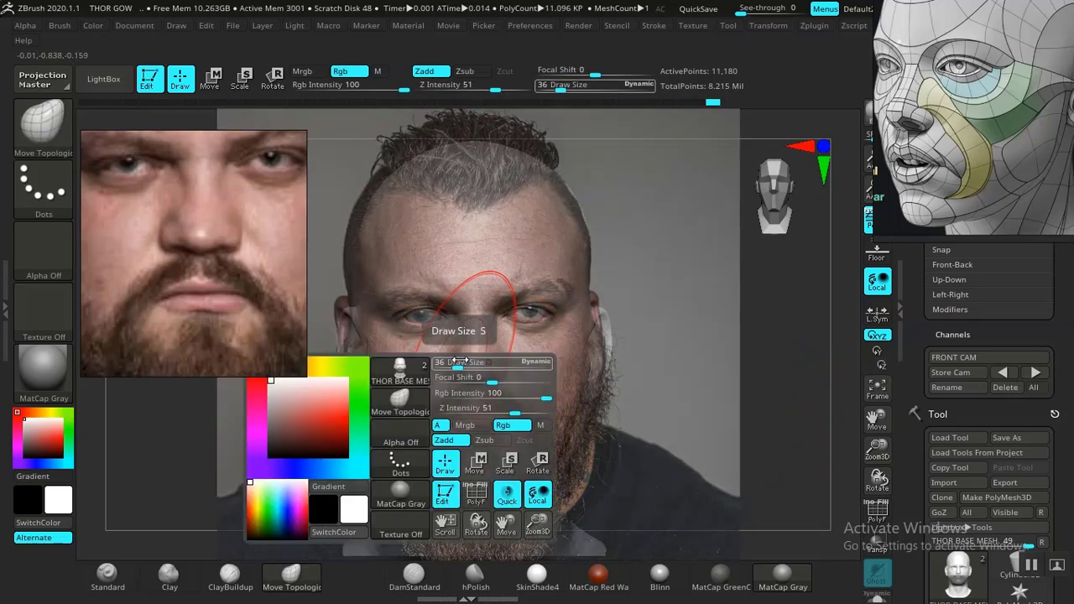
{"action": "left_click_drag", "start_coordinate": [460, 362], "coordinate": [453, 363]}
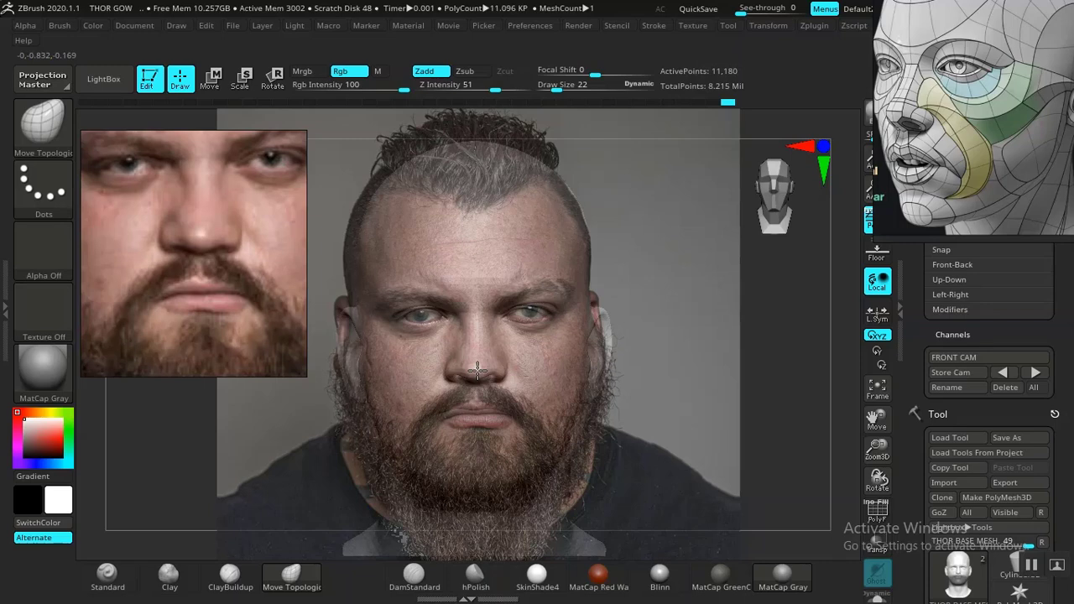
Mask everything except the mouth and chin area and reshape the mouth with Move Topological at draw size 34.
{"action": "key", "text": "shift+z"}
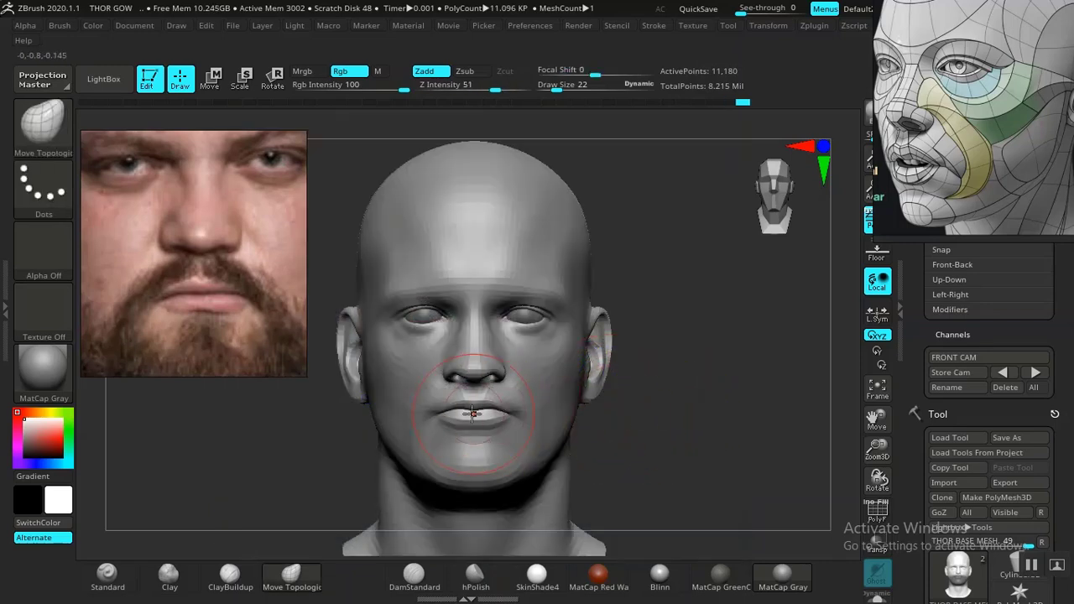
{"action": "mouse_move", "coordinate": [500, 399]}
{"action": "left_mouse_down", "text": "ctrl"}
{"action": "mouse_move", "coordinate": [504, 410]}
{"action": "mouse_move", "coordinate": [579, 411]}
{"action": "left_mouse_up", "text": "ctrl"}
{"action": "left_click", "coordinate": [643, 417], "text": "ctrl"}
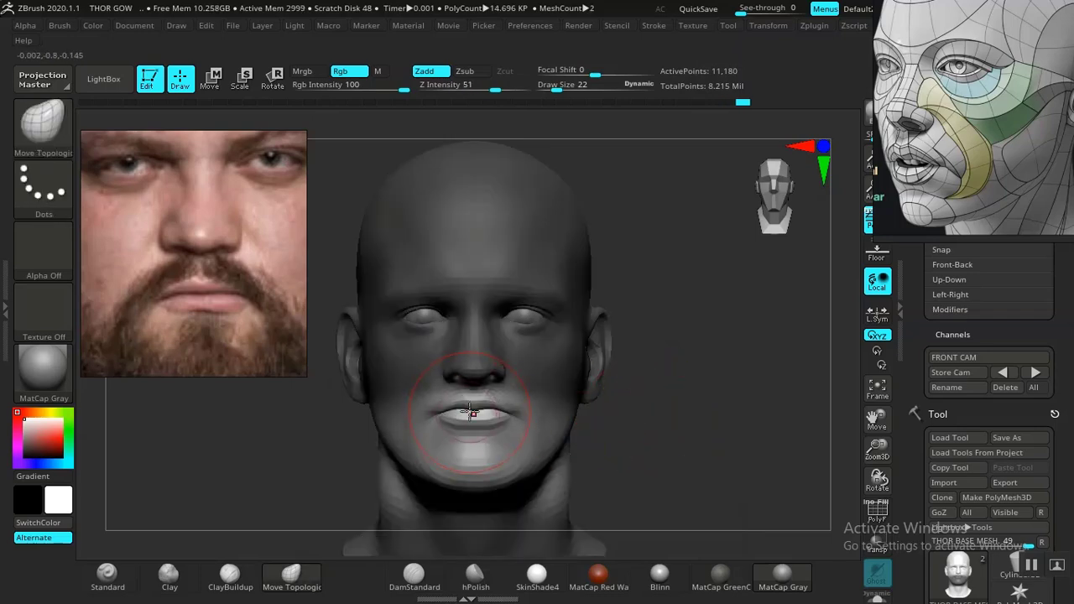
{"action": "key", "text": "space"}
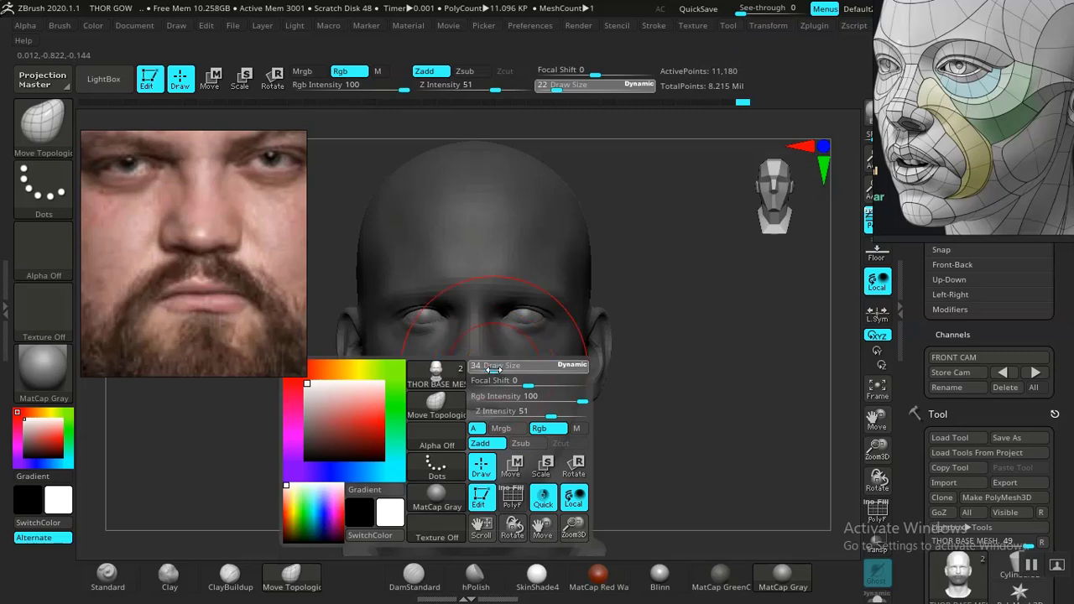
{"action": "left_click_drag", "start_coordinate": [477, 410], "coordinate": [435, 421]}
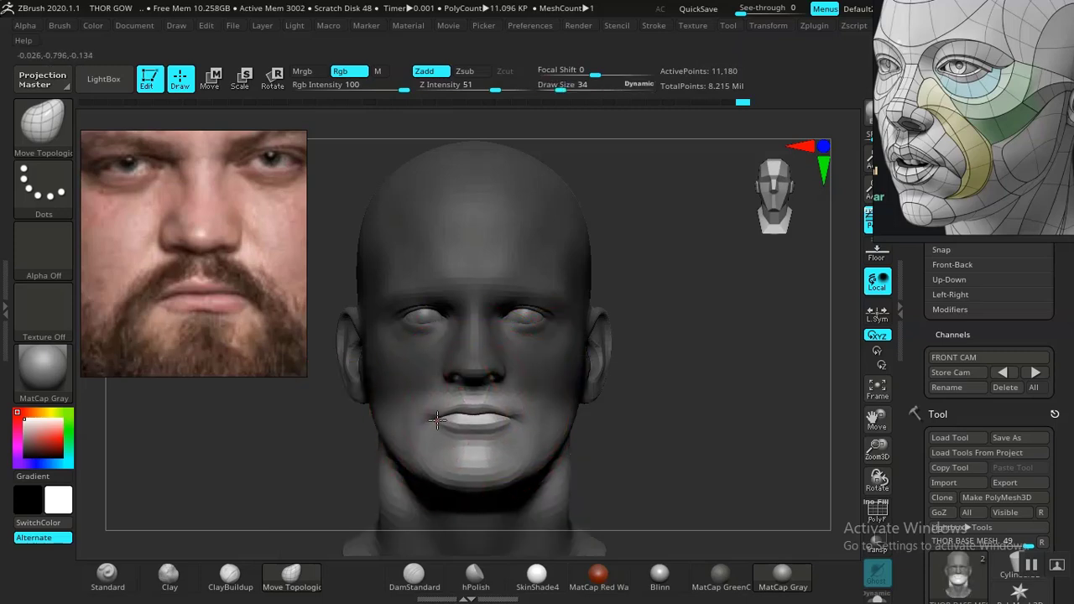
Shape the curvature of the lips from below the chin with Move Topological at draw size 16.
{"action": "mouse_move", "coordinate": [635, 438]}
{"action": "left_mouse_down"}
{"action": "mouse_move", "coordinate": [676, 444]}
{"action": "mouse_move", "coordinate": [620, 422]}
{"action": "mouse_move", "coordinate": [693, 472]}
{"action": "mouse_move", "coordinate": [641, 359]}
{"action": "mouse_move", "coordinate": [649, 280]}
{"action": "mouse_move", "coordinate": [675, 271]}
{"action": "mouse_move", "coordinate": [672, 286]}
{"action": "mouse_move", "coordinate": [721, 397]}
{"action": "mouse_move", "coordinate": [621, 383]}
{"action": "mouse_move", "coordinate": [705, 333]}
{"action": "mouse_move", "coordinate": [679, 445]}
{"action": "mouse_move", "coordinate": [660, 456]}
{"action": "mouse_move", "coordinate": [648, 454]}
{"action": "mouse_move", "coordinate": [696, 271]}
{"action": "mouse_move", "coordinate": [769, 338]}
{"action": "mouse_move", "coordinate": [776, 214]}
{"action": "mouse_move", "coordinate": [813, 209]}
{"action": "mouse_move", "coordinate": [824, 176]}
{"action": "left_mouse_up"}
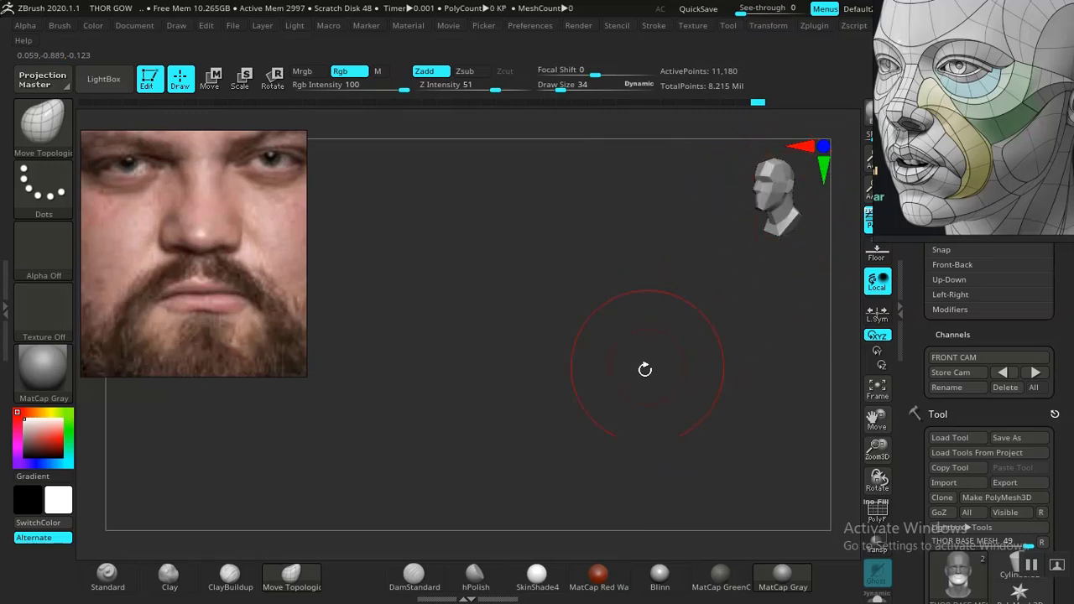
{"action": "mouse_move", "coordinate": [647, 369]}
{"action": "left_mouse_down"}
{"action": "mouse_move", "coordinate": [599, 439]}
{"action": "mouse_move", "coordinate": [695, 391]}
{"action": "mouse_move", "coordinate": [654, 342]}
{"action": "mouse_move", "coordinate": [659, 391]}
{"action": "mouse_move", "coordinate": [691, 441]}
{"action": "mouse_move", "coordinate": [695, 384]}
{"action": "mouse_move", "coordinate": [723, 402]}
{"action": "mouse_move", "coordinate": [746, 353]}
{"action": "mouse_move", "coordinate": [746, 408]}
{"action": "mouse_move", "coordinate": [640, 353]}
{"action": "left_mouse_up"}
{"action": "key", "text": "space"}
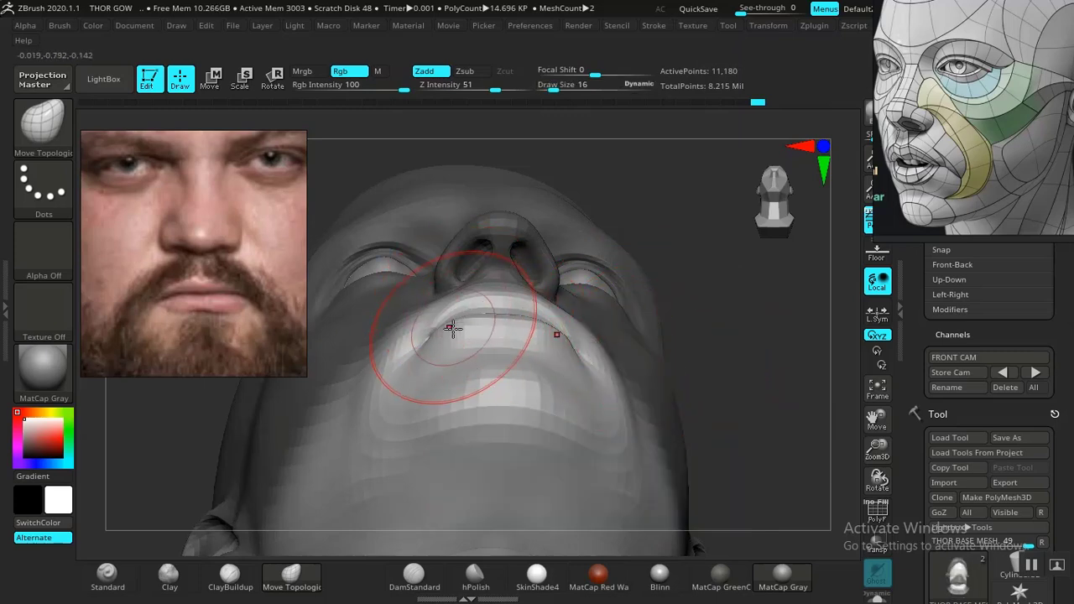
{"action": "mouse_move", "coordinate": [672, 364]}
{"action": "left_mouse_down"}
{"action": "mouse_move", "coordinate": [712, 388]}
{"action": "mouse_move", "coordinate": [736, 450]}
{"action": "mouse_move", "coordinate": [788, 422]}
{"action": "mouse_move", "coordinate": [757, 400]}
{"action": "mouse_move", "coordinate": [649, 389]}
{"action": "mouse_move", "coordinate": [637, 413]}
{"action": "mouse_move", "coordinate": [587, 439]}
{"action": "mouse_move", "coordinate": [619, 446]}
{"action": "mouse_move", "coordinate": [639, 381]}
{"action": "mouse_move", "coordinate": [635, 412]}
{"action": "mouse_move", "coordinate": [594, 417]}
{"action": "mouse_move", "coordinate": [565, 364]}
{"action": "mouse_move", "coordinate": [781, 422]}
{"action": "mouse_move", "coordinate": [775, 442]}
{"action": "mouse_move", "coordinate": [766, 334]}
{"action": "mouse_move", "coordinate": [786, 291]}
{"action": "mouse_move", "coordinate": [774, 291]}
{"action": "left_mouse_up"}
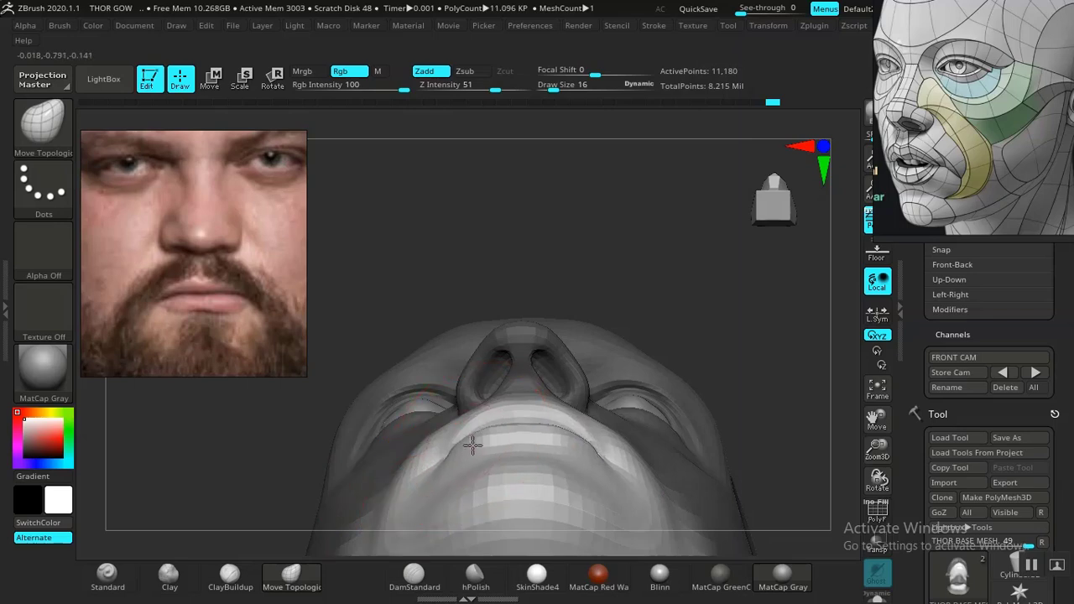
{"action": "mouse_move", "coordinate": [648, 367]}
{"action": "left_mouse_down"}
{"action": "mouse_move", "coordinate": [791, 427]}
{"action": "mouse_move", "coordinate": [767, 434]}
{"action": "mouse_move", "coordinate": [709, 412]}
{"action": "mouse_move", "coordinate": [755, 490]}
{"action": "left_mouse_up"}
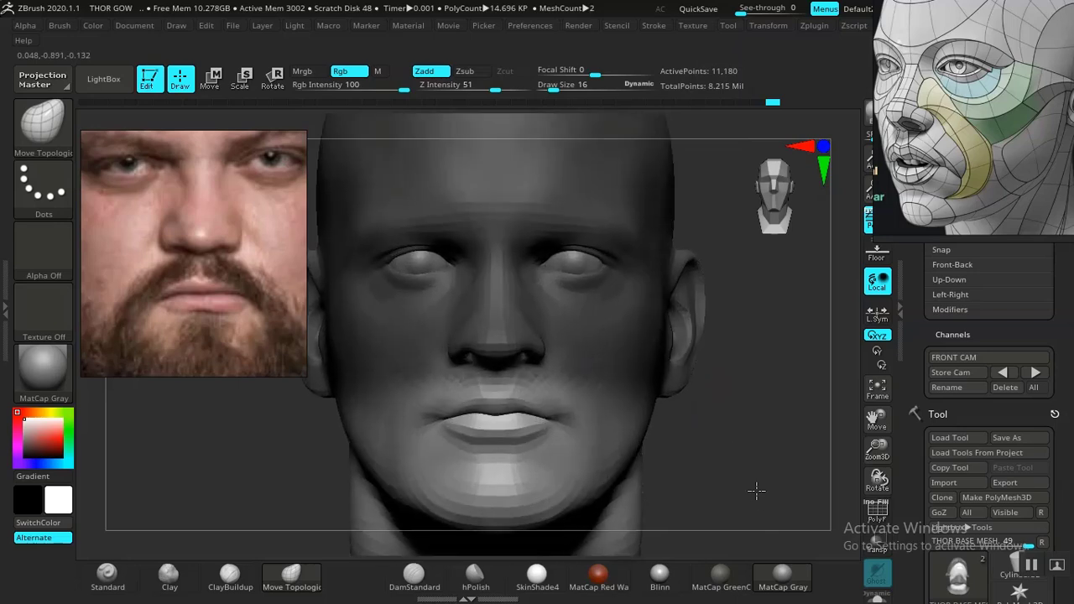
Refine the lip profile and mouth corners from the side with Move Topological at draw size 10.
{"action": "left_click_drag", "start_coordinate": [735, 425], "coordinate": [824, 452], "text": "alt"}
{"action": "mouse_move", "coordinate": [531, 432]}
{"action": "left_mouse_down"}
{"action": "mouse_move", "coordinate": [663, 446]}
{"action": "mouse_move", "coordinate": [677, 405]}
{"action": "mouse_move", "coordinate": [702, 465]}
{"action": "mouse_move", "coordinate": [619, 367]}
{"action": "mouse_move", "coordinate": [685, 407]}
{"action": "mouse_move", "coordinate": [550, 391]}
{"action": "left_mouse_up"}
{"action": "key", "text": "space"}
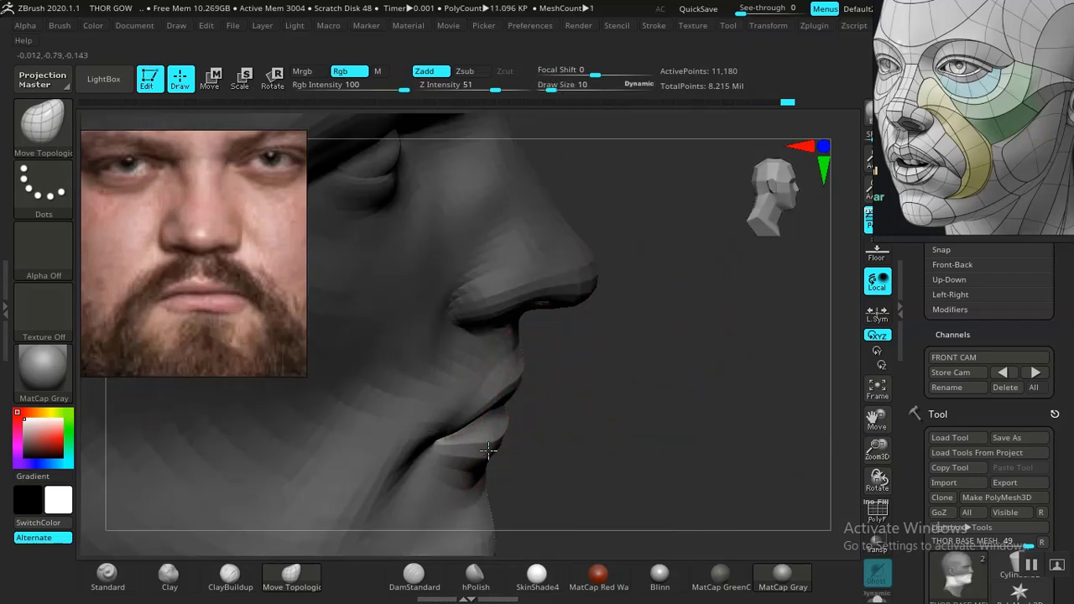
{"action": "mouse_move", "coordinate": [697, 444]}
{"action": "left_mouse_down"}
{"action": "mouse_move", "coordinate": [652, 417]}
{"action": "mouse_move", "coordinate": [528, 449]}
{"action": "mouse_move", "coordinate": [652, 417]}
{"action": "mouse_move", "coordinate": [536, 383]}
{"action": "left_mouse_up"}
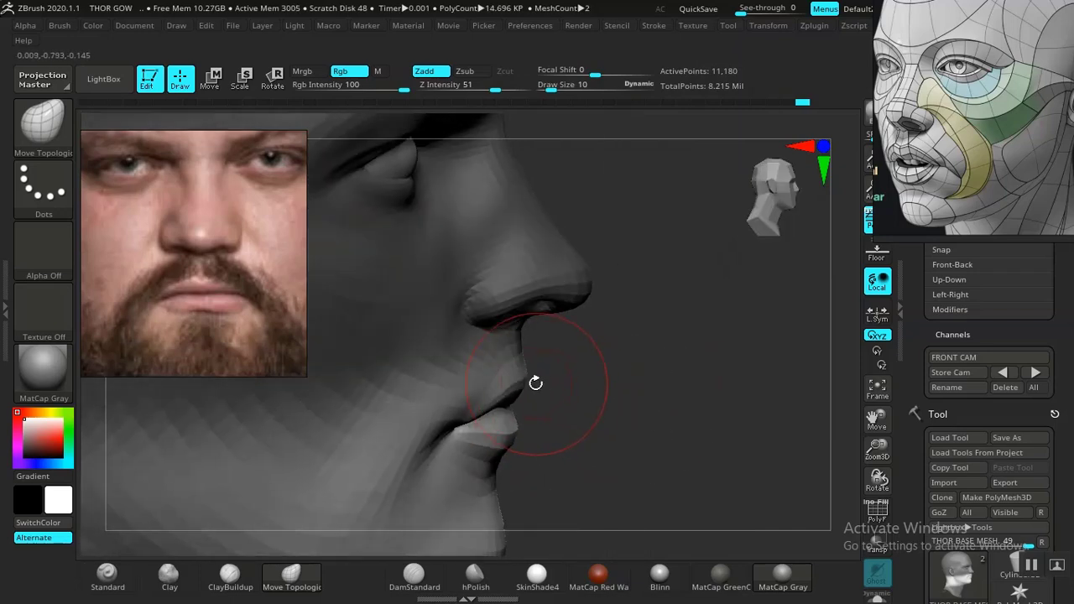
{"action": "mouse_move", "coordinate": [601, 393]}
{"action": "left_mouse_down"}
{"action": "mouse_move", "coordinate": [719, 412]}
{"action": "mouse_move", "coordinate": [739, 503]}
{"action": "left_mouse_up"}
{"action": "key", "text": "f"}
{"action": "left_click_drag", "start_coordinate": [738, 439], "coordinate": [661, 447]}
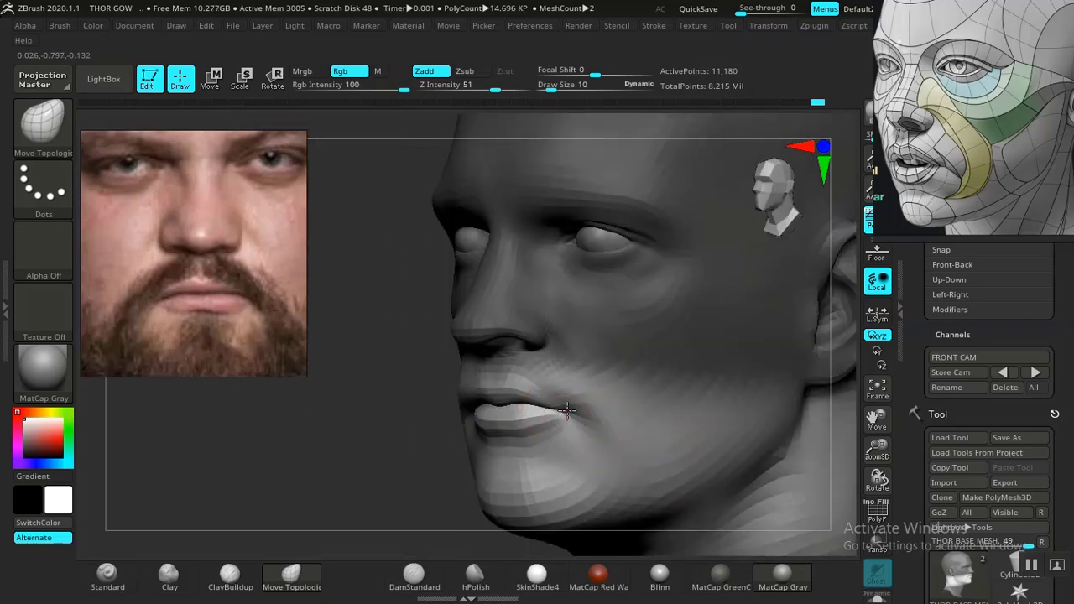
{"action": "left_click_drag", "start_coordinate": [367, 416], "coordinate": [591, 406]}
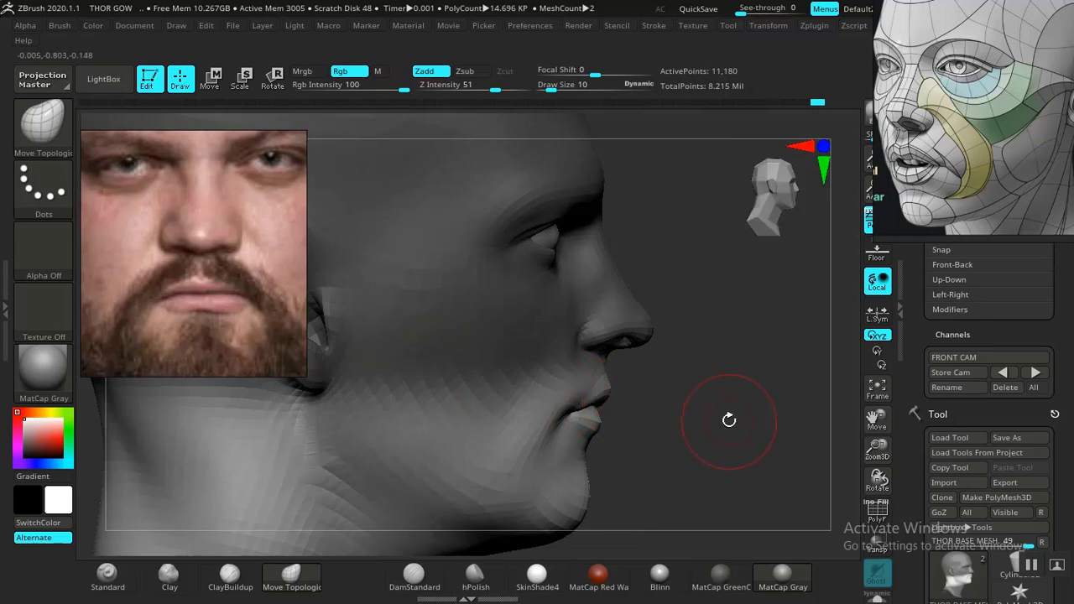
Clear the mask from the head and frame the whole head straight from the front.
{"action": "key", "text": "f"}
{"action": "mouse_move", "coordinate": [753, 428]}
{"action": "left_mouse_down", "text": "shift"}
{"action": "mouse_move", "coordinate": [714, 432]}
{"action": "mouse_move", "coordinate": [674, 393]}
{"action": "mouse_move", "coordinate": [723, 490]}
{"action": "left_mouse_up", "text": "shift"}
{"action": "key", "text": "ctrl+z"}
{"action": "key", "text": "ctrl+z"}
{"action": "key", "text": "ctrl+z"}
{"action": "key", "text": "ctrl+z"}
{"action": "key", "text": "ctrl+z"}
{"action": "key", "text": "ctrl+z"}
{"action": "key", "text": "ctrl+z"}
{"action": "key", "text": "ctrl+z"}
{"action": "key", "text": "ctrl+z"}
{"action": "key", "text": "ctrl+z"}
{"action": "key", "text": "ctrl+z"}
{"action": "key", "text": "ctrl+z"}
{"action": "left_click_drag", "start_coordinate": [711, 413], "coordinate": [714, 451], "text": "alt"}
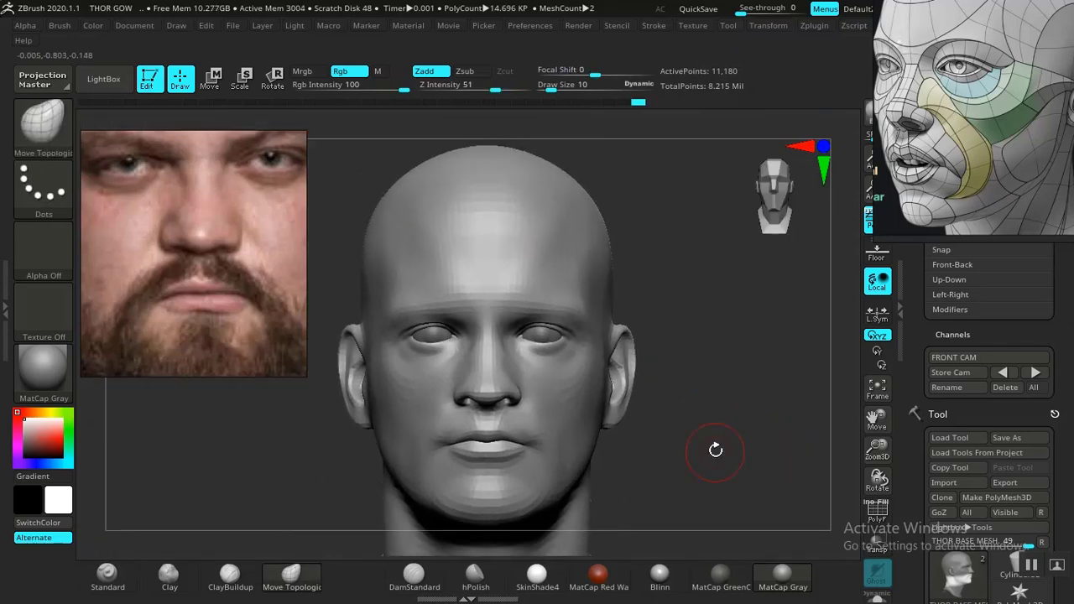
Recall the stored front camera, set the brush draw size to 22 and compare the head with the reference photo.
{"action": "left_click", "coordinate": [1036, 376]}
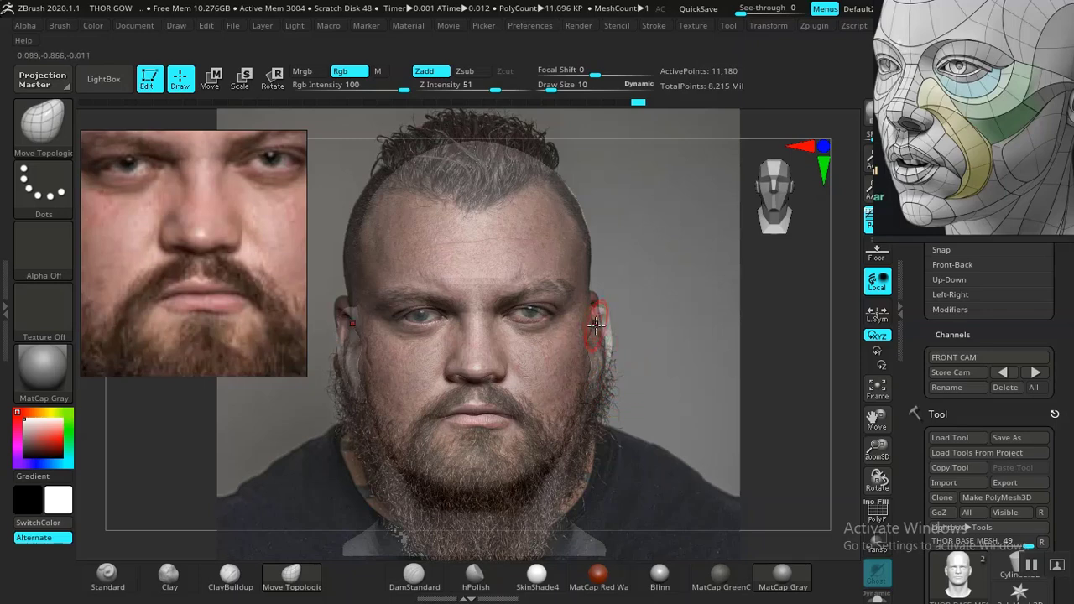
{"action": "key", "text": "space"}
{"action": "left_click_drag", "start_coordinate": [595, 322], "coordinate": [591, 320]}
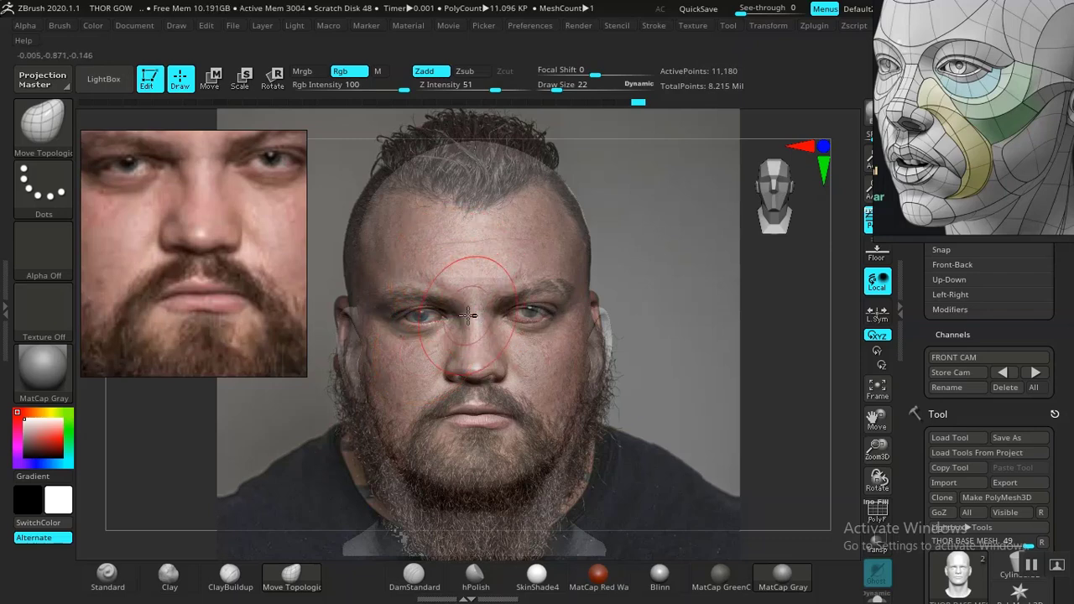
{"action": "key", "text": "shift+z"}
{"action": "key", "text": "shift+z"}
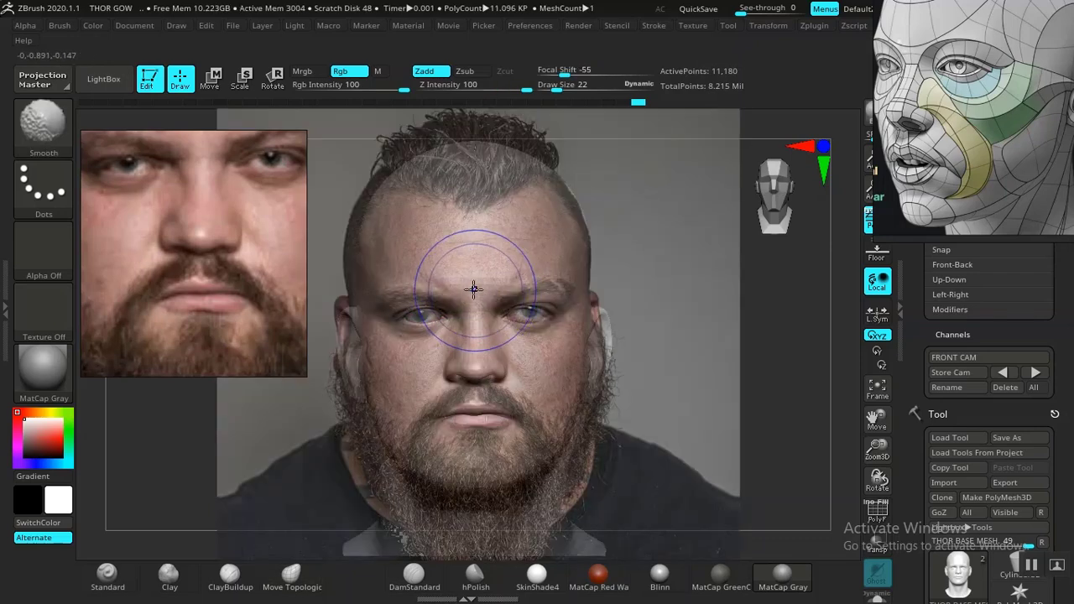
Carve the frown creases above the brows with the DamStandard brush, following the reference, and check them from side and front.
{"action": "left_click", "coordinate": [412, 577]}
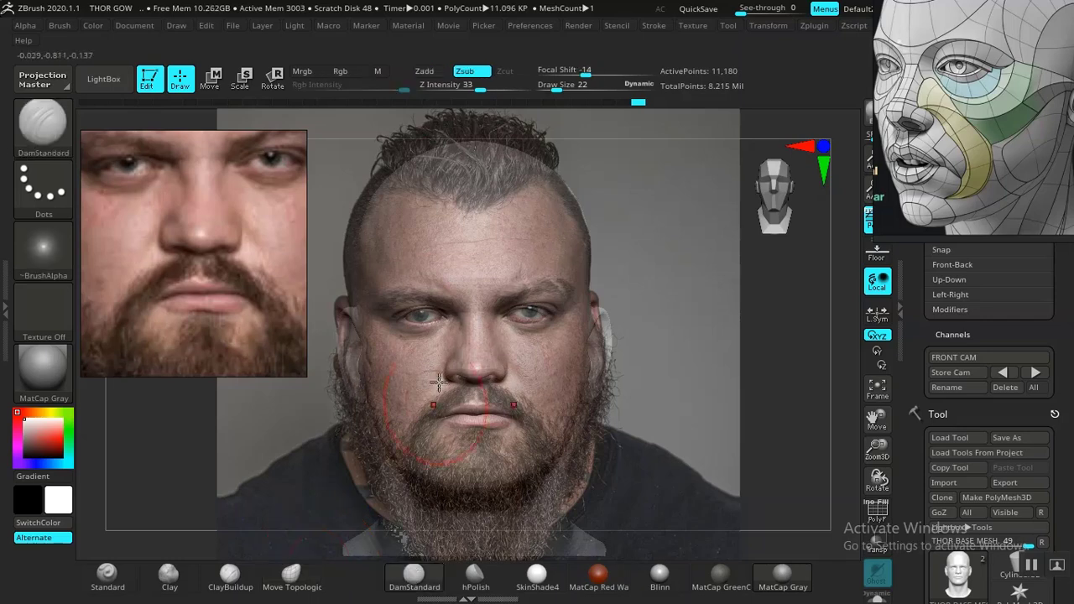
{"action": "key", "text": "shift+z"}
{"action": "key", "text": "shift+z"}
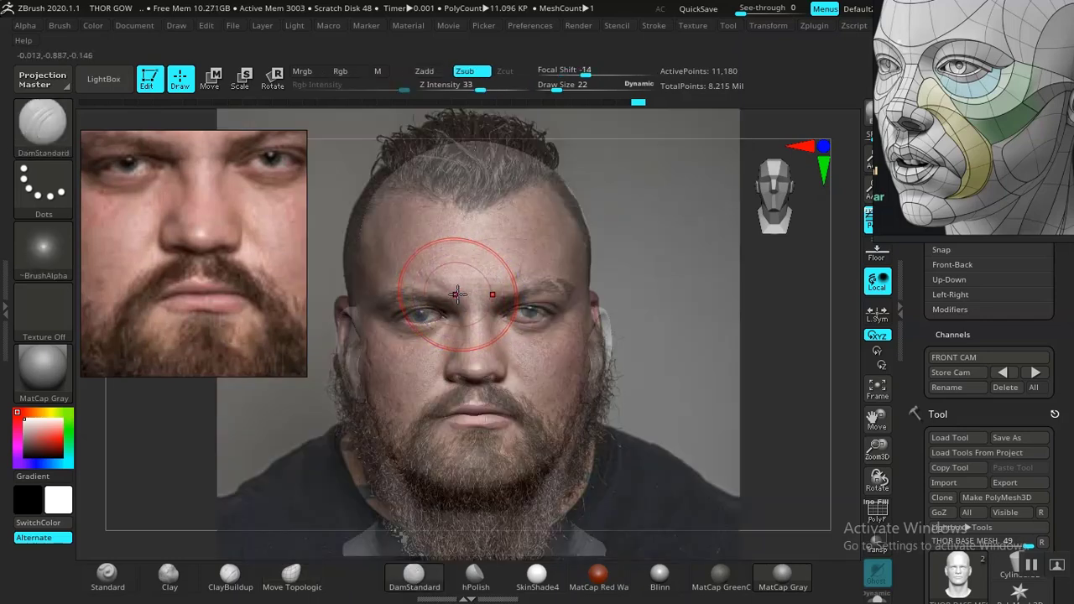
{"action": "key", "text": "shift+z"}
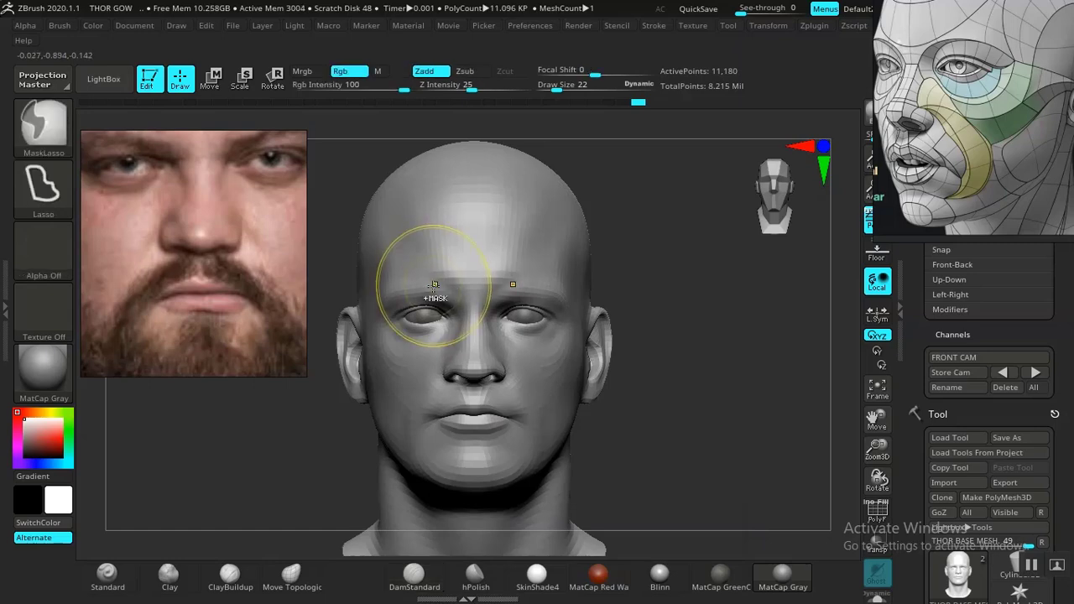
{"action": "key", "text": "shift+z"}
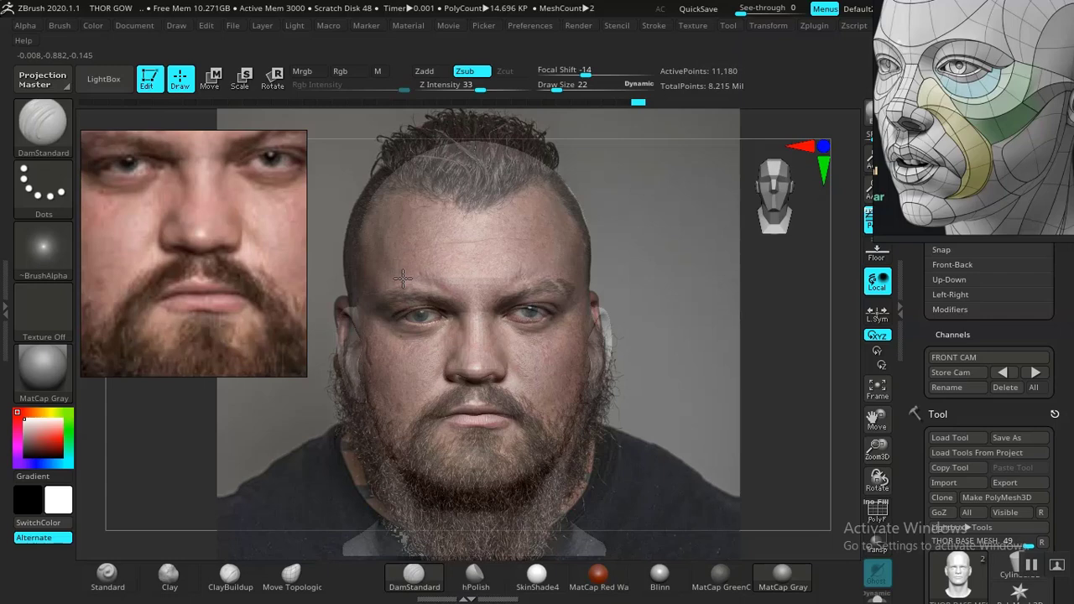
{"action": "key", "text": "shift+z"}
{"action": "mouse_move", "coordinate": [654, 302]}
{"action": "left_mouse_down"}
{"action": "mouse_move", "coordinate": [716, 324]}
{"action": "mouse_move", "coordinate": [766, 323]}
{"action": "mouse_move", "coordinate": [652, 325]}
{"action": "mouse_move", "coordinate": [743, 532]}
{"action": "left_mouse_up"}
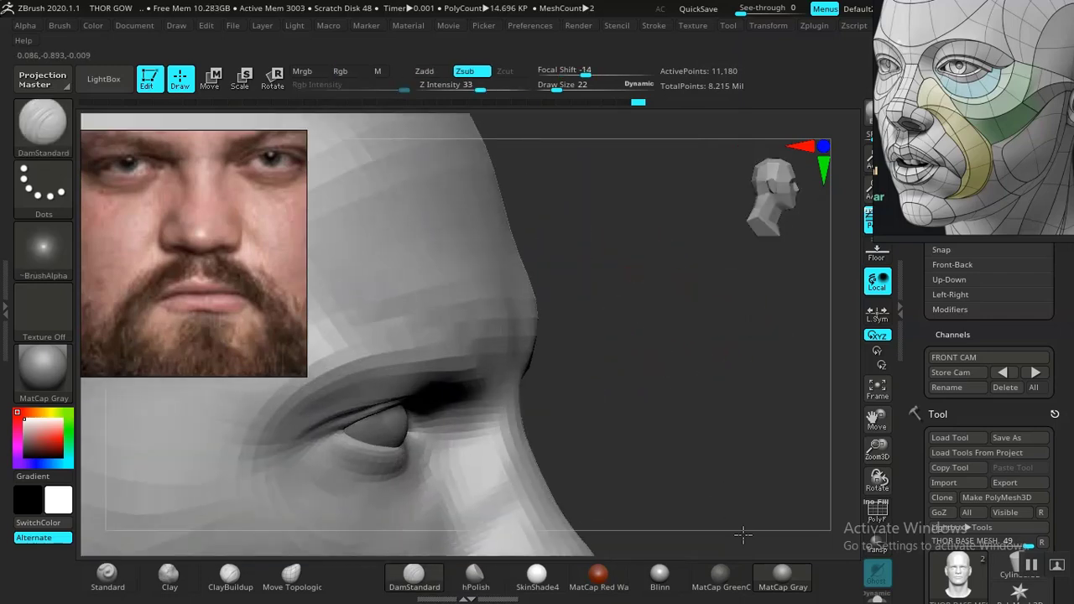
{"action": "mouse_move", "coordinate": [755, 378]}
{"action": "left_mouse_down"}
{"action": "mouse_move", "coordinate": [724, 374]}
{"action": "mouse_move", "coordinate": [730, 398]}
{"action": "mouse_move", "coordinate": [713, 371]}
{"action": "mouse_move", "coordinate": [746, 364]}
{"action": "mouse_move", "coordinate": [761, 400]}
{"action": "left_mouse_up"}
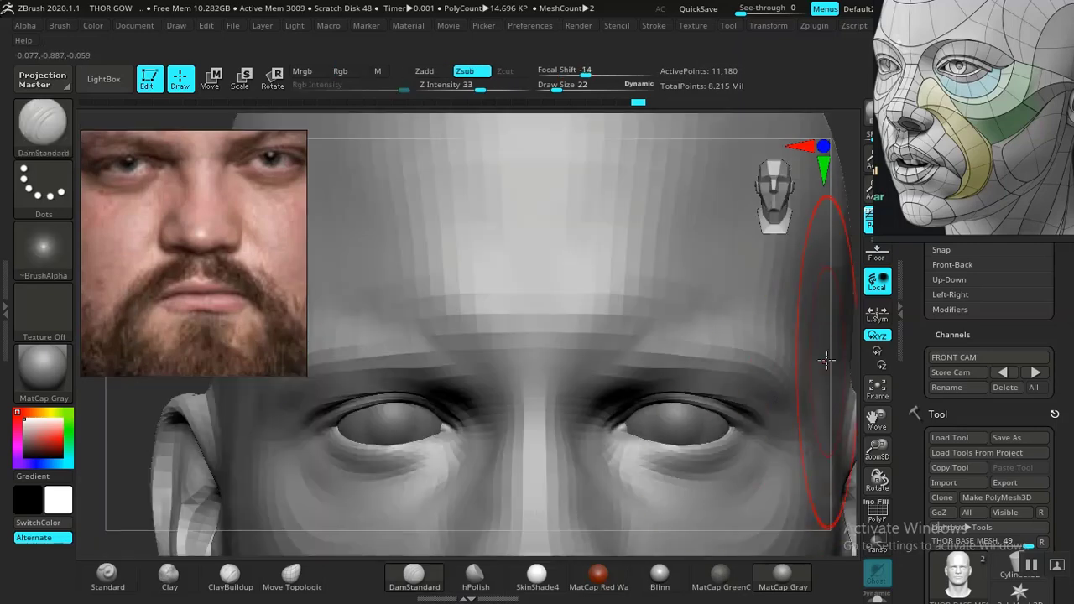
{"action": "key", "text": "f"}
{"action": "left_click_drag", "start_coordinate": [691, 330], "coordinate": [710, 361], "text": "alt"}
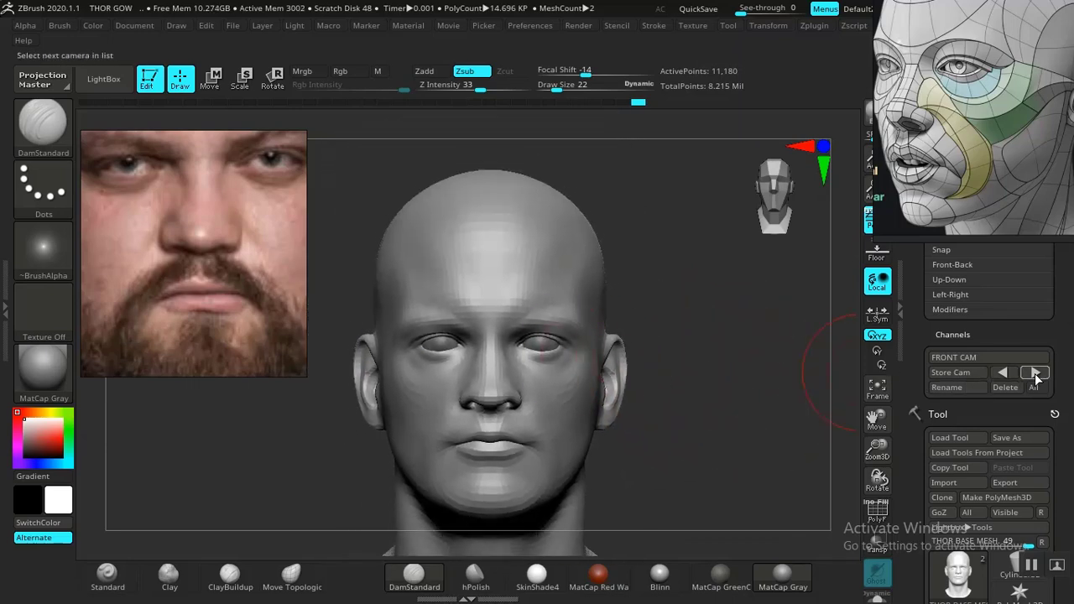
Carve finer brow creases with DamStandard at draw size 14 from the stored front camera.
{"action": "left_click", "coordinate": [1035, 373]}
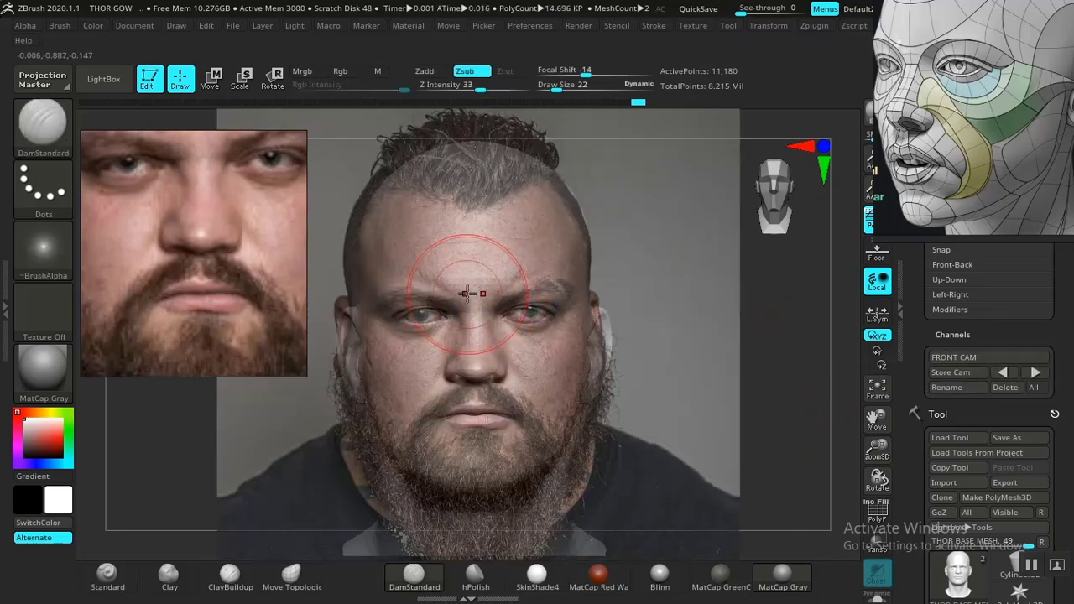
{"action": "key", "text": "space"}
{"action": "left_click_drag", "start_coordinate": [467, 288], "coordinate": [454, 299]}
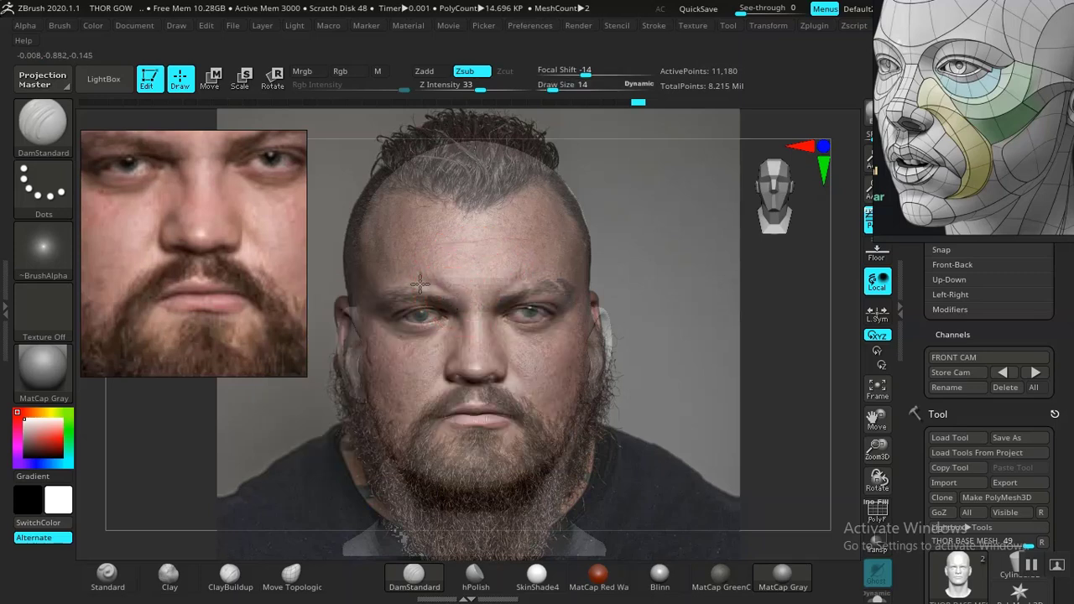
Try smoothing the carved creases above the brow in a three-quarter view, and undo the stroke.
{"action": "mouse_move", "coordinate": [671, 324]}
{"action": "left_mouse_down"}
{"action": "mouse_move", "coordinate": [728, 326]}
{"action": "mouse_move", "coordinate": [703, 312]}
{"action": "left_mouse_up"}
{"action": "mouse_move", "coordinate": [663, 272]}
{"action": "left_mouse_down", "text": "alt"}
{"action": "mouse_move", "coordinate": [661, 405]}
{"action": "mouse_move", "coordinate": [617, 402]}
{"action": "left_mouse_up", "text": "alt"}
{"action": "left_click_drag", "start_coordinate": [441, 333], "coordinate": [447, 262], "text": "shift"}
{"action": "key", "text": "ctrl+z"}
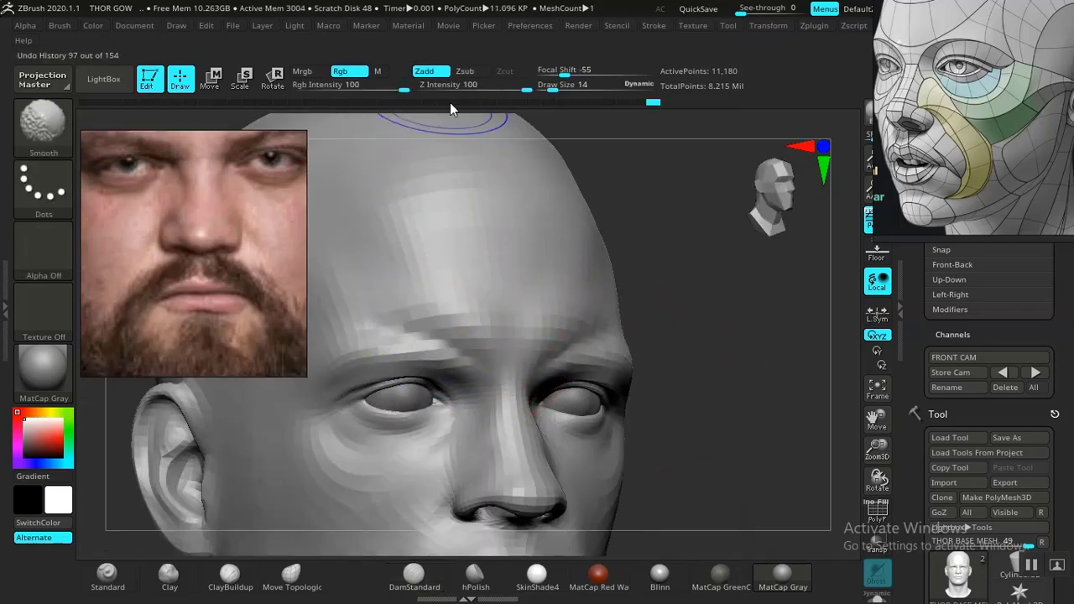
Set the Smooth brush's Z Intensity to 6.
{"action": "left_click", "coordinate": [447, 87]}
{"action": "type", "text": "7"}
{"action": "key", "text": "Return"}
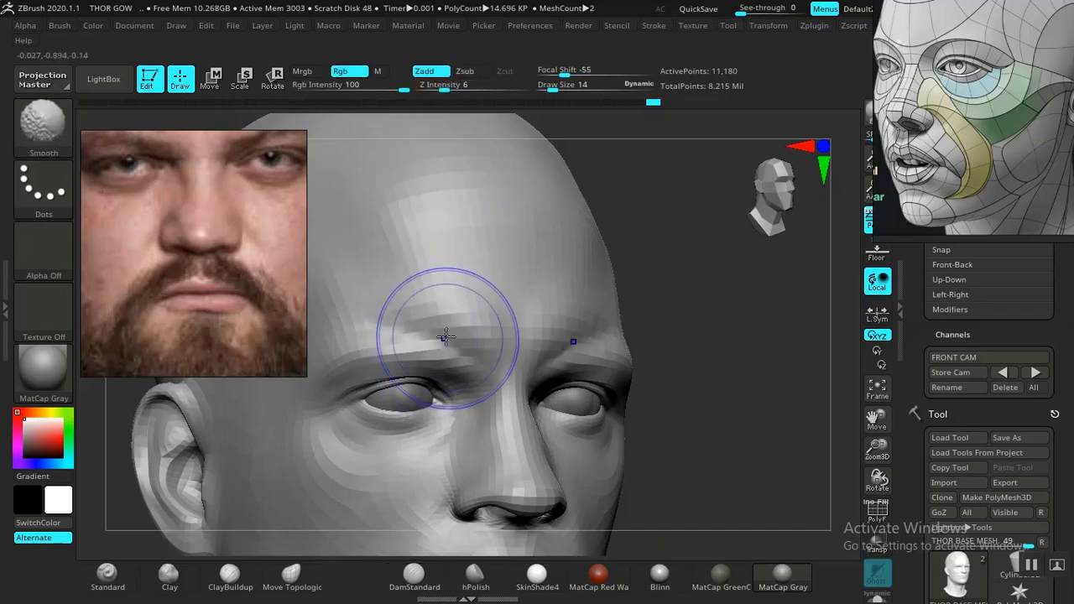
Smooth the creases above the brow with a light stroke, and return to the stored front camera.
{"action": "mouse_move", "coordinate": [424, 336]}
{"action": "left_mouse_down"}
{"action": "mouse_move", "coordinate": [380, 326]}
{"action": "mouse_move", "coordinate": [444, 336]}
{"action": "left_mouse_up"}
{"action": "mouse_move", "coordinate": [732, 395]}
{"action": "left_mouse_down", "text": "alt"}
{"action": "mouse_move", "coordinate": [647, 350]}
{"action": "mouse_move", "coordinate": [631, 353]}
{"action": "left_mouse_up", "text": "alt"}
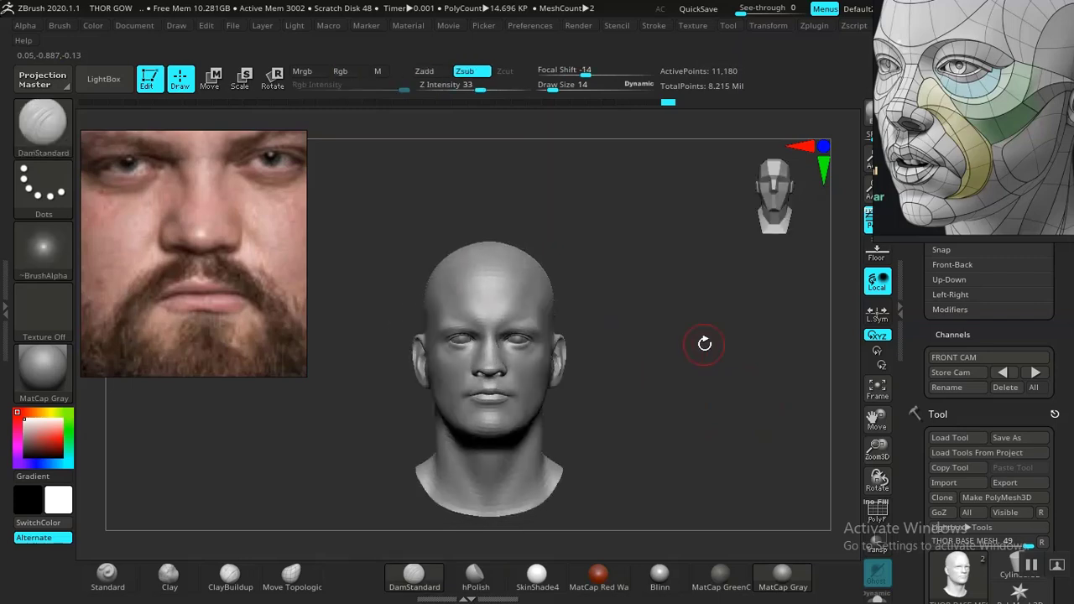
{"action": "left_click", "coordinate": [1035, 373]}
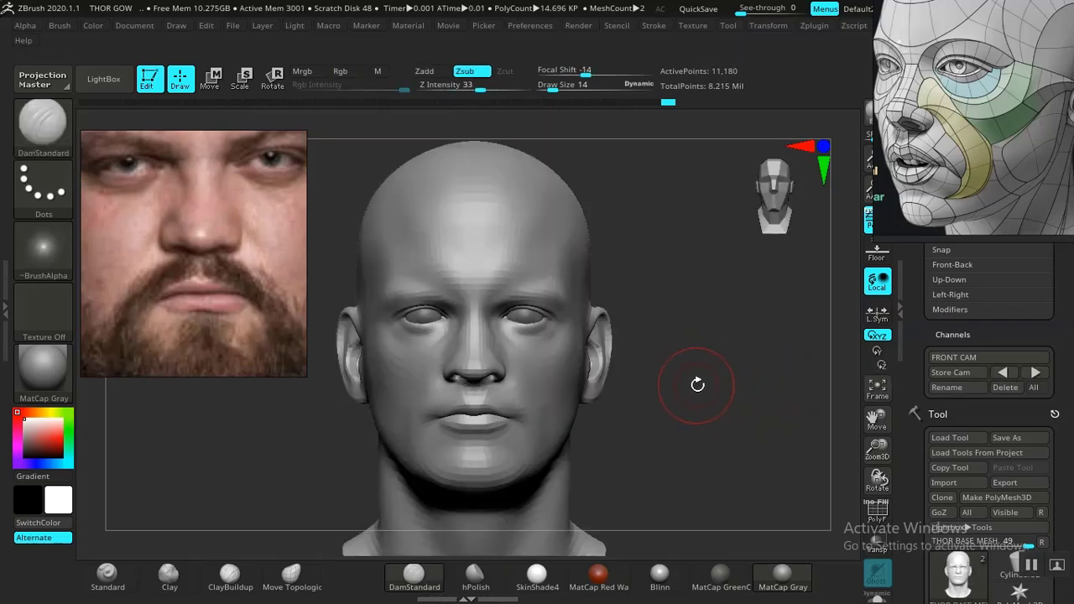
Set the DamStandard draw size and Z Intensity to 18, and compare the eyes and nose with the reference photo.
{"action": "key", "text": "shift+z"}
{"action": "key", "text": "space"}
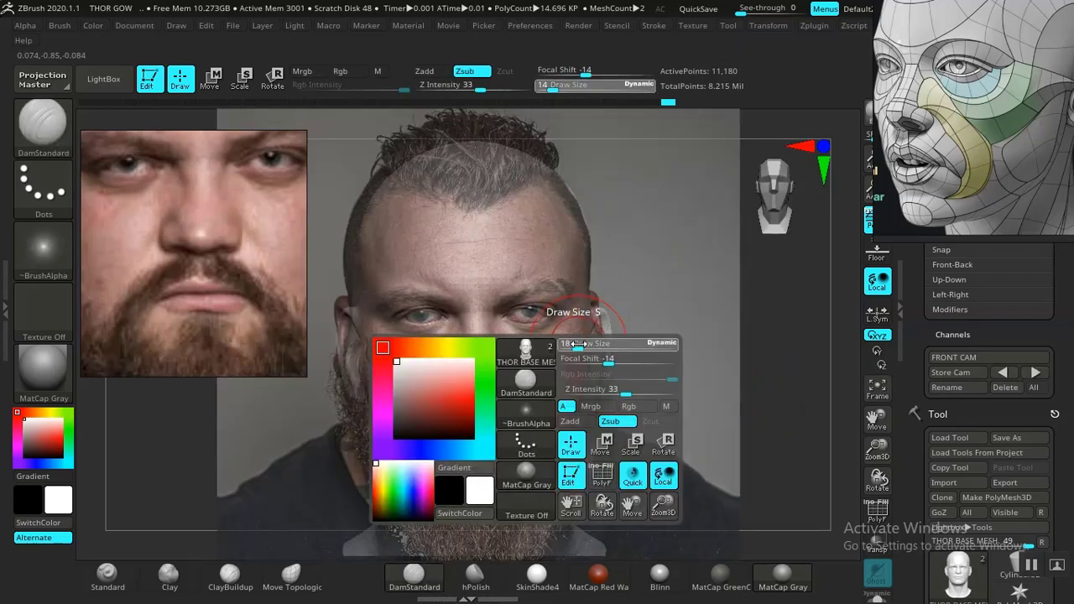
{"action": "left_click_drag", "start_coordinate": [575, 344], "coordinate": [573, 344]}
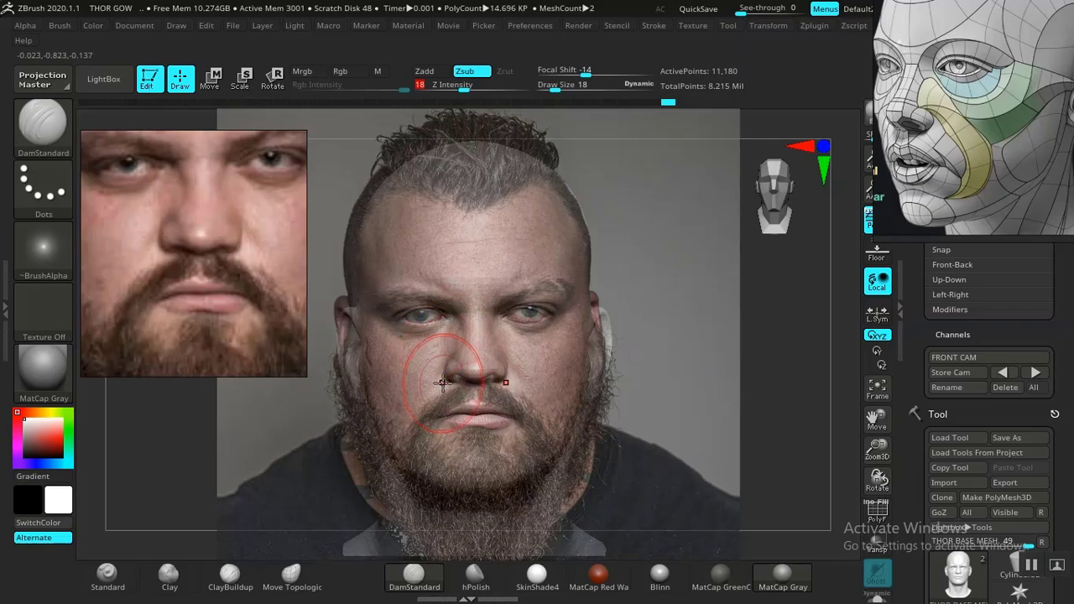
{"action": "key", "text": "shift+z"}
{"action": "key", "text": "shift+z"}
{"action": "key", "text": "shift+z"}
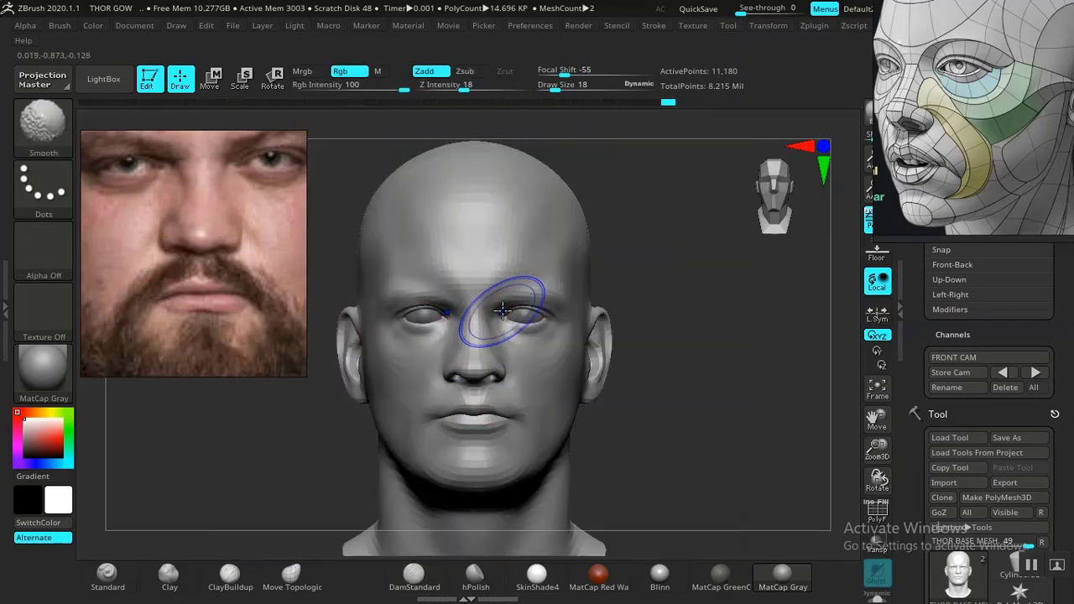
{"action": "key", "text": "shift+z"}
{"action": "key", "text": "shift+z"}
{"action": "key", "text": "shift+z"}
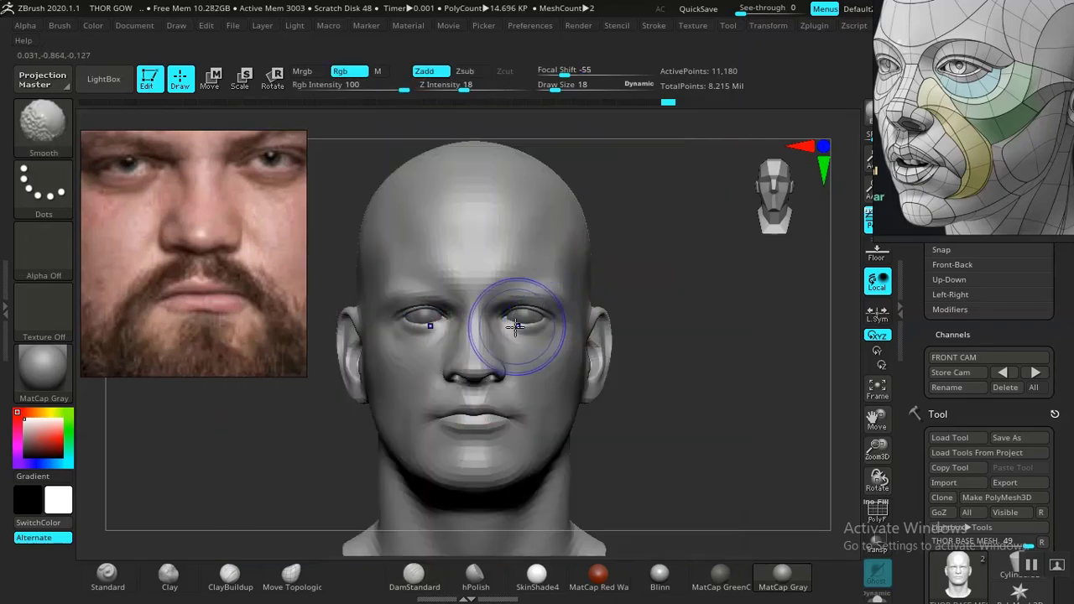
{"action": "key", "text": "shift+z"}
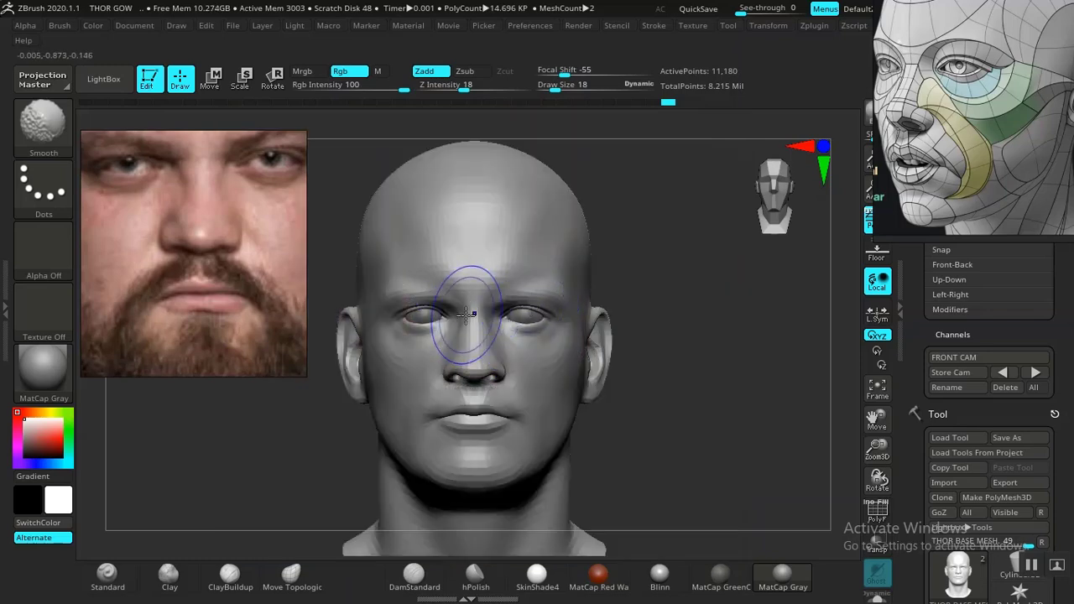
Adjust the nose bridge near the inner eye corners with the Move Topological brush at draw size 14, following the reference.
{"action": "left_click", "coordinate": [299, 585]}
{"action": "key", "text": "space"}
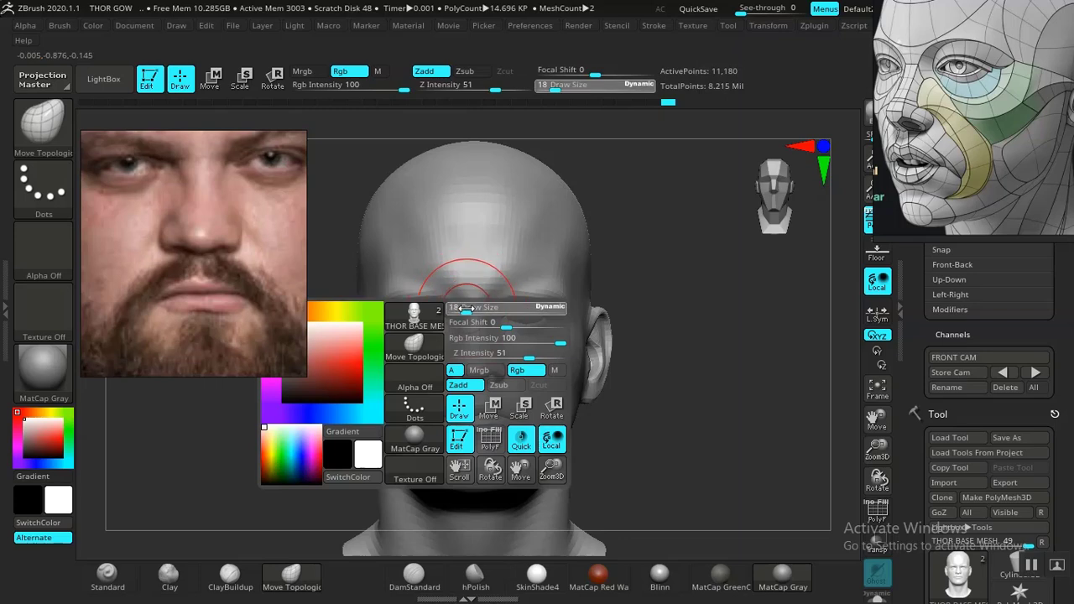
{"action": "left_click_drag", "start_coordinate": [466, 308], "coordinate": [461, 308]}
{"action": "key", "text": "shift+z"}
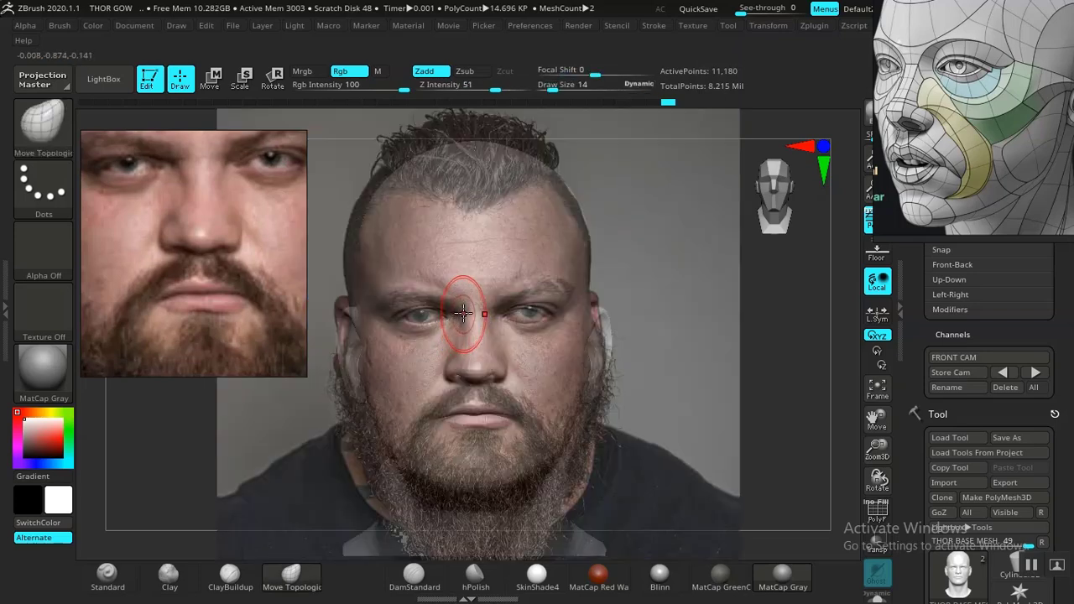
{"action": "key", "text": "shift+z"}
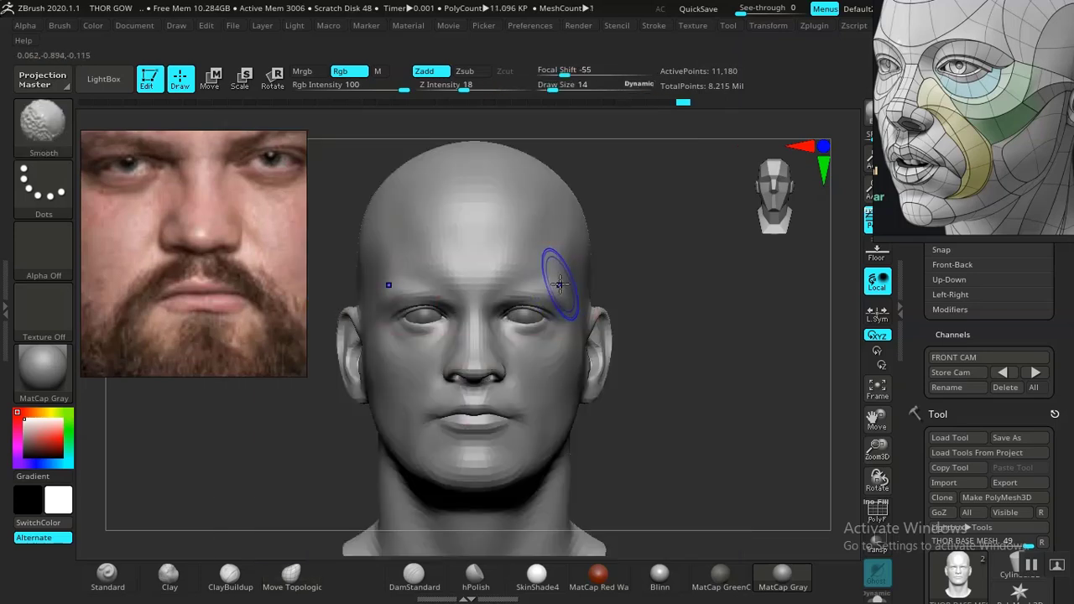
{"action": "key", "text": "shift+z"}
{"action": "key", "text": "shift+z"}
{"action": "key", "text": "shift+z"}
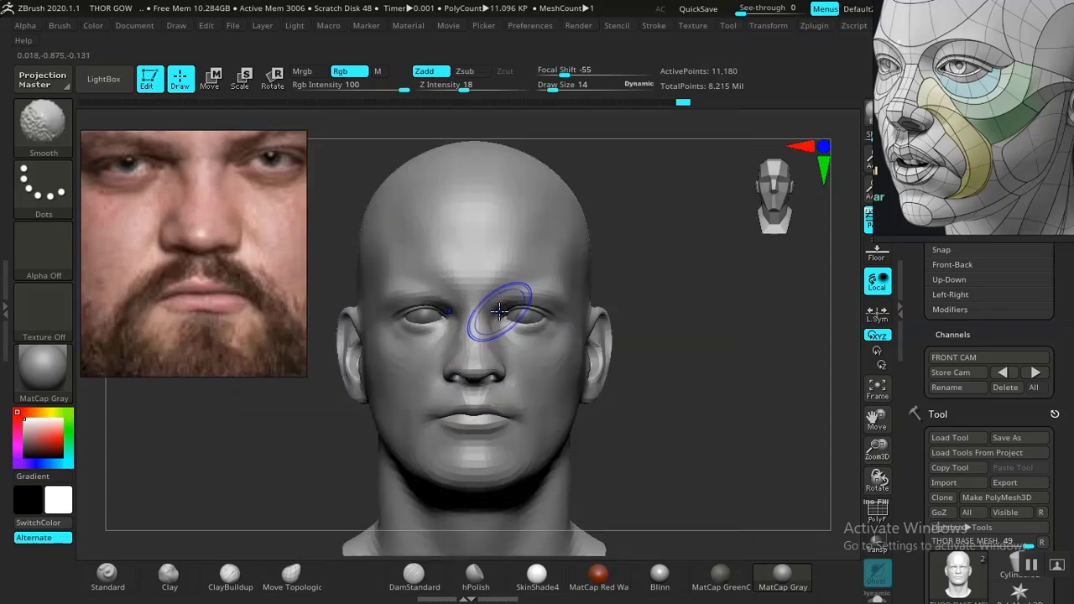
{"action": "key", "text": "shift+z"}
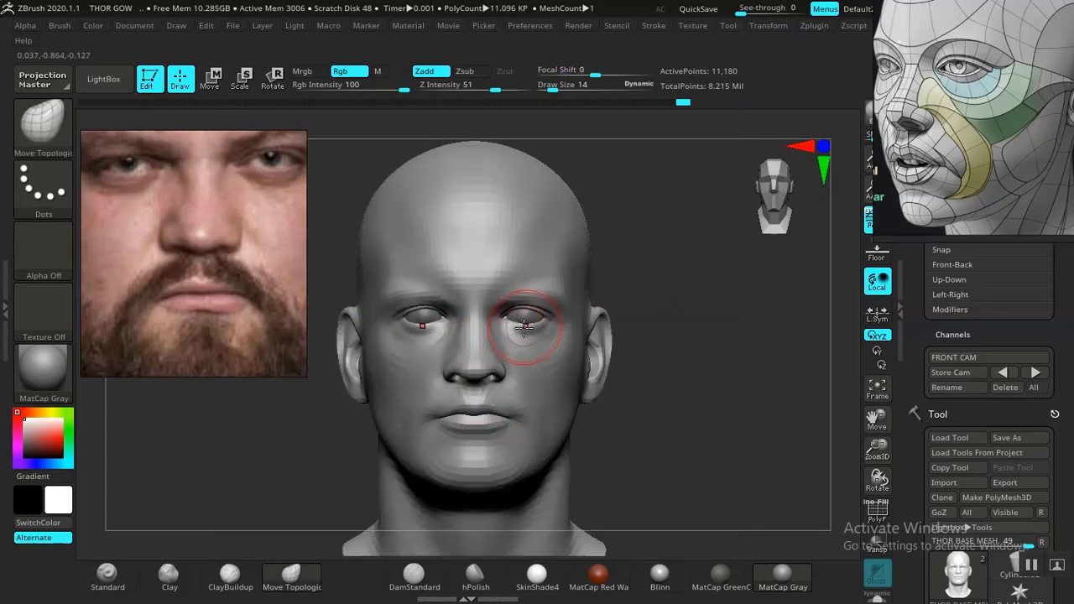
Try the Standard brush between the eyes, comparing the nose bridge with the reference photo.
{"action": "left_click", "coordinate": [126, 581]}
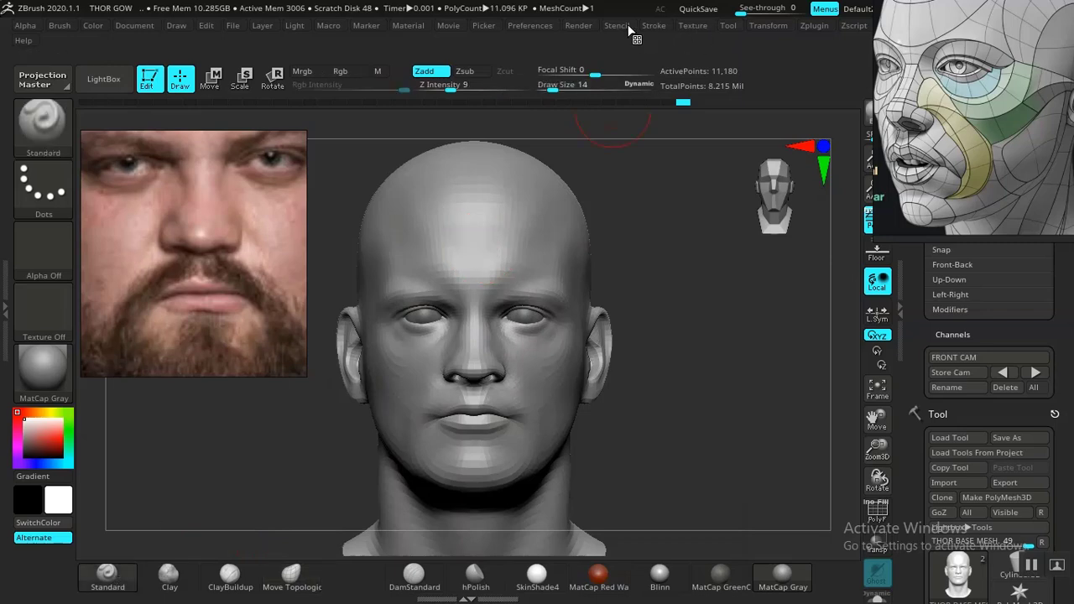
{"action": "left_click", "coordinate": [703, 28]}
{"action": "left_click", "coordinate": [662, 26]}
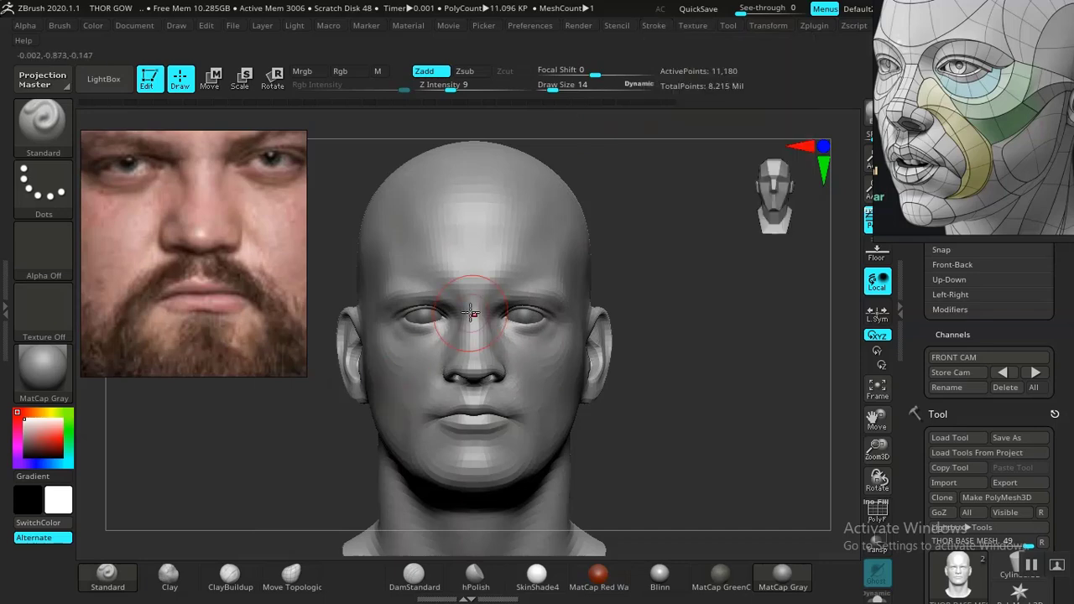
{"action": "key", "text": "shift+z"}
{"action": "key", "text": "shift+z"}
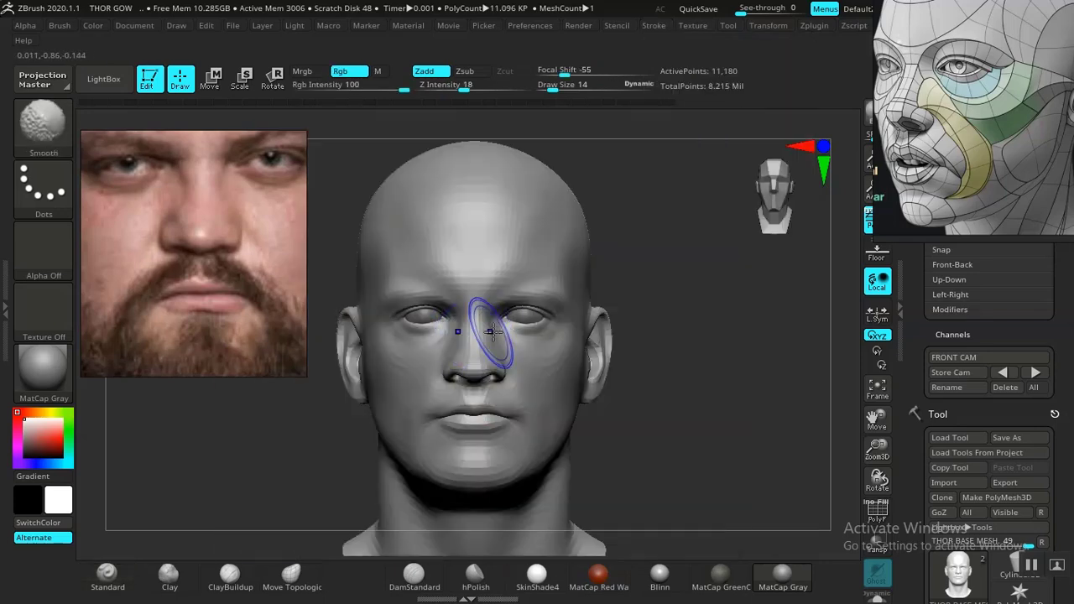
{"action": "key", "text": "shift+z"}
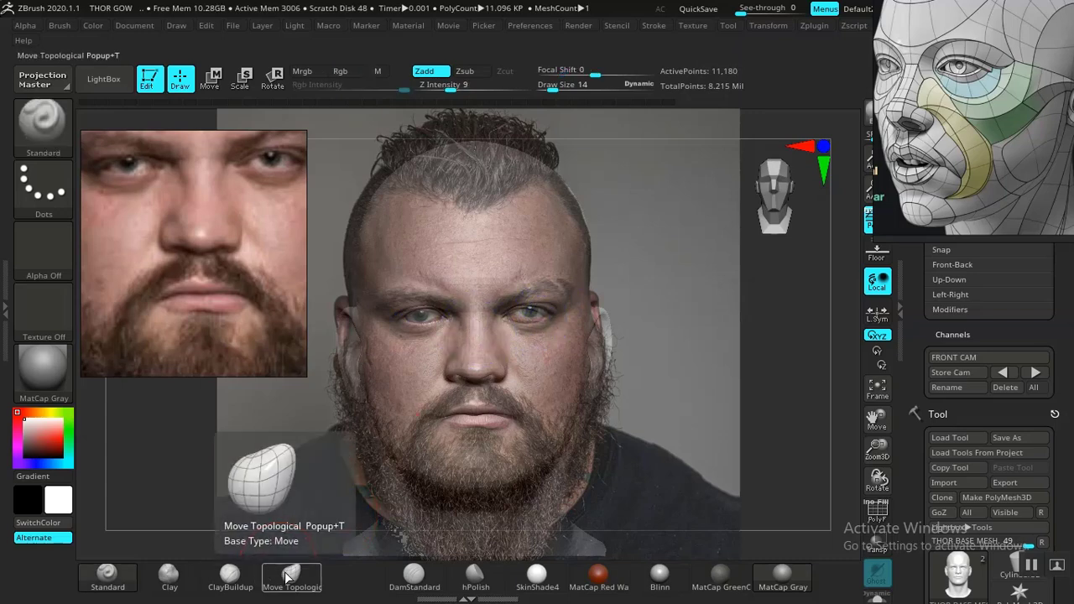
Carve the side of the nose bridge below the inner eye corner with DamStandard, guided by the reference.
{"action": "left_click", "coordinate": [413, 587]}
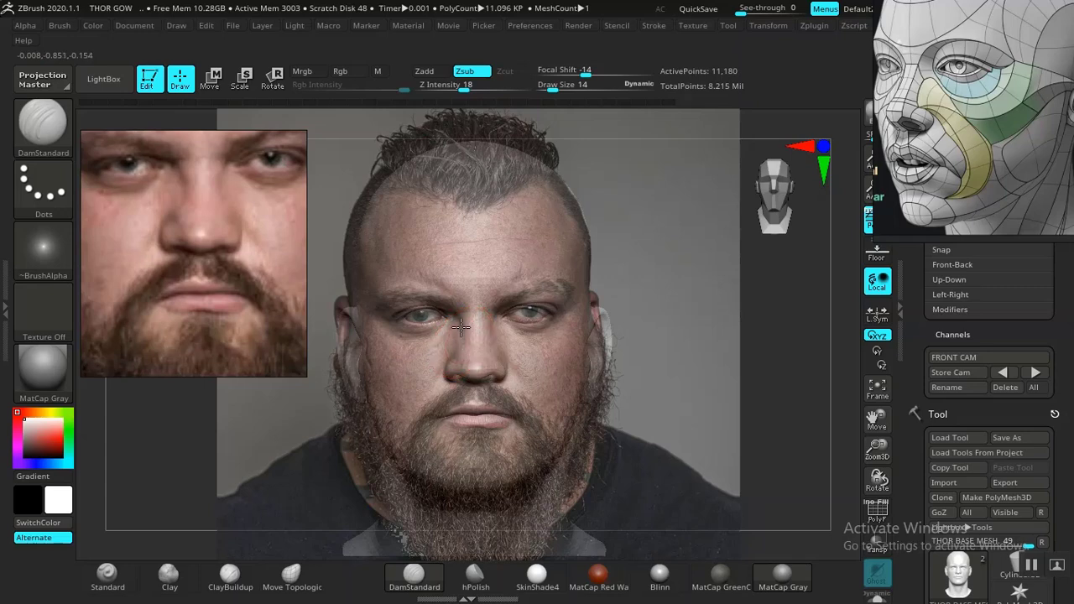
{"action": "key", "text": "shift+z"}
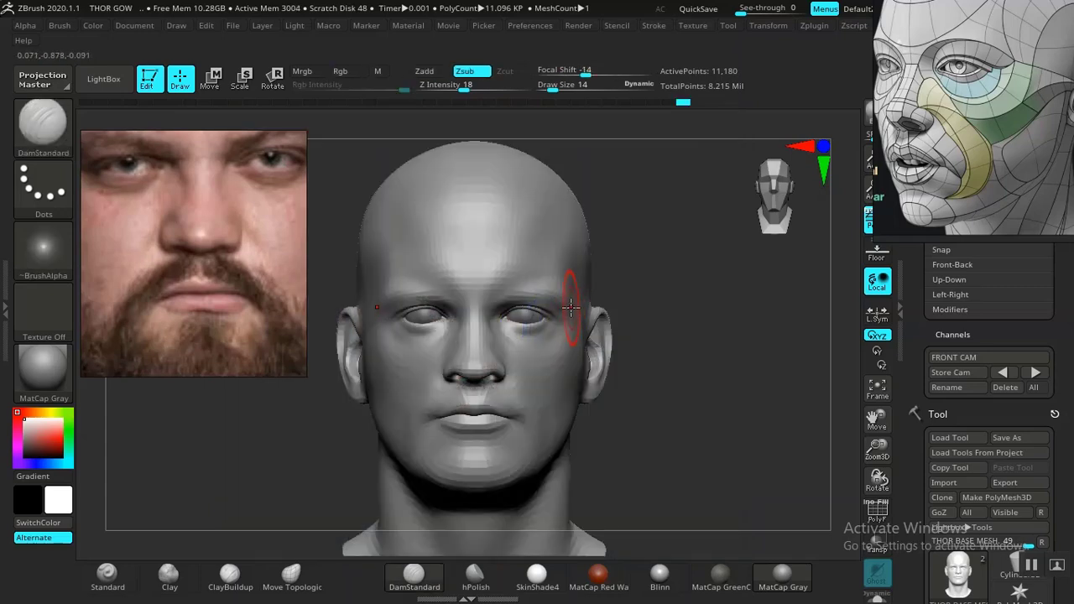
{"action": "left_click", "coordinate": [687, 103]}
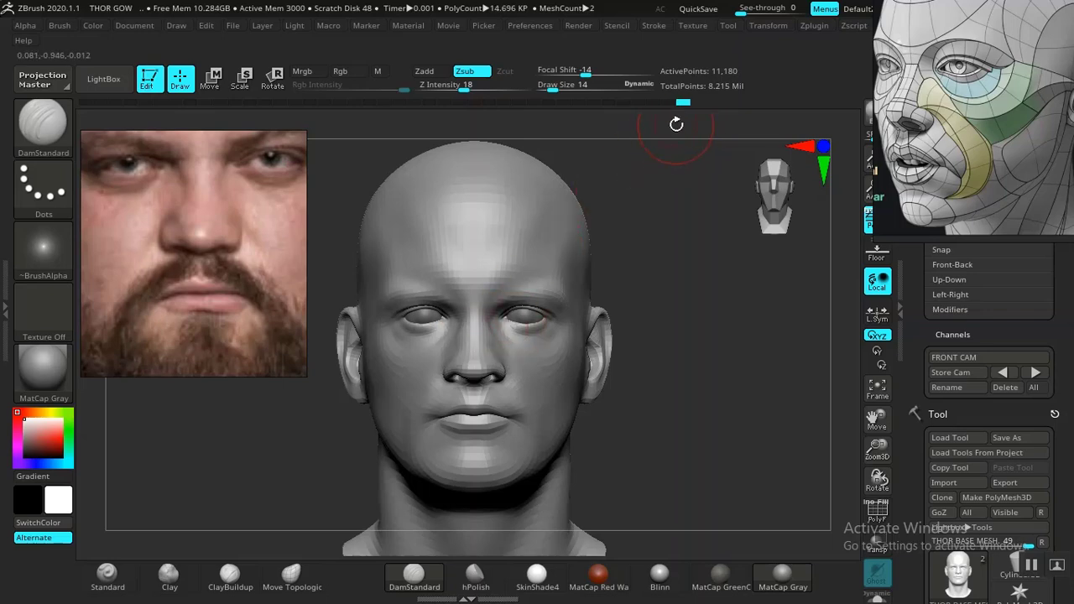
Set the Z Intensity to 24 and rework the sides of the nose bridge with DamStandard against the reference photo.
{"action": "key", "text": "ctrl"}
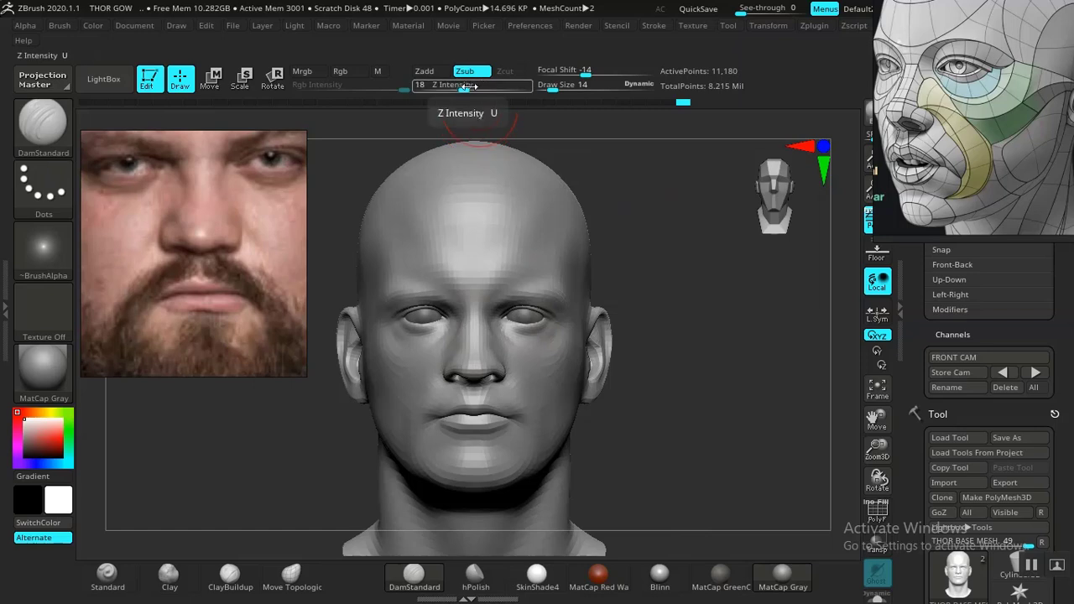
{"action": "key", "text": "shift"}
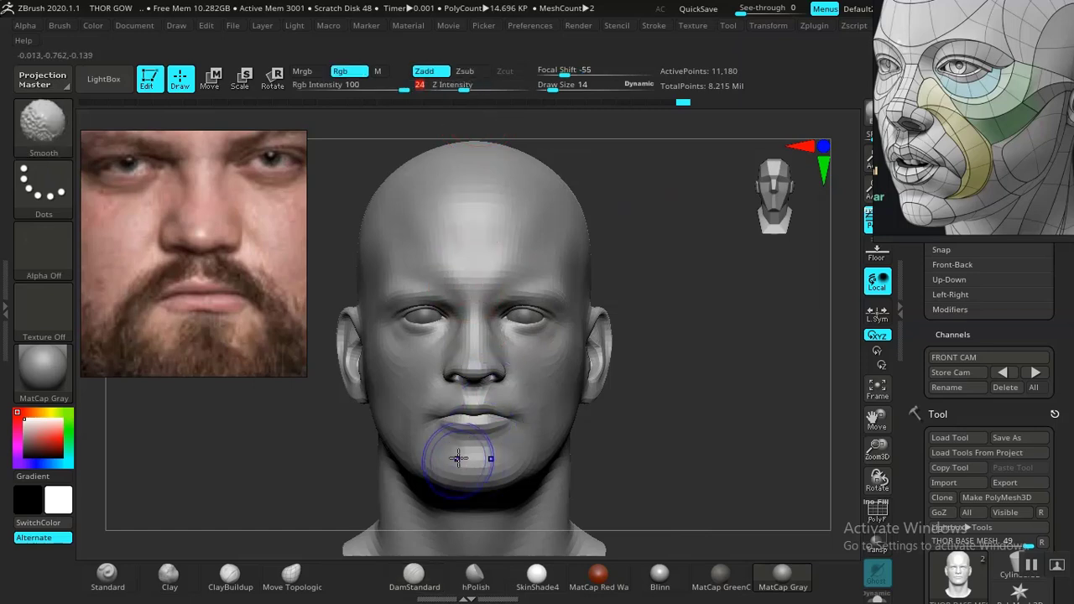
{"action": "key", "text": "shift+z"}
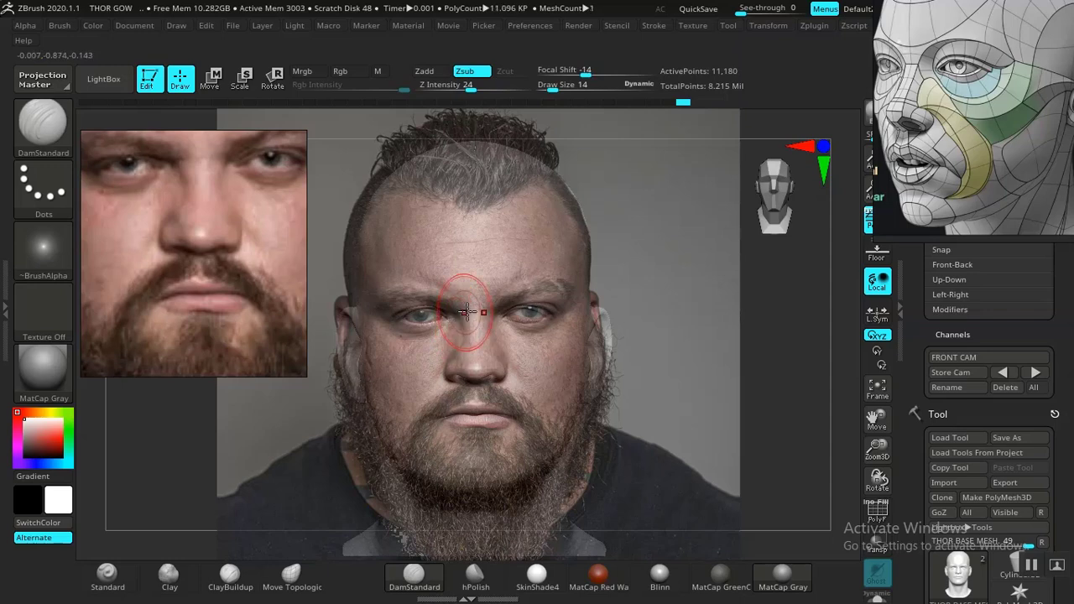
{"action": "key", "text": "shift+z"}
{"action": "key", "text": "ctrl"}
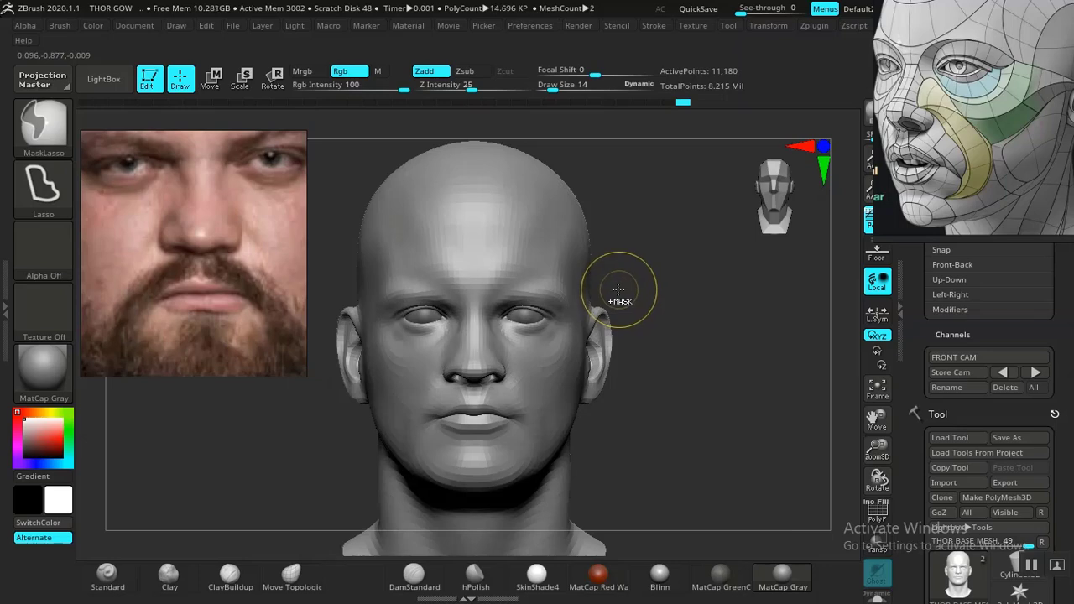
{"action": "left_click", "coordinate": [658, 25]}
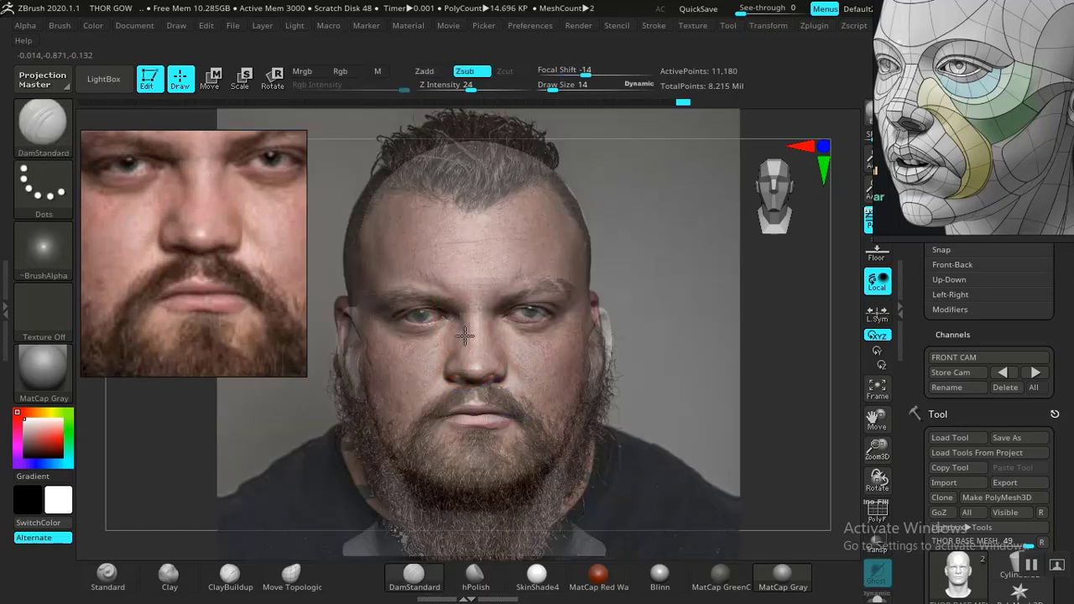
{"action": "key", "text": "shift+z"}
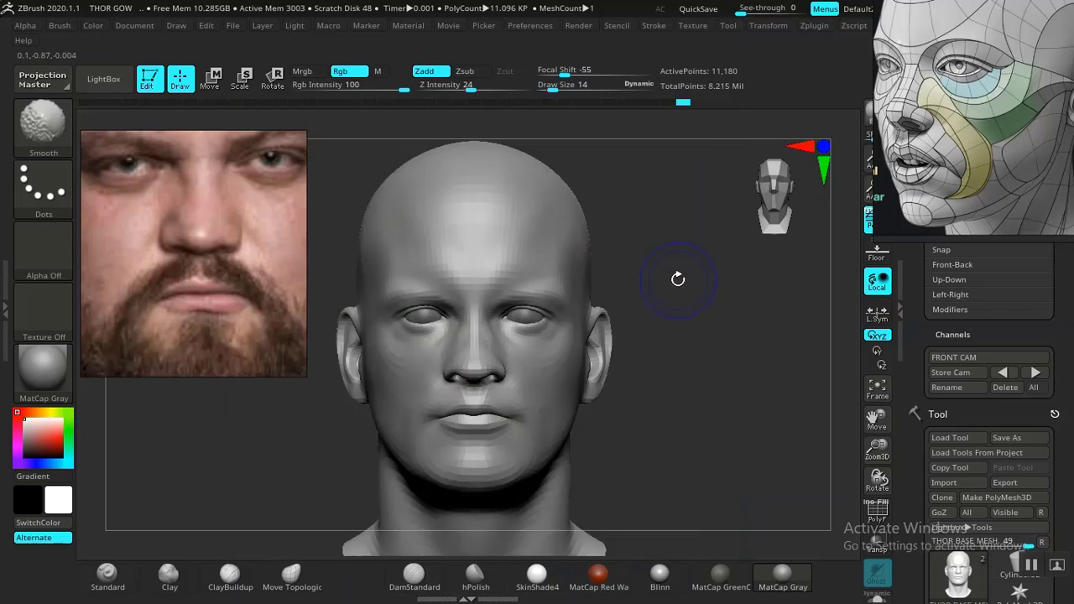
Compare the nose bridge before and after the last stroke in three-quarter view, and set DamStandard's Z Intensity to 9.
{"action": "mouse_move", "coordinate": [653, 366]}
{"action": "left_mouse_down"}
{"action": "mouse_move", "coordinate": [681, 370]}
{"action": "mouse_move", "coordinate": [661, 360]}
{"action": "mouse_move", "coordinate": [683, 486]}
{"action": "mouse_move", "coordinate": [668, 444]}
{"action": "mouse_move", "coordinate": [736, 385]}
{"action": "mouse_move", "coordinate": [683, 369]}
{"action": "mouse_move", "coordinate": [692, 397]}
{"action": "left_mouse_up"}
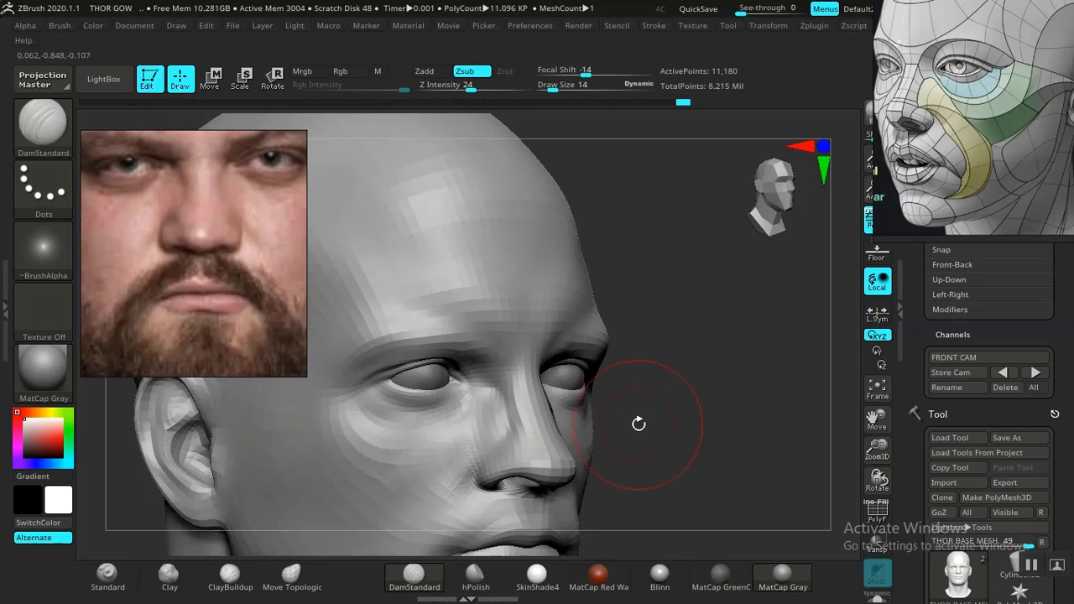
{"action": "key", "text": "ctrl+z"}
{"action": "left_click_drag", "start_coordinate": [466, 87], "coordinate": [451, 87]}
{"action": "key", "text": "ctrl+shift+z"}
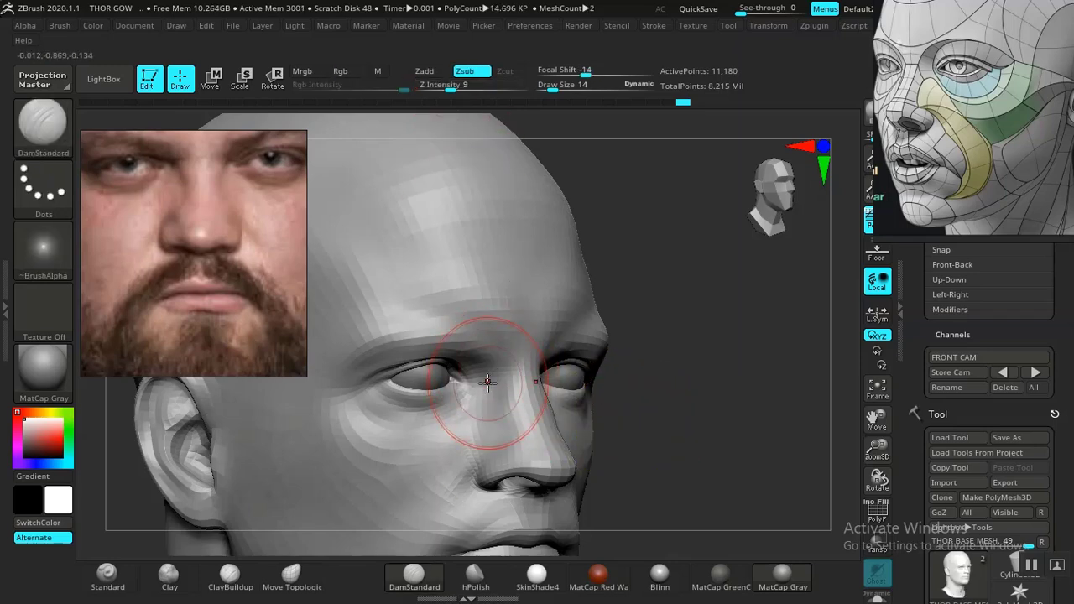
Recall the stored front camera and check the area beside the nose bridge against the reference photo.
{"action": "left_click_drag", "start_coordinate": [649, 392], "coordinate": [722, 378], "text": "shift"}
{"action": "key", "text": "f"}
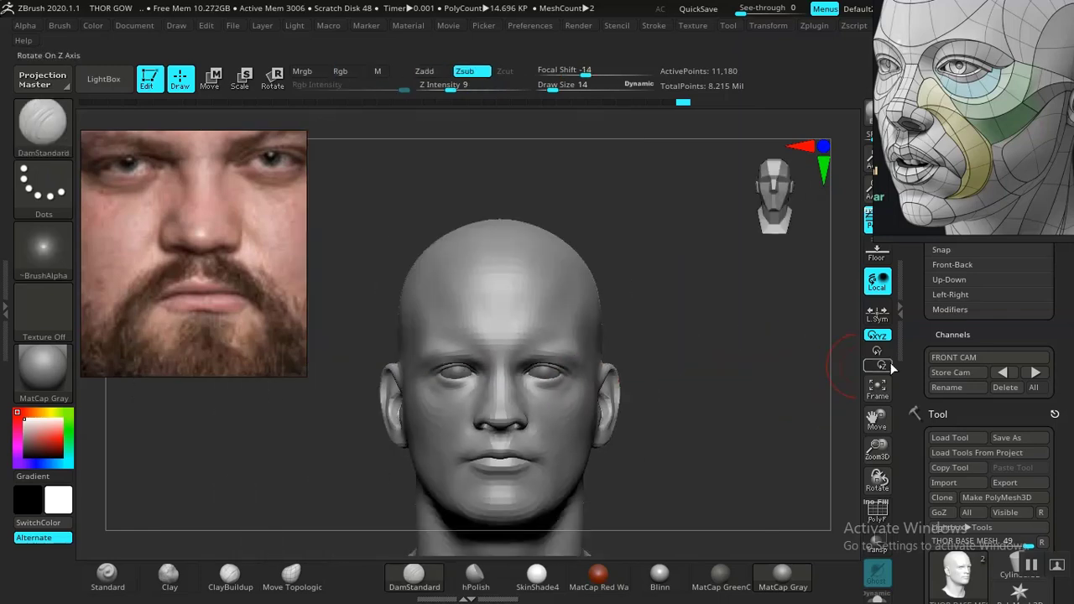
{"action": "left_click", "coordinate": [1013, 373]}
{"action": "mouse_move", "coordinate": [1034, 570]}
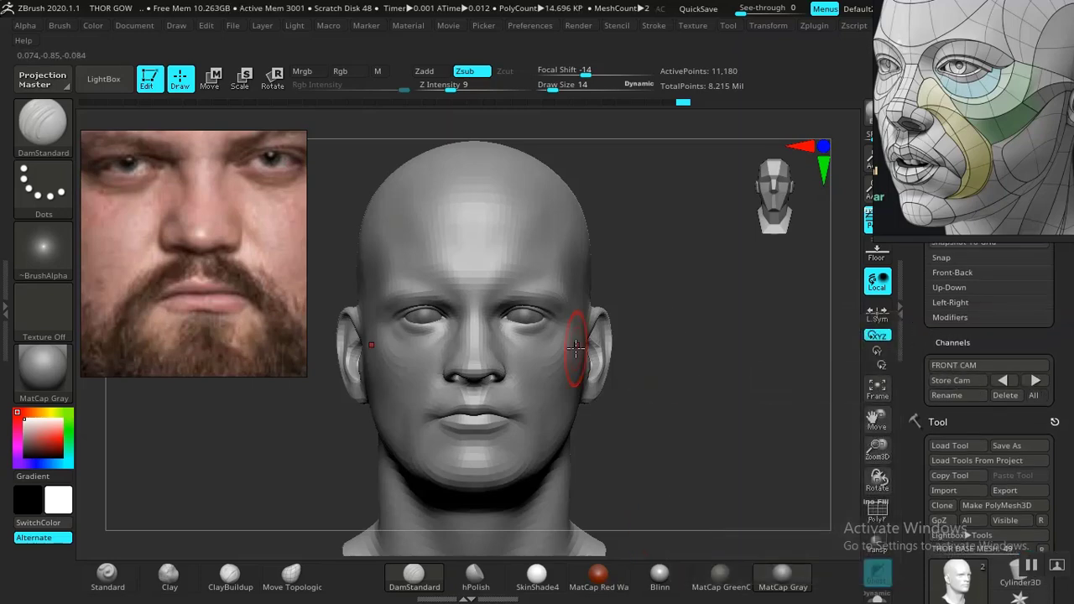
{"action": "key", "text": "shift"}
{"action": "key", "text": "shift+z"}
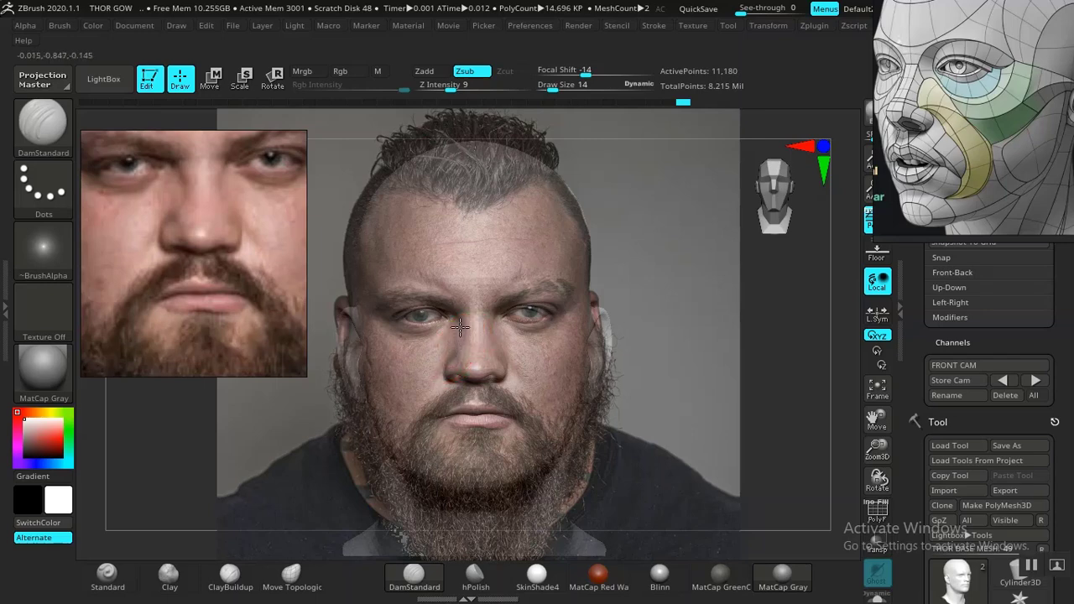
{"action": "key", "text": "shift+z"}
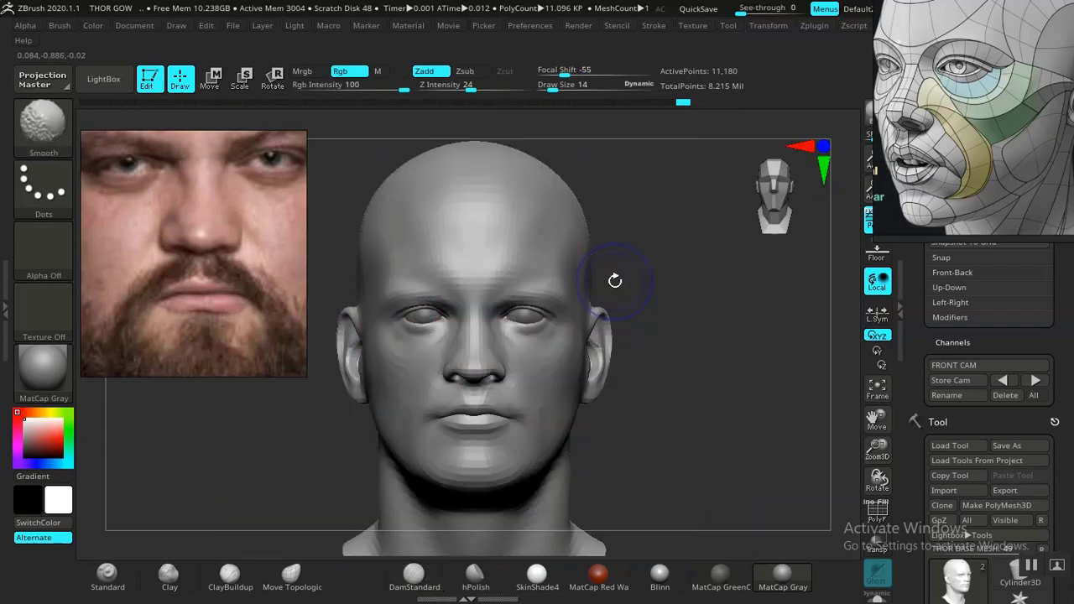
Refine the side of the nose bridge near the inner eye corner with draw size 9 in a close three-quarter view.
{"action": "mouse_move", "coordinate": [654, 369]}
{"action": "left_mouse_down"}
{"action": "mouse_move", "coordinate": [683, 357]}
{"action": "mouse_move", "coordinate": [677, 391]}
{"action": "mouse_move", "coordinate": [709, 392]}
{"action": "mouse_move", "coordinate": [680, 363]}
{"action": "mouse_move", "coordinate": [510, 335]}
{"action": "left_mouse_up"}
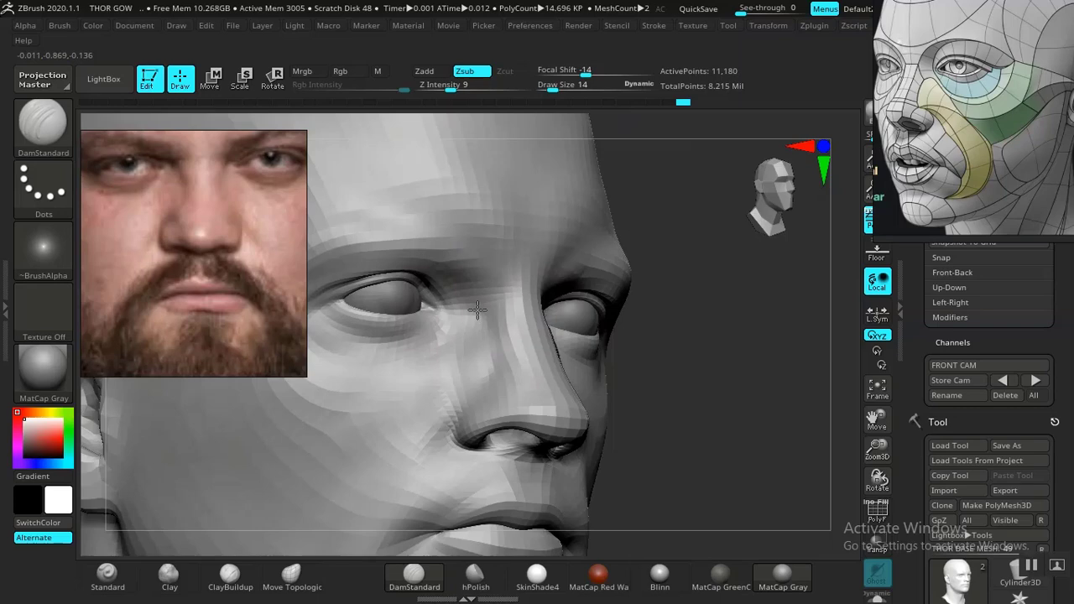
{"action": "key", "text": "f"}
{"action": "mouse_move", "coordinate": [663, 364]}
{"action": "left_mouse_down"}
{"action": "mouse_move", "coordinate": [722, 511]}
{"action": "mouse_move", "coordinate": [731, 434]}
{"action": "mouse_move", "coordinate": [748, 405]}
{"action": "mouse_move", "coordinate": [765, 401]}
{"action": "mouse_move", "coordinate": [688, 389]}
{"action": "mouse_move", "coordinate": [696, 436]}
{"action": "left_mouse_up"}
{"action": "key", "text": "space"}
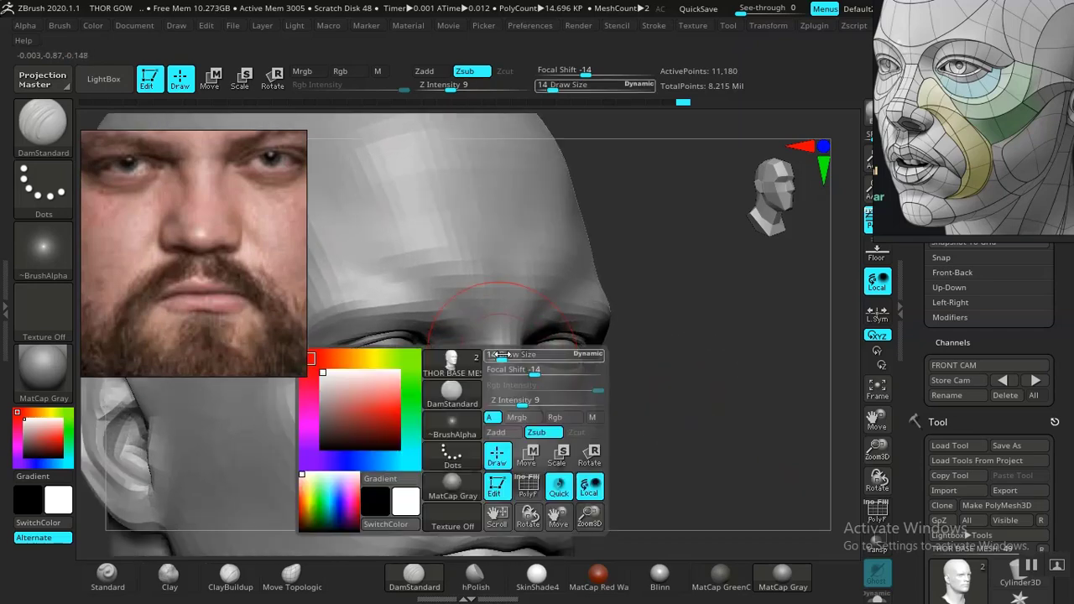
{"action": "left_click_drag", "start_coordinate": [505, 354], "coordinate": [499, 354]}
{"action": "key", "text": "shift"}
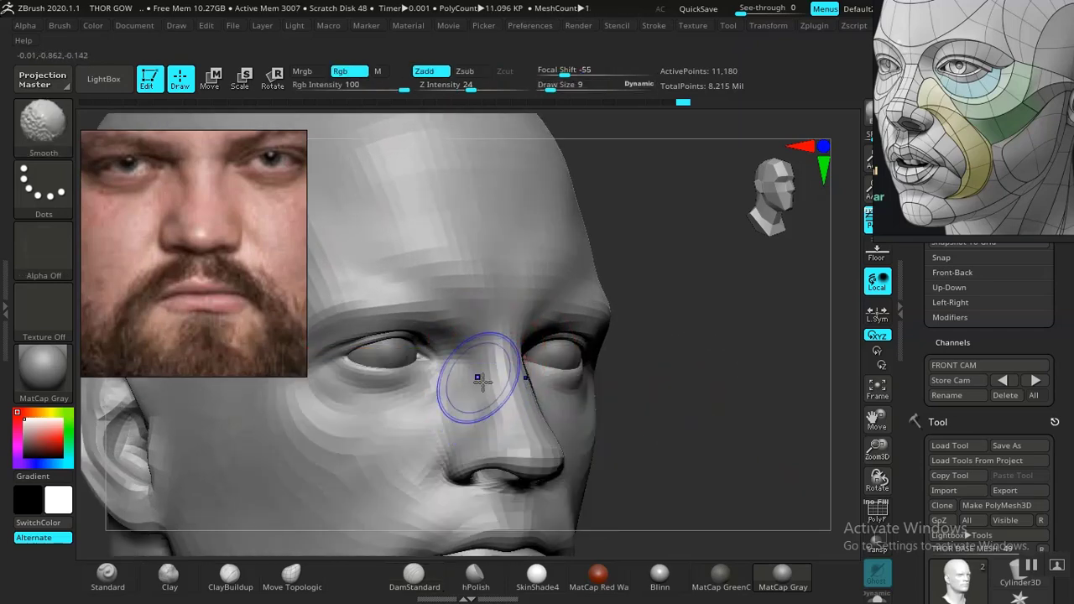
{"action": "mouse_move", "coordinate": [679, 406]}
{"action": "left_mouse_down"}
{"action": "mouse_move", "coordinate": [744, 430]}
{"action": "mouse_move", "coordinate": [734, 383]}
{"action": "mouse_move", "coordinate": [746, 338]}
{"action": "mouse_move", "coordinate": [749, 462]}
{"action": "left_mouse_up"}
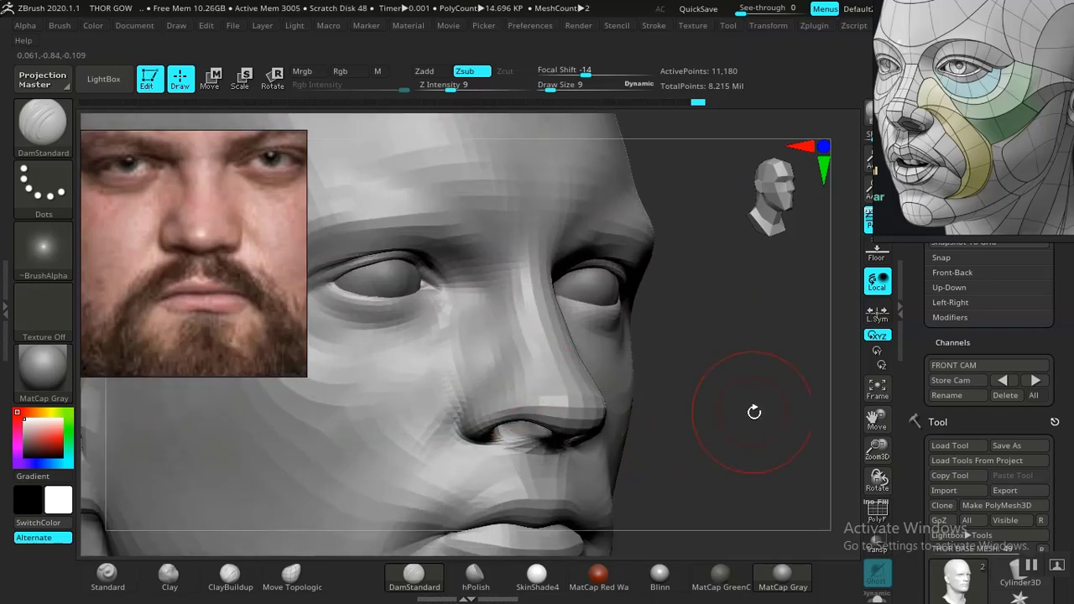
Recall the stored front camera, compare the nose with the overlaid reference photo, and set DamStandard's Z Intensity to 20.
{"action": "left_click_drag", "start_coordinate": [753, 412], "coordinate": [723, 413], "text": "shift"}
{"action": "left_click", "coordinate": [1001, 381]}
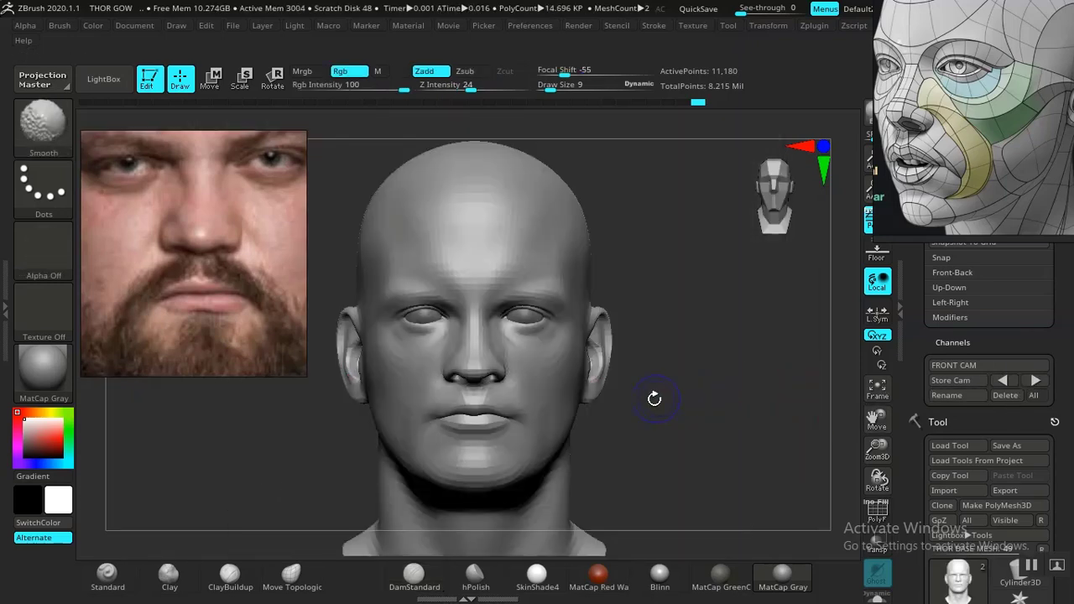
{"action": "key", "text": "shift+z"}
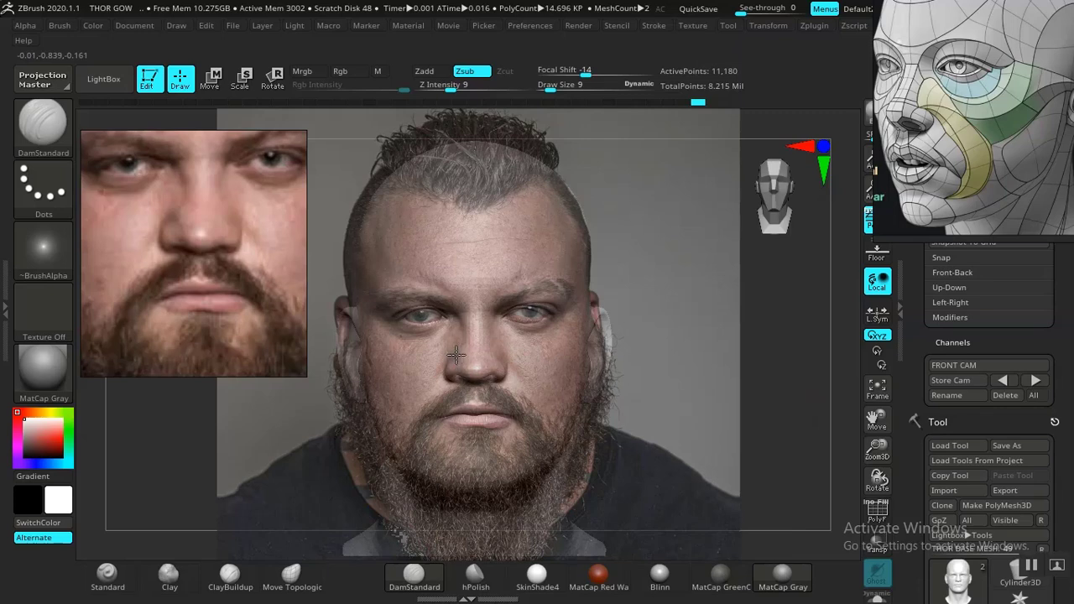
{"action": "key", "text": "shift+z"}
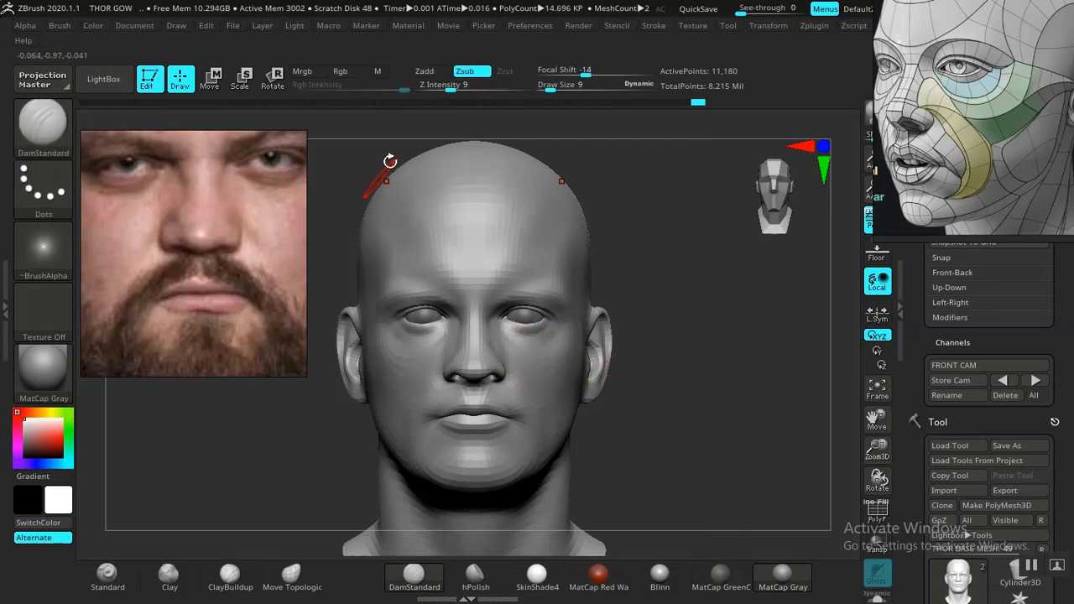
{"action": "left_click_drag", "start_coordinate": [450, 90], "coordinate": [467, 89]}
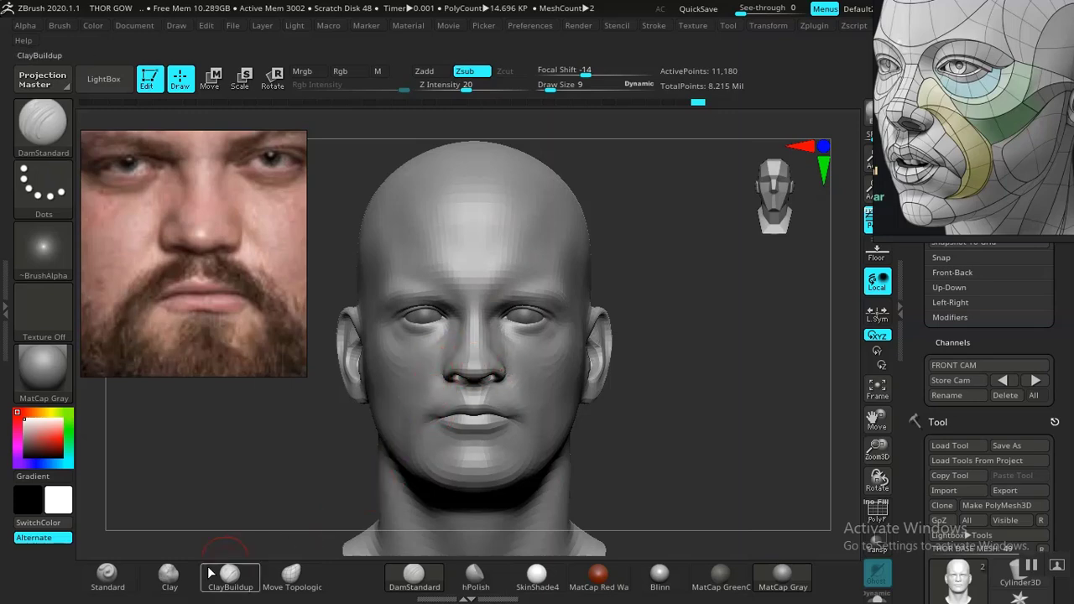
With the Clay brush selected, compare the sides of the nose with the overlaid reference photo in the front camera view.
{"action": "left_click", "coordinate": [169, 574]}
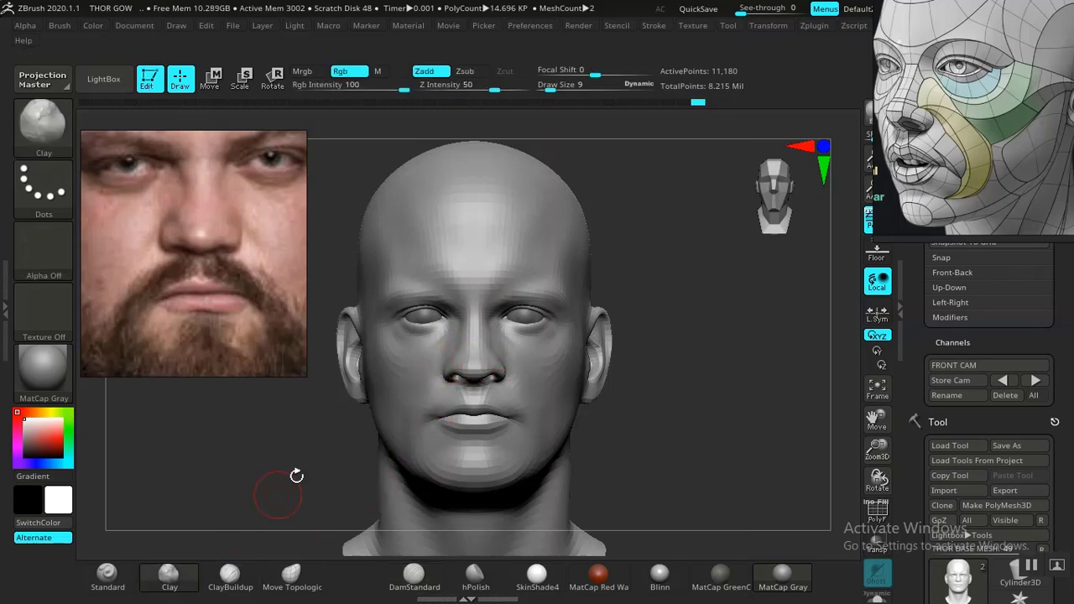
{"action": "left_click", "coordinate": [658, 26]}
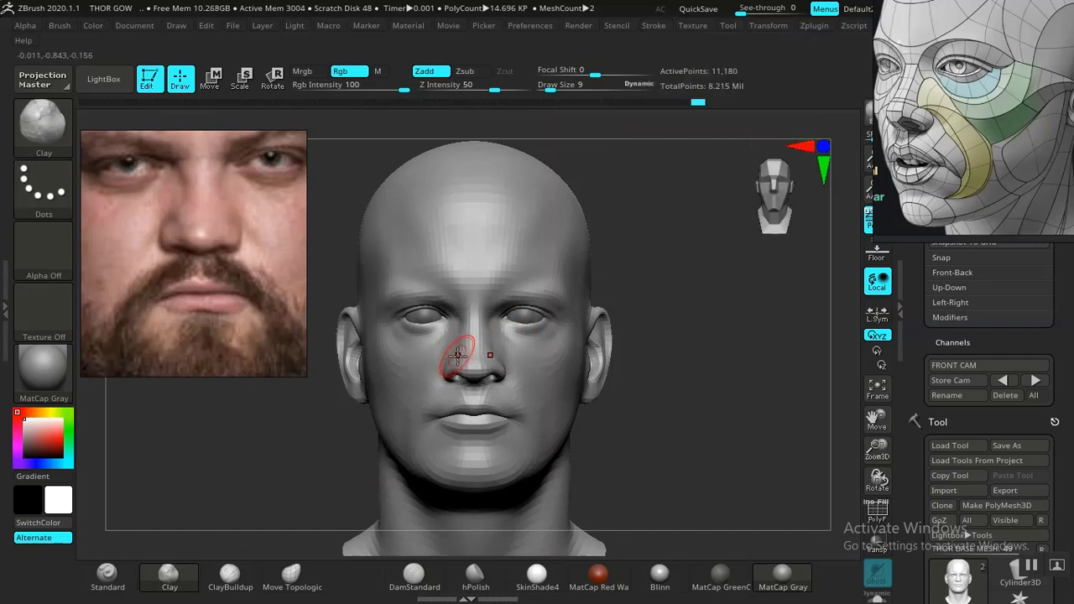
{"action": "key", "text": "shift+z"}
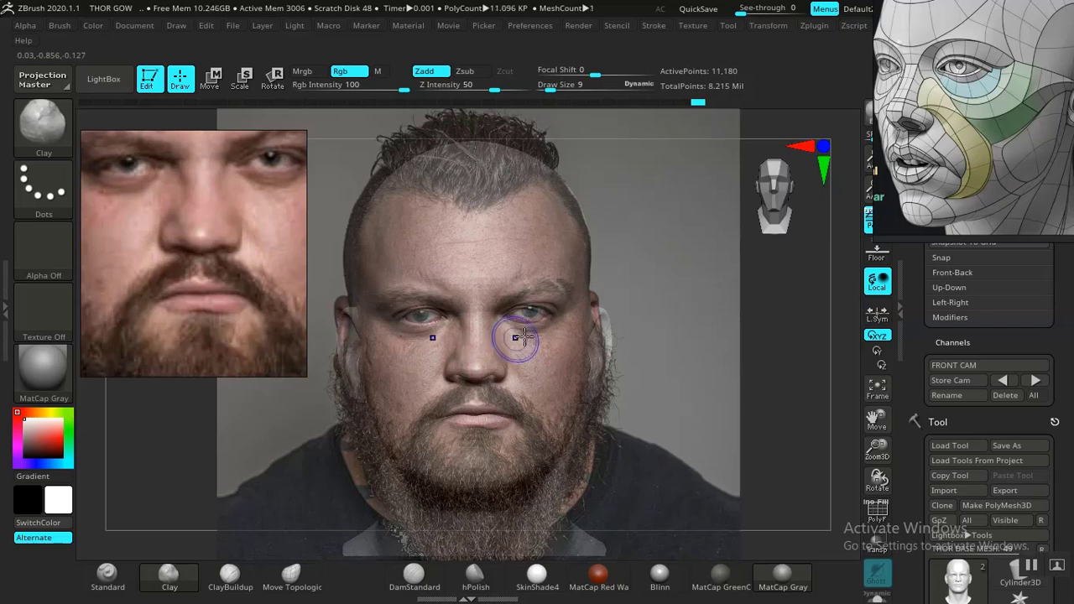
{"action": "key", "text": "shift+z"}
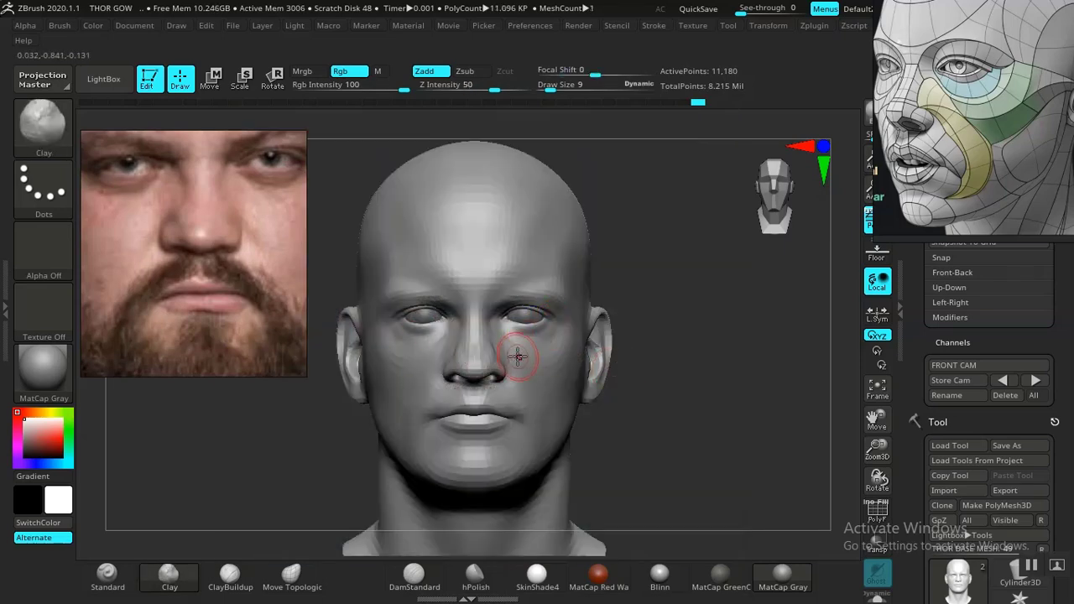
{"action": "key", "text": "shift+z"}
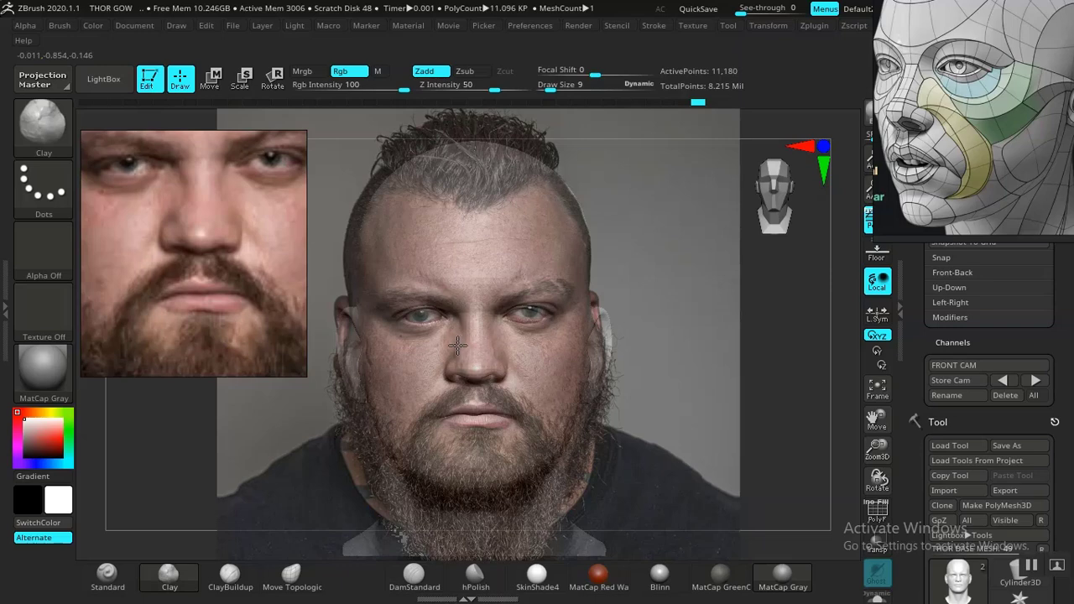
{"action": "key", "text": "shift+z"}
{"action": "mouse_move", "coordinate": [669, 385]}
{"action": "left_mouse_down"}
{"action": "mouse_move", "coordinate": [643, 377]}
{"action": "mouse_move", "coordinate": [693, 463]}
{"action": "mouse_move", "coordinate": [647, 436]}
{"action": "mouse_move", "coordinate": [671, 399]}
{"action": "mouse_move", "coordinate": [654, 402]}
{"action": "mouse_move", "coordinate": [700, 408]}
{"action": "left_mouse_up"}
{"action": "left_click", "coordinate": [1016, 385]}
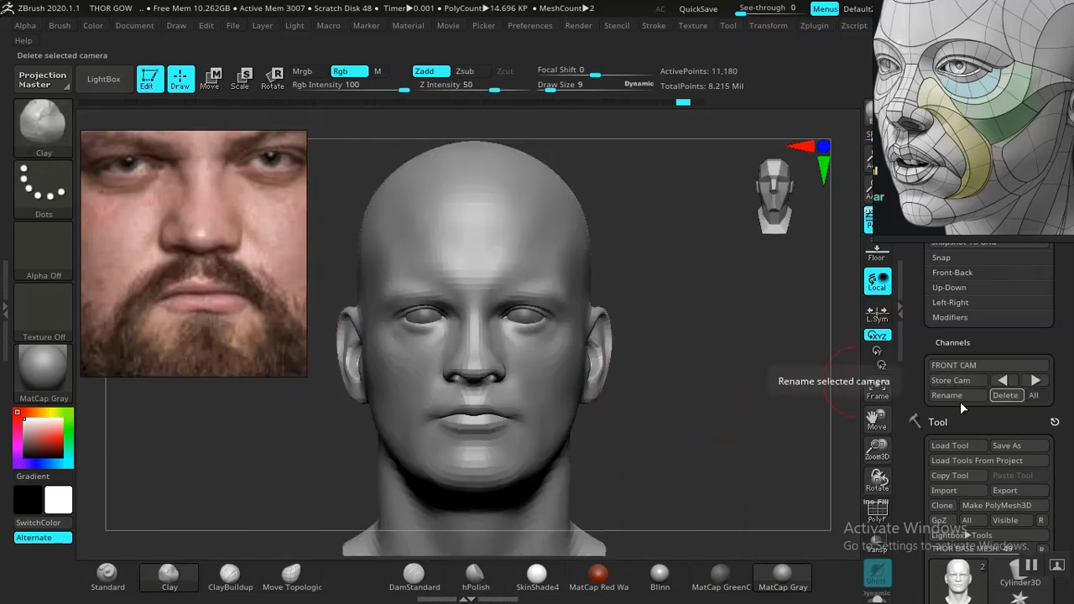
Build up the side of the nose with the Standard brush at draw size 10, using the overlaid reference photo.
{"action": "left_click", "coordinate": [107, 575]}
{"action": "key", "text": "shift+z"}
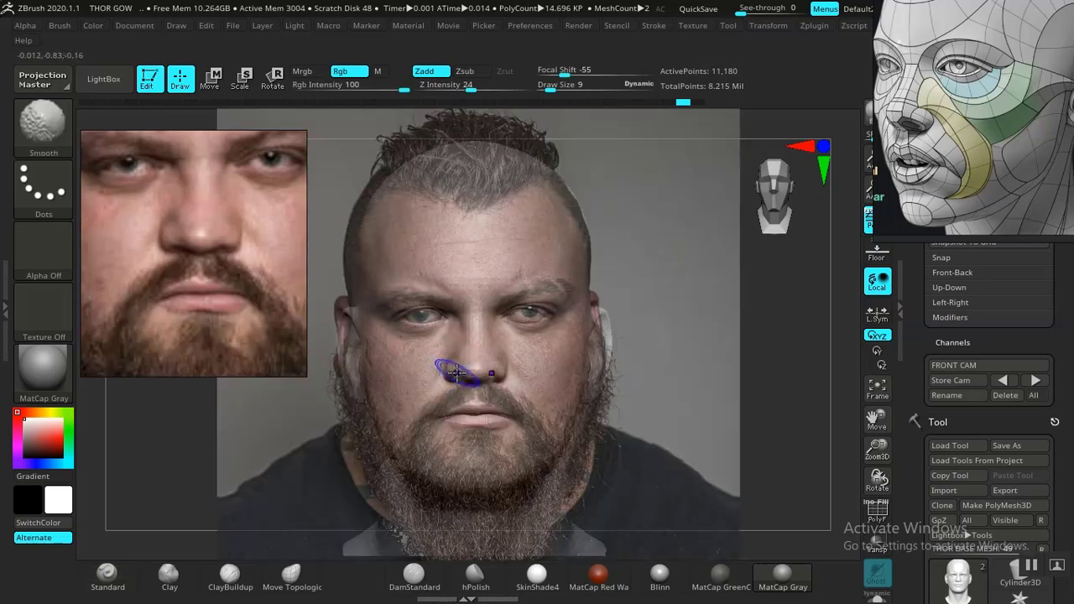
{"action": "key", "text": "space"}
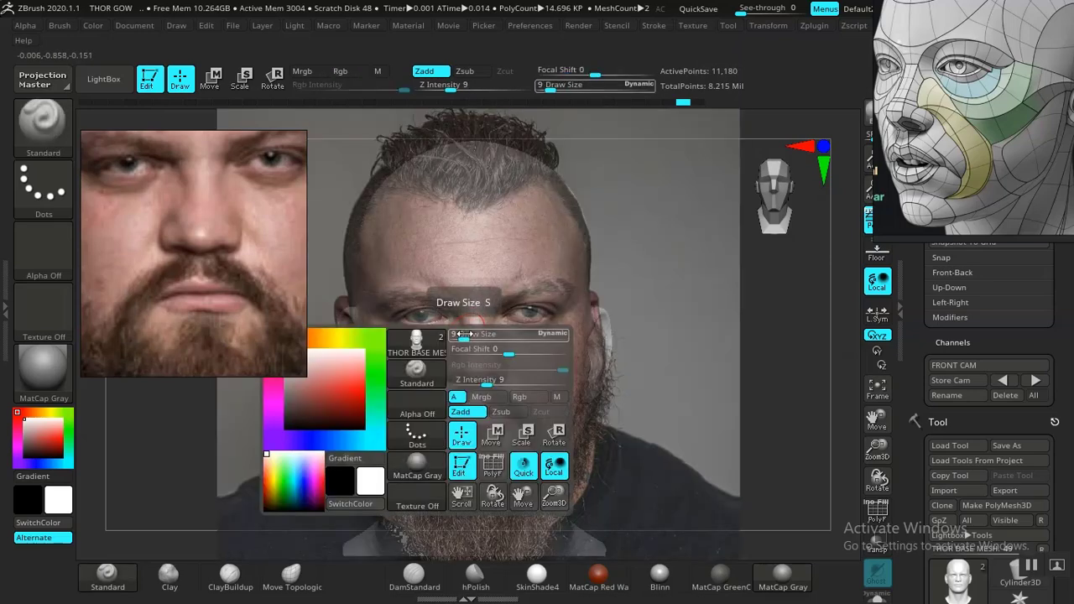
{"action": "left_click_drag", "start_coordinate": [464, 334], "coordinate": [466, 335]}
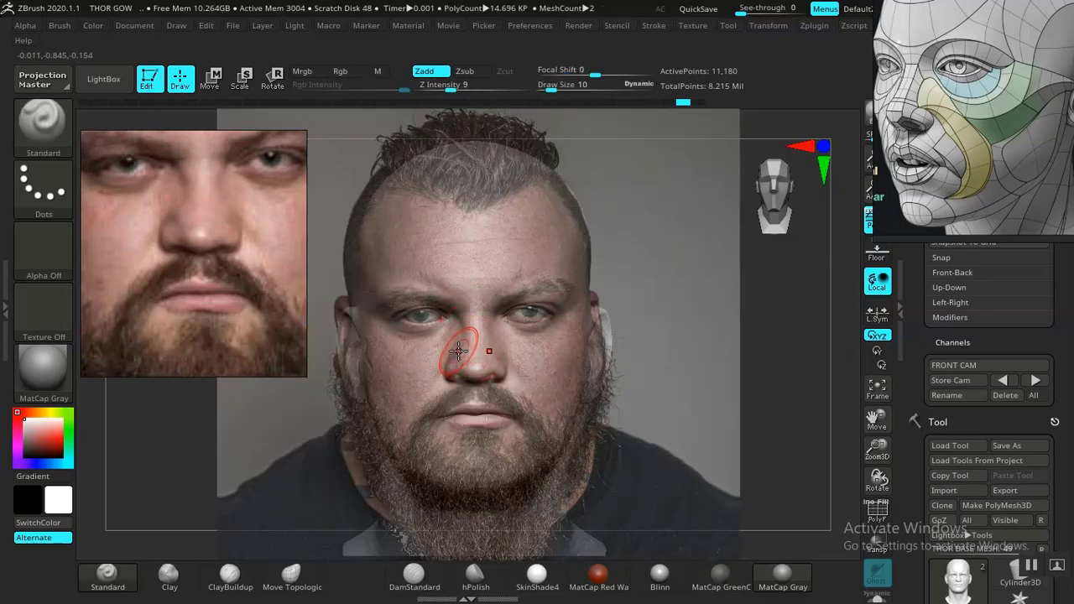
{"action": "left_click", "coordinate": [669, 32]}
{"action": "key", "text": "shift"}
{"action": "key", "text": "shift+p"}
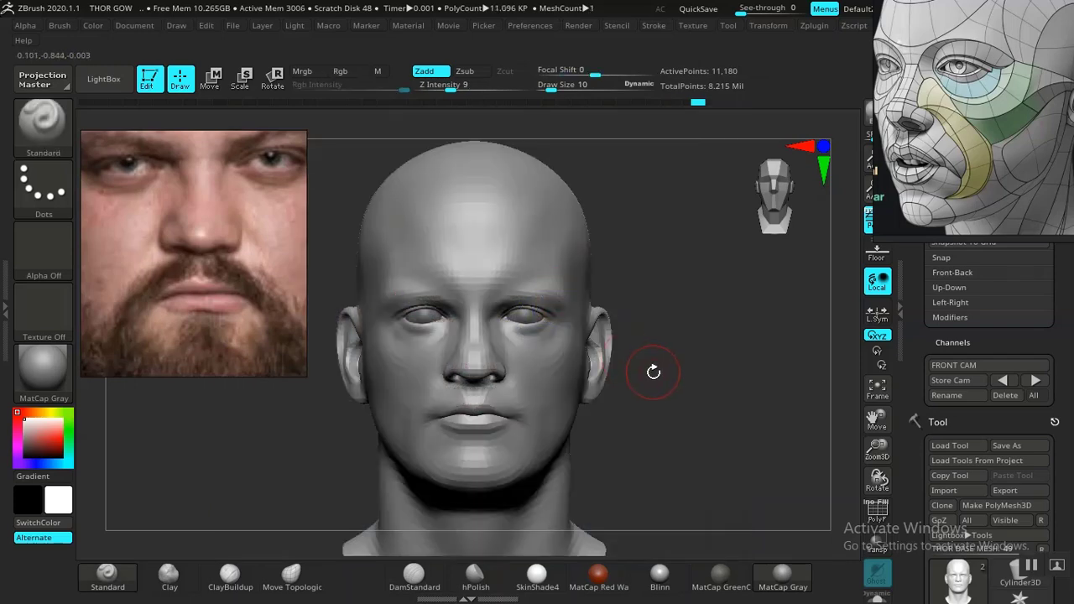
Set the Smooth brush's Z Intensity to 8 and soften the side of the nose in a close three-quarter view.
{"action": "mouse_move", "coordinate": [654, 371]}
{"action": "left_mouse_down"}
{"action": "mouse_move", "coordinate": [702, 375]}
{"action": "mouse_move", "coordinate": [635, 345]}
{"action": "mouse_move", "coordinate": [696, 448]}
{"action": "mouse_move", "coordinate": [680, 379]}
{"action": "mouse_move", "coordinate": [680, 402]}
{"action": "mouse_move", "coordinate": [522, 417]}
{"action": "mouse_move", "coordinate": [547, 409]}
{"action": "mouse_move", "coordinate": [537, 403]}
{"action": "left_mouse_up"}
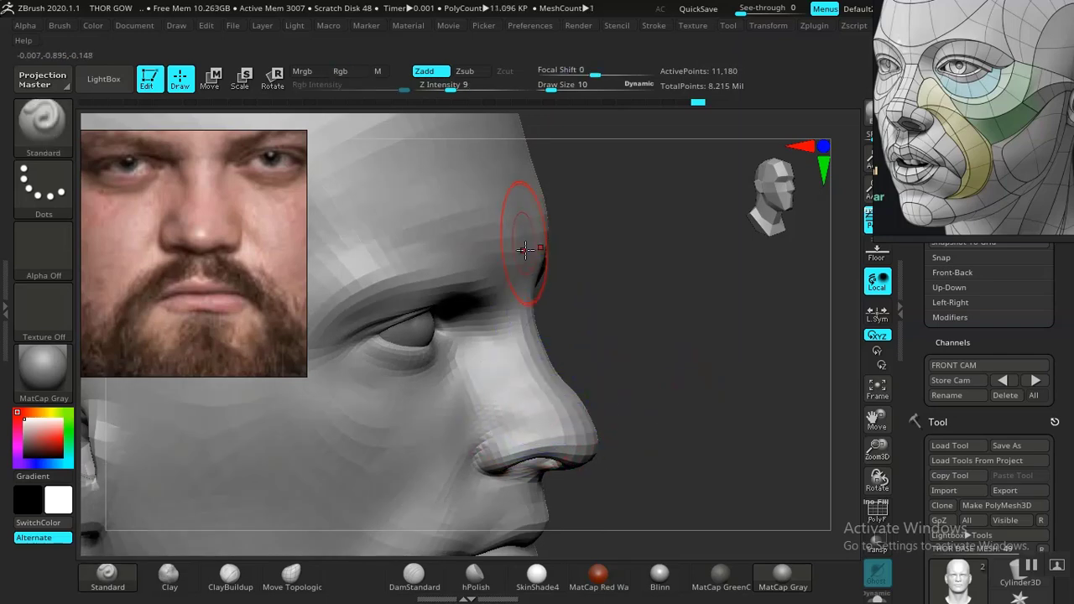
{"action": "mouse_move", "coordinate": [536, 280]}
{"action": "left_mouse_down", "text": "shift"}
{"action": "mouse_move", "coordinate": [546, 297]}
{"action": "mouse_move", "coordinate": [536, 294]}
{"action": "left_mouse_up", "text": "shift"}
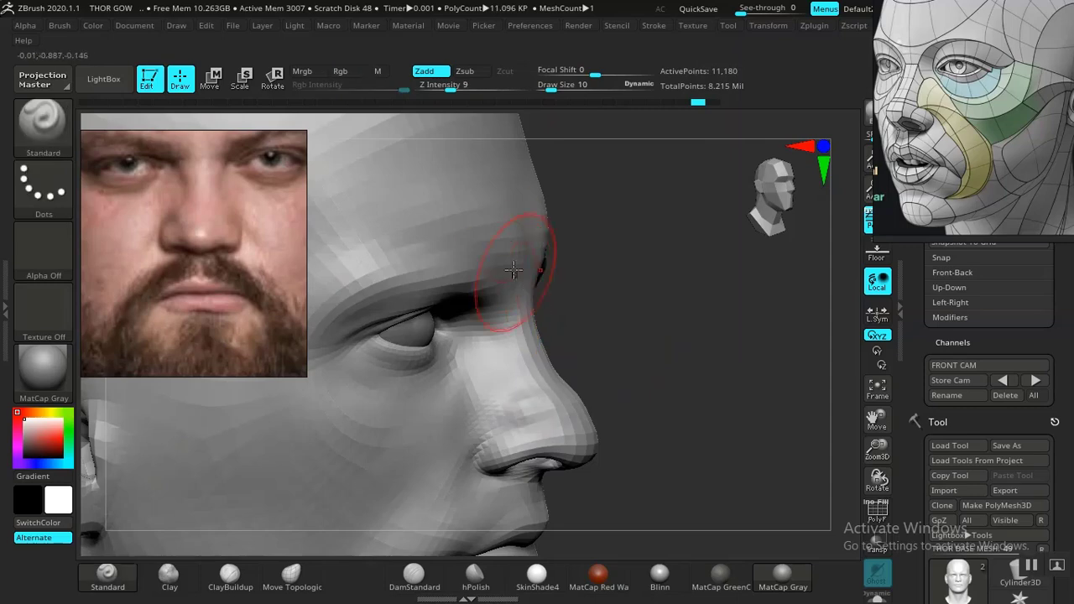
{"action": "left_click_drag", "start_coordinate": [472, 87], "coordinate": [447, 86], "text": "shift"}
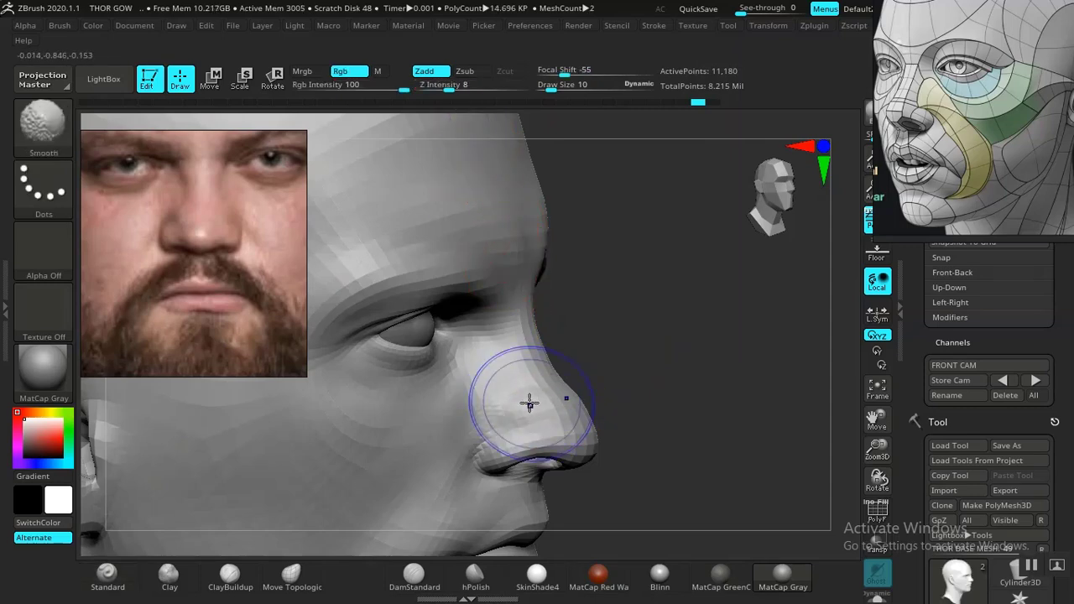
{"action": "mouse_move", "coordinate": [738, 405]}
{"action": "left_mouse_down"}
{"action": "mouse_move", "coordinate": [659, 378]}
{"action": "mouse_move", "coordinate": [726, 386]}
{"action": "mouse_move", "coordinate": [693, 428]}
{"action": "mouse_move", "coordinate": [691, 414]}
{"action": "mouse_move", "coordinate": [731, 408]}
{"action": "mouse_move", "coordinate": [671, 405]}
{"action": "left_mouse_up"}
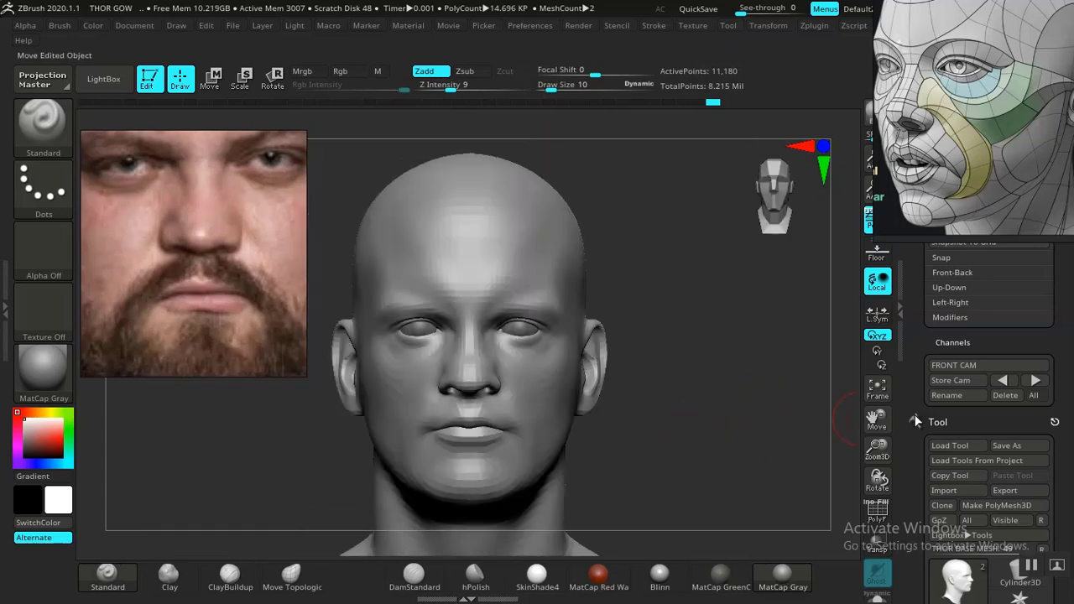
Recall the front camera and nudge the nose tip to match the reference photo with Move Topological at draw size 14.
{"action": "left_click", "coordinate": [1033, 380]}
{"action": "key", "text": "shift+z"}
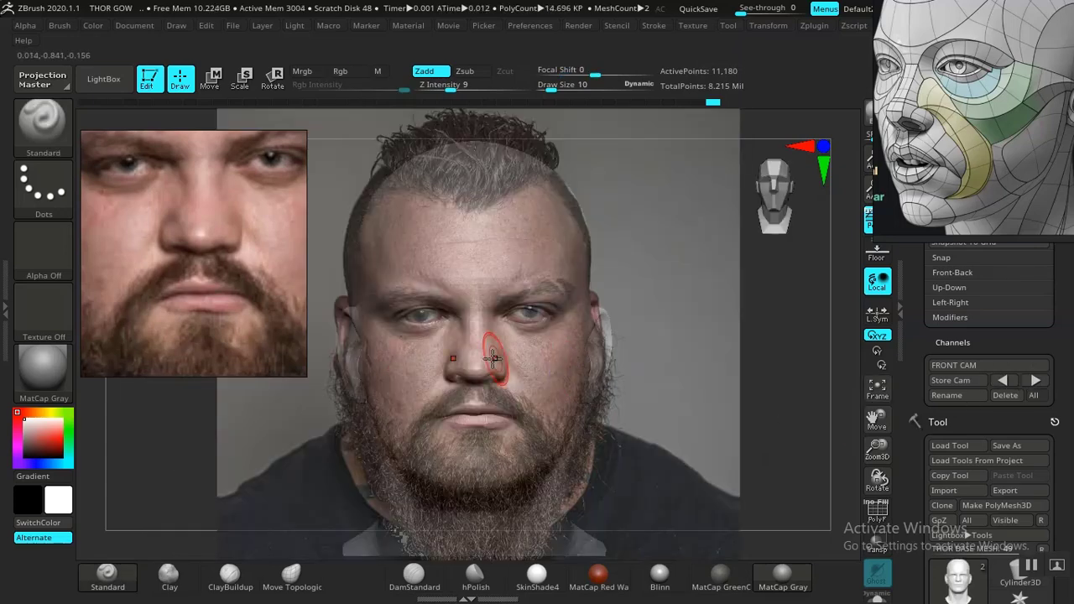
{"action": "left_click", "coordinate": [291, 574]}
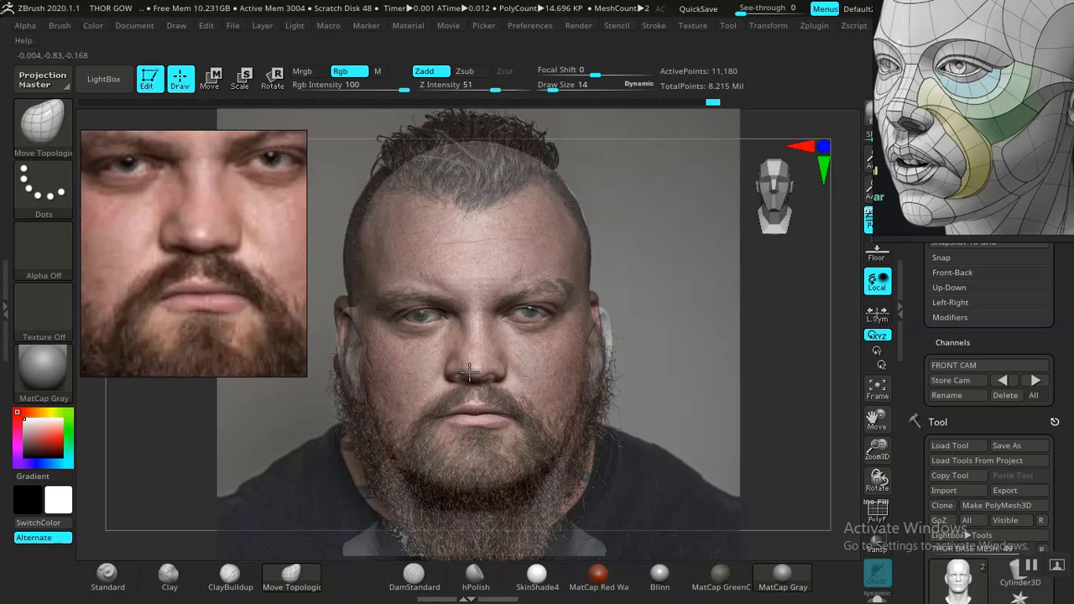
{"action": "left_click_drag", "start_coordinate": [469, 371], "coordinate": [469, 369]}
{"action": "key", "text": "shift+z"}
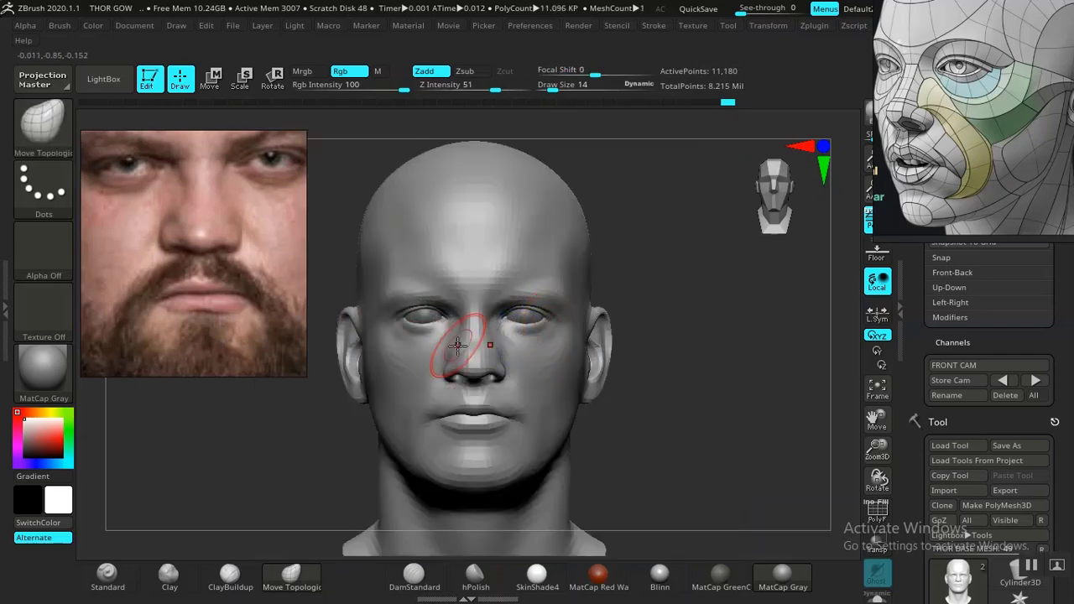
Switch to DamStandard and examine the nose and nostrils in profile and against the reference photo in the front view.
{"action": "left_click", "coordinate": [414, 574]}
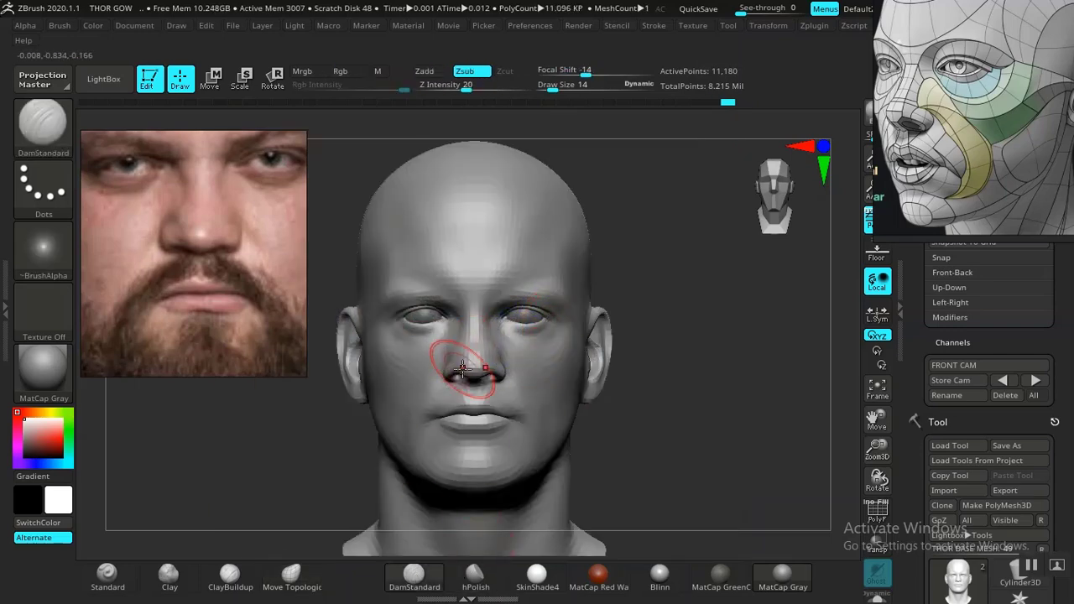
{"action": "key", "text": "shift+z"}
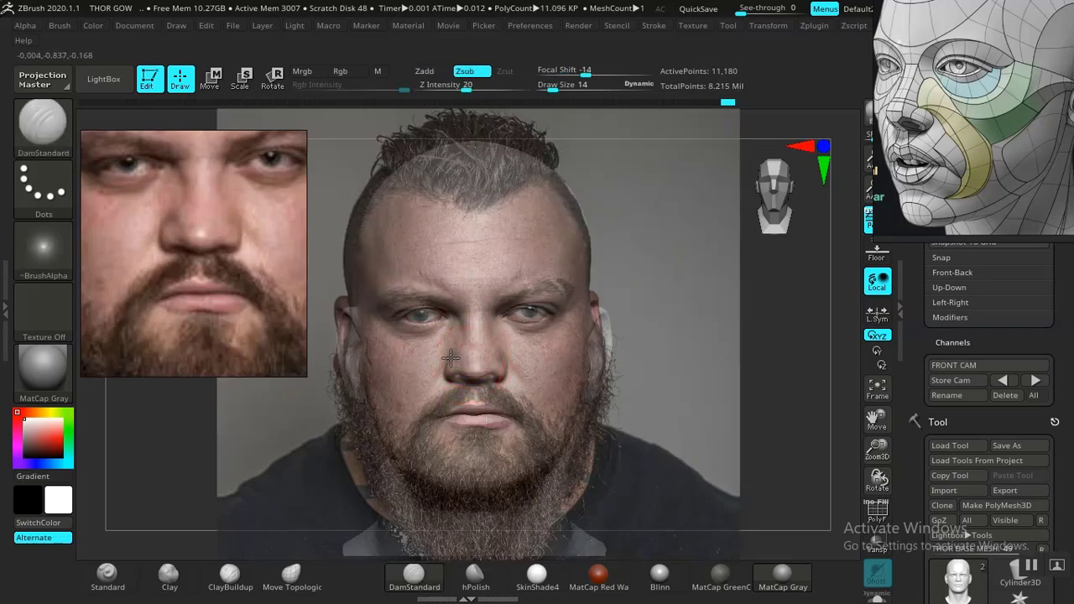
{"action": "key", "text": "shift+z"}
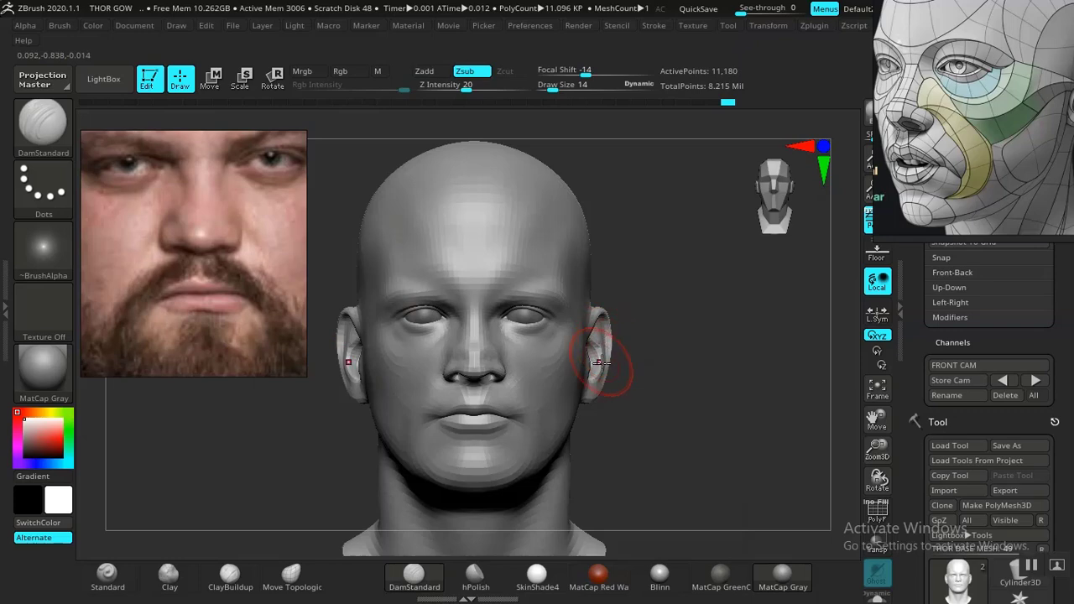
{"action": "left_click_drag", "start_coordinate": [667, 406], "coordinate": [760, 408]}
{"action": "mouse_move", "coordinate": [633, 403]}
{"action": "left_mouse_down", "text": "alt"}
{"action": "mouse_move", "coordinate": [699, 549]}
{"action": "mouse_move", "coordinate": [646, 428]}
{"action": "mouse_move", "coordinate": [621, 427]}
{"action": "mouse_move", "coordinate": [624, 402]}
{"action": "mouse_move", "coordinate": [662, 371]}
{"action": "mouse_move", "coordinate": [683, 422]}
{"action": "mouse_move", "coordinate": [621, 364]}
{"action": "left_mouse_up", "text": "alt"}
{"action": "key", "text": "ctrl"}
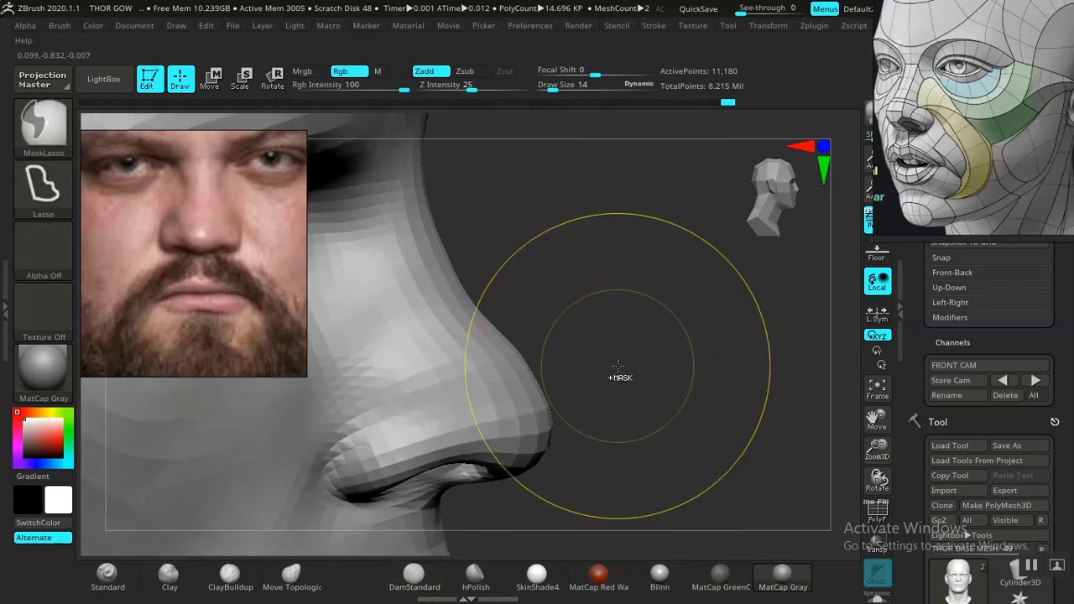
{"action": "mouse_move", "coordinate": [700, 394]}
{"action": "left_mouse_down", "text": "alt"}
{"action": "mouse_move", "coordinate": [546, 268]}
{"action": "mouse_move", "coordinate": [507, 202]}
{"action": "left_mouse_up", "text": "alt"}
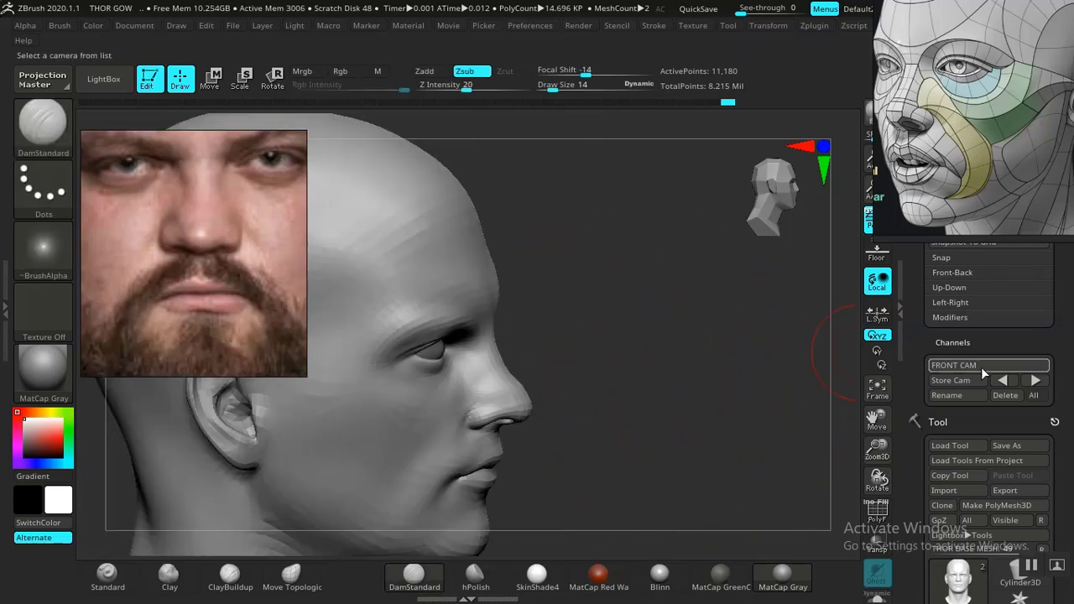
{"action": "left_click", "coordinate": [1035, 380]}
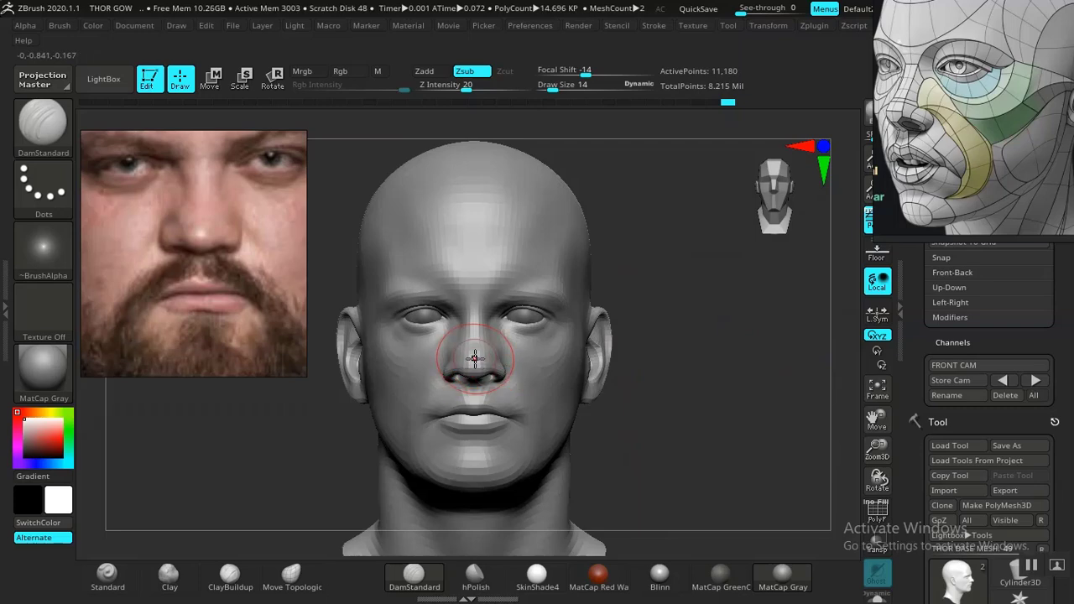
{"action": "key", "text": "shift+z"}
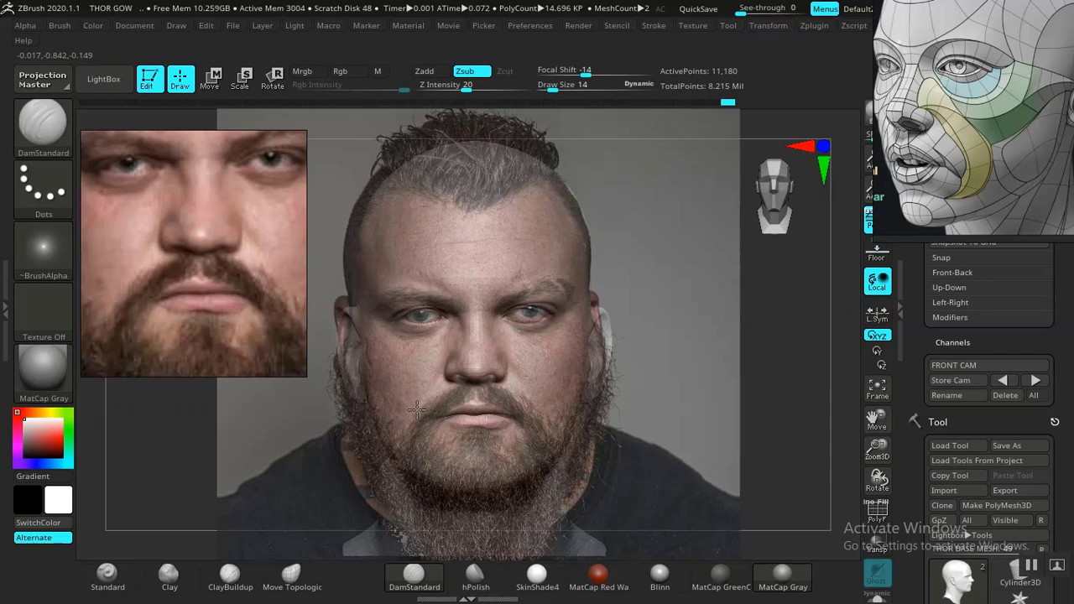
{"action": "key", "text": "shift+z"}
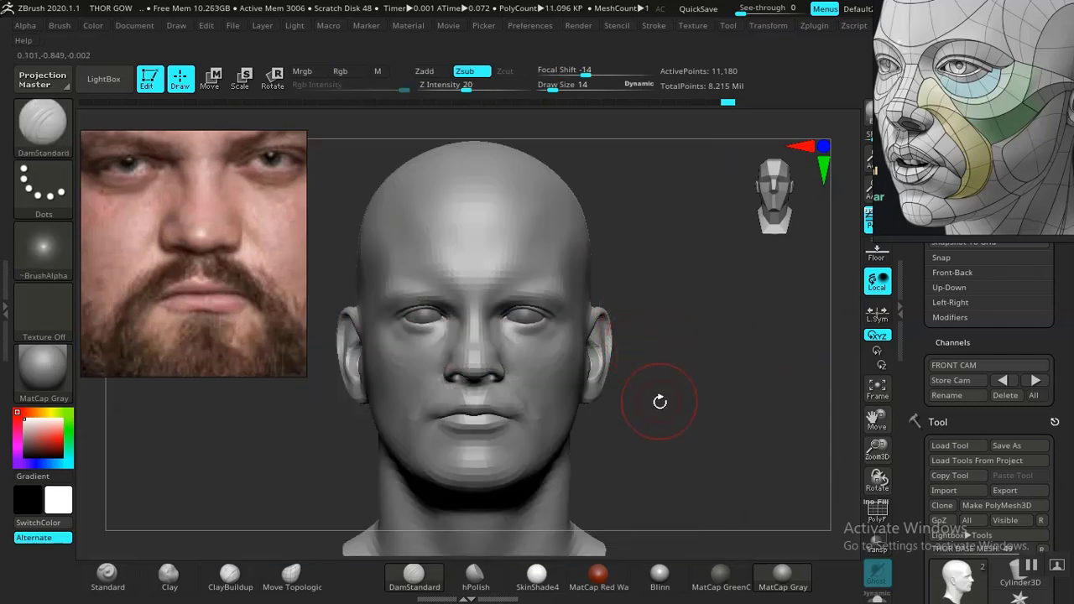
Set the draw size to 7 and work and smooth the fold running from the nostril to the mouth corner in profile.
{"action": "mouse_move", "coordinate": [659, 402]}
{"action": "left_mouse_down"}
{"action": "mouse_move", "coordinate": [713, 448]}
{"action": "mouse_move", "coordinate": [762, 444]}
{"action": "mouse_move", "coordinate": [703, 421]}
{"action": "mouse_move", "coordinate": [705, 444]}
{"action": "mouse_move", "coordinate": [721, 412]}
{"action": "mouse_move", "coordinate": [686, 403]}
{"action": "mouse_move", "coordinate": [718, 418]}
{"action": "mouse_move", "coordinate": [755, 463]}
{"action": "mouse_move", "coordinate": [807, 481]}
{"action": "mouse_move", "coordinate": [725, 405]}
{"action": "mouse_move", "coordinate": [616, 429]}
{"action": "left_mouse_up"}
{"action": "key", "text": "s"}
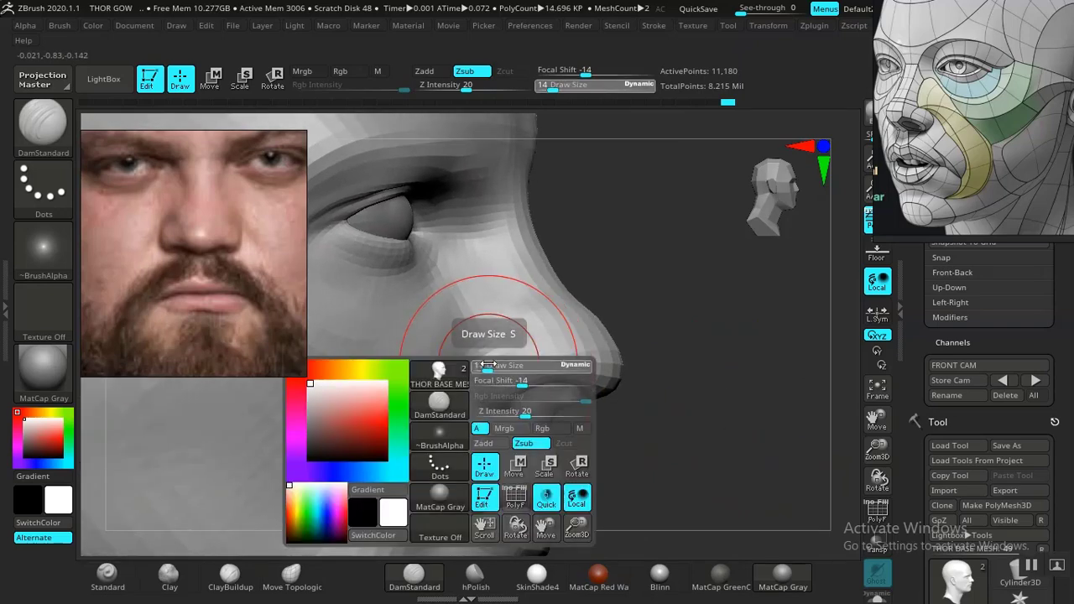
{"action": "left_click_drag", "start_coordinate": [485, 366], "coordinate": [487, 368]}
{"action": "mouse_move", "coordinate": [433, 451]}
{"action": "left_mouse_down", "text": "shift"}
{"action": "mouse_move", "coordinate": [403, 501]}
{"action": "mouse_move", "coordinate": [420, 443]}
{"action": "left_mouse_up", "text": "shift"}
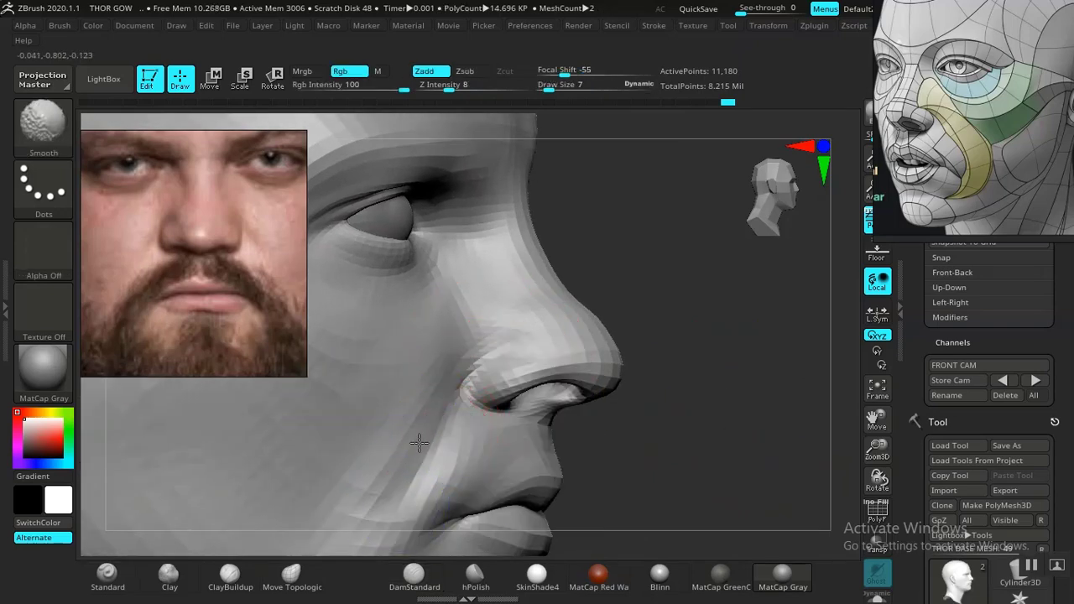
{"action": "left_click_drag", "start_coordinate": [389, 507], "coordinate": [457, 408], "text": "shift"}
{"action": "left_click_drag", "start_coordinate": [738, 419], "coordinate": [723, 458], "text": "alt"}
{"action": "left_click_drag", "start_coordinate": [639, 423], "coordinate": [632, 412]}
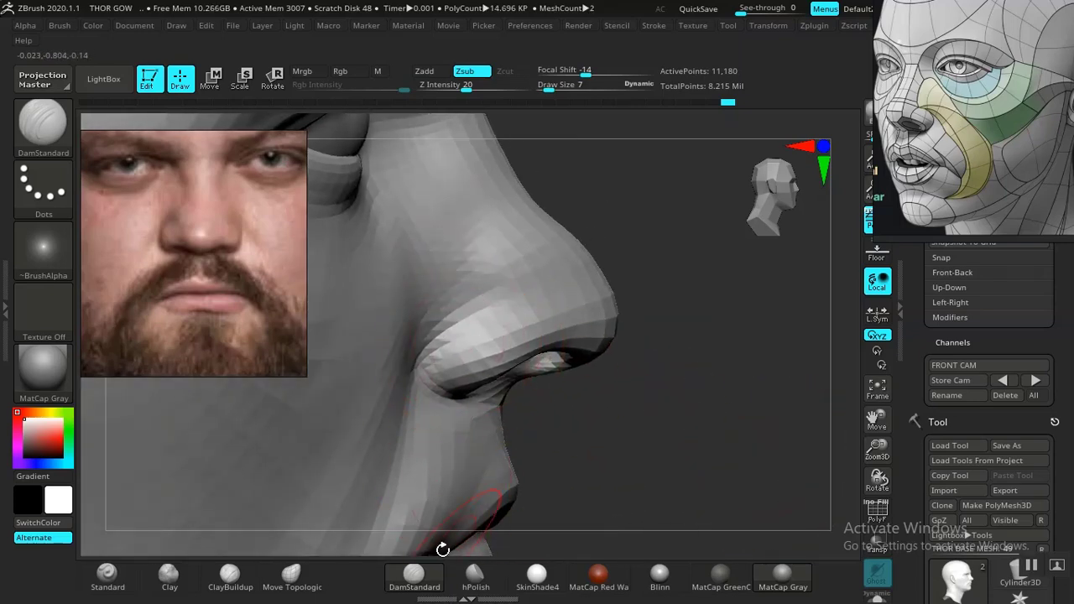
Adjust the nostril wing with Move Topological and define the crease around it with DamStandard at draw size 7.
{"action": "left_click", "coordinate": [290, 575]}
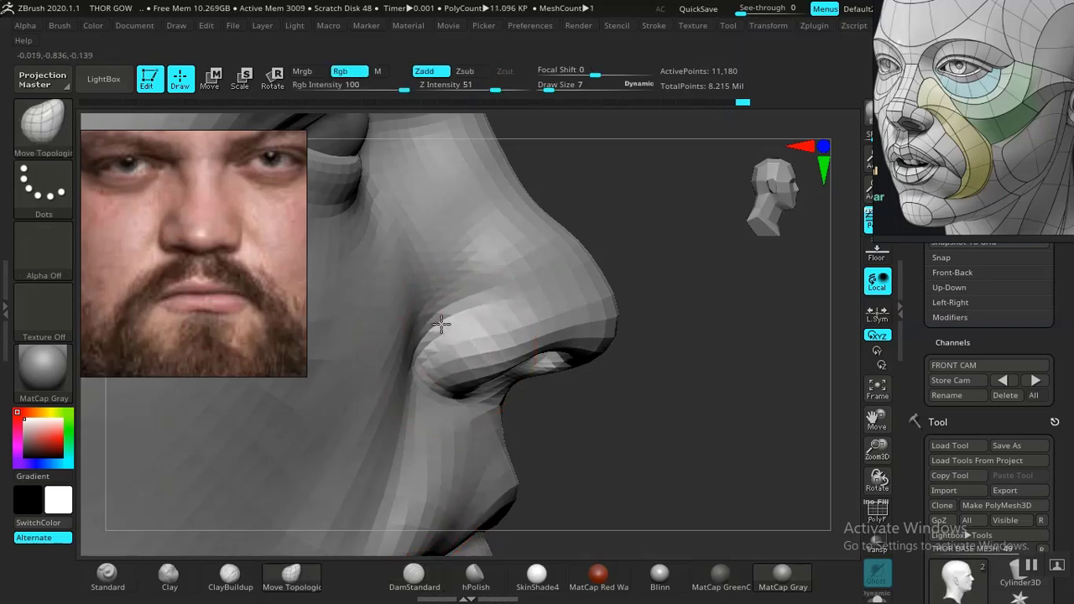
{"action": "left_click", "coordinate": [414, 576]}
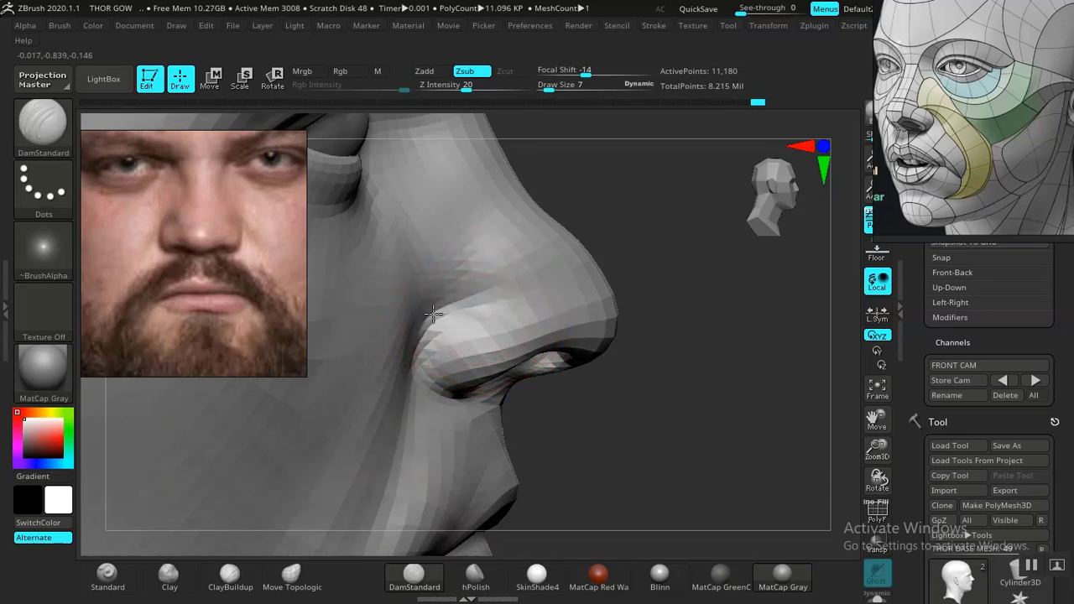
{"action": "left_click_drag", "start_coordinate": [743, 452], "coordinate": [647, 374]}
{"action": "left_click_drag", "start_coordinate": [675, 463], "coordinate": [696, 487]}
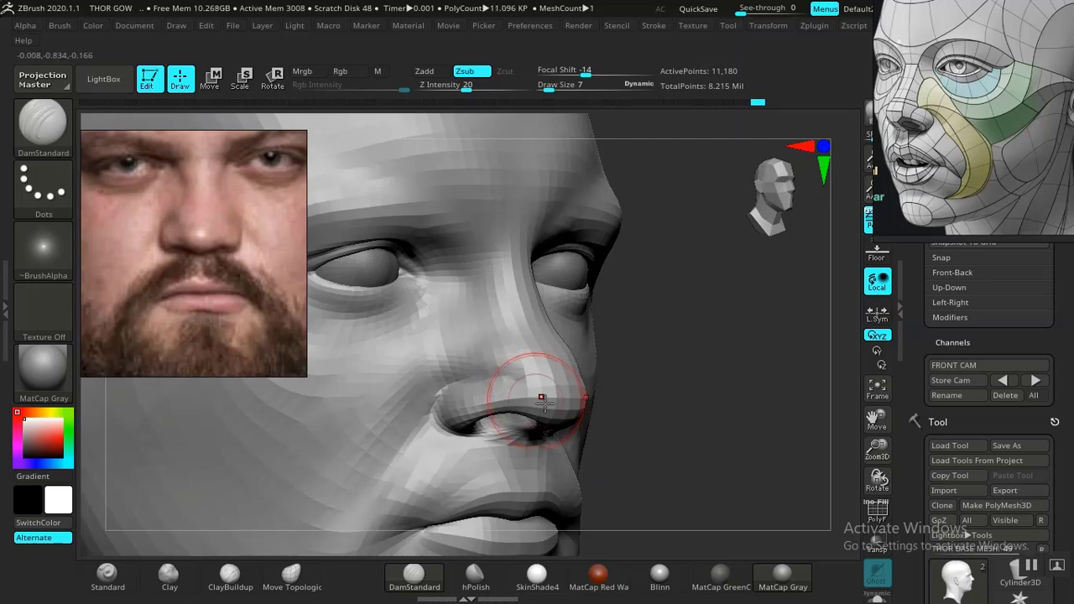
Smooth the nostril wing in profile and inspect the nose from the front and side.
{"action": "mouse_move", "coordinate": [733, 459]}
{"action": "left_mouse_down", "text": "shift"}
{"action": "mouse_move", "coordinate": [801, 477]}
{"action": "mouse_move", "coordinate": [749, 412]}
{"action": "mouse_move", "coordinate": [705, 383]}
{"action": "mouse_move", "coordinate": [706, 456]}
{"action": "mouse_move", "coordinate": [790, 489]}
{"action": "mouse_move", "coordinate": [702, 429]}
{"action": "mouse_move", "coordinate": [697, 451]}
{"action": "mouse_move", "coordinate": [755, 445]}
{"action": "left_mouse_up", "text": "shift"}
{"action": "mouse_move", "coordinate": [504, 395]}
{"action": "left_mouse_down", "text": "shift"}
{"action": "mouse_move", "coordinate": [458, 371]}
{"action": "mouse_move", "coordinate": [505, 396]}
{"action": "left_mouse_up", "text": "shift"}
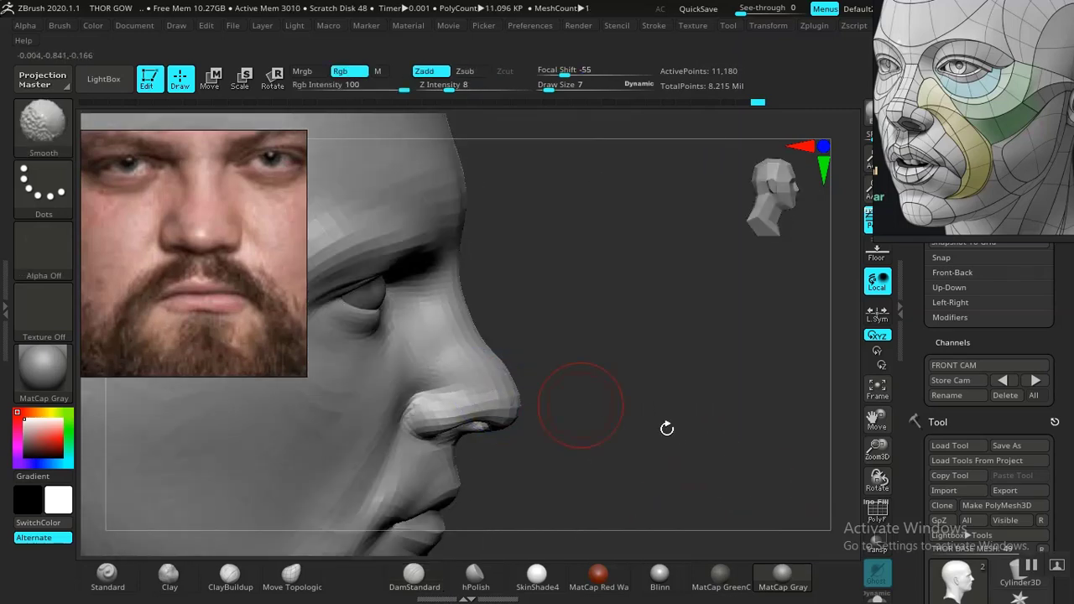
{"action": "mouse_move", "coordinate": [666, 428]}
{"action": "left_mouse_down", "text": "alt"}
{"action": "mouse_move", "coordinate": [593, 378]}
{"action": "mouse_move", "coordinate": [674, 410]}
{"action": "mouse_move", "coordinate": [585, 401]}
{"action": "left_mouse_up", "text": "alt"}
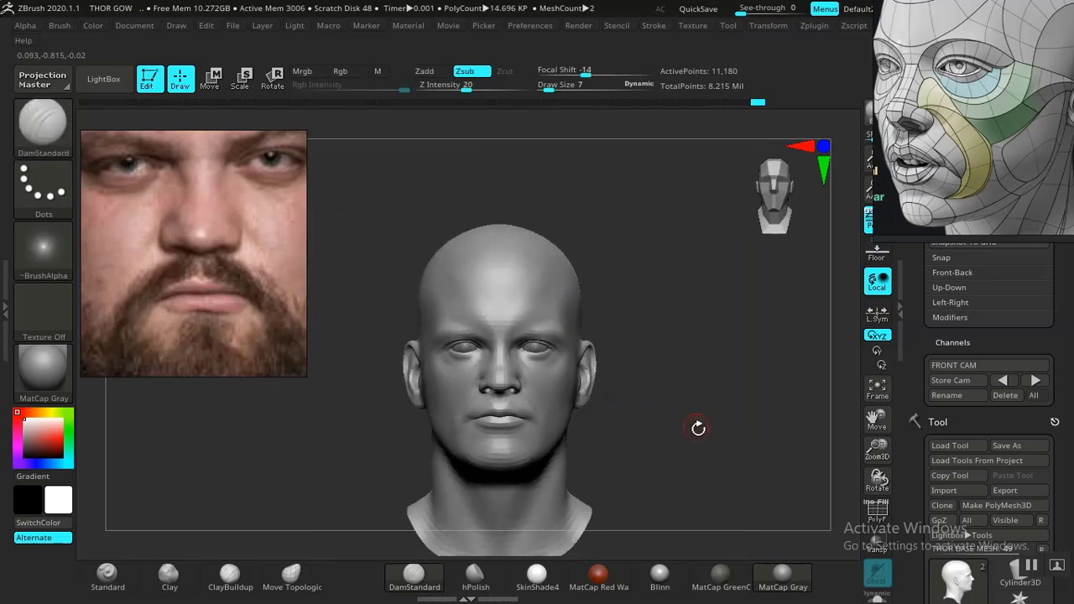
{"action": "mouse_move", "coordinate": [697, 427]}
{"action": "left_mouse_down", "text": "alt"}
{"action": "mouse_move", "coordinate": [708, 472]}
{"action": "mouse_move", "coordinate": [668, 456]}
{"action": "mouse_move", "coordinate": [688, 456]}
{"action": "mouse_move", "coordinate": [699, 479]}
{"action": "mouse_move", "coordinate": [743, 456]}
{"action": "mouse_move", "coordinate": [687, 444]}
{"action": "mouse_move", "coordinate": [360, 523]}
{"action": "left_mouse_up", "text": "alt"}
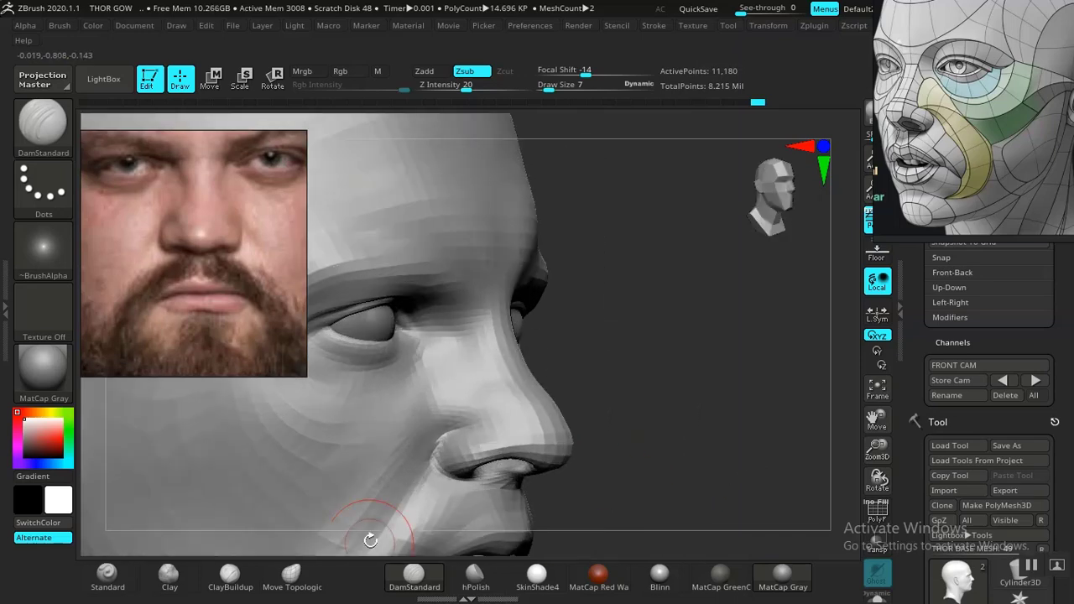
Switch to the Clay brush, examine the side of the nose, and recall the front camera to compare it with the reference photo.
{"action": "left_click", "coordinate": [168, 578]}
{"action": "mouse_move", "coordinate": [696, 470]}
{"action": "left_mouse_down"}
{"action": "mouse_move", "coordinate": [660, 451]}
{"action": "mouse_move", "coordinate": [621, 403]}
{"action": "mouse_move", "coordinate": [623, 432]}
{"action": "left_mouse_up"}
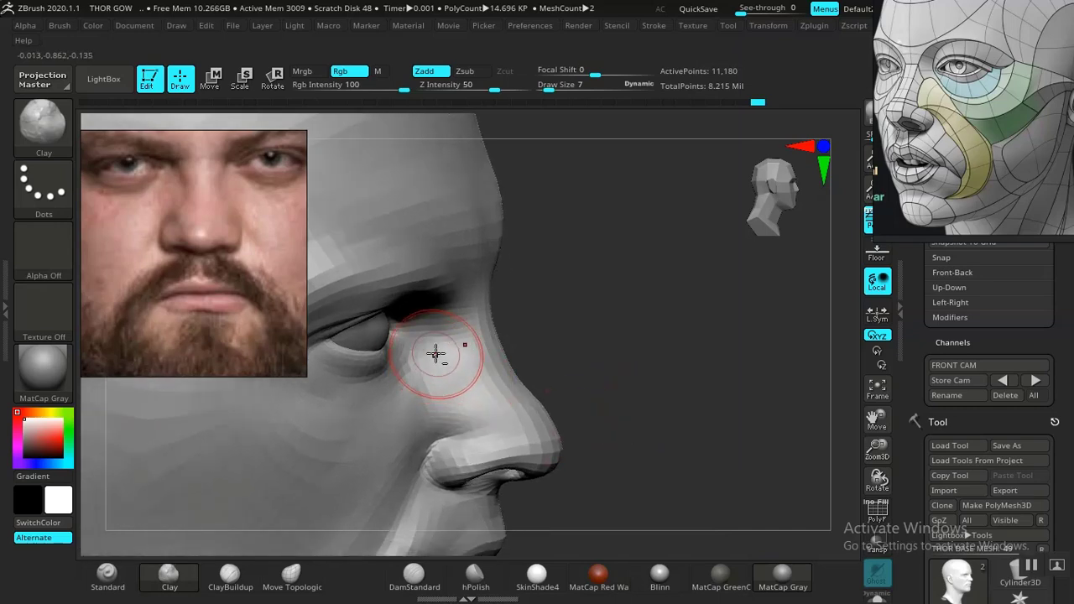
{"action": "left_click_drag", "start_coordinate": [791, 414], "coordinate": [907, 401]}
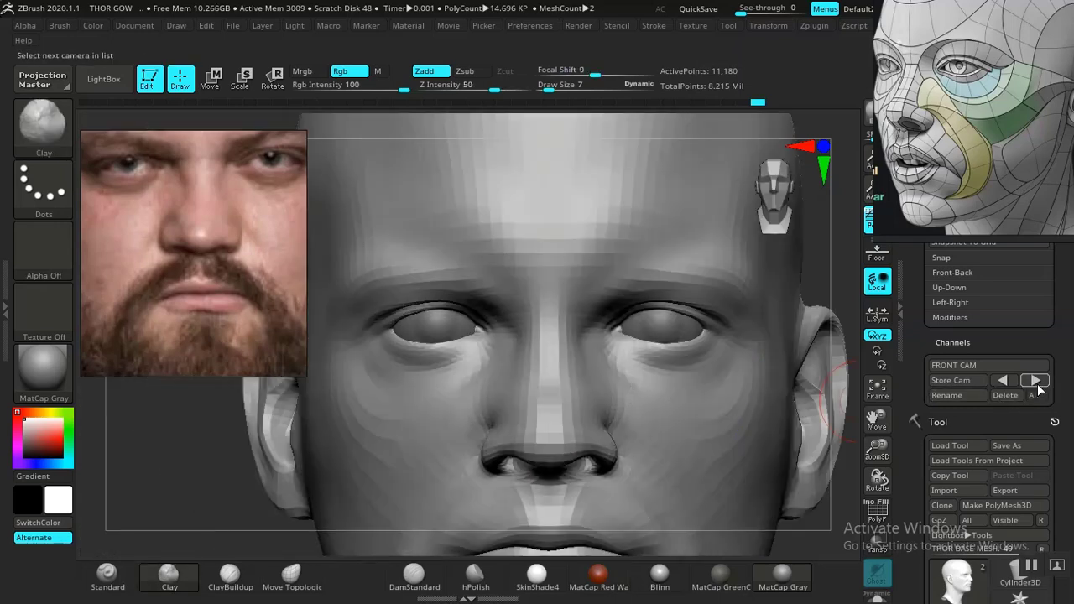
{"action": "left_click", "coordinate": [1037, 382]}
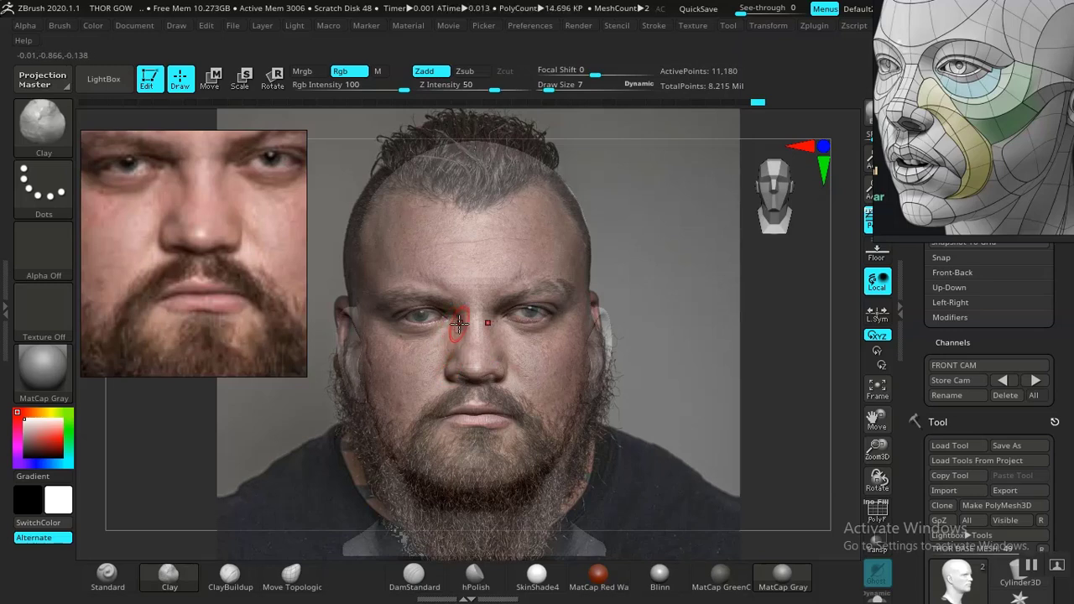
Try carving the side of the nose near the inner eye corner with DamStandard at draw size 11 over the reference photo.
{"action": "left_click", "coordinate": [414, 575]}
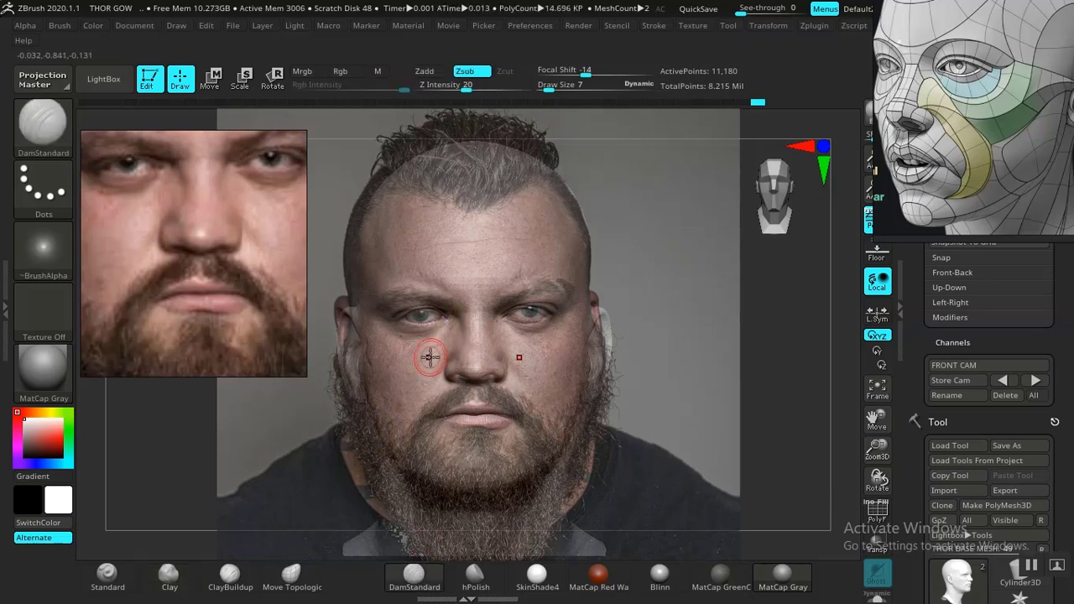
{"action": "key", "text": "space"}
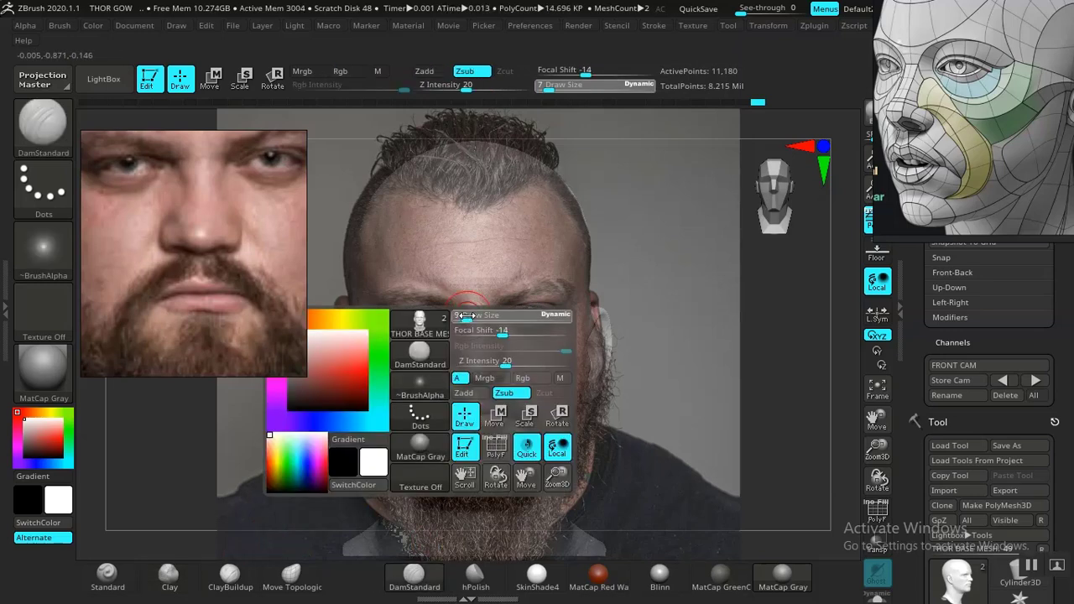
{"action": "left_click_drag", "start_coordinate": [467, 315], "coordinate": [474, 315]}
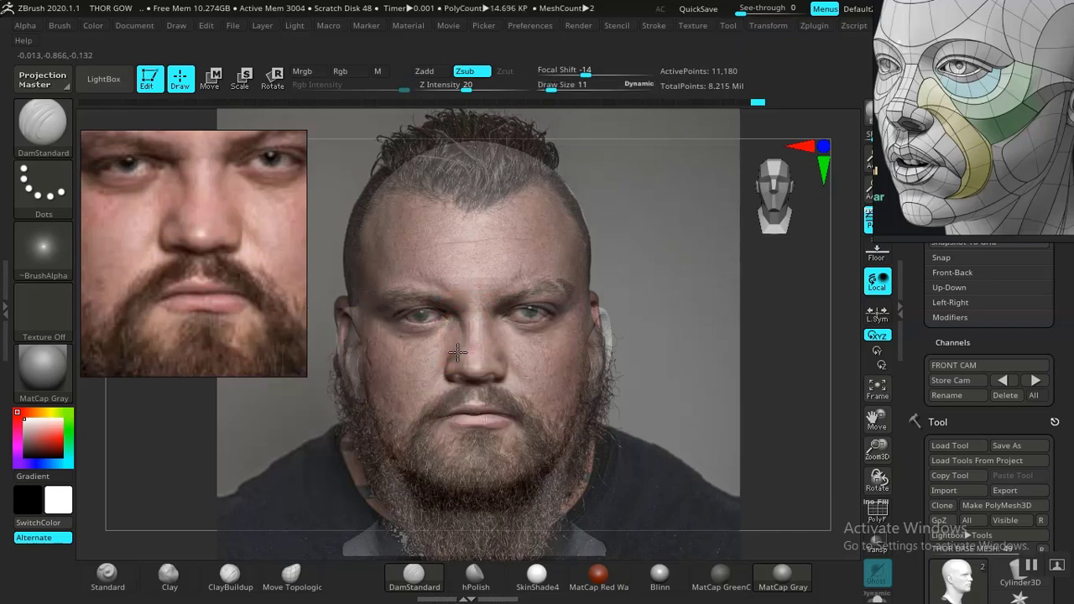
{"action": "left_click_drag", "start_coordinate": [455, 311], "coordinate": [462, 314]}
{"action": "key", "text": "shift+z"}
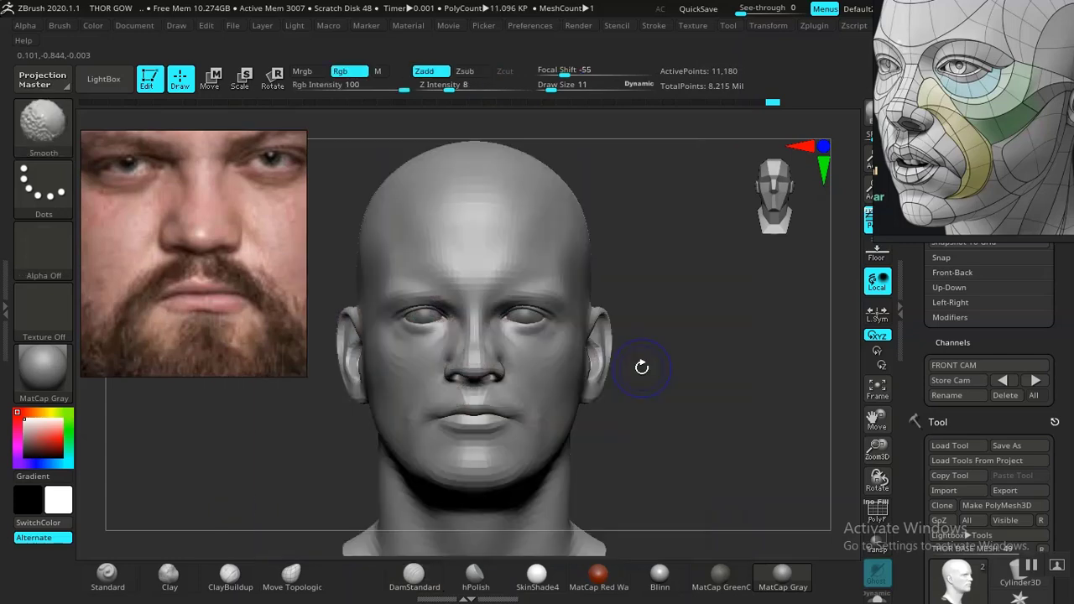
Undo the nose-side stroke, try another DamStandard stroke along the nose side in three-quarter view, and undo it.
{"action": "mouse_move", "coordinate": [643, 385]}
{"action": "left_mouse_down"}
{"action": "mouse_move", "coordinate": [702, 436]}
{"action": "mouse_move", "coordinate": [688, 415]}
{"action": "mouse_move", "coordinate": [666, 424]}
{"action": "mouse_move", "coordinate": [646, 465]}
{"action": "mouse_move", "coordinate": [666, 427]}
{"action": "mouse_move", "coordinate": [670, 474]}
{"action": "left_mouse_up"}
{"action": "left_click_drag", "start_coordinate": [672, 436], "coordinate": [656, 446]}
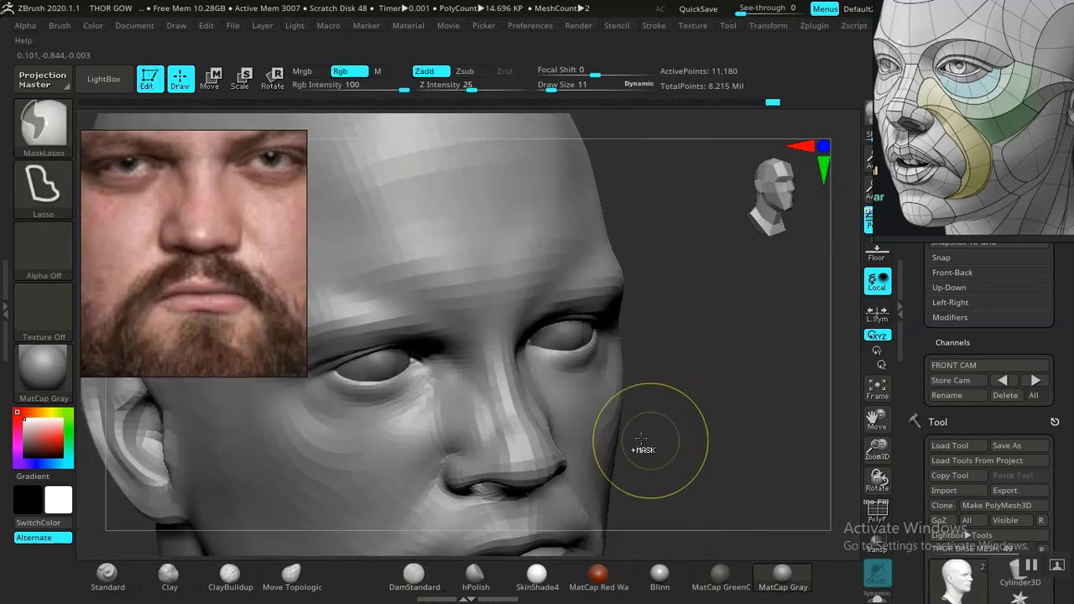
{"action": "key", "text": "ctrl+z"}
{"action": "left_click_drag", "start_coordinate": [478, 405], "coordinate": [458, 376]}
{"action": "key", "text": "ctrl+z"}
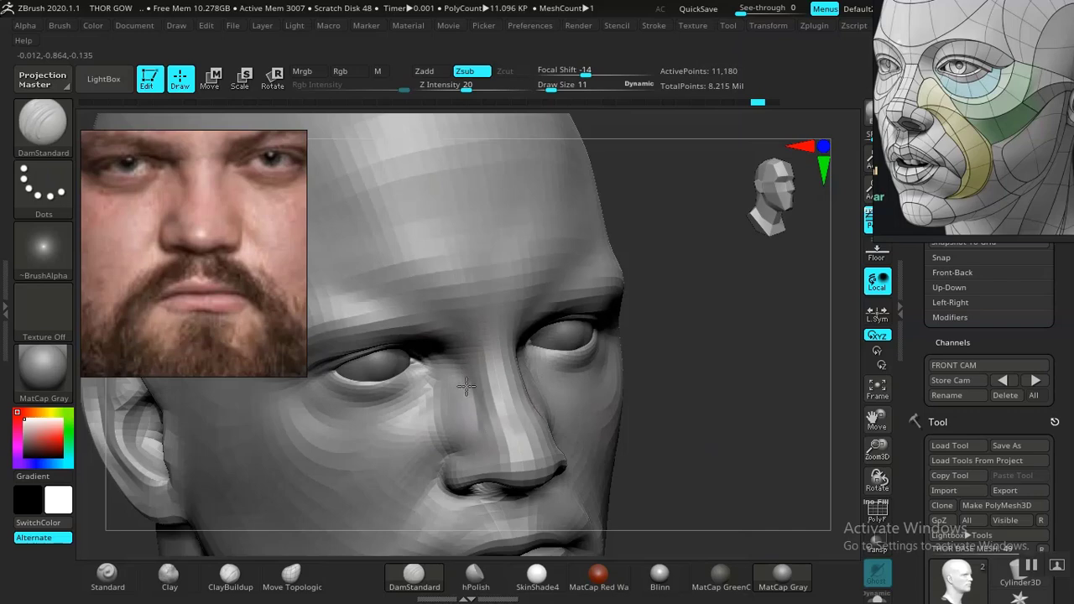
Try reworking the side of the nose with DamStandard and smoothing, check it against the reference photo, and undo the strokes.
{"action": "mouse_move", "coordinate": [660, 415]}
{"action": "left_mouse_down"}
{"action": "mouse_move", "coordinate": [690, 395]}
{"action": "mouse_move", "coordinate": [647, 428]}
{"action": "mouse_move", "coordinate": [480, 408]}
{"action": "left_mouse_up"}
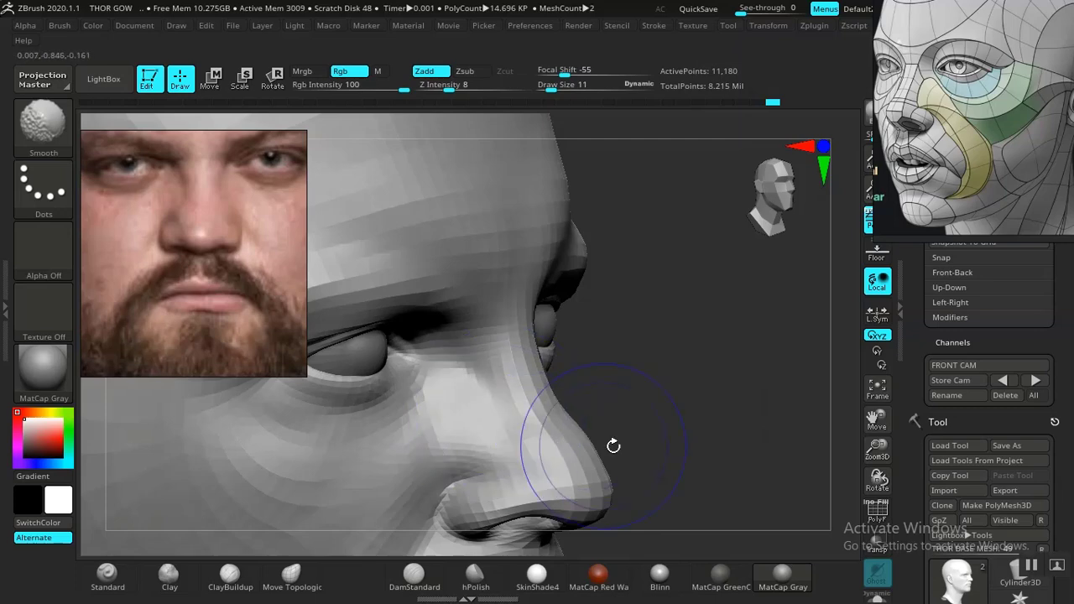
{"action": "key", "text": "b"}
{"action": "key", "text": "d"}
{"action": "key", "text": "s"}
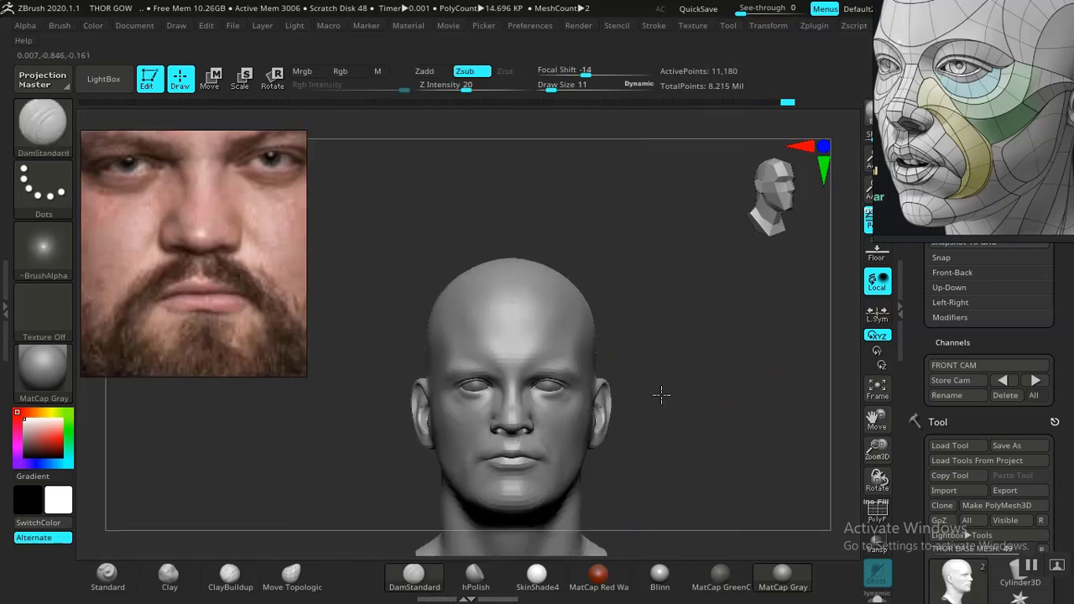
{"action": "left_click_drag", "start_coordinate": [661, 394], "coordinate": [638, 402]}
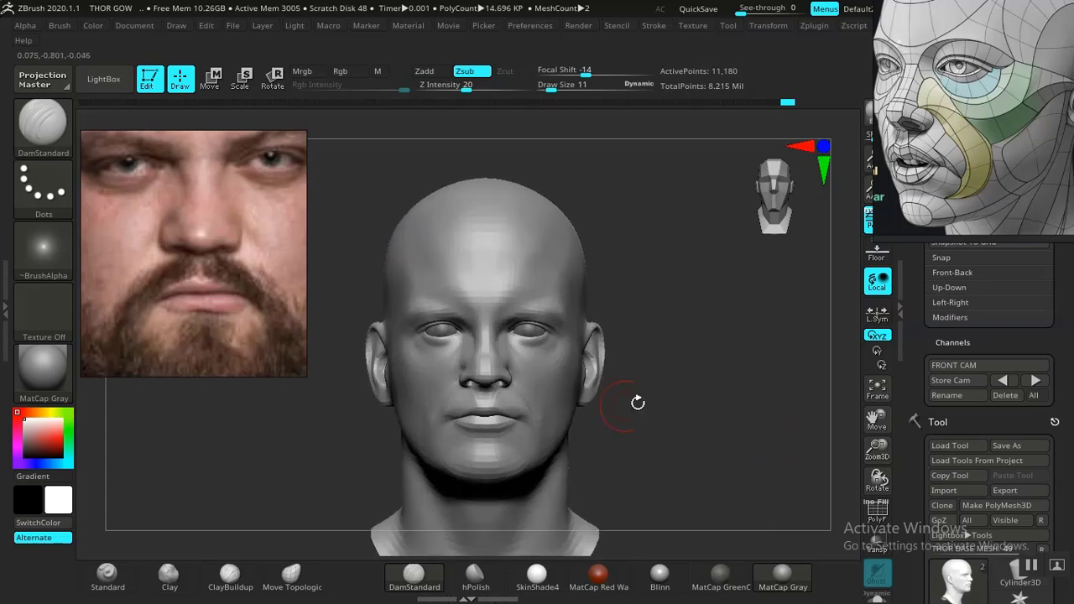
{"action": "left_click", "coordinate": [1034, 380]}
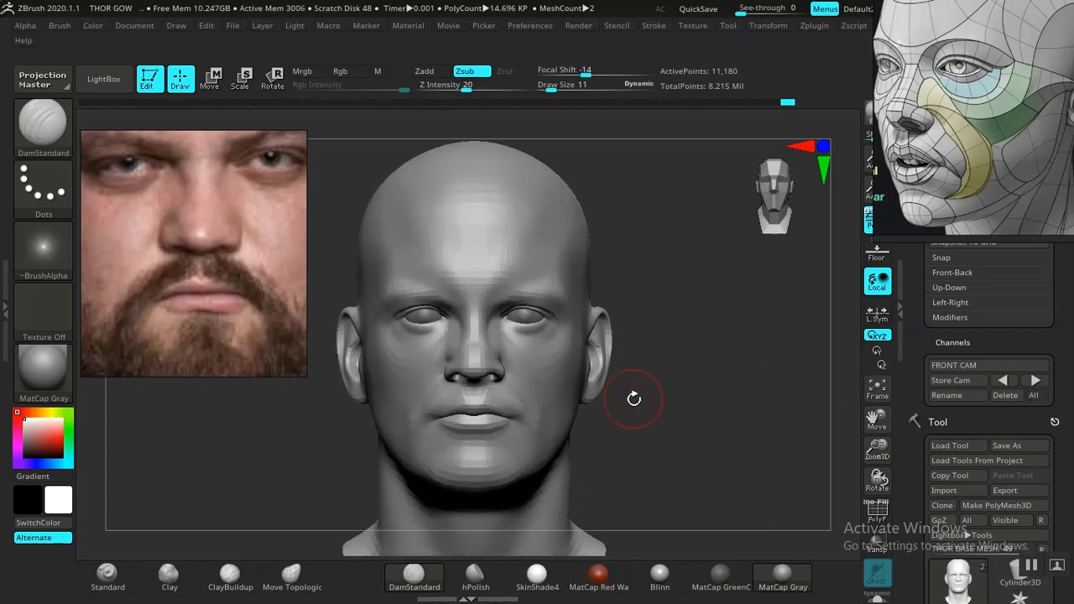
{"action": "key", "text": "shift+z"}
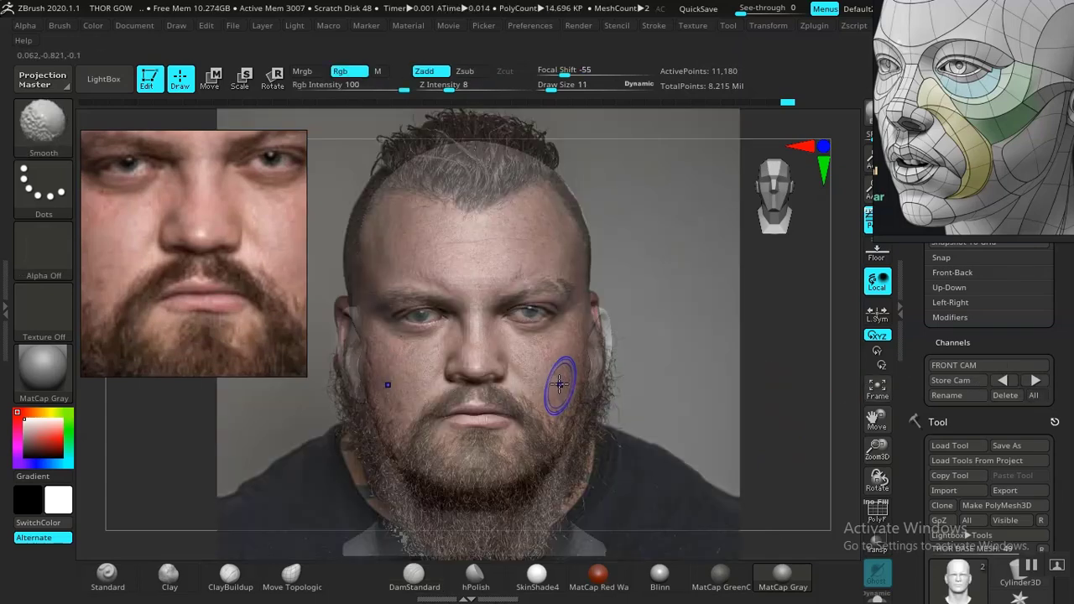
{"action": "key", "text": "shift+z"}
{"action": "key", "text": "ctrl"}
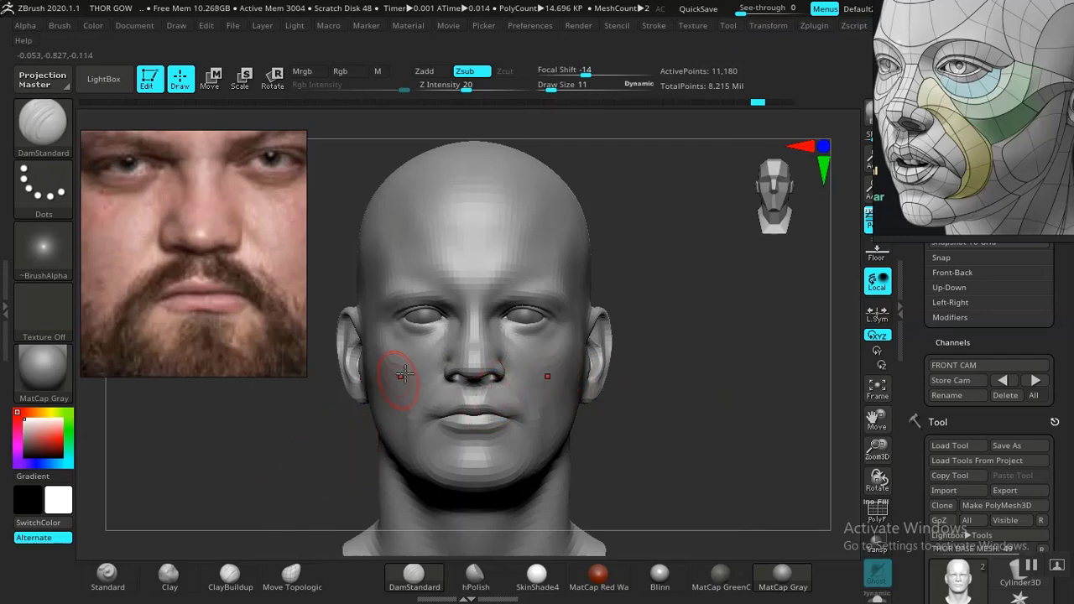
Recall the front camera and compare the cheeks of the sculpt with the reference photo by alternating the two.
{"action": "left_click_drag", "start_coordinate": [314, 418], "coordinate": [374, 414], "text": "alt"}
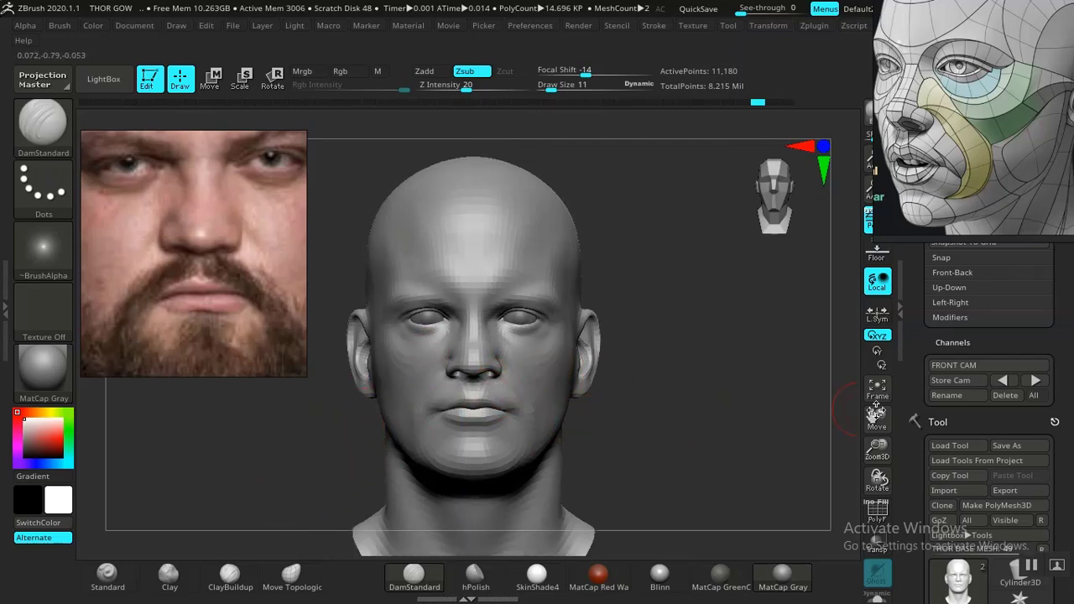
{"action": "left_click", "coordinate": [1036, 383]}
{"action": "key", "text": "shift+z"}
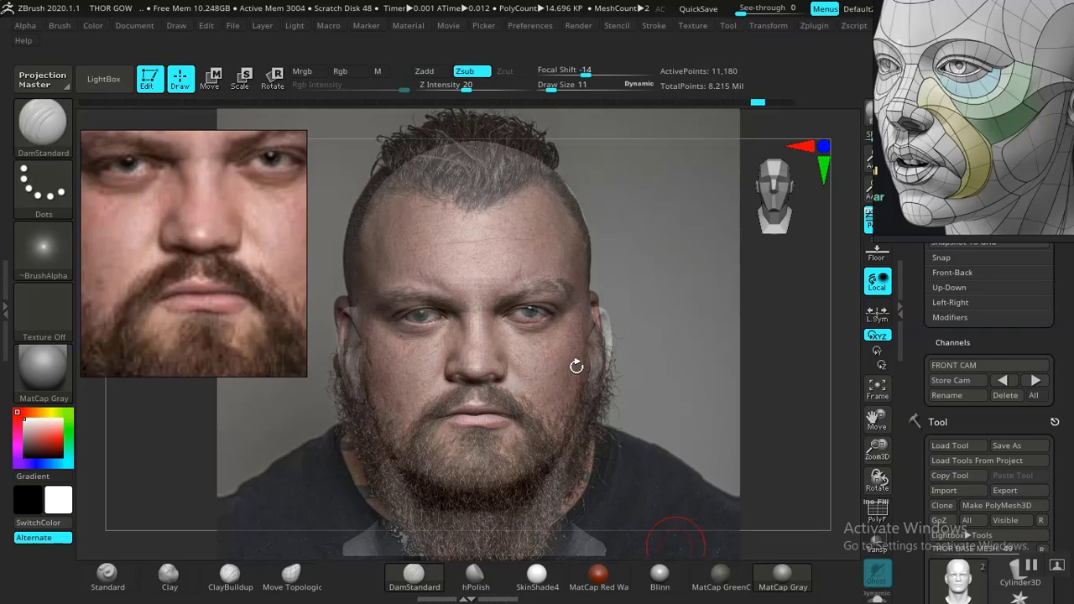
{"action": "left_click_drag", "start_coordinate": [920, 329], "coordinate": [918, 346]}
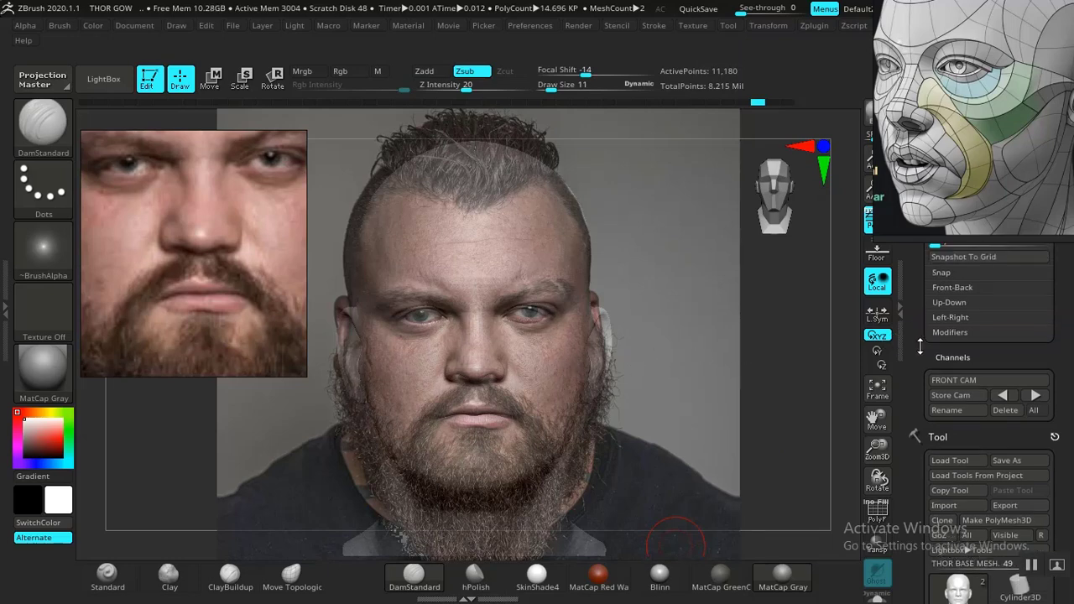
{"action": "key", "text": "shift+z"}
{"action": "key", "text": "shift+z"}
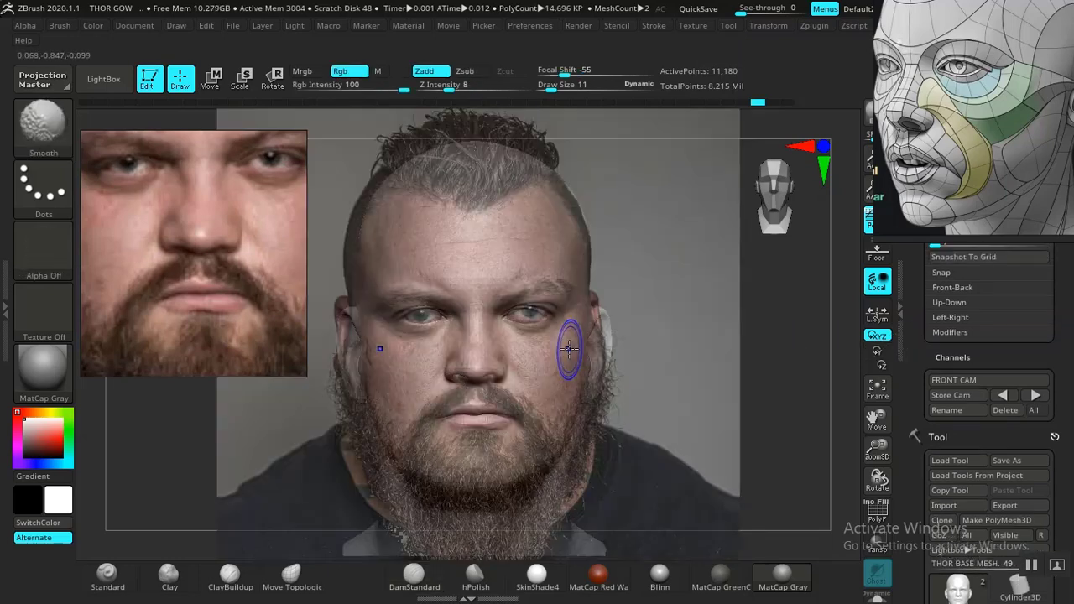
{"action": "key", "text": "shift+z"}
{"action": "key", "text": "shift+z"}
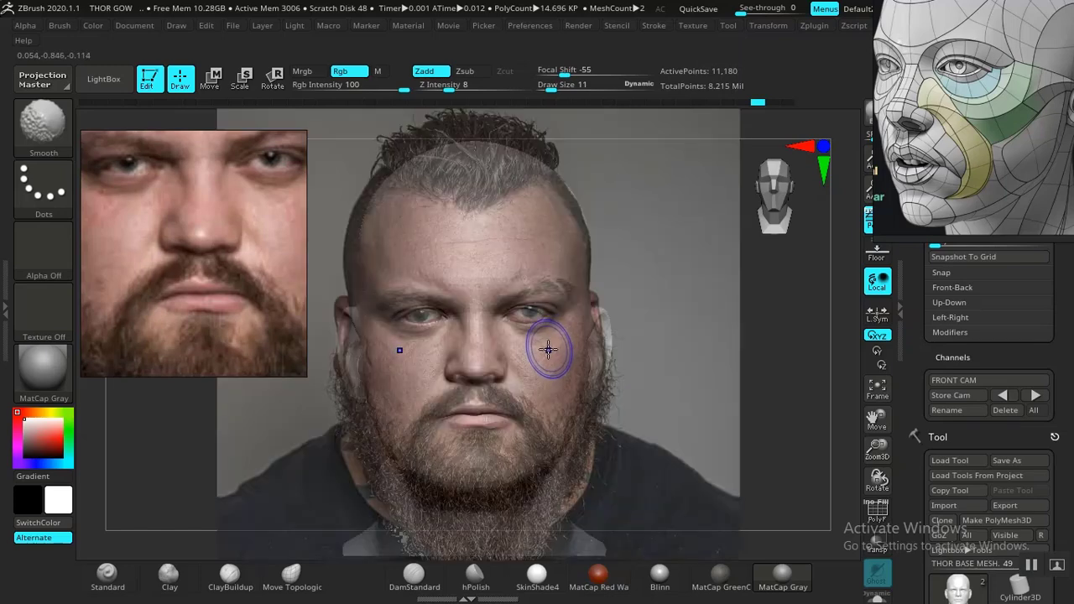
{"action": "key", "text": "shift+z"}
{"action": "key", "text": "shift+z"}
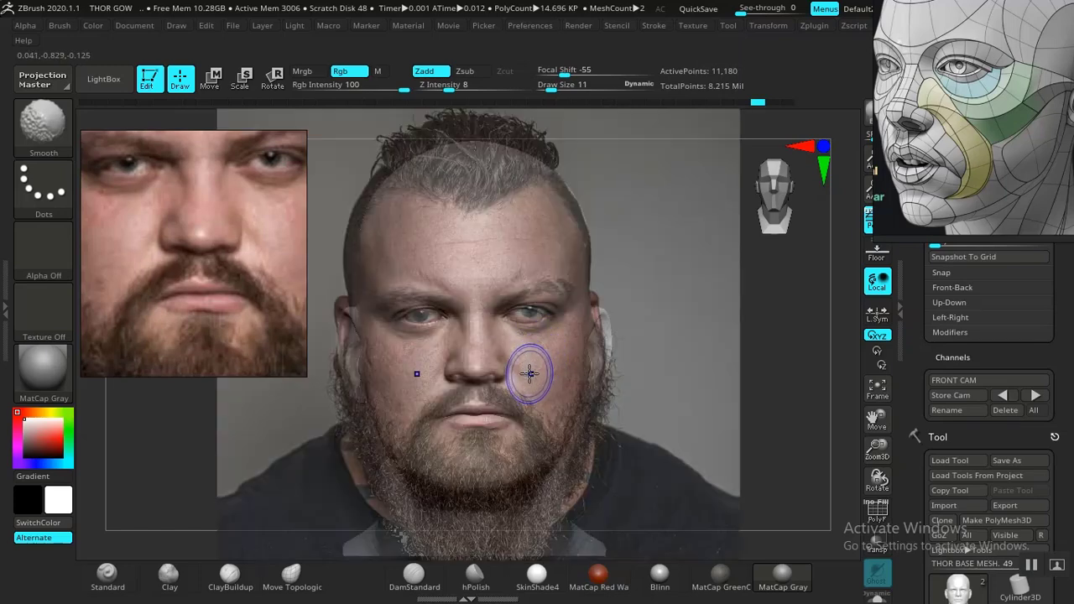
Compare the mouth corners and the area between nose and lips with the reference photo in the front view.
{"action": "key", "text": "shift+z"}
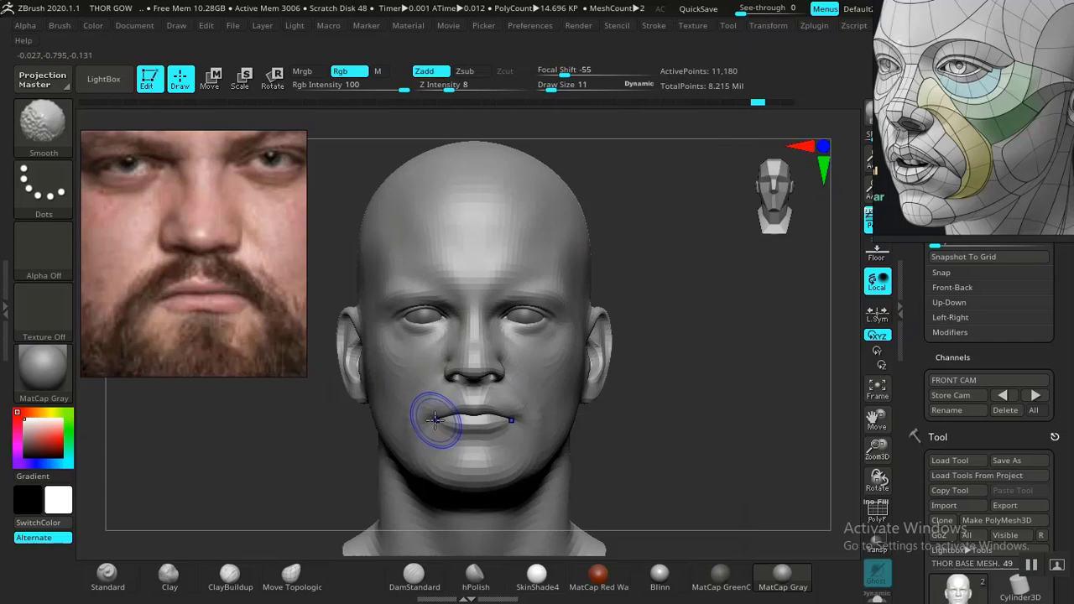
{"action": "key", "text": "shift+z"}
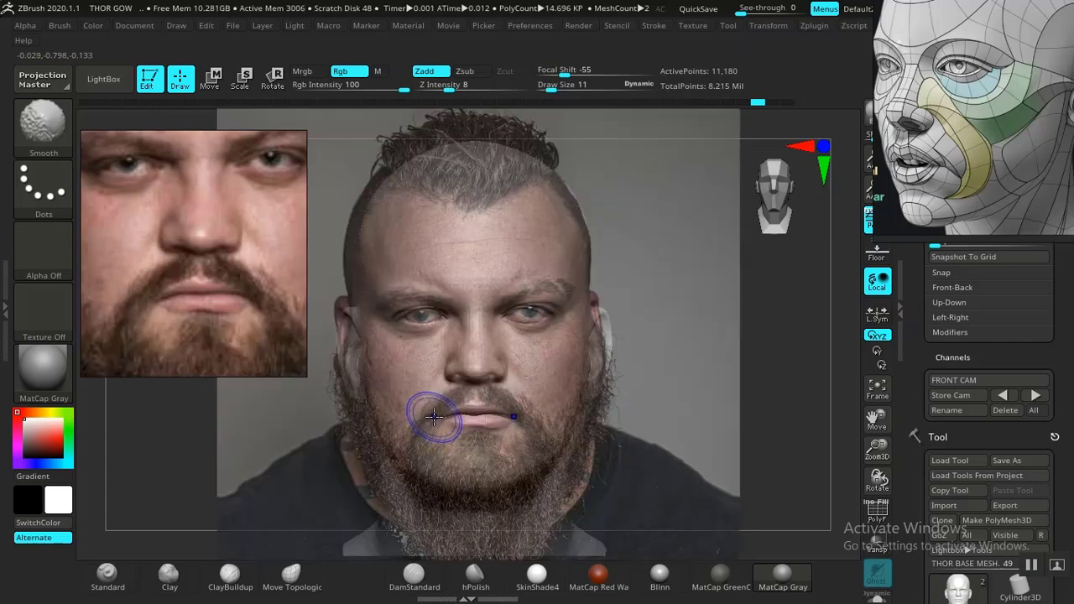
{"action": "key", "text": "shift+z"}
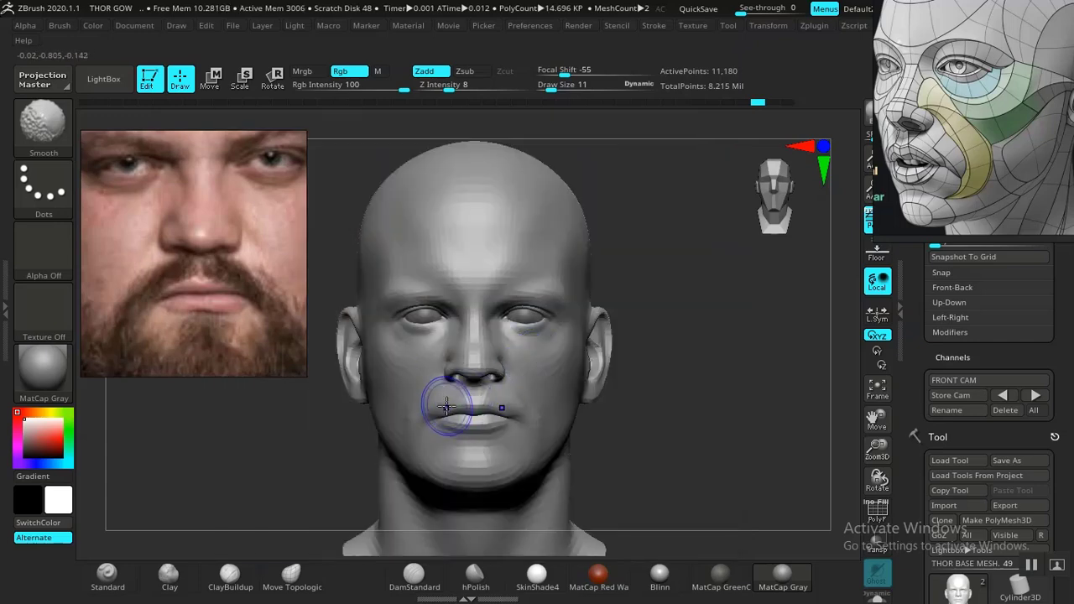
{"action": "key", "text": "shift+z"}
{"action": "key", "text": "shift+z"}
{"action": "key", "text": "shift+z"}
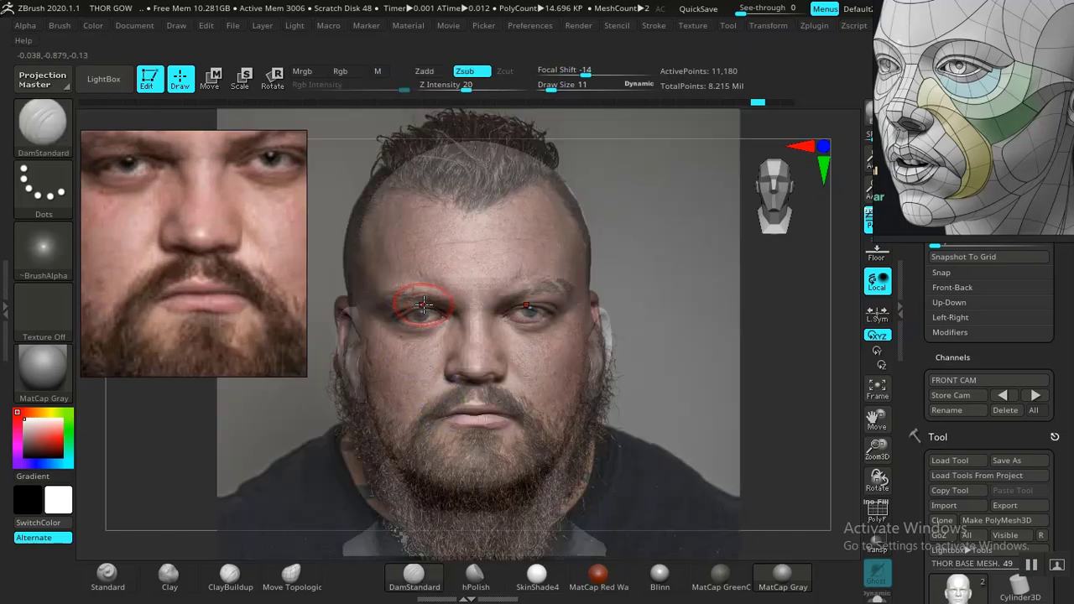
Compare the eyes, inner eye corners and nose bridge with the reference photo in the front view.
{"action": "key", "text": "shift+z"}
{"action": "key", "text": "shift+z"}
{"action": "key", "text": "shift+z"}
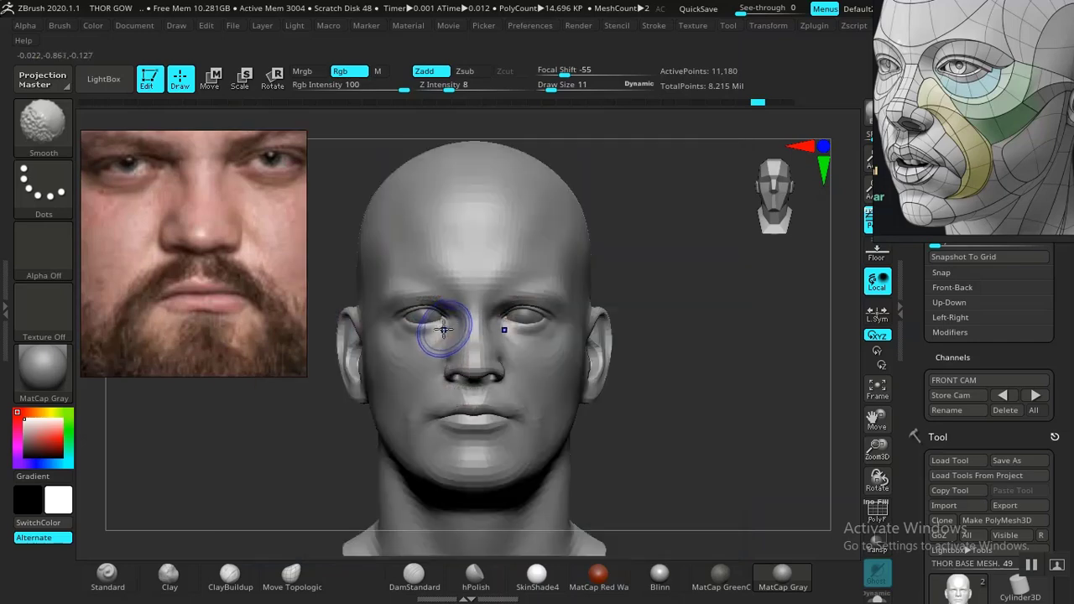
{"action": "key", "text": "shift+z"}
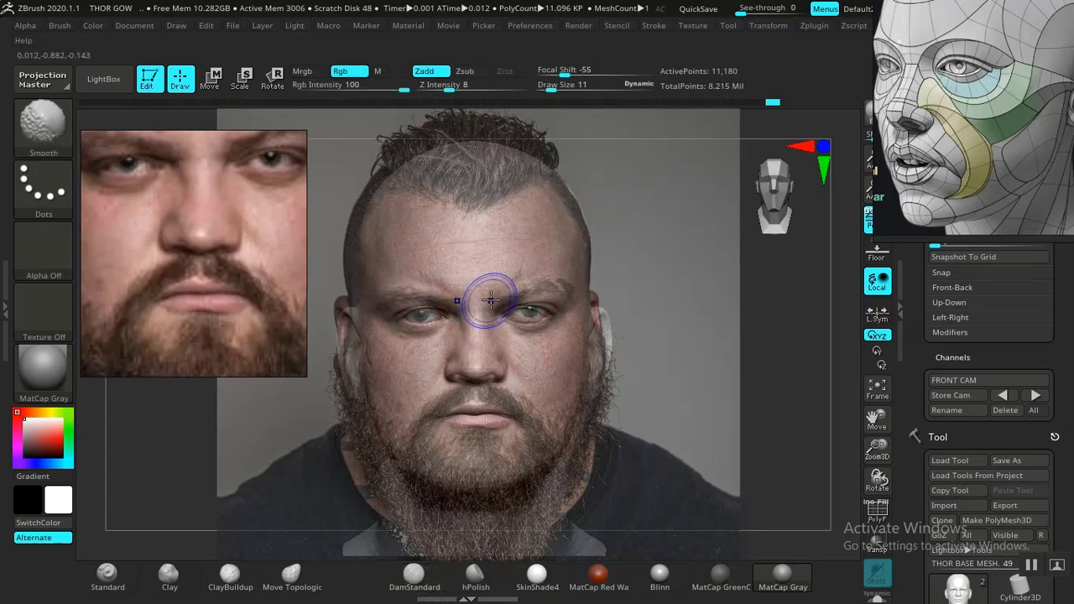
{"action": "key", "text": "shift+z"}
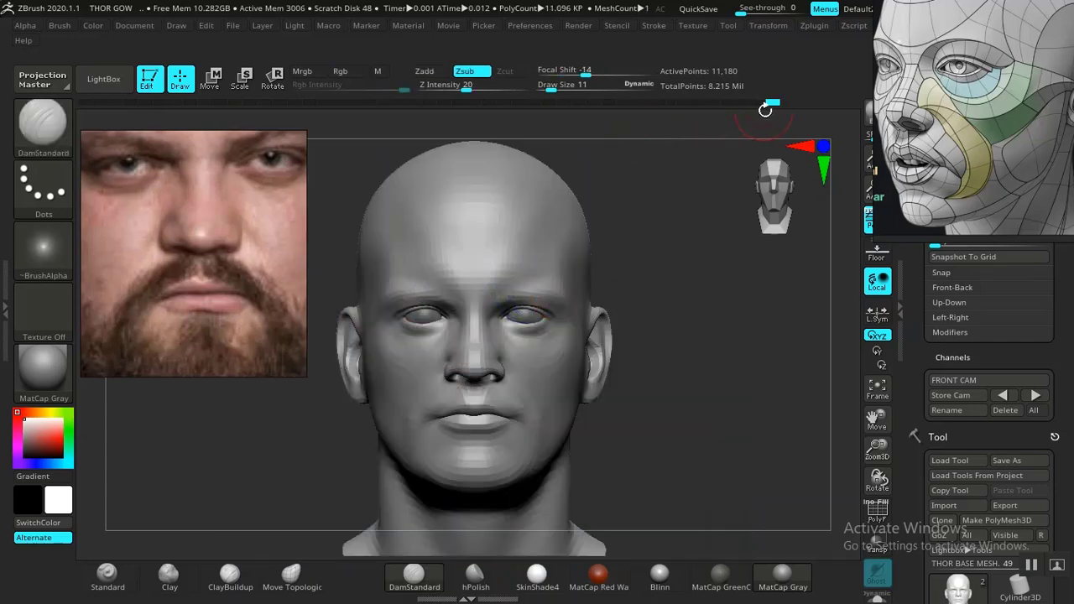
Compare the recent sculpting states through the undo history and undo the last stroke.
{"action": "mouse_move", "coordinate": [762, 105]}
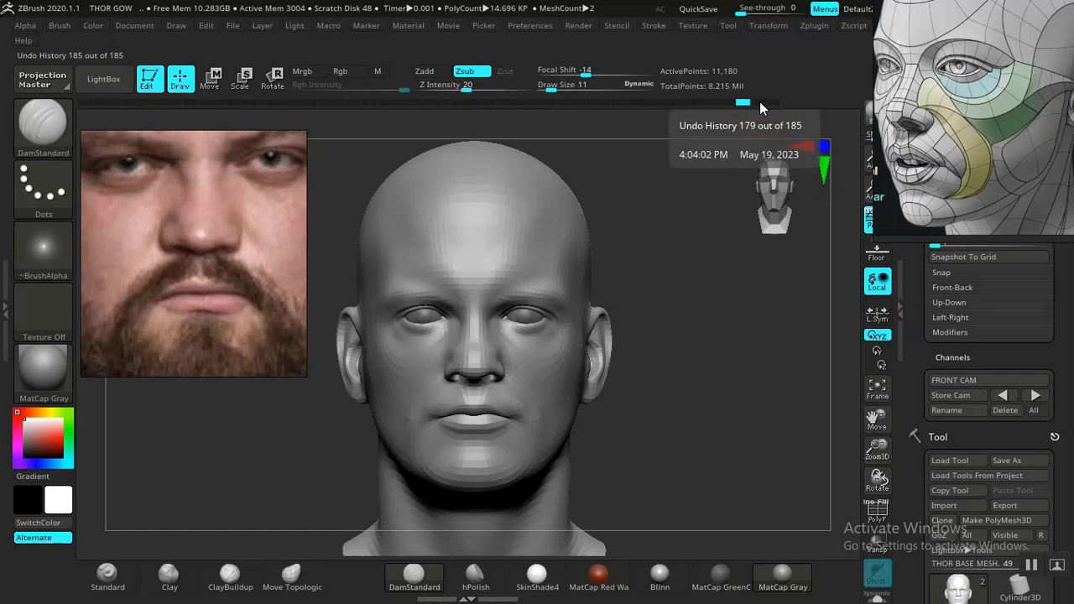
{"action": "left_click", "coordinate": [767, 102]}
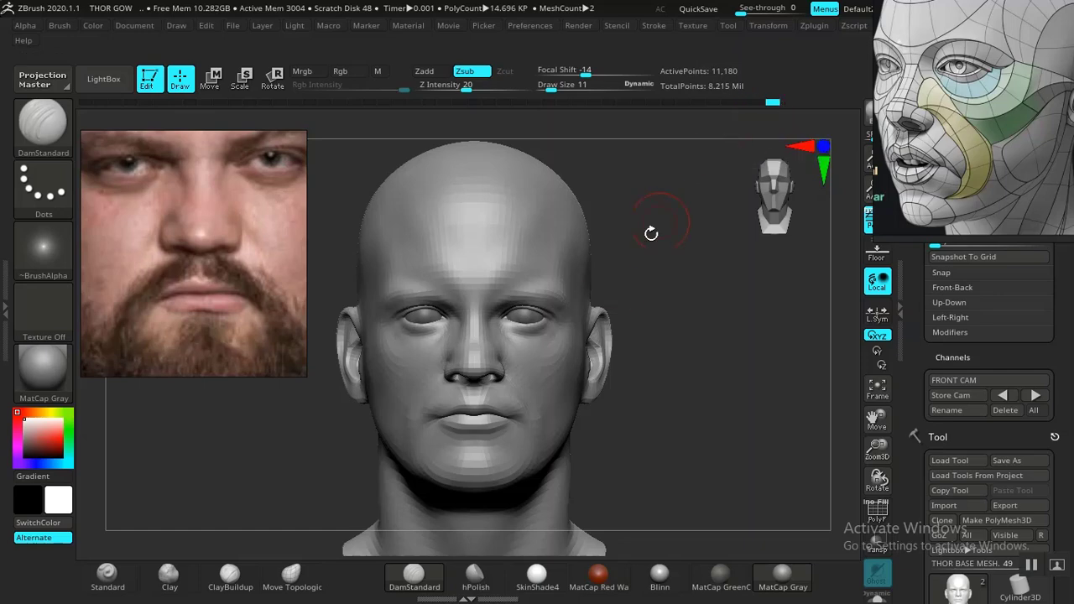
{"action": "key", "text": "ctrl"}
{"action": "key", "text": "ctrl+z"}
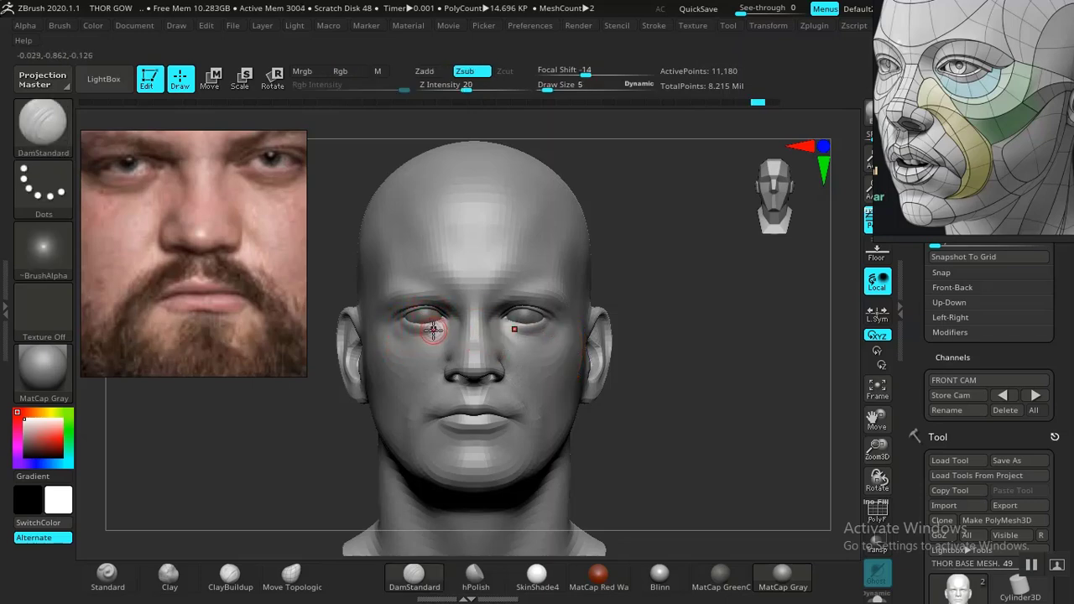
Set the DamStandard brush's Z intensity to 29 and compare the eyes and nose bridge with the reference photo.
{"action": "left_click_drag", "start_coordinate": [467, 86], "coordinate": [475, 84]}
{"action": "key", "text": "ctrl"}
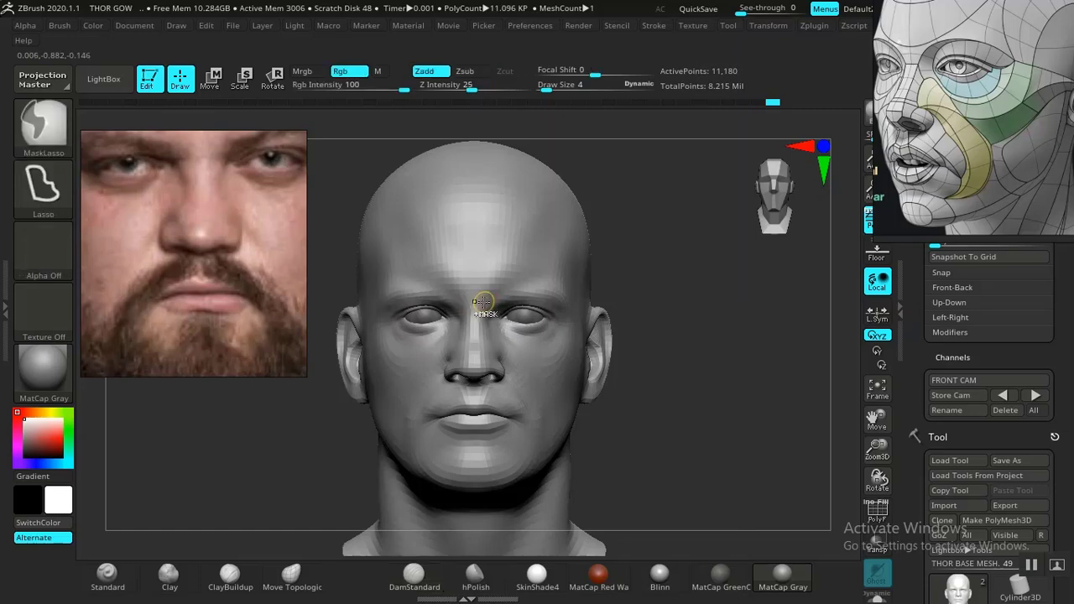
{"action": "key", "text": "shift+z"}
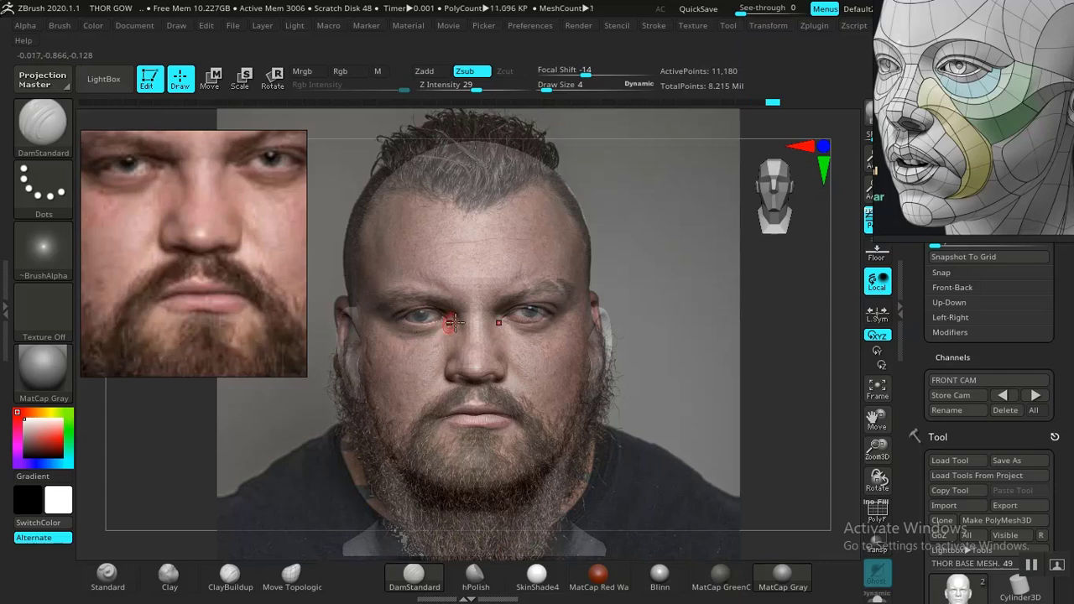
{"action": "key", "text": "shift+z"}
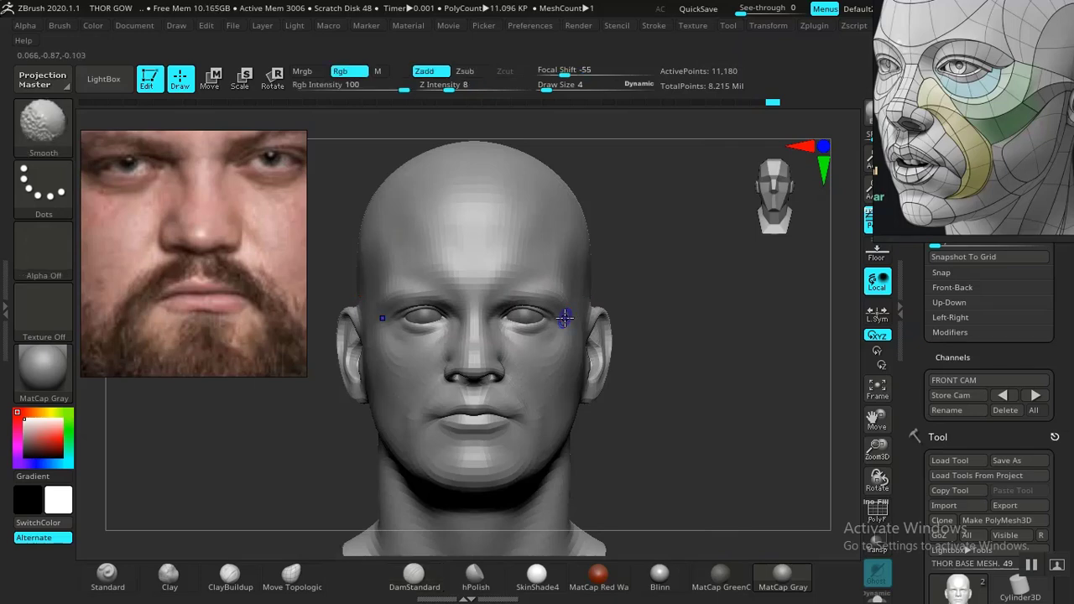
{"action": "key", "text": "shift+z"}
{"action": "key", "text": "shift+z"}
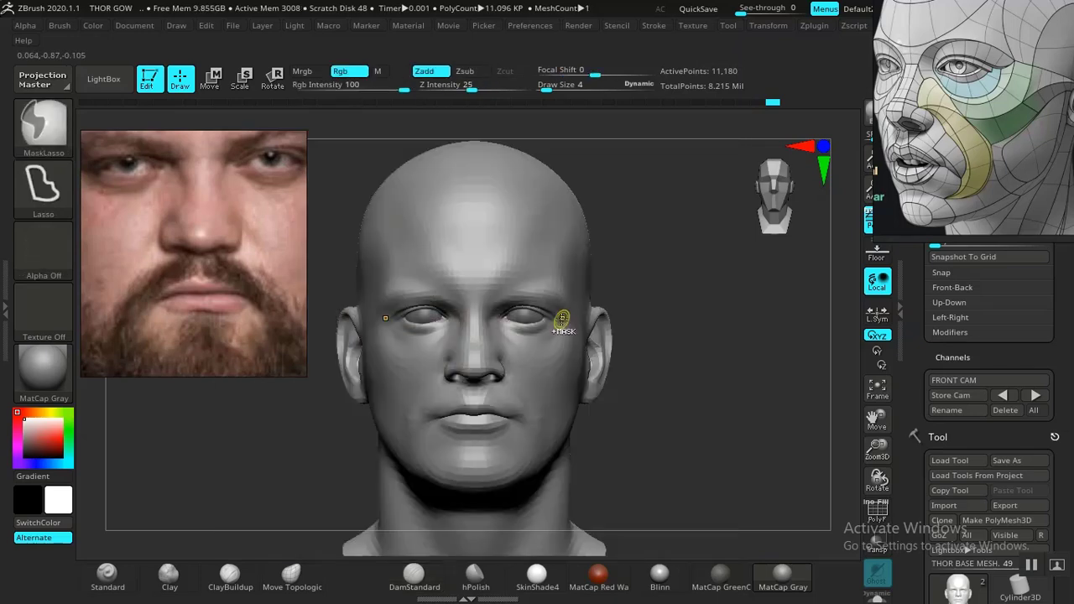
Compare the latest sculpting state with earlier ones in the undo history, and check the nose and upper lip against the reference photo.
{"action": "key", "text": "ctrl+z"}
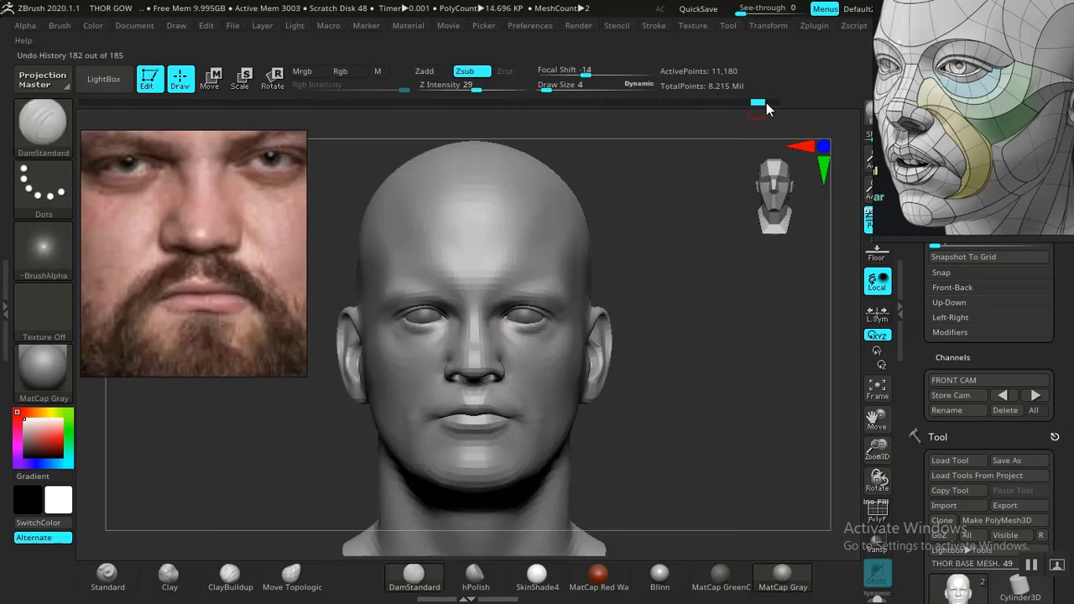
{"action": "left_click", "coordinate": [784, 100]}
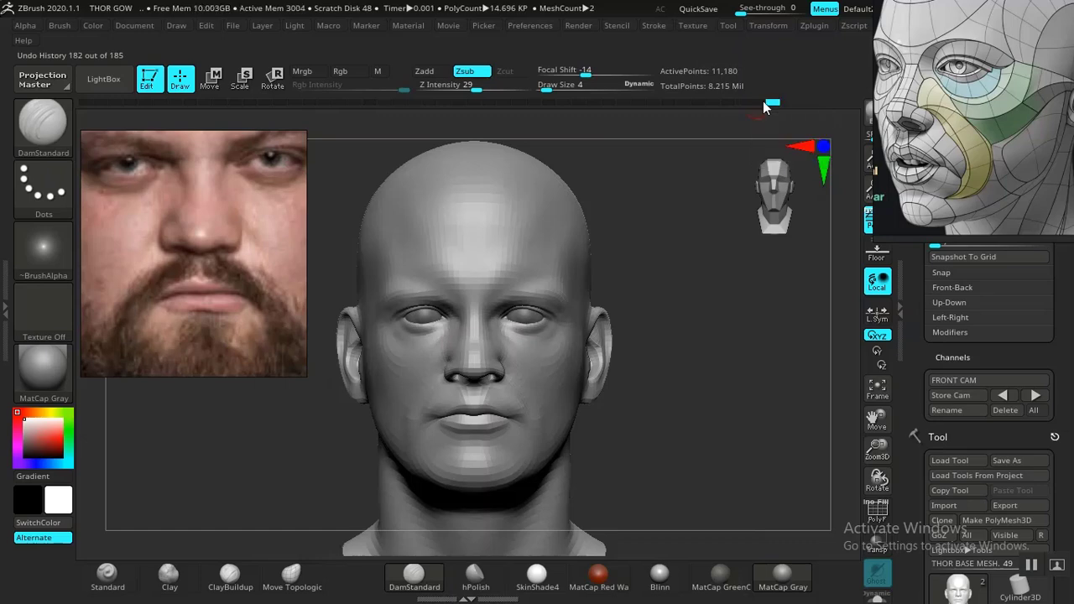
{"action": "key", "text": "shift+z"}
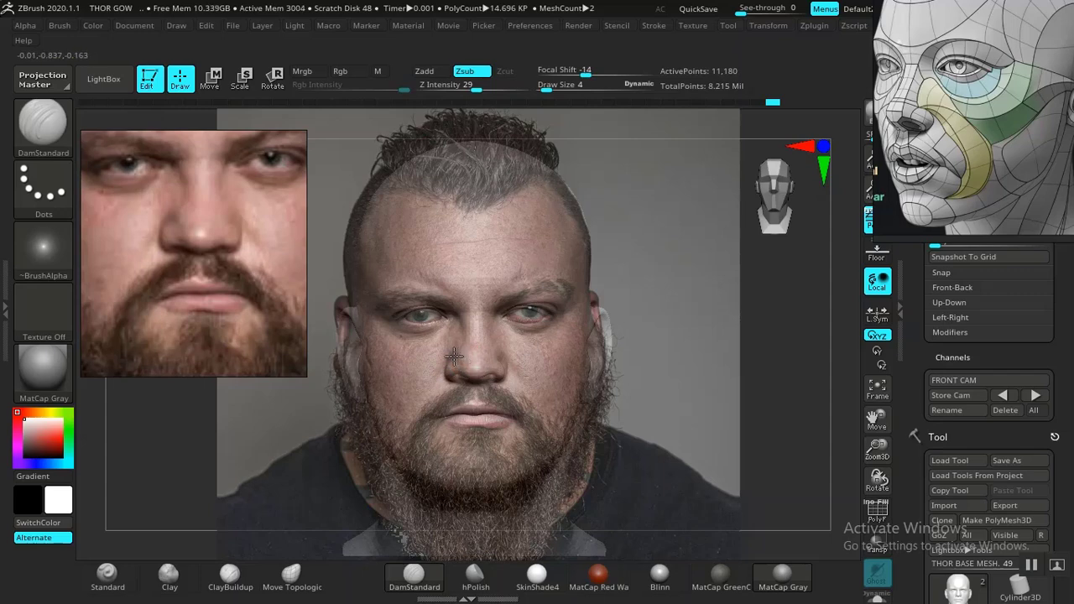
{"action": "key", "text": "shift+z"}
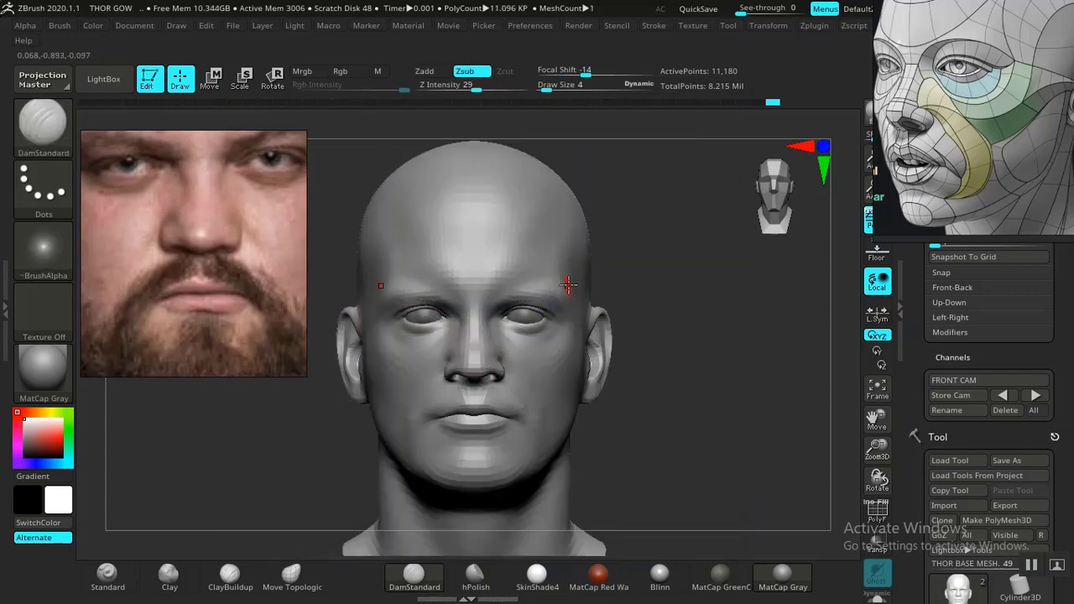
{"action": "key", "text": "ctrl"}
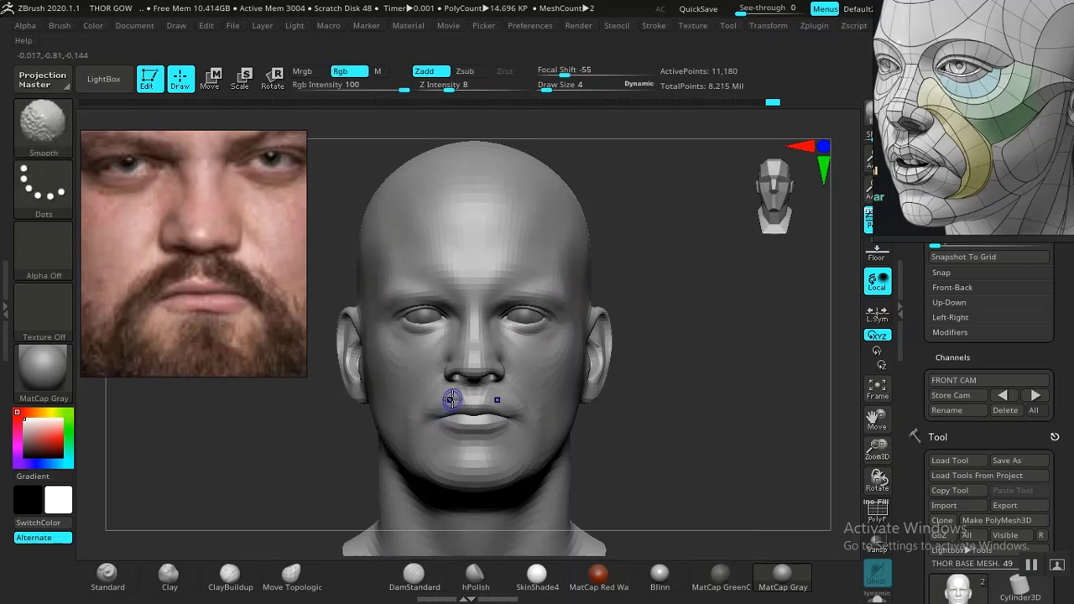
{"action": "key", "text": "shift+z"}
{"action": "key", "text": "shift+z"}
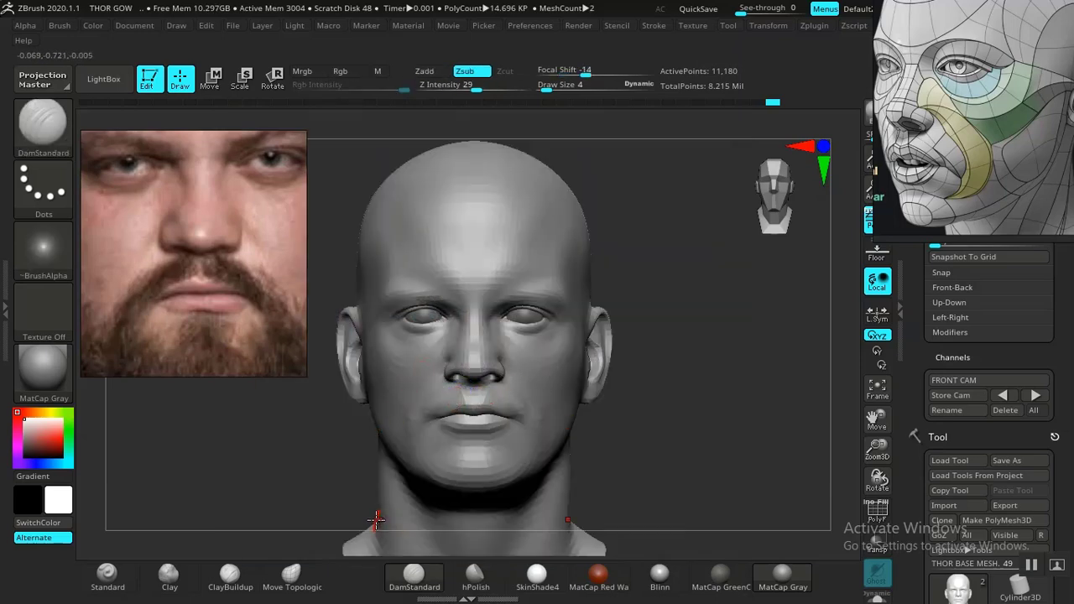
Compare the outer eye corners and the nose sides with the reference photo in the front view.
{"action": "key", "text": "shift"}
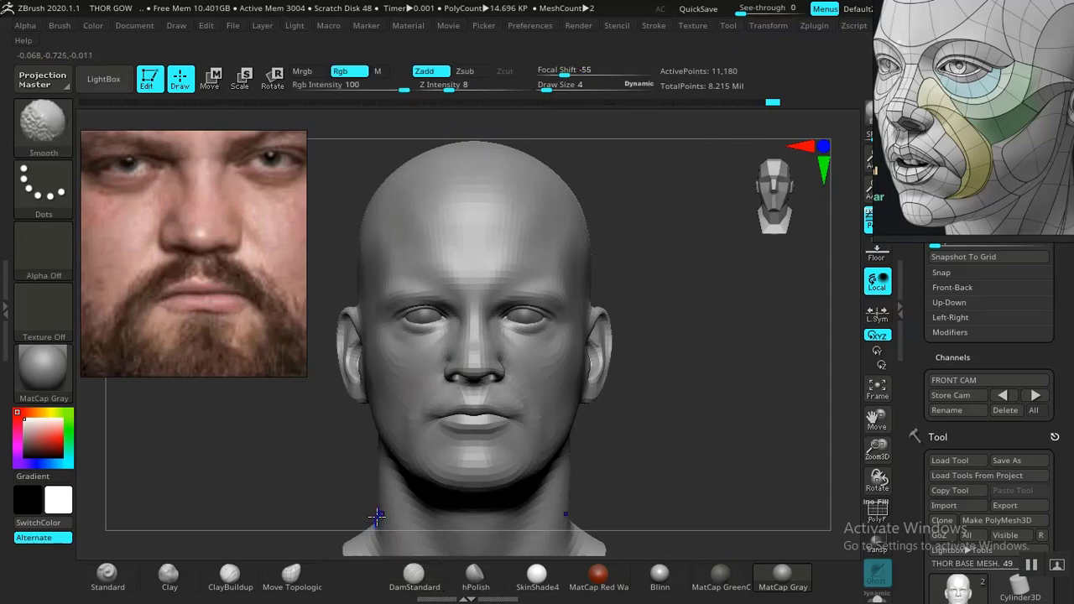
{"action": "key", "text": "shift+z"}
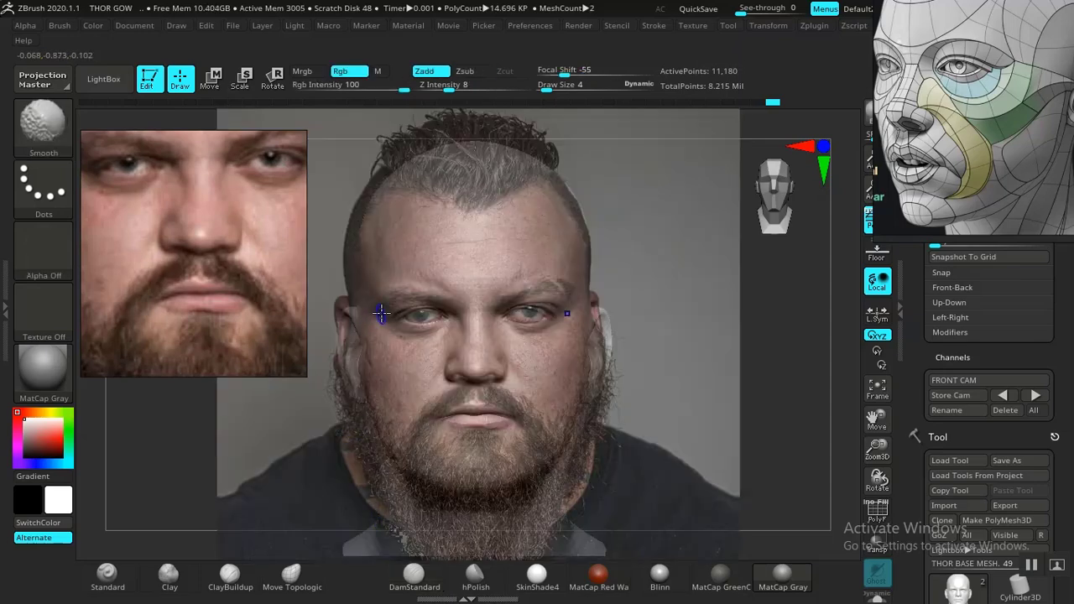
{"action": "key", "text": "shift+z"}
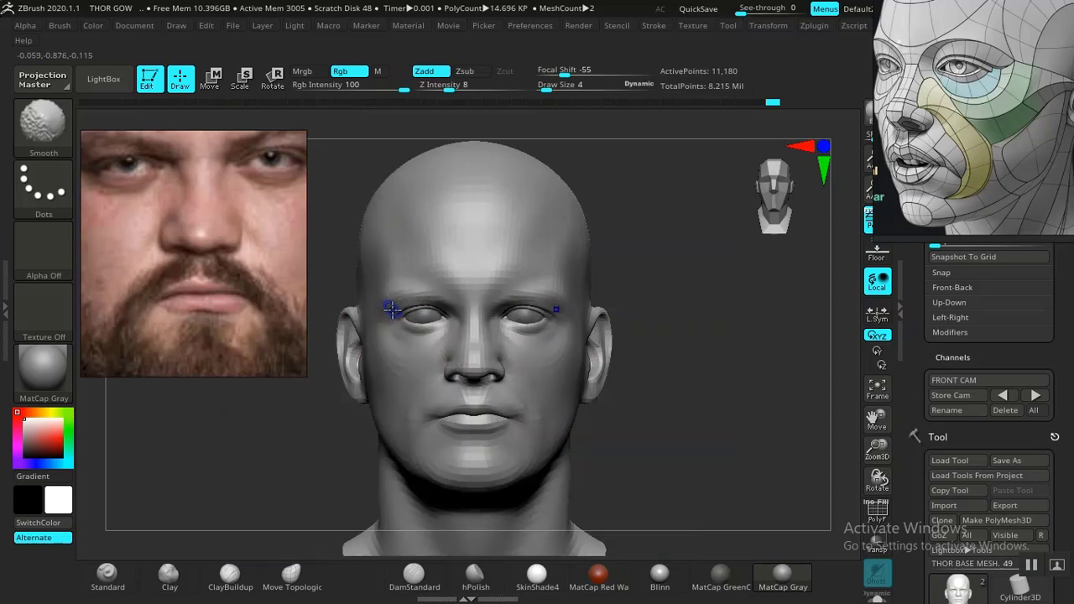
{"action": "key", "text": "shift+z"}
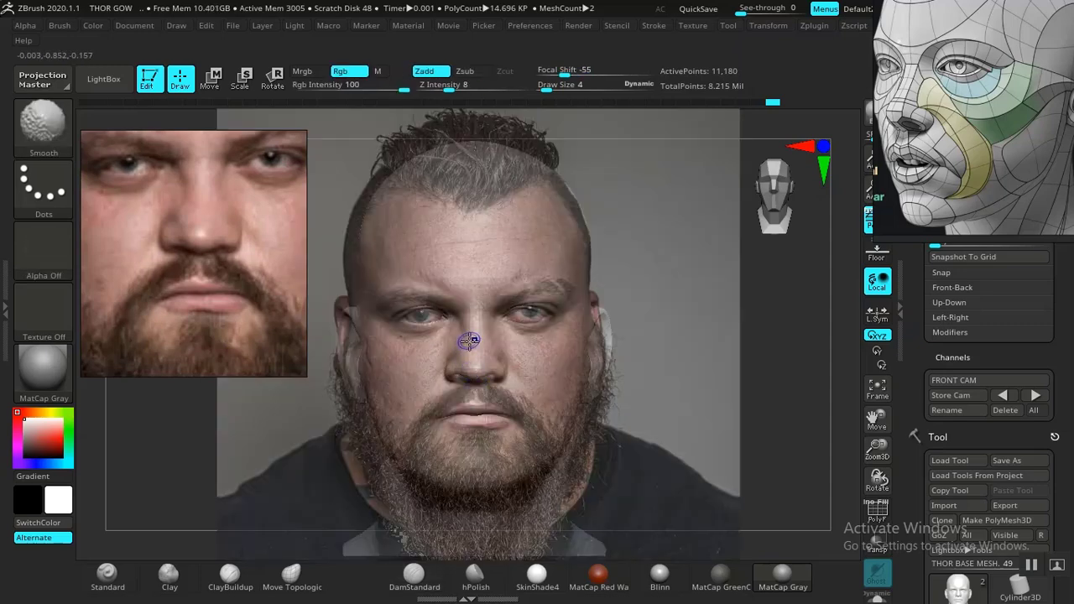
{"action": "key", "text": "shift+z"}
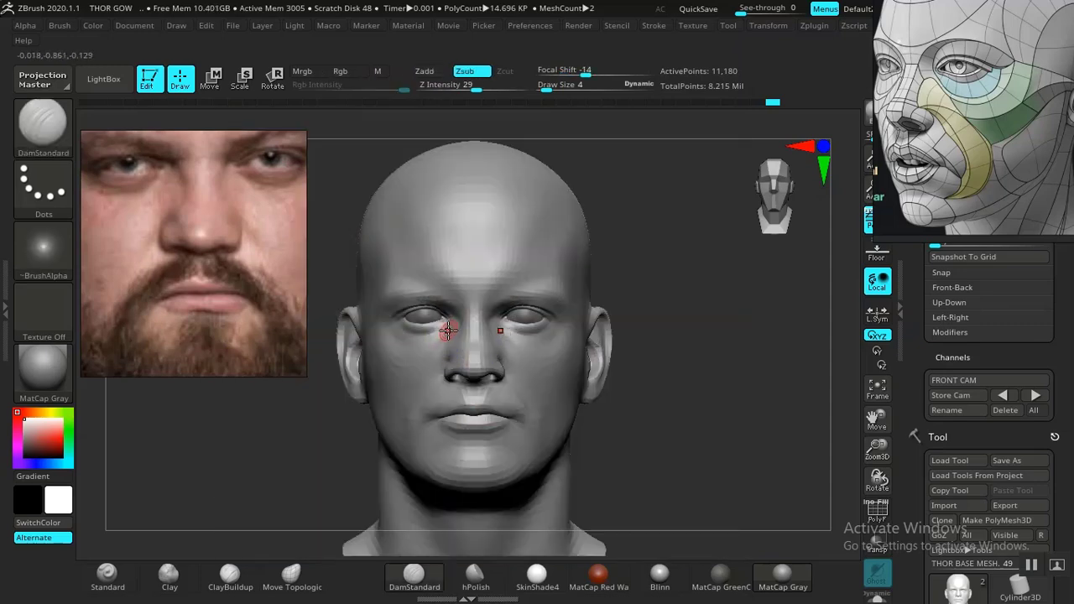
Enlarge the brush to draw size 7 and compare the cheeks and upper eyelids with the reference photo.
{"action": "key", "text": "shift+z"}
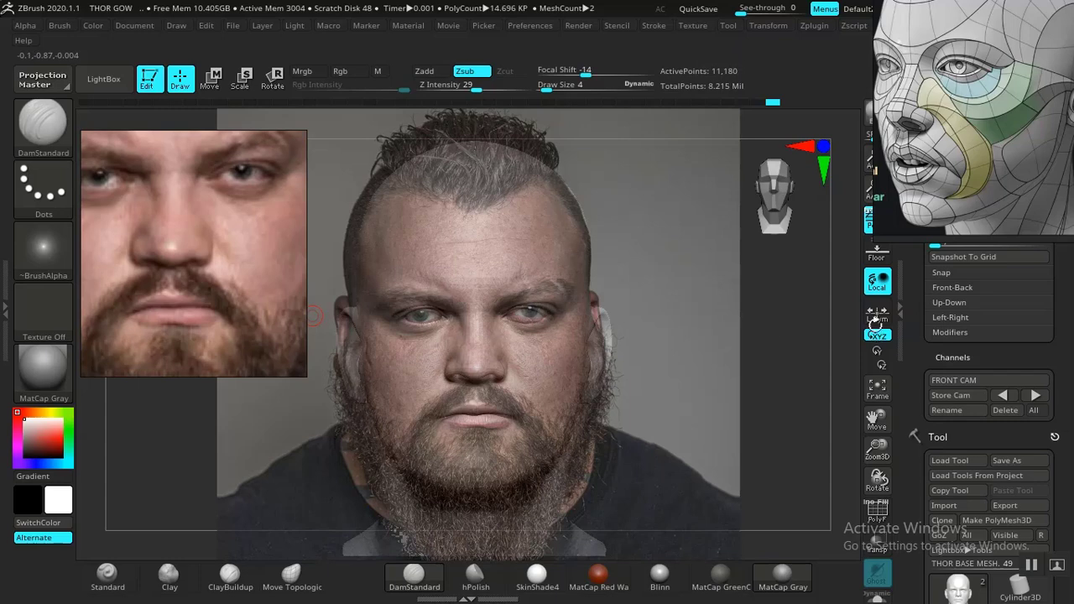
{"action": "scroll", "coordinate": [990, 336], "scroll_direction": "up", "scroll_amount": 1}
{"action": "key", "text": "shift+z"}
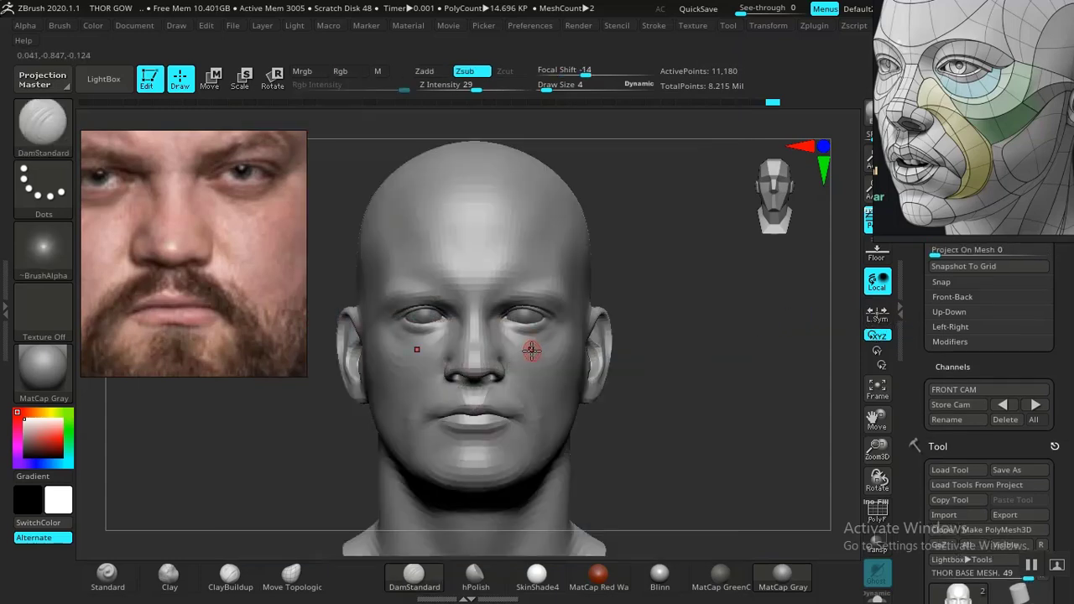
{"action": "key", "text": "bracketright"}
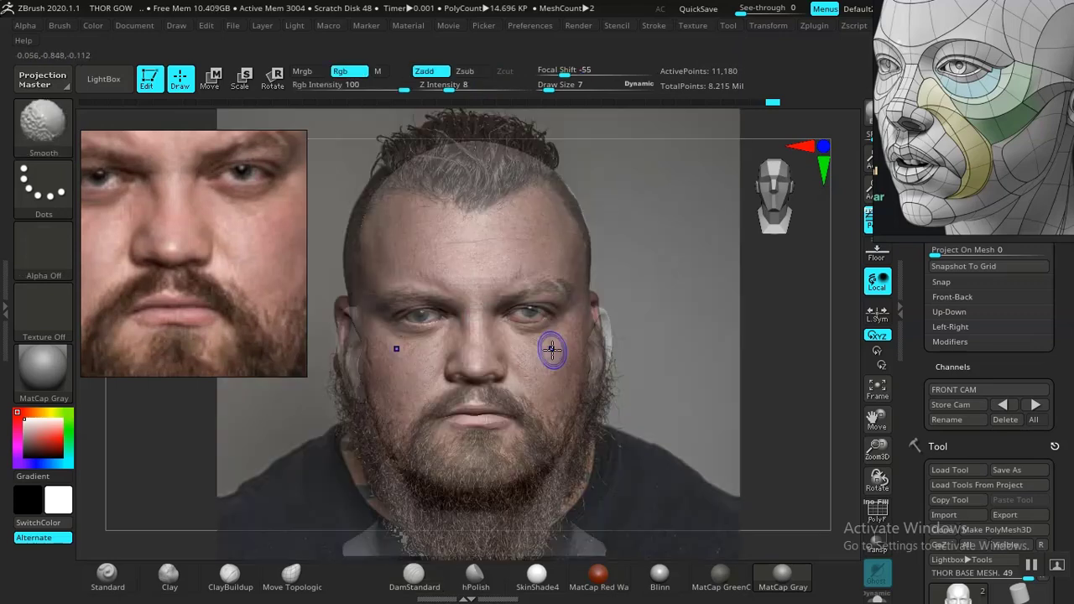
{"action": "key", "text": "shift+z"}
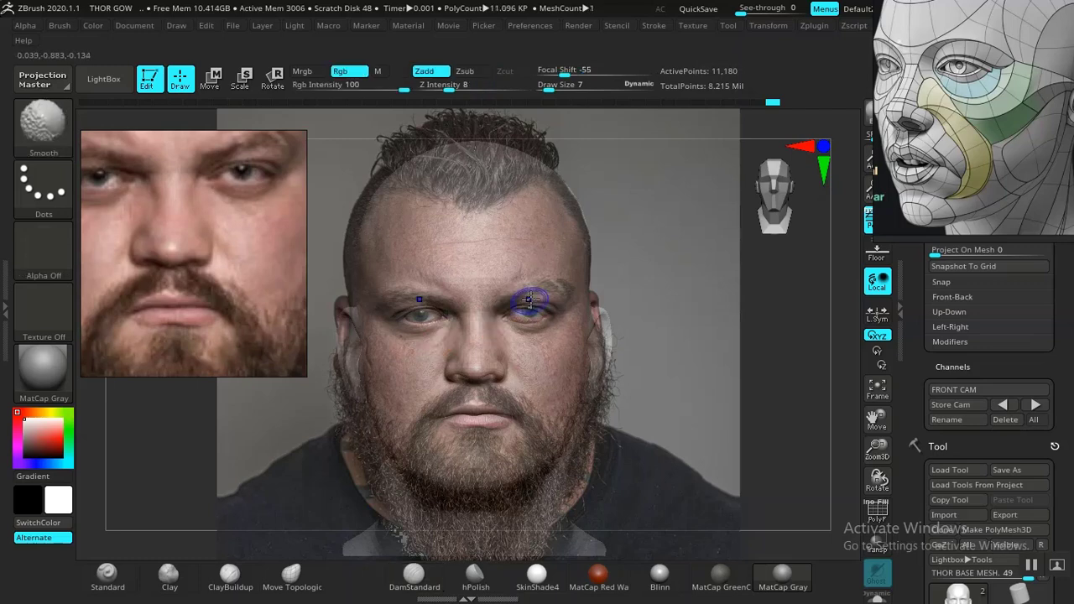
{"action": "key", "text": "shift+z"}
Smooth the area beneath the inner eye corner in a close three-quarter view and recall the front camera.
{"action": "mouse_move", "coordinate": [641, 416]}
{"action": "left_mouse_down"}
{"action": "mouse_move", "coordinate": [666, 412]}
{"action": "mouse_move", "coordinate": [662, 391]}
{"action": "mouse_move", "coordinate": [691, 508]}
{"action": "mouse_move", "coordinate": [725, 403]}
{"action": "mouse_move", "coordinate": [696, 395]}
{"action": "left_mouse_up"}
{"action": "key", "text": "ctrl"}
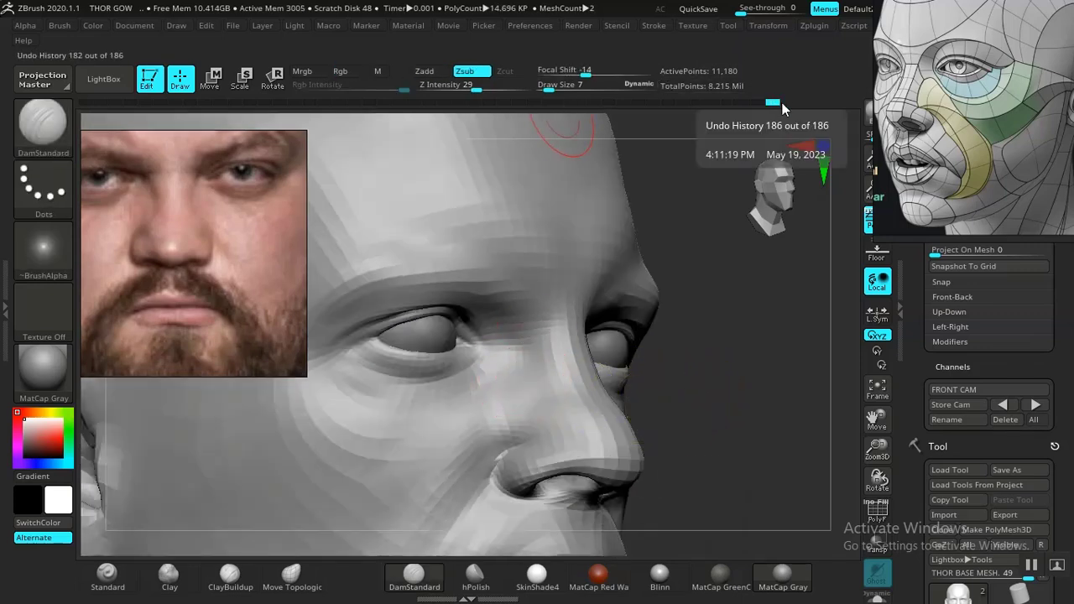
{"action": "key", "text": "shift"}
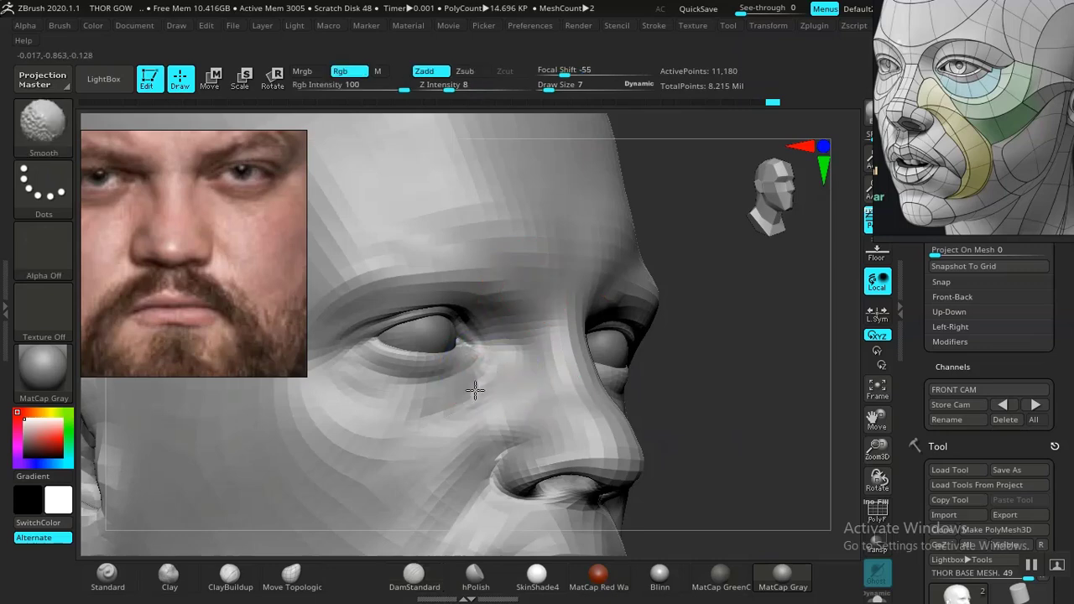
{"action": "left_click_drag", "start_coordinate": [429, 422], "coordinate": [455, 405], "text": "shift"}
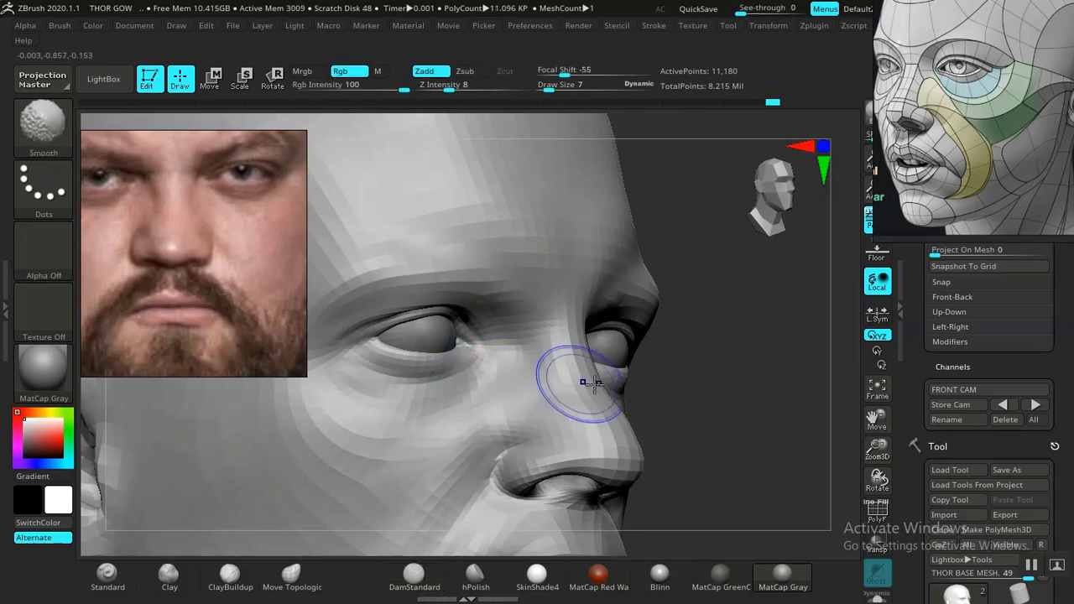
{"action": "key", "text": "f"}
{"action": "left_click_drag", "start_coordinate": [686, 384], "coordinate": [651, 401], "text": "shift"}
{"action": "left_click", "coordinate": [1032, 407]}
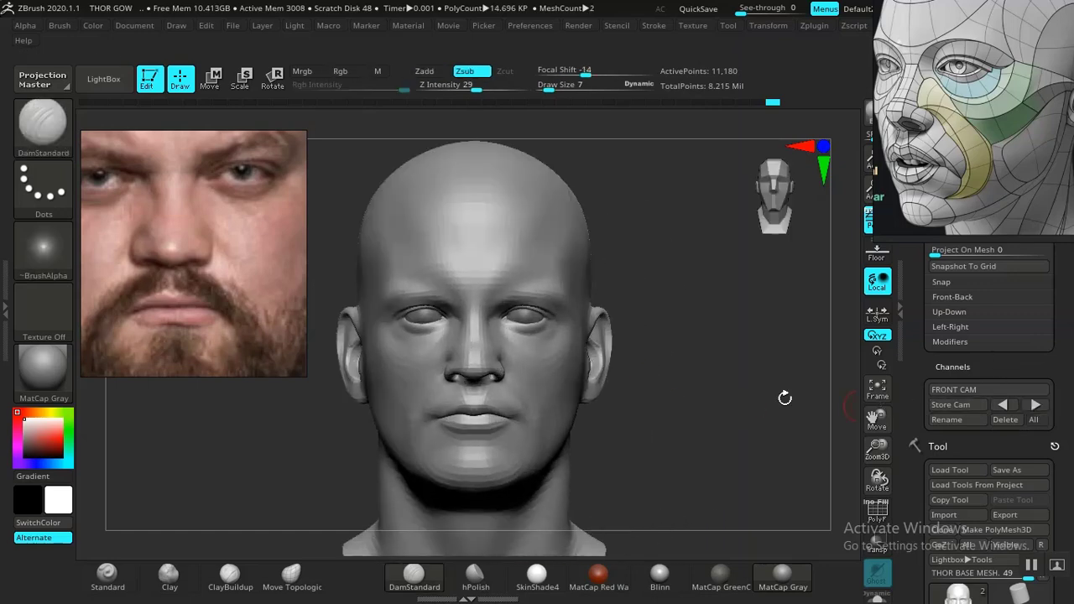
Compare the lips and the area around the mouth with the reference photo in the front view.
{"action": "key", "text": "shift+z"}
{"action": "key", "text": "shift+z"}
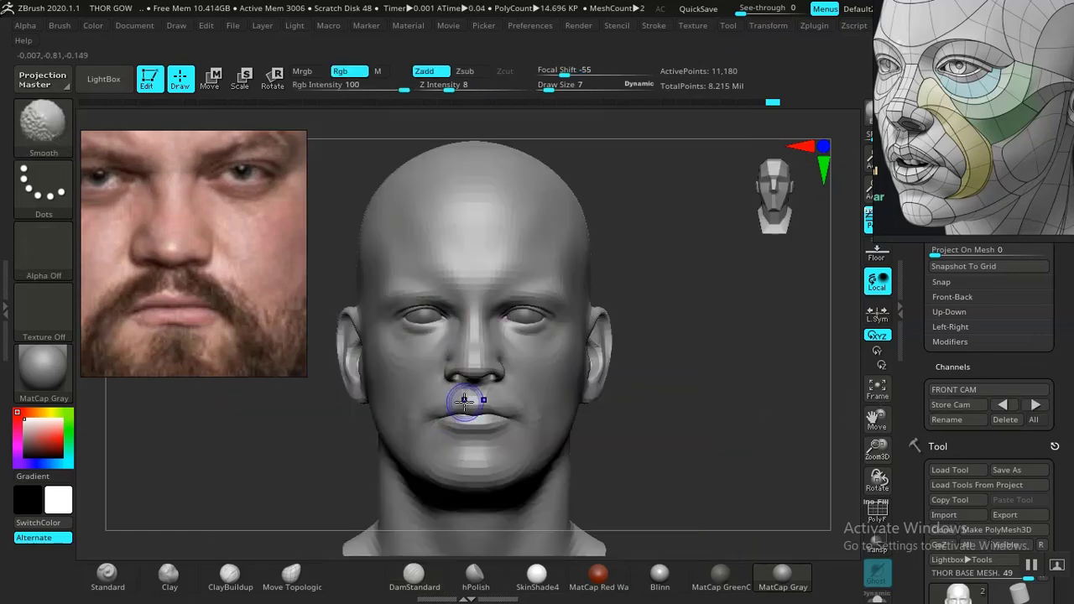
{"action": "key", "text": "shift"}
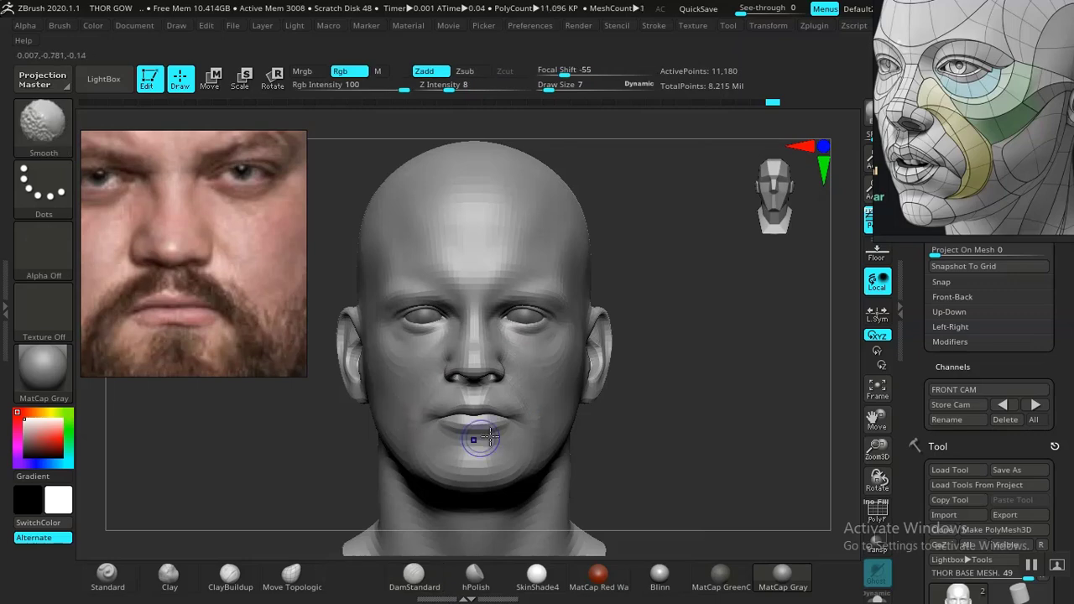
{"action": "key", "text": "shift+z"}
{"action": "key", "text": "shift+z"}
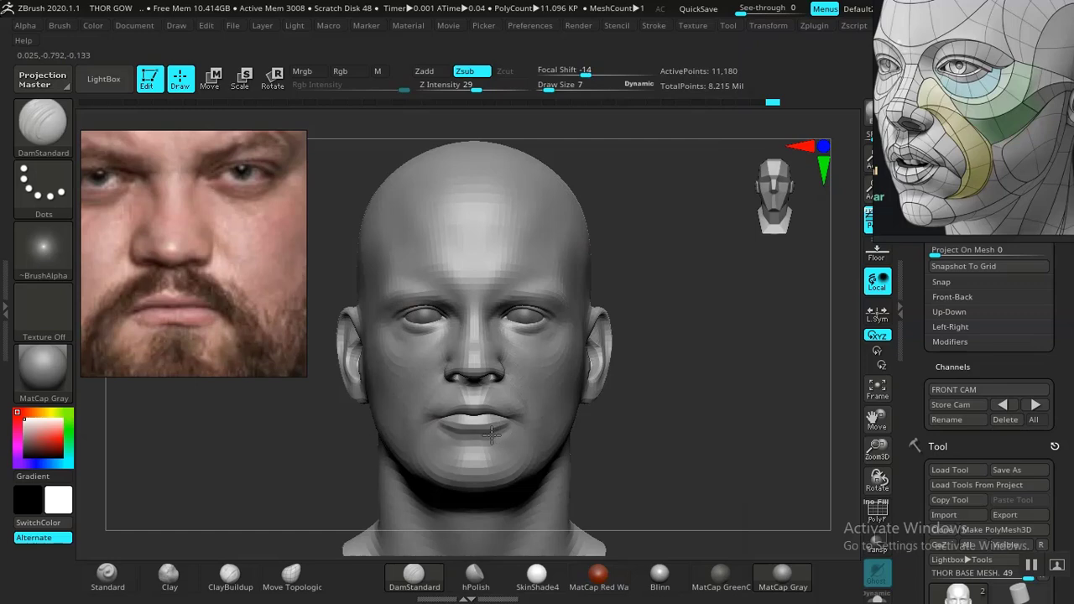
Smooth the area below the lower lip and compare the chin and jaw with the reference photo.
{"action": "key", "text": "shift"}
{"action": "key", "text": "shift+z"}
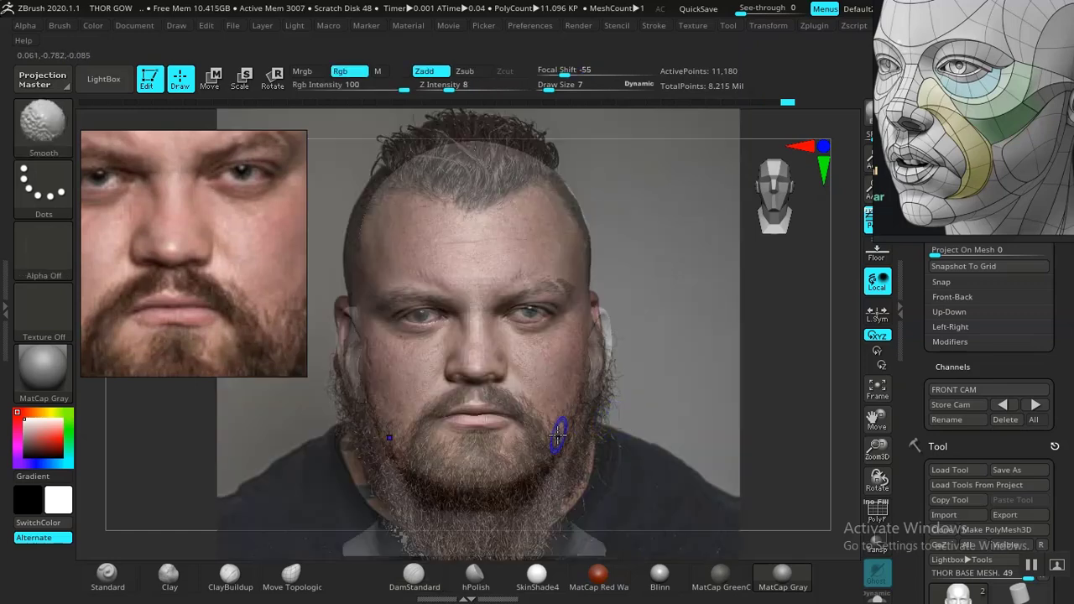
{"action": "key", "text": "shift+z"}
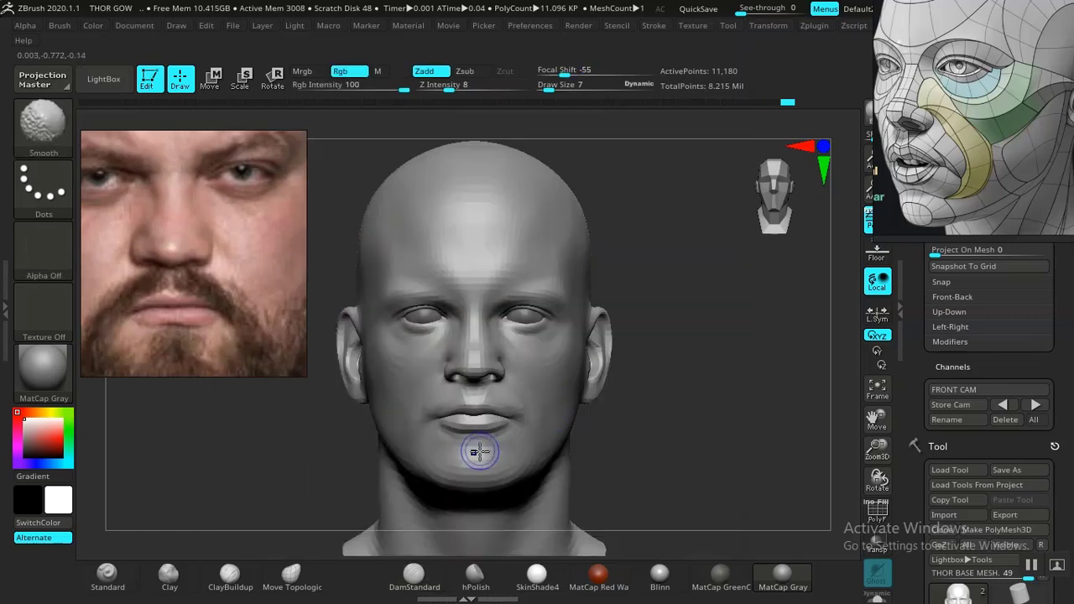
{"action": "key", "text": "shift+z"}
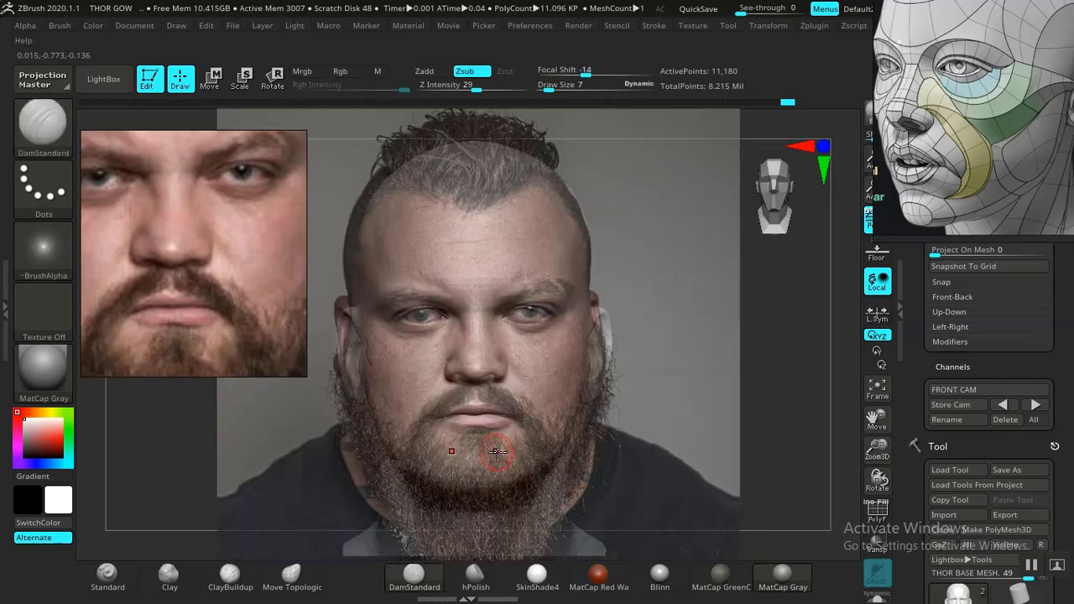
{"action": "key", "text": "shift+z"}
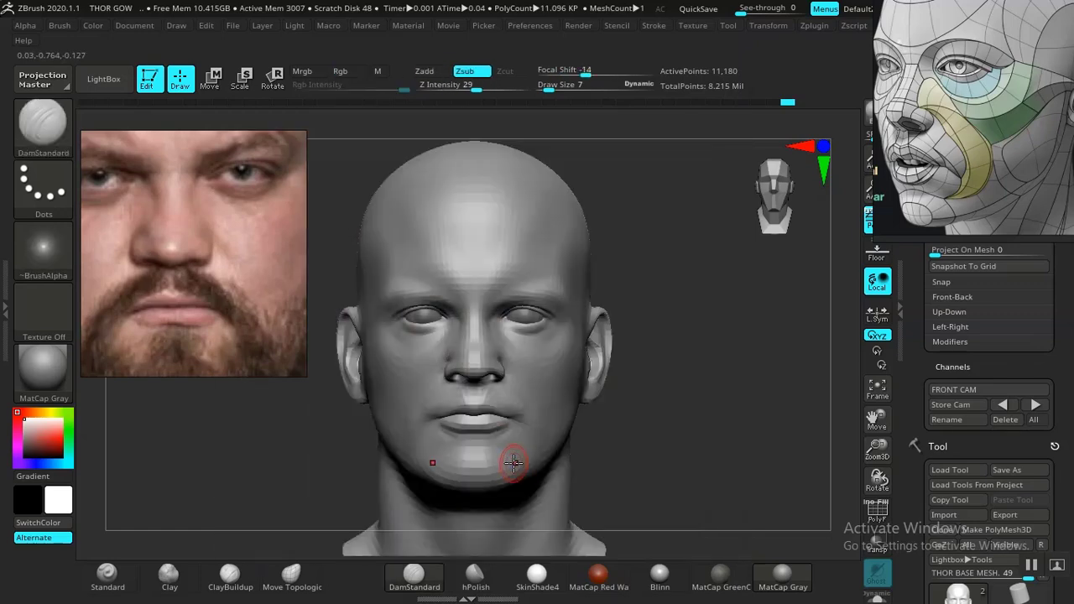
{"action": "key", "text": "shift+z"}
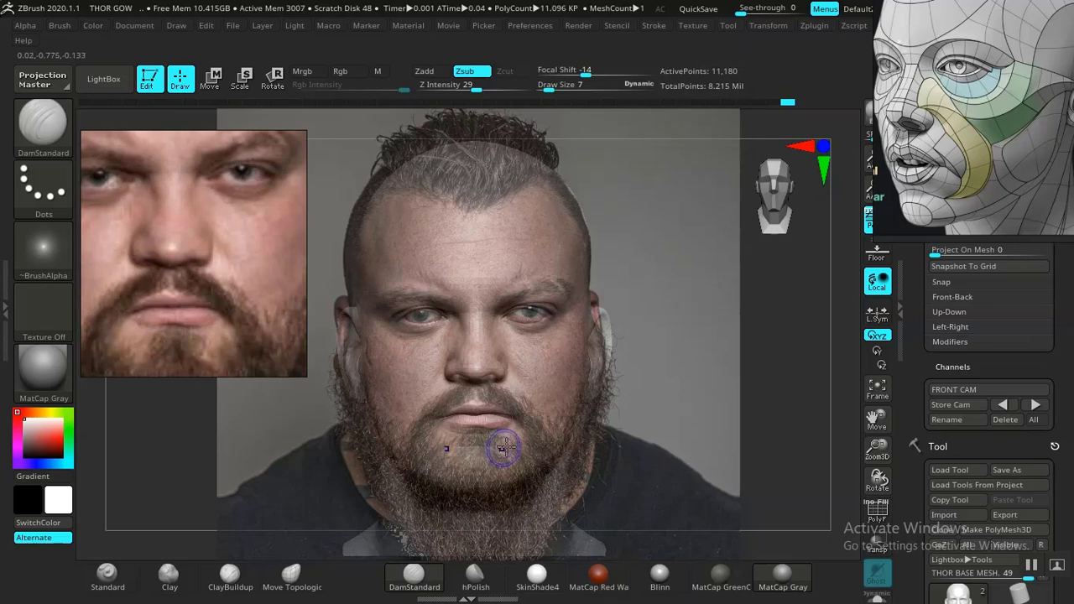
{"action": "key", "text": "shift+z"}
Inspect the nose, mouth and chin in side views and from the recalled front camera.
{"action": "left_click_drag", "start_coordinate": [653, 426], "coordinate": [690, 419]}
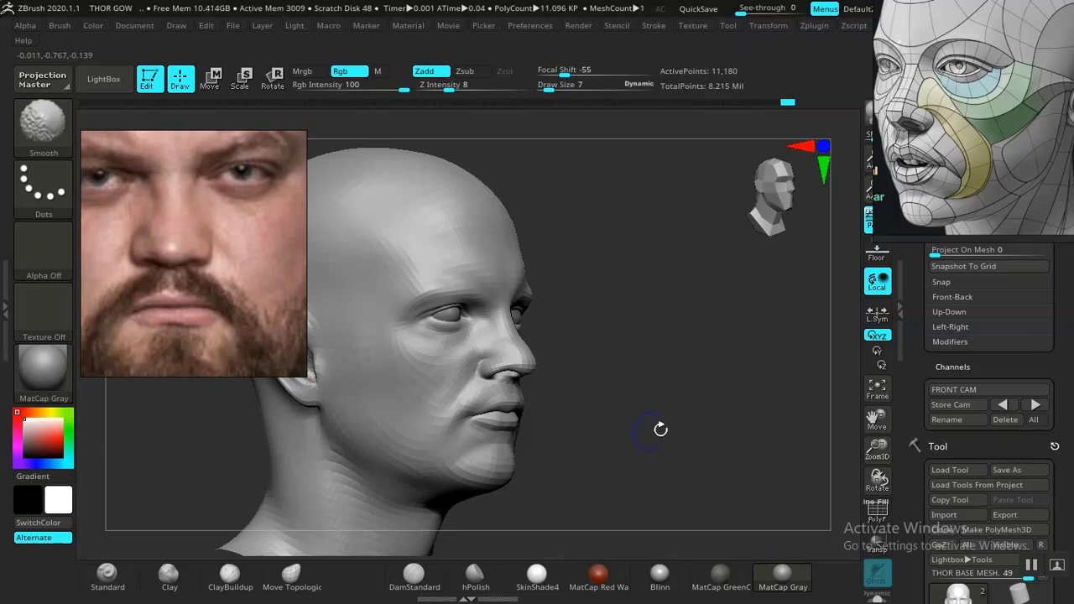
{"action": "mouse_move", "coordinate": [660, 429]}
{"action": "left_mouse_down", "text": "shift"}
{"action": "mouse_move", "coordinate": [661, 412]}
{"action": "mouse_move", "coordinate": [683, 402]}
{"action": "mouse_move", "coordinate": [719, 473]}
{"action": "mouse_move", "coordinate": [798, 446]}
{"action": "mouse_move", "coordinate": [752, 467]}
{"action": "mouse_move", "coordinate": [743, 448]}
{"action": "mouse_move", "coordinate": [809, 454]}
{"action": "left_mouse_up", "text": "shift"}
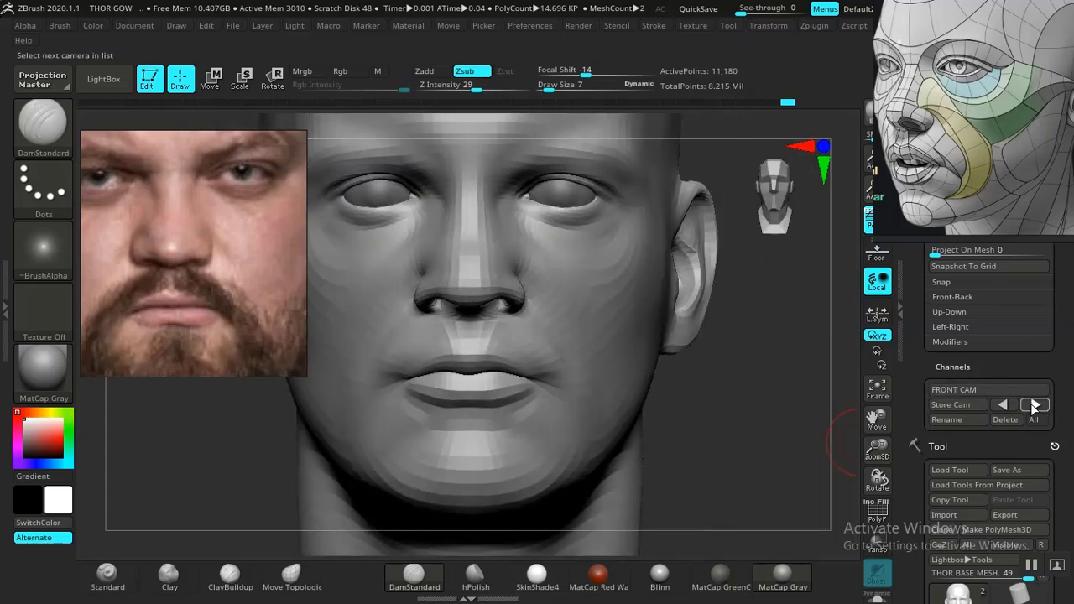
{"action": "left_click", "coordinate": [1032, 404]}
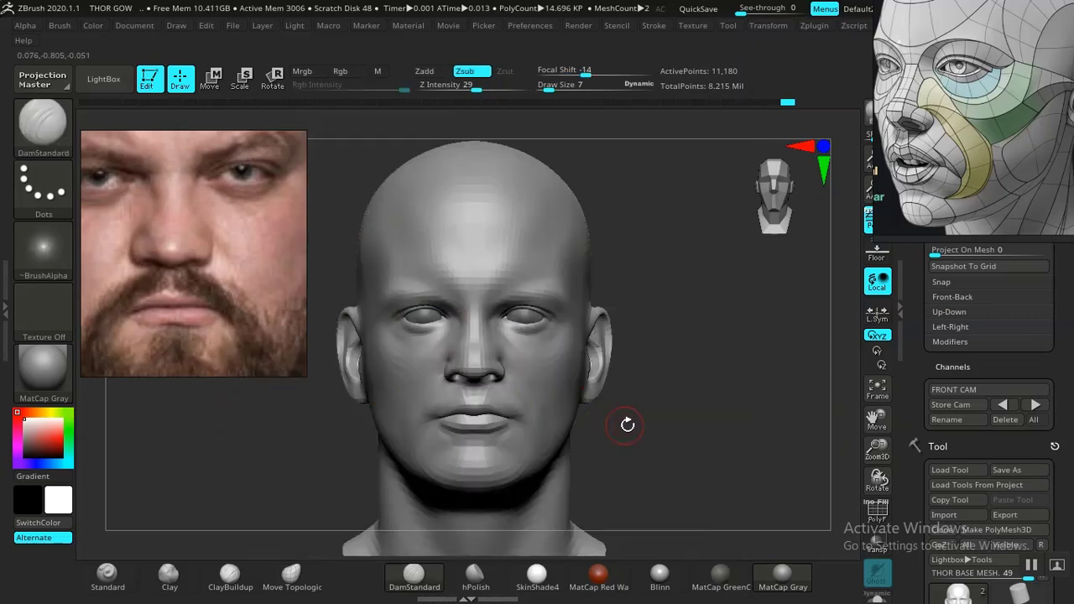
{"action": "mouse_move", "coordinate": [626, 427]}
{"action": "left_mouse_down"}
{"action": "mouse_move", "coordinate": [710, 508]}
{"action": "mouse_move", "coordinate": [733, 412]}
{"action": "mouse_move", "coordinate": [615, 425]}
{"action": "left_mouse_up"}
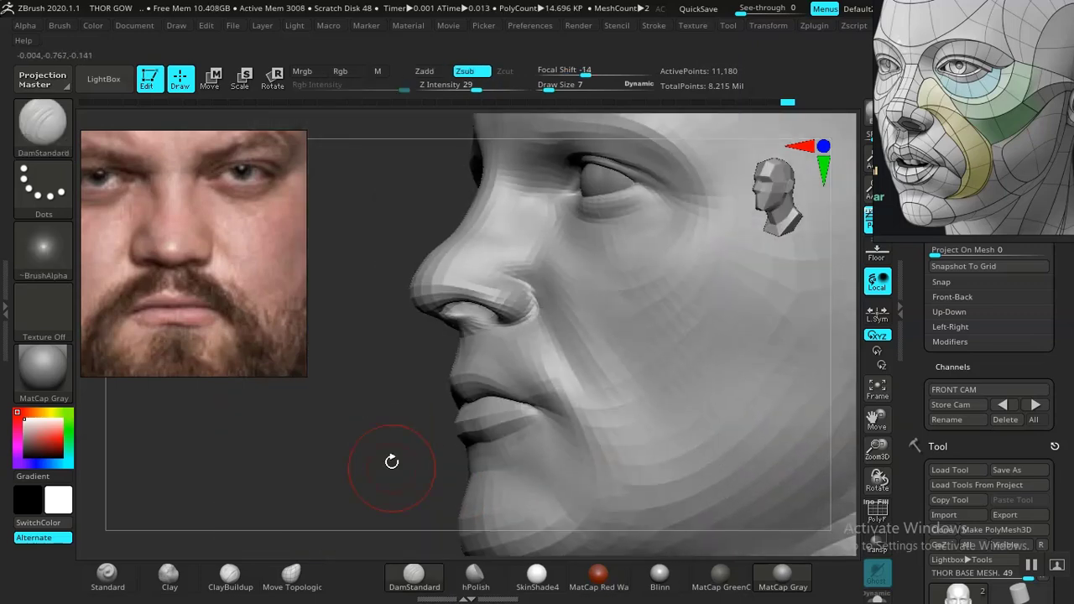
Recall the front camera and compare the nose, mouth and chin with the reference photo overlay.
{"action": "key", "text": "shift"}
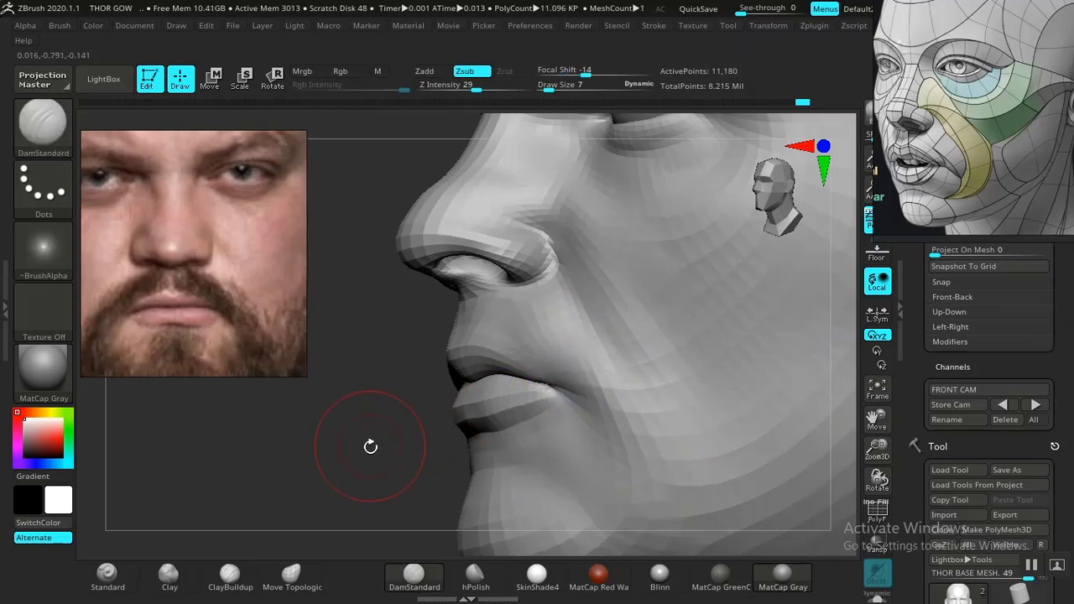
{"action": "mouse_move", "coordinate": [369, 446]}
{"action": "left_mouse_down", "text": "alt"}
{"action": "mouse_move", "coordinate": [355, 450]}
{"action": "mouse_move", "coordinate": [425, 451]}
{"action": "left_mouse_up", "text": "alt"}
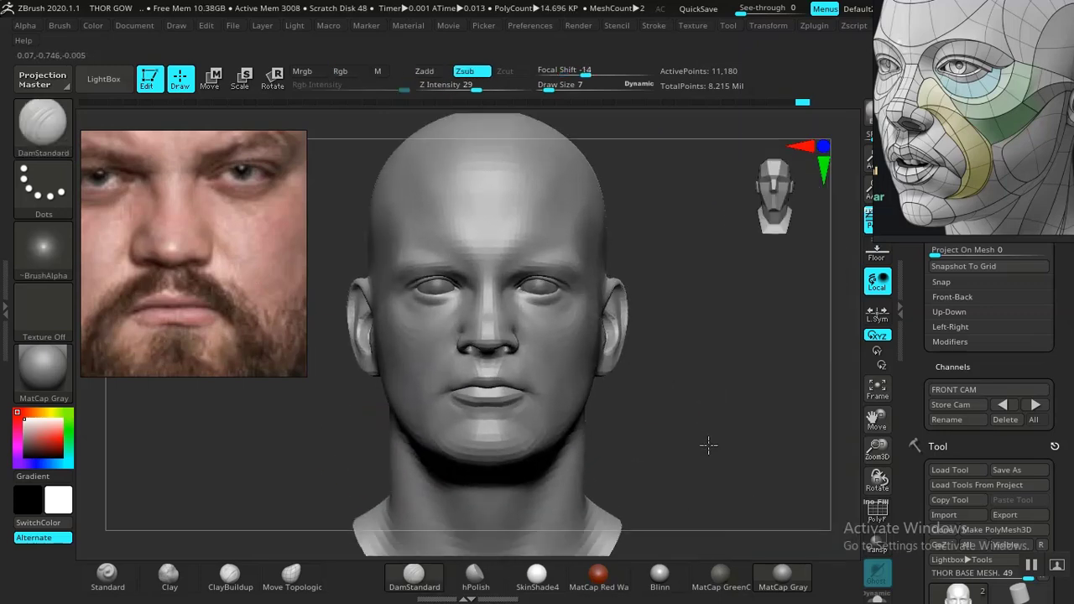
{"action": "left_click", "coordinate": [1034, 405]}
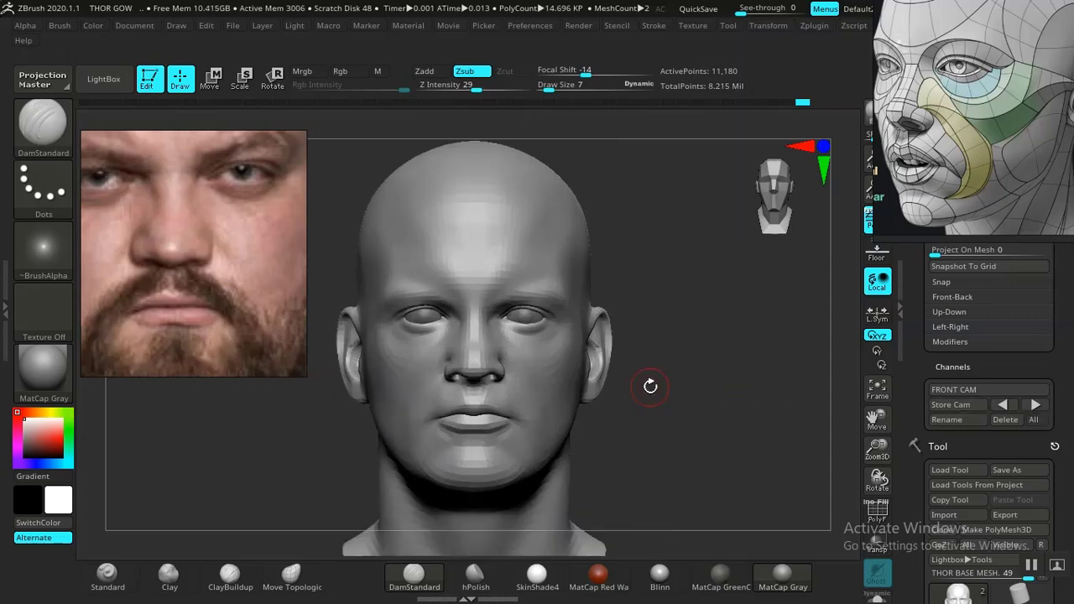
{"action": "key", "text": "shift+z"}
{"action": "key", "text": "shift+z"}
{"action": "key", "text": "shift+z"}
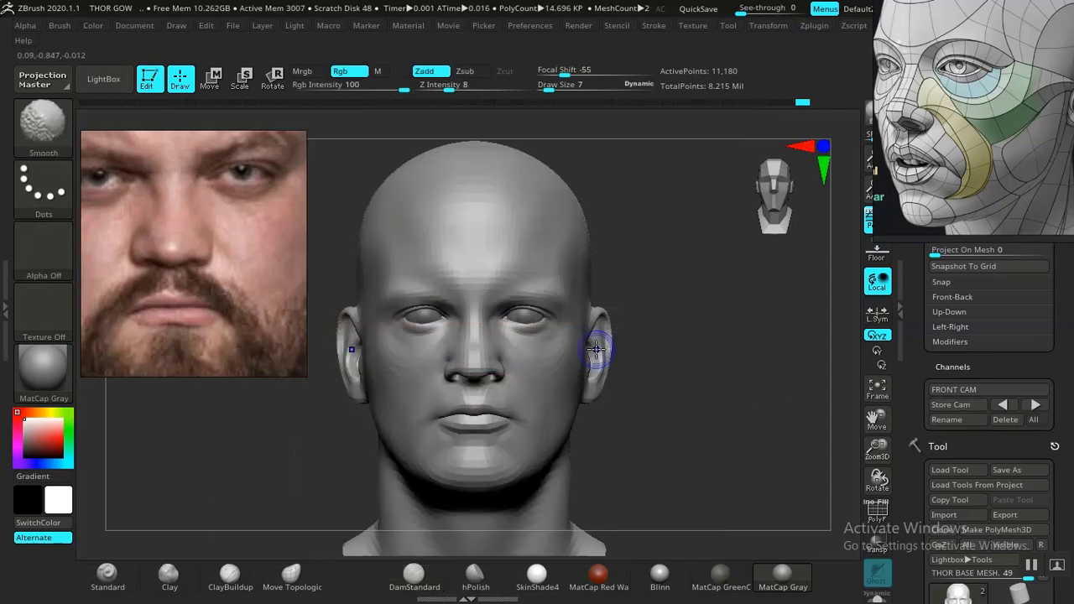
{"action": "key", "text": "shift+z"}
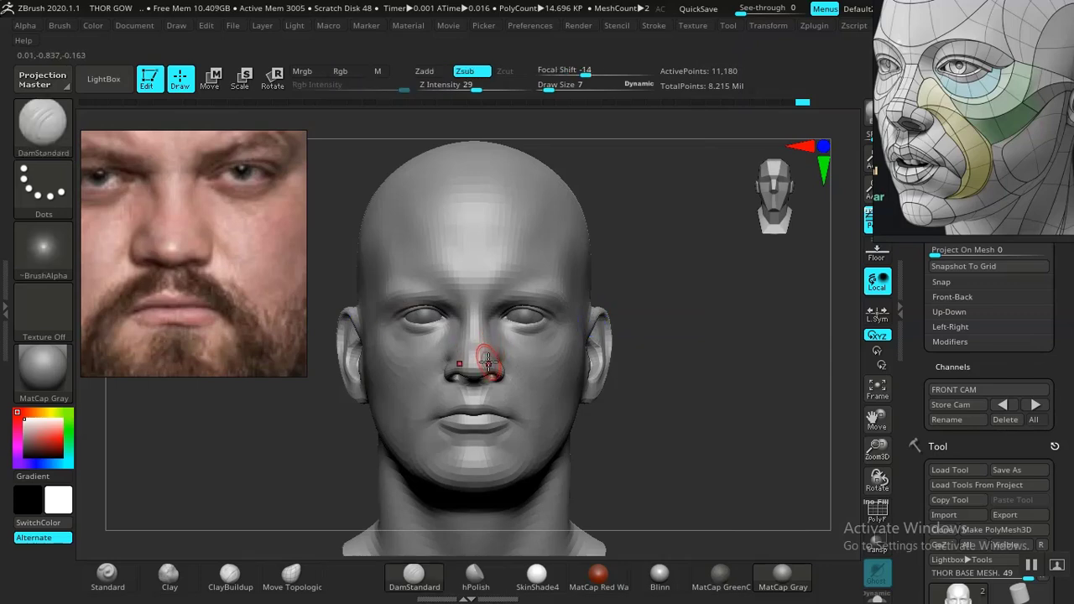
Smooth the area below the corner of the lower lip and check the mouth and chin from several angles.
{"action": "mouse_move", "coordinate": [642, 434]}
{"action": "left_mouse_down"}
{"action": "mouse_move", "coordinate": [674, 336]}
{"action": "mouse_move", "coordinate": [736, 403]}
{"action": "mouse_move", "coordinate": [662, 409]}
{"action": "left_mouse_up"}
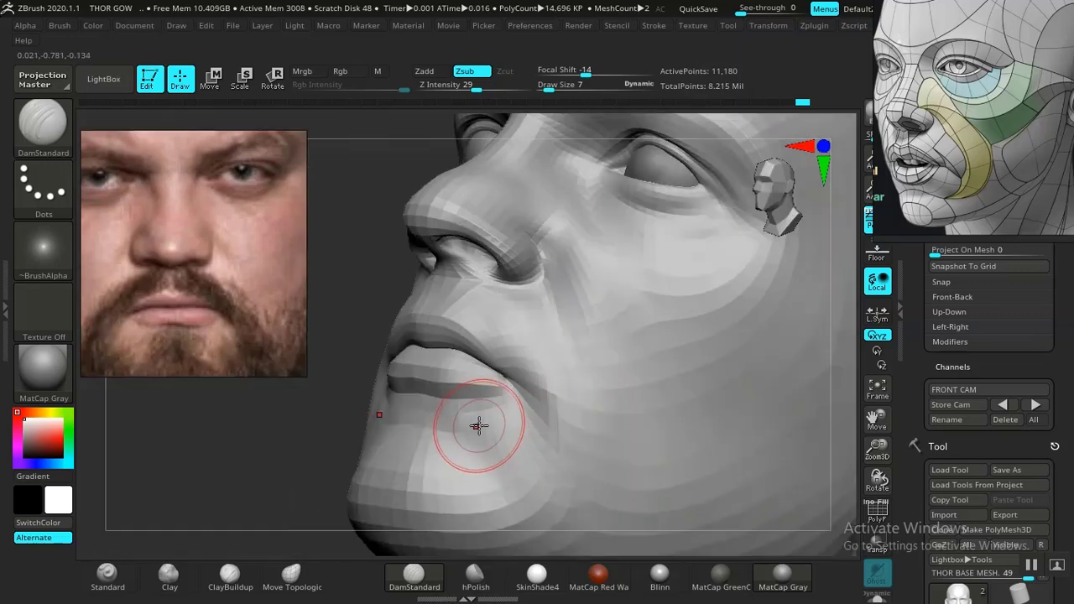
{"action": "mouse_move", "coordinate": [485, 421]}
{"action": "left_mouse_down", "text": "shift"}
{"action": "mouse_move", "coordinate": [455, 427]}
{"action": "mouse_move", "coordinate": [491, 424]}
{"action": "left_mouse_up", "text": "shift"}
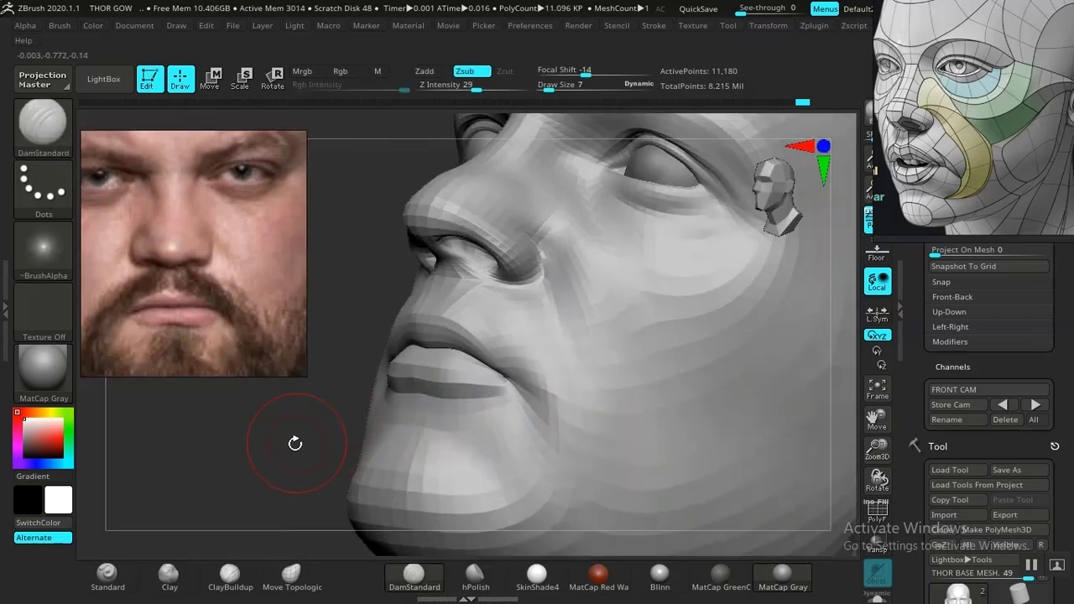
{"action": "mouse_move", "coordinate": [293, 442]}
{"action": "left_mouse_down"}
{"action": "mouse_move", "coordinate": [238, 386]}
{"action": "mouse_move", "coordinate": [280, 439]}
{"action": "mouse_move", "coordinate": [258, 448]}
{"action": "mouse_move", "coordinate": [300, 460]}
{"action": "mouse_move", "coordinate": [319, 479]}
{"action": "mouse_move", "coordinate": [307, 484]}
{"action": "mouse_move", "coordinate": [391, 471]}
{"action": "left_mouse_up"}
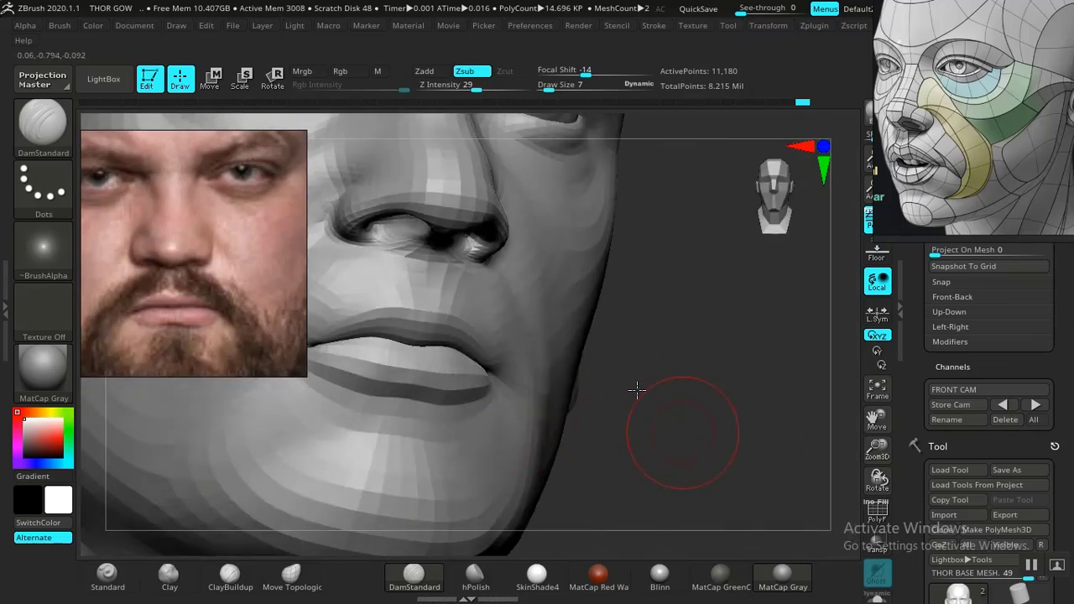
{"action": "key", "text": "f"}
{"action": "mouse_move", "coordinate": [636, 388]}
{"action": "left_mouse_down"}
{"action": "mouse_move", "coordinate": [645, 367]}
{"action": "mouse_move", "coordinate": [704, 419]}
{"action": "mouse_move", "coordinate": [696, 402]}
{"action": "mouse_move", "coordinate": [691, 412]}
{"action": "left_mouse_up"}
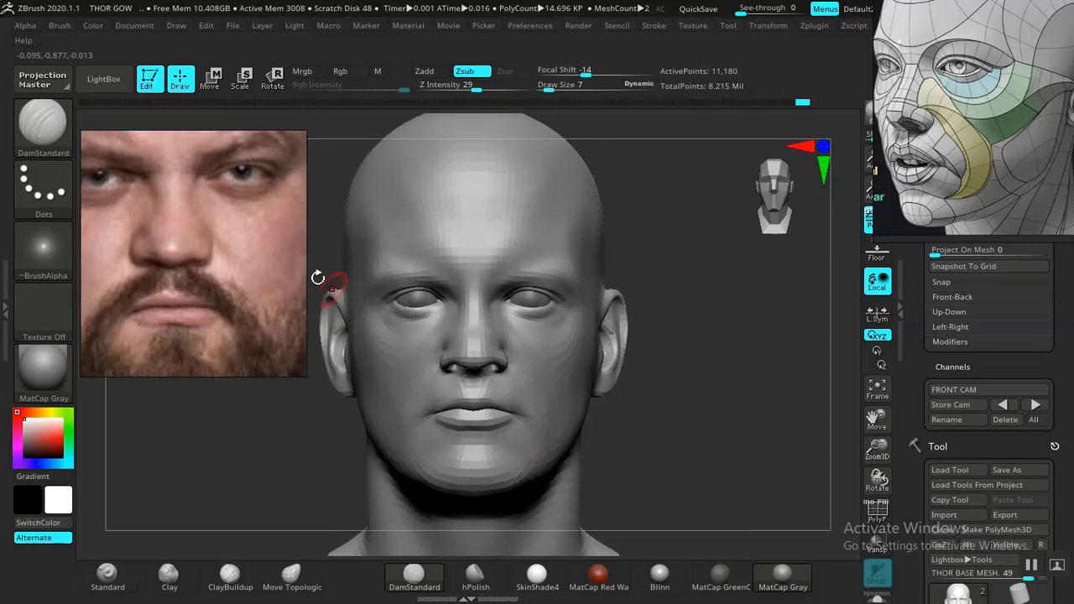
Find the frontal photo on the reference board and enlarge its forehead, eyebrow and eye area.
{"action": "middle_click_drag", "start_coordinate": [173, 268], "coordinate": [211, 332]}
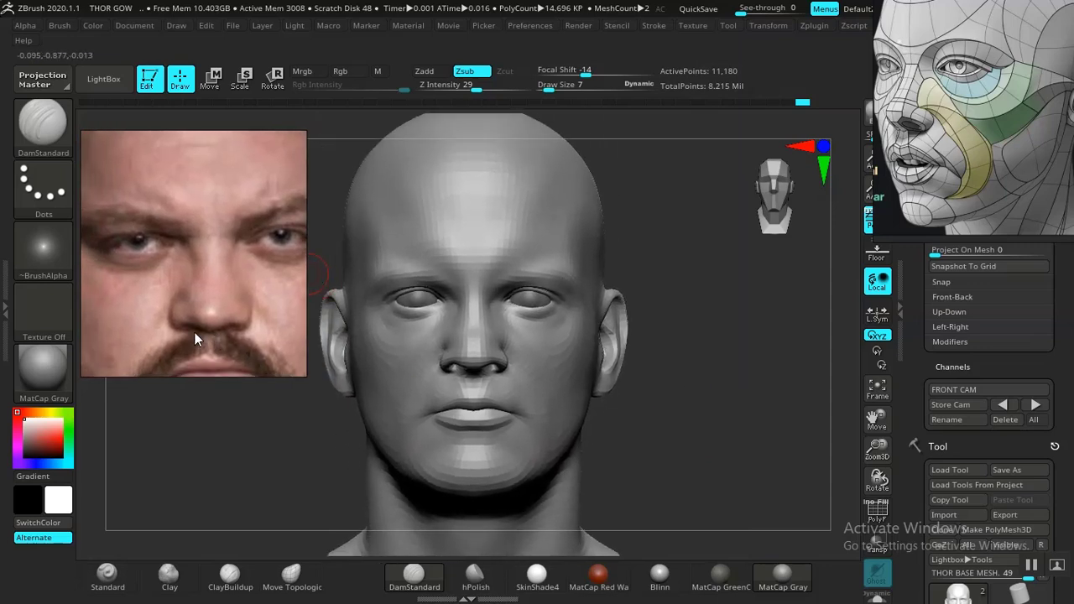
{"action": "scroll", "coordinate": [195, 332], "scroll_direction": "down", "scroll_amount": 8}
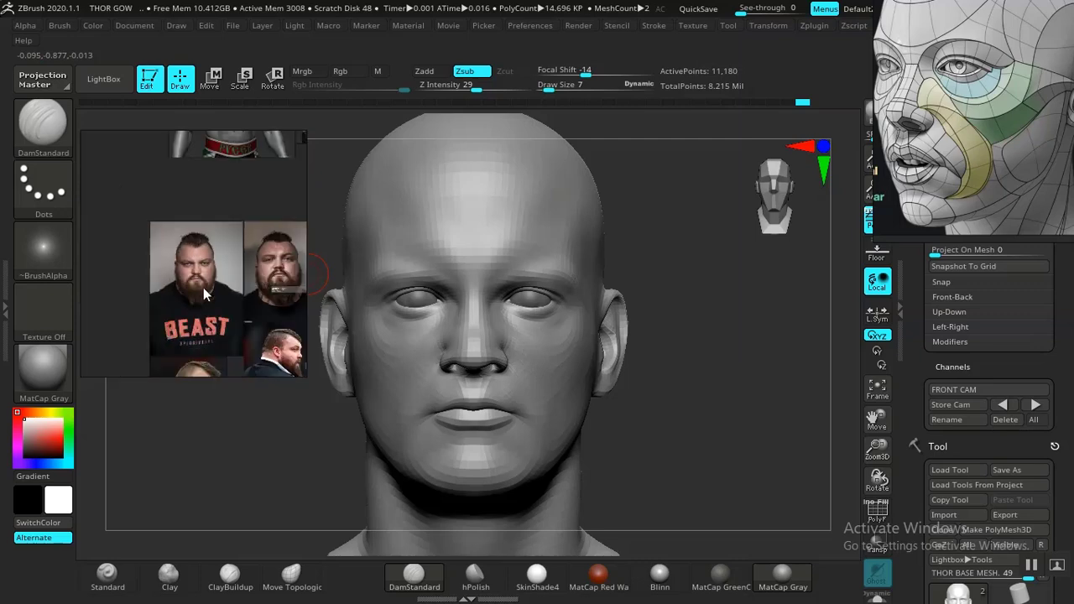
{"action": "mouse_move", "coordinate": [223, 286]}
{"action": "middle_mouse_down"}
{"action": "mouse_move", "coordinate": [155, 277]}
{"action": "mouse_move", "coordinate": [212, 289]}
{"action": "middle_mouse_up"}
{"action": "scroll", "coordinate": [249, 271], "scroll_direction": "up", "scroll_amount": 4}
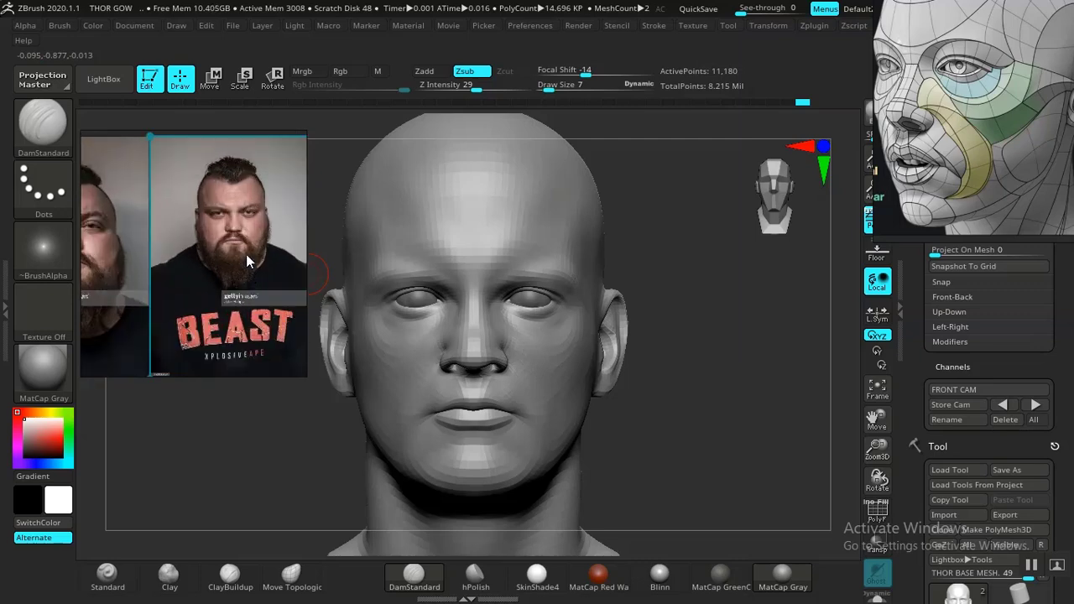
{"action": "scroll", "coordinate": [222, 276], "scroll_direction": "up", "scroll_amount": 5}
{"action": "middle_click_drag", "start_coordinate": [233, 251], "coordinate": [222, 312]}
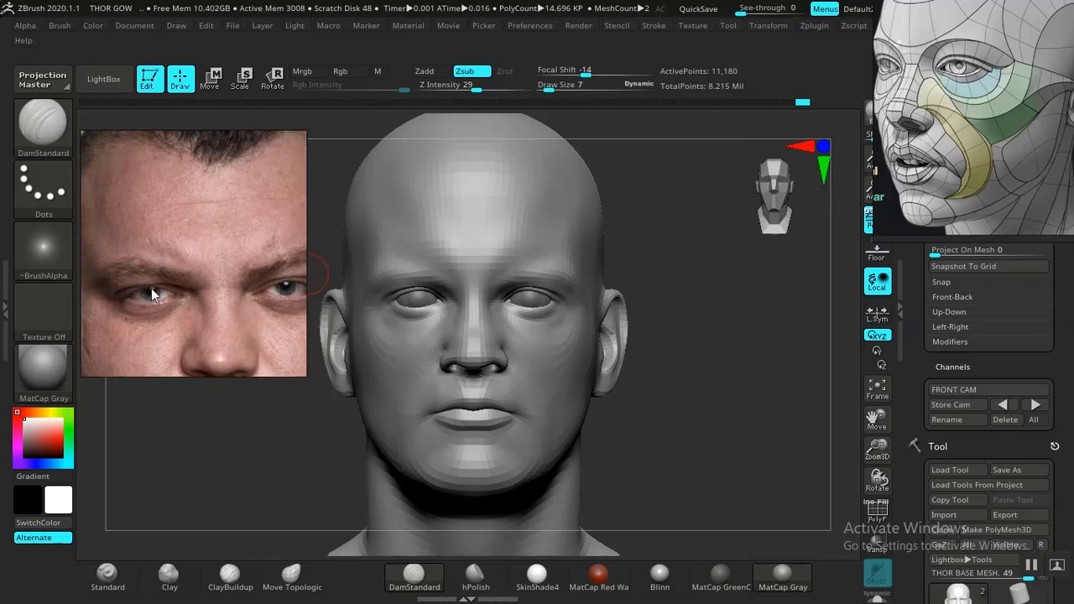
{"action": "middle_click_drag", "start_coordinate": [151, 288], "coordinate": [171, 278]}
Try to carve the outer edge of the forehead at the temples over the photo overlay with DamStandard at draw size 18.
{"action": "mouse_move", "coordinate": [750, 385]}
{"action": "left_mouse_down", "text": "alt"}
{"action": "mouse_move", "coordinate": [741, 408]}
{"action": "mouse_move", "coordinate": [776, 408]}
{"action": "left_mouse_up", "text": "alt"}
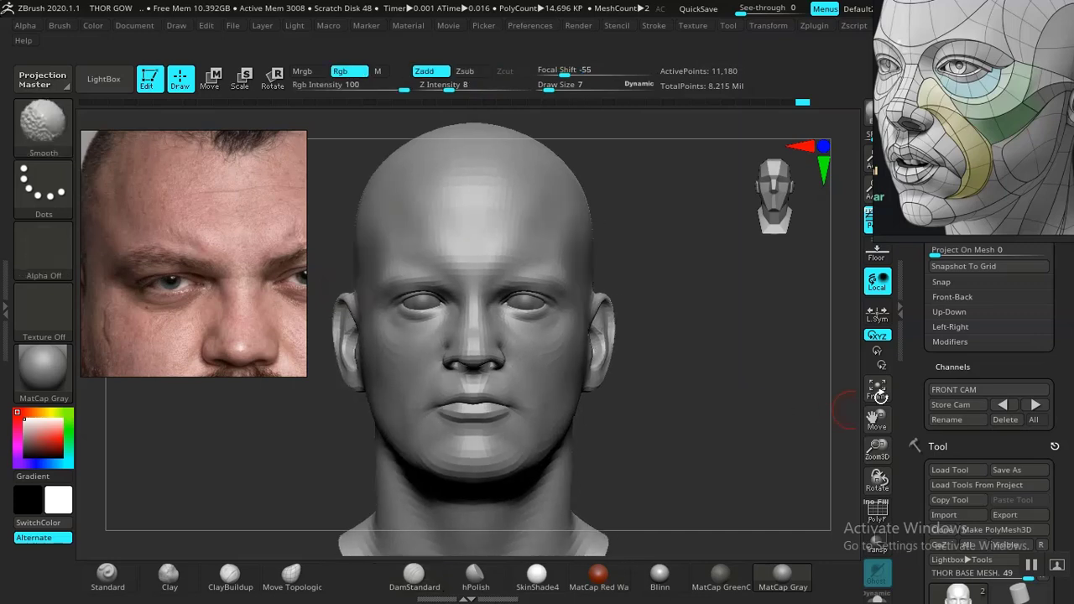
{"action": "left_click", "coordinate": [1043, 406]}
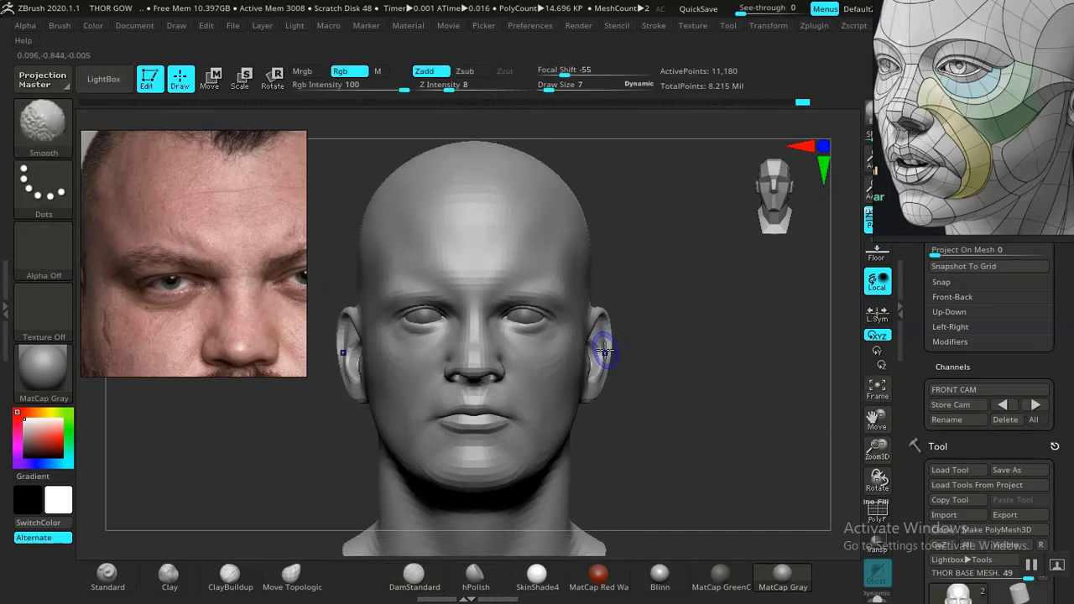
{"action": "key", "text": "shift+z"}
{"action": "key", "text": "space"}
{"action": "left_click_drag", "start_coordinate": [540, 254], "coordinate": [547, 254]}
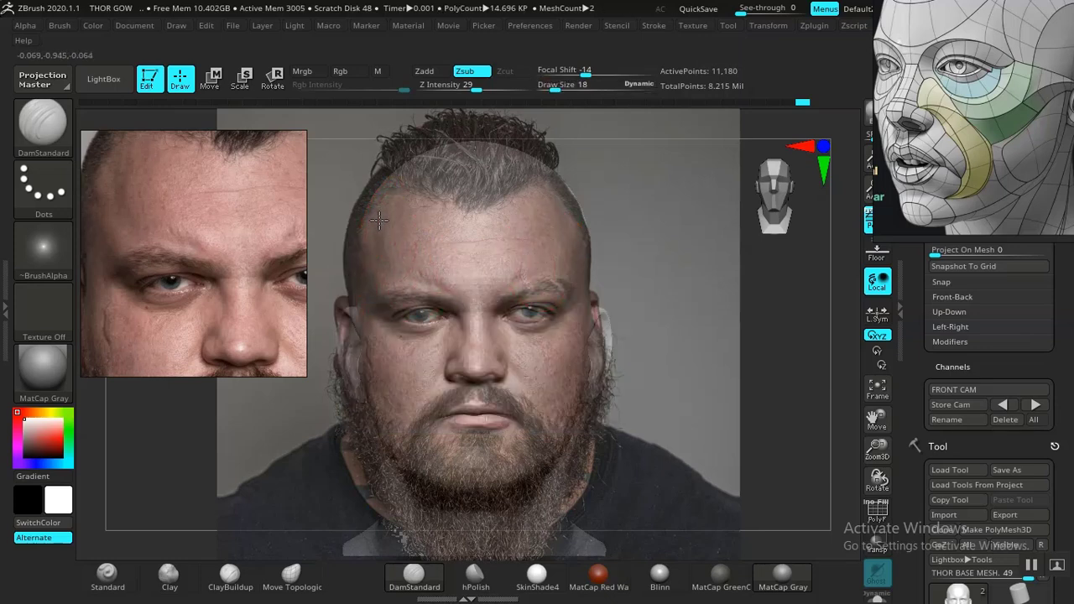
{"action": "left_click_drag", "start_coordinate": [393, 274], "coordinate": [403, 276]}
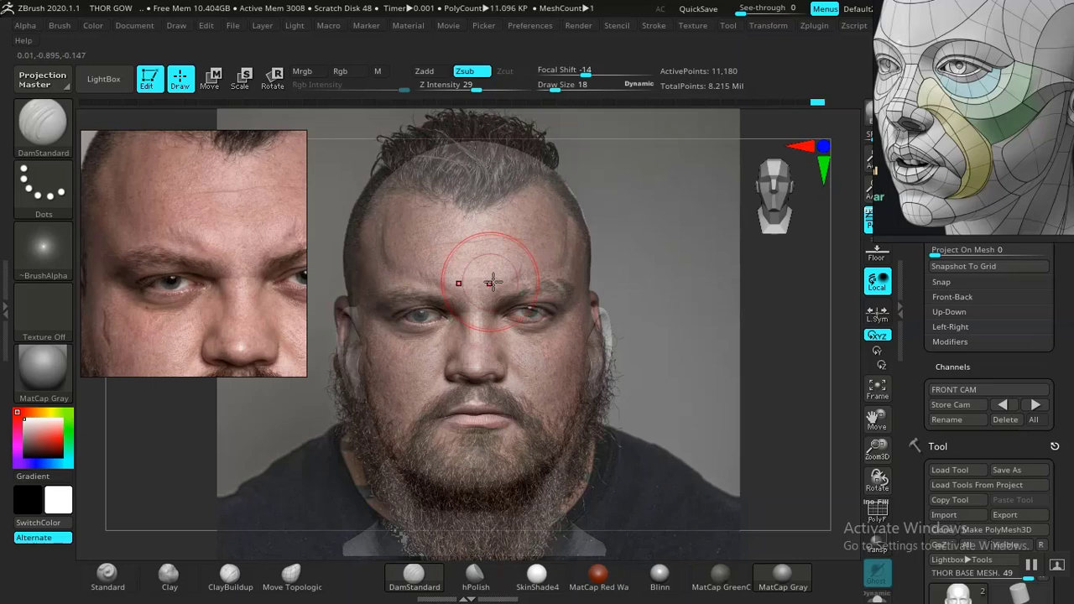
Soften the carved temple groove in a three-quarter view and undo the carving.
{"action": "key", "text": "shift+z"}
{"action": "left_click_drag", "start_coordinate": [638, 267], "coordinate": [688, 317]}
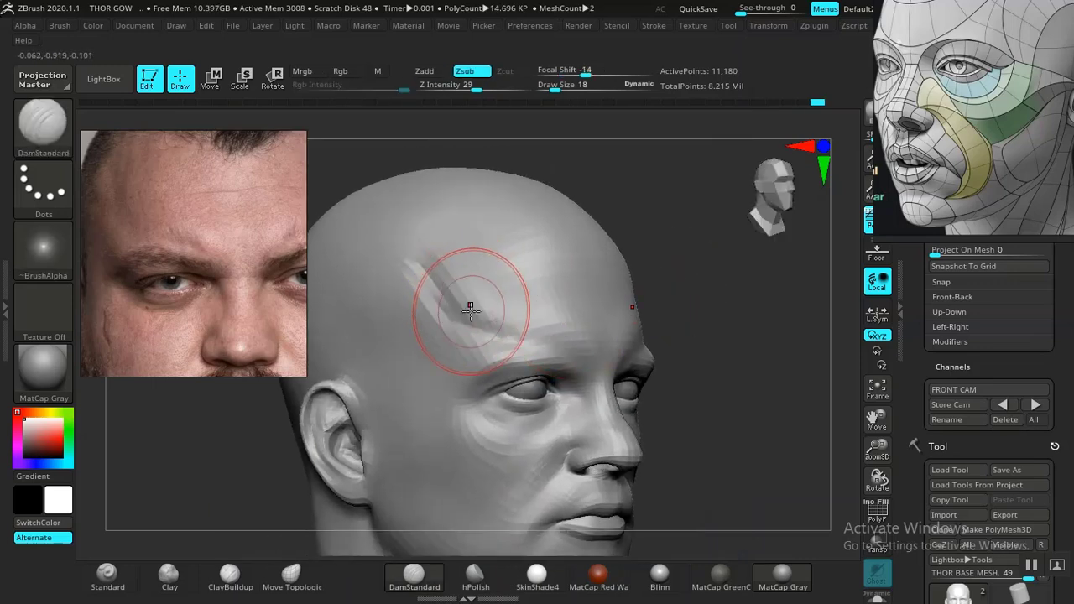
{"action": "key", "text": "shift"}
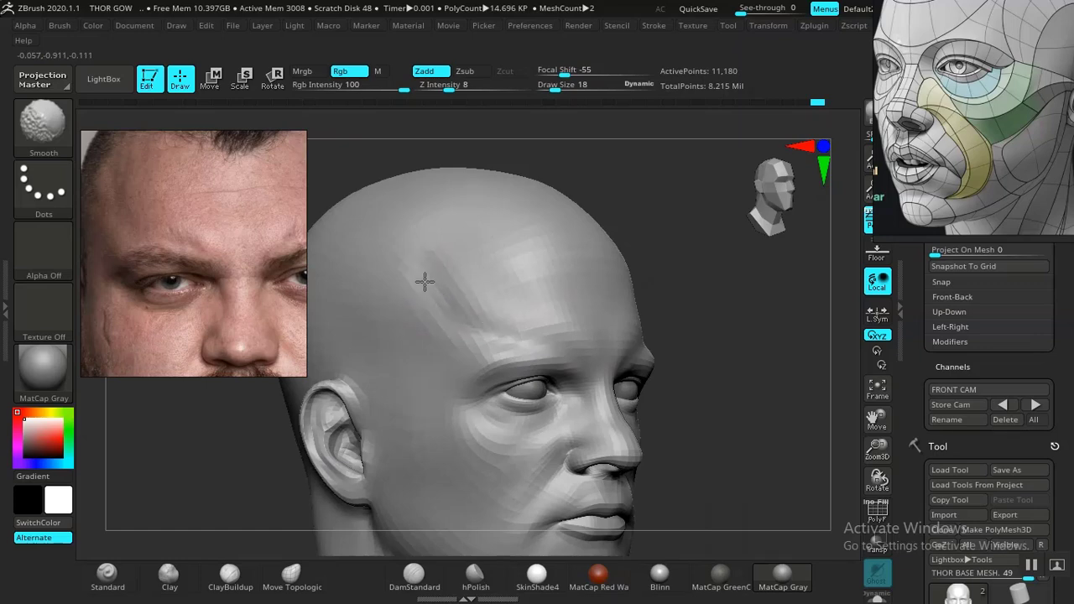
{"action": "key", "text": "ctrl"}
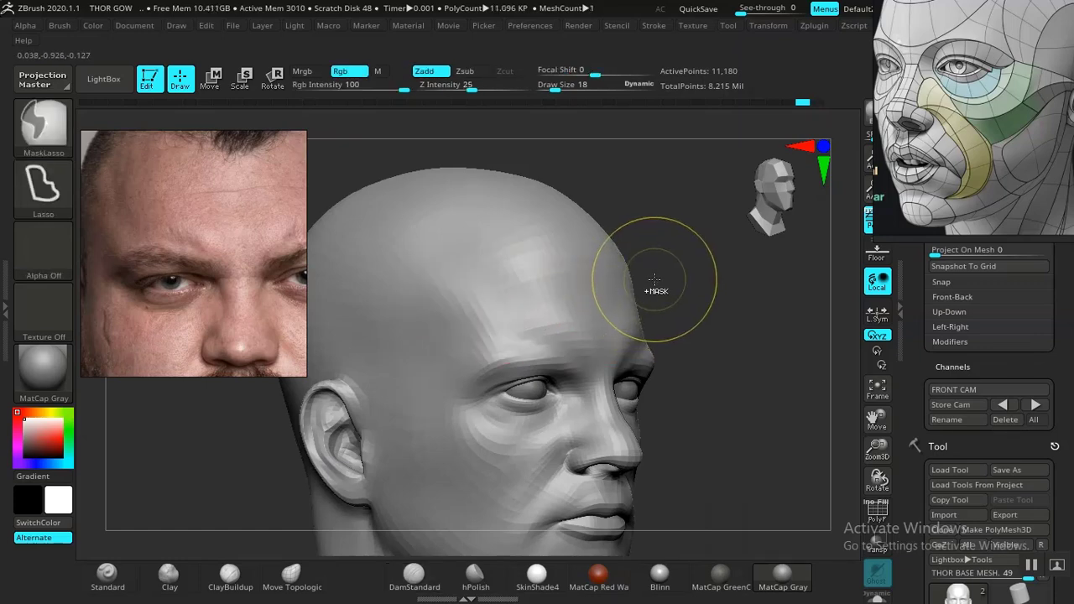
Recall the front camera and select the Standard brush with draw size 9.
{"action": "mouse_move", "coordinate": [736, 299]}
{"action": "left_mouse_down"}
{"action": "mouse_move", "coordinate": [675, 335]}
{"action": "mouse_move", "coordinate": [635, 336]}
{"action": "left_mouse_up"}
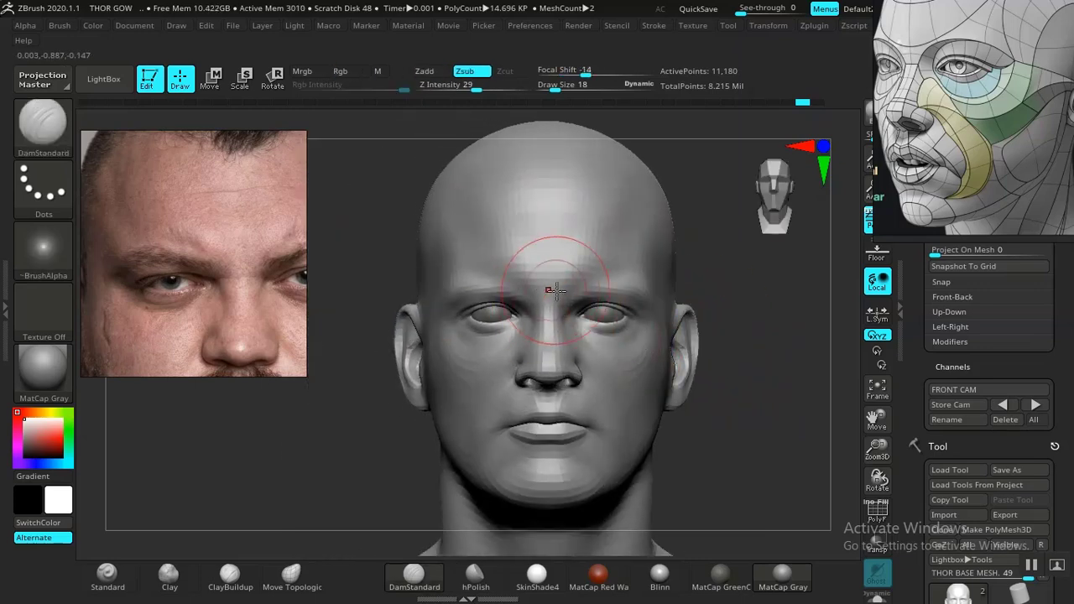
{"action": "left_click", "coordinate": [1035, 406]}
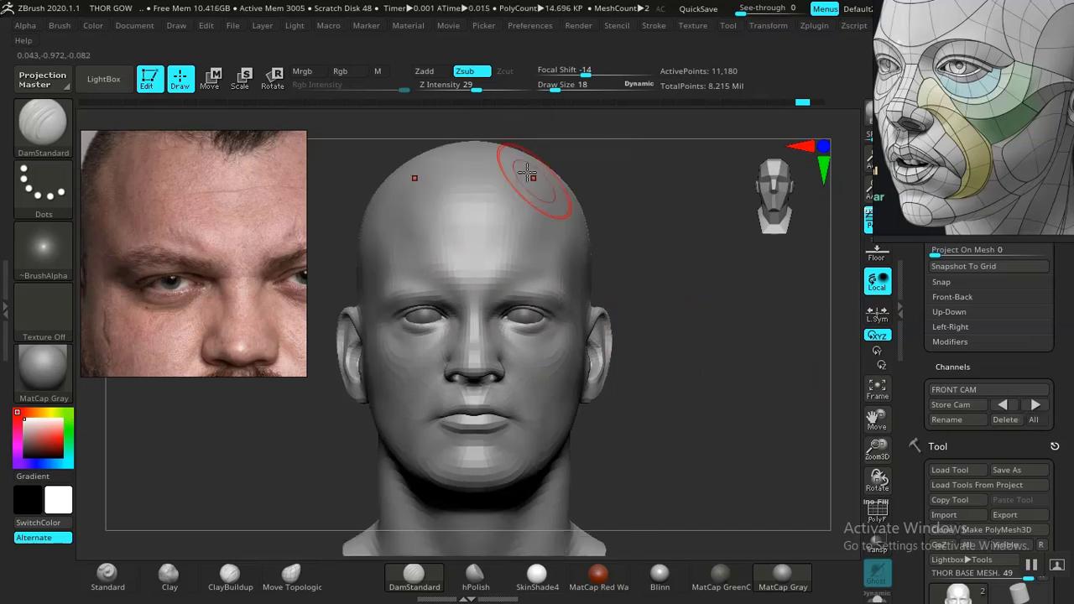
{"action": "key", "text": "space"}
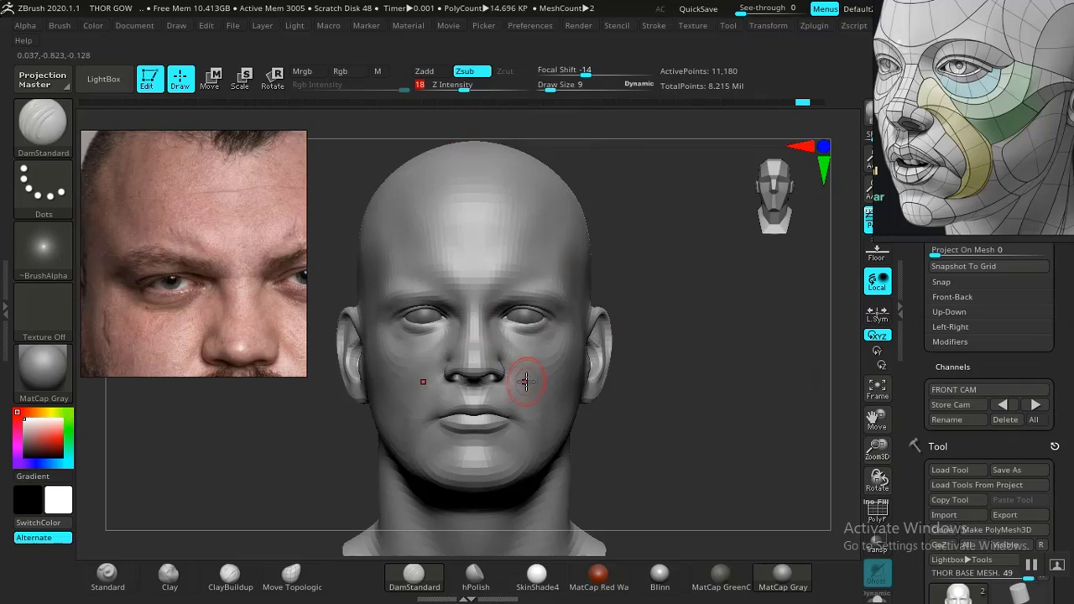
{"action": "left_click", "coordinate": [107, 574]}
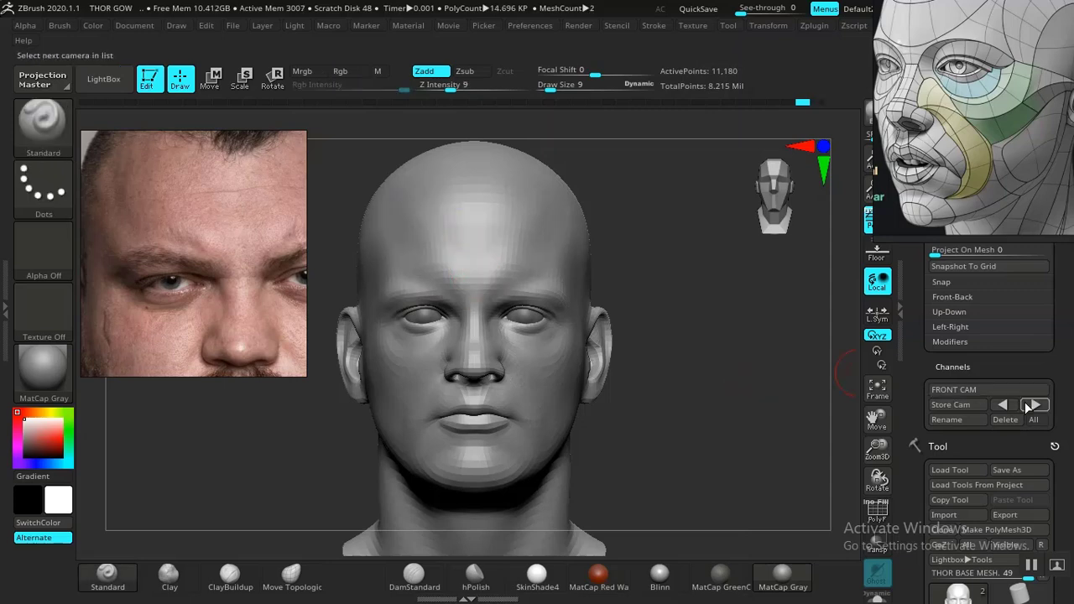
Try to build up the temple edge over the photo overlay with the Standard brush at draw size 14 and Z Intensity 9.
{"action": "key", "text": "shift"}
{"action": "key", "text": "shift+z"}
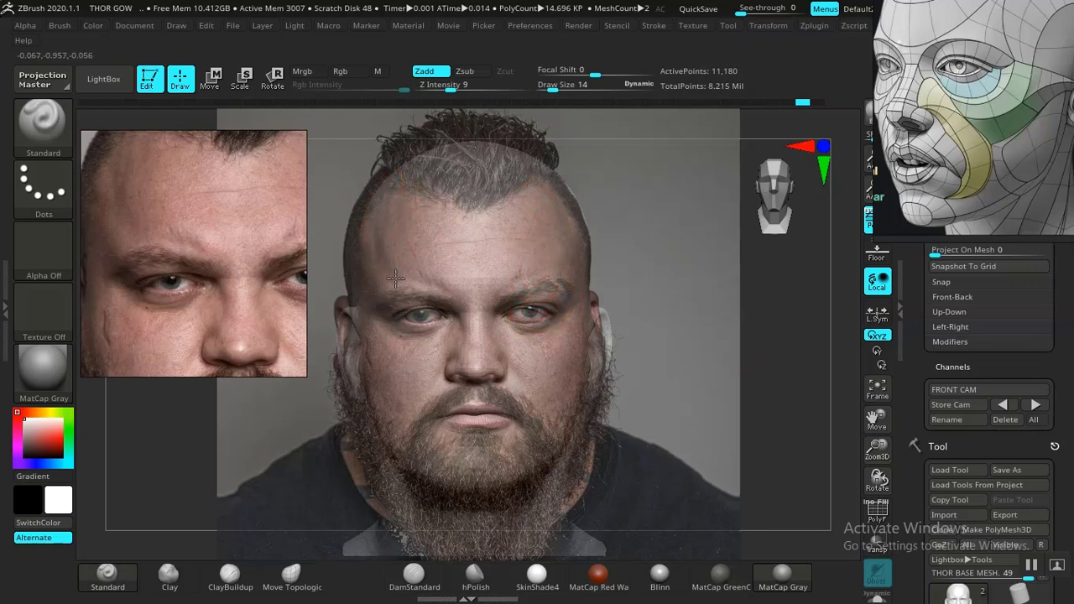
{"action": "key", "text": "shift+z"}
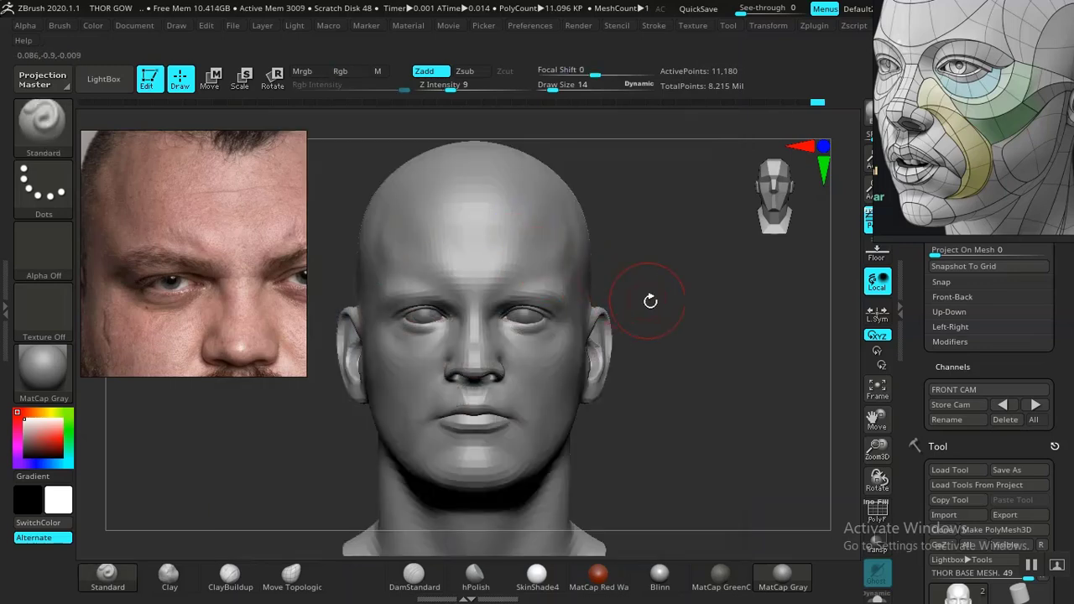
{"action": "left_click_drag", "start_coordinate": [647, 300], "coordinate": [693, 345]}
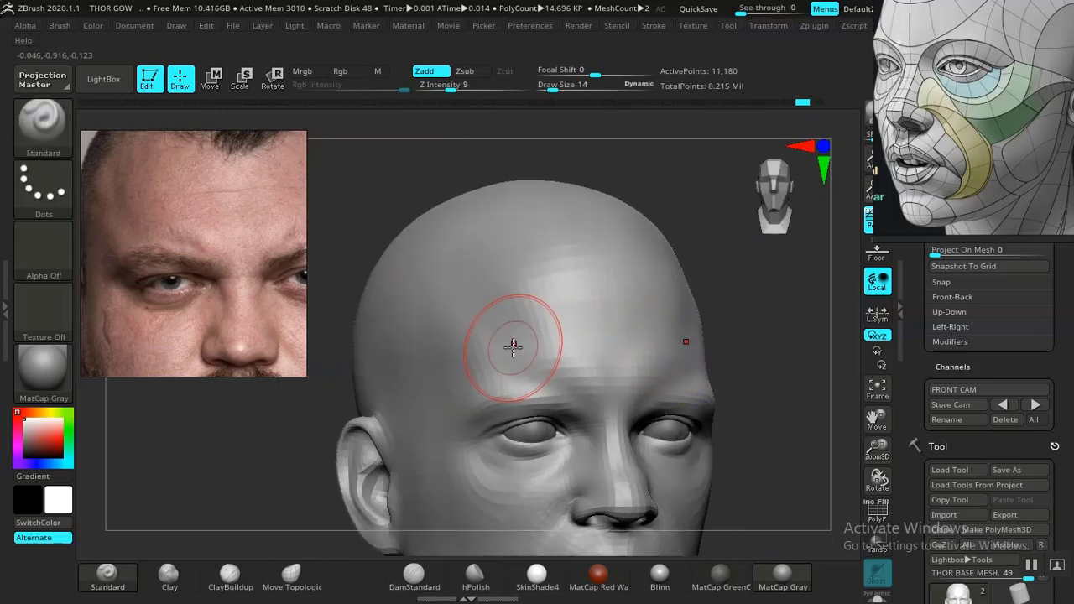
{"action": "key", "text": "space"}
{"action": "mouse_move", "coordinate": [776, 355]}
{"action": "left_mouse_down"}
{"action": "mouse_move", "coordinate": [768, 361]}
{"action": "mouse_move", "coordinate": [788, 368]}
{"action": "left_mouse_up"}
Build up the temple edge from forehead to brow over the photo in the front camera, using draw size 11 and Z Intensity 12.
{"action": "left_click", "coordinate": [997, 390]}
{"action": "left_click", "coordinate": [1034, 405]}
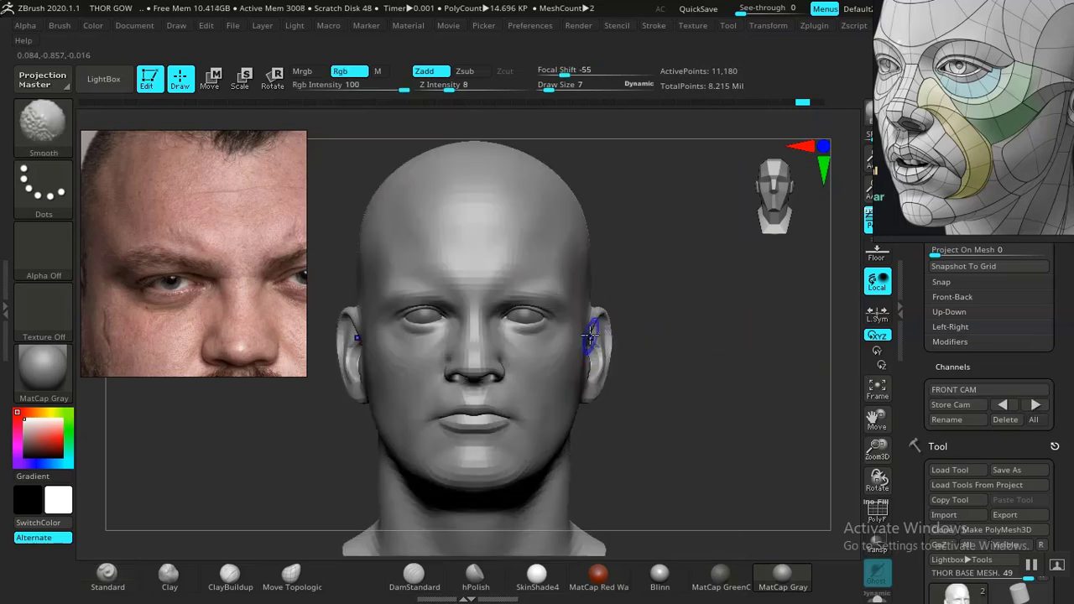
{"action": "key", "text": "space"}
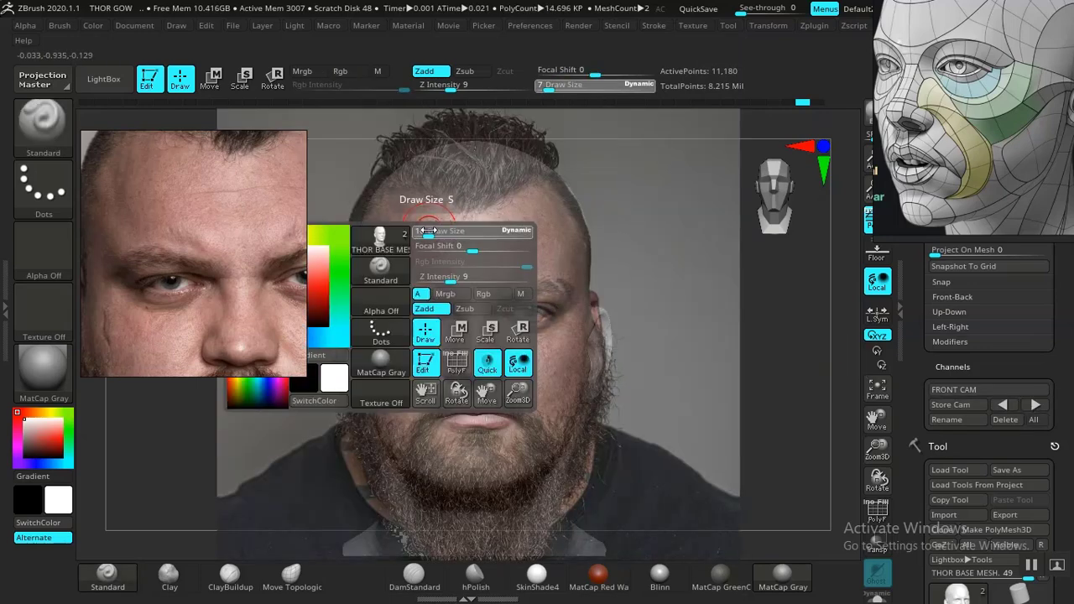
{"action": "left_click", "coordinate": [428, 234]}
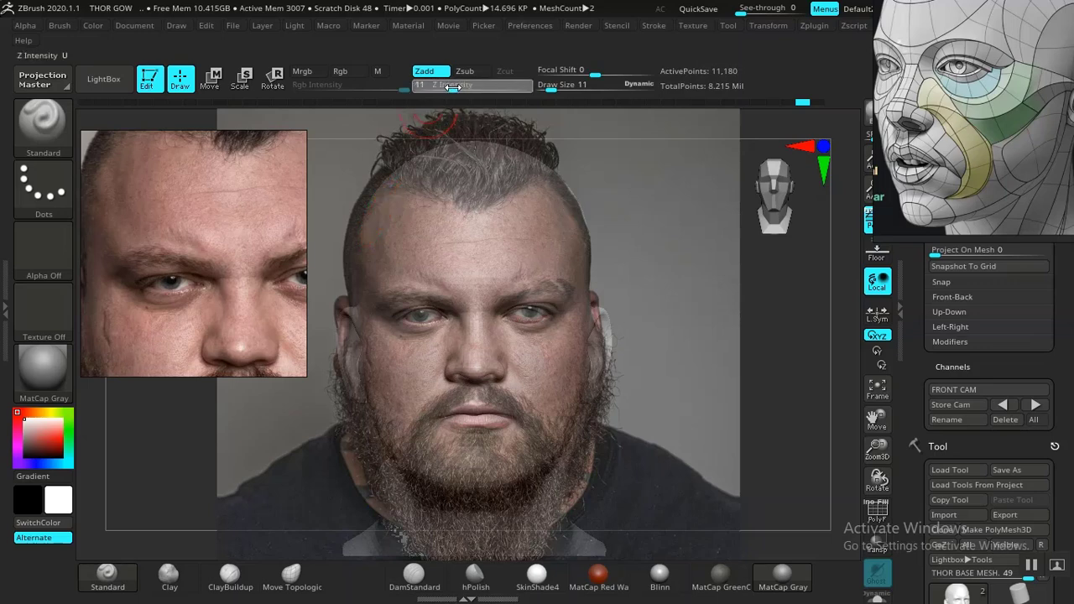
{"action": "left_click_drag", "start_coordinate": [453, 88], "coordinate": [455, 87]}
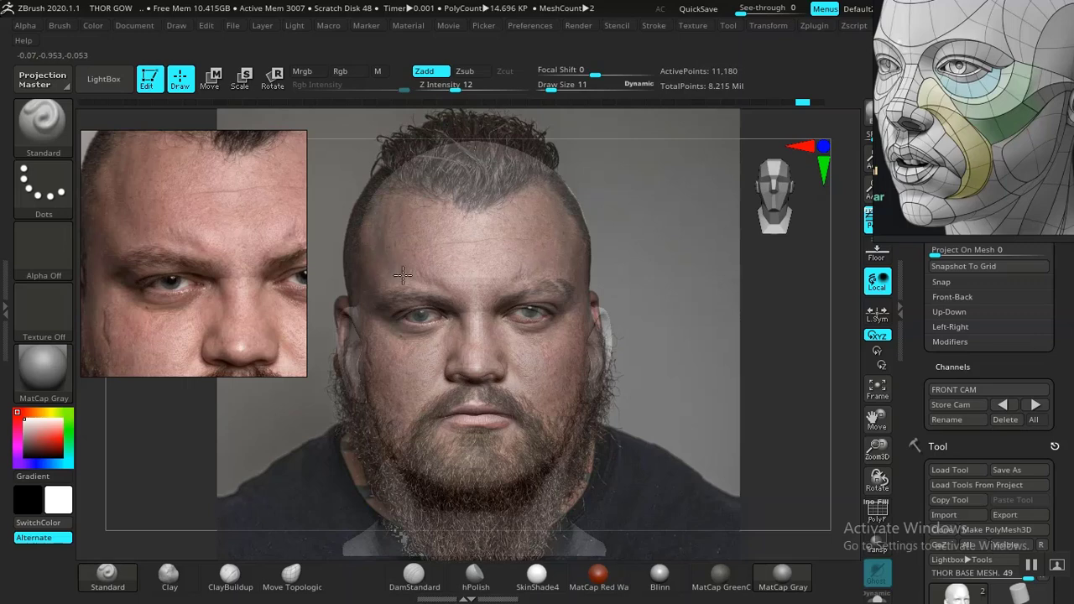
{"action": "left_click_drag", "start_coordinate": [403, 276], "coordinate": [406, 279]}
{"action": "key", "text": "shift+p"}
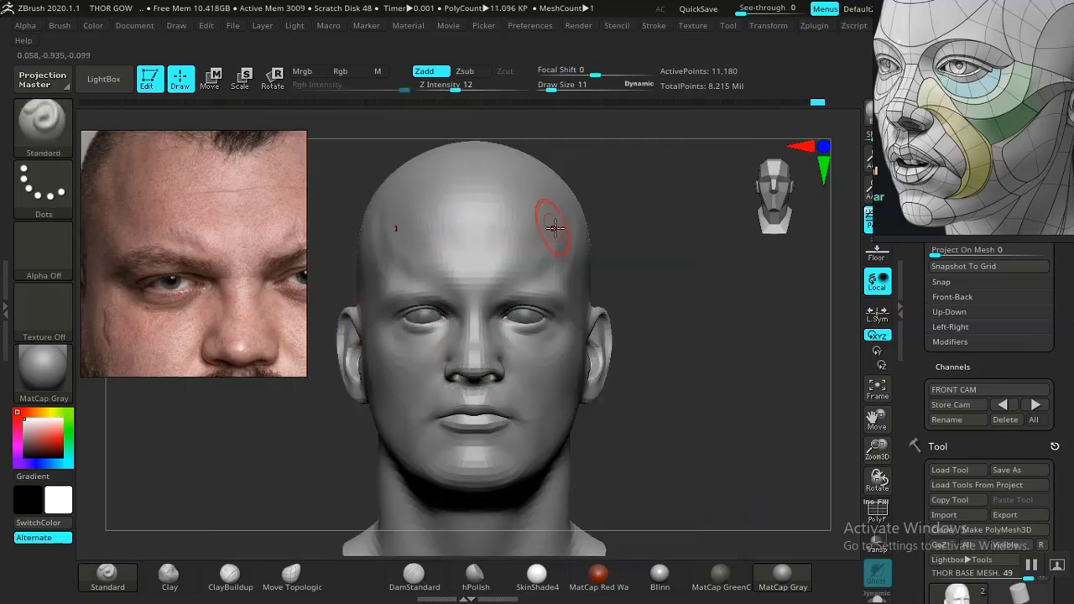
Smooth the raised temple ridge and the side of the forehead in three-quarter views.
{"action": "mouse_move", "coordinate": [665, 271]}
{"action": "left_mouse_down"}
{"action": "mouse_move", "coordinate": [685, 256]}
{"action": "mouse_move", "coordinate": [716, 338]}
{"action": "mouse_move", "coordinate": [504, 328]}
{"action": "left_mouse_up"}
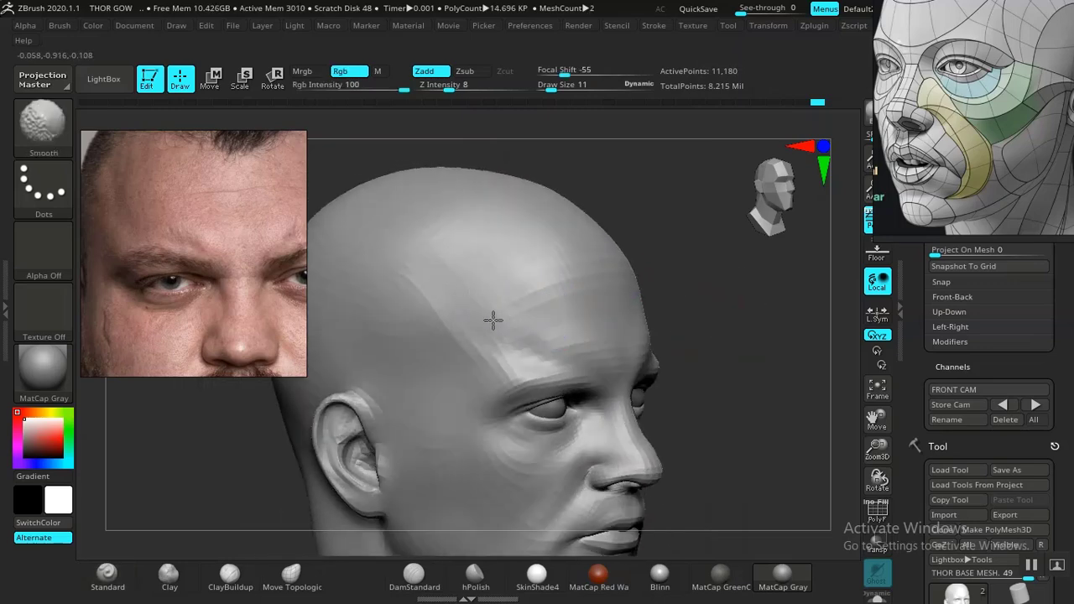
{"action": "left_click_drag", "start_coordinate": [710, 316], "coordinate": [658, 302], "text": "alt"}
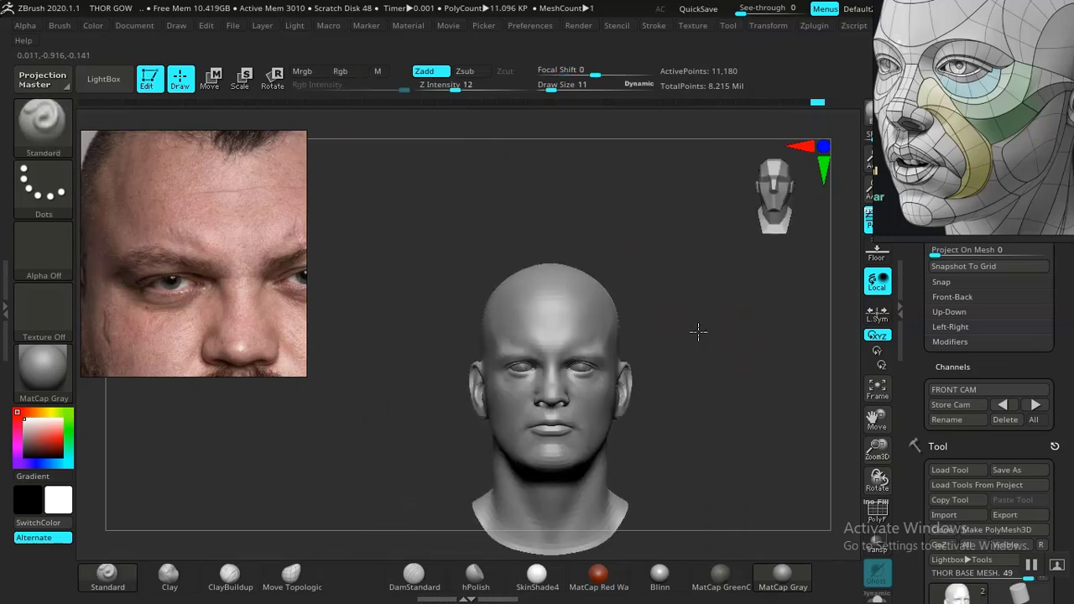
{"action": "mouse_move", "coordinate": [698, 333]}
{"action": "left_mouse_down", "text": "alt"}
{"action": "mouse_move", "coordinate": [648, 386]}
{"action": "mouse_move", "coordinate": [709, 314]}
{"action": "mouse_move", "coordinate": [762, 319]}
{"action": "mouse_move", "coordinate": [738, 333]}
{"action": "mouse_move", "coordinate": [743, 350]}
{"action": "mouse_move", "coordinate": [532, 332]}
{"action": "left_mouse_up", "text": "alt"}
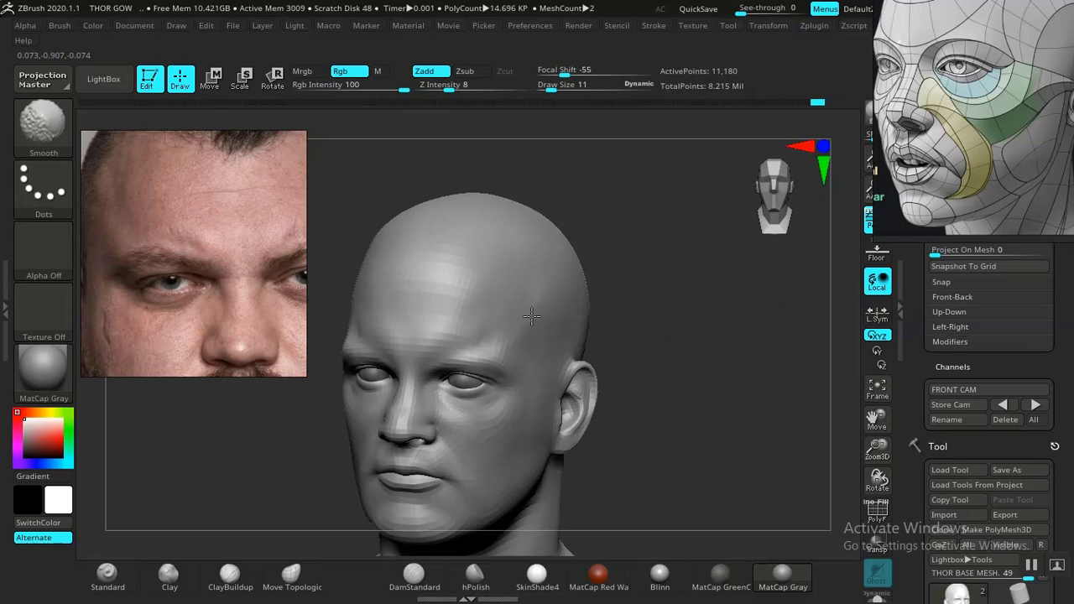
Recall the front camera and carve the temple line over the photo with the DamStandard brush at draw size 14, smoothing where needed.
{"action": "left_click_drag", "start_coordinate": [660, 346], "coordinate": [683, 328], "text": "shift"}
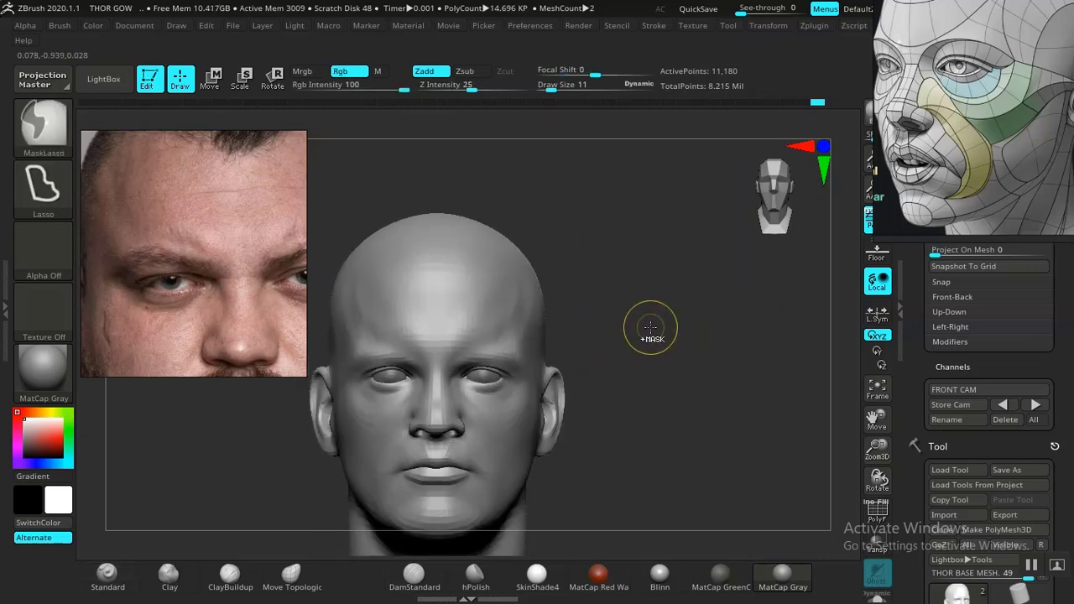
{"action": "left_click_drag", "start_coordinate": [610, 339], "coordinate": [655, 338], "text": "alt"}
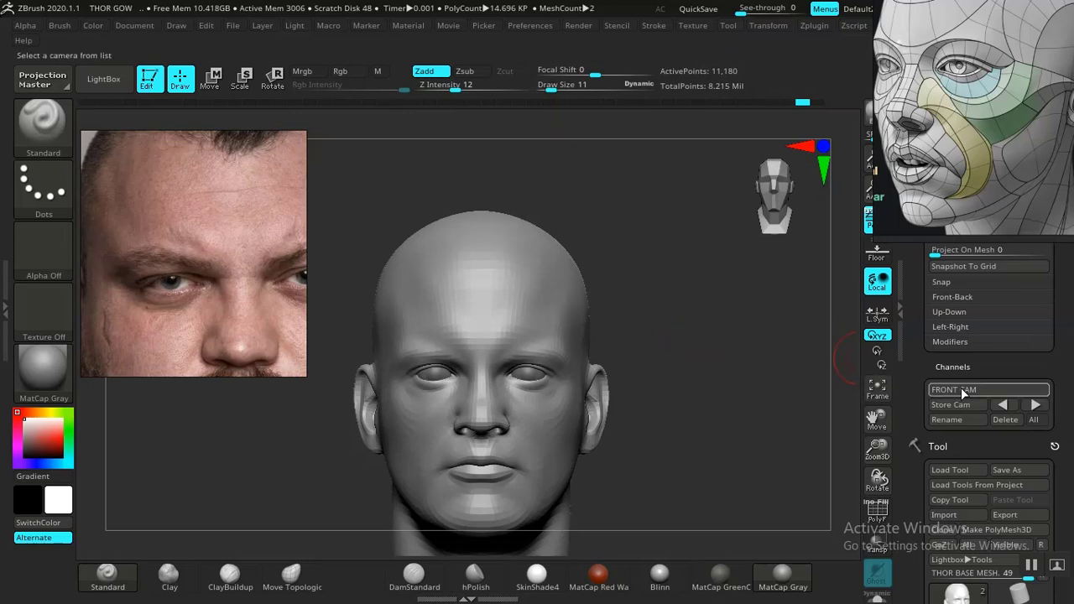
{"action": "left_click", "coordinate": [1002, 404]}
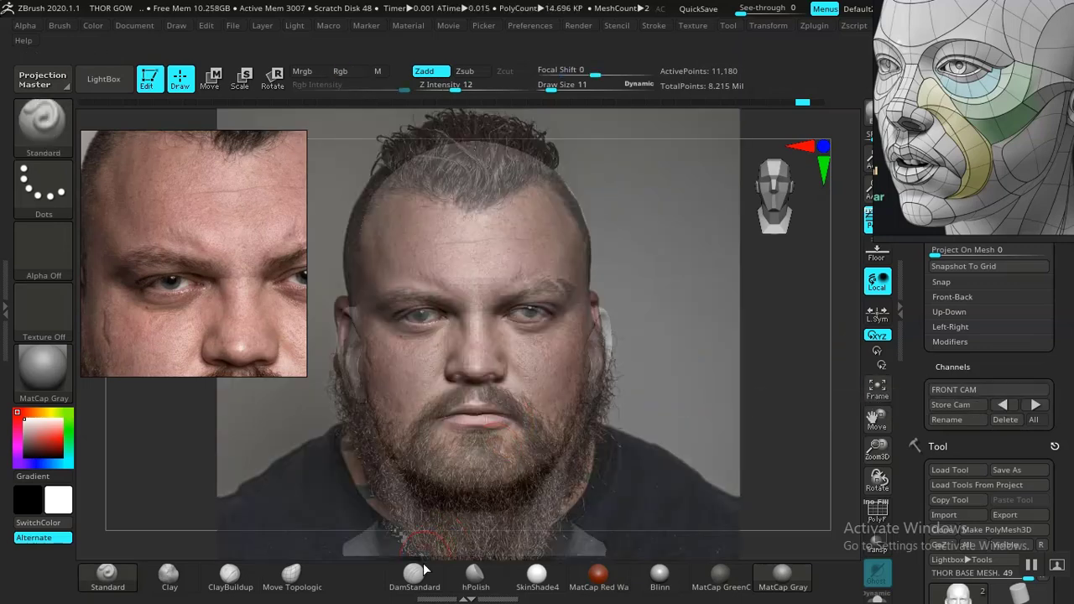
{"action": "left_click", "coordinate": [424, 570]}
{"action": "key", "text": "space"}
{"action": "left_click_drag", "start_coordinate": [573, 277], "coordinate": [569, 277]}
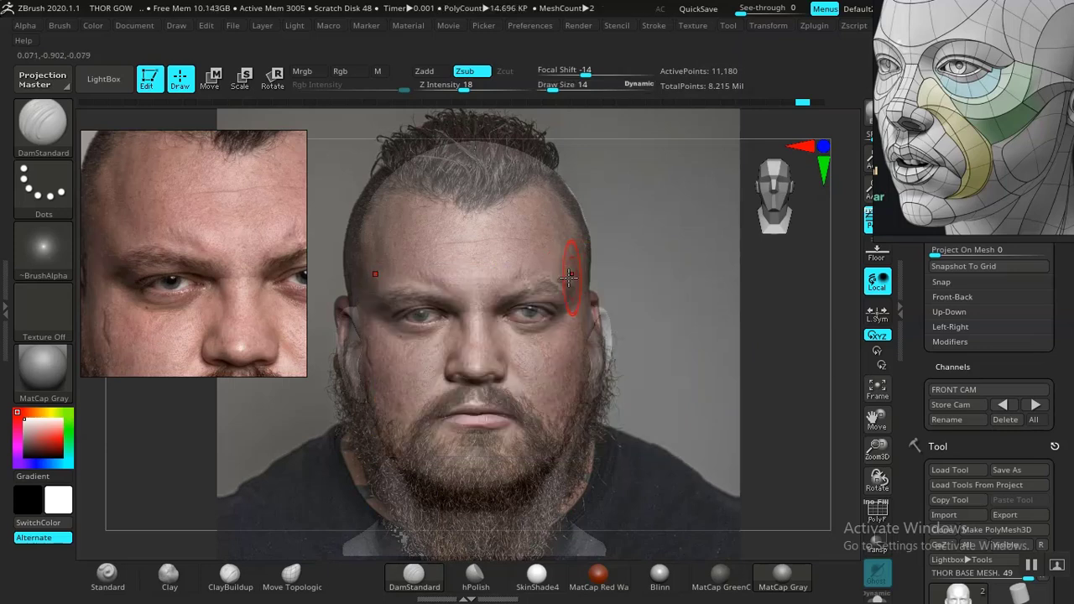
{"action": "key", "text": "shift+z"}
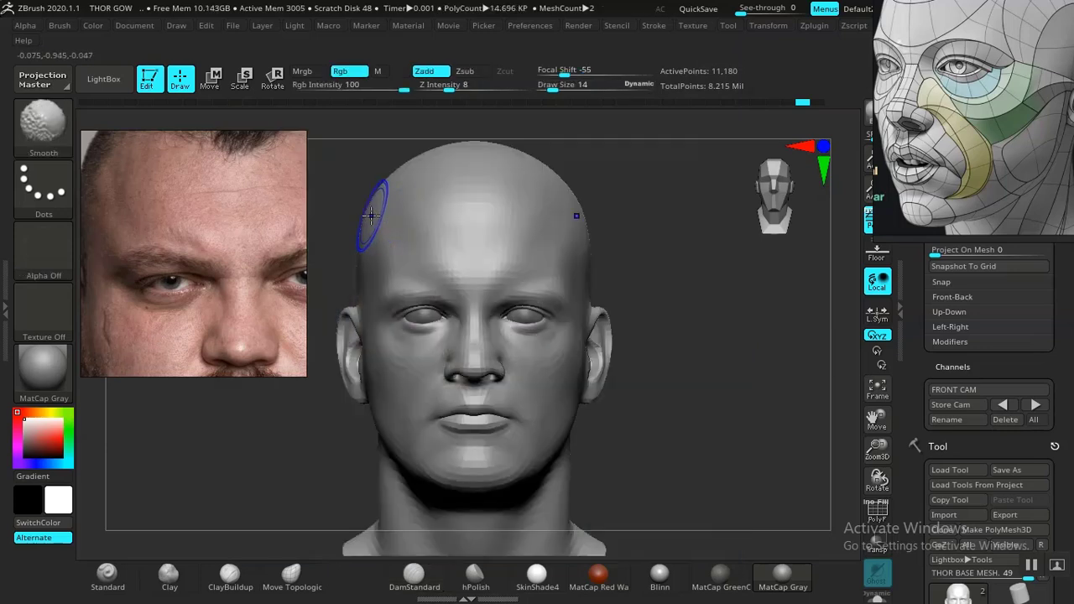
{"action": "key", "text": "shift+z"}
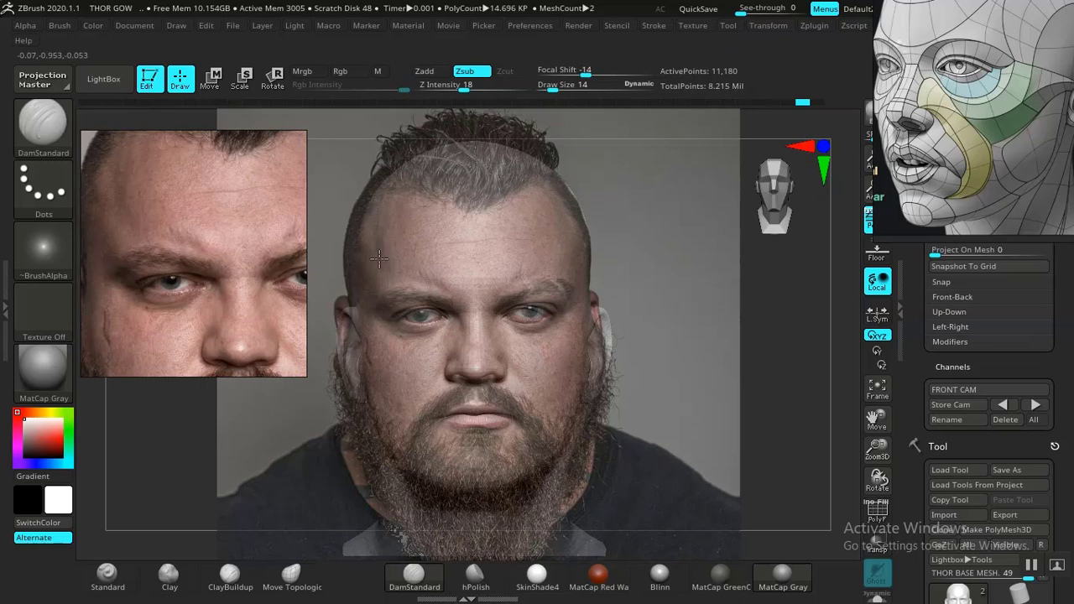
{"action": "key", "text": "shift+z"}
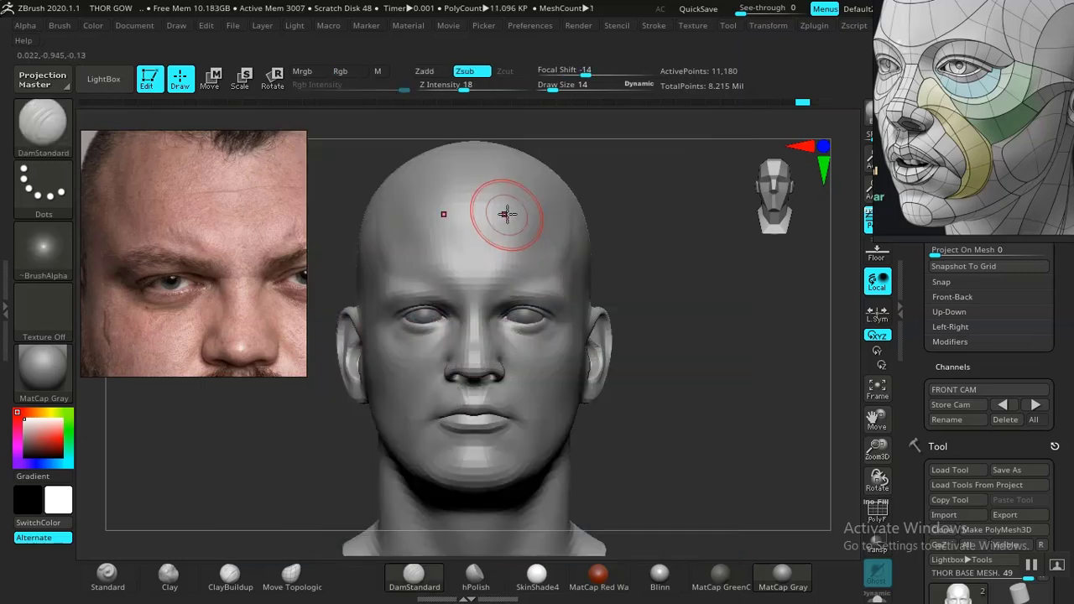
Switch the head to the Blinn material and inspect the forehead and temple planes from close up.
{"action": "mouse_move", "coordinate": [665, 297]}
{"action": "left_mouse_down"}
{"action": "mouse_move", "coordinate": [721, 294]}
{"action": "mouse_move", "coordinate": [663, 335]}
{"action": "mouse_move", "coordinate": [664, 307]}
{"action": "mouse_move", "coordinate": [755, 383]}
{"action": "mouse_move", "coordinate": [794, 328]}
{"action": "mouse_move", "coordinate": [709, 327]}
{"action": "mouse_move", "coordinate": [705, 436]}
{"action": "left_mouse_up"}
{"action": "left_click", "coordinate": [660, 575]}
{"action": "mouse_move", "coordinate": [767, 377]}
{"action": "left_mouse_down", "text": "alt"}
{"action": "mouse_move", "coordinate": [735, 347]}
{"action": "mouse_move", "coordinate": [674, 331]}
{"action": "mouse_move", "coordinate": [693, 386]}
{"action": "mouse_move", "coordinate": [716, 399]}
{"action": "mouse_move", "coordinate": [697, 412]}
{"action": "mouse_move", "coordinate": [750, 376]}
{"action": "left_mouse_up", "text": "alt"}
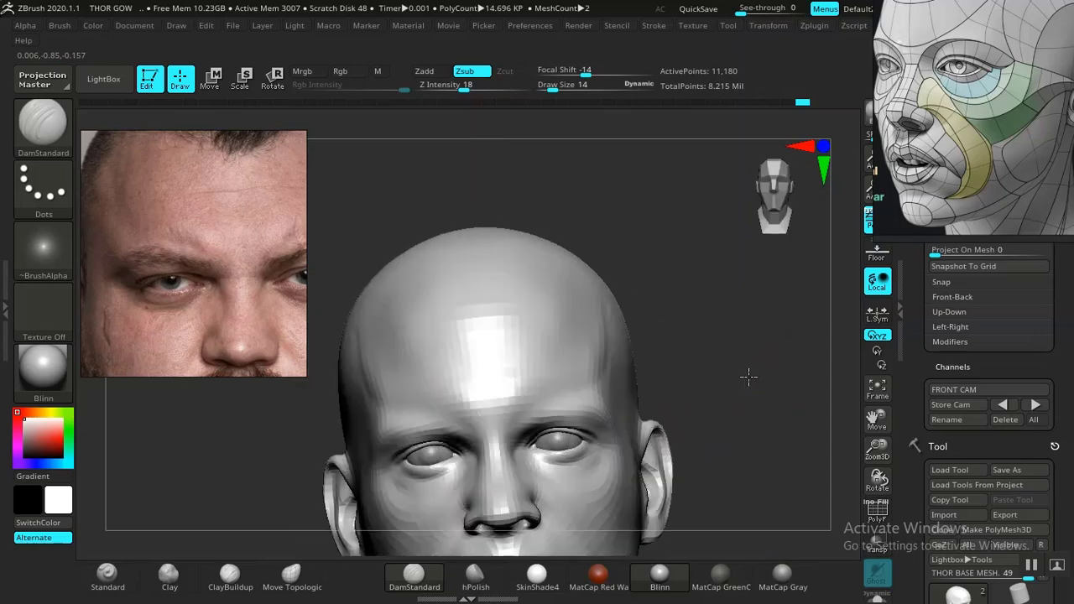
{"action": "mouse_move", "coordinate": [773, 412]}
{"action": "left_mouse_down", "text": "alt"}
{"action": "mouse_move", "coordinate": [671, 391]}
{"action": "mouse_move", "coordinate": [635, 333]}
{"action": "left_mouse_up", "text": "alt"}
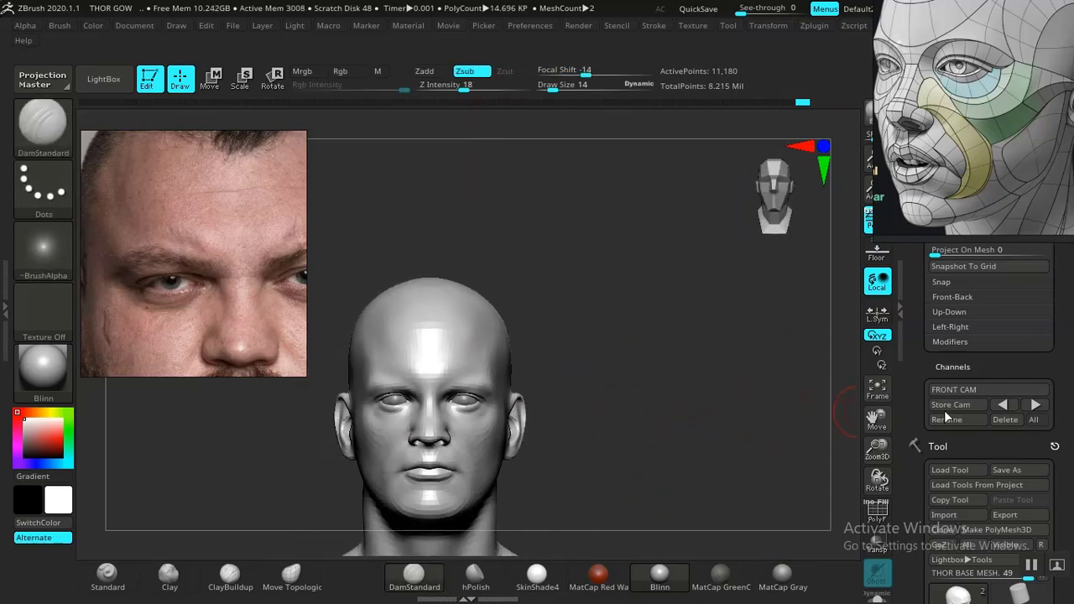
In the front camera, shape the outer forehead above the brow with Clay at draw size 16 and carve the temple line with DamStandard.
{"action": "left_click", "coordinate": [1036, 405]}
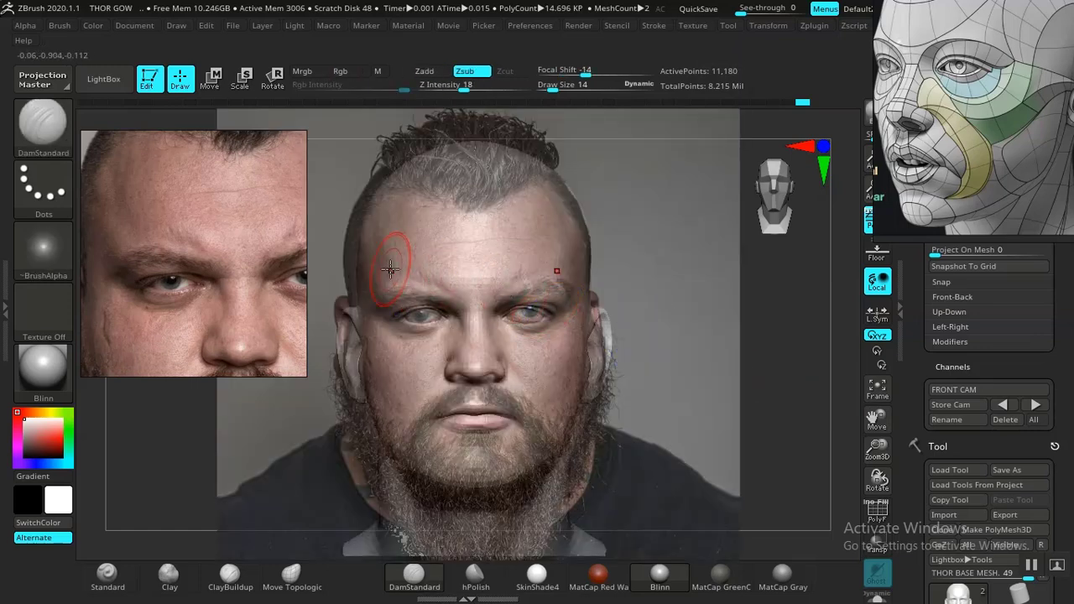
{"action": "left_click", "coordinate": [168, 577]}
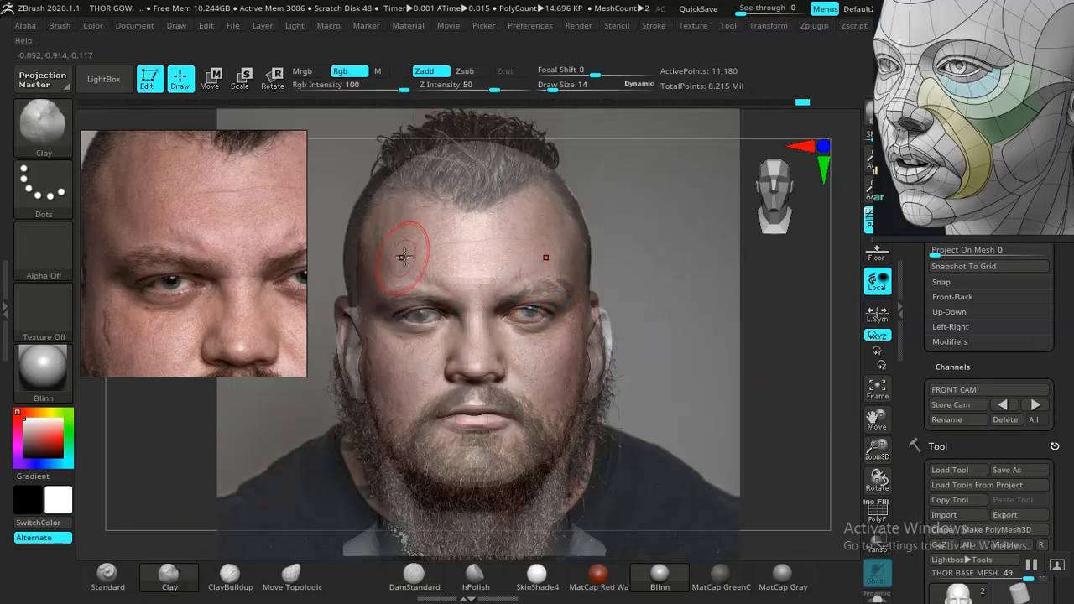
{"action": "key", "text": "space"}
{"action": "left_click_drag", "start_coordinate": [411, 252], "coordinate": [405, 252]}
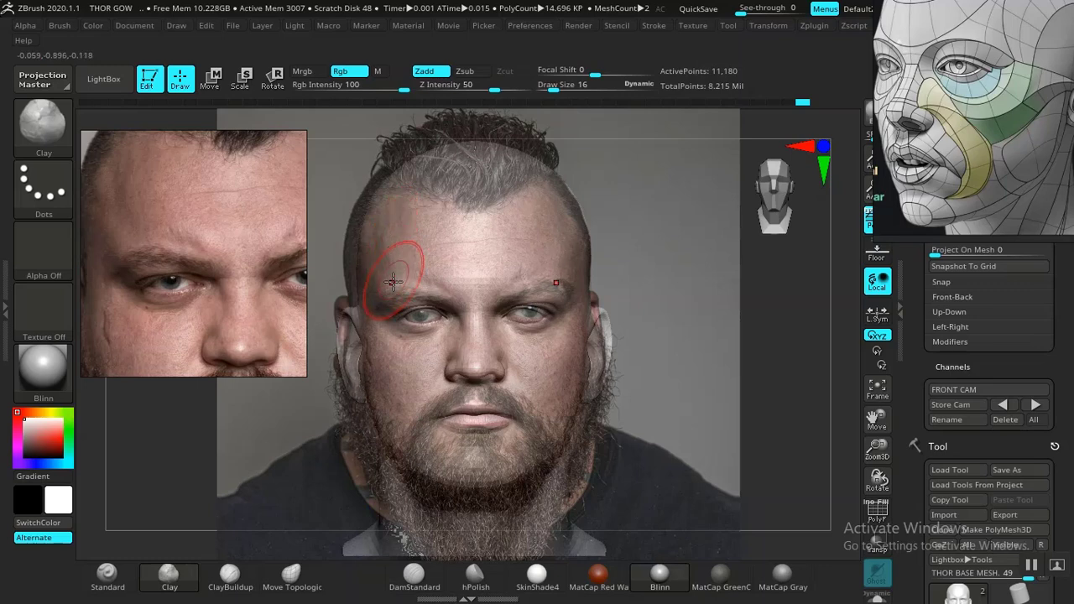
{"action": "left_click", "coordinate": [414, 578]}
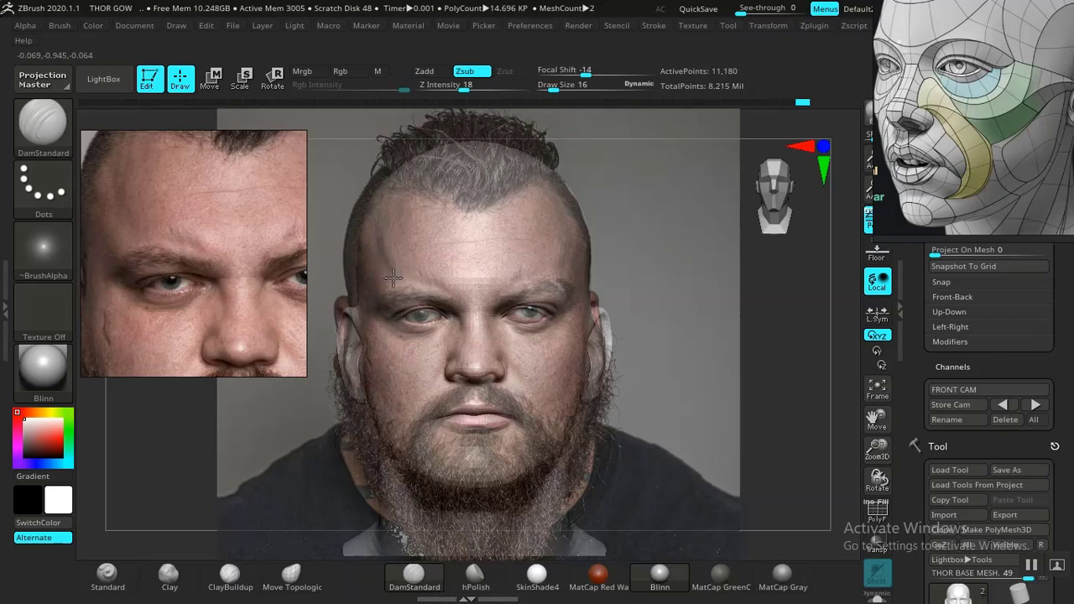
{"action": "key", "text": "shift+z"}
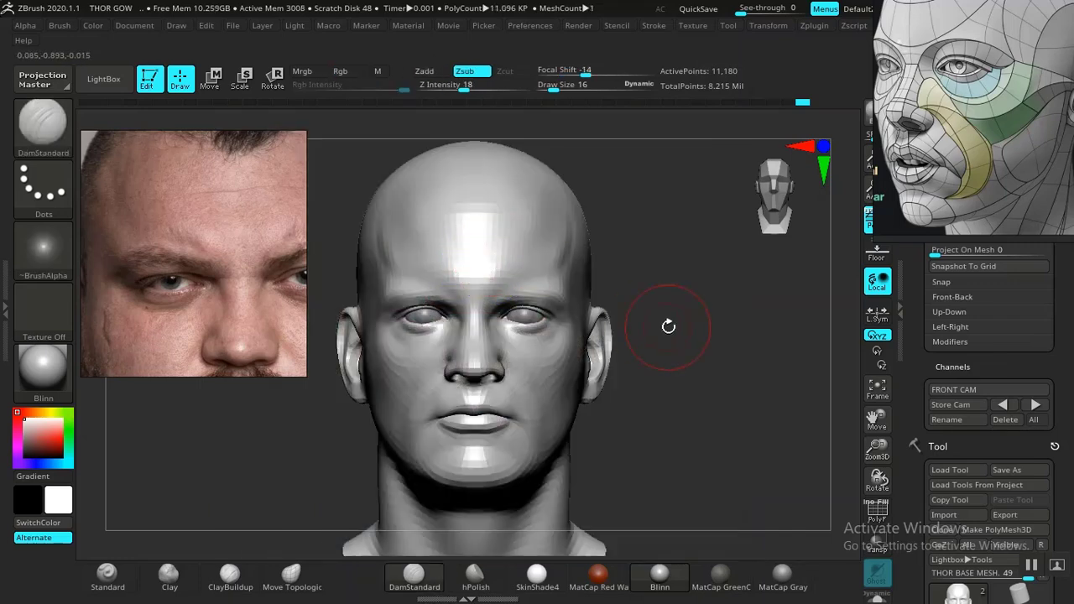
Refine the crease along the temple edge in close-up with DamStandard at draw size 11 and smooth it.
{"action": "left_click_drag", "start_coordinate": [669, 326], "coordinate": [709, 416], "text": "alt"}
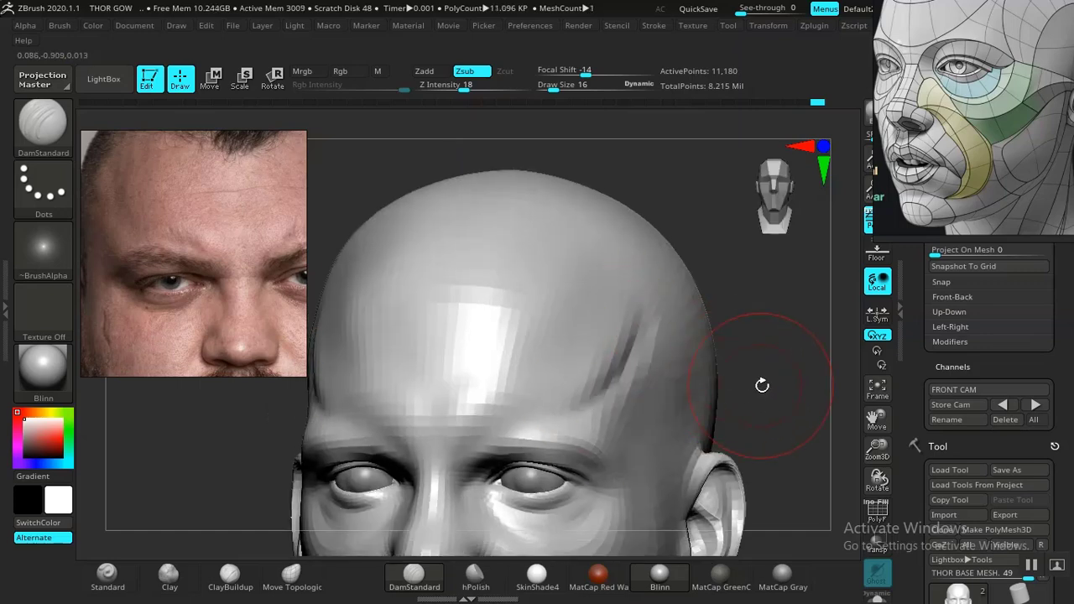
{"action": "key", "text": "ctrl"}
{"action": "mouse_move", "coordinate": [754, 371]}
{"action": "left_mouse_down", "text": "alt"}
{"action": "mouse_move", "coordinate": [703, 352]}
{"action": "mouse_move", "coordinate": [709, 412]}
{"action": "mouse_move", "coordinate": [750, 369]}
{"action": "left_mouse_up", "text": "alt"}
{"action": "key", "text": "ctrl"}
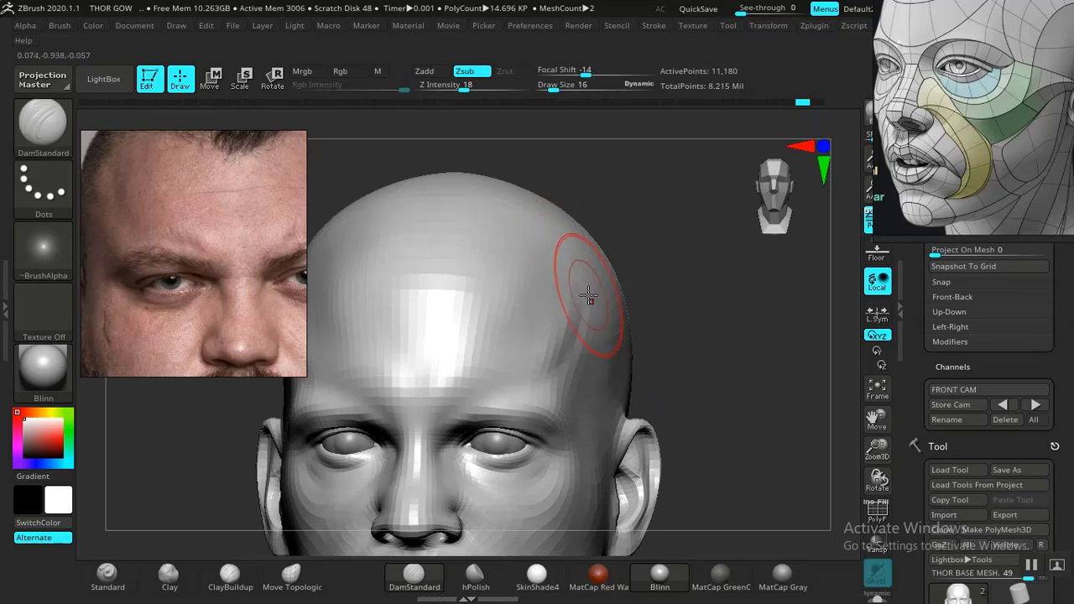
{"action": "key", "text": "space"}
{"action": "left_click_drag", "start_coordinate": [588, 293], "coordinate": [589, 295]}
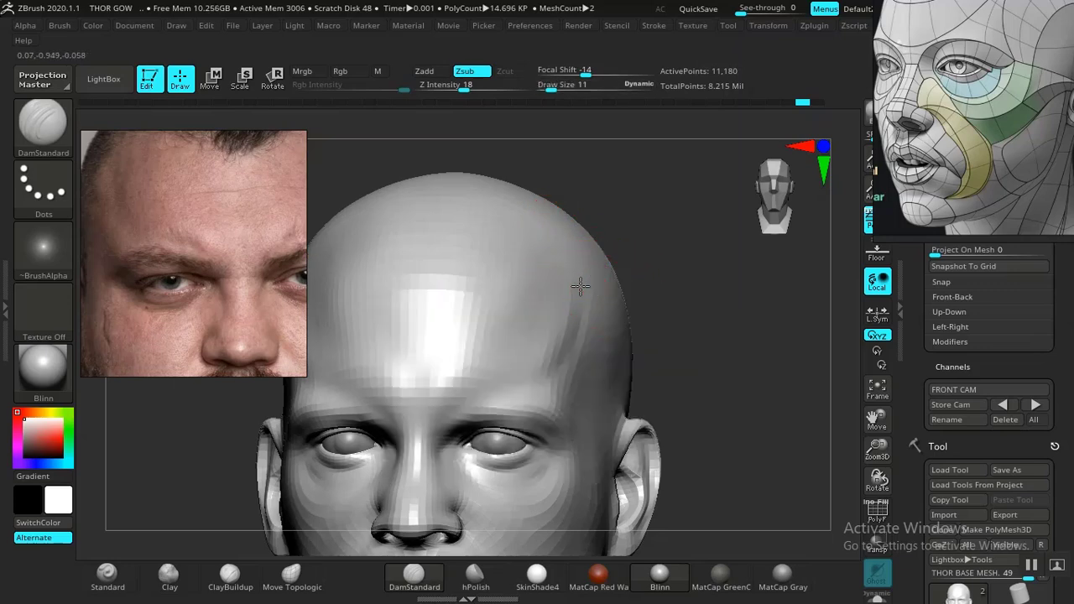
{"action": "mouse_move", "coordinate": [551, 372]}
{"action": "left_mouse_down", "text": "shift"}
{"action": "mouse_move", "coordinate": [518, 399]}
{"action": "mouse_move", "coordinate": [539, 371]}
{"action": "left_mouse_up", "text": "shift"}
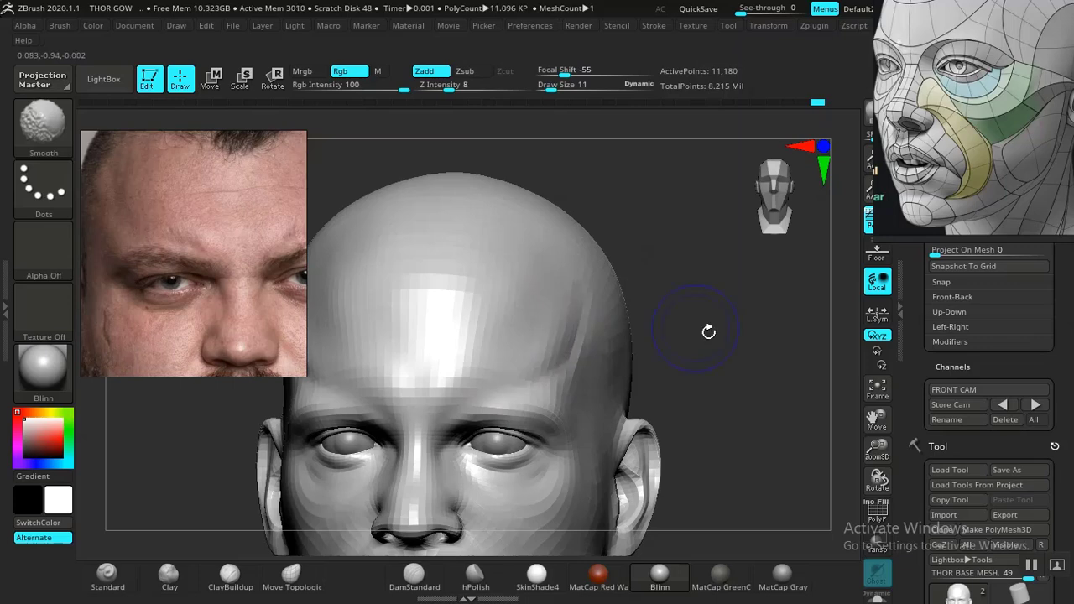
{"action": "left_click_drag", "start_coordinate": [709, 333], "coordinate": [554, 357]}
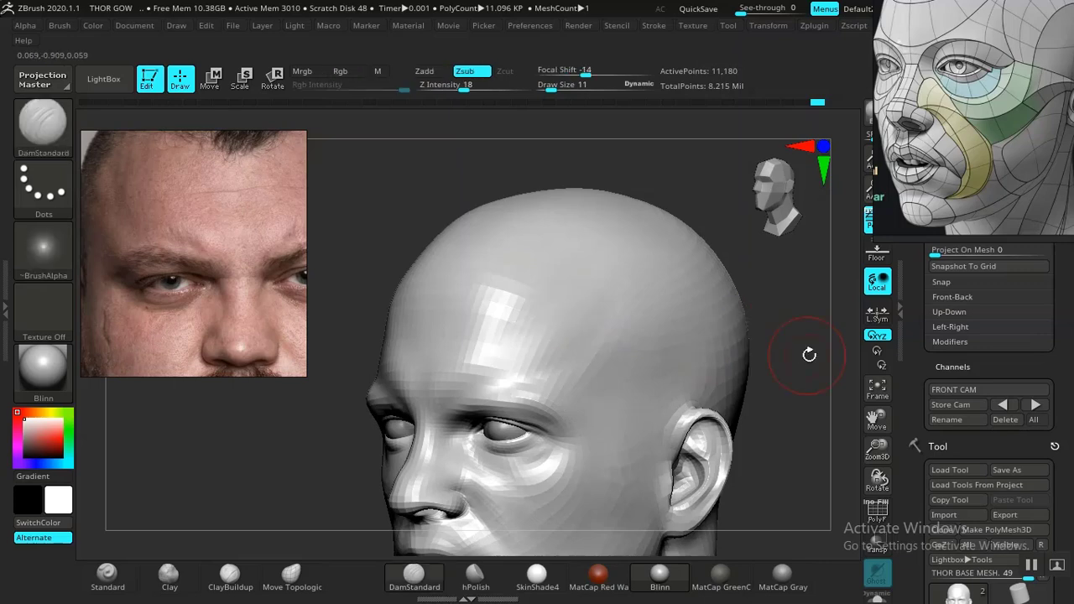
{"action": "left_click_drag", "start_coordinate": [808, 353], "coordinate": [817, 348], "text": "shift"}
Build up the forehead in the front camera with the Clay brush at Z Intensity 20 and draw size 22.
{"action": "left_click_drag", "start_coordinate": [719, 385], "coordinate": [707, 341], "text": "alt"}
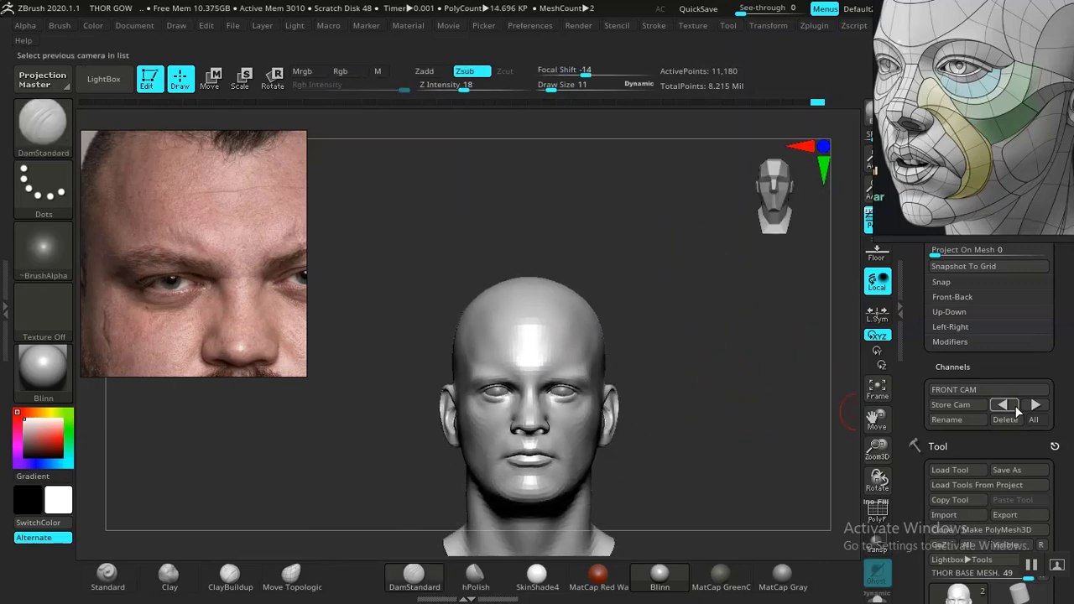
{"action": "left_click", "coordinate": [1035, 405]}
{"action": "key", "text": "space"}
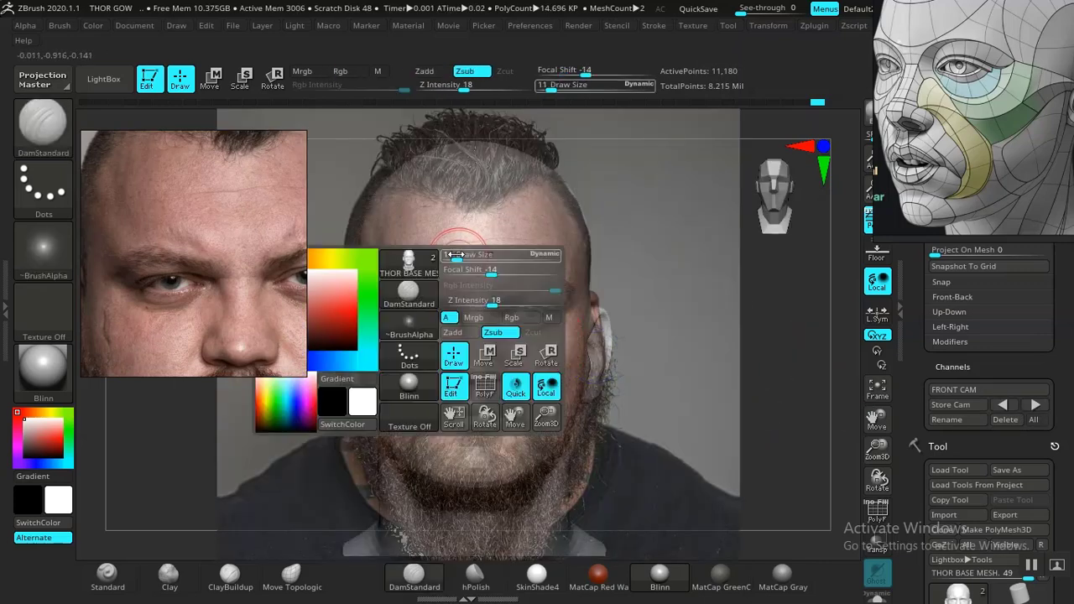
{"action": "left_click", "coordinate": [169, 574]}
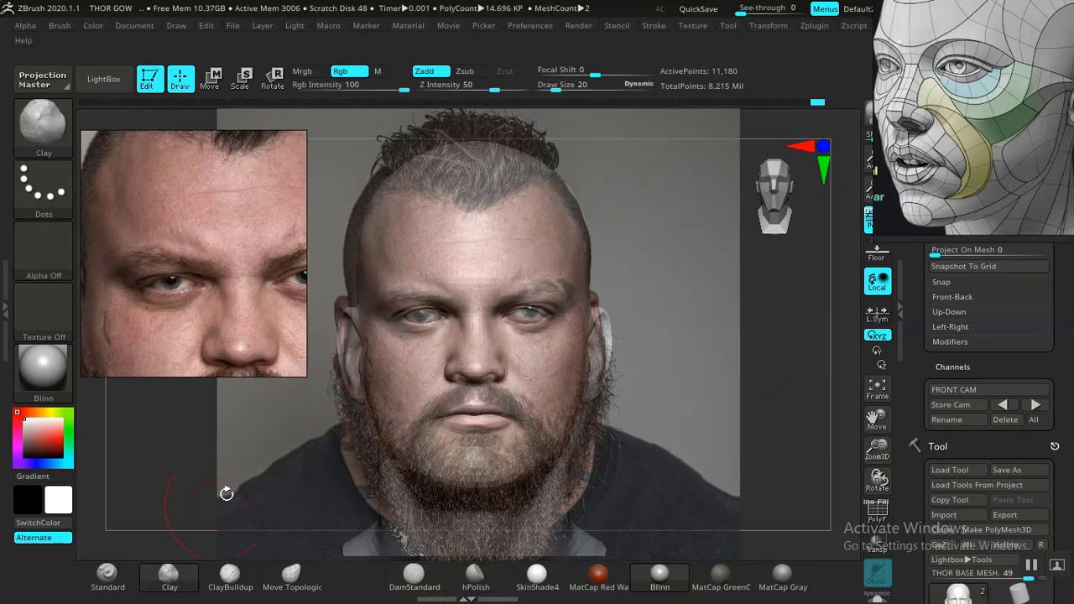
{"action": "left_click_drag", "start_coordinate": [500, 87], "coordinate": [471, 88]}
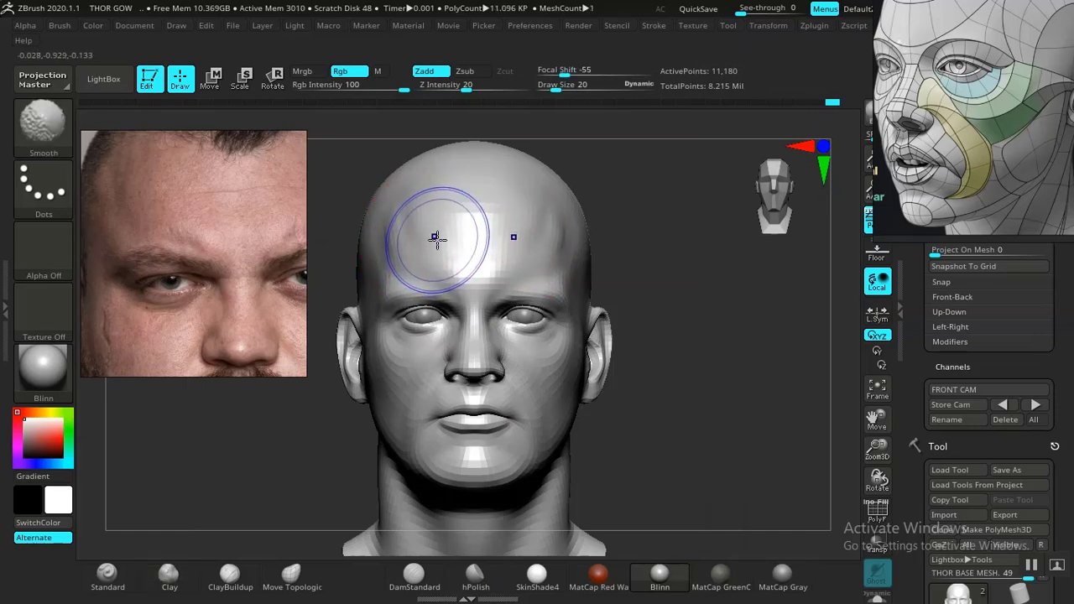
{"action": "key", "text": "space"}
{"action": "left_click_drag", "start_coordinate": [427, 219], "coordinate": [428, 220]}
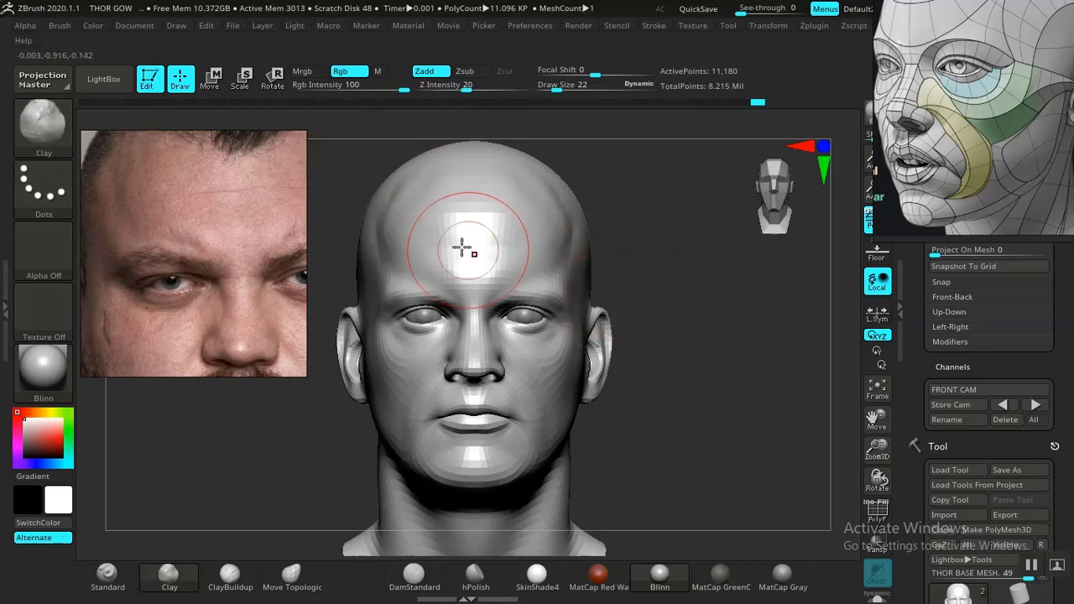
{"action": "left_click_drag", "start_coordinate": [406, 239], "coordinate": [438, 247]}
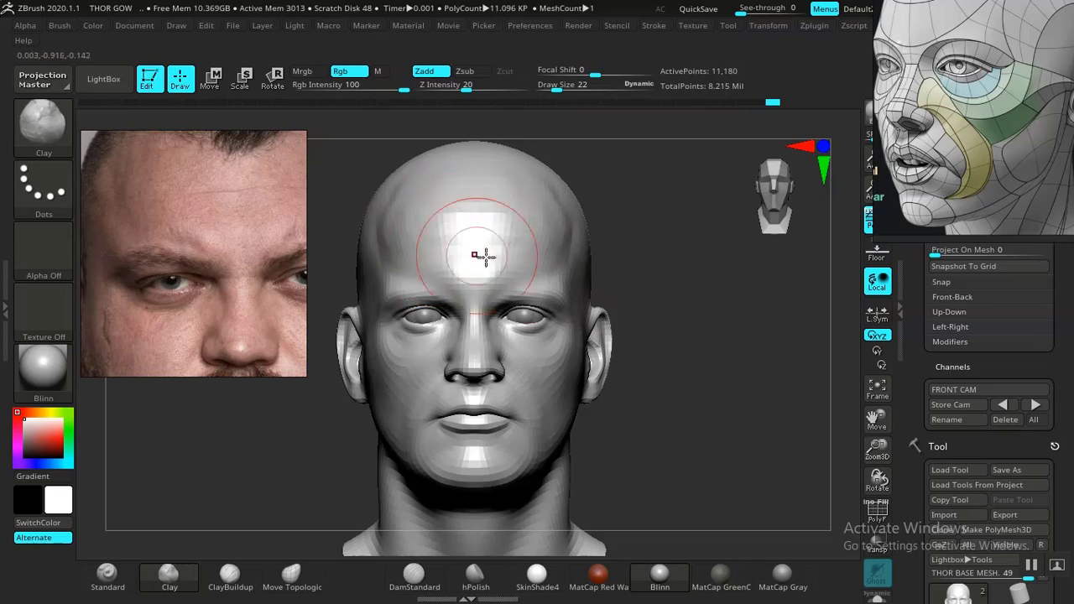
Smooth the upper side of the forehead in a three-quarter view with the Smooth brush at Z Intensity 9.
{"action": "mouse_move", "coordinate": [609, 275]}
{"action": "left_mouse_down"}
{"action": "mouse_move", "coordinate": [686, 293]}
{"action": "mouse_move", "coordinate": [674, 345]}
{"action": "mouse_move", "coordinate": [710, 367]}
{"action": "mouse_move", "coordinate": [655, 352]}
{"action": "left_mouse_up"}
{"action": "key", "text": "shift"}
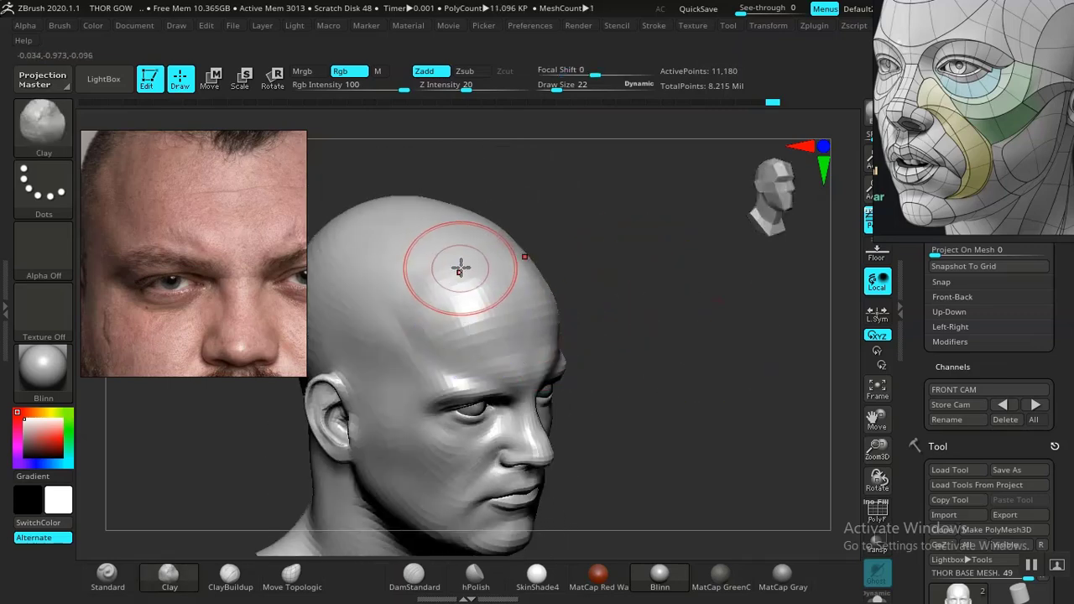
{"action": "key", "text": "ctrl"}
{"action": "key", "text": "shift"}
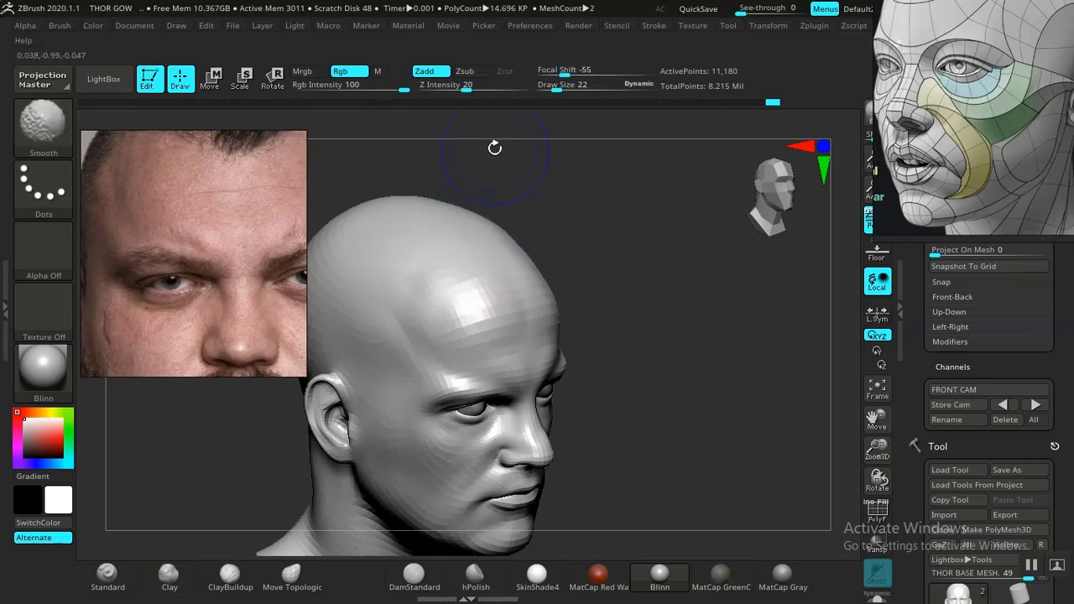
{"action": "left_click_drag", "start_coordinate": [463, 88], "coordinate": [451, 88]}
{"action": "key", "text": "shift"}
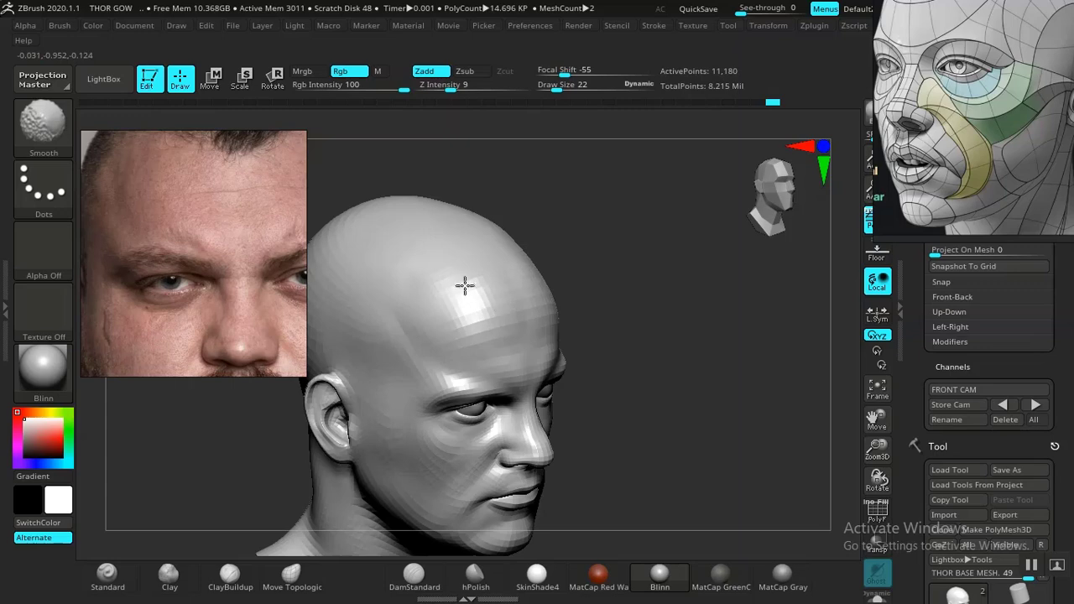
Switch the material back to MatCap Gray and smooth the forehead and temple from the opposite three-quarter view.
{"action": "left_click_drag", "start_coordinate": [681, 304], "coordinate": [616, 290], "text": "shift"}
{"action": "mouse_move", "coordinate": [692, 345]}
{"action": "left_mouse_down", "text": "alt"}
{"action": "mouse_move", "coordinate": [628, 304]}
{"action": "mouse_move", "coordinate": [661, 335]}
{"action": "left_mouse_up", "text": "alt"}
{"action": "mouse_move", "coordinate": [745, 338]}
{"action": "left_mouse_down"}
{"action": "mouse_move", "coordinate": [678, 353]}
{"action": "mouse_move", "coordinate": [753, 348]}
{"action": "left_mouse_up"}
{"action": "key", "text": "shift"}
{"action": "left_click", "coordinate": [784, 575]}
{"action": "mouse_move", "coordinate": [713, 408]}
{"action": "left_mouse_down", "text": "alt"}
{"action": "mouse_move", "coordinate": [721, 456]}
{"action": "mouse_move", "coordinate": [627, 360]}
{"action": "left_mouse_up", "text": "alt"}
{"action": "key", "text": "shift"}
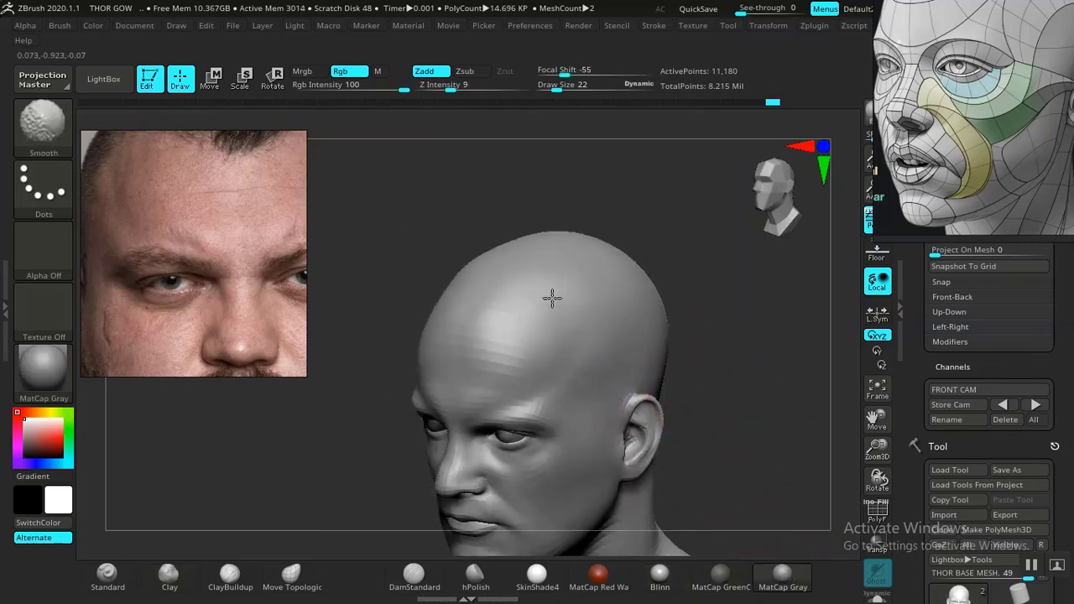
Adjust the lower back of the skull in profile with the Move Topological brush at draw size 94.
{"action": "left_click_drag", "start_coordinate": [743, 382], "coordinate": [710, 396]}
{"action": "mouse_move", "coordinate": [698, 396]}
{"action": "left_mouse_down"}
{"action": "mouse_move", "coordinate": [729, 403]}
{"action": "mouse_move", "coordinate": [678, 355]}
{"action": "mouse_move", "coordinate": [708, 431]}
{"action": "mouse_move", "coordinate": [667, 355]}
{"action": "mouse_move", "coordinate": [711, 383]}
{"action": "left_mouse_up"}
{"action": "left_click_drag", "start_coordinate": [711, 384], "coordinate": [706, 377], "text": "alt"}
{"action": "left_click_drag", "start_coordinate": [706, 377], "coordinate": [667, 319]}
{"action": "key", "text": "space"}
{"action": "left_click_drag", "start_coordinate": [667, 317], "coordinate": [682, 317]}
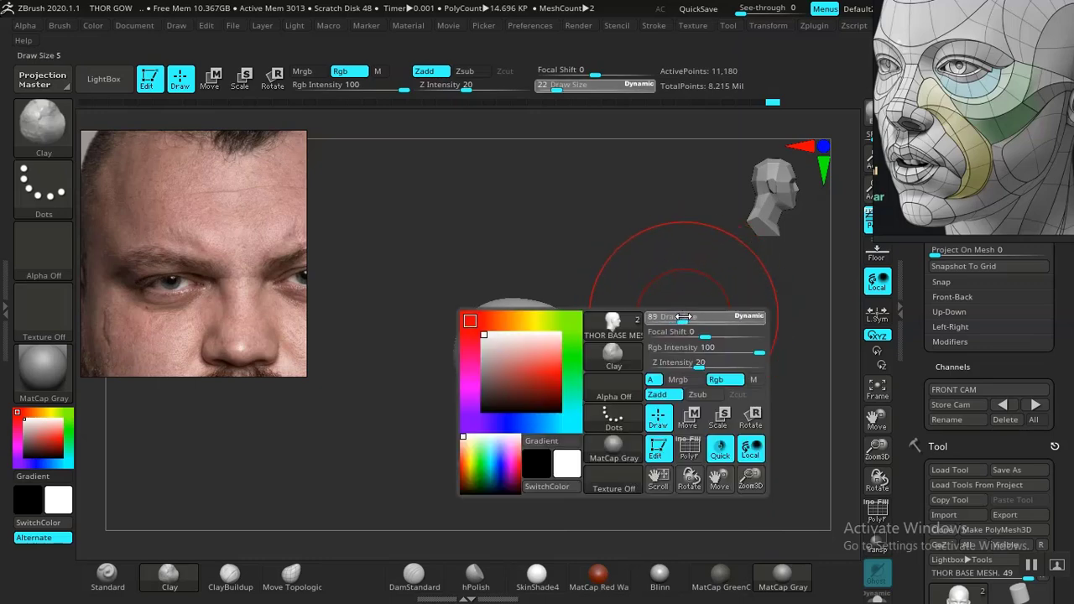
{"action": "left_click", "coordinate": [291, 578]}
{"action": "left_click_drag", "start_coordinate": [400, 422], "coordinate": [422, 449]}
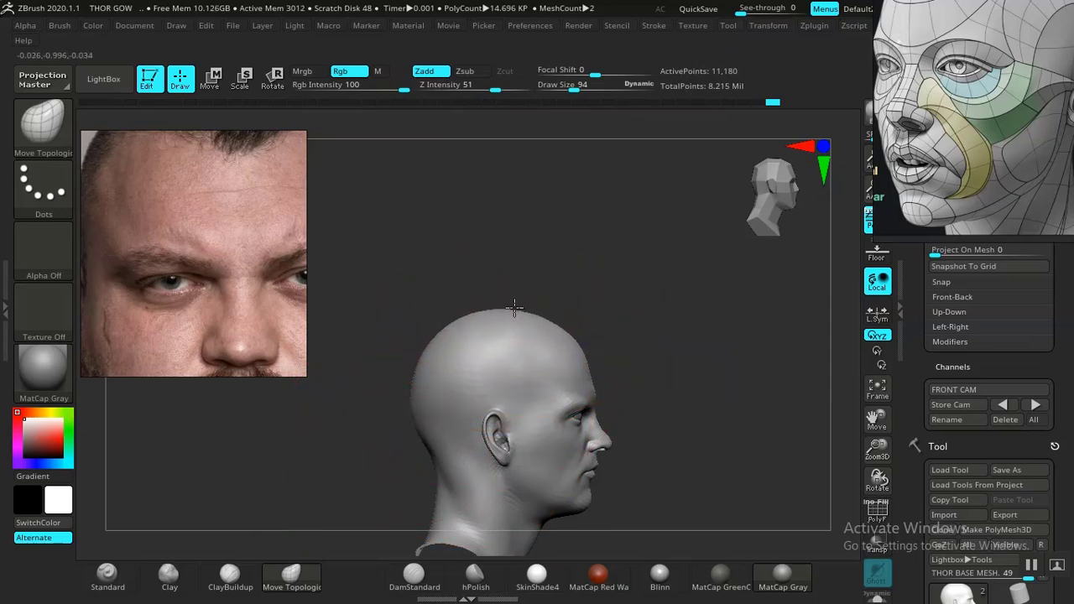
Reshape the crown and the rear contour of the skull in the side views.
{"action": "left_click_drag", "start_coordinate": [513, 309], "coordinate": [510, 313]}
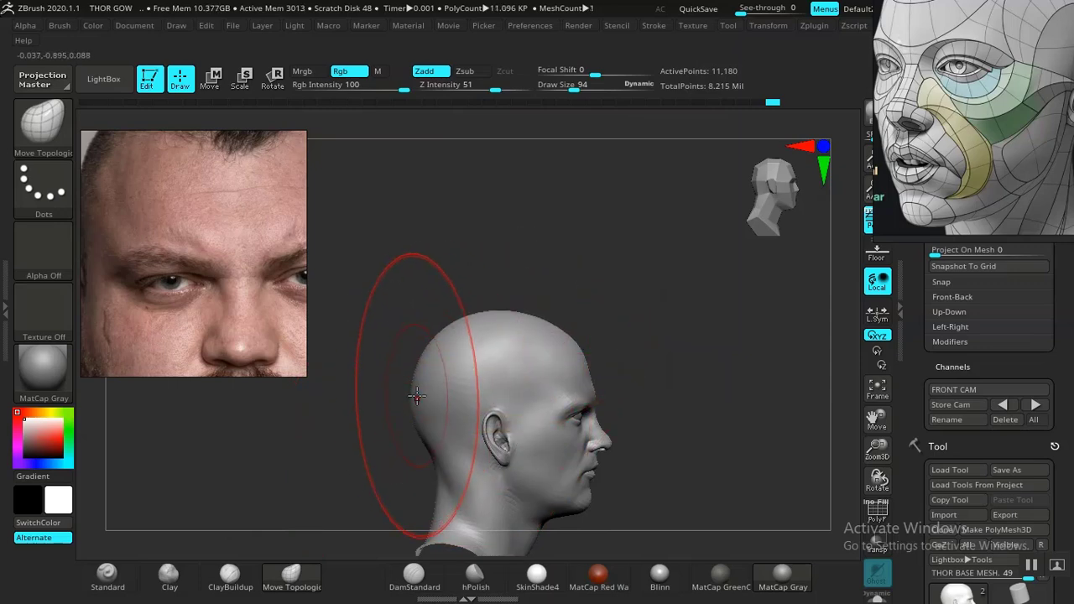
{"action": "left_click_drag", "start_coordinate": [413, 397], "coordinate": [420, 397]}
{"action": "left_click_drag", "start_coordinate": [727, 342], "coordinate": [674, 338]}
{"action": "left_click_drag", "start_coordinate": [640, 403], "coordinate": [611, 328], "text": "alt"}
{"action": "mouse_move", "coordinate": [537, 253]}
{"action": "left_mouse_down"}
{"action": "mouse_move", "coordinate": [503, 282]}
{"action": "mouse_move", "coordinate": [491, 269]}
{"action": "mouse_move", "coordinate": [487, 277]}
{"action": "left_mouse_up"}
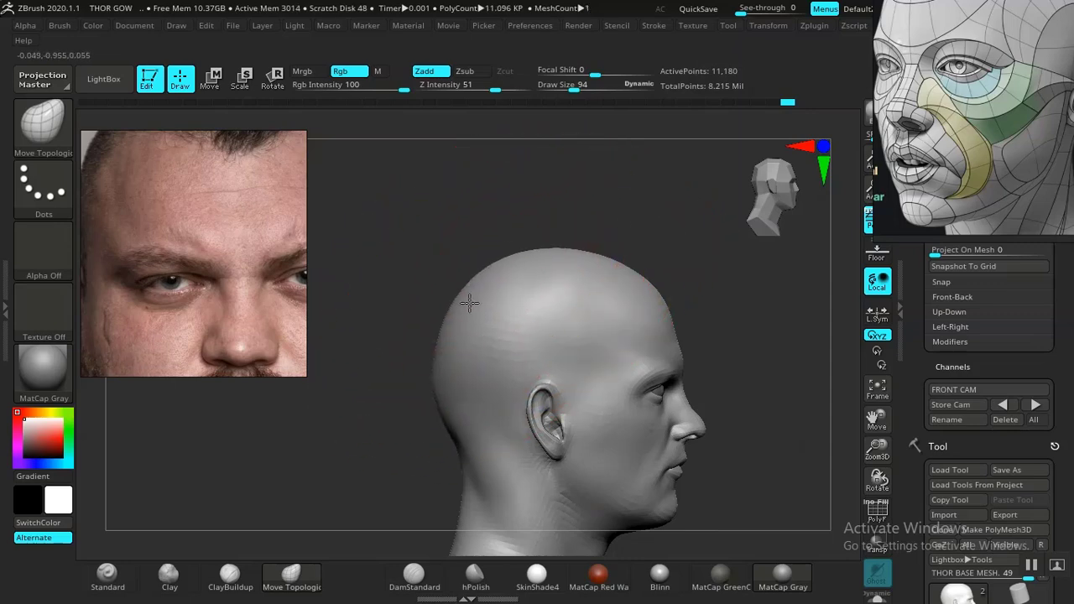
Restore the FRONT CAM view and fit the sides of the skull to the photo overlay with Move Topological at draw size 36.
{"action": "mouse_move", "coordinate": [767, 339]}
{"action": "left_mouse_down", "text": "alt"}
{"action": "mouse_move", "coordinate": [655, 352]}
{"action": "mouse_move", "coordinate": [720, 429]}
{"action": "mouse_move", "coordinate": [707, 385]}
{"action": "left_mouse_up", "text": "alt"}
{"action": "left_click", "coordinate": [1035, 405]}
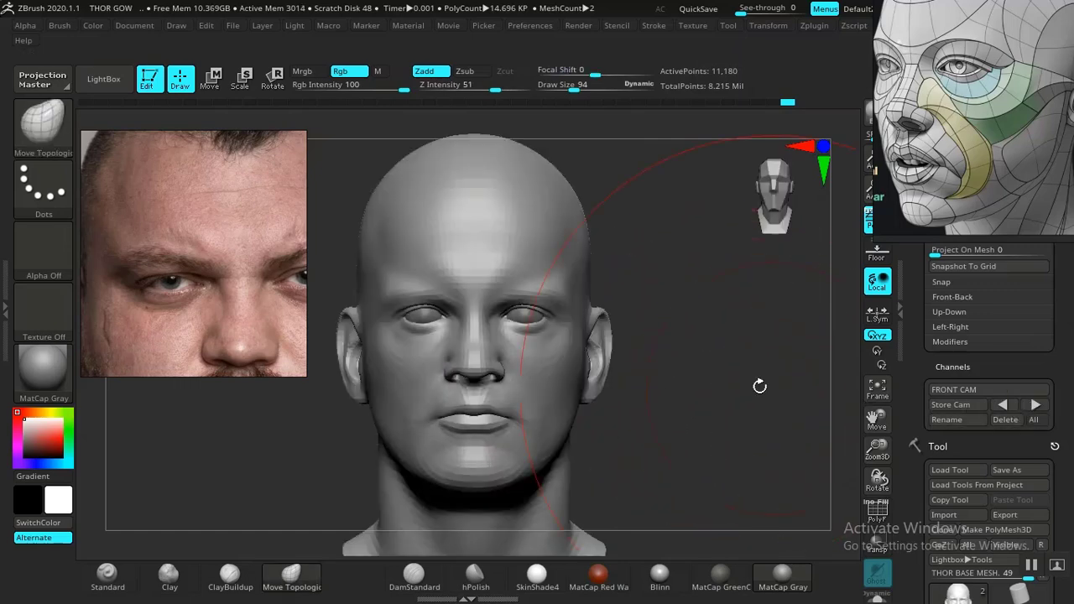
{"action": "key", "text": "space"}
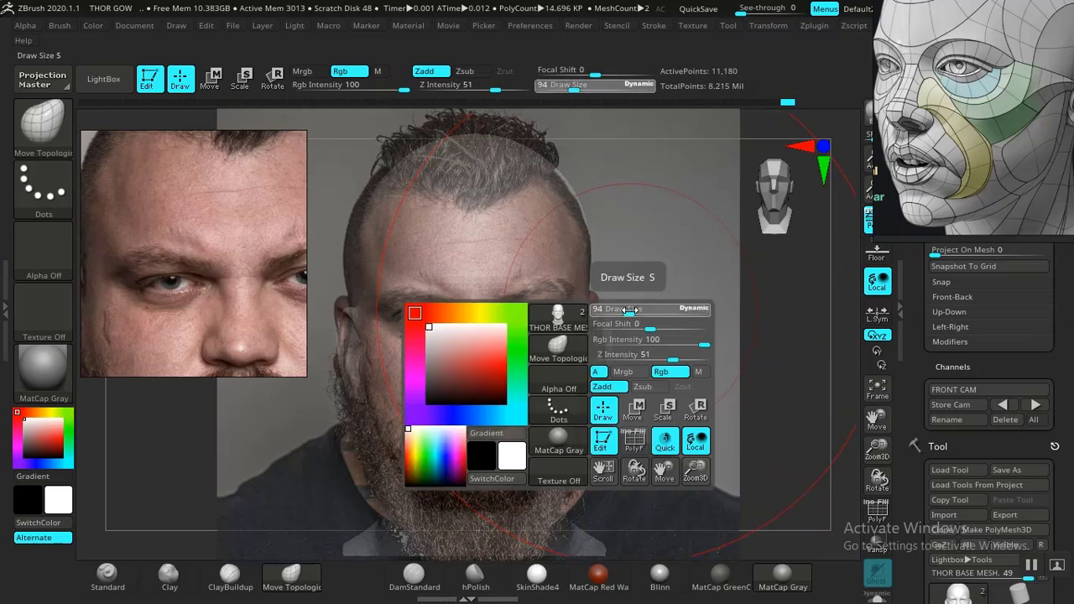
{"action": "left_click_drag", "start_coordinate": [631, 309], "coordinate": [618, 312]}
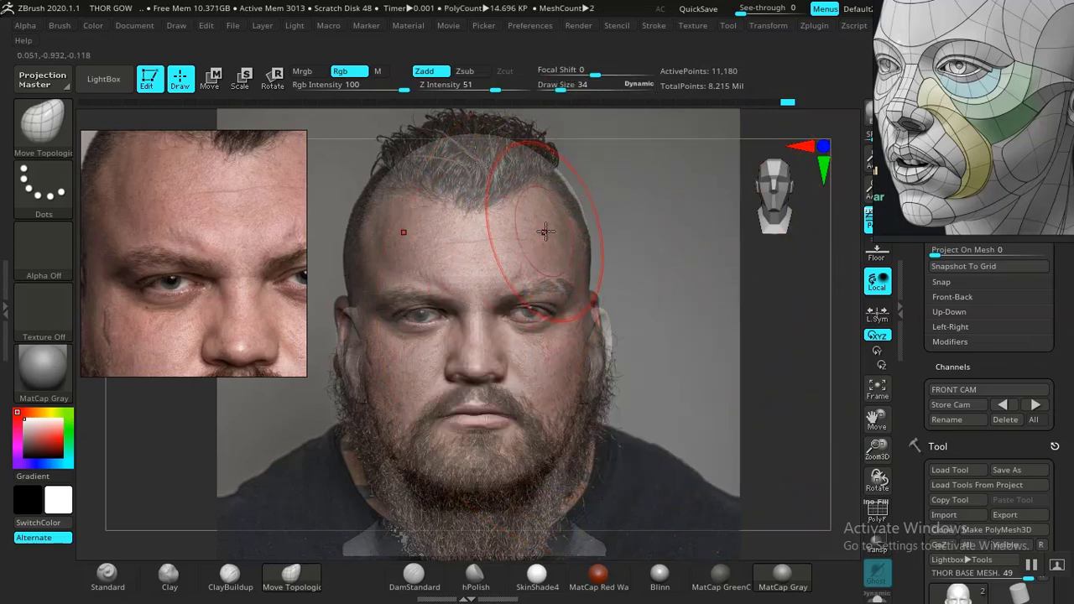
{"action": "key", "text": "space"}
{"action": "left_click_drag", "start_coordinate": [588, 231], "coordinate": [592, 231]}
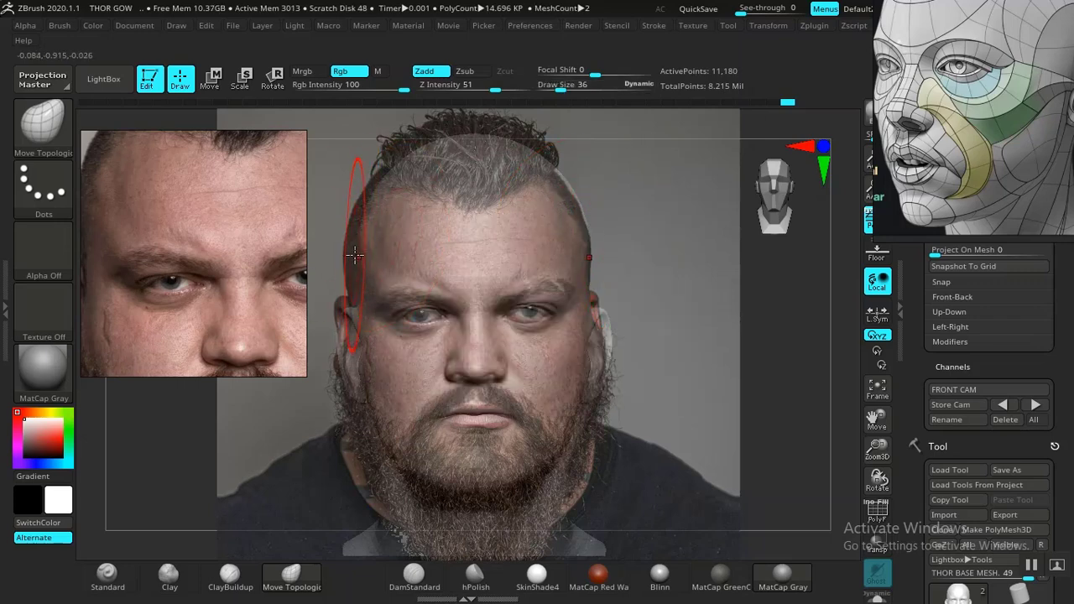
Refine the temple and upper skull contour against the front photo overlay with Move Topological at draw size 31.
{"action": "key", "text": "space"}
{"action": "left_click_drag", "start_coordinate": [359, 251], "coordinate": [353, 247]}
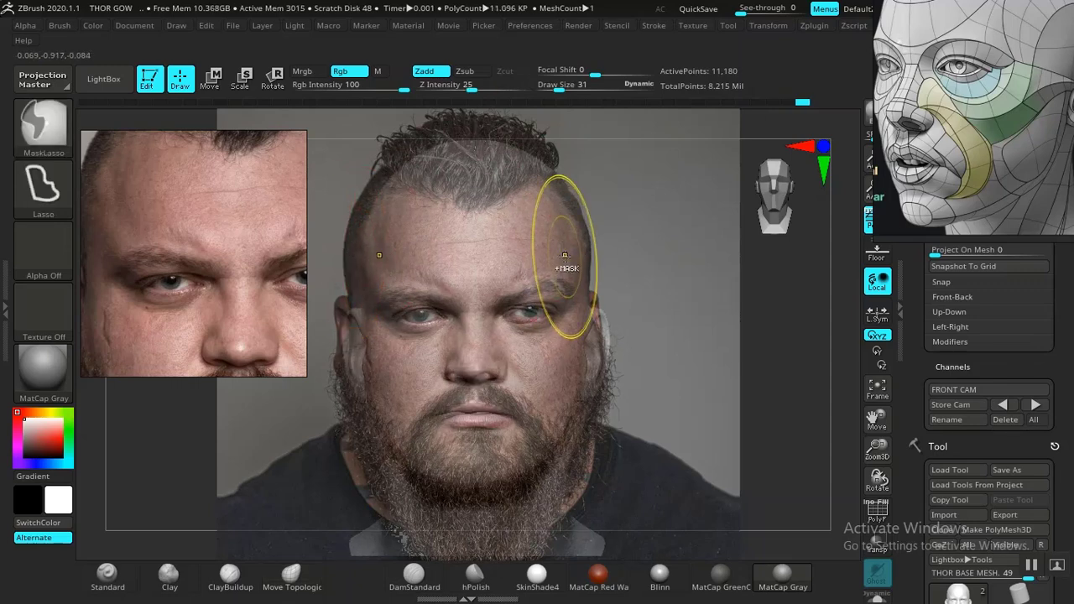
{"action": "key", "text": "shift"}
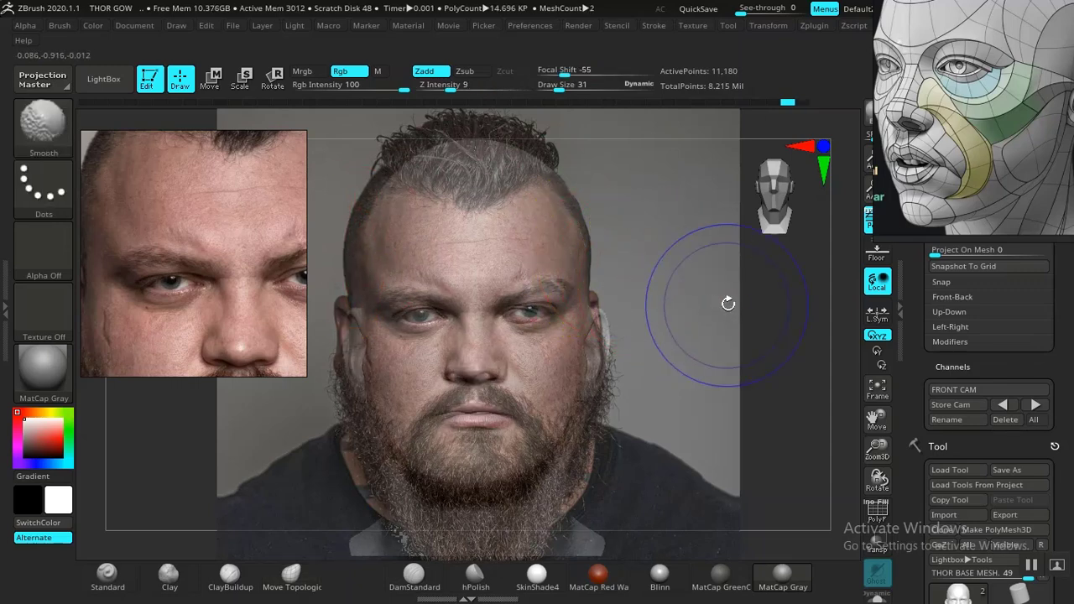
{"action": "key", "text": "shift+z"}
{"action": "key", "text": "ctrl+z"}
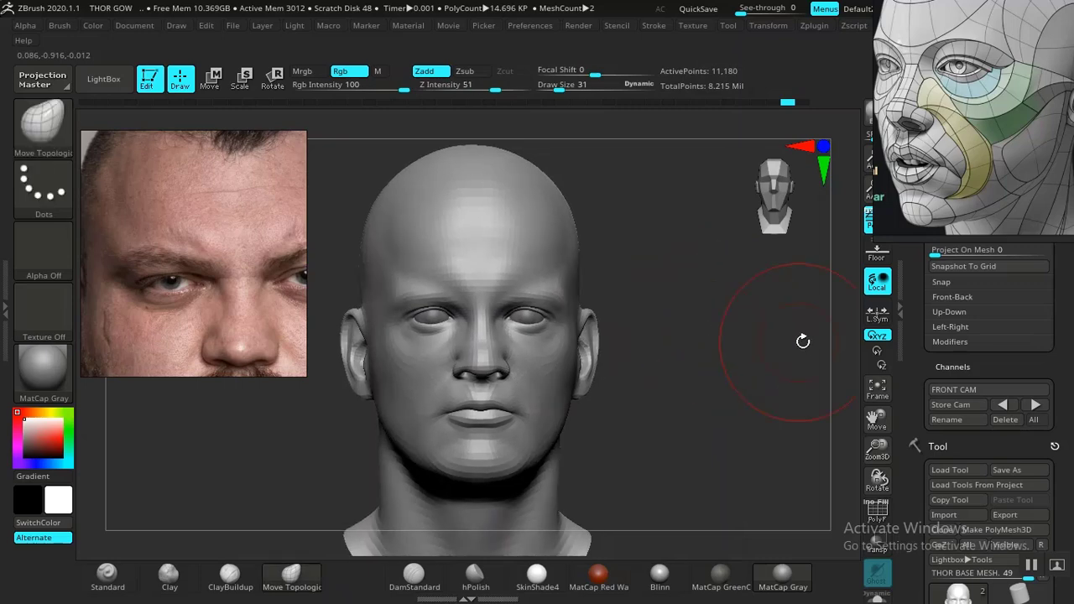
{"action": "left_click", "coordinate": [1037, 406]}
{"action": "key", "text": "shift+z"}
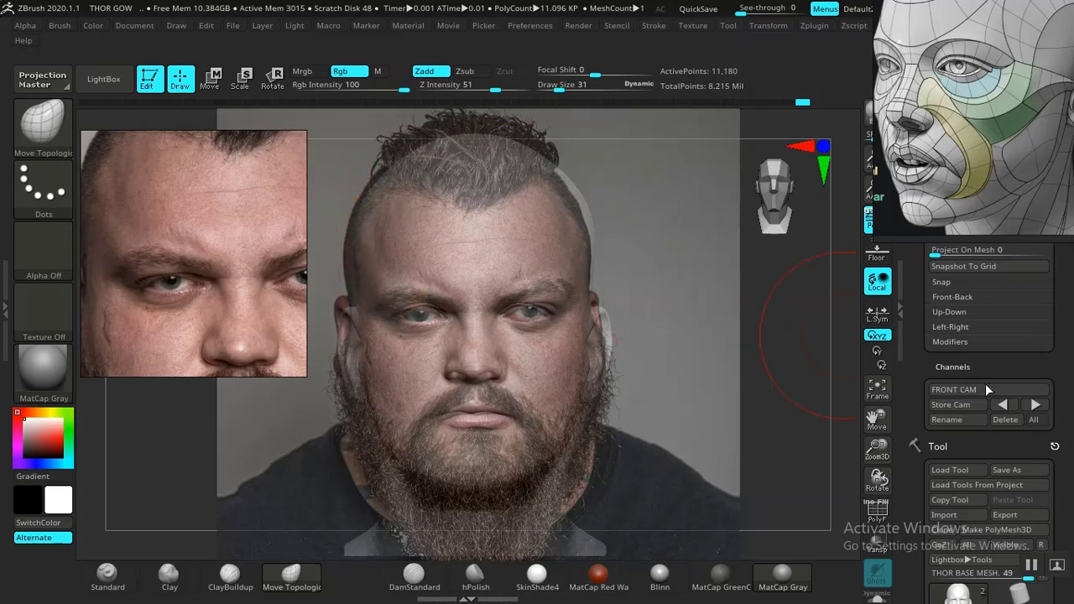
{"action": "left_click", "coordinate": [1040, 409]}
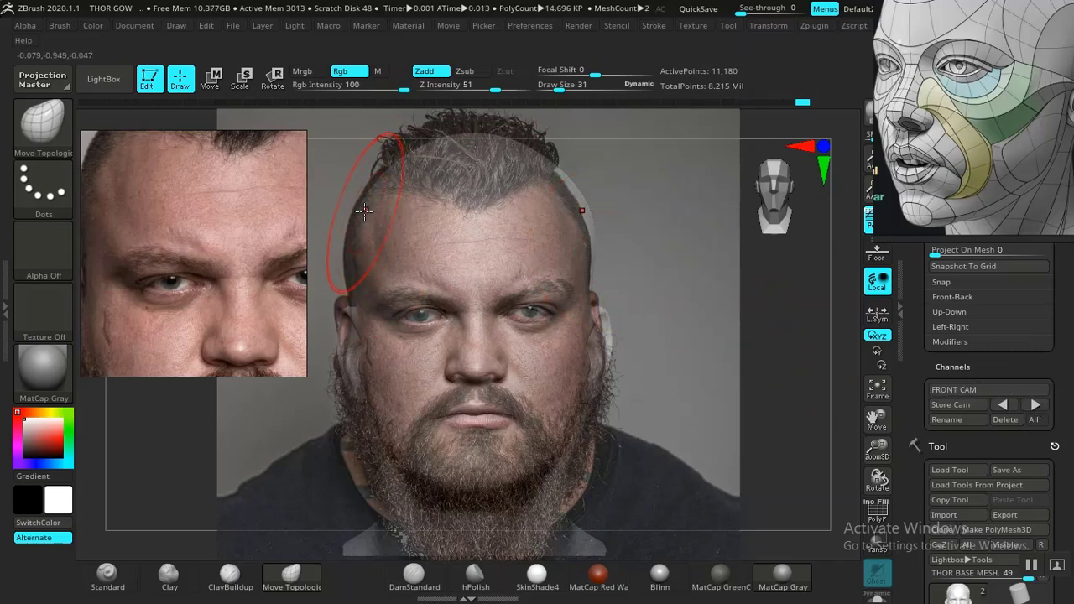
Hide the photo overlay and smooth the temple and side of the skull with the Smooth brush at Z Intensity 9.
{"action": "key", "text": "shift+p"}
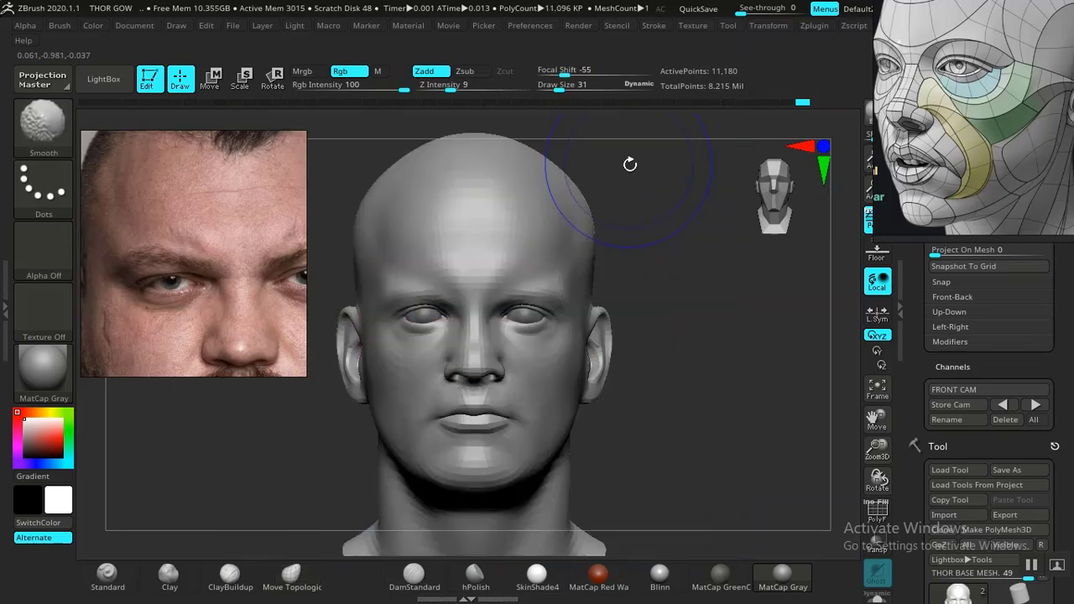
{"action": "left_click_drag", "start_coordinate": [699, 287], "coordinate": [599, 307]}
{"action": "key", "text": "shift"}
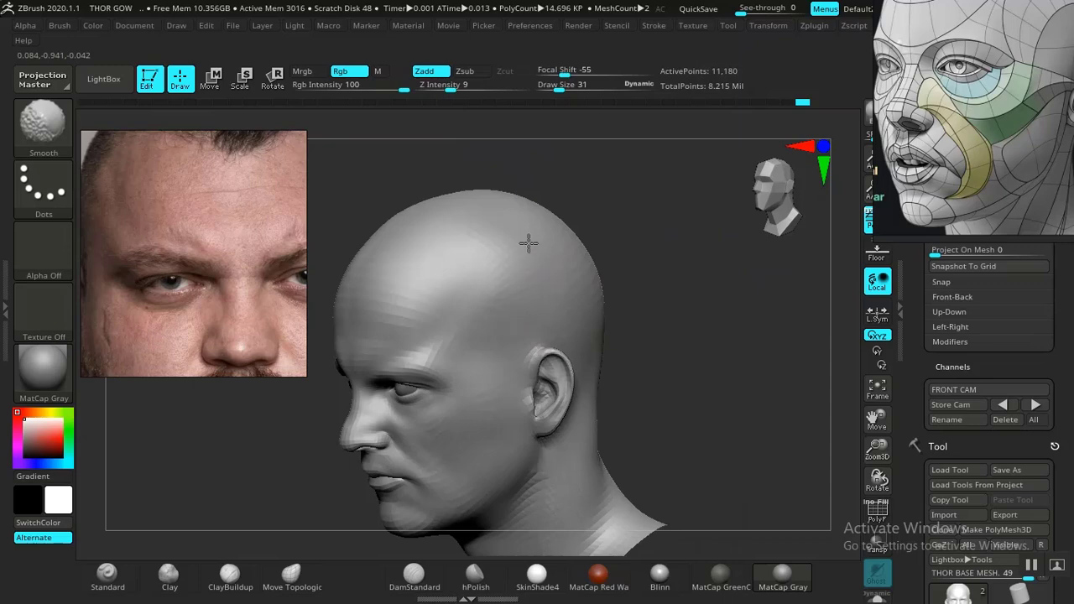
{"action": "mouse_move", "coordinate": [666, 290]}
{"action": "left_mouse_down"}
{"action": "mouse_move", "coordinate": [662, 309]}
{"action": "mouse_move", "coordinate": [679, 333]}
{"action": "mouse_move", "coordinate": [636, 301]}
{"action": "left_mouse_up"}
{"action": "mouse_move", "coordinate": [169, 231]}
{"action": "middle_mouse_down"}
{"action": "mouse_move", "coordinate": [236, 232]}
{"action": "mouse_move", "coordinate": [183, 238]}
{"action": "middle_mouse_up"}
{"action": "left_click_drag", "start_coordinate": [678, 257], "coordinate": [681, 288]}
Build up the brow ridge with the Standard brush at draw size 16 and Z Intensity 12, and smooth its outer end.
{"action": "left_click", "coordinate": [998, 405]}
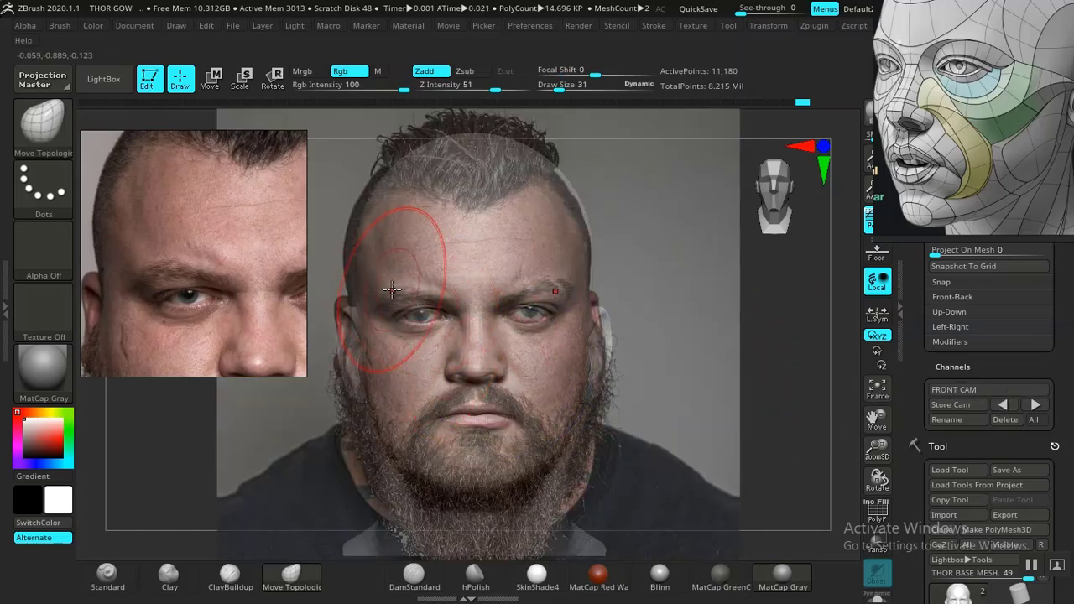
{"action": "left_click", "coordinate": [108, 578]}
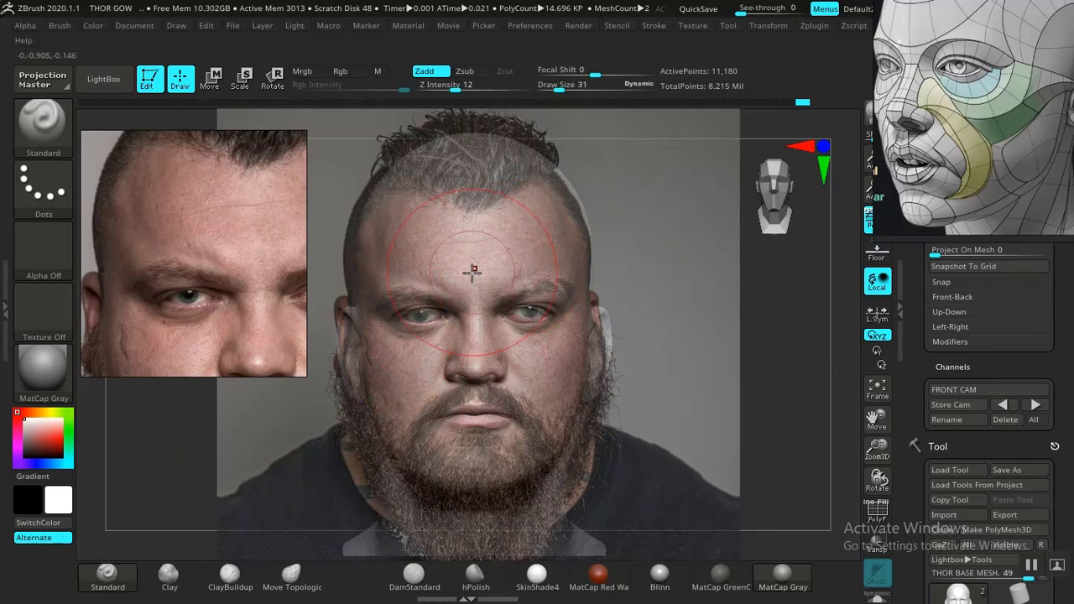
{"action": "key", "text": "space"}
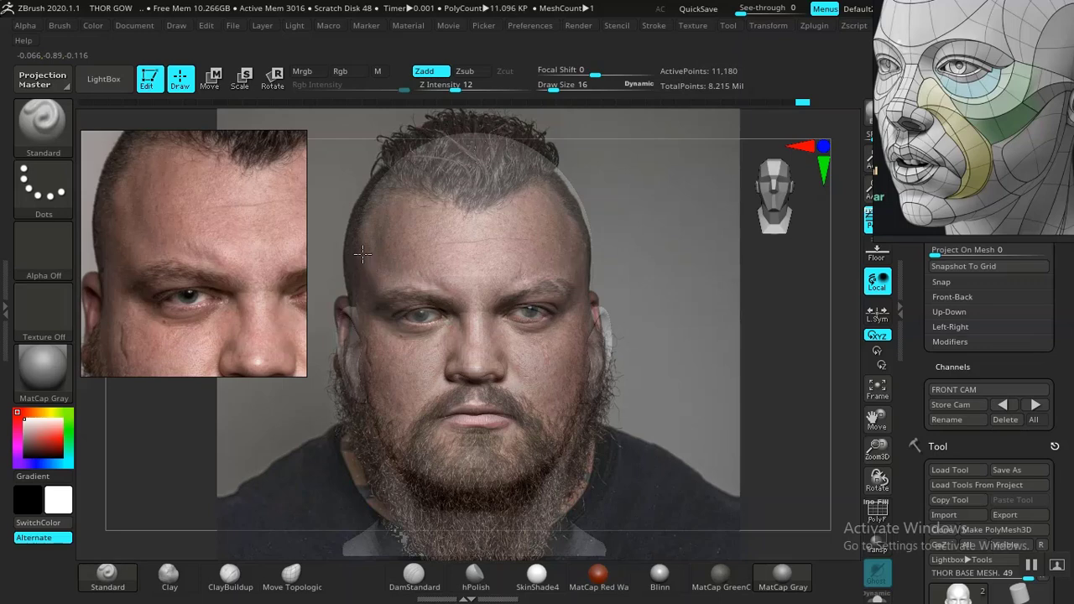
{"action": "key", "text": "shift+z"}
{"action": "mouse_move", "coordinate": [669, 292]}
{"action": "left_mouse_down"}
{"action": "mouse_move", "coordinate": [609, 299]}
{"action": "mouse_move", "coordinate": [542, 288]}
{"action": "left_mouse_up"}
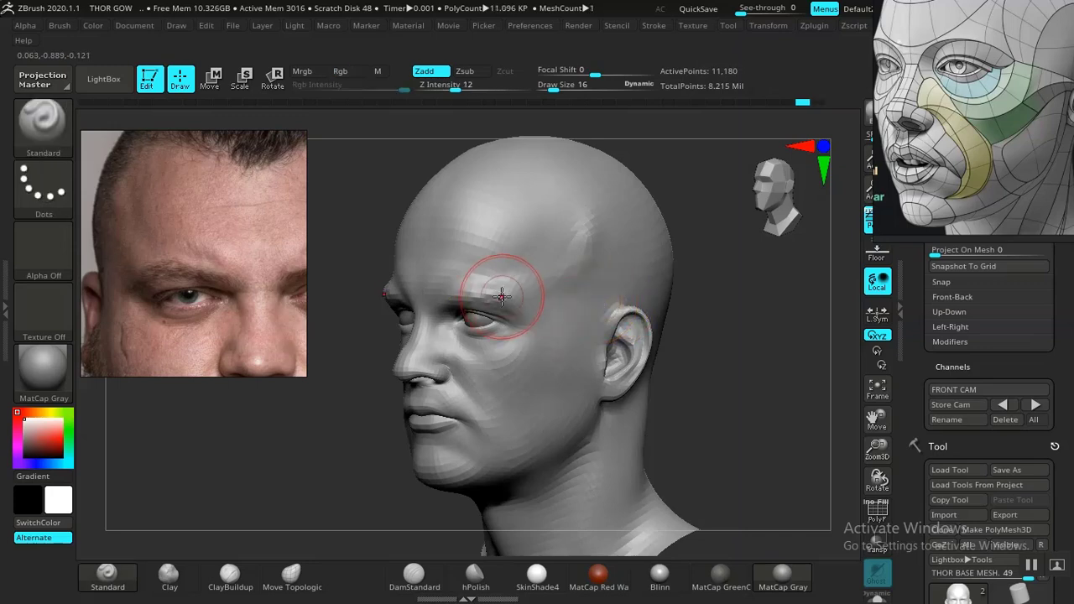
{"action": "mouse_move", "coordinate": [717, 321]}
{"action": "left_mouse_down"}
{"action": "mouse_move", "coordinate": [758, 310]}
{"action": "mouse_move", "coordinate": [717, 330]}
{"action": "mouse_move", "coordinate": [712, 338]}
{"action": "mouse_move", "coordinate": [731, 328]}
{"action": "mouse_move", "coordinate": [707, 353]}
{"action": "mouse_move", "coordinate": [412, 305]}
{"action": "left_mouse_up"}
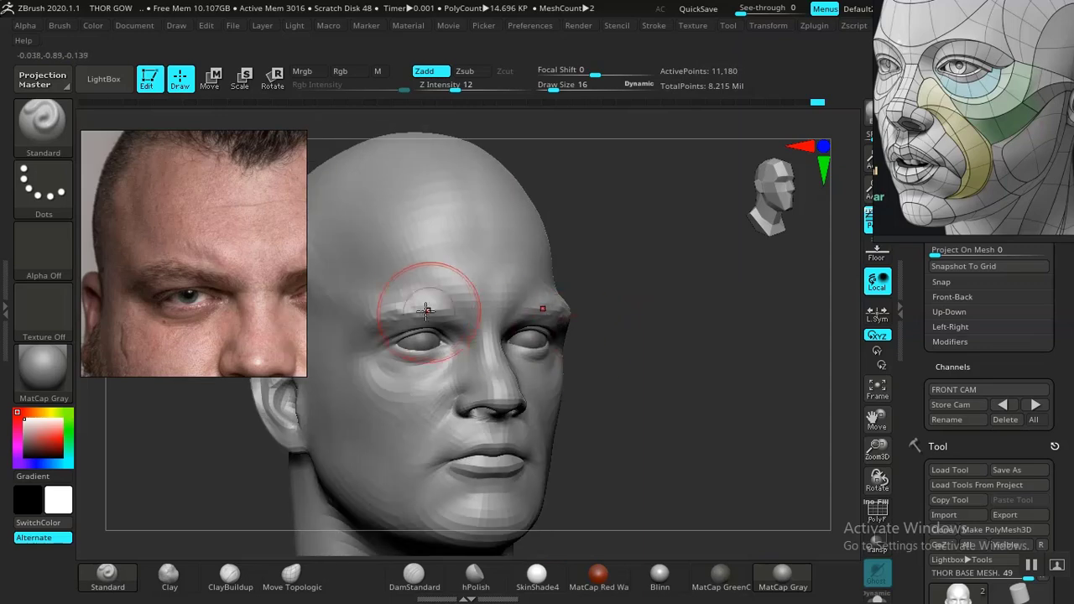
{"action": "key", "text": "shift"}
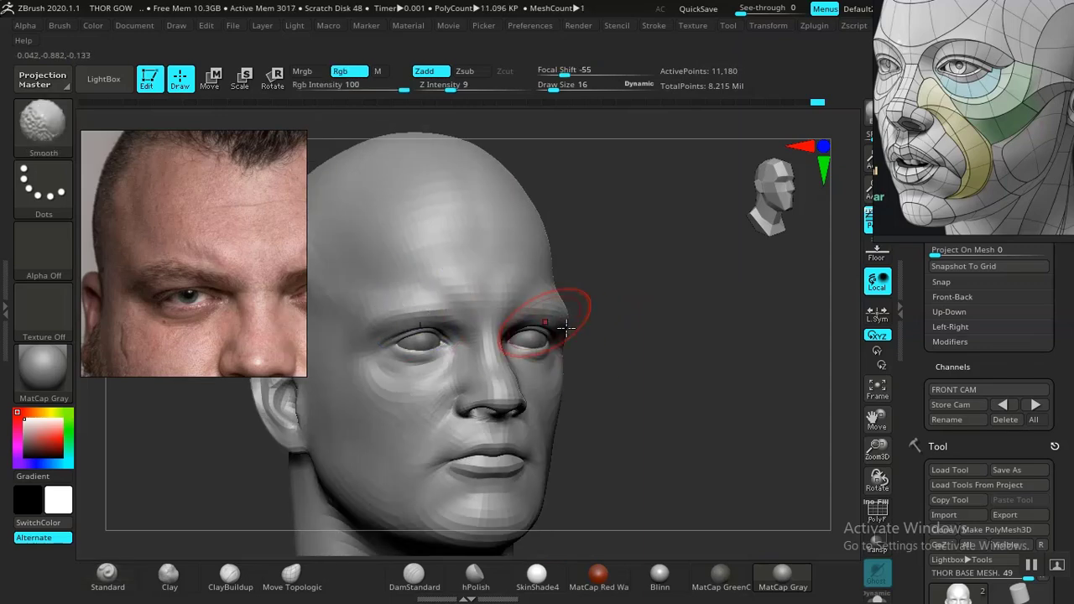
Smooth the temple above the ear in a three-quarter side view with the Smooth brush at draw size 16.
{"action": "mouse_move", "coordinate": [594, 312]}
{"action": "left_mouse_down", "text": "alt"}
{"action": "mouse_move", "coordinate": [576, 324]}
{"action": "mouse_move", "coordinate": [613, 355]}
{"action": "left_mouse_up", "text": "alt"}
{"action": "left_click_drag", "start_coordinate": [613, 355], "coordinate": [620, 328]}
{"action": "left_click_drag", "start_coordinate": [620, 329], "coordinate": [656, 419], "text": "alt"}
{"action": "left_click_drag", "start_coordinate": [656, 420], "coordinate": [610, 402]}
{"action": "key", "text": "shift"}
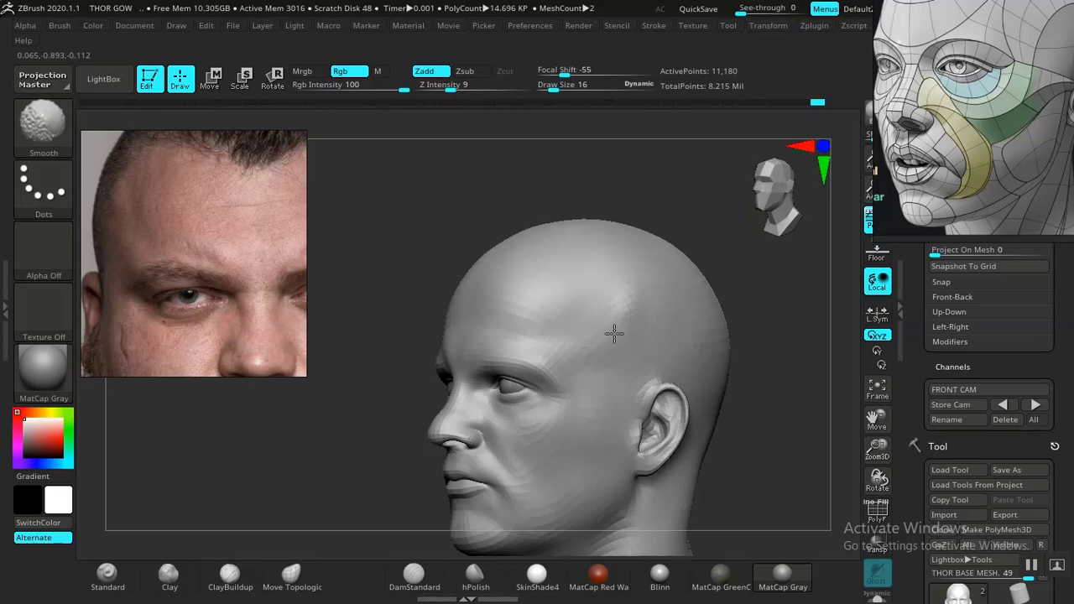
{"action": "left_click_drag", "start_coordinate": [639, 318], "coordinate": [633, 304], "text": "shift"}
Smooth the outer end of the brow where it runs into the temple.
{"action": "mouse_move", "coordinate": [745, 412]}
{"action": "left_mouse_down"}
{"action": "mouse_move", "coordinate": [784, 422]}
{"action": "mouse_move", "coordinate": [640, 347]}
{"action": "mouse_move", "coordinate": [687, 436]}
{"action": "left_mouse_up"}
{"action": "mouse_move", "coordinate": [635, 407]}
{"action": "left_mouse_down", "text": "alt"}
{"action": "mouse_move", "coordinate": [647, 371]}
{"action": "mouse_move", "coordinate": [691, 398]}
{"action": "mouse_move", "coordinate": [646, 354]}
{"action": "mouse_move", "coordinate": [611, 360]}
{"action": "left_mouse_up", "text": "alt"}
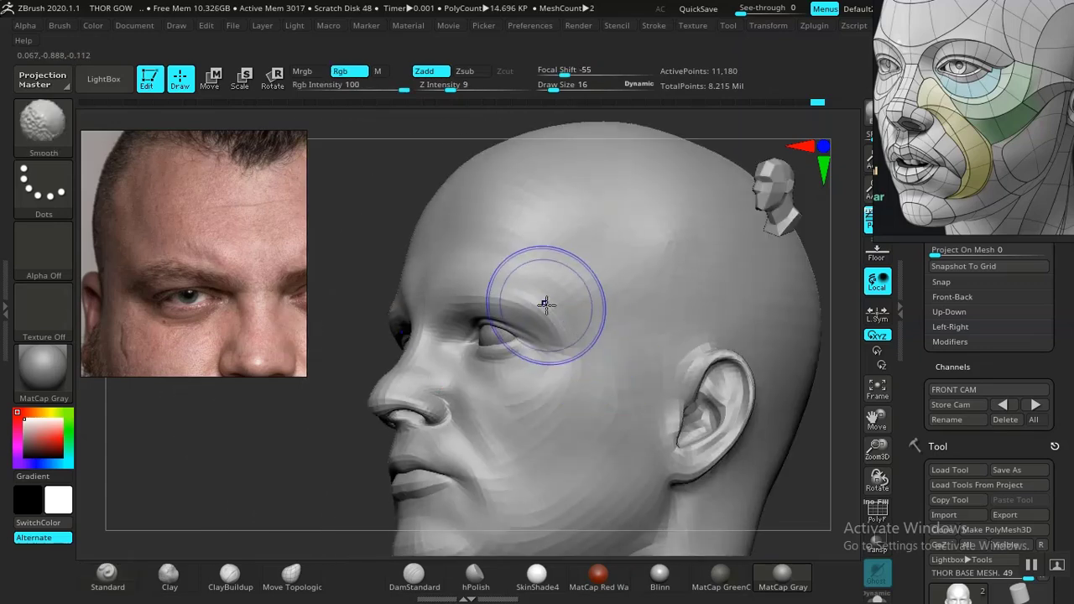
{"action": "key", "text": "shift"}
{"action": "left_click_drag", "start_coordinate": [551, 303], "coordinate": [570, 309], "text": "shift"}
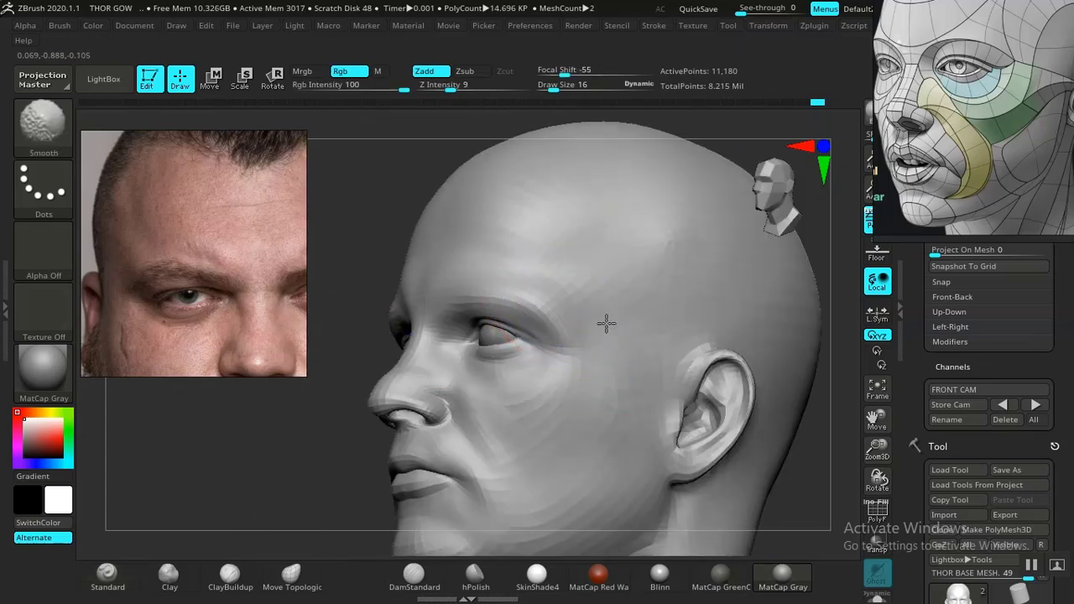
Shape and smooth the lower eyelid in a close-up view, using the Standard brush at draw size 7 and Z Intensity 8.
{"action": "key", "text": "f"}
{"action": "mouse_move", "coordinate": [791, 443]}
{"action": "left_mouse_down"}
{"action": "mouse_move", "coordinate": [750, 395]}
{"action": "mouse_move", "coordinate": [786, 427]}
{"action": "mouse_move", "coordinate": [829, 406]}
{"action": "left_mouse_up"}
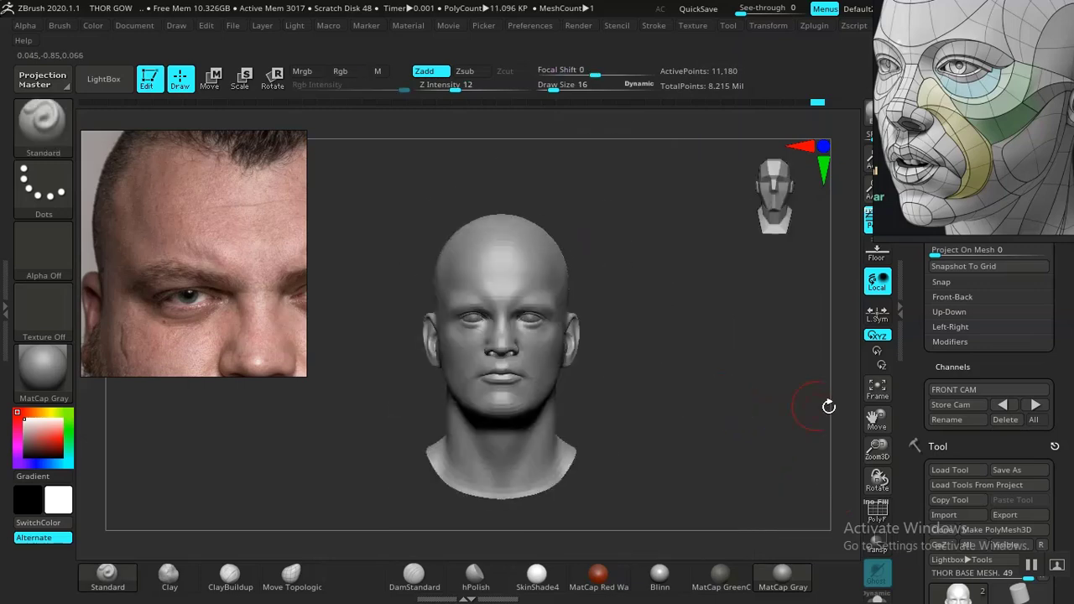
{"action": "left_click", "coordinate": [1016, 408]}
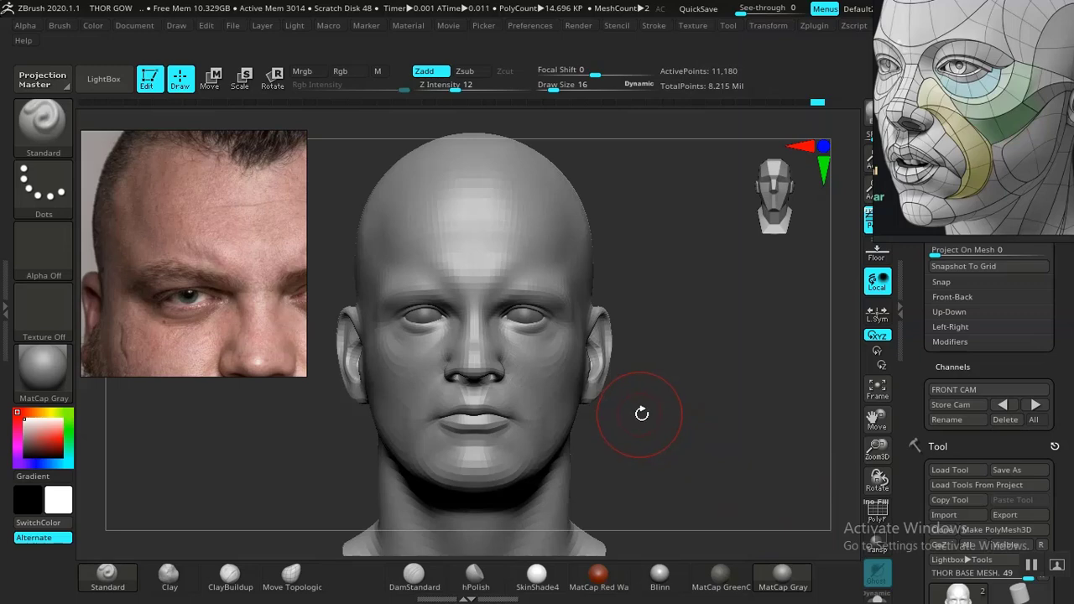
{"action": "mouse_move", "coordinate": [641, 413]}
{"action": "left_mouse_down", "text": "alt"}
{"action": "mouse_move", "coordinate": [697, 408]}
{"action": "mouse_move", "coordinate": [771, 526]}
{"action": "mouse_move", "coordinate": [779, 420]}
{"action": "mouse_move", "coordinate": [571, 388]}
{"action": "left_mouse_up", "text": "alt"}
{"action": "key", "text": "space"}
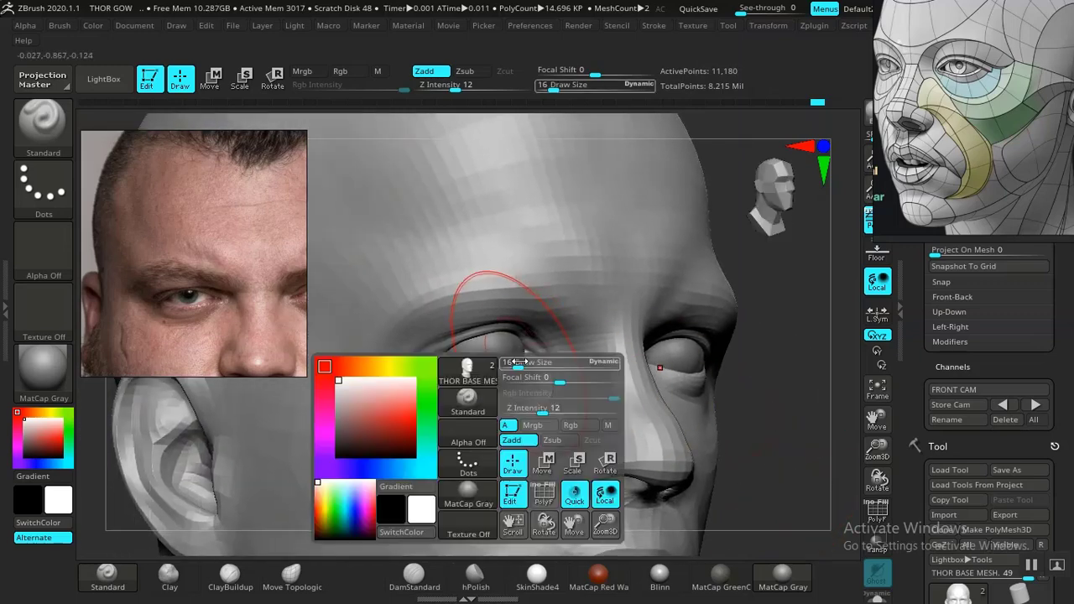
{"action": "left_click_drag", "start_coordinate": [517, 363], "coordinate": [512, 364]}
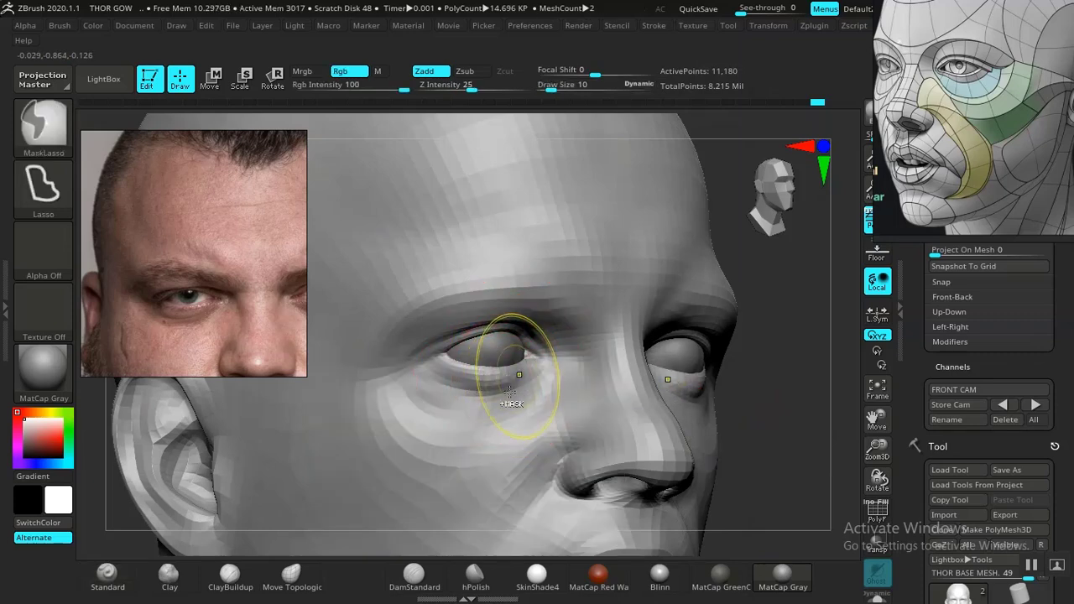
{"action": "key", "text": "space"}
{"action": "left_click_drag", "start_coordinate": [514, 366], "coordinate": [506, 372]}
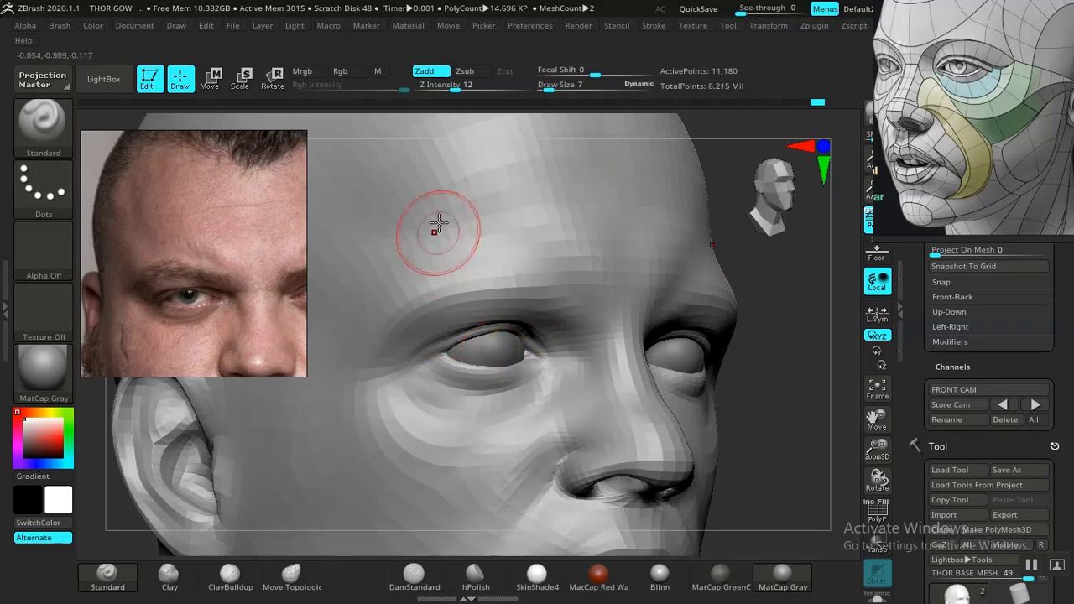
{"action": "left_click", "coordinate": [449, 88]}
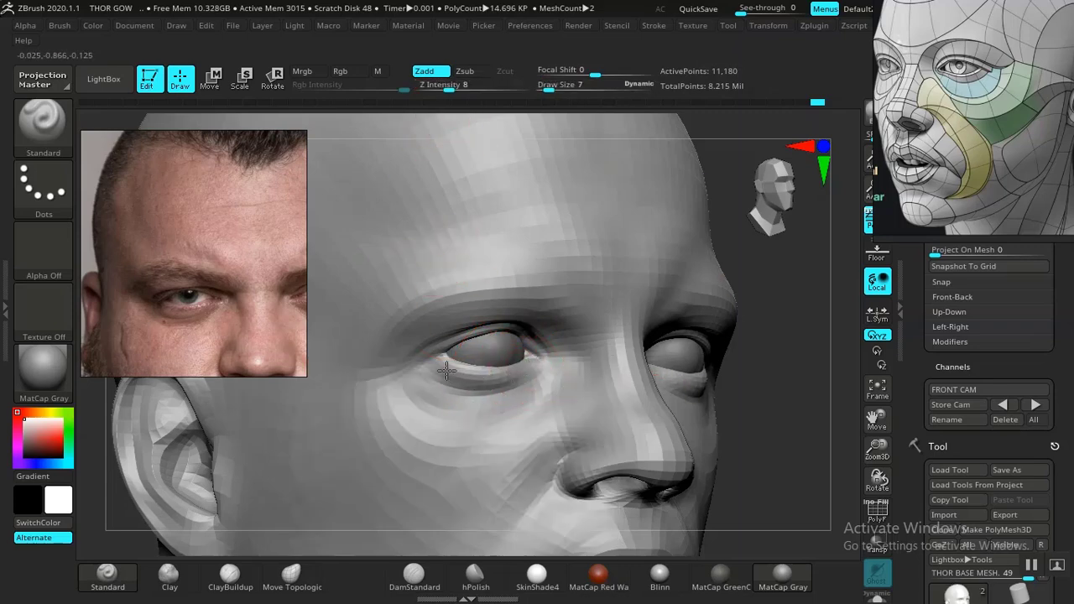
{"action": "left_click_drag", "start_coordinate": [449, 375], "coordinate": [482, 382], "text": "shift"}
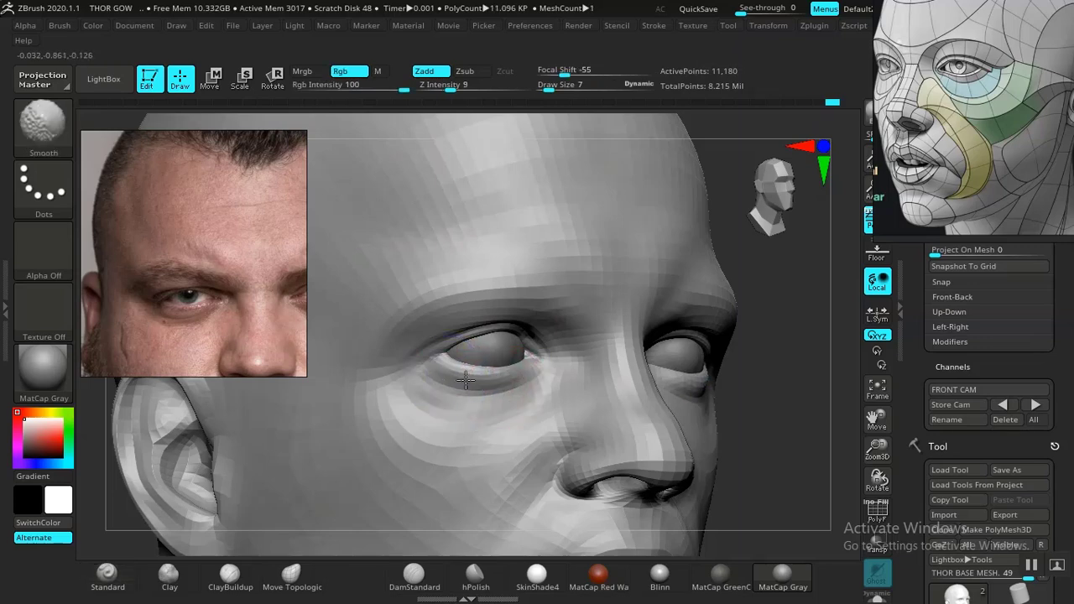
Carve the crease below the eye toward its inner corner with the DamStandard brush at draw size 7.
{"action": "left_click", "coordinate": [413, 575]}
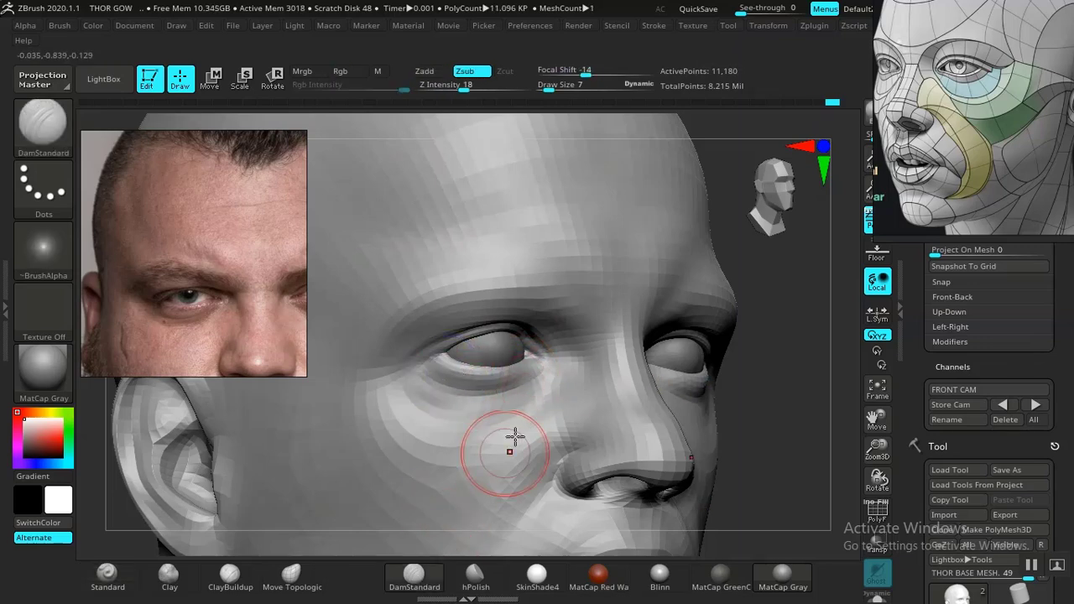
{"action": "left_click_drag", "start_coordinate": [757, 391], "coordinate": [723, 463], "text": "alt"}
{"action": "left_click_drag", "start_coordinate": [533, 367], "coordinate": [416, 417]}
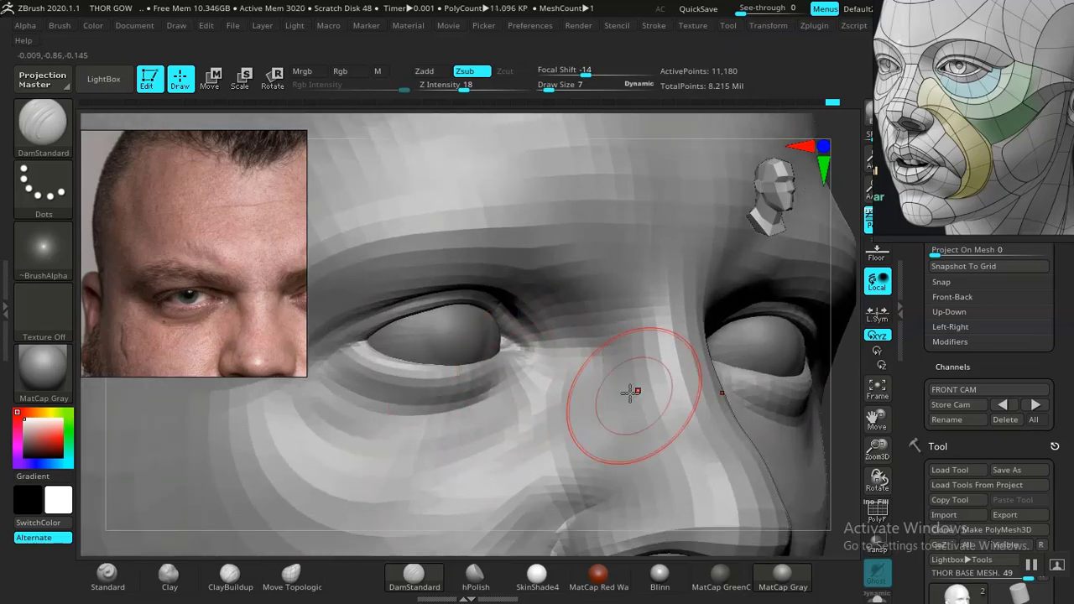
{"action": "left_click_drag", "start_coordinate": [845, 427], "coordinate": [428, 404], "text": "alt"}
{"action": "mouse_move", "coordinate": [342, 417]}
{"action": "left_mouse_down", "text": "alt"}
{"action": "mouse_move", "coordinate": [314, 421]}
{"action": "mouse_move", "coordinate": [306, 438]}
{"action": "left_mouse_up", "text": "alt"}
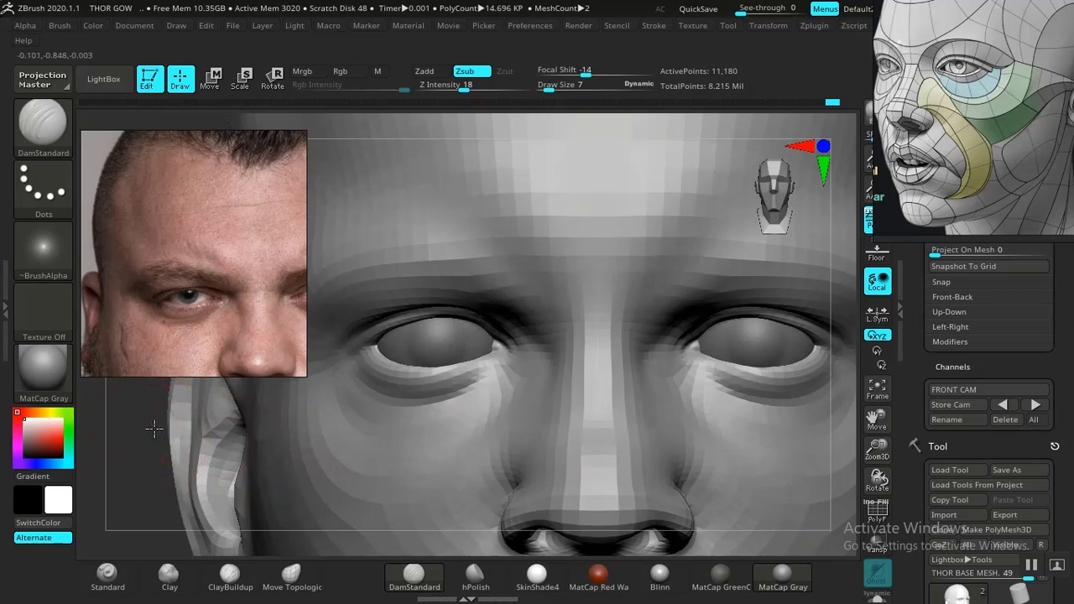
Refine the inner corner of the eye at draw size 6 and check the whole face from the front.
{"action": "left_click_drag", "start_coordinate": [154, 429], "coordinate": [431, 479]}
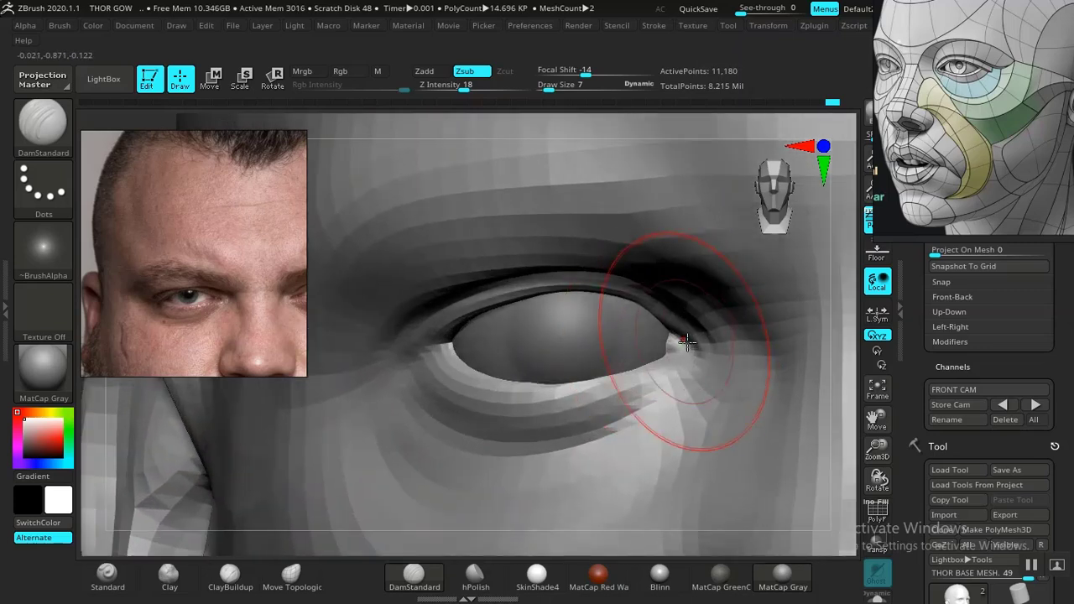
{"action": "key", "text": "space"}
{"action": "left_click_drag", "start_coordinate": [703, 325], "coordinate": [701, 325]}
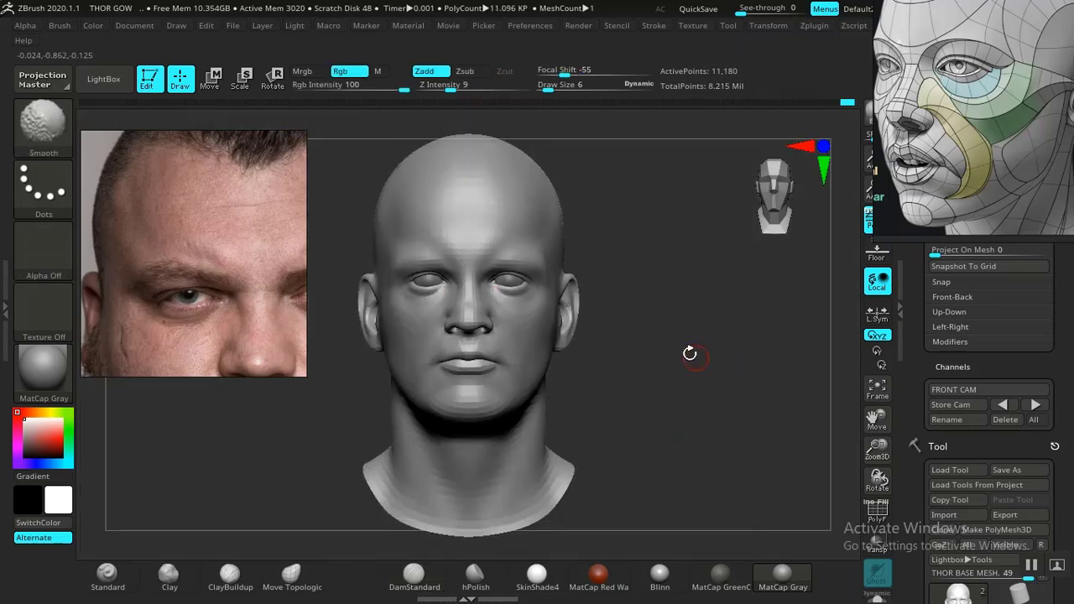
{"action": "left_click_drag", "start_coordinate": [661, 314], "coordinate": [684, 380], "text": "alt"}
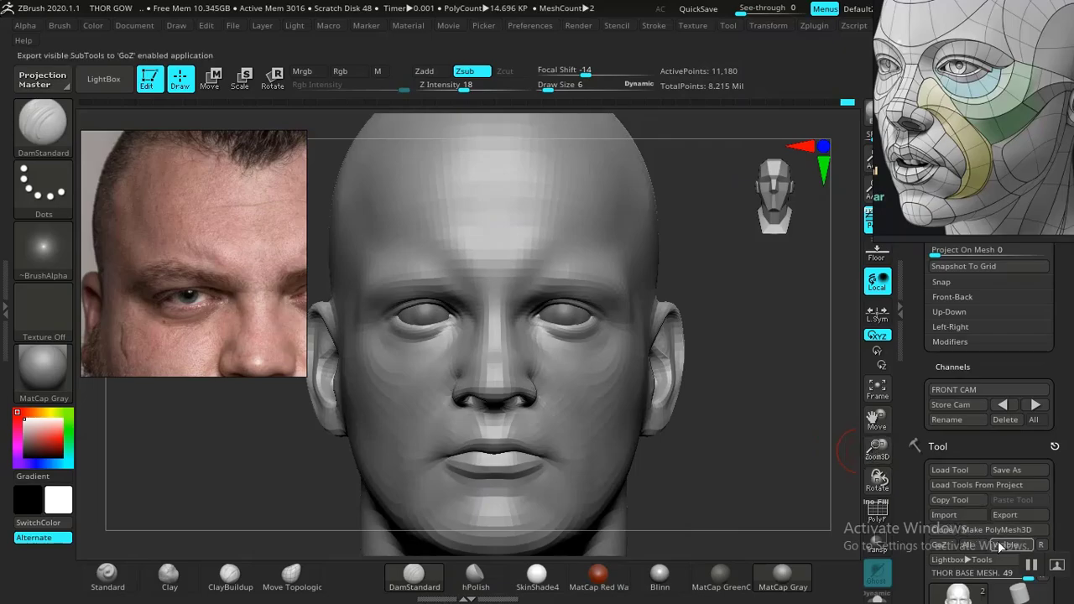